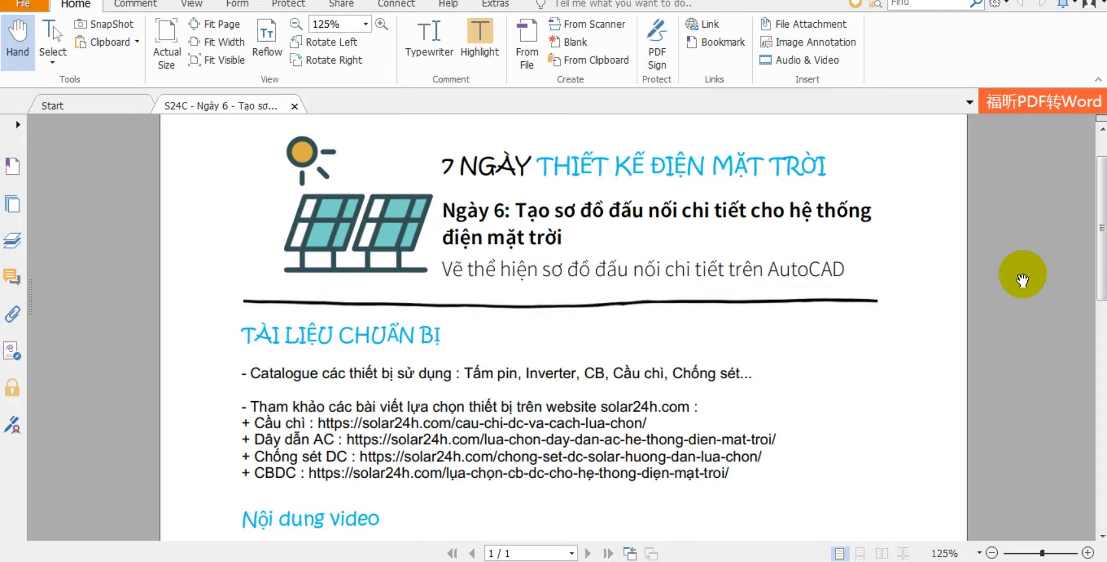
Bring AutoCAD forward, switch from the layouts to Model space, and pan to the frame drawings.
scroll(185, 284, down, 2)
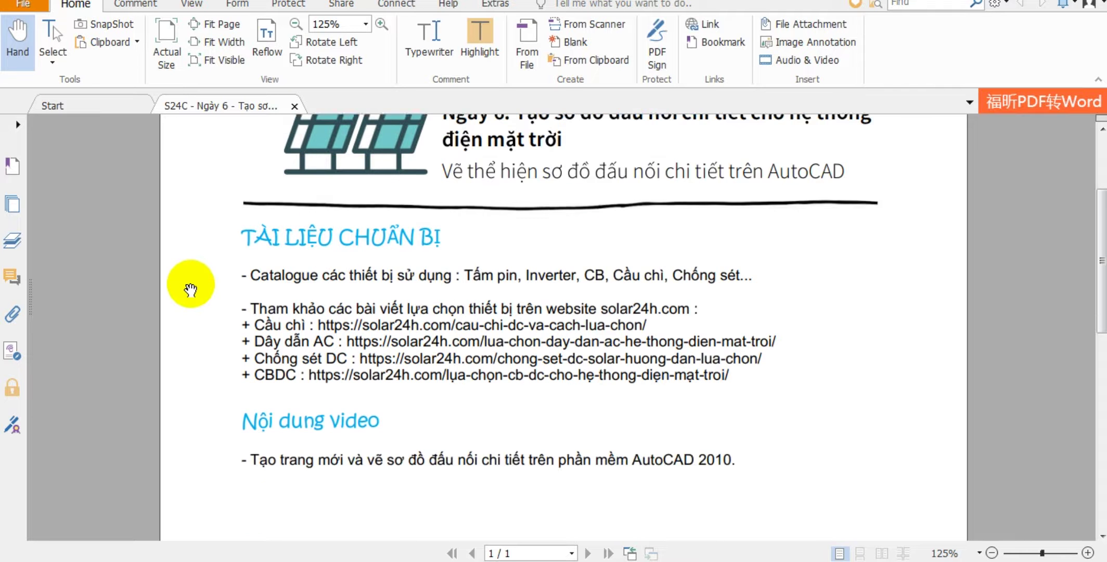
scroll(205, 299, down, 2)
scroll(204, 299, up, 1)
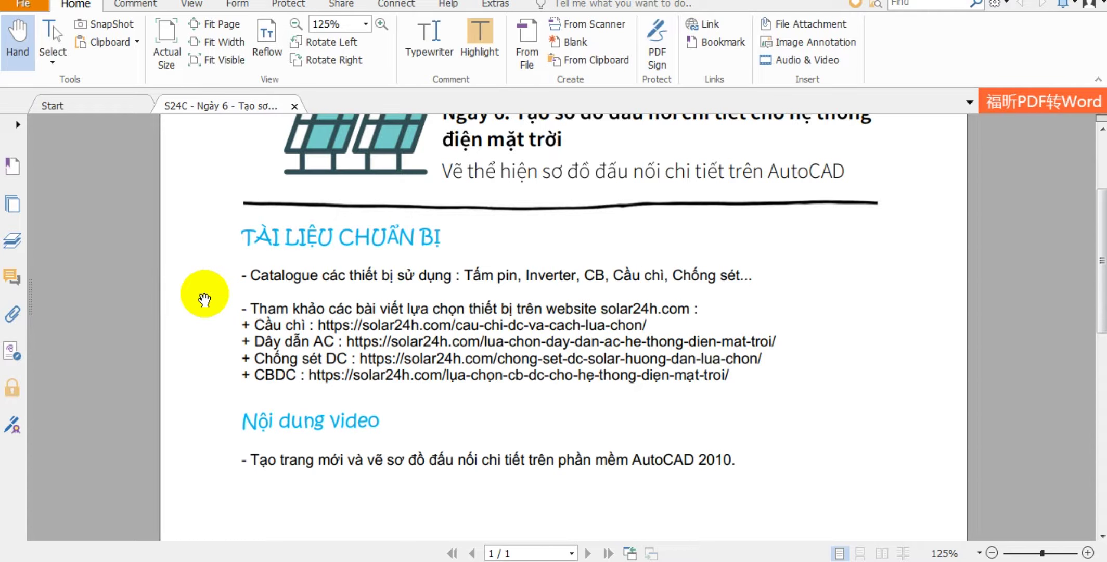
scroll(205, 300, up, 1)
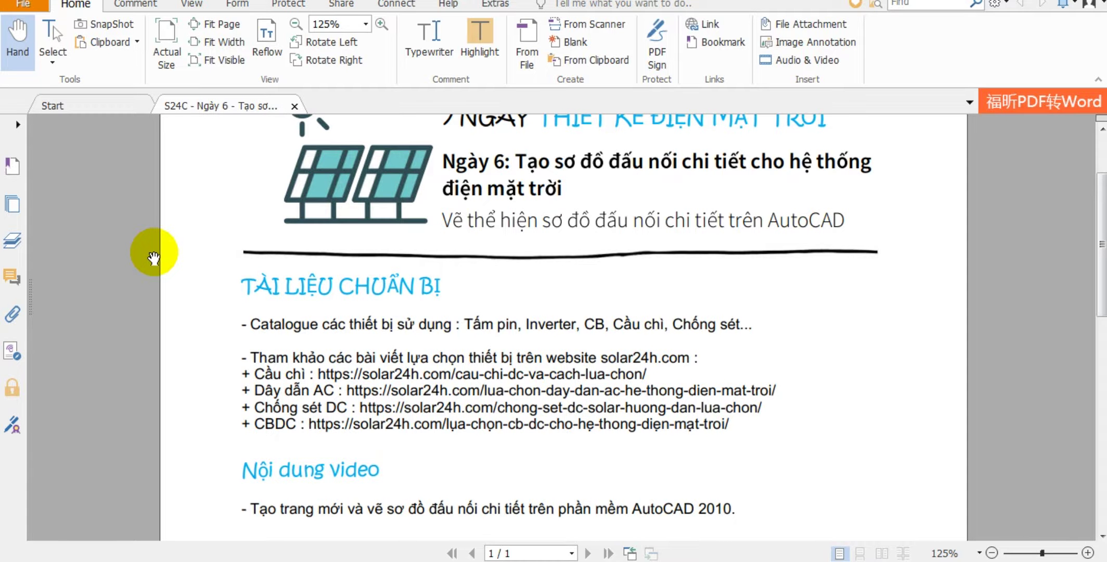
scroll(156, 260, down, 2)
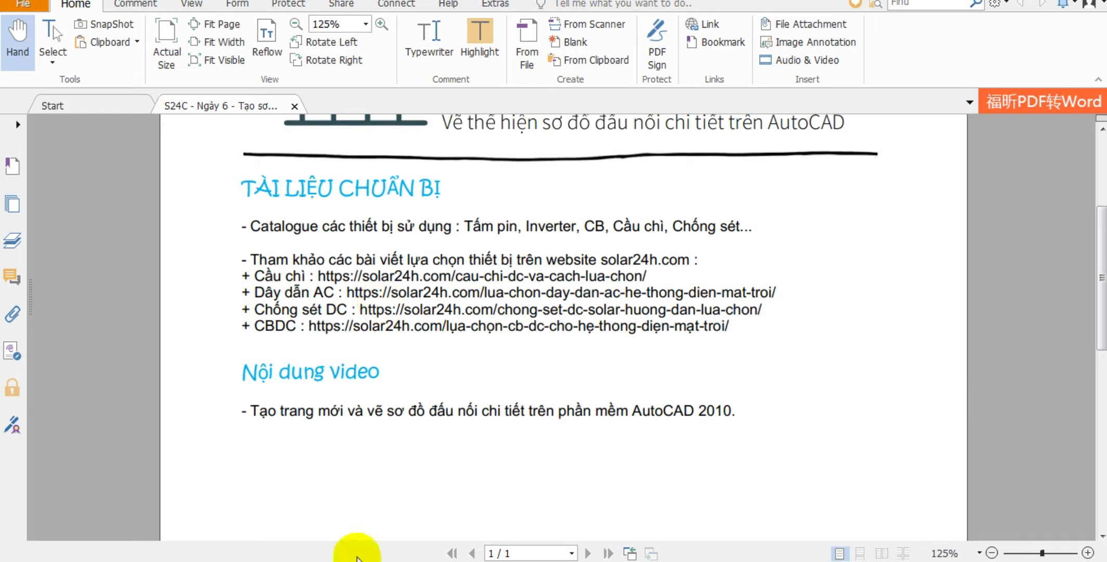
click(335, 492)
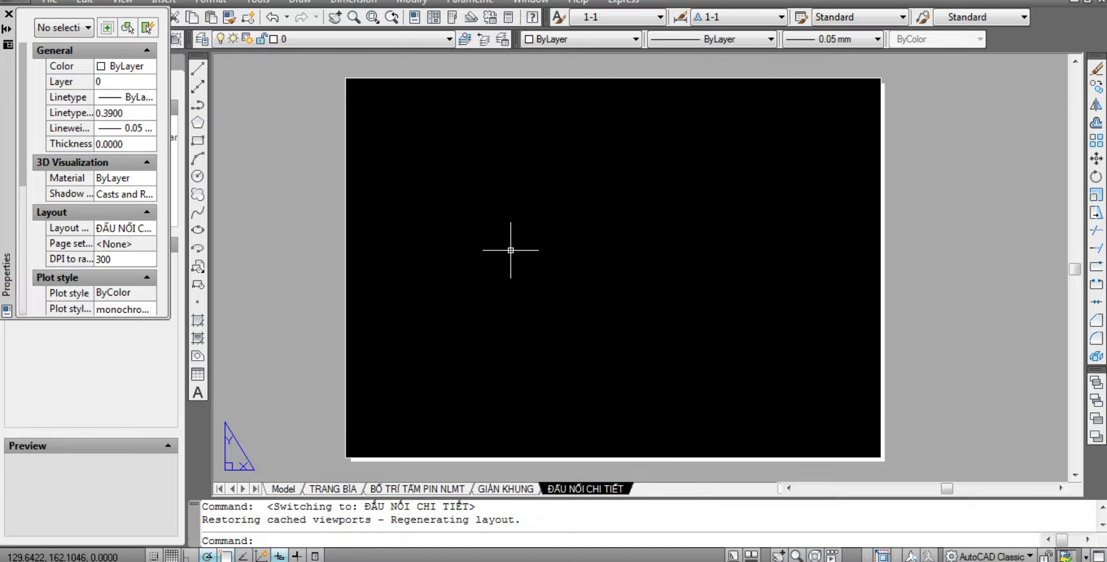
key(Escape)
key(Escape)
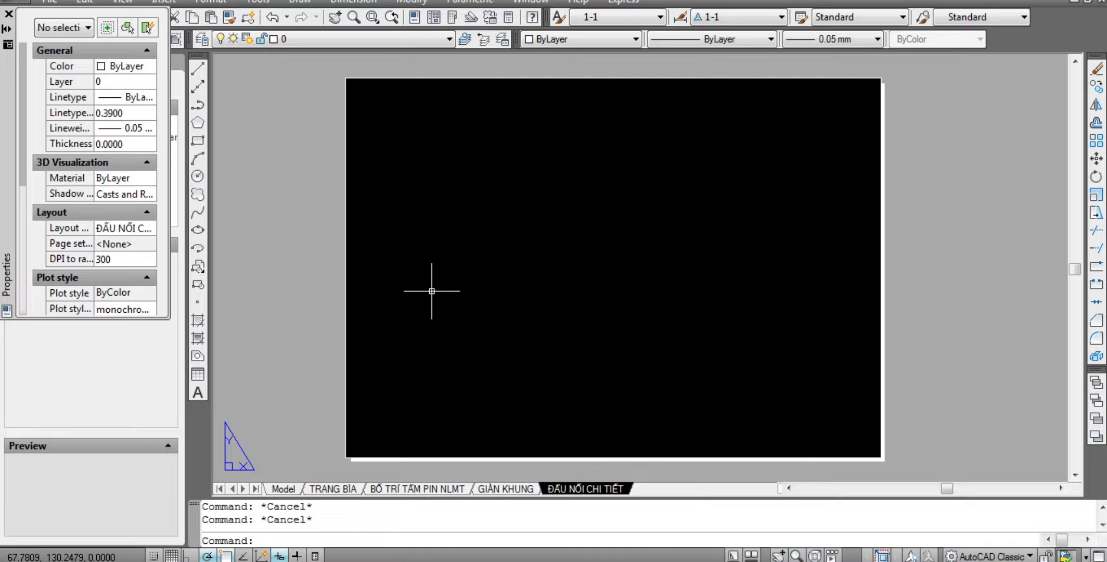
mouse_move(417, 489)
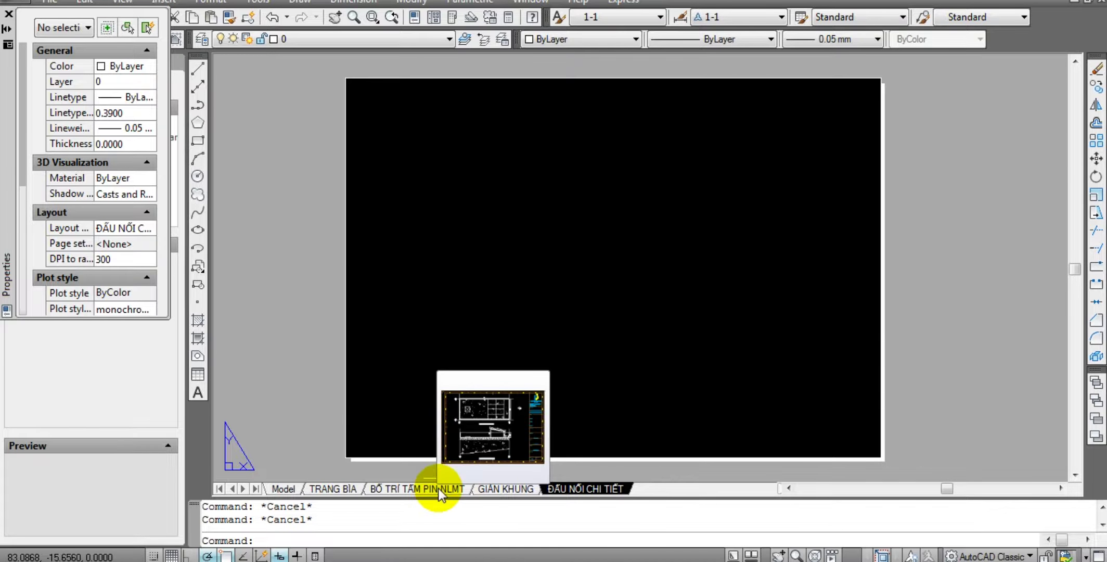
click(438, 488)
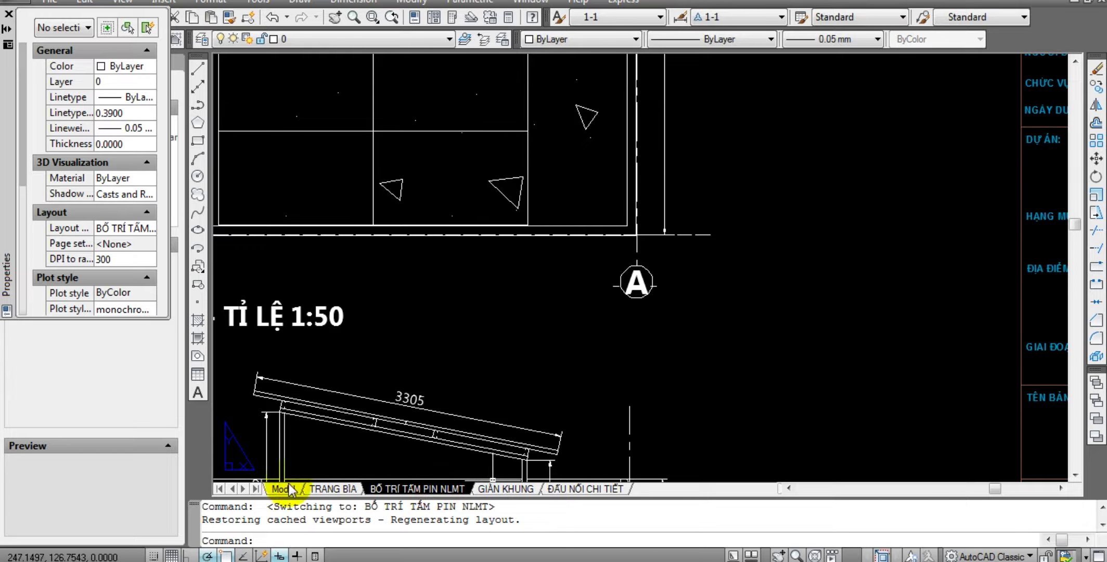
click(593, 491)
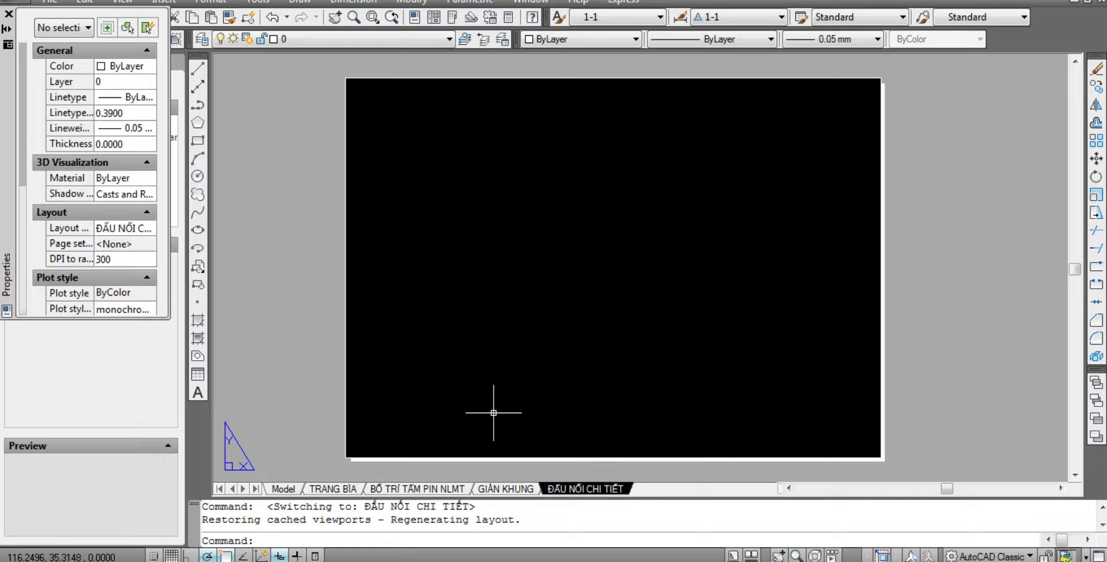
click(293, 491)
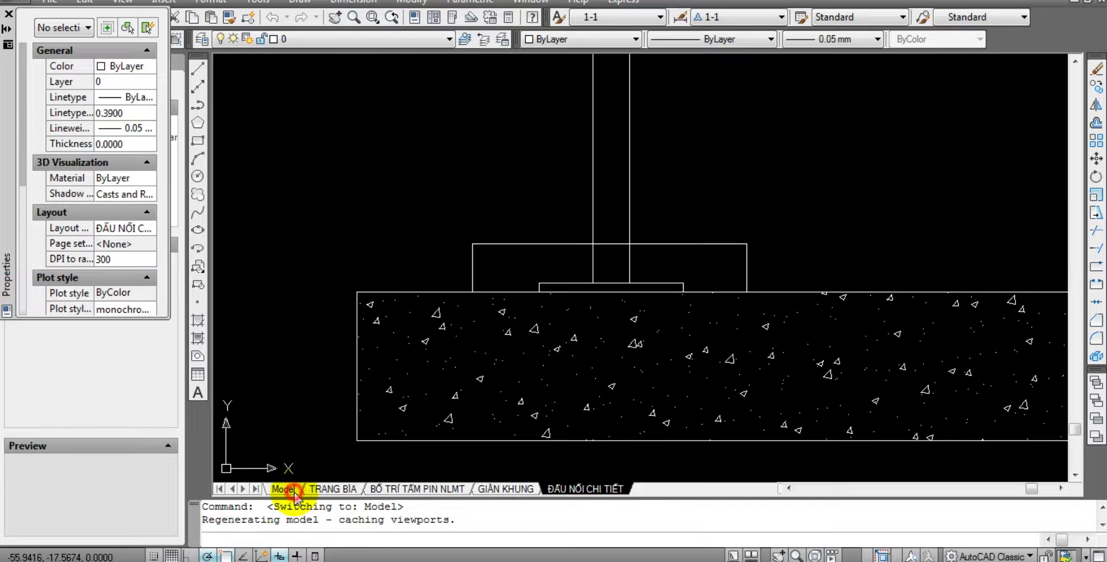
scroll(952, 260, down, 2)
key(Escape)
middle_drag(952, 260, 678, 257)
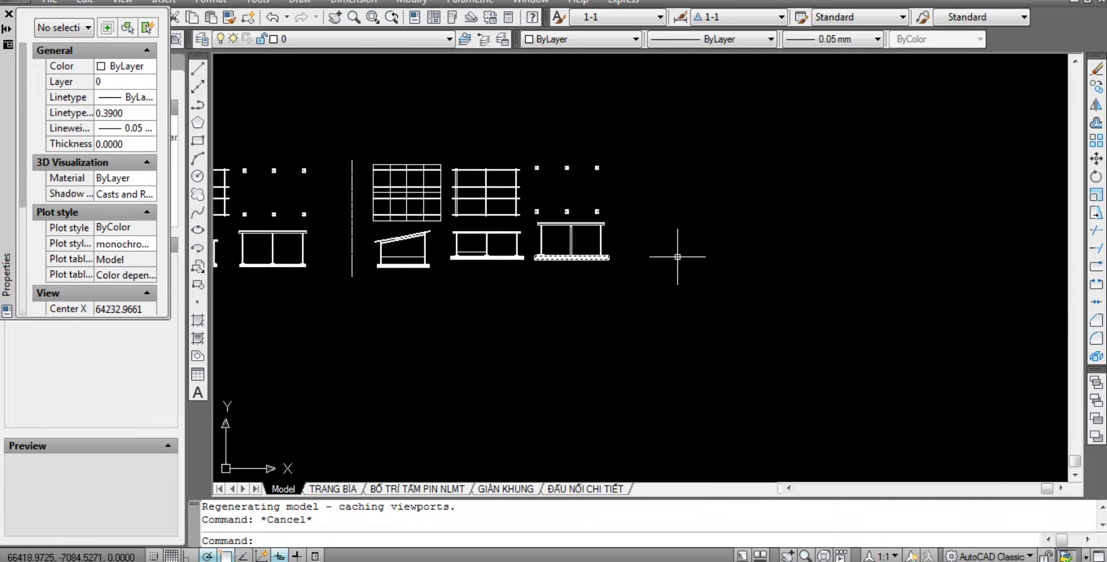
scroll(678, 257, up, 3)
key(Escape)
scroll(719, 239, up, 2)
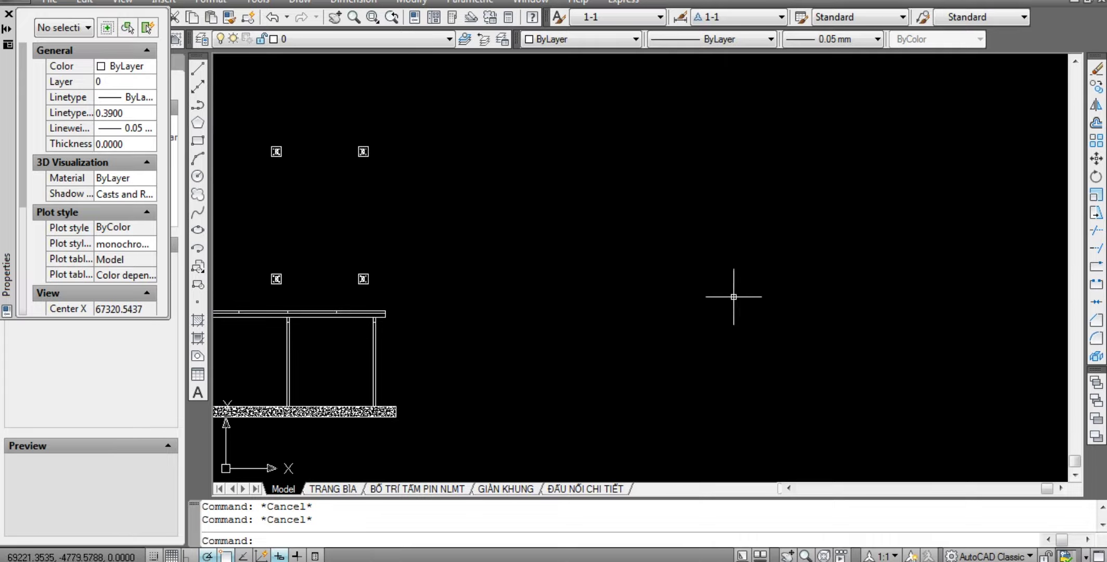
Draw a long vertical line to the right of the frame drawings.
text(l)
key(Return)
scroll(734, 297, down, 2)
click(557, 165)
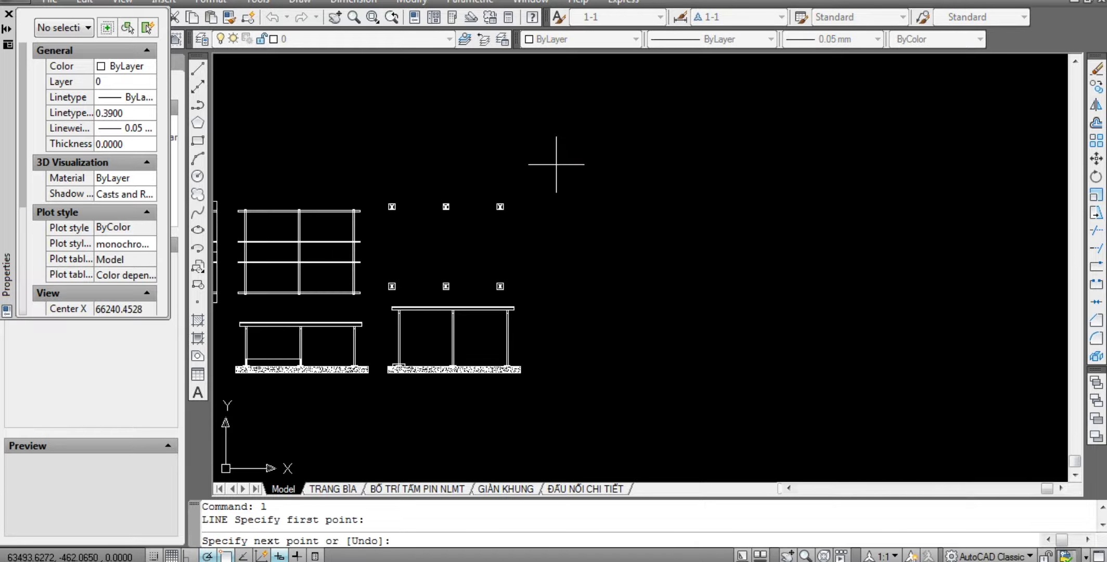
click(555, 431)
key(Escape)
key(Escape)
mouse_move(650, 286)
middle_down()
mouse_move(507, 390)
mouse_move(486, 317)
middle_up()
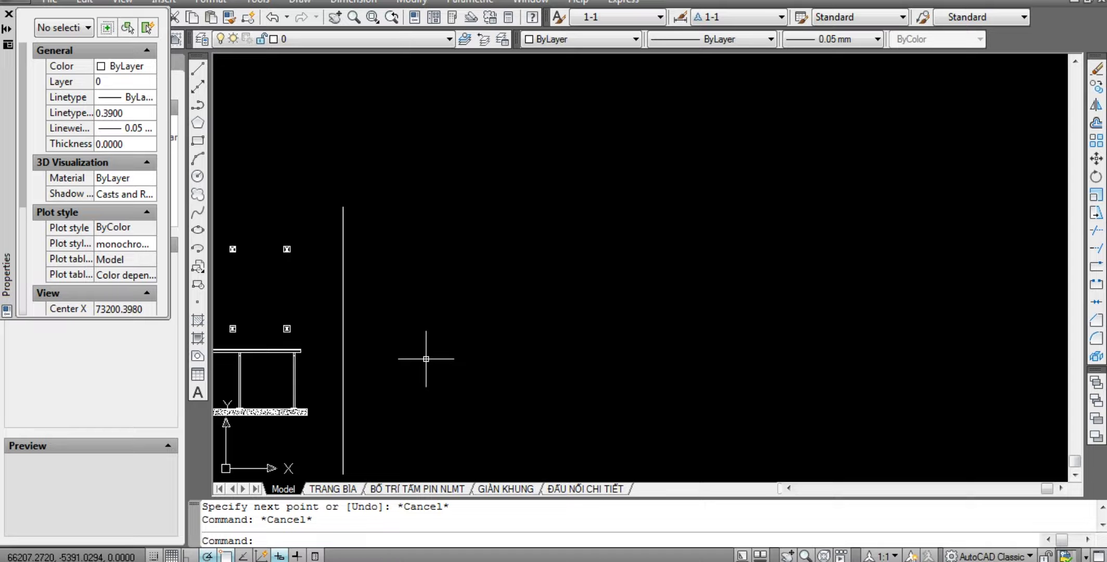
scroll(426, 359, down, 2)
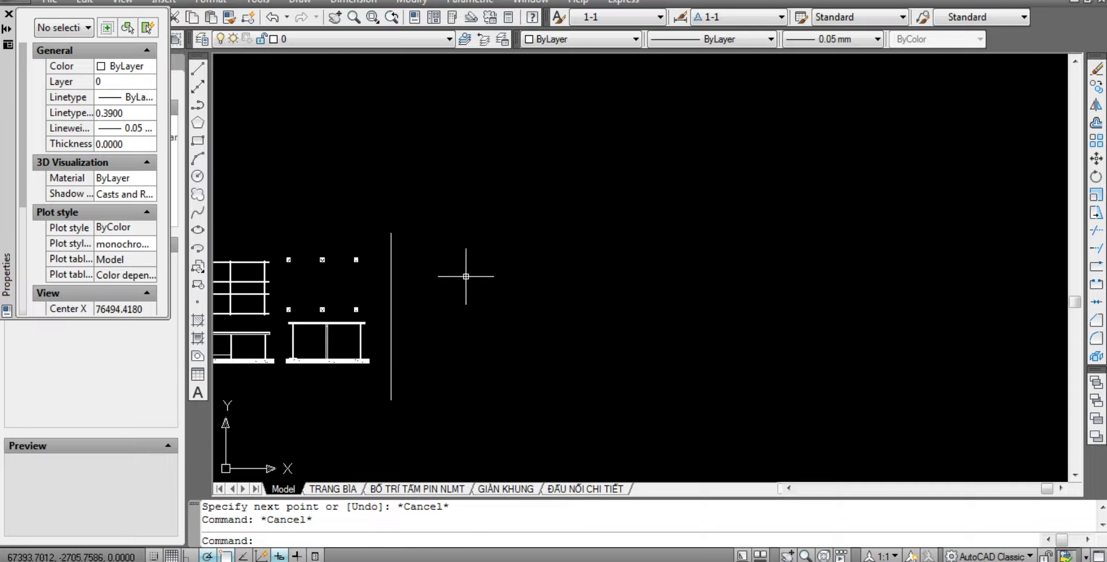
middle_drag(465, 277, 326, 223)
mouse_move(422, 225)
middle_down()
mouse_move(394, 225)
mouse_move(435, 237)
middle_up()
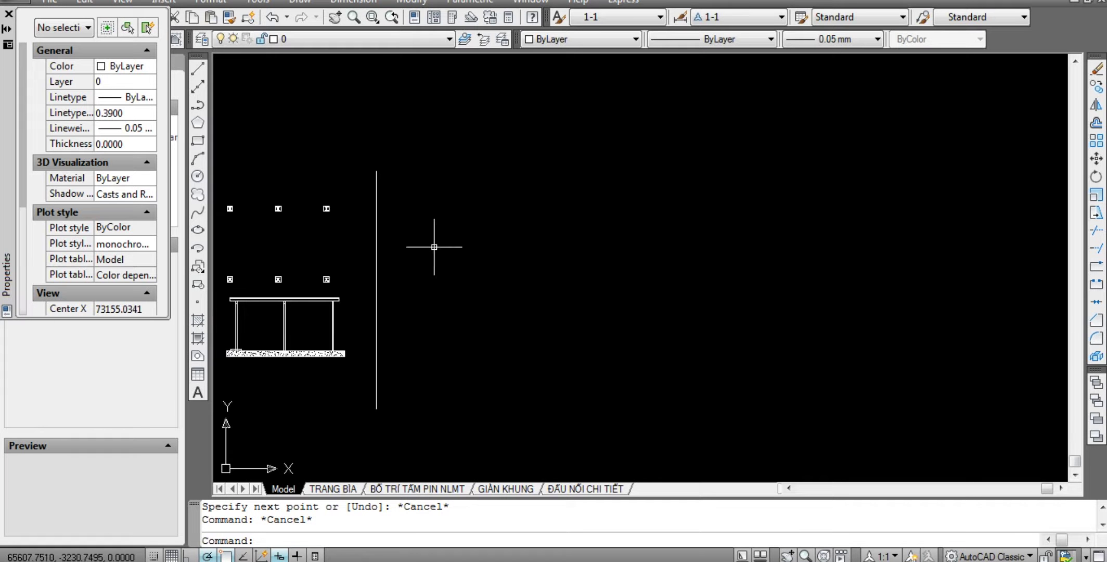
scroll(435, 240, up, 1)
scroll(435, 326, down, 3)
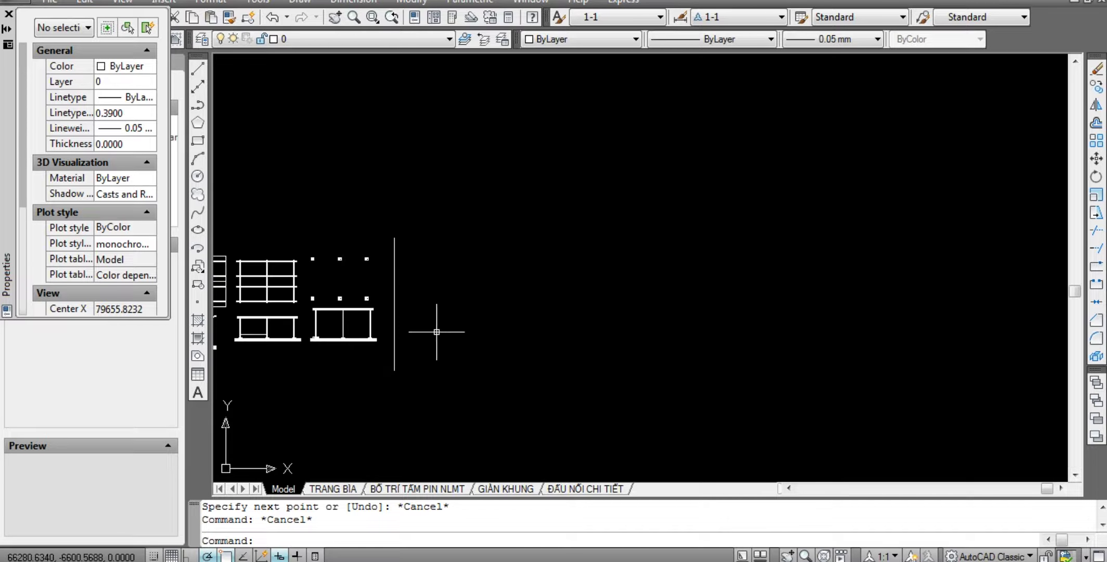
scroll(473, 212, up, 3)
scroll(473, 212, up, 2)
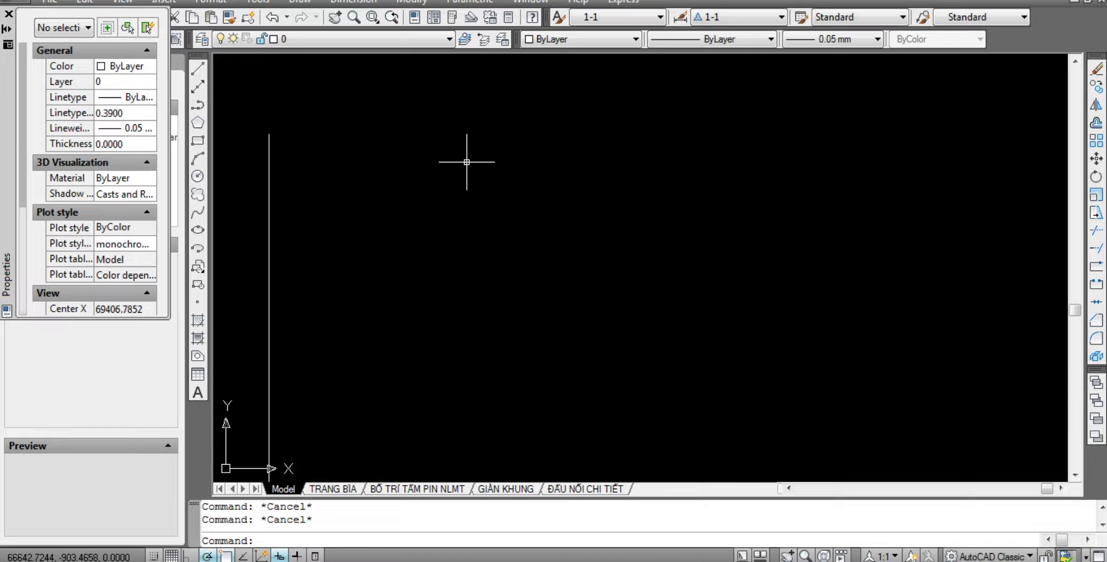
mouse_move(465, 161)
middle_down()
mouse_move(491, 171)
mouse_move(421, 193)
mouse_move(521, 219)
mouse_move(577, 185)
mouse_move(497, 186)
mouse_move(544, 179)
mouse_move(519, 163)
middle_up()
Draw the tall rectangular box with RECTANG and center it in view.
text(rec)
key(Return)
scroll(576, 185, up, 2)
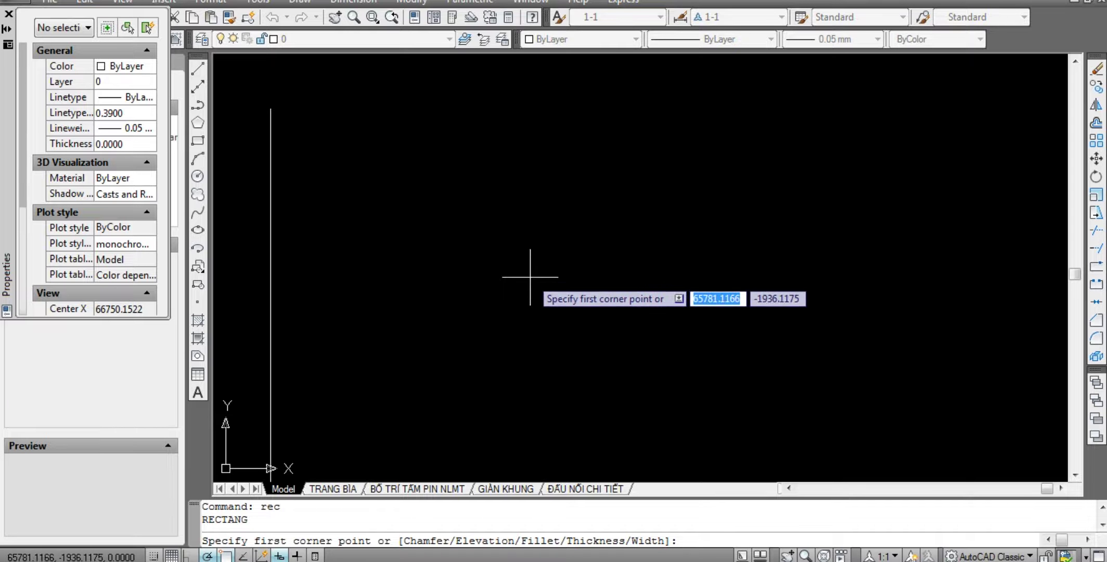
click(433, 132)
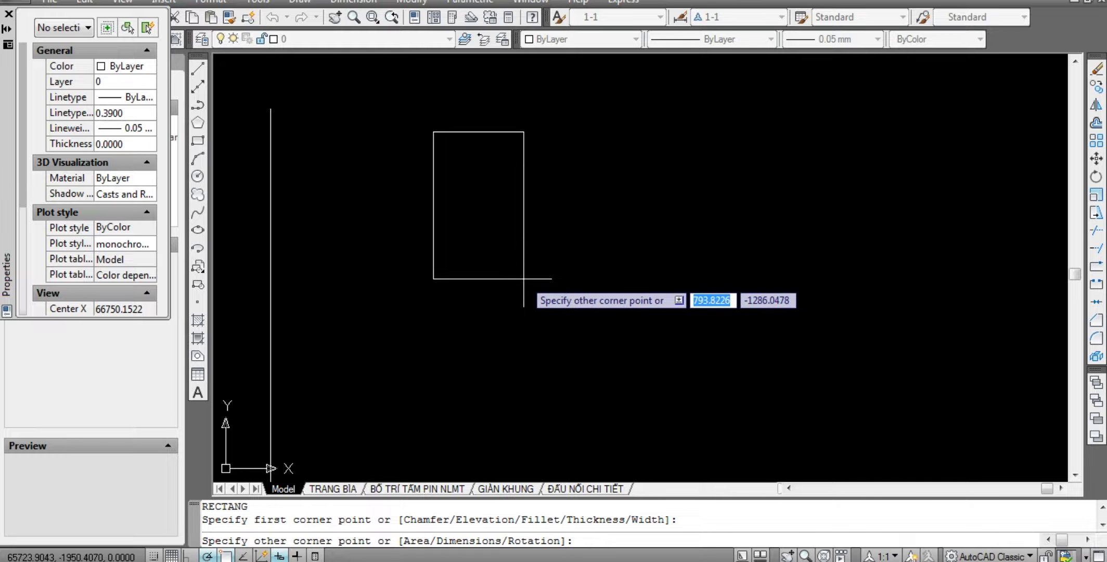
key(Escape)
scroll(416, 136, up, 1)
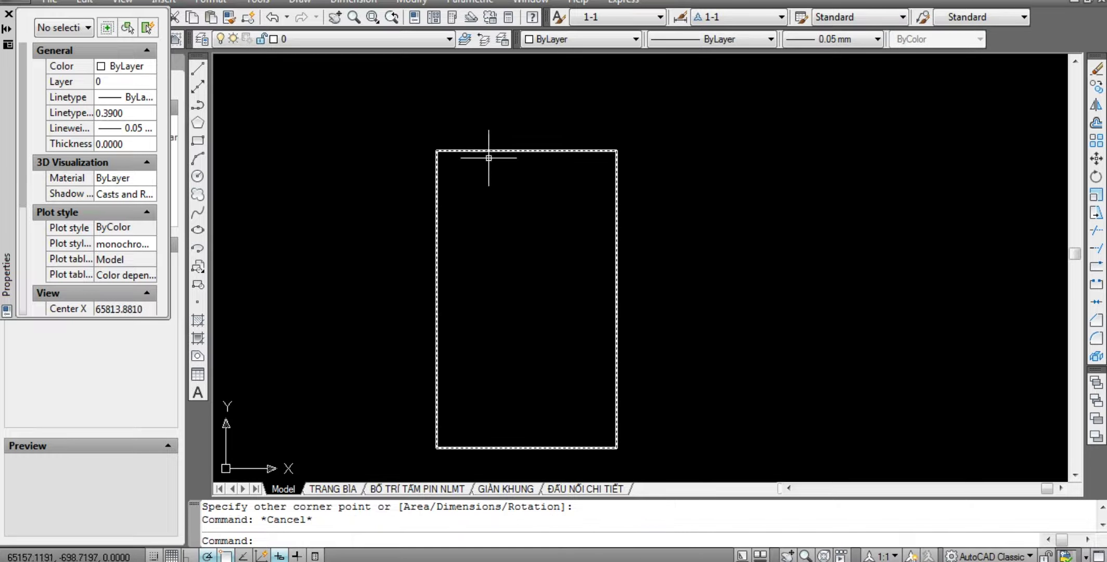
scroll(489, 159, up, 2)
mouse_move(490, 159)
middle_down()
mouse_move(506, 232)
mouse_move(513, 161)
middle_up()
Draw a vertical divider from the middle of the box's top edge to its bottom.
text(l)
key(Return)
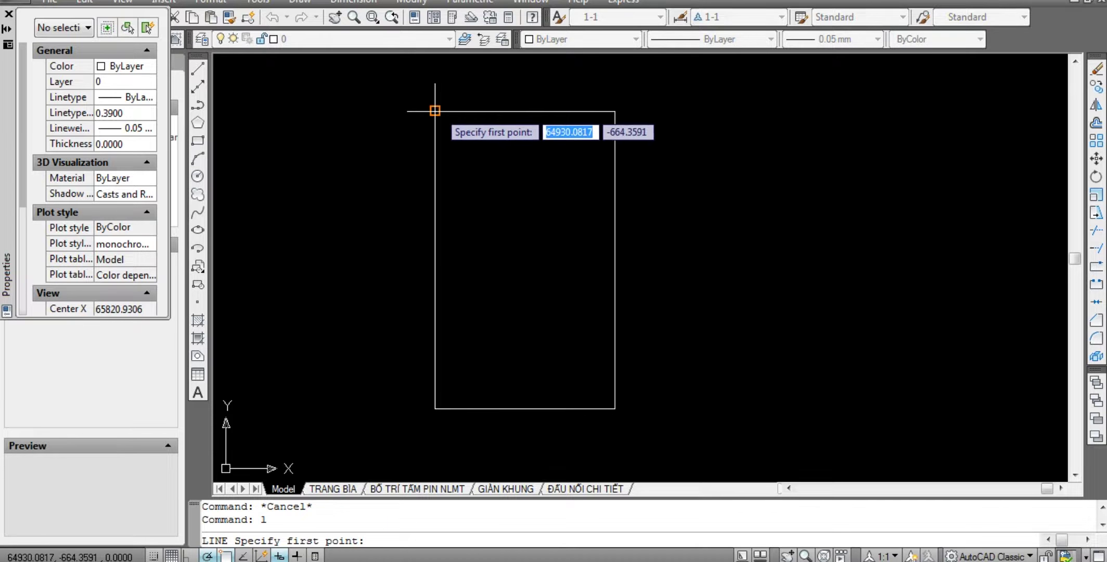
click(436, 111)
key(Escape)
text(l)
key(Return)
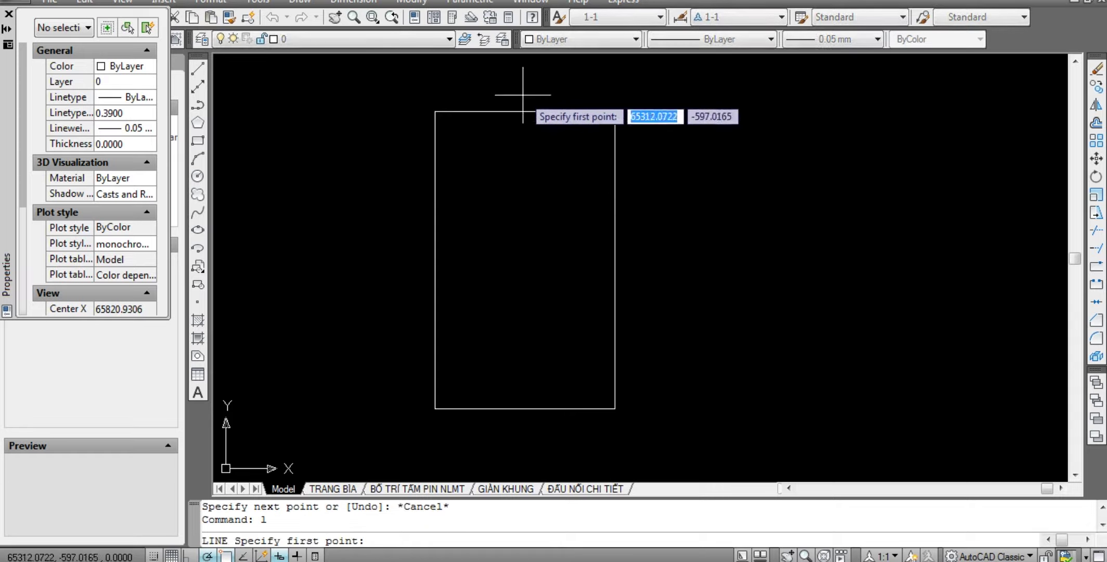
click(524, 111)
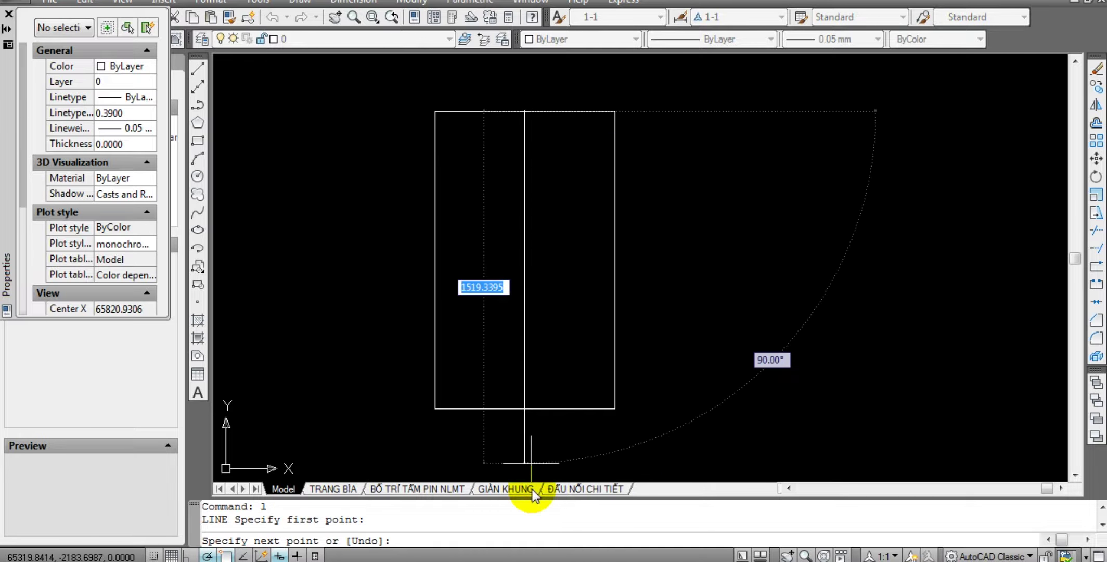
click(524, 408)
key(Escape)
middle_drag(452, 211, 449, 245)
Draw a diagonal line from the box's top-left corner down to the divider.
text(l)
key(Return)
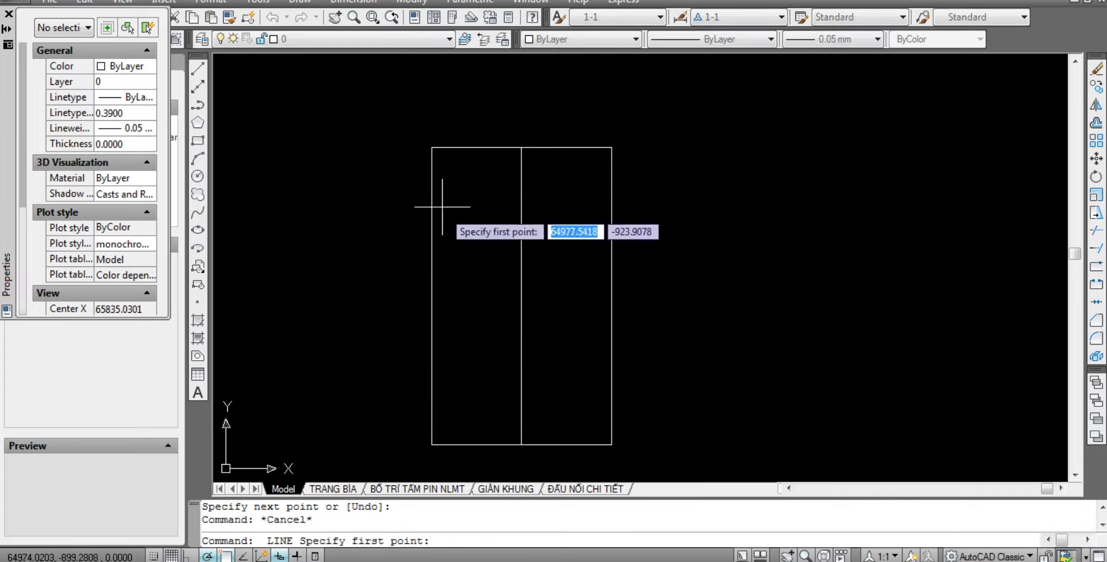
click(432, 146)
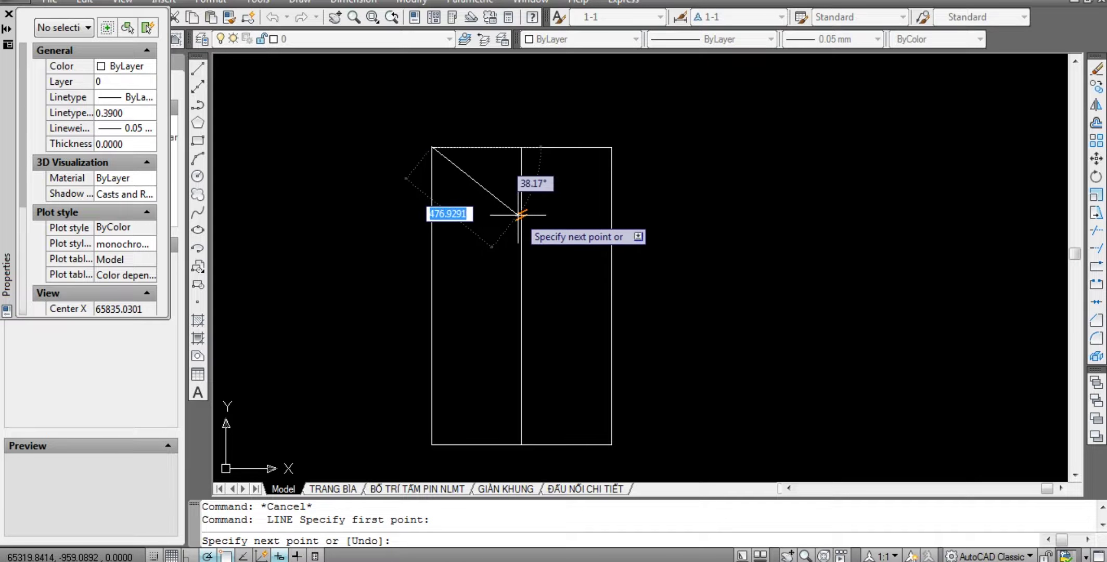
click(521, 216)
key(Escape)
Mirror the diagonal about the divider, keeping the original, to form a V.
click(492, 206)
click(468, 177)
text(mi)
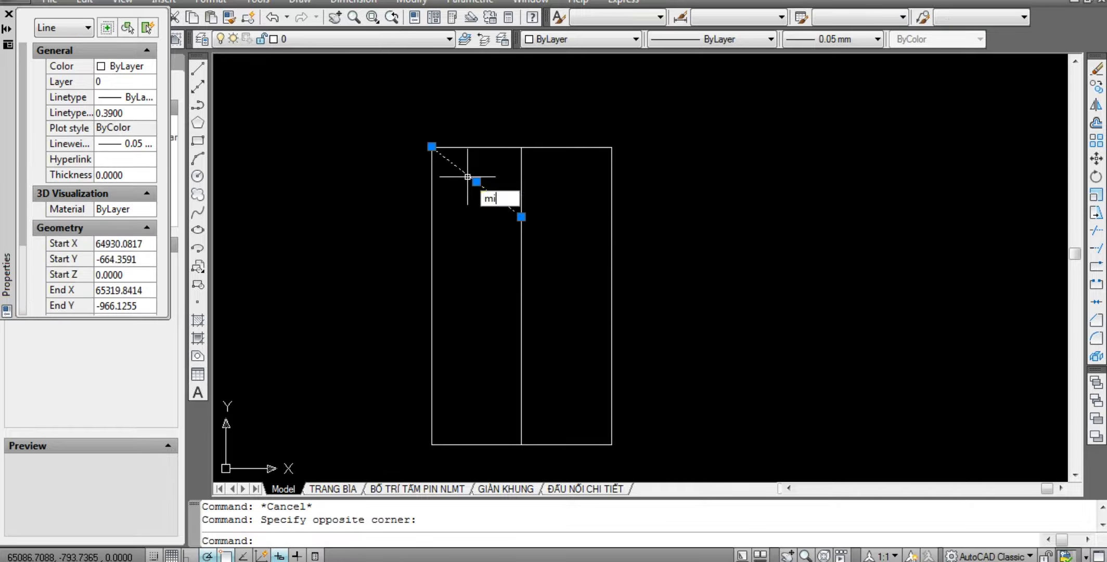
key(Return)
click(521, 216)
click(521, 136)
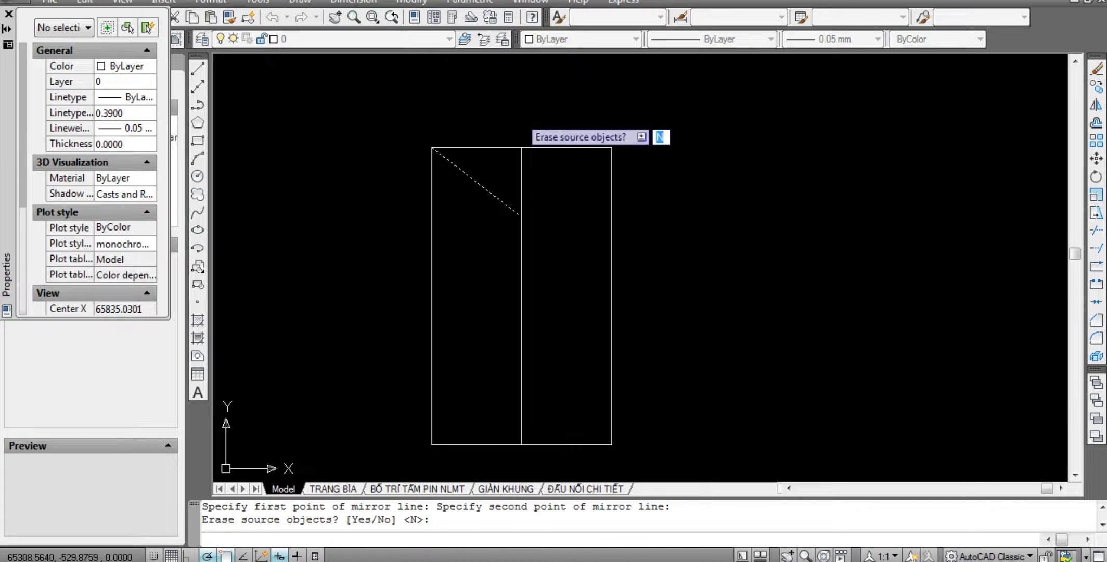
key(Return)
key(Escape)
Delete the vertical middle divider line.
click(524, 168)
click(504, 168)
key(Delete)
key(Escape)
Window-select the box to check the V lines, then zoom to frame its top.
scroll(513, 194, down, 6)
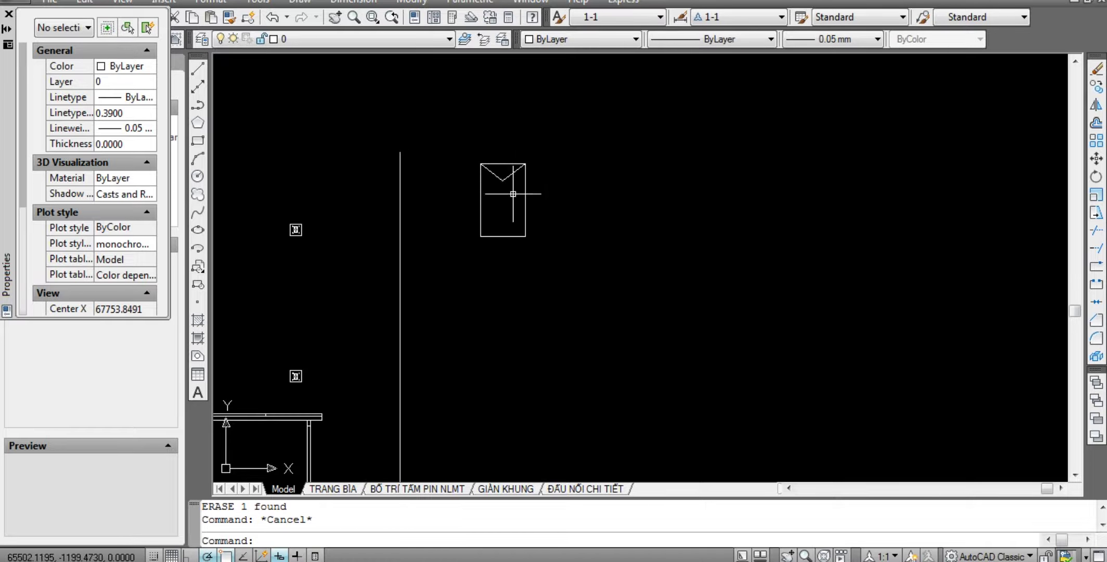
scroll(503, 172, up, 5)
click(378, 111)
click(638, 406)
scroll(515, 320, down, 8)
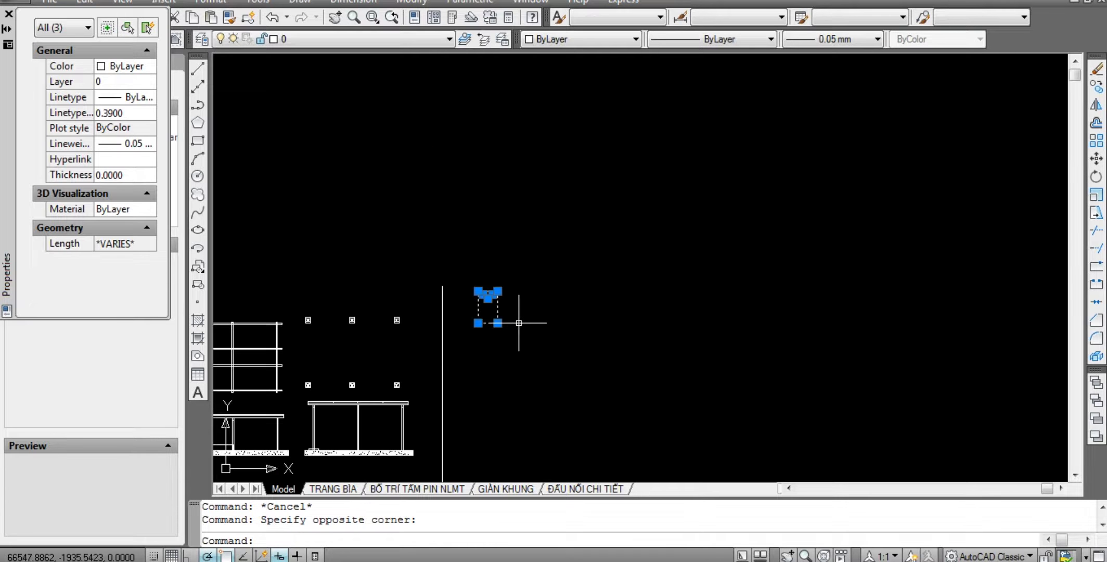
key(Escape)
scroll(471, 302, up, 4)
scroll(478, 322, up, 1)
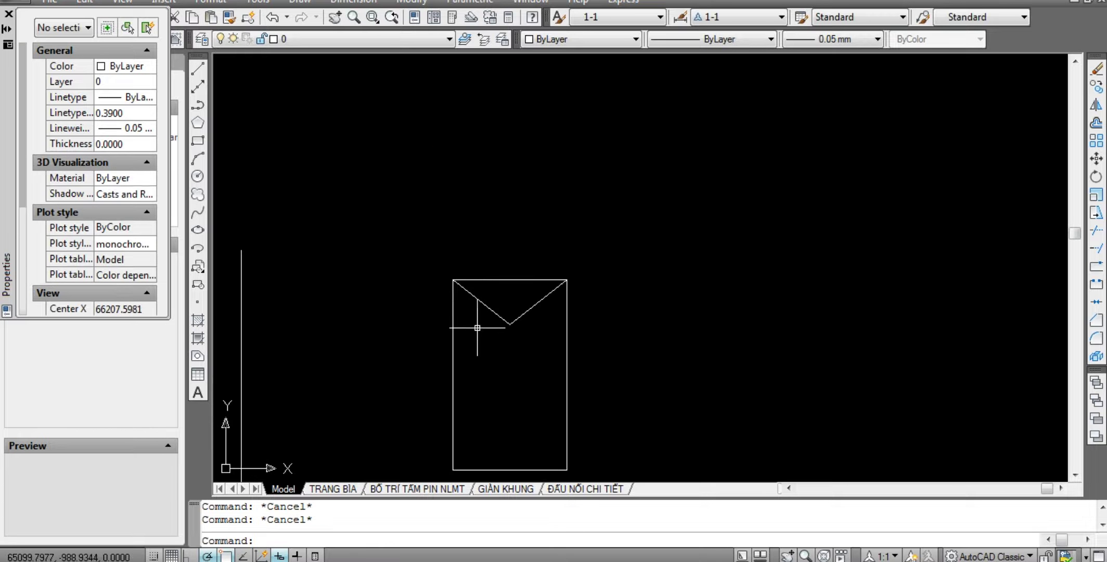
scroll(487, 306, up, 1)
scroll(517, 243, up, 1)
middle_drag(516, 243, 531, 228)
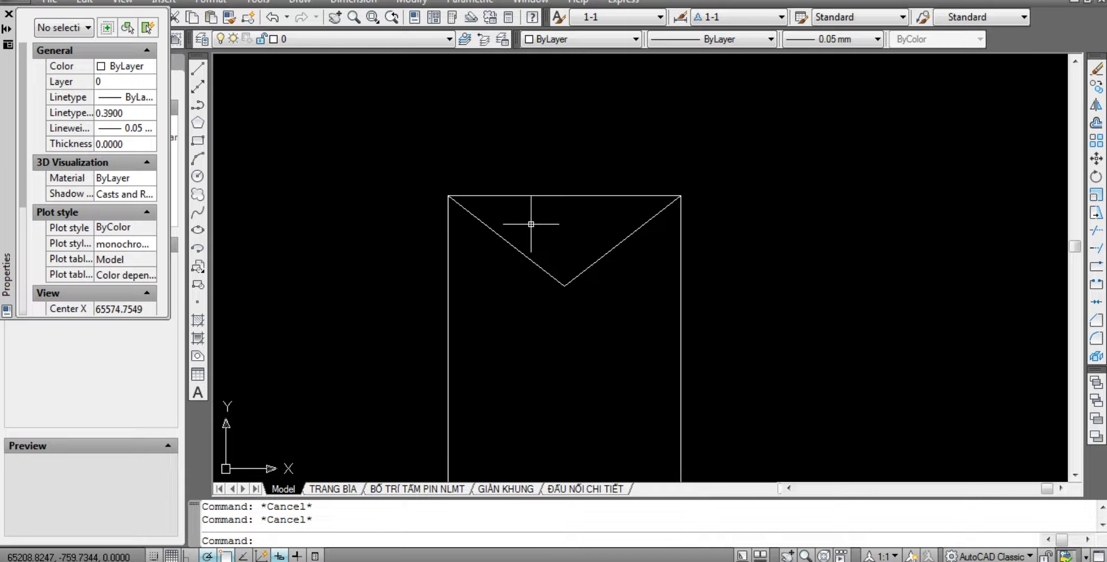
text(mt)
key(Return)
Place a '+' multiline text label near the box.
click(544, 315)
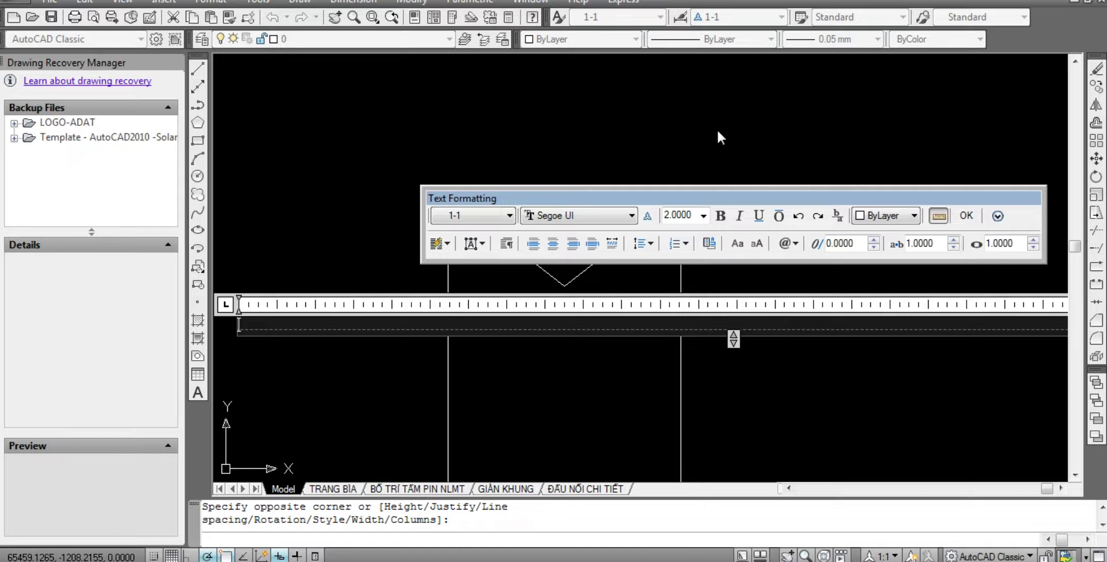
click(565, 296)
scroll(521, 308, up, 1)
key(ctrl+1)
Scale the '+' label up by a factor of 50.
click(509, 312)
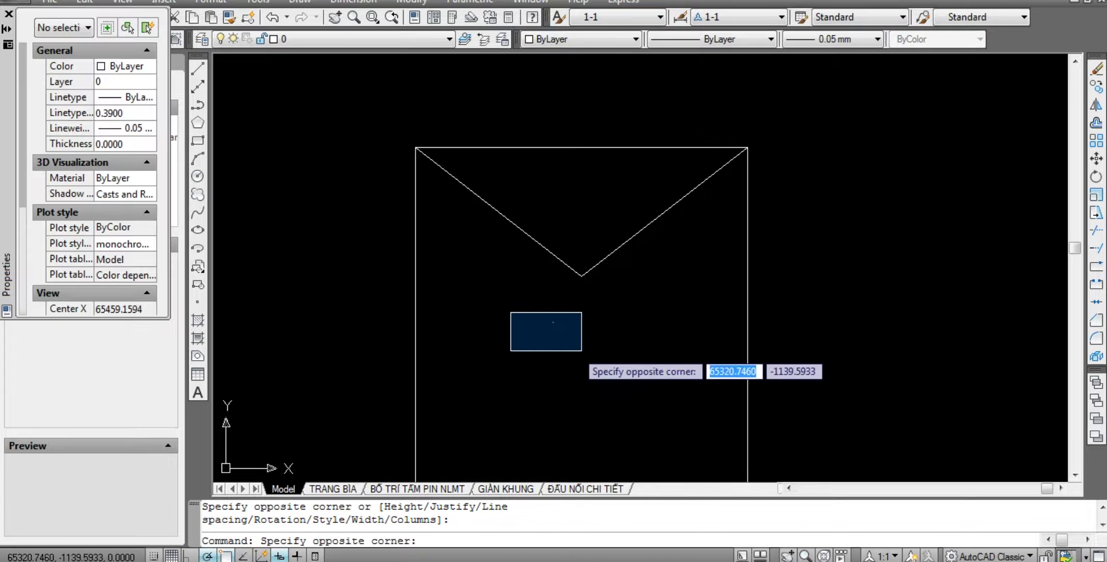
click(599, 361)
text(sc)
key(Return)
click(553, 322)
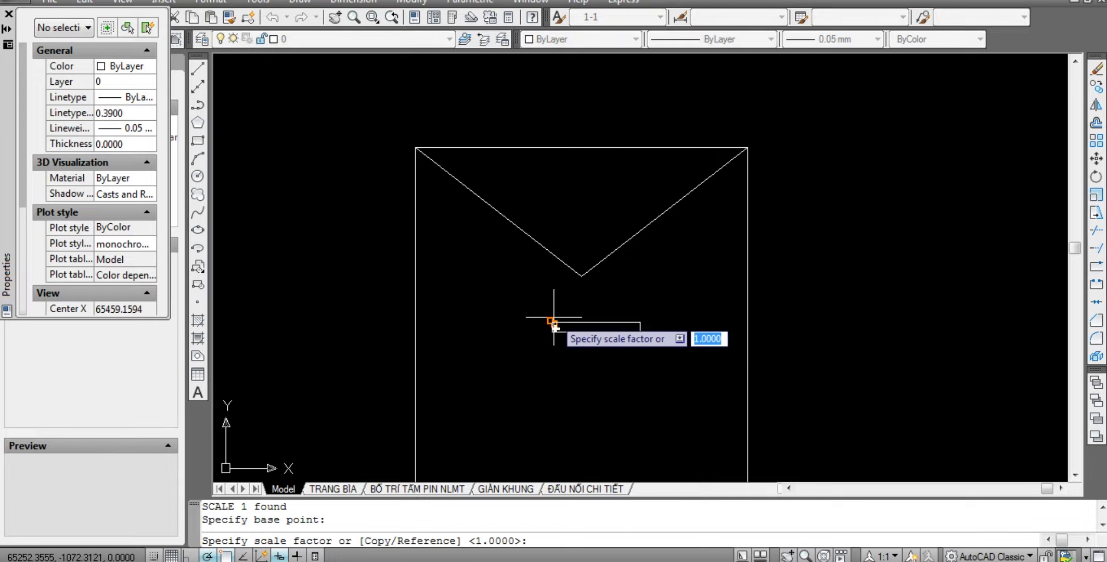
text(50)
key(Return)
key(Escape)
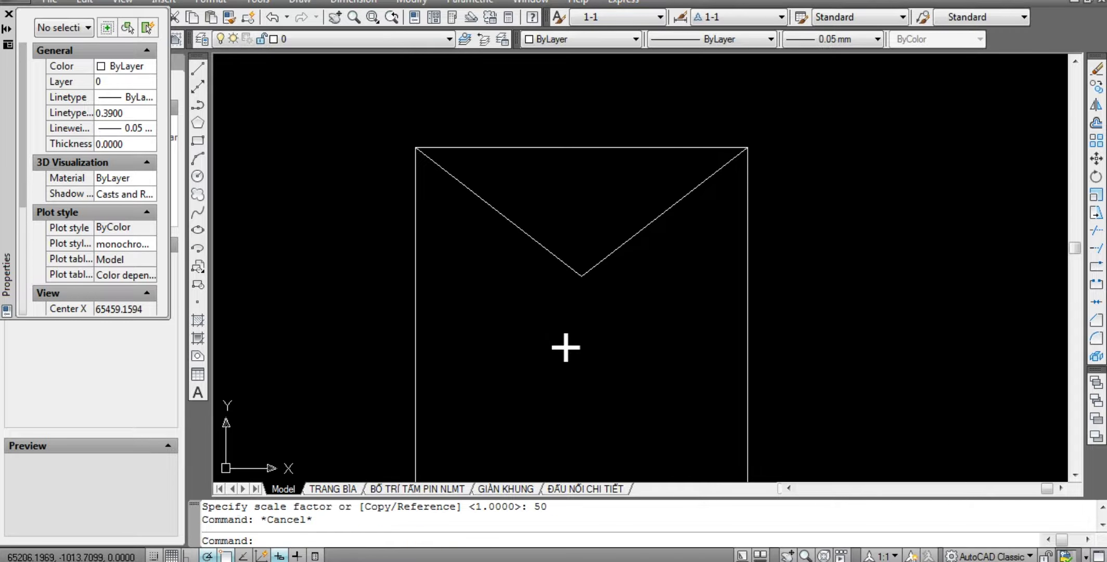
Move the '+' label above the box's top-left corner.
click(531, 431)
click(618, 292)
middle_drag(634, 279, 615, 323)
text(m)
key(Return)
click(623, 365)
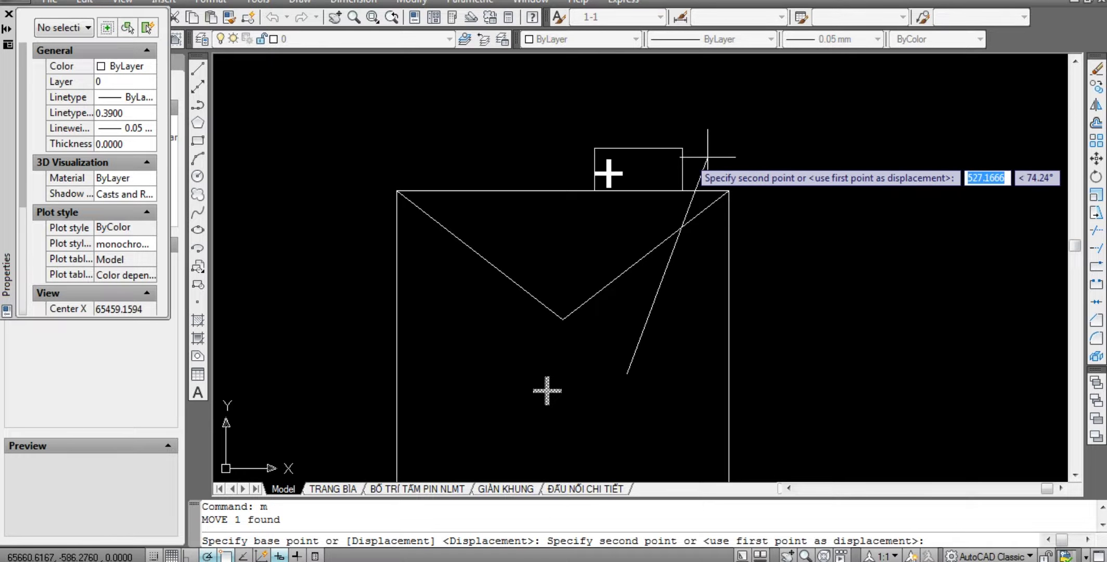
key(Escape)
Copy the '+' label to above the box's top-right corner.
middle_drag(687, 168, 685, 186)
click(695, 187)
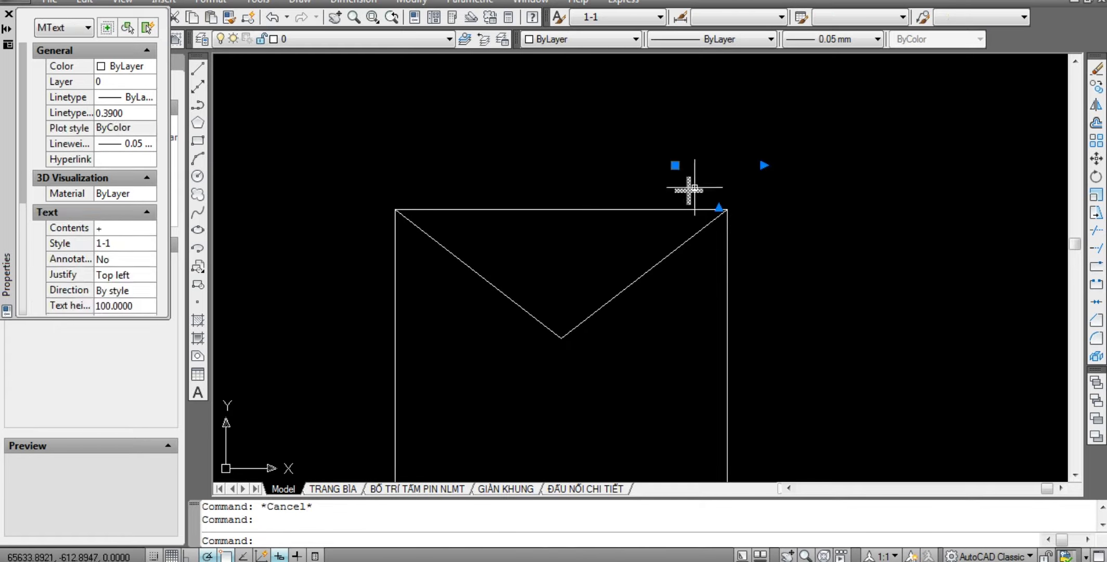
scroll(665, 176, down, 5)
scroll(765, 169, up, 2)
scroll(767, 170, up, 2)
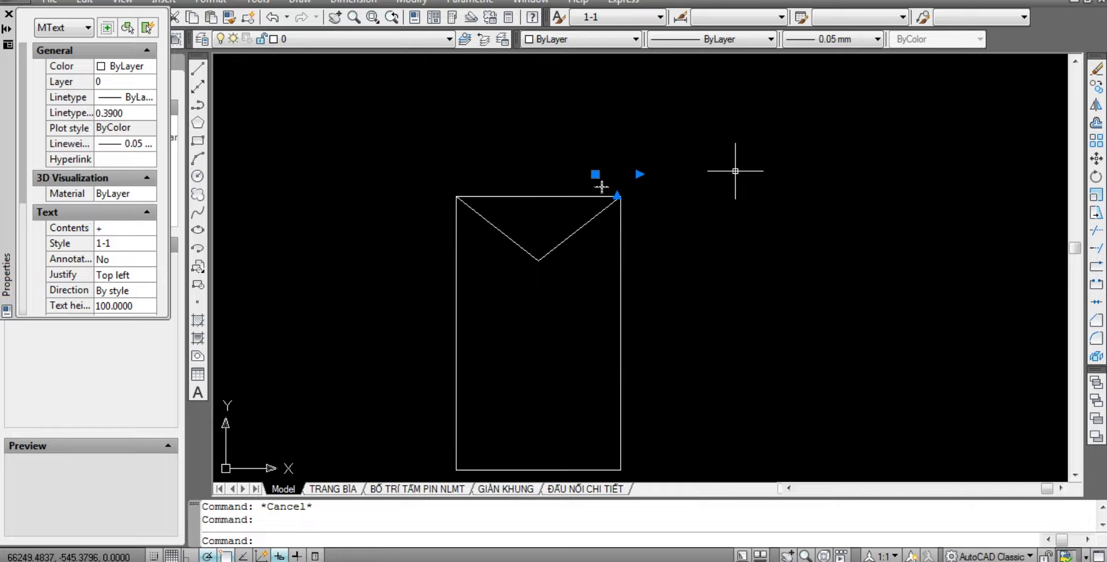
text(co)
key(Return)
click(767, 170)
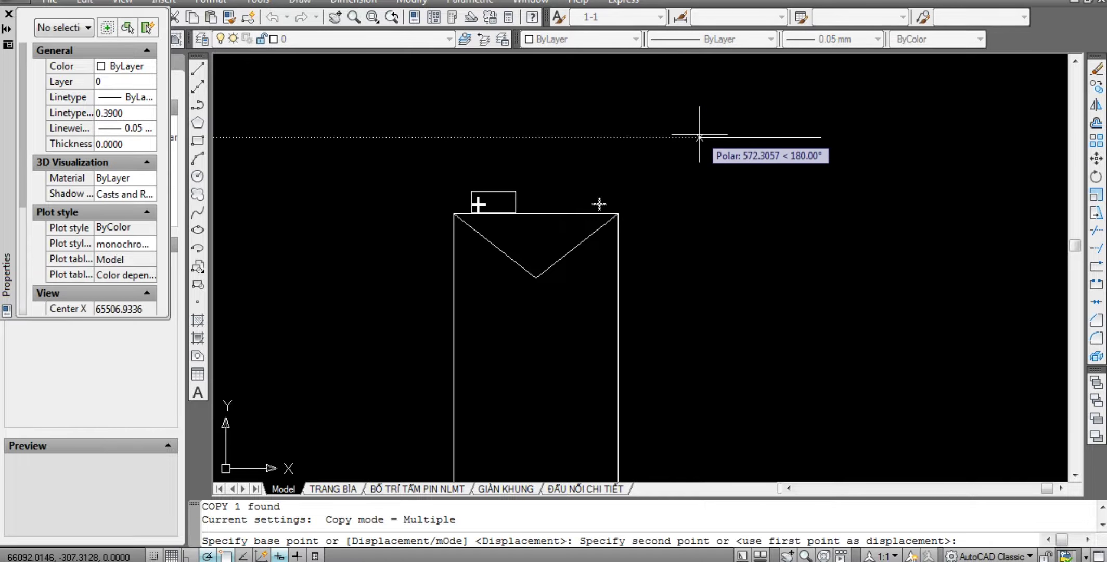
click(675, 156)
key(Escape)
Edit the copied label's text from '+' to '-'.
key(Escape)
scroll(510, 211, up, 5)
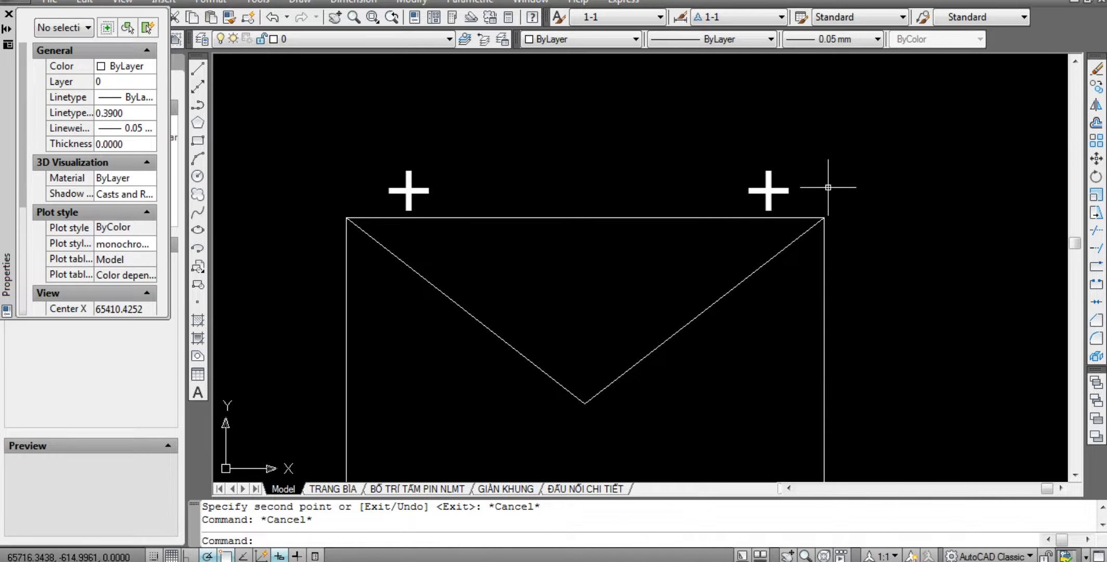
click(788, 188)
key(Escape)
click(775, 189)
key(Escape)
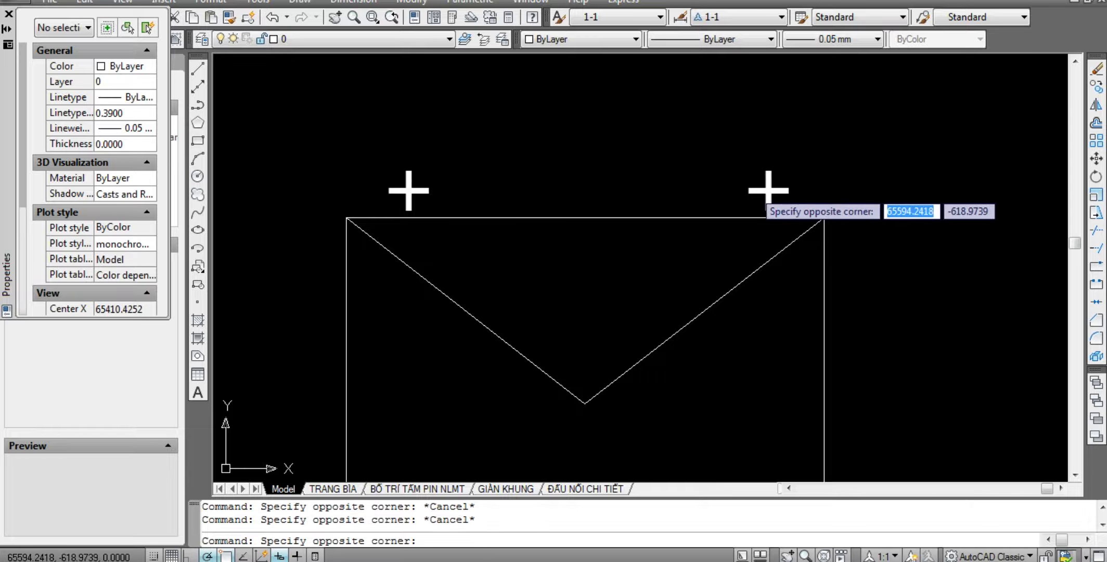
click(769, 192)
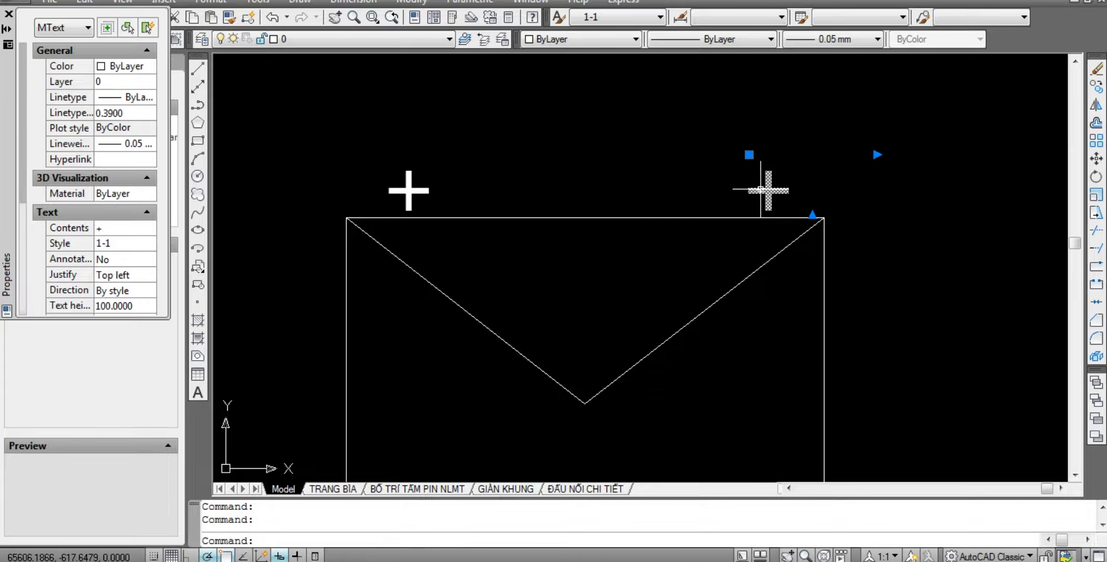
double_click(761, 189)
text(-)
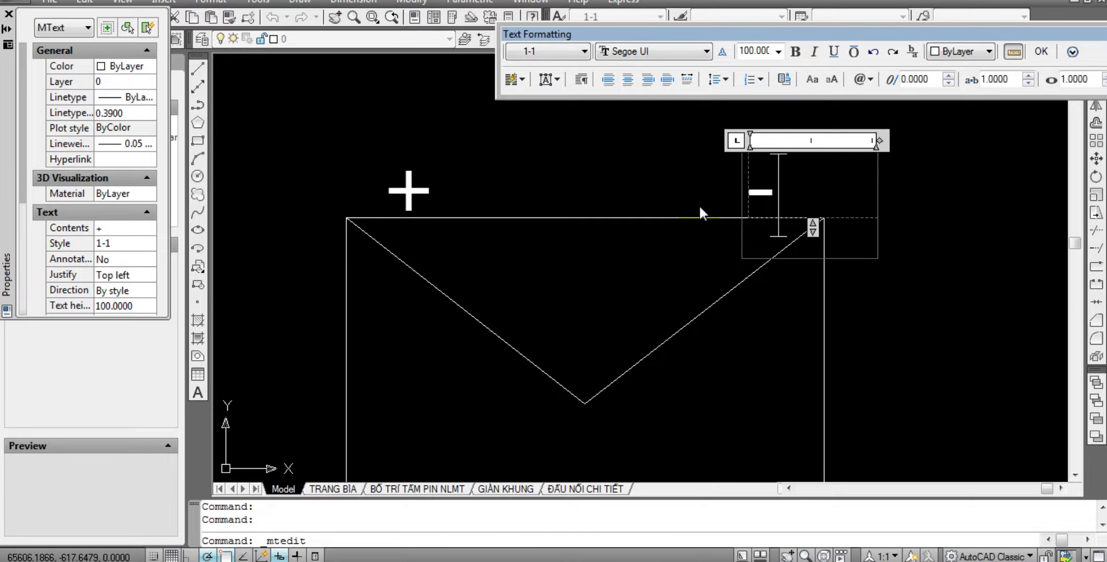
click(700, 208)
Clear the stray selection and zoom to view both polarity labels.
scroll(672, 187, down, 3)
key(Escape)
key(Escape)
scroll(669, 307, down, 2)
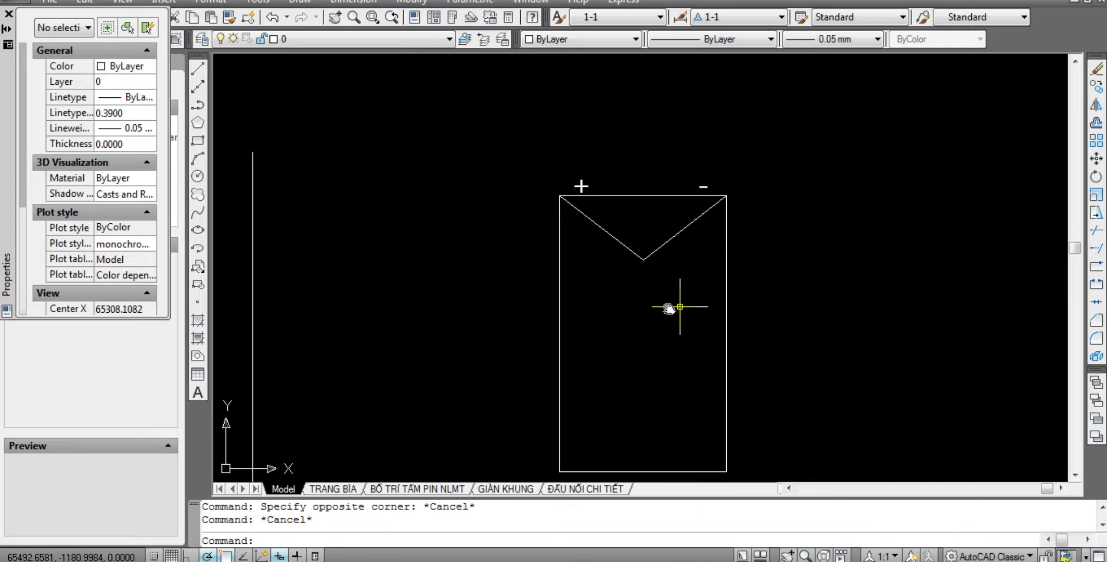
scroll(654, 317, down, 2)
scroll(589, 260, up, 5)
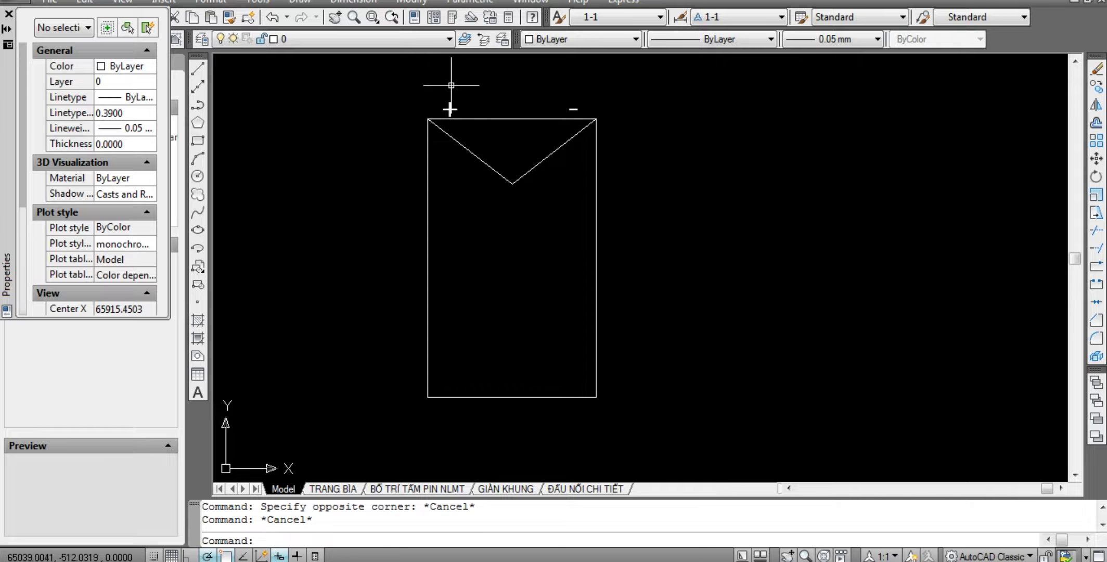
scroll(451, 85, up, 3)
click(428, 108)
Scale the + and − labels up by a factor of 3.
click(754, 201)
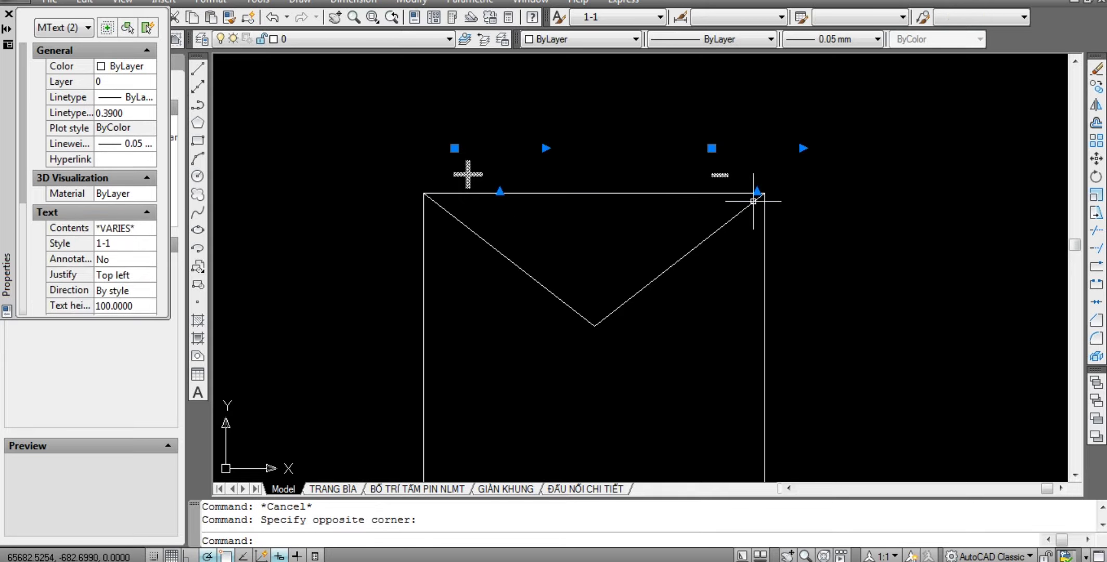
text(sc)
key(Return)
click(593, 171)
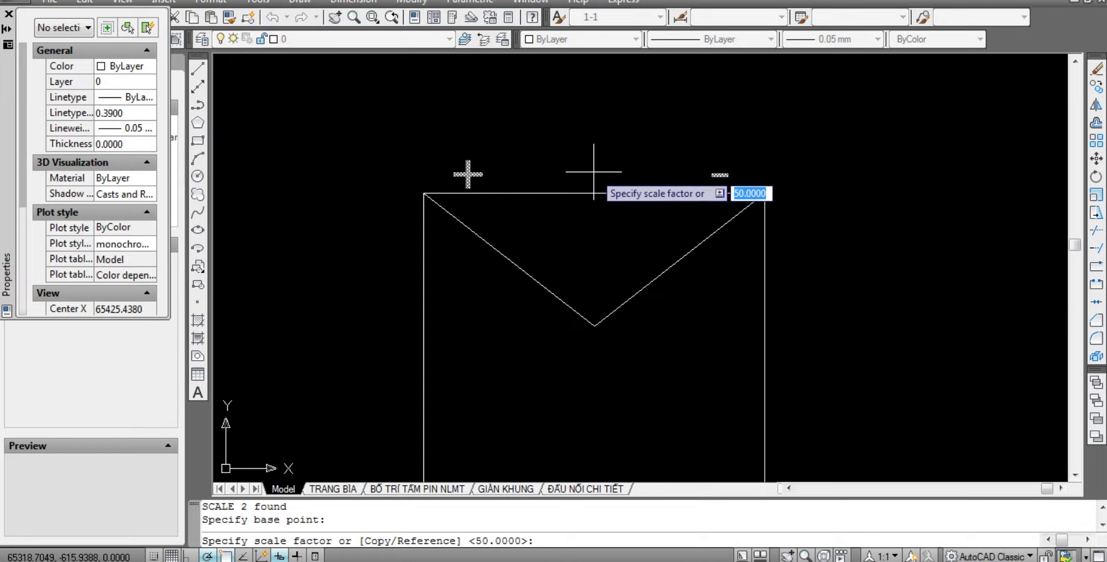
text(3)
key(Return)
key(Escape)
scroll(594, 172, down, 3)
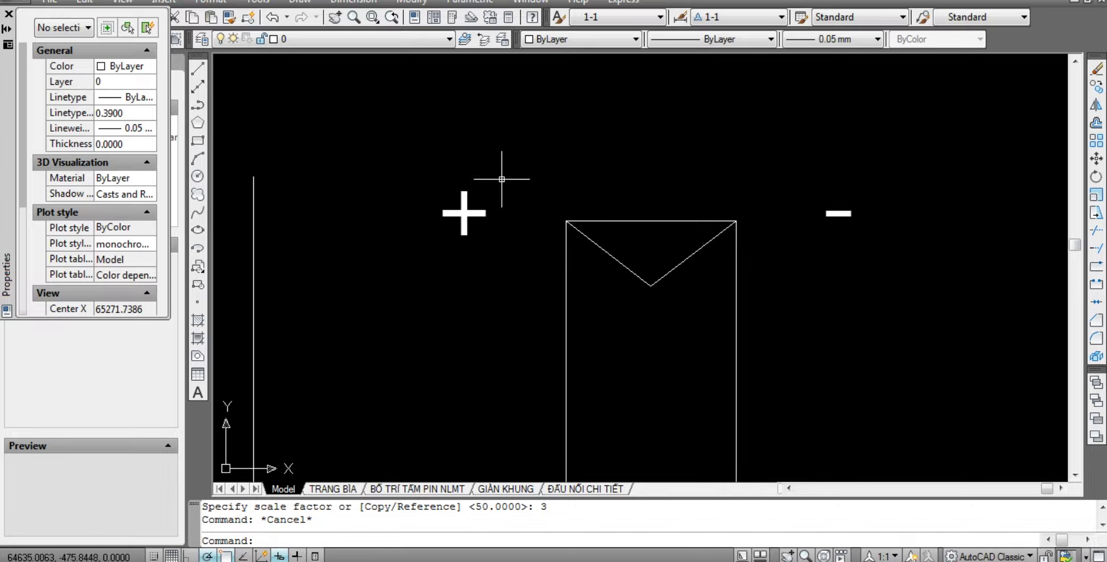
Select the + label and begin moving it, then cancel the move.
click(505, 172)
click(397, 182)
scroll(566, 72, up, 2)
text(m)
key(Return)
click(505, 145)
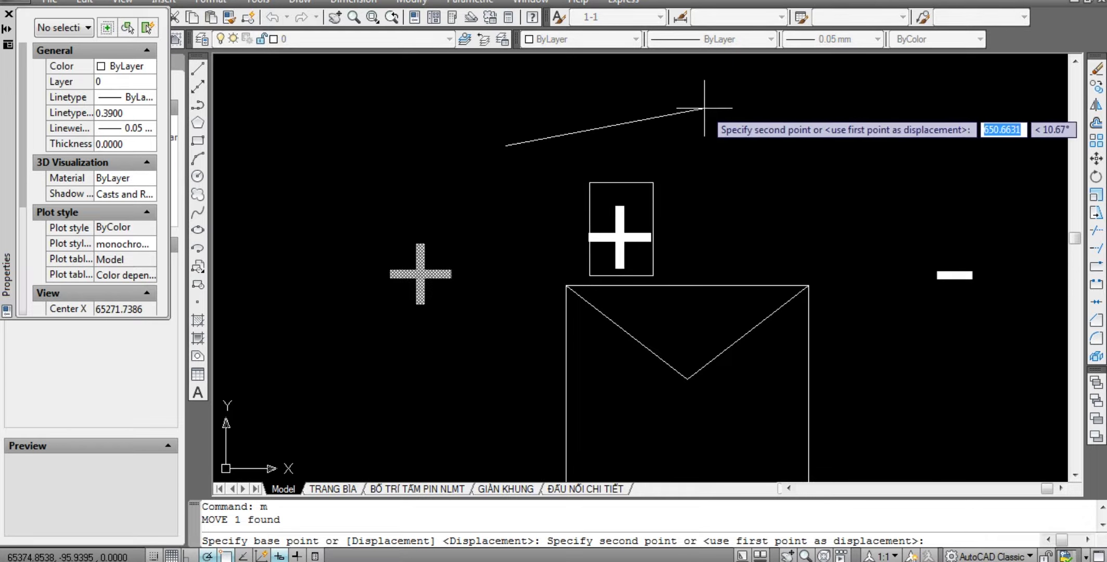
key(Escape)
Move the − label beside the + label.
middle_drag(692, 186, 534, 153)
drag(864, 296, 734, 180)
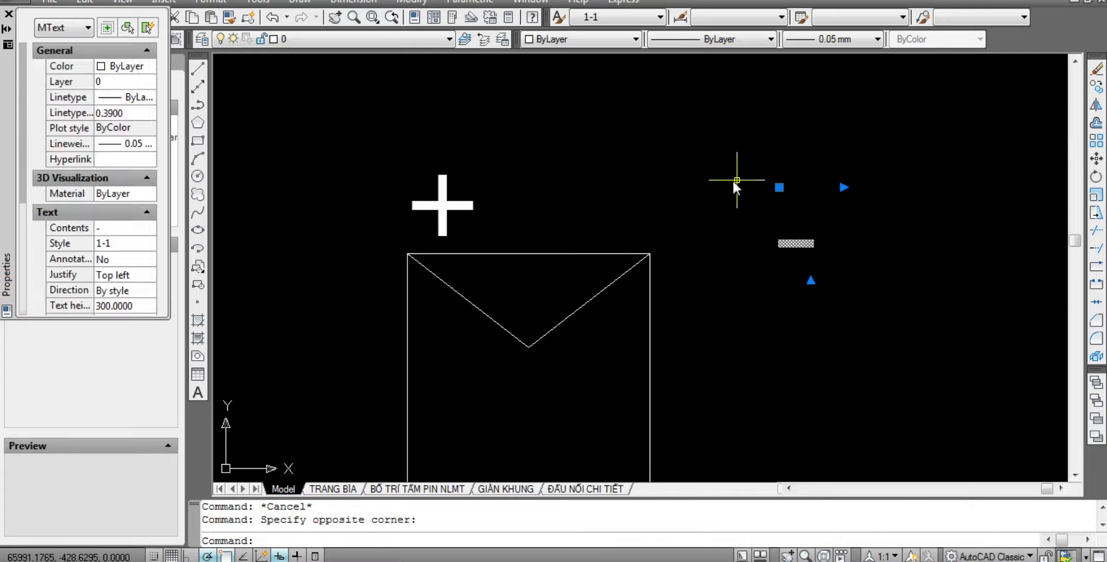
text(m)
key(Return)
click(743, 187)
click(585, 151)
key(Escape)
Shrink both the + and − labels to 0.8 scale.
scroll(773, 221, down, 3)
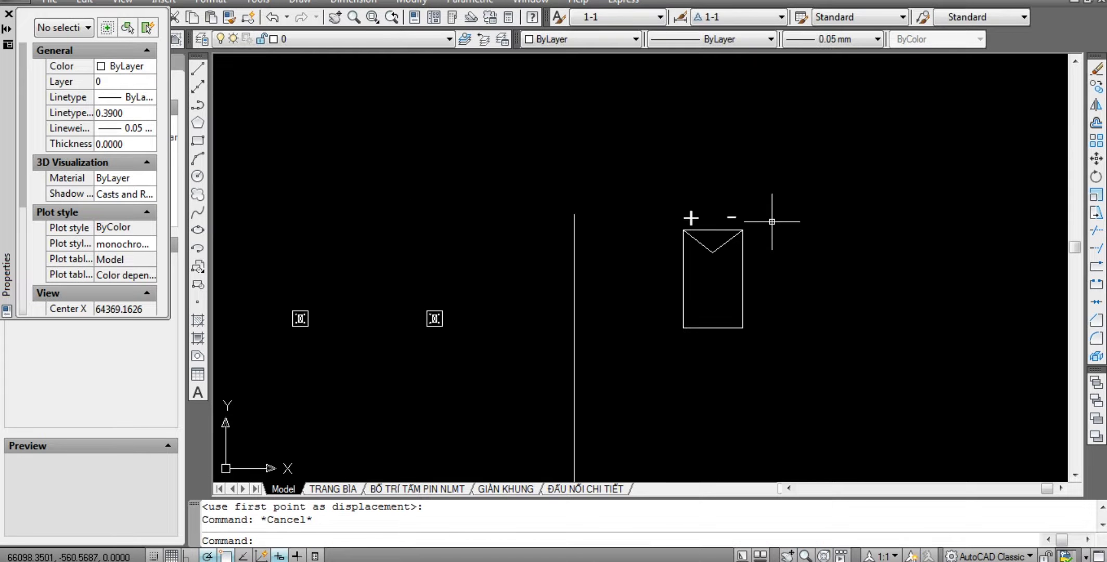
scroll(755, 224, up, 2)
scroll(735, 218, up, 1)
click(749, 229)
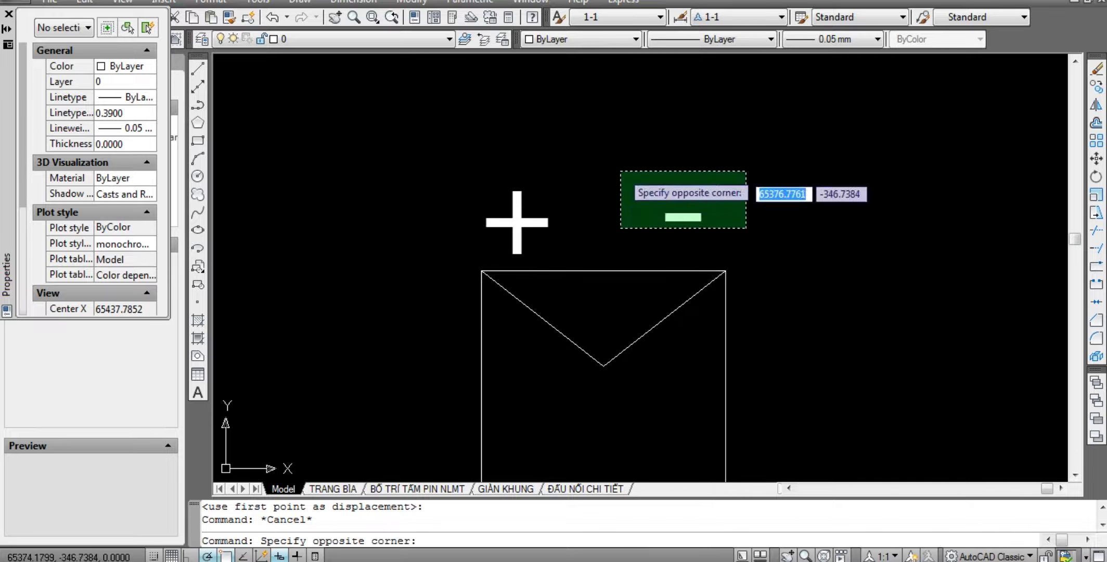
click(619, 170)
click(580, 241)
click(449, 164)
text(sc)
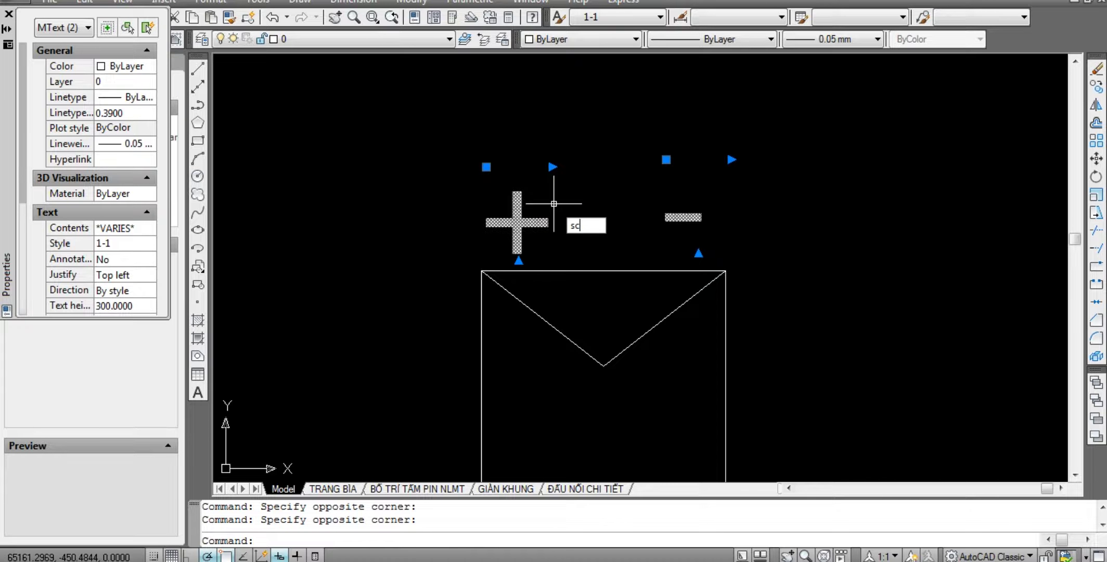
key(Return)
click(537, 219)
key(Return)
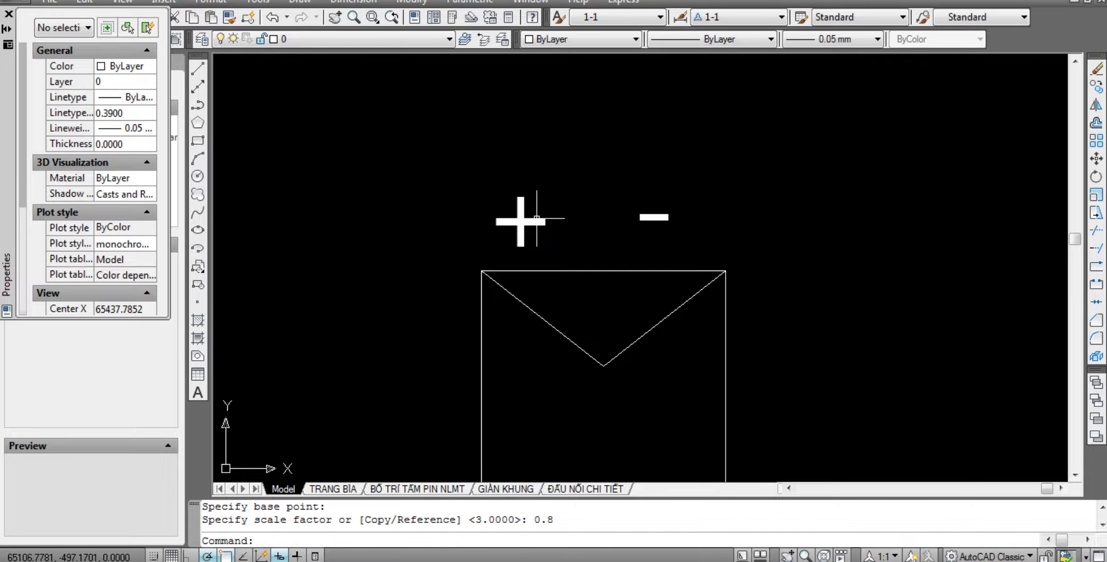
Scale both labels down by half with SC.
click(716, 251)
click(495, 156)
text(sc)
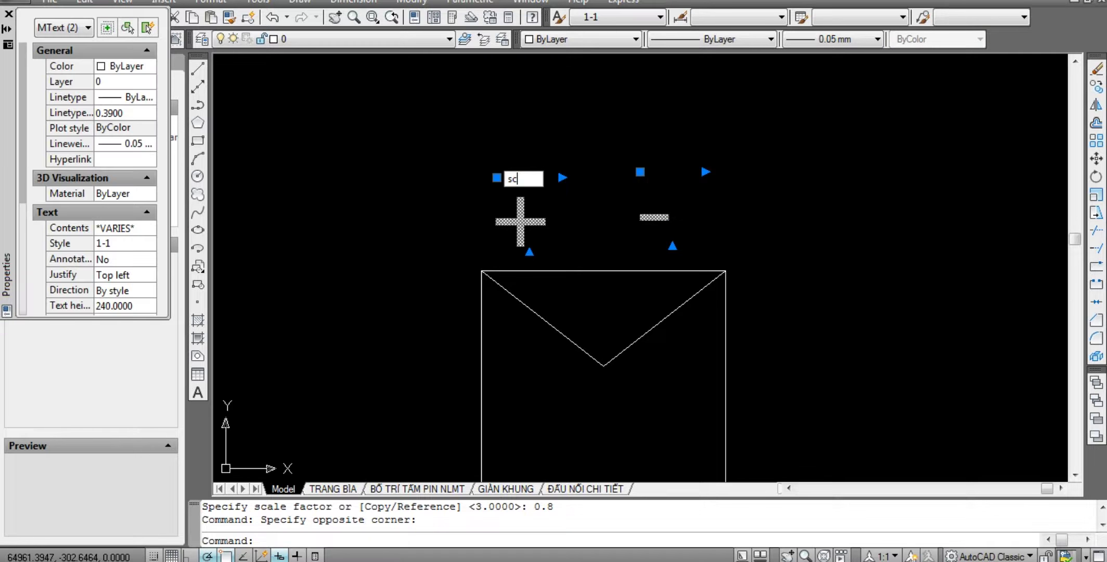
key(Return)
click(532, 228)
key(Return)
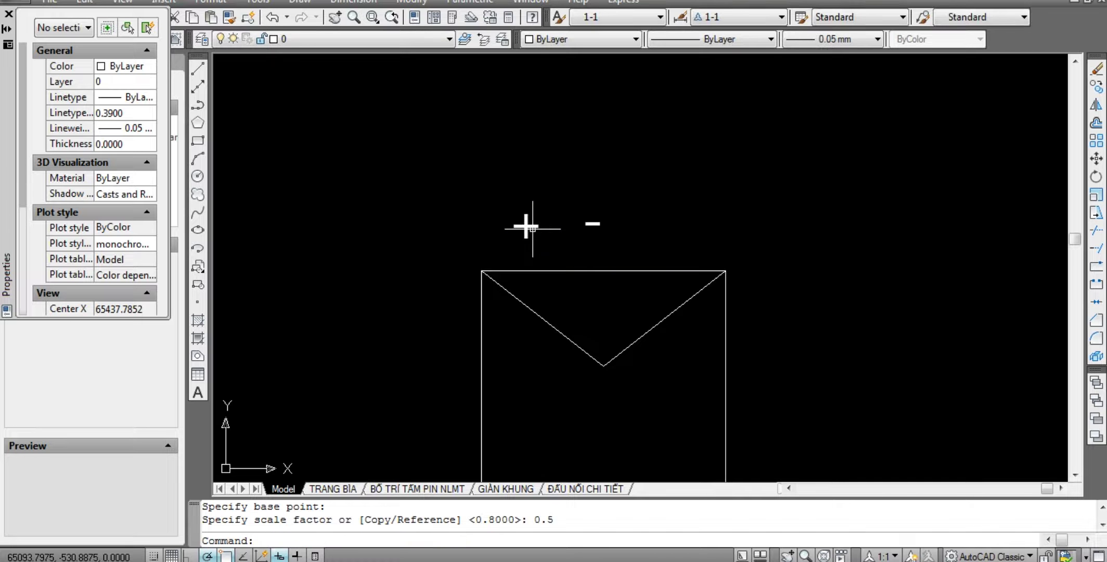
key(Escape)
Try shifting the + label lower and right, then bring the labels back into view.
scroll(532, 228, up, 3)
click(539, 227)
click(497, 172)
key(m)
key(Return)
click(616, 131)
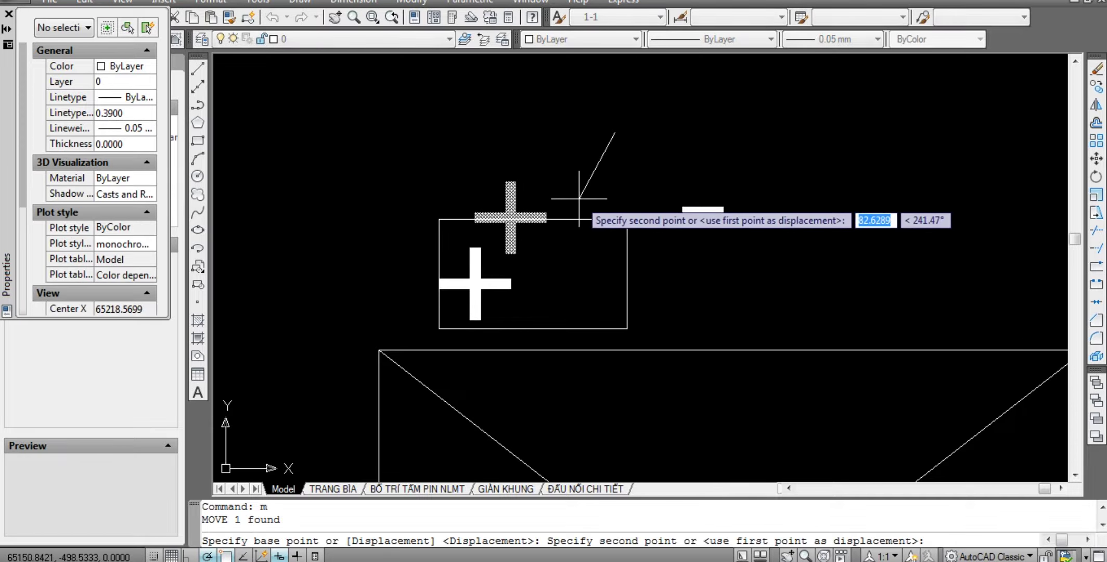
click(664, 152)
key(Escape)
middle_drag(711, 233, 638, 215)
Move the + sign to just above the panel's top-left corner.
click(585, 274)
click(470, 231)
mouse_move(717, 250)
middle_down()
mouse_move(717, 191)
mouse_move(586, 181)
middle_up()
key(m)
key(Return)
click(874, 121)
click(801, 190)
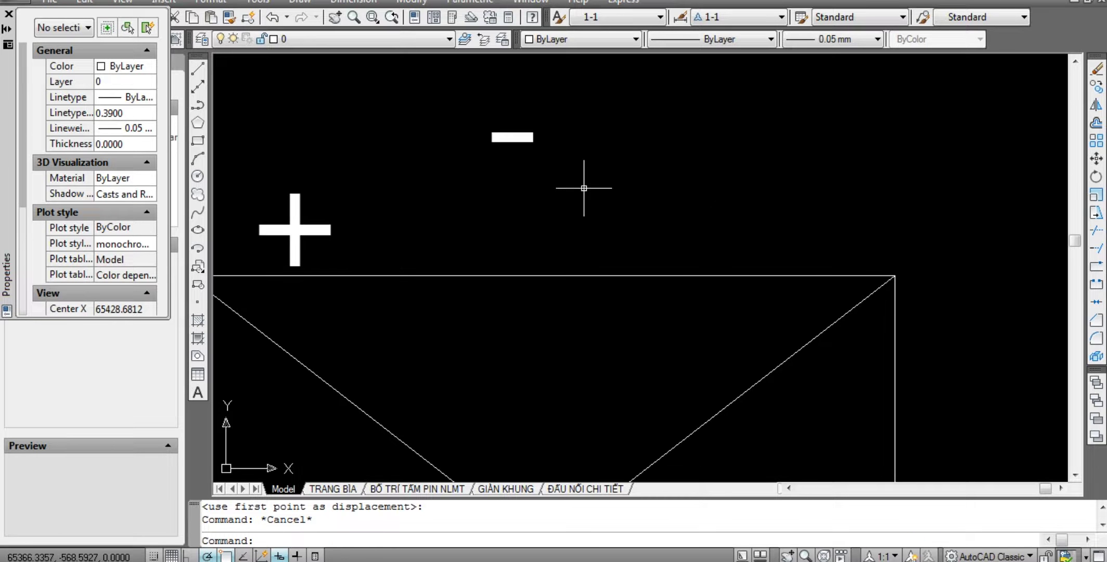
Move the − sign to just above the panel's top-right corner.
click(666, 217)
click(425, 102)
key(m)
key(Return)
click(672, 119)
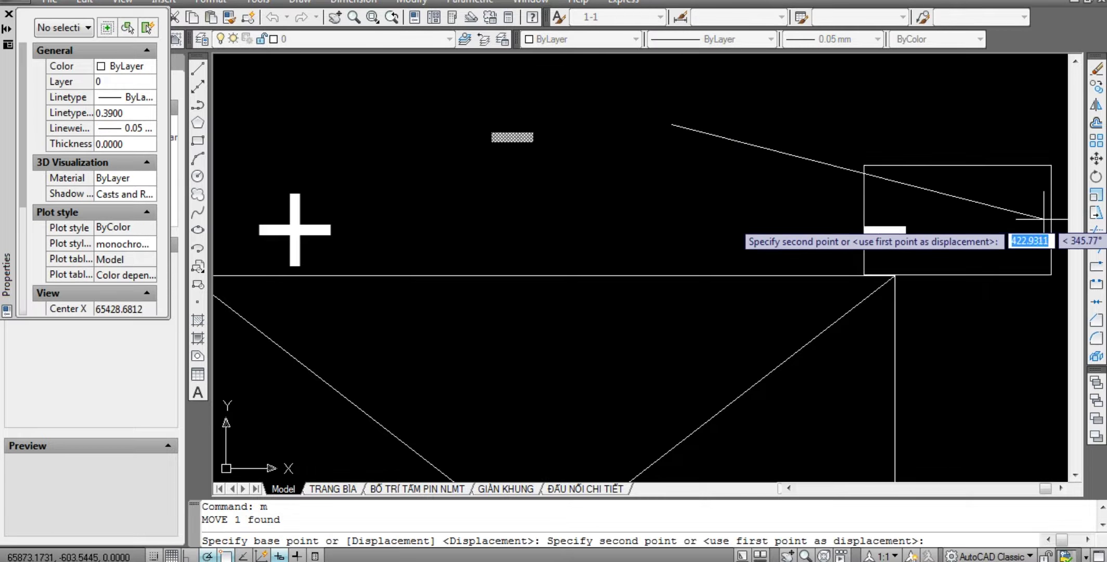
click(975, 222)
key(Escape)
key(Escape)
Reframe the view and window-select the whole panel with its + and − signs.
scroll(974, 222, down, 10)
middle_drag(903, 309, 549, 284)
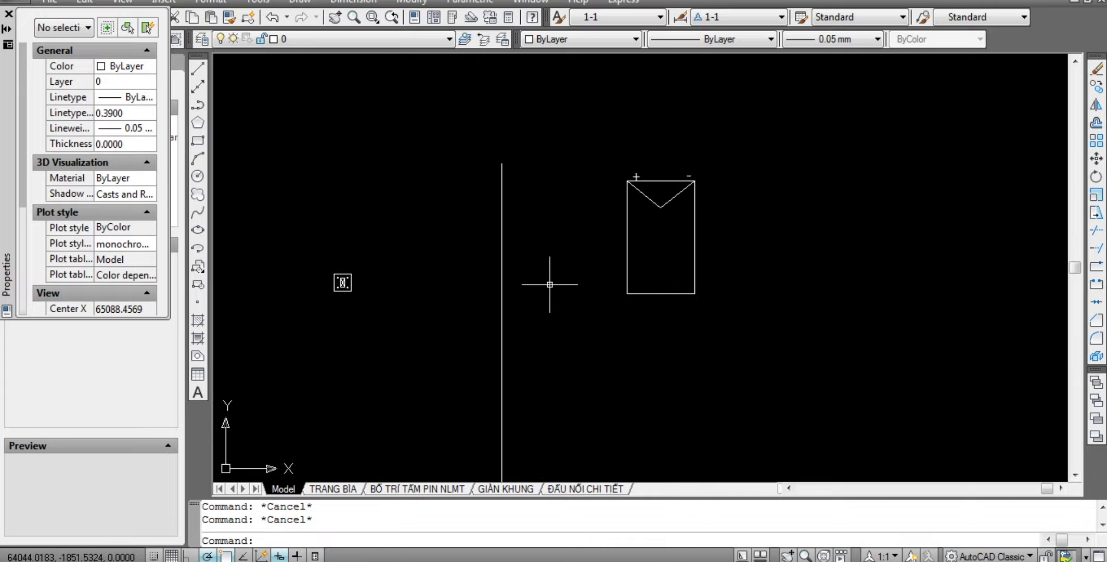
scroll(720, 180, up, 2)
scroll(666, 192, up, 2)
scroll(521, 117, up, 3)
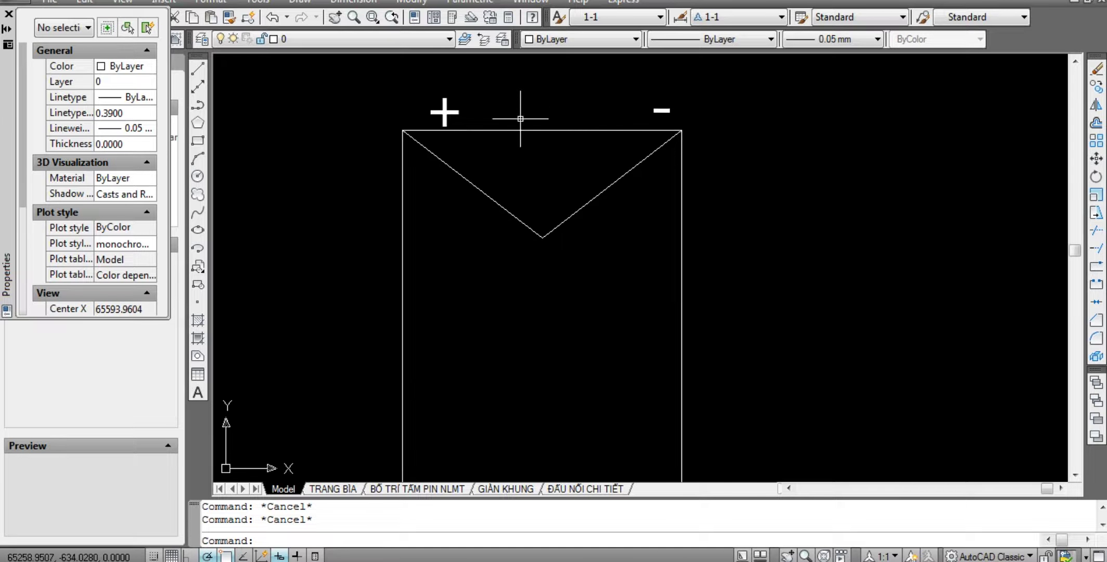
scroll(549, 123, up, 2)
scroll(547, 145, down, 7)
click(503, 111)
click(715, 379)
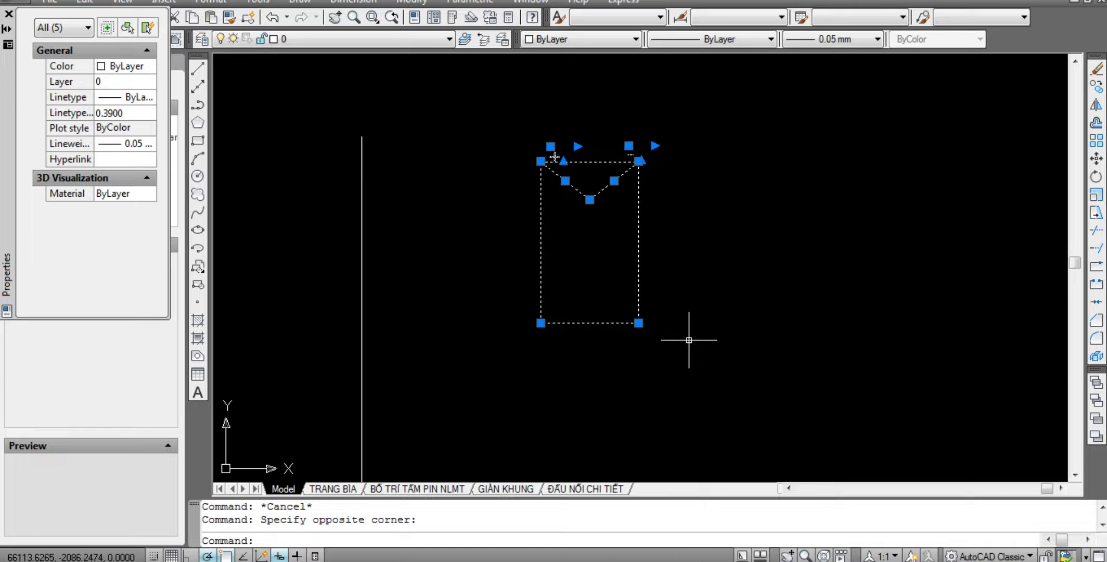
Copy the selected panel to the right.
text(o)
key(Return)
middle_drag(687, 329, 618, 357)
click(642, 263)
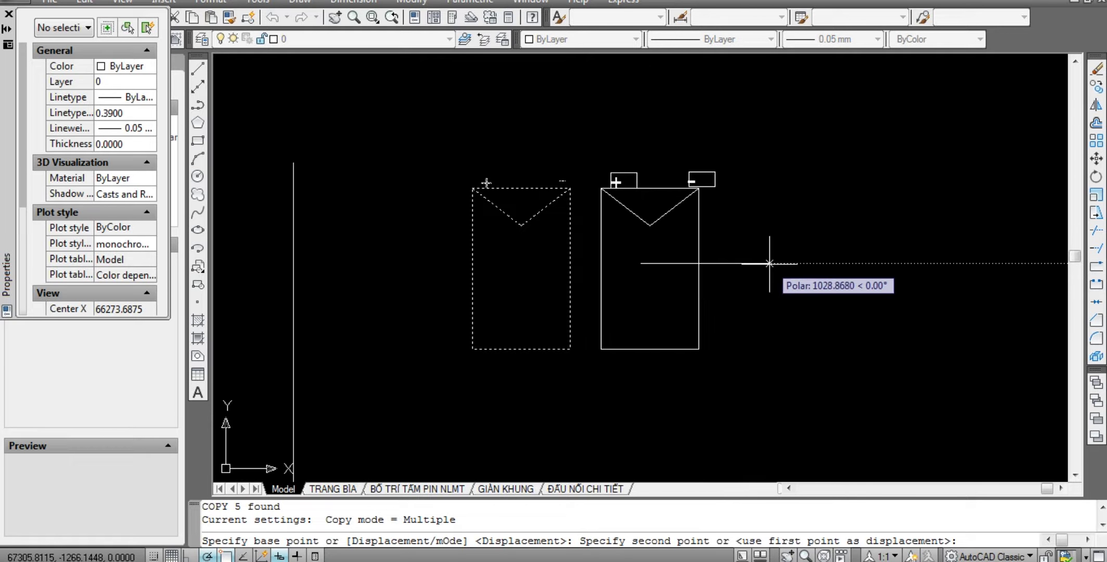
click(769, 263)
key(Escape)
Draw a 500-unit vertical lead rising from the left panel's + terminal.
scroll(606, 185, up, 3)
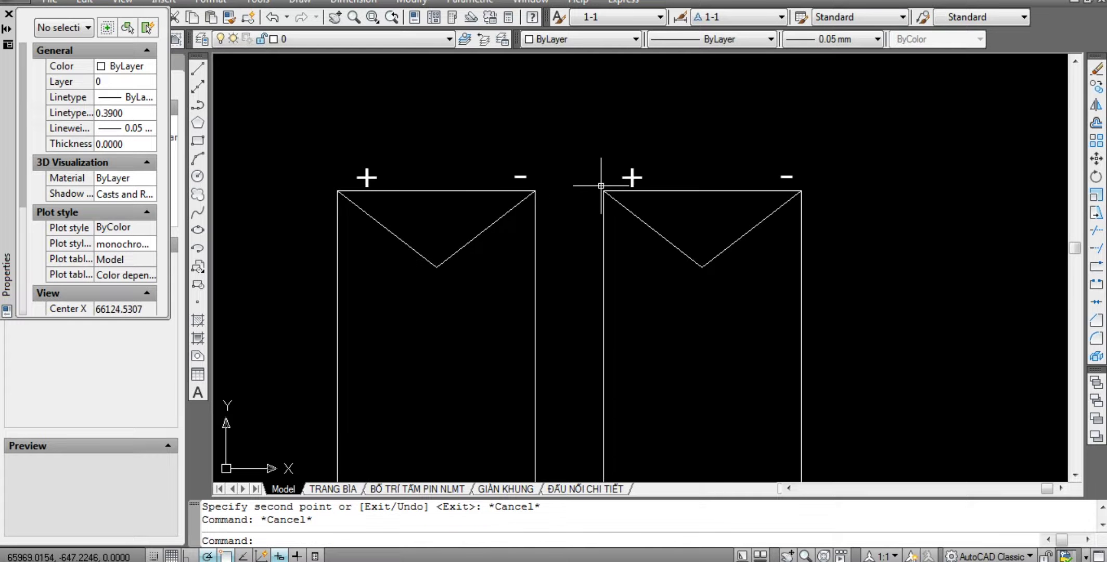
scroll(624, 172, down, 4)
scroll(634, 160, up, 4)
mouse_move(412, 222)
middle_down()
mouse_move(563, 163)
mouse_move(567, 230)
middle_up()
scroll(567, 230, up, 3)
text(l)
key(Return)
click(509, 280)
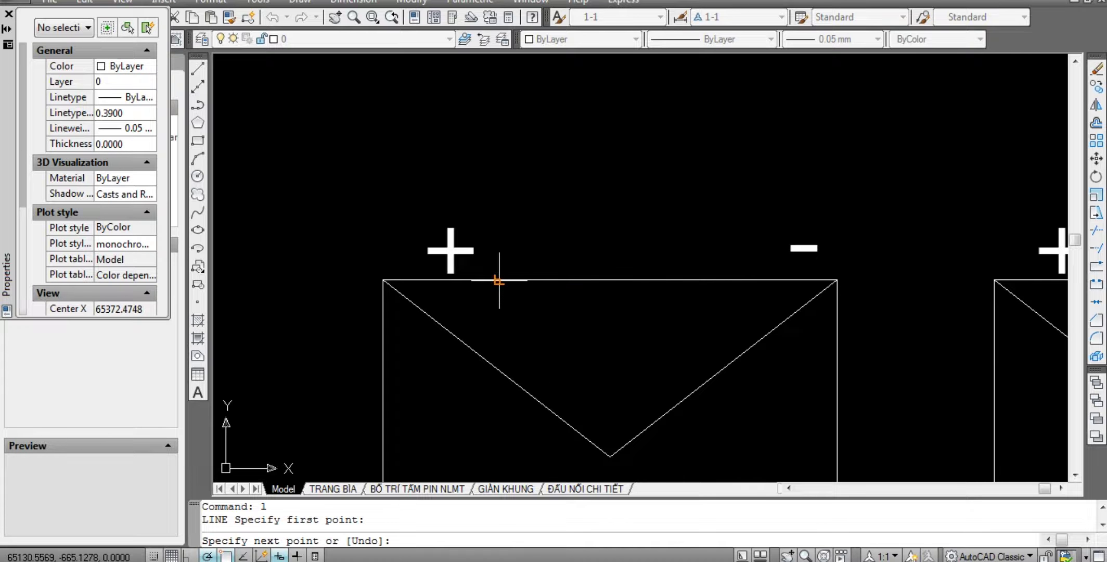
scroll(507, 156, down, 4)
middle_drag(510, 192, 517, 296)
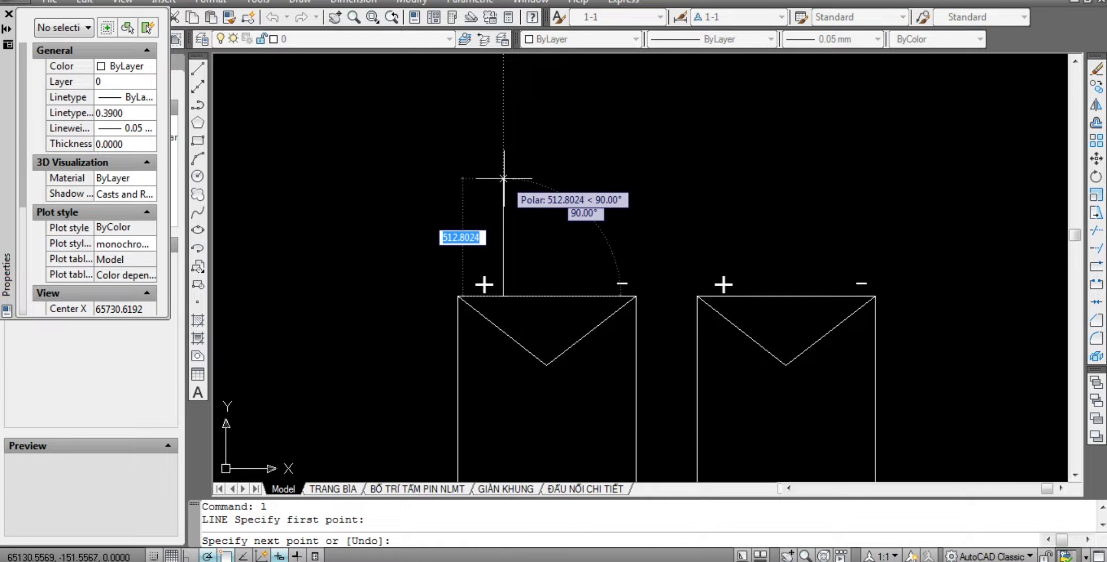
text(500)
key(Return)
key(Escape)
key(Escape)
Copy the vertical lead over the left panel's − terminal.
scroll(520, 234, up, 2)
scroll(570, 273, down, 3)
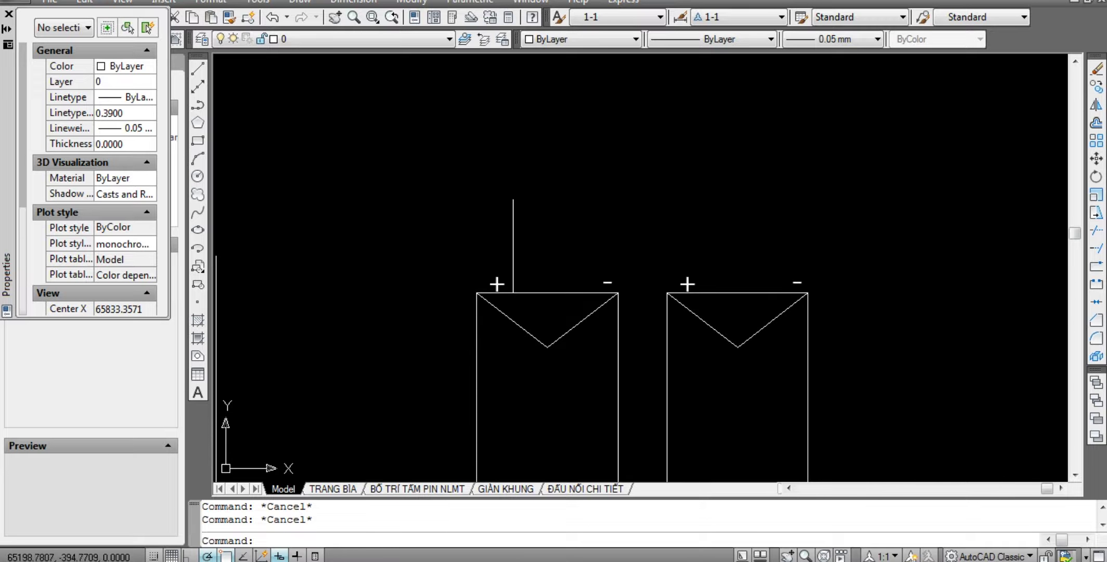
drag(542, 244, 463, 203)
text(c)
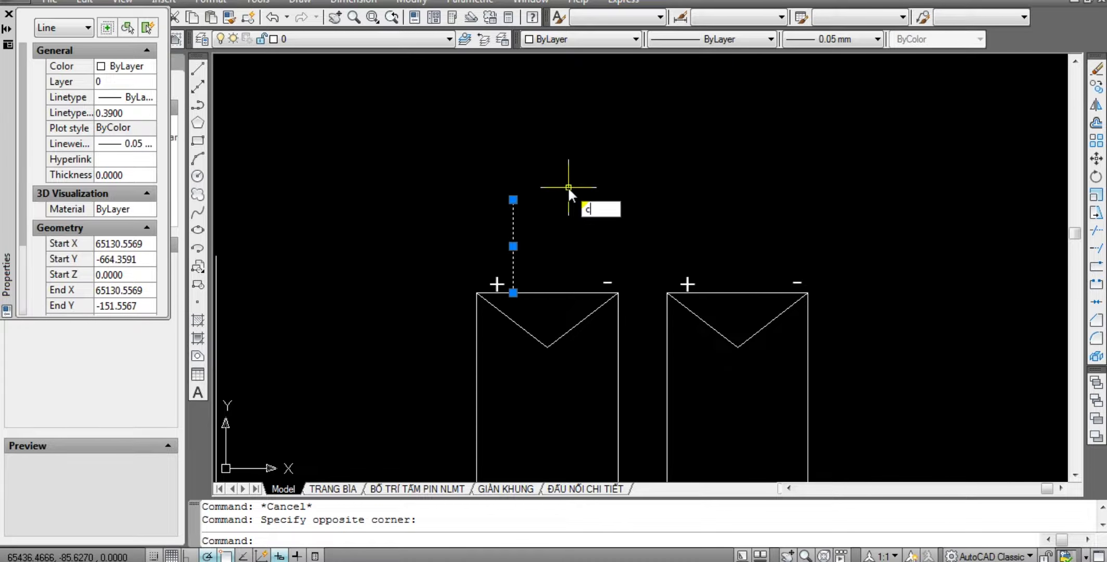
text(o)
key(Return)
scroll(572, 226, up, 2)
click(542, 156)
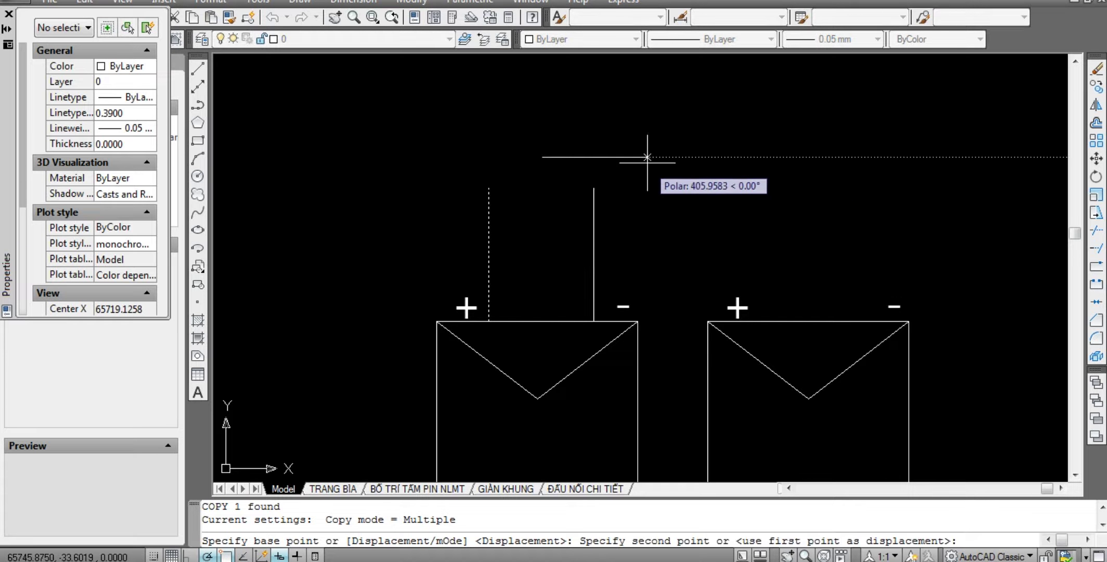
click(648, 154)
key(Escape)
key(Escape)
Recenter on the panels and start a line at the − lead, then cancel it.
middle_drag(602, 269, 507, 242)
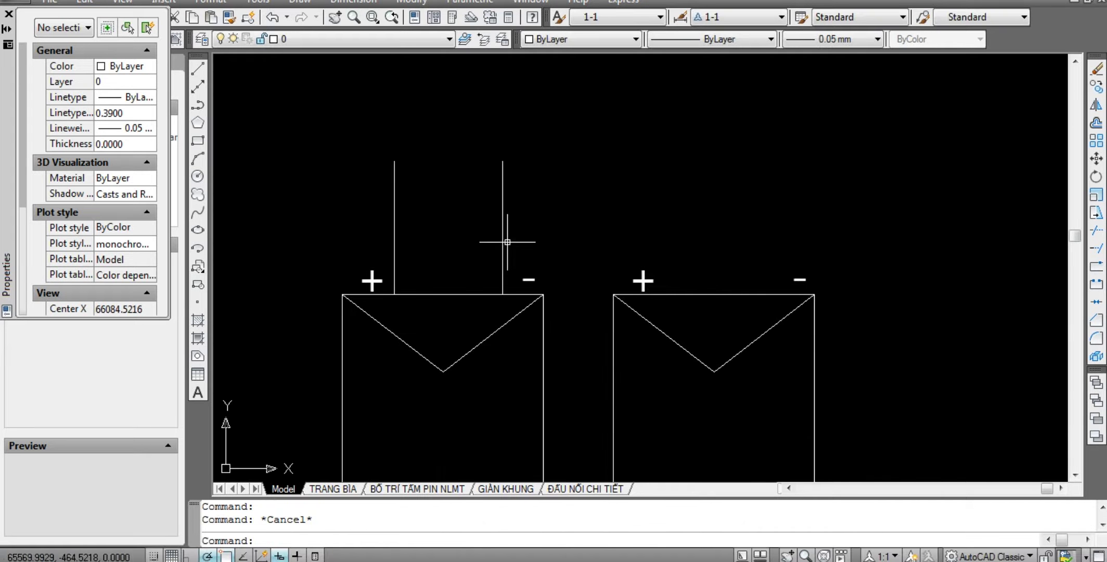
text(l)
key(Return)
scroll(544, 237, up, 2)
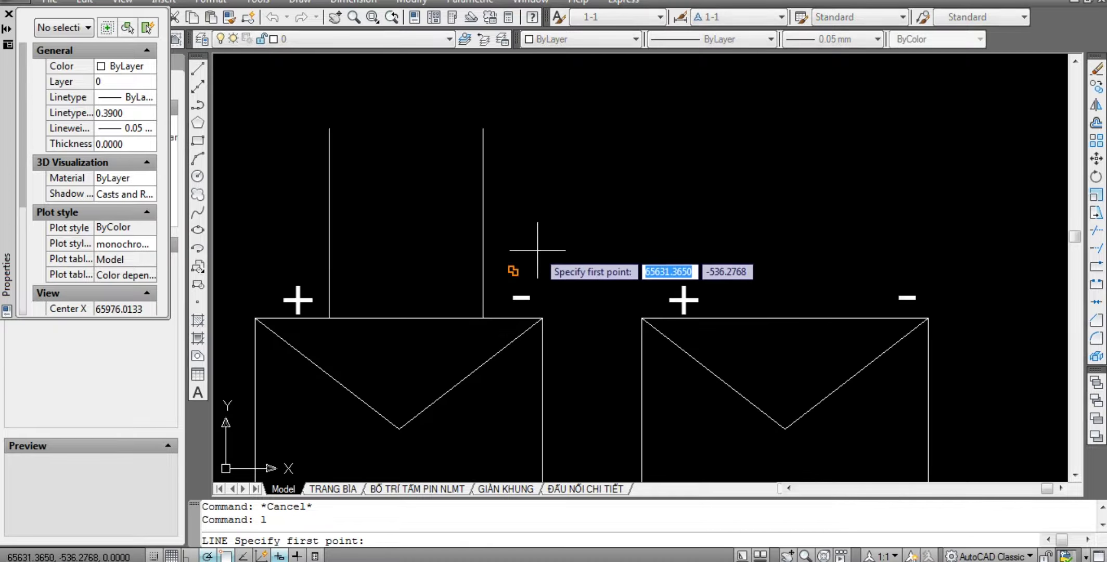
click(483, 251)
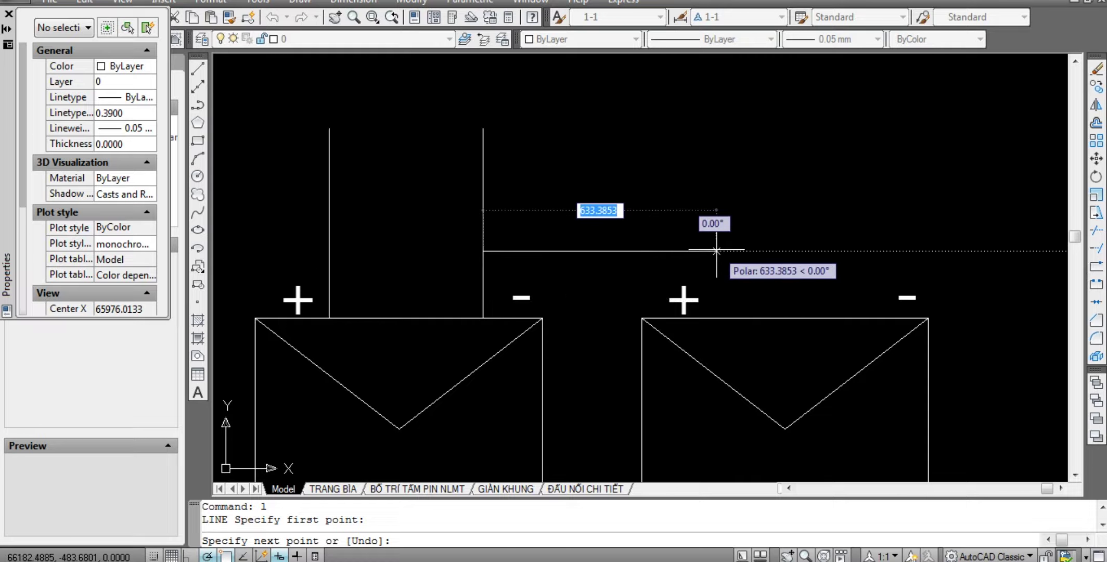
key(Escape)
key(Escape)
scroll(630, 178, down, 3)
Erase the right panel.
click(619, 192)
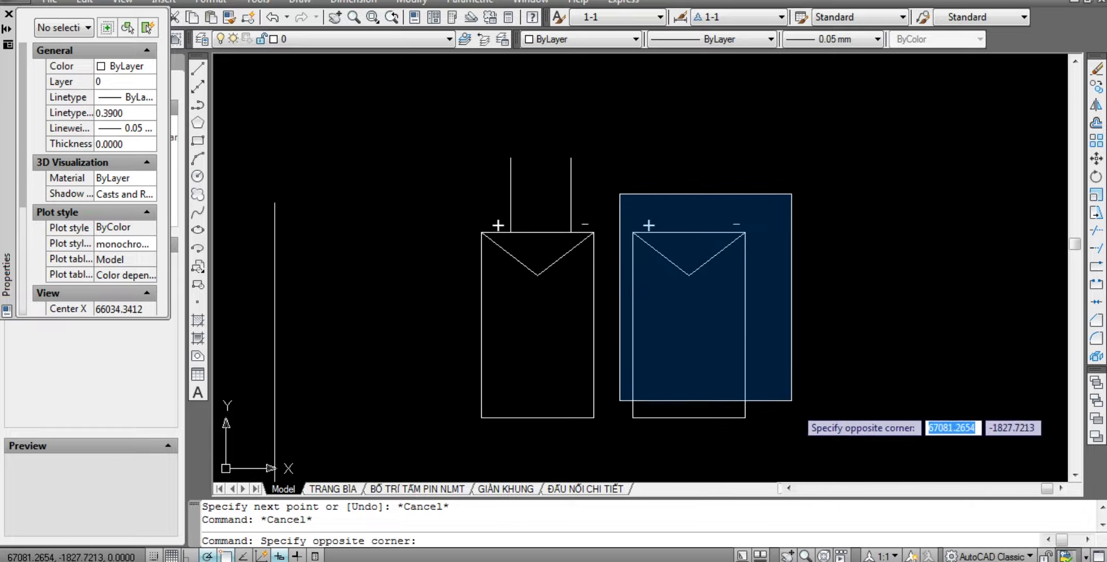
click(815, 463)
text(e)
key(Return)
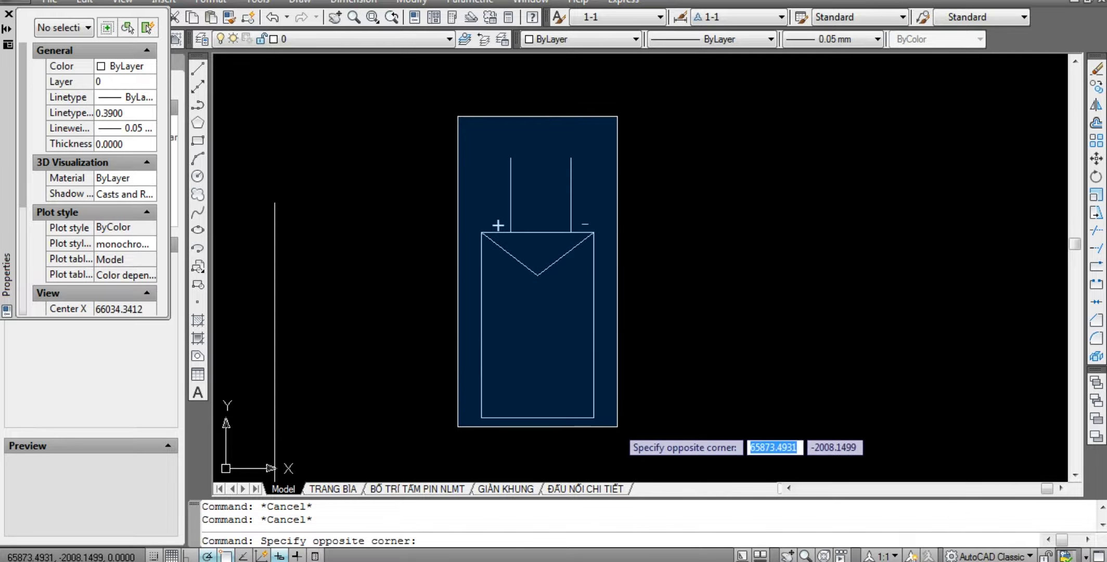
Copy the left panel with its leads to the right.
click(582, 431)
text(co)
key(Return)
click(658, 203)
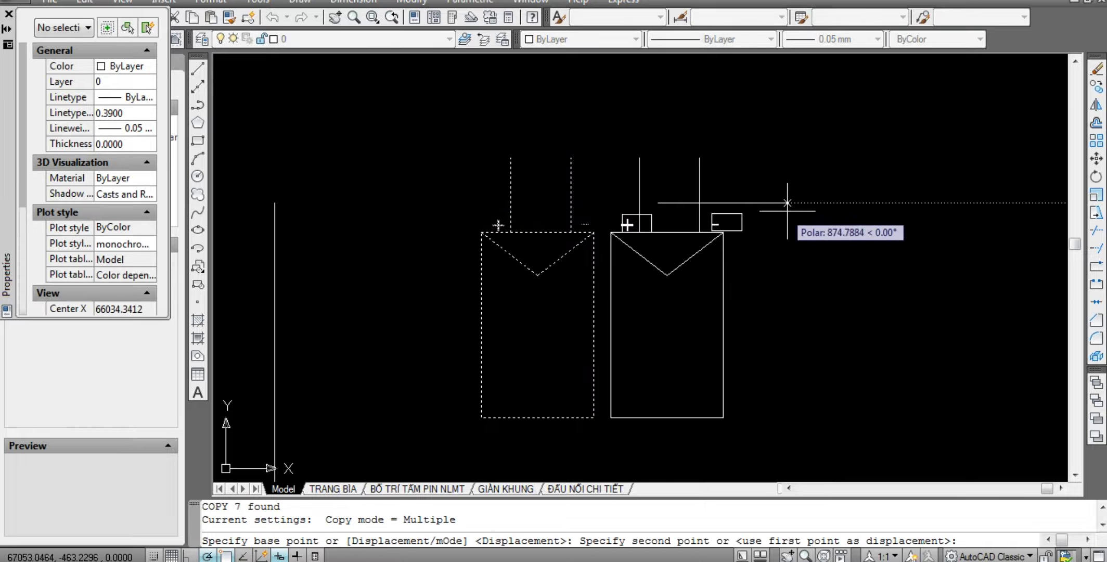
click(792, 203)
key(Escape)
key(Escape)
Draw a link line from the left panel's − lead to the right panel's + lead.
scroll(611, 191, up, 5)
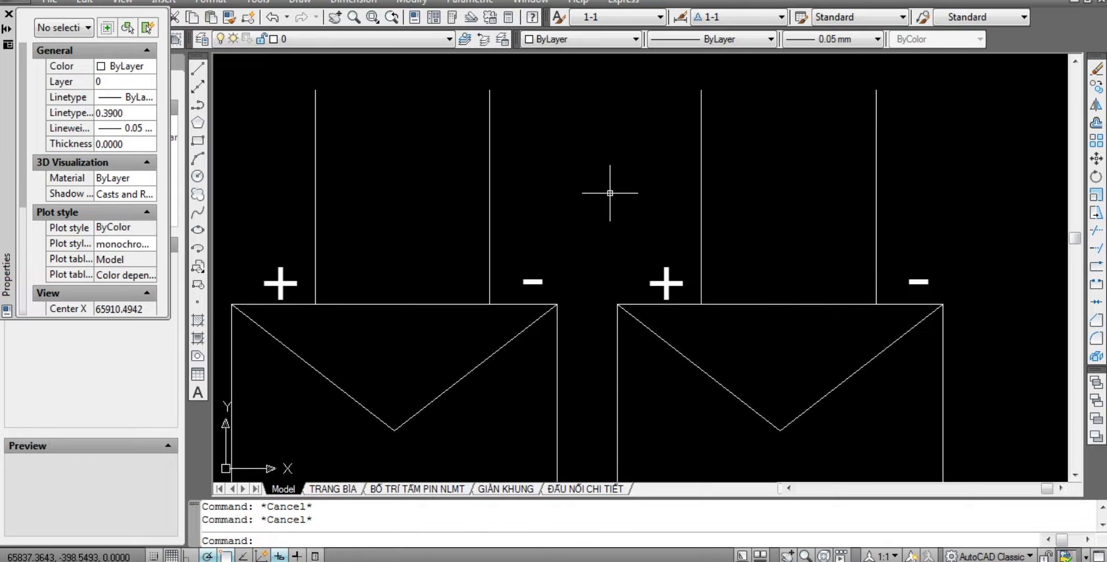
scroll(583, 240, down, 2)
scroll(565, 245, up, 3)
text(l)
key(Return)
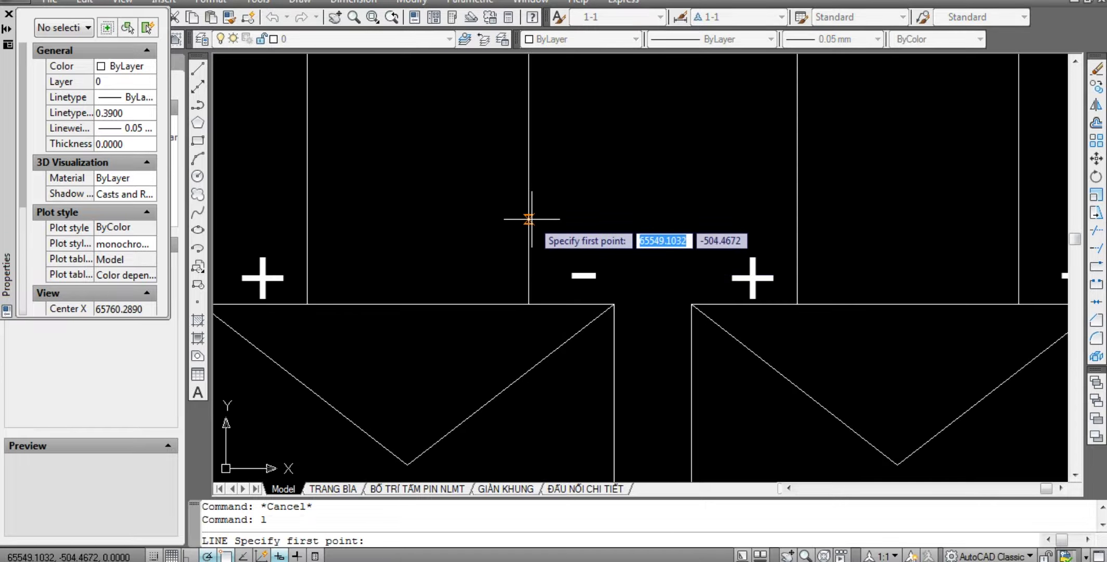
click(529, 219)
click(796, 218)
key(Escape)
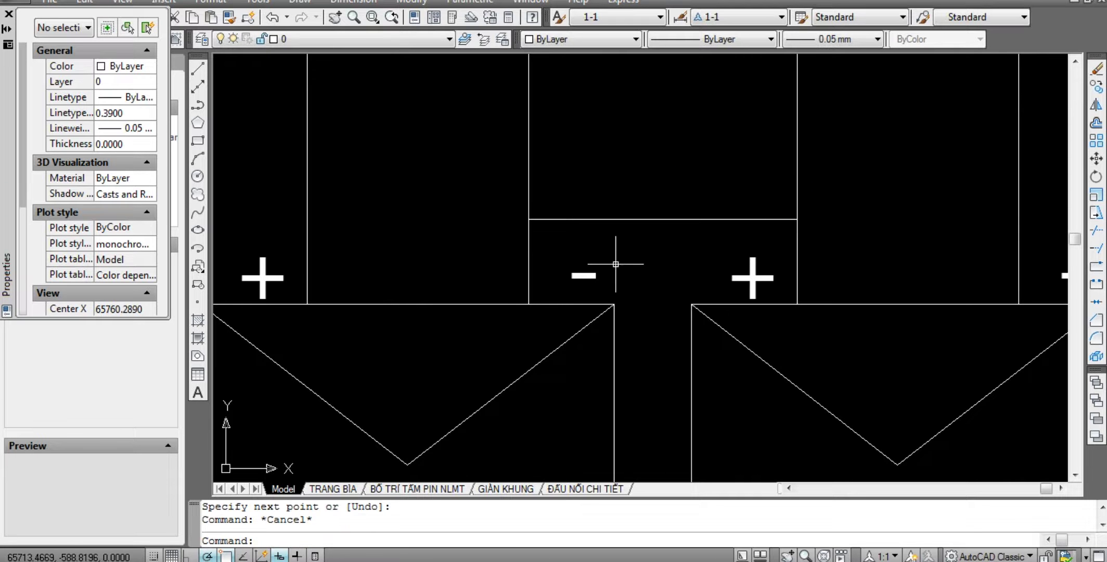
key(Escape)
Trim the inner lead ends above the link line.
text(tr)
key(Return)
click(673, 237)
click(643, 195)
key(Return)
middle_drag(643, 195, 623, 281)
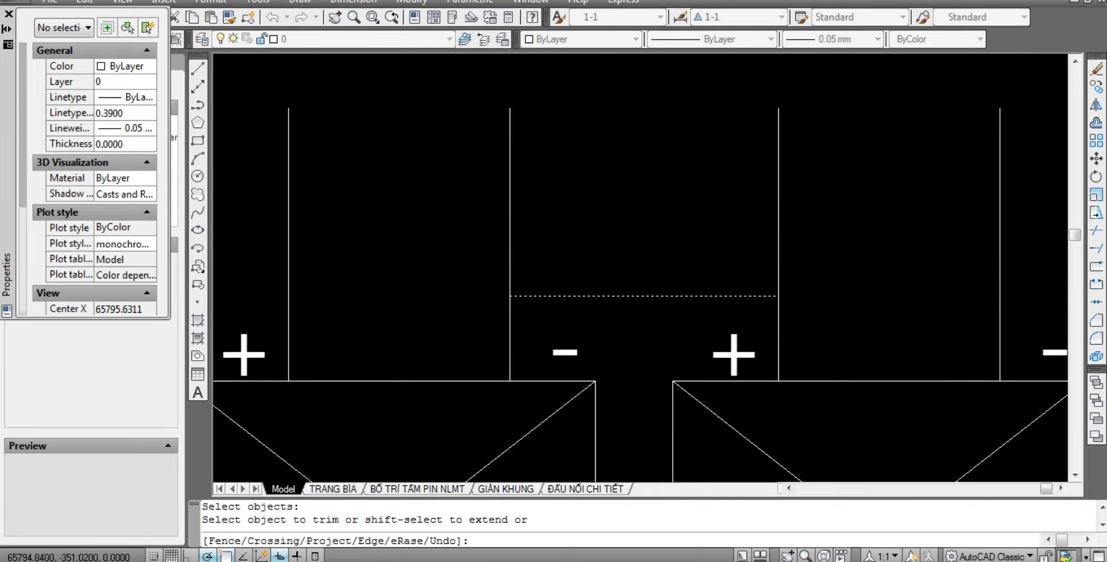
click(843, 230)
click(438, 100)
key(Escape)
Zoom in and out to review the two series-wired panels.
scroll(598, 210, down, 10)
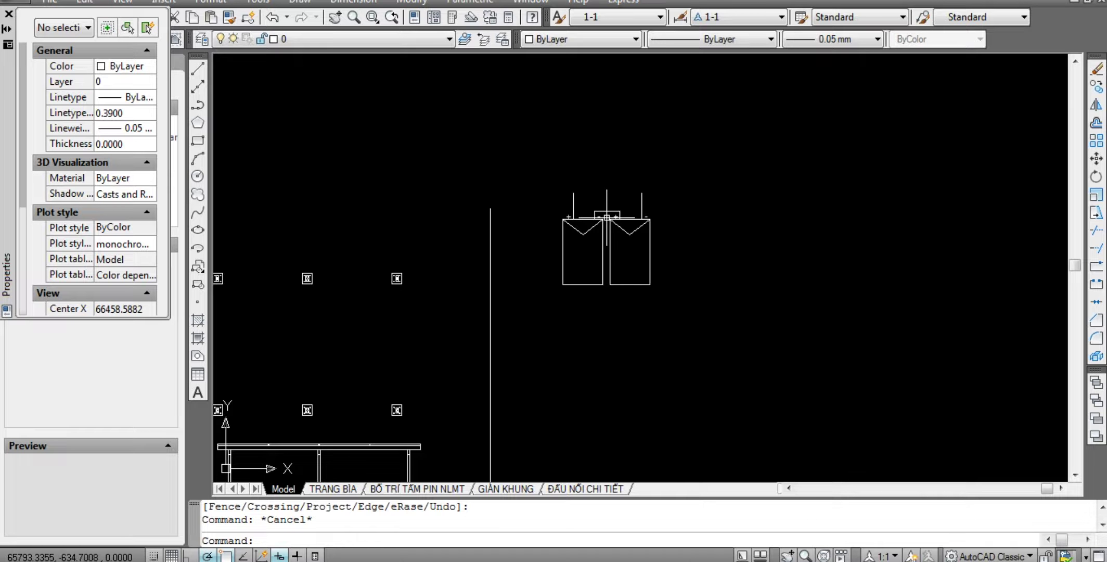
scroll(607, 218, up, 2)
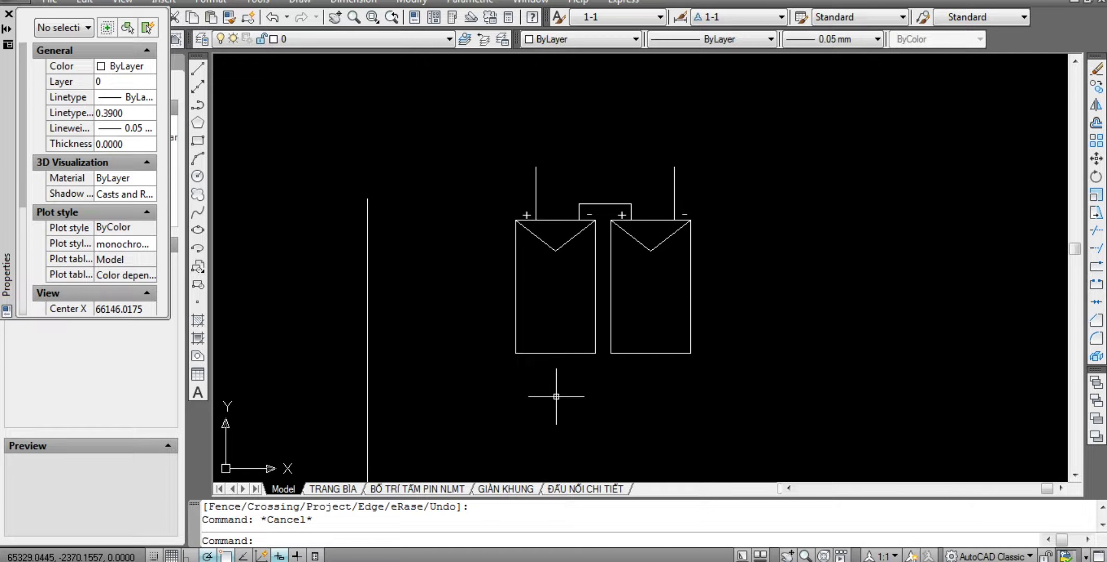
scroll(589, 188, up, 5)
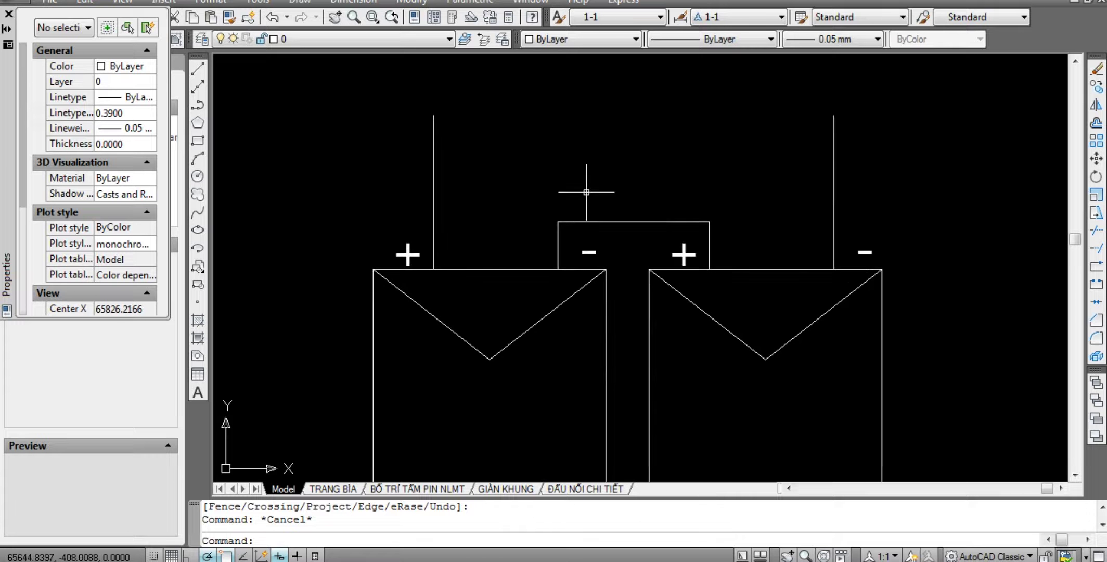
scroll(591, 190, down, 4)
key(Escape)
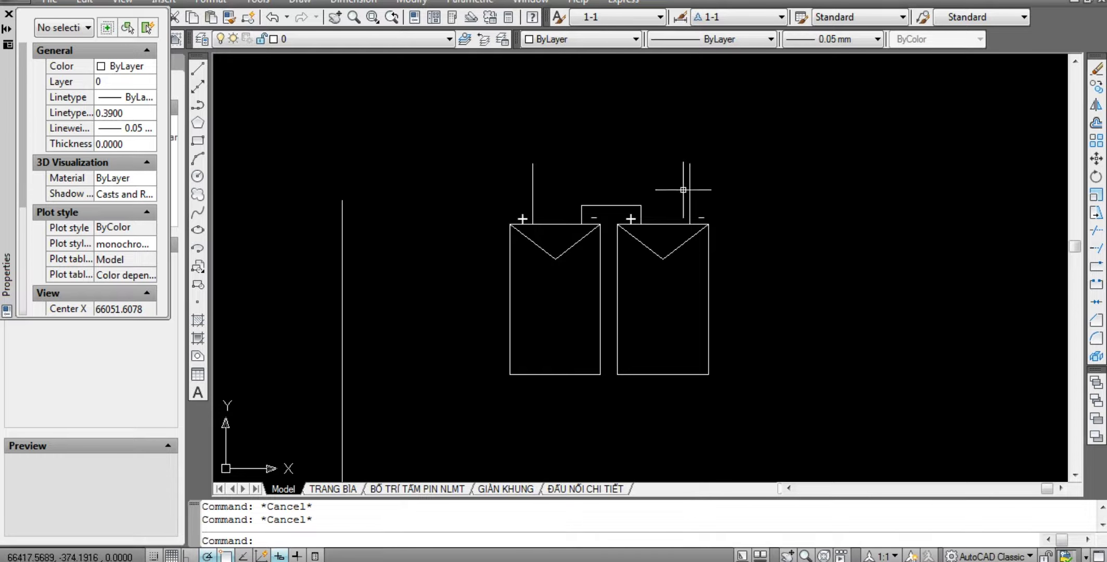
scroll(681, 179, up, 3)
scroll(681, 179, up, 2)
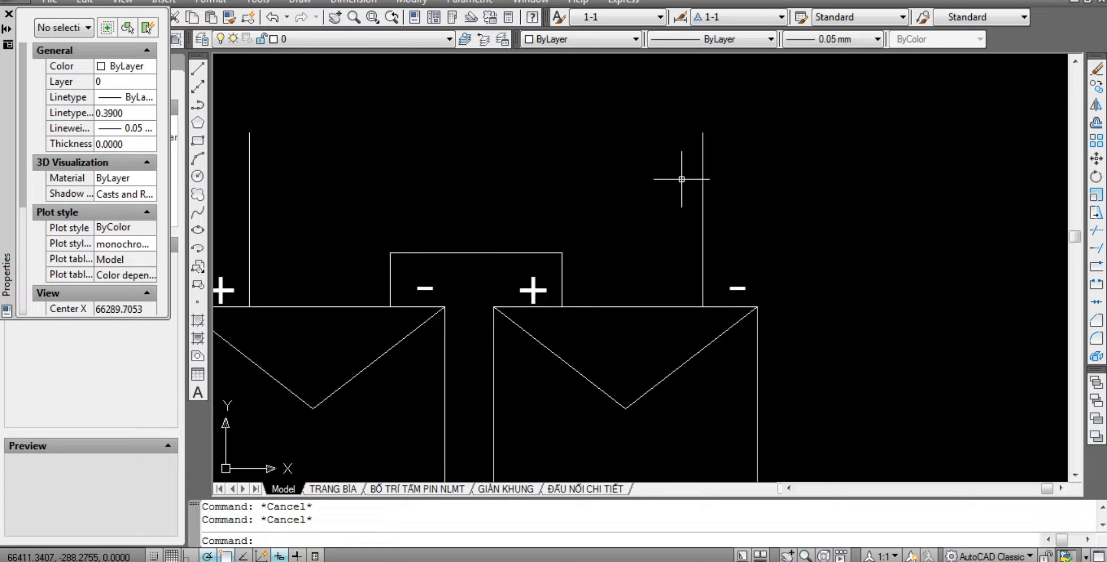
Erase the extra − lead on the right panel.
scroll(739, 182, down, 4)
click(734, 178)
click(699, 137)
key(Delete)
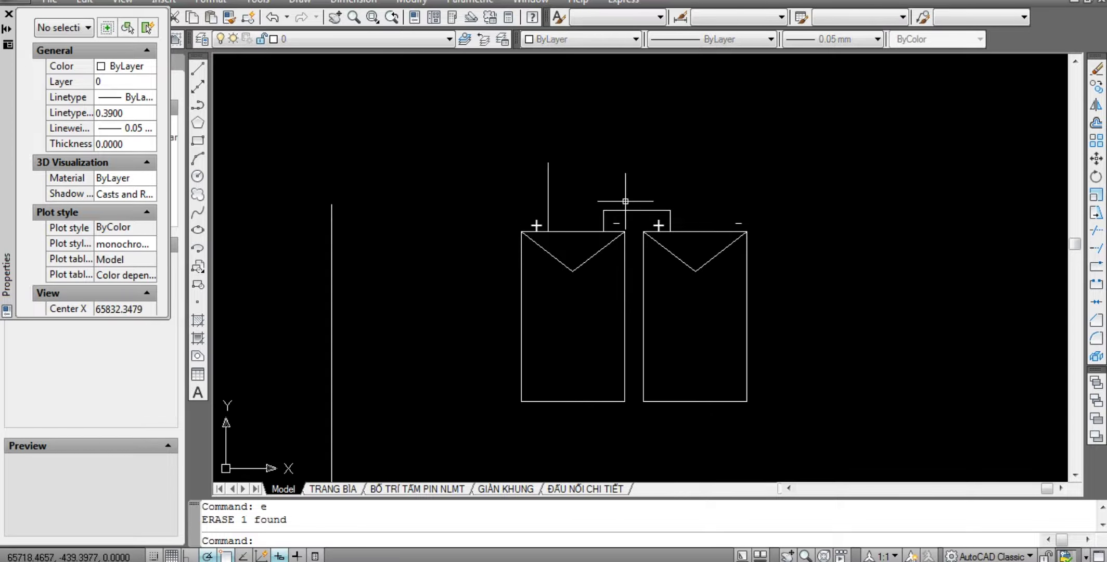
scroll(577, 243, up, 4)
Try copying the link's left vertical segment with a base point, then cancel the paste.
click(576, 244)
key(ctrl+shift+c)
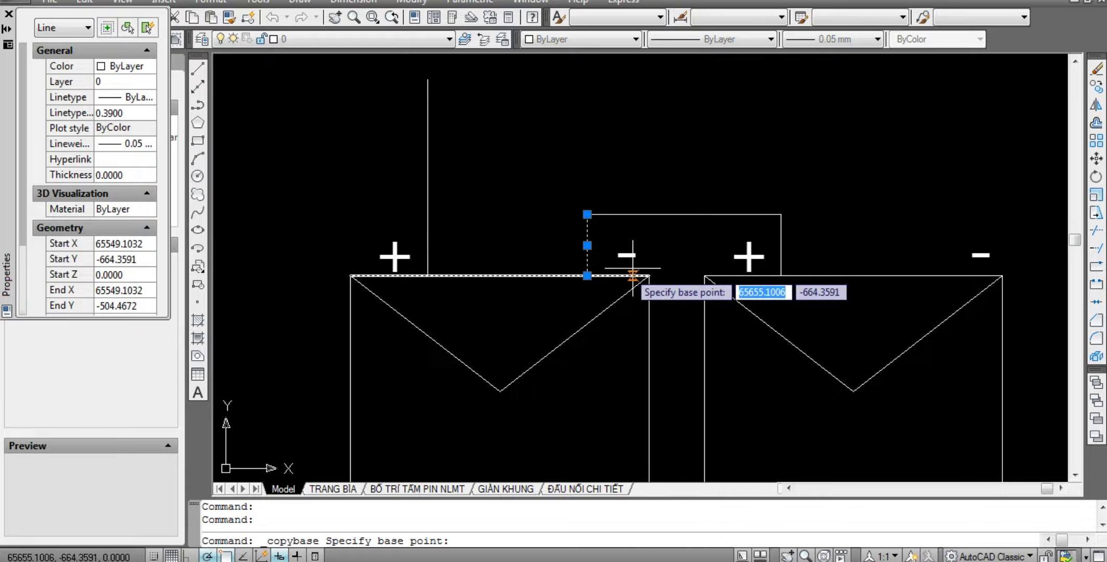
click(649, 276)
middle_drag(649, 276, 526, 252)
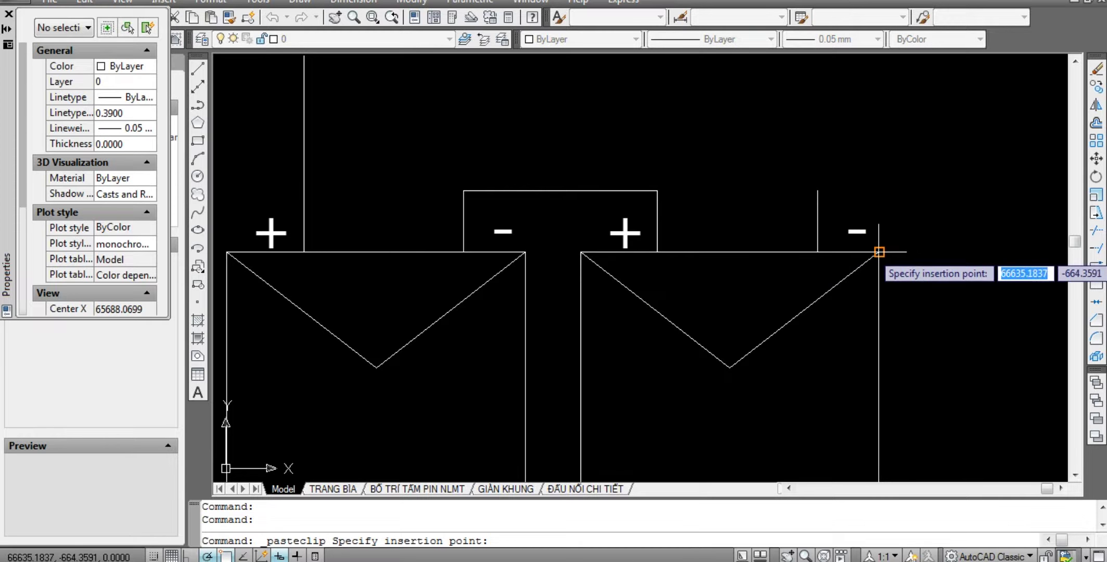
key(Escape)
key(Escape)
Copy both series-linked panels and their leads to the right.
scroll(726, 312, down, 3)
scroll(726, 312, down, 2)
scroll(598, 276, up, 2)
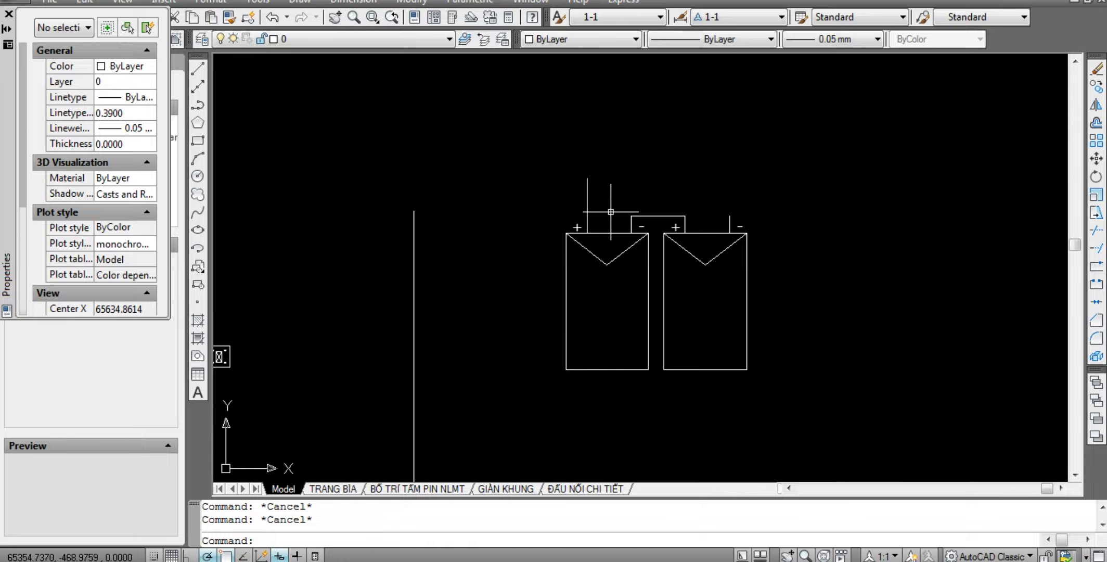
scroll(731, 316, down, 3)
scroll(732, 316, down, 1)
scroll(532, 235, up, 4)
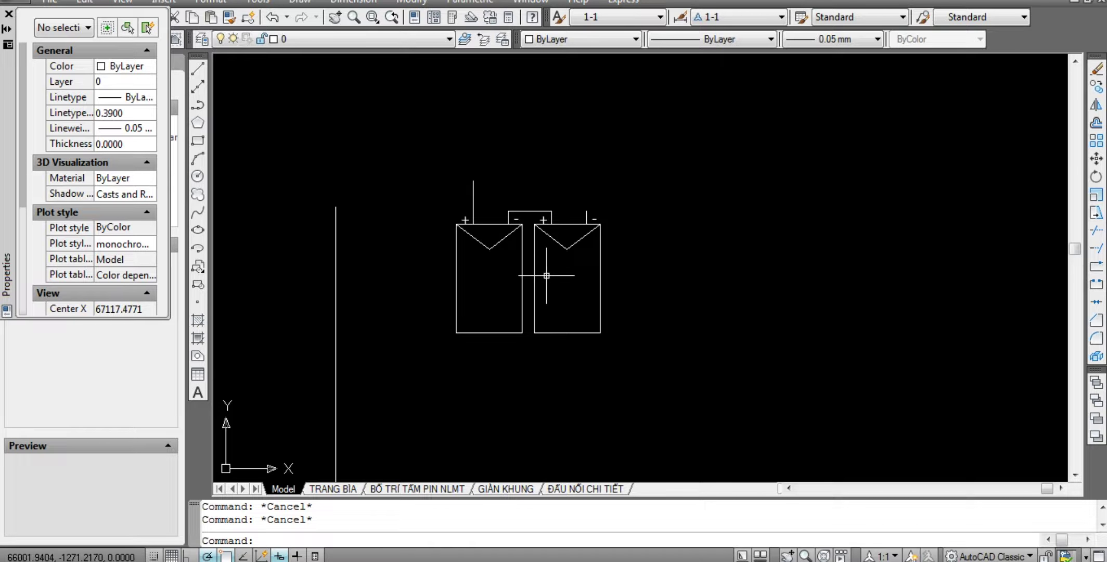
scroll(546, 276, up, 1)
click(378, 112)
click(668, 395)
text(c)
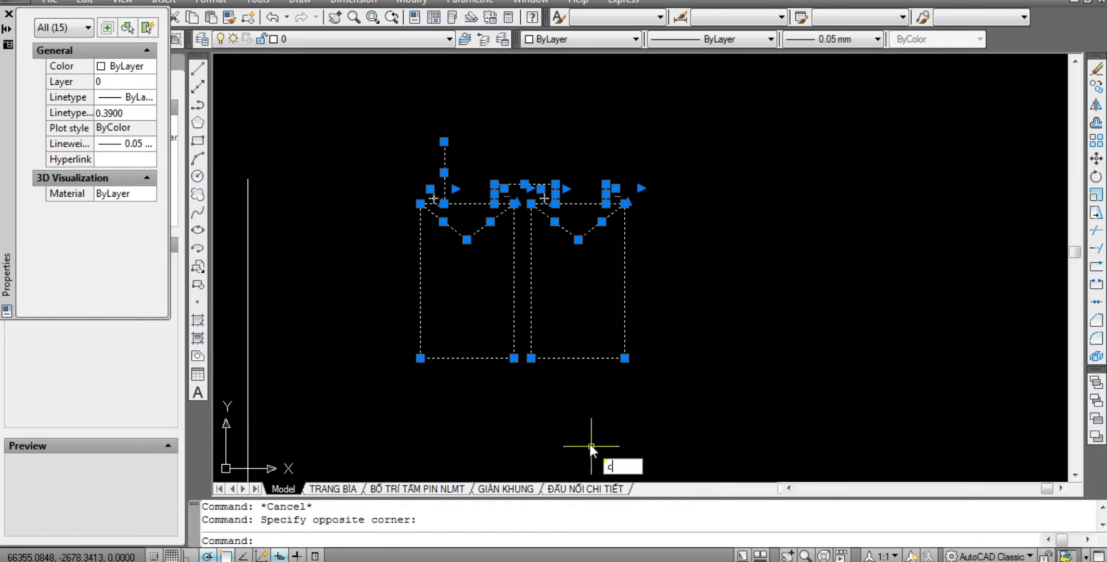
text(o)
key(Return)
click(533, 407)
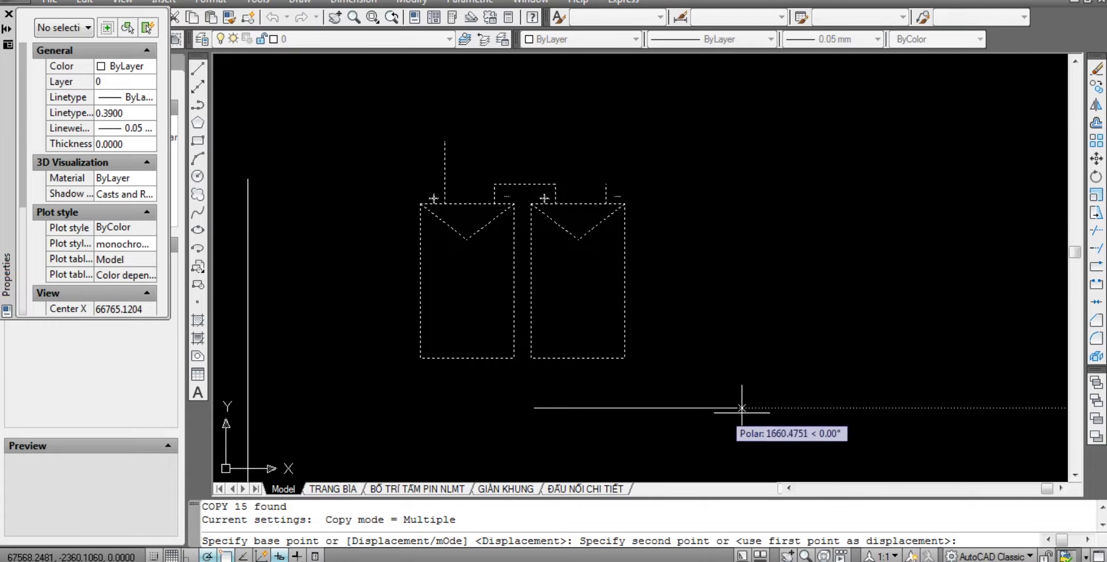
click(814, 406)
key(Escape)
scroll(676, 406, up, 2)
Draw a small circle in the gap between the two panel pairs.
scroll(531, 186, up, 2)
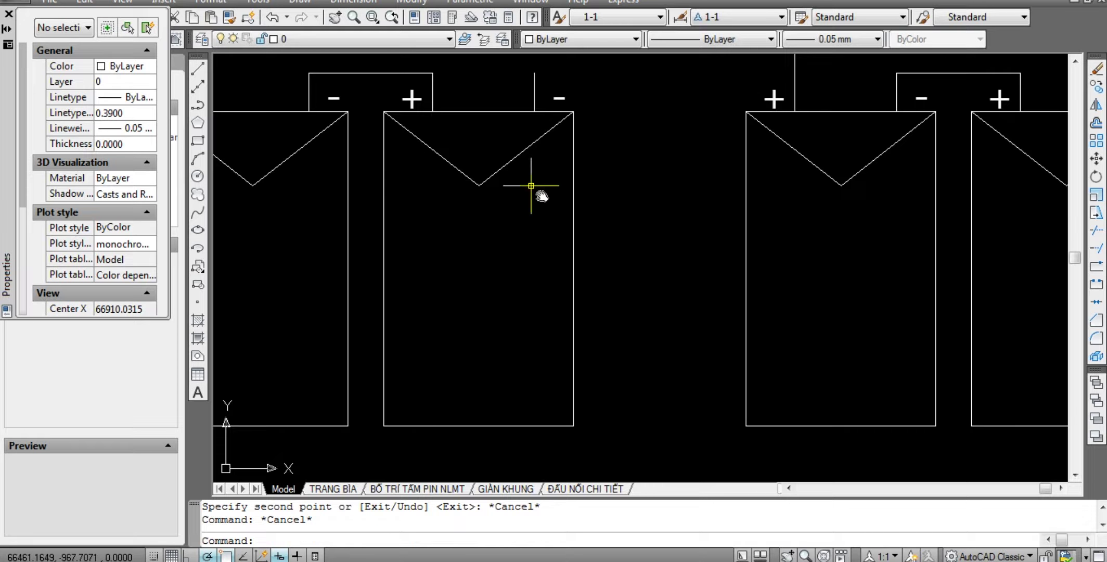
middle_drag(531, 186, 546, 217)
text(c)
key(Return)
click(620, 310)
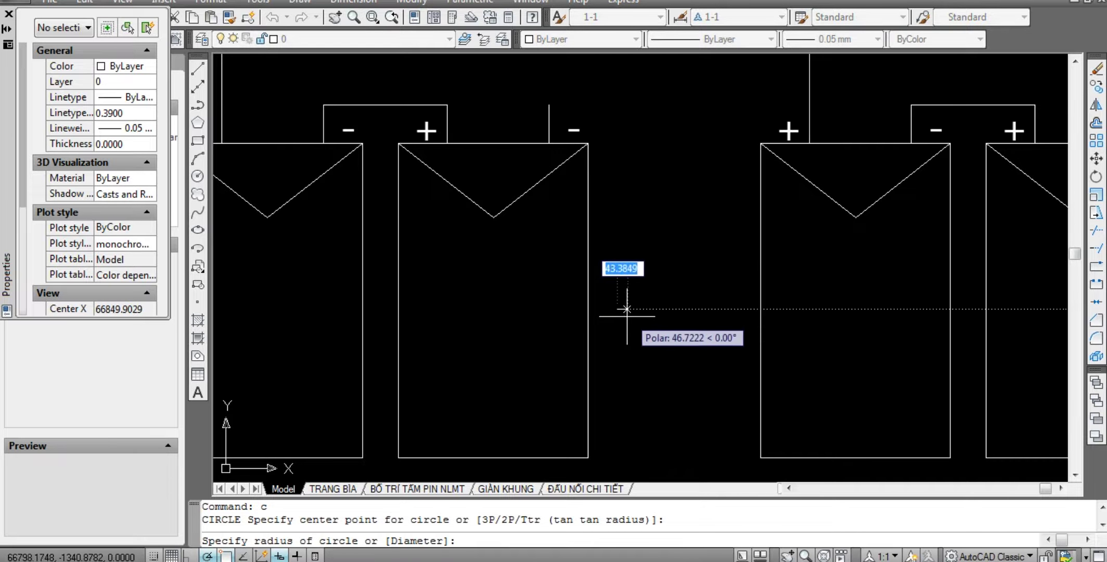
click(627, 309)
key(Escape)
key(Escape)
scroll(630, 316, up, 3)
drag(630, 316, 576, 234)
key(Escape)
scroll(593, 256, down, 3)
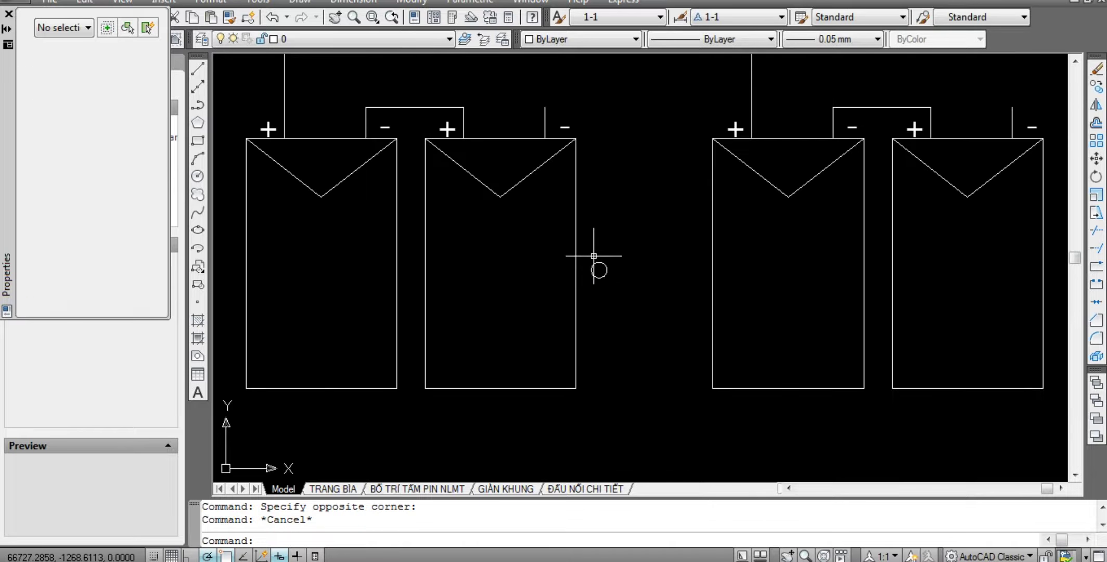
Fill the circle with a SOLID hatch pattern.
text(h)
key(Escape)
scroll(599, 267, up, 3)
text(h)
key(Return)
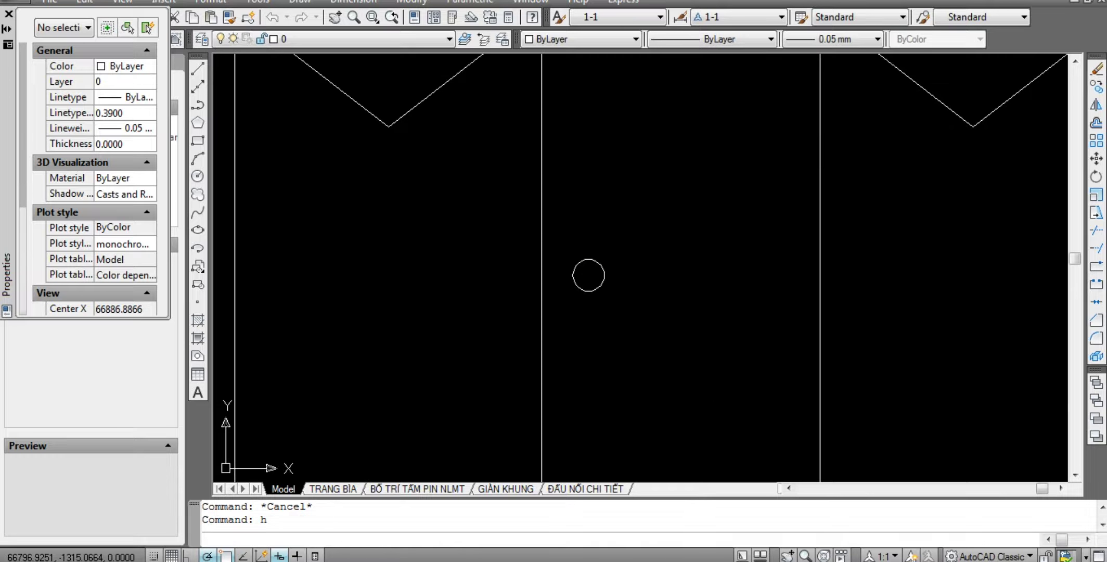
click(507, 152)
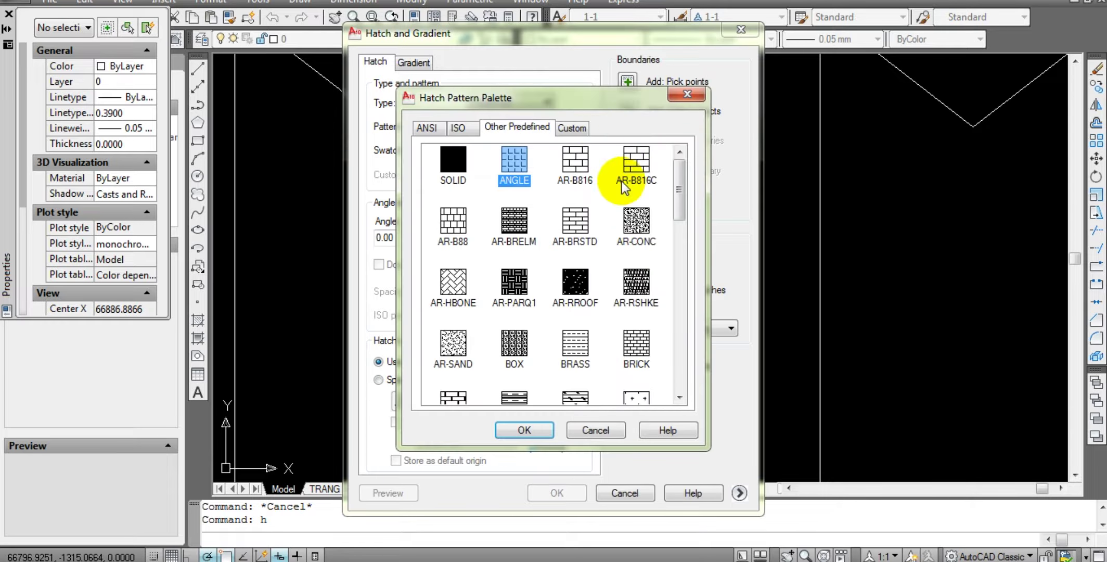
double_click(452, 159)
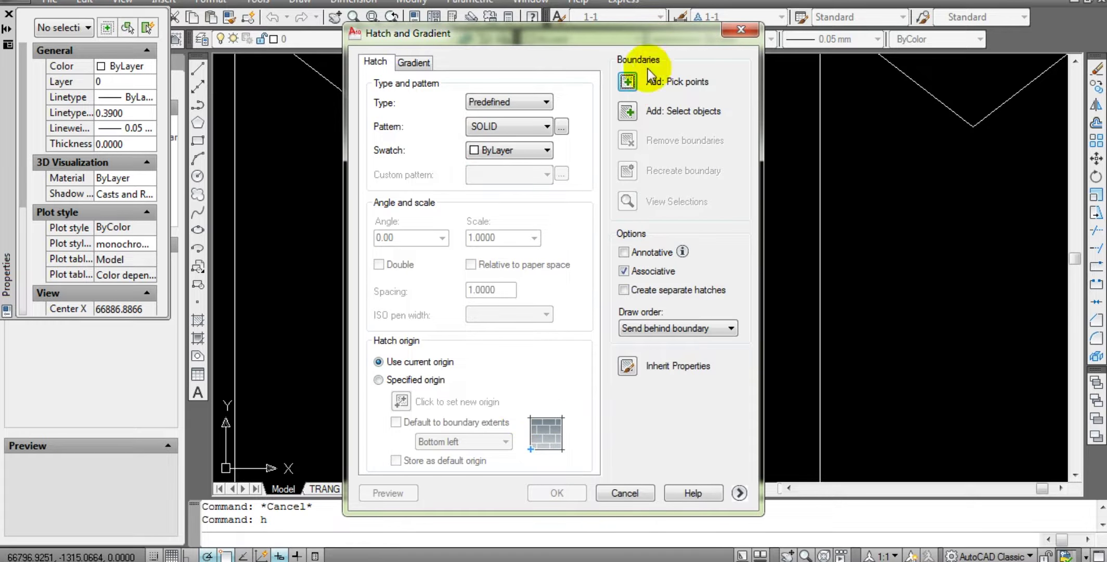
click(648, 70)
click(589, 272)
key(Return)
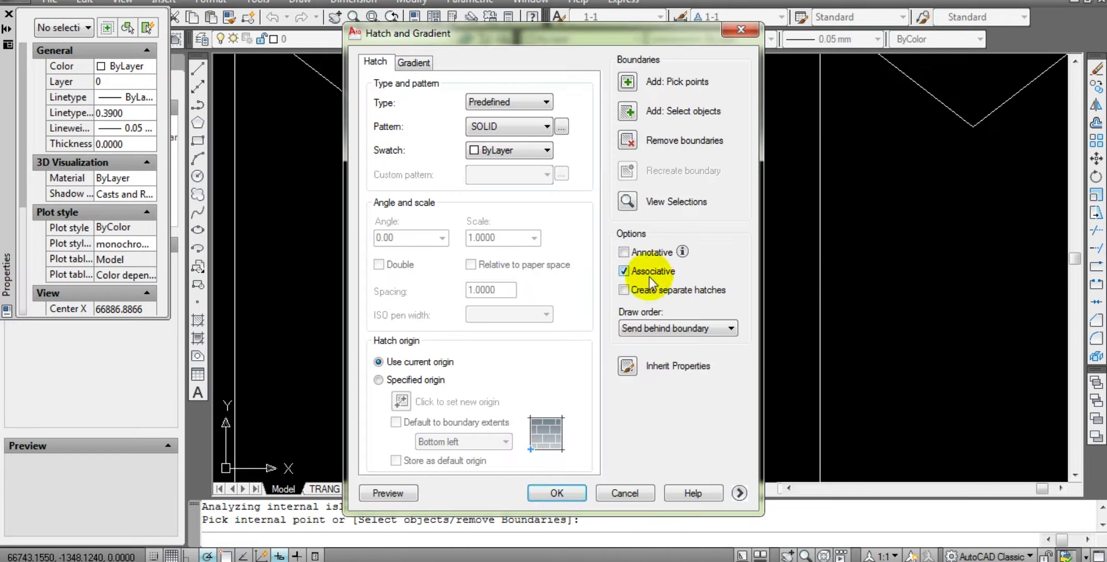
click(565, 492)
key(Escape)
key(Escape)
scroll(616, 287, down, 3)
Copy the filled dot twice to the right, undoing one misplaced copy.
scroll(616, 287, up, 3)
click(644, 305)
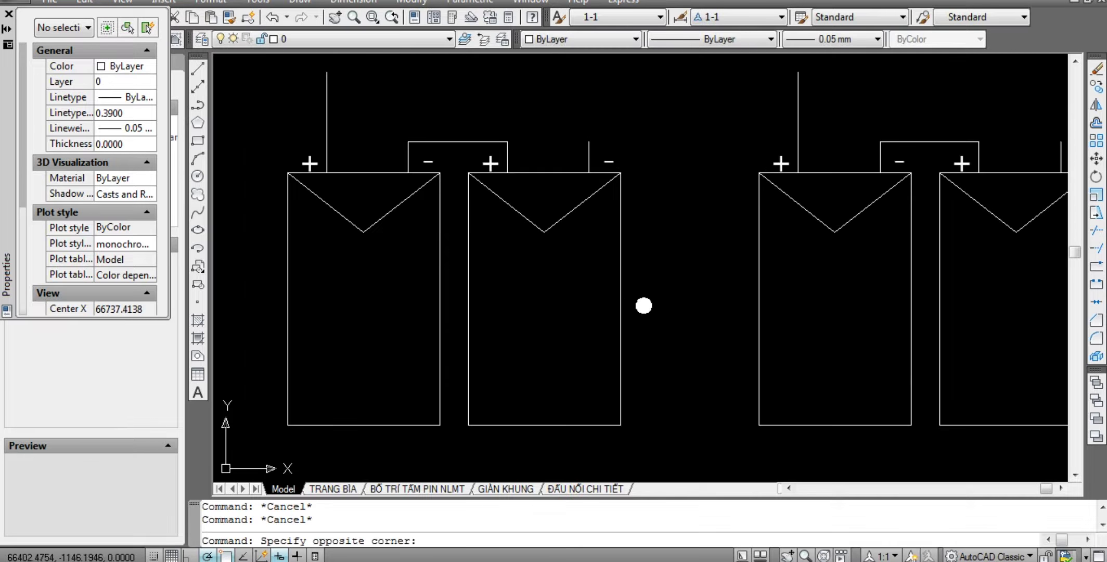
click(677, 355)
middle_drag(682, 376, 608, 328)
text(co)
key(Return)
click(595, 334)
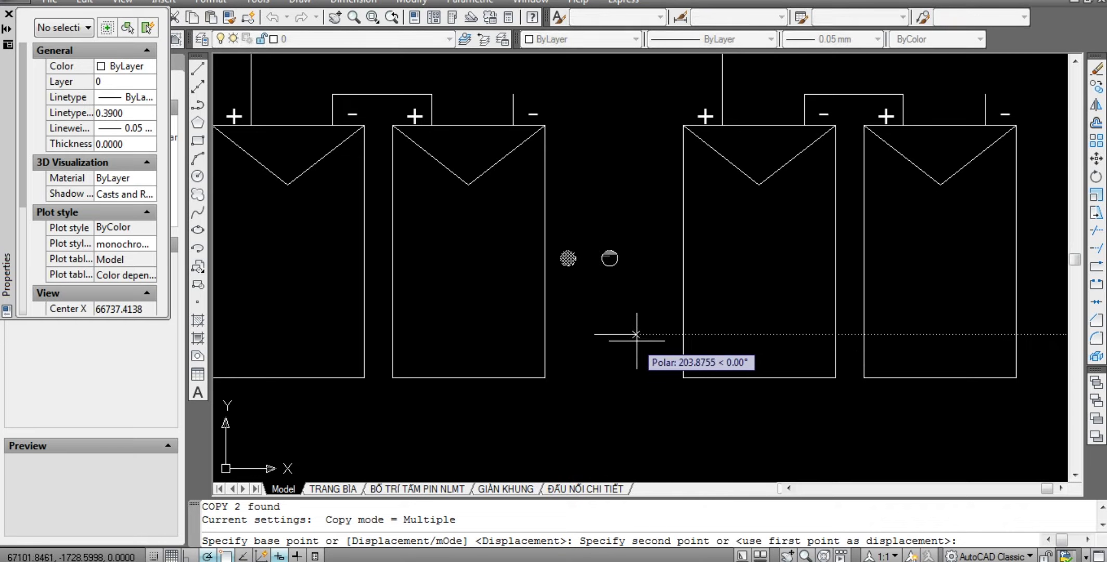
click(637, 335)
key(ctrl+z)
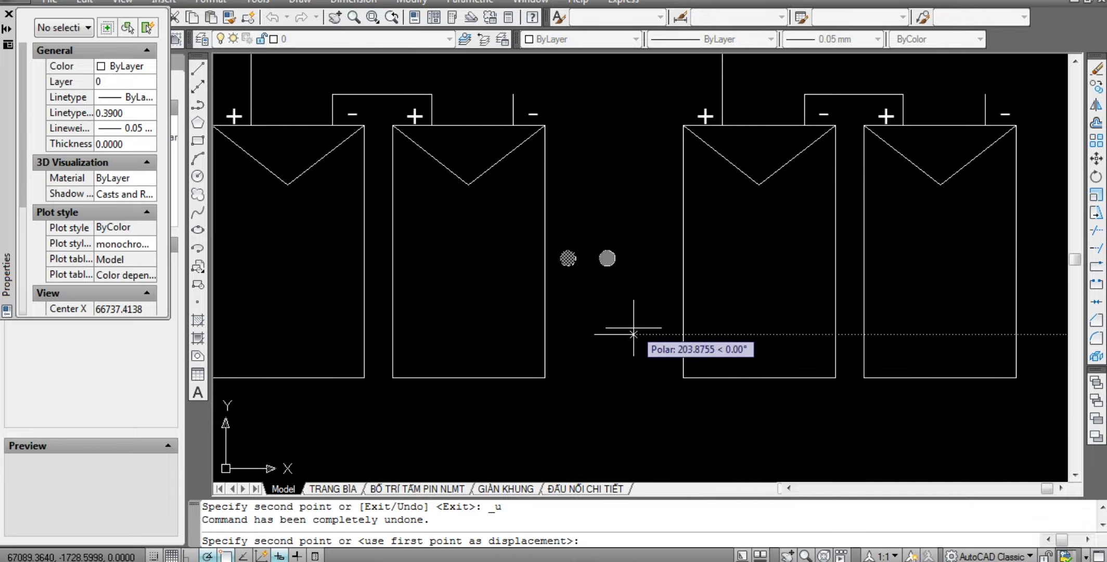
click(634, 334)
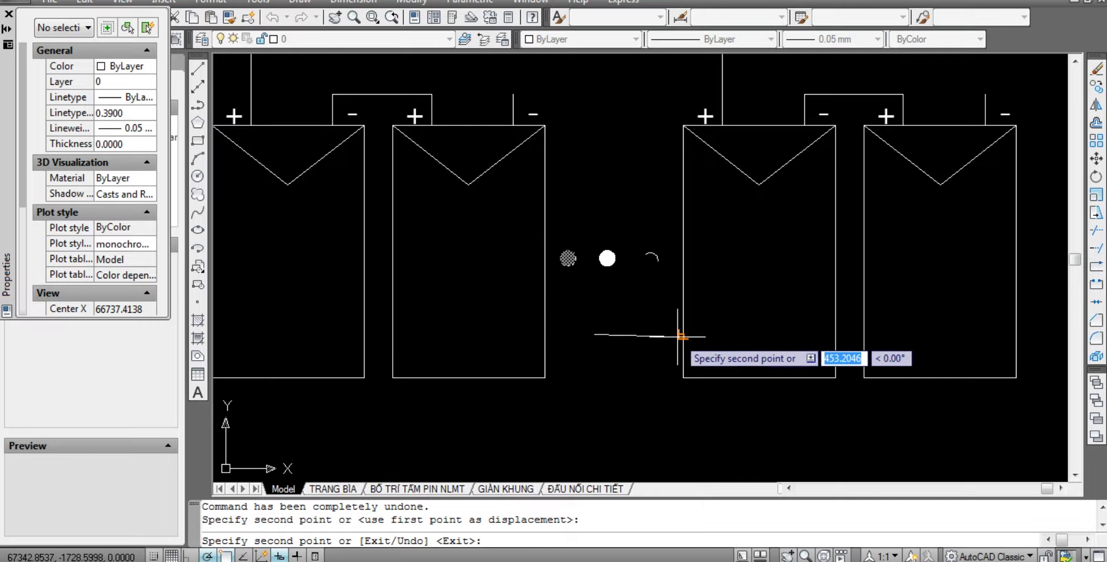
click(718, 323)
key(Escape)
key(Escape)
scroll(676, 255, up, 2)
Start moving two of the dots, then cancel and zoom to check their spacing.
click(662, 240)
click(761, 329)
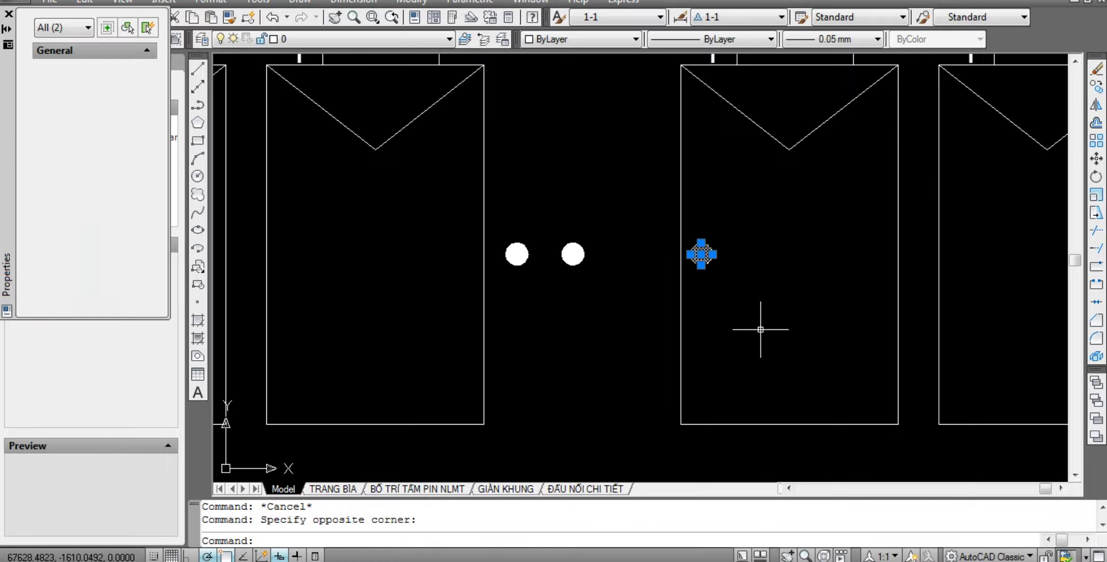
text(m)
key(Return)
click(815, 325)
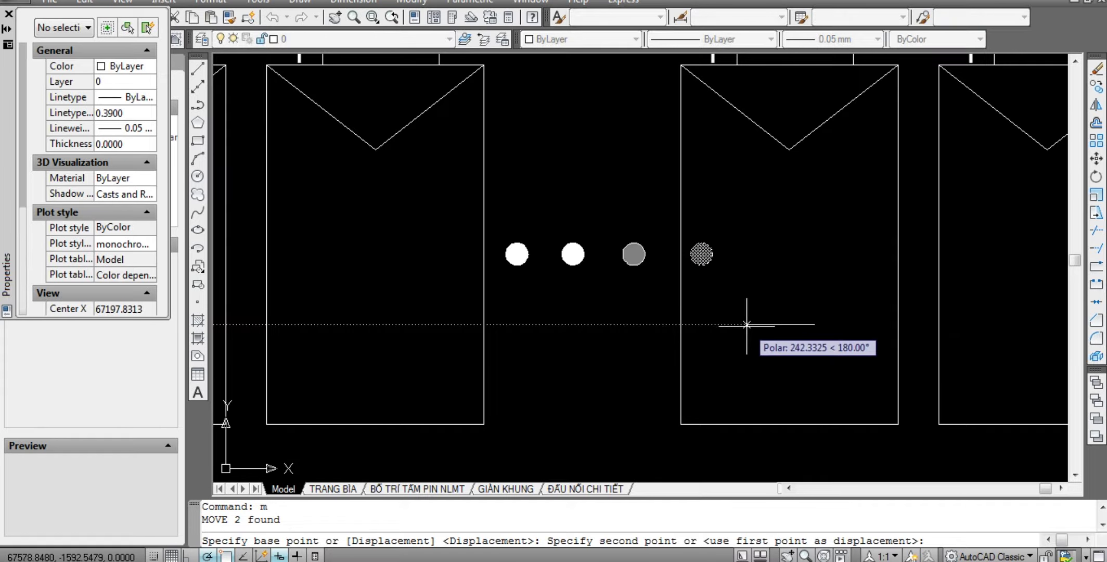
key(Escape)
scroll(747, 324, down, 3)
key(Escape)
scroll(765, 344, down, 2)
scroll(676, 260, up, 1)
scroll(582, 189, up, 3)
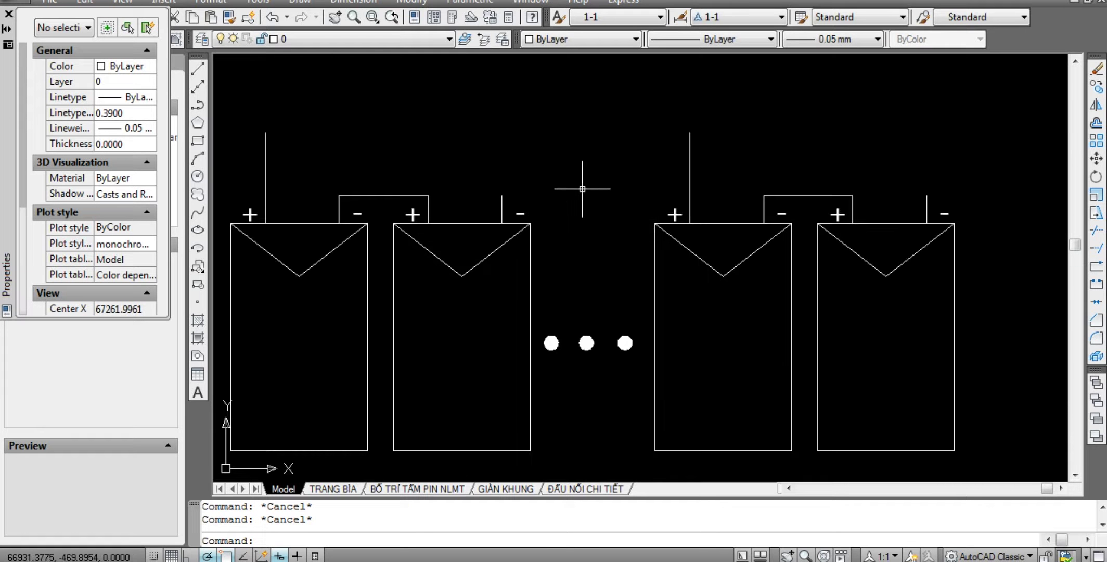
scroll(600, 176, up, 2)
scroll(653, 212, down, 3)
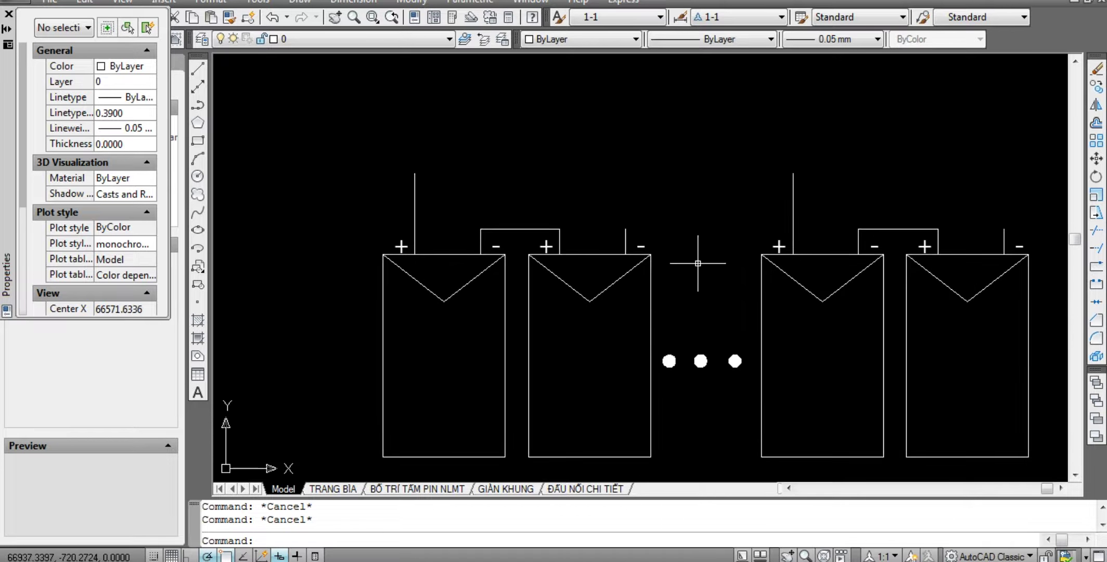
Begin a wire line at the top of the second panel's – lead.
text(l)
key(Return)
click(626, 228)
scroll(756, 227, up, 2)
Finish the wire over the dots and trim the lead stub sticking above it.
scroll(791, 229, up, 2)
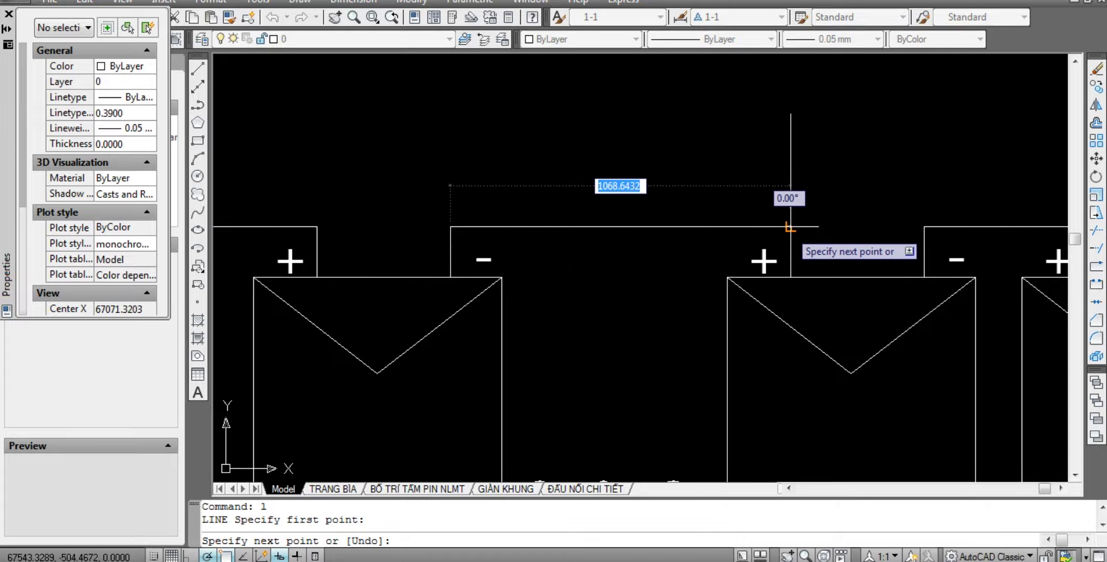
key(Escape)
key(Escape)
text(tr)
key(Return)
click(685, 243)
click(672, 209)
key(Return)
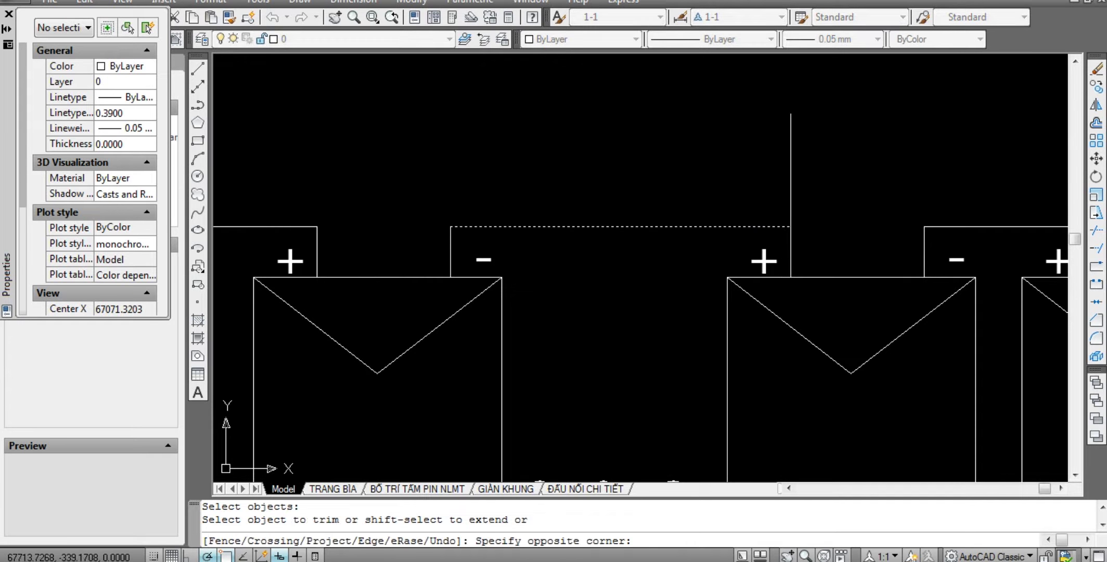
drag(801, 156, 763, 126)
key(Escape)
scroll(673, 173, down, 3)
scroll(663, 168, up, 3)
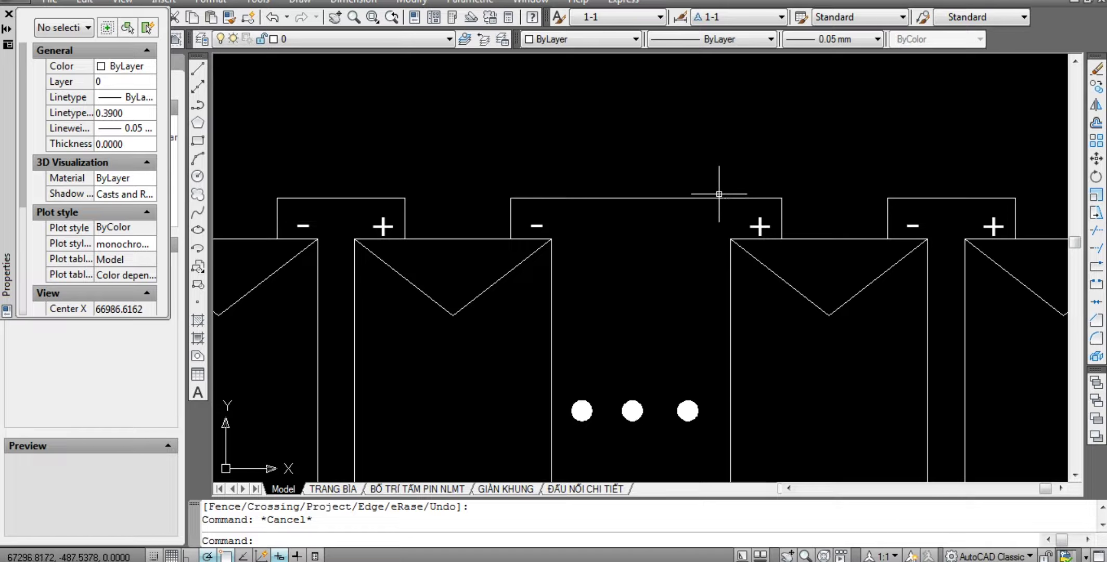
View the ĐẦU NỐI CHI TIẾT layout, then return to Model space.
scroll(719, 194, down, 4)
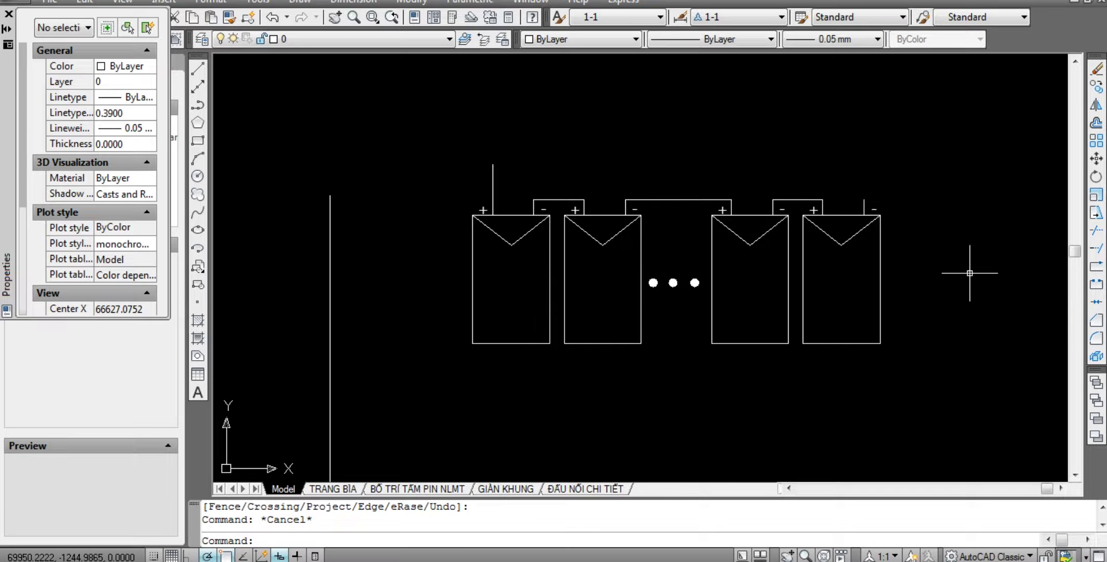
scroll(667, 297, up, 3)
scroll(662, 314, down, 4)
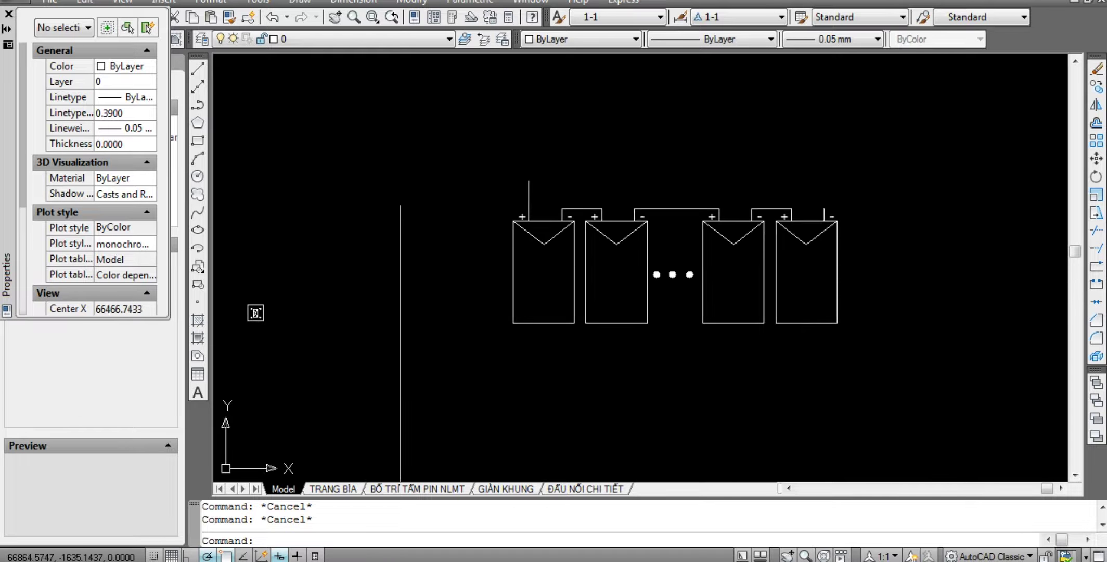
click(608, 492)
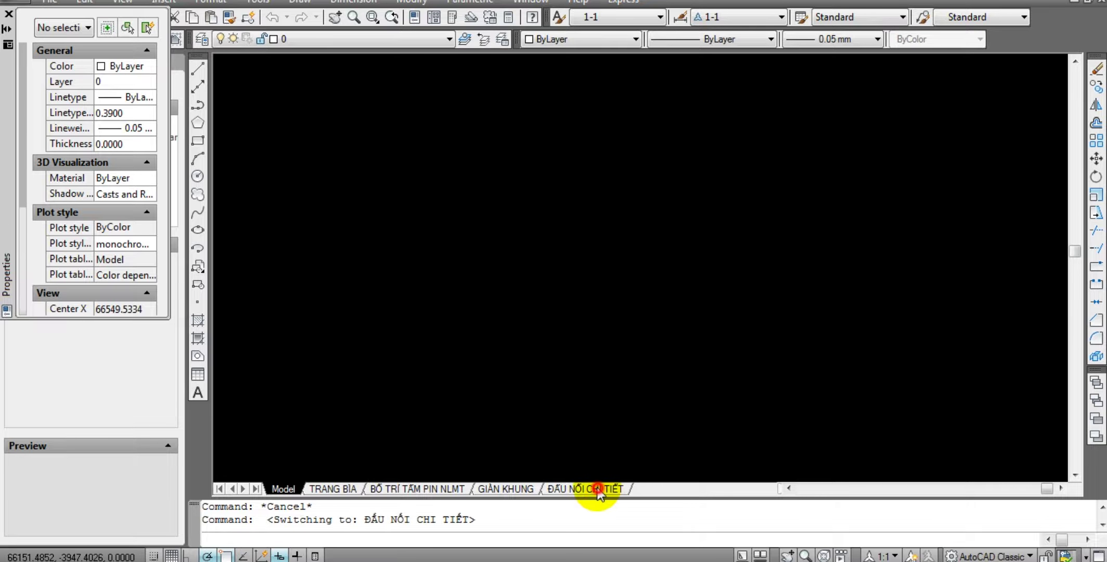
click(284, 488)
key(Escape)
key(Escape)
scroll(610, 291, down, 3)
scroll(682, 304, up, 3)
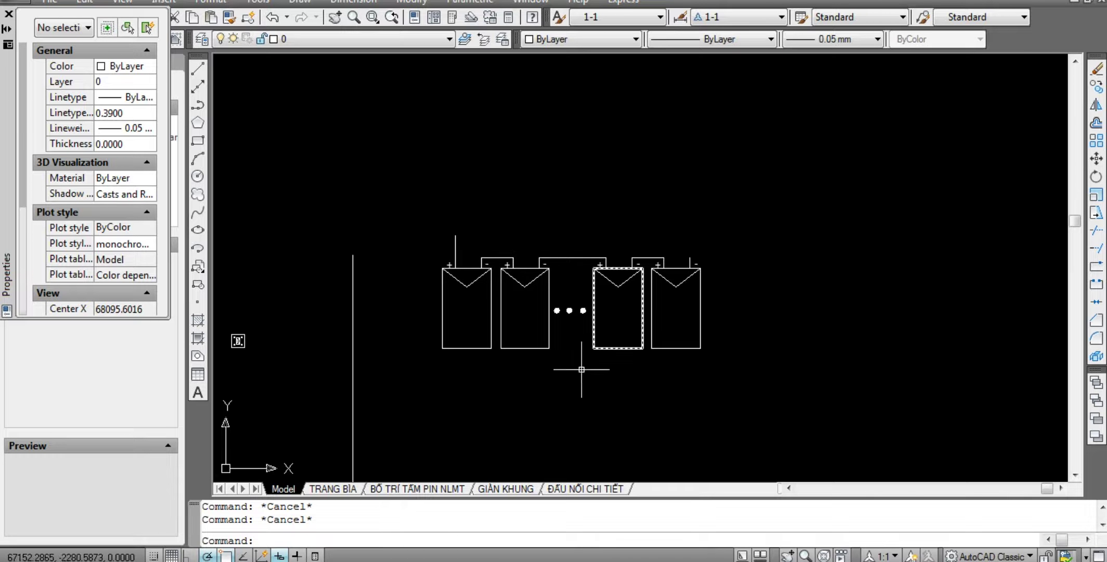
scroll(557, 406, up, 1)
scroll(594, 345, down, 2)
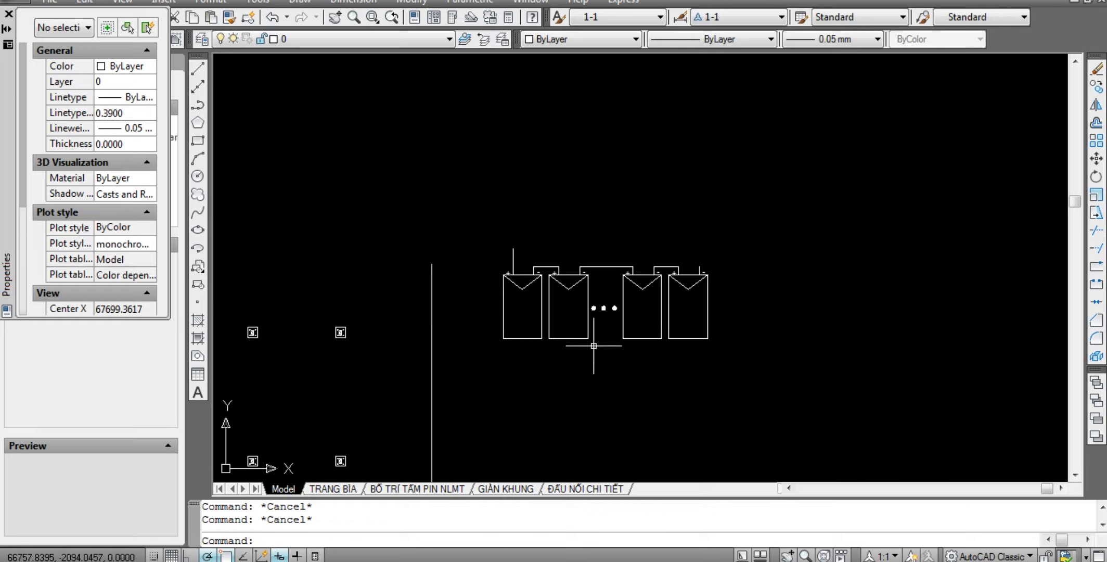
scroll(581, 351, up, 2)
Draw the upper output lead rightward from the first panel's + wire.
scroll(599, 312, up, 1)
text(l)
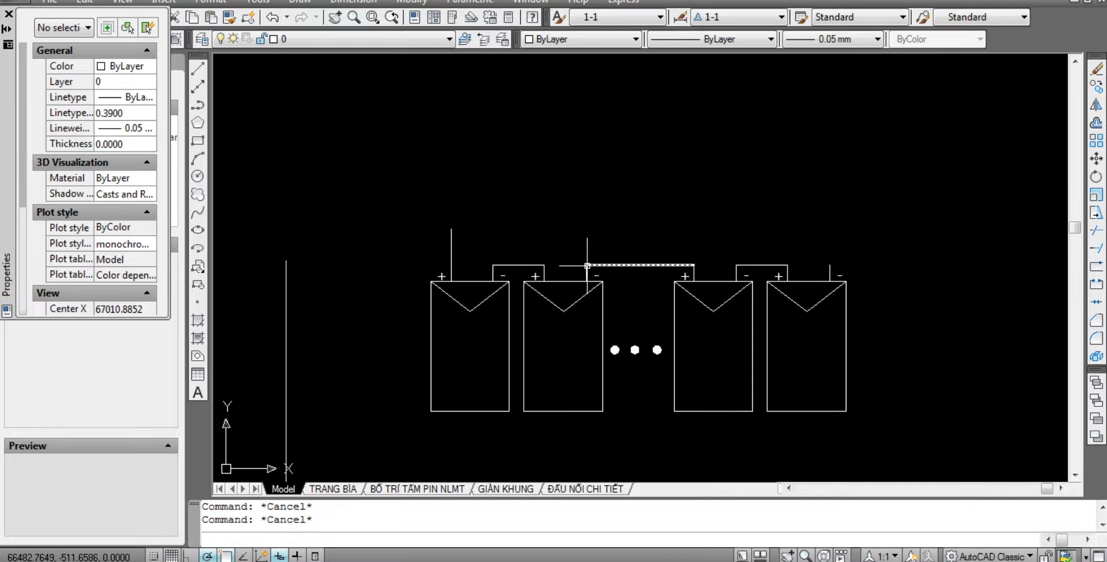
key(Return)
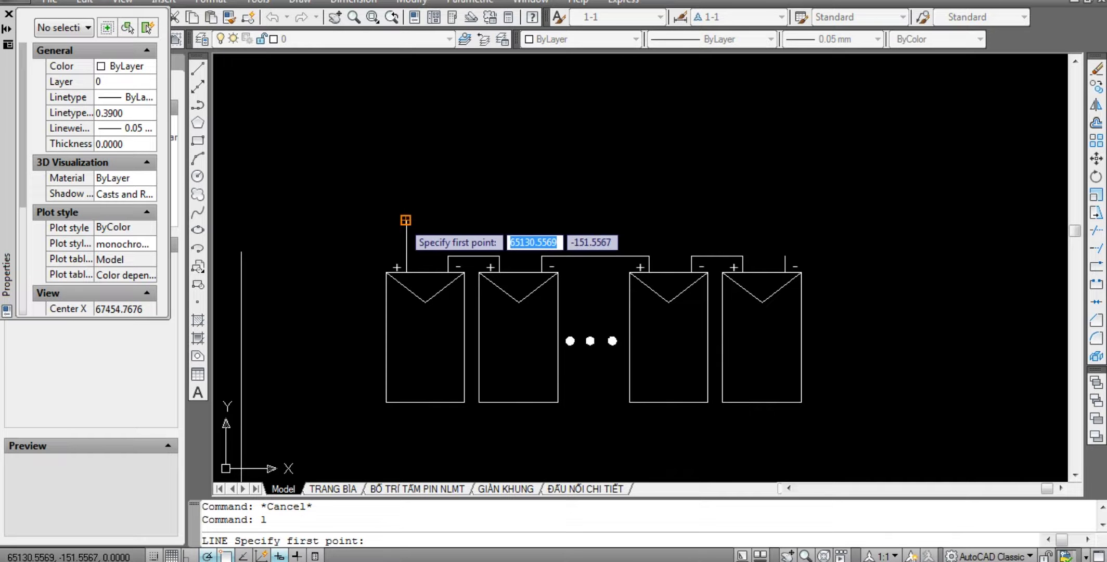
click(406, 220)
click(879, 220)
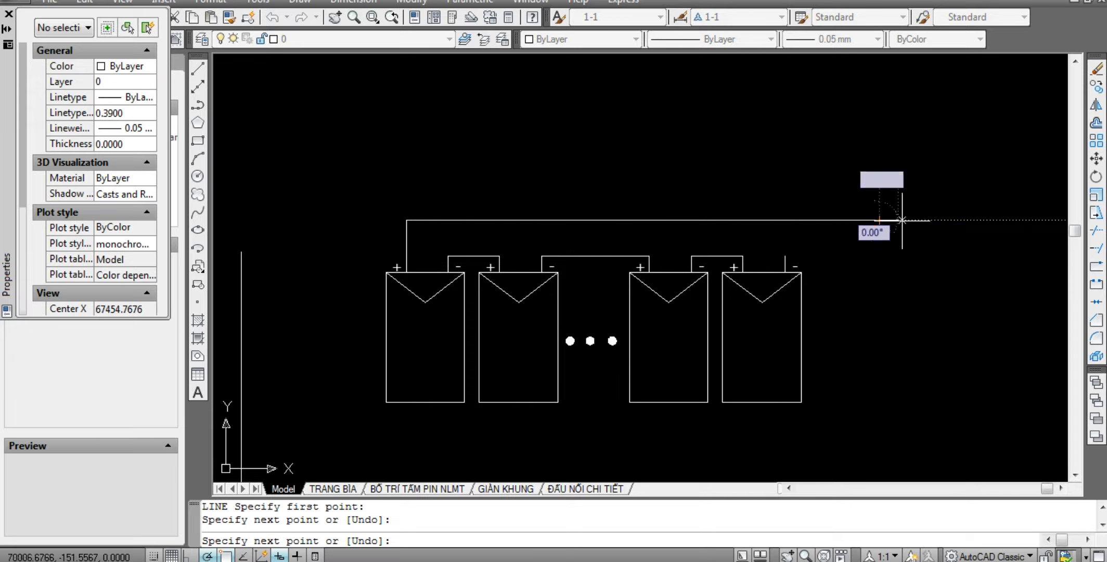
key(Escape)
scroll(828, 235, up, 3)
Draw the lower output lead rightward from the last panel's – terminal corner.
mouse_move(828, 235)
middle_down()
mouse_move(738, 263)
mouse_move(656, 254)
middle_up()
text(l)
key(Return)
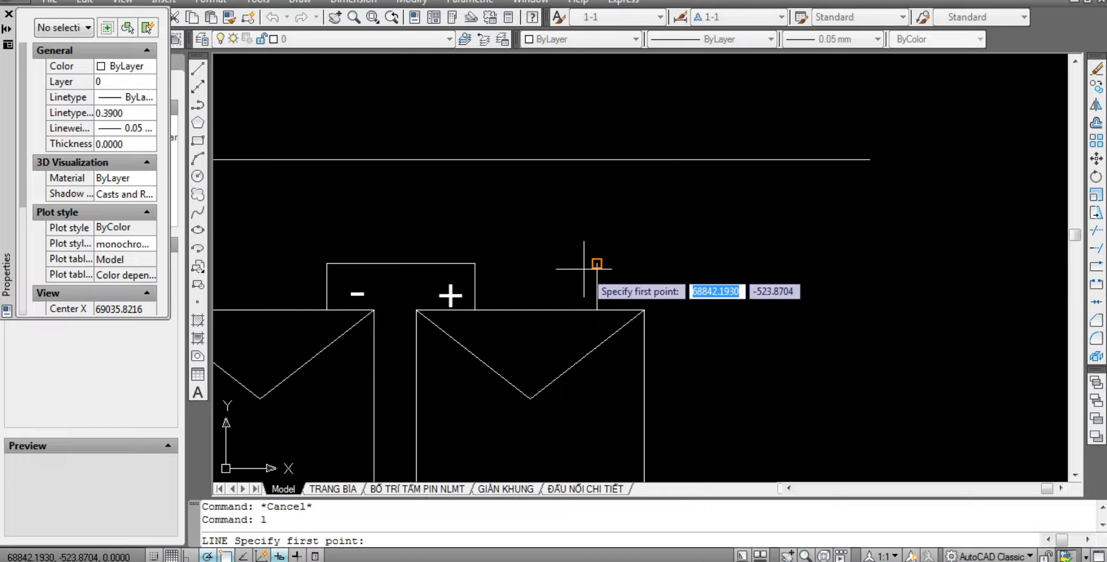
click(597, 263)
click(877, 261)
key(Escape)
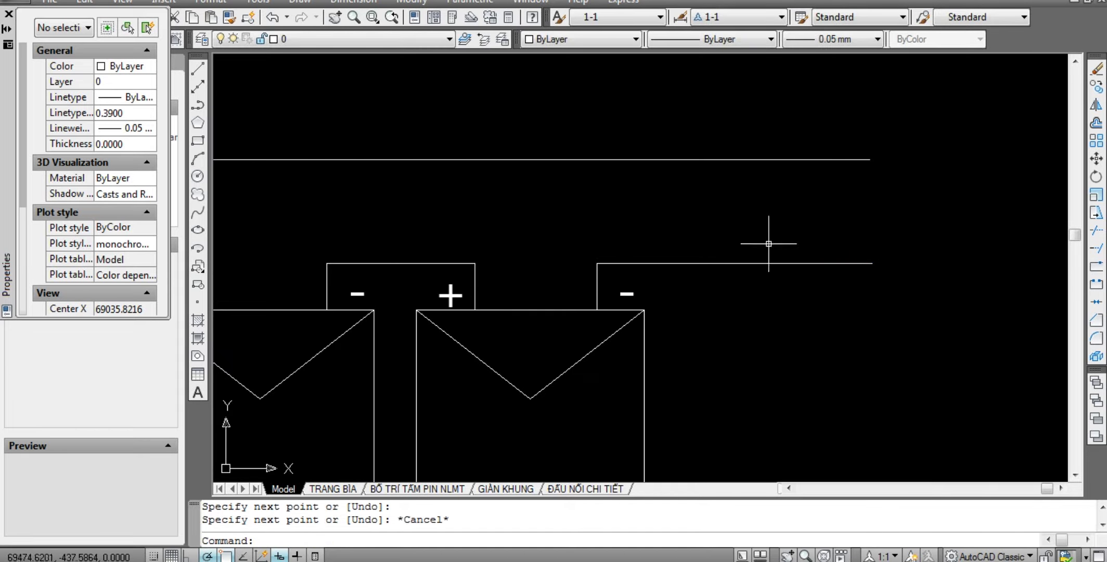
scroll(783, 257, down, 5)
scroll(774, 210, up, 3)
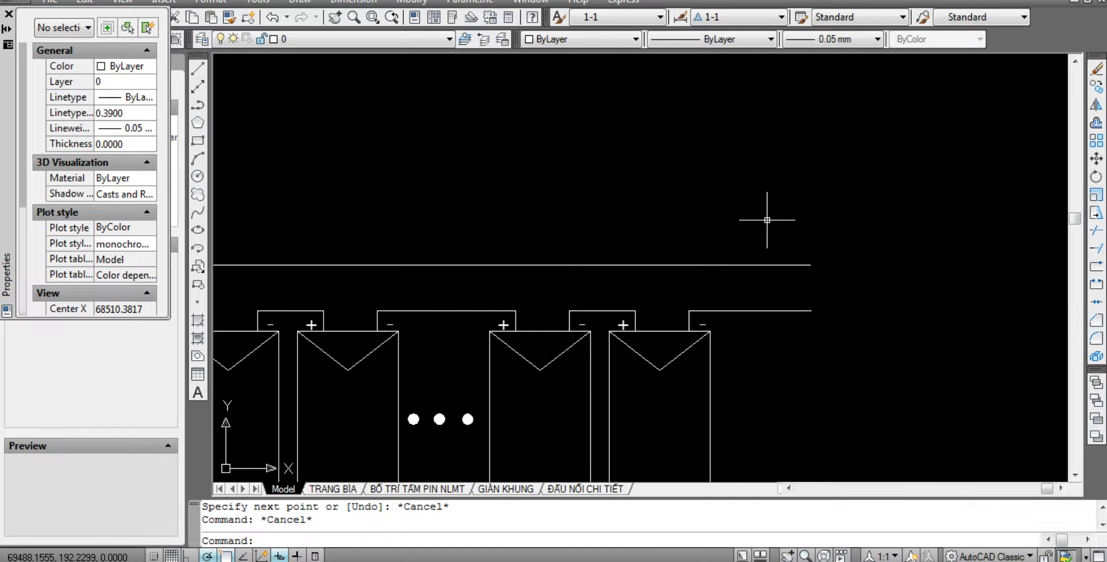
scroll(773, 218, down, 1)
scroll(791, 247, down, 1)
scroll(598, 260, up, 1)
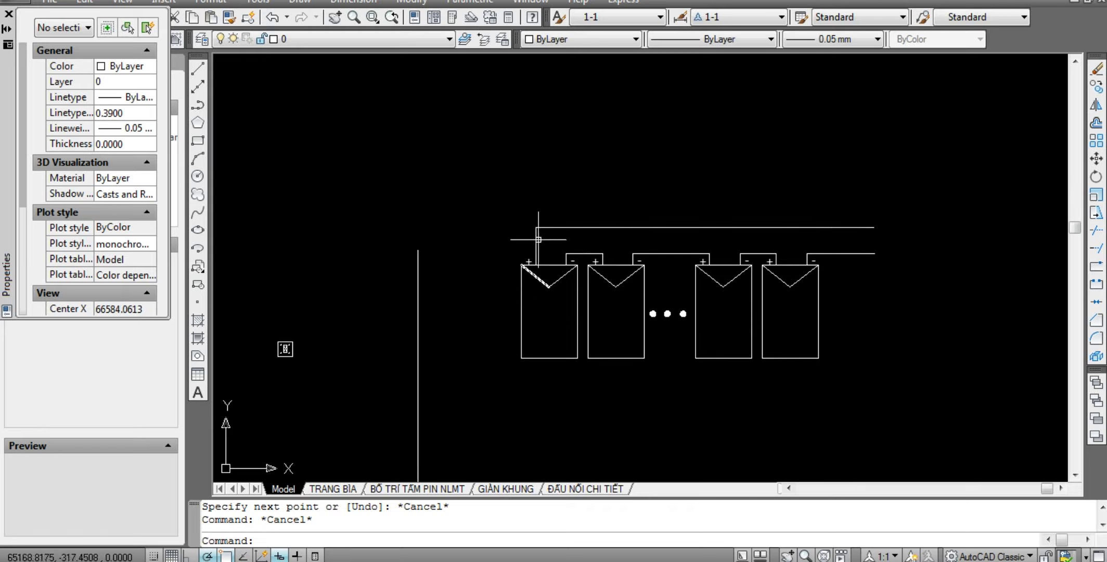
Select the '–' label and copy it to the clipboard.
middle_drag(538, 239, 292, 237)
scroll(670, 234, up, 2)
scroll(633, 275, up, 2)
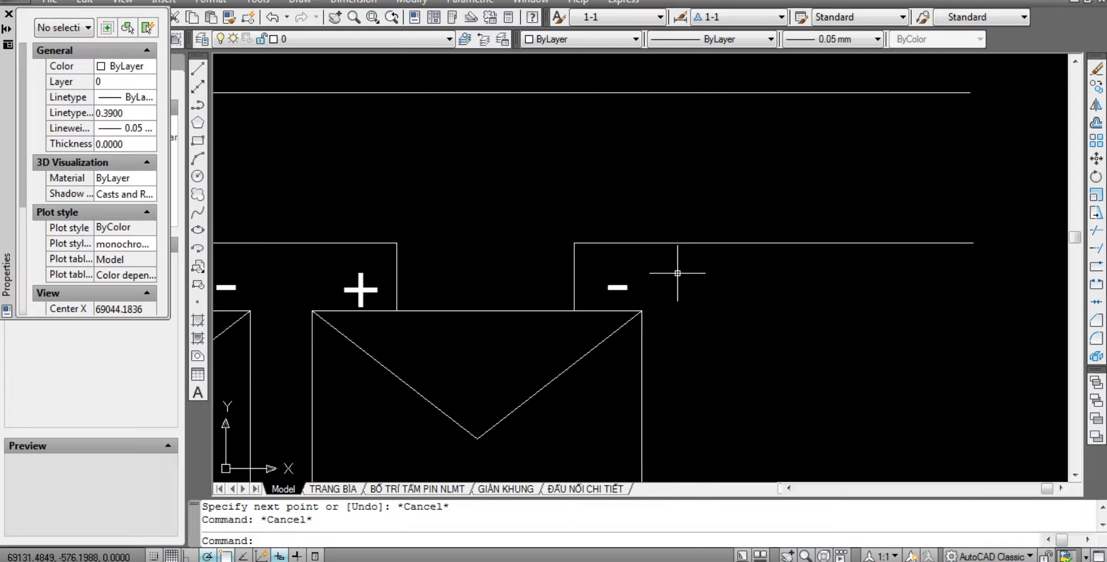
click(646, 293)
click(599, 270)
middle_drag(749, 316, 611, 341)
key(ctrl+c)
Abandon a pasted copy of the – label and pan to the leads' right ends.
key(ctrl+v)
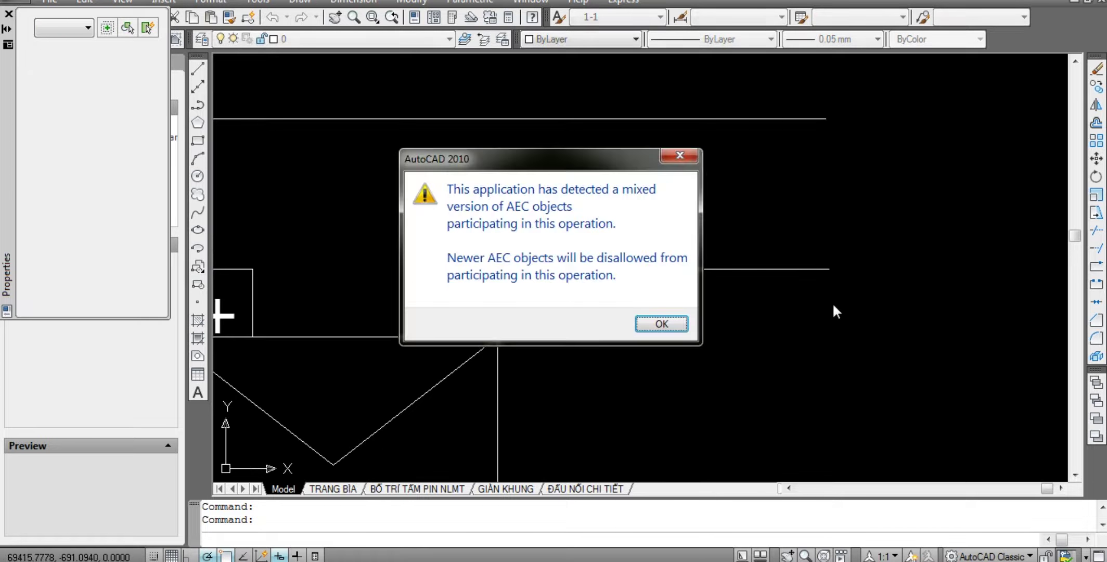
click(669, 326)
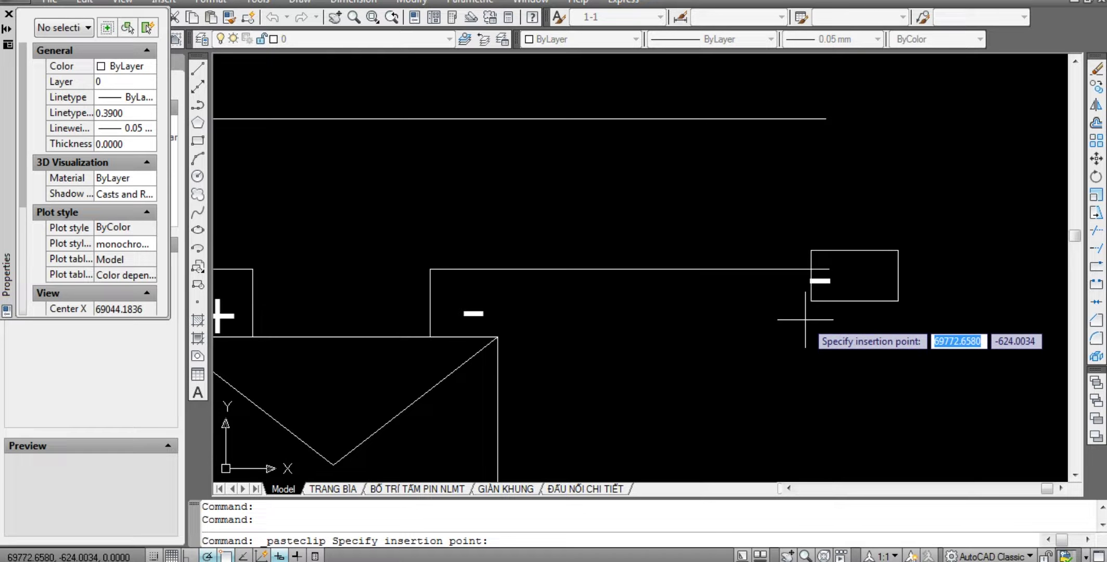
key(Escape)
scroll(765, 299, down, 2)
middle_drag(305, 274, 503, 227)
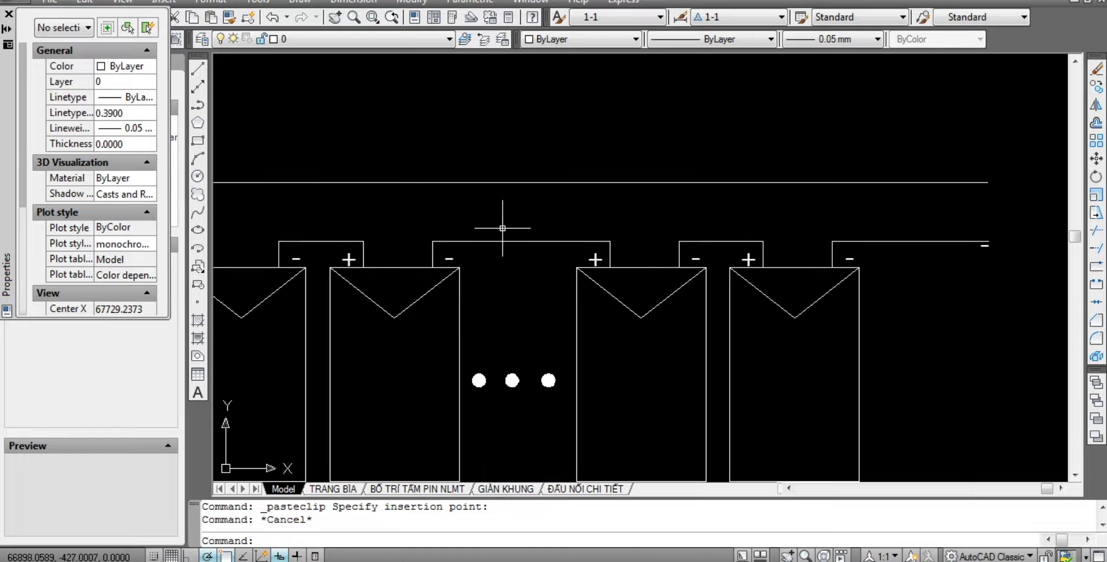
scroll(894, 235, up, 2)
scroll(796, 257, up, 1)
Copy the – label from the lower lead end up to the upper lead end.
click(769, 278)
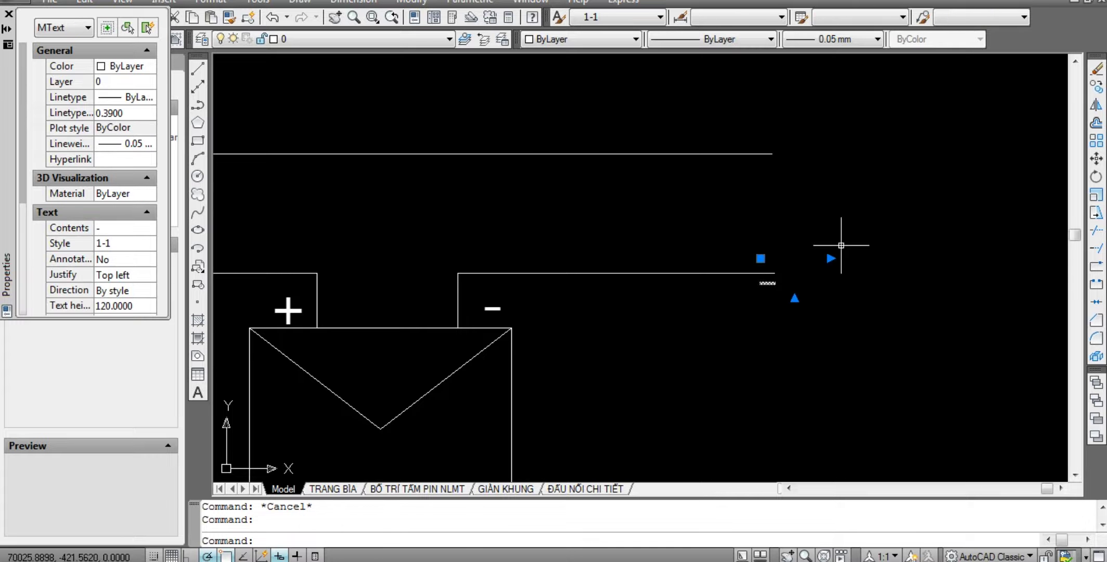
scroll(841, 240, up, 2)
text(c)
key(Return)
click(849, 219)
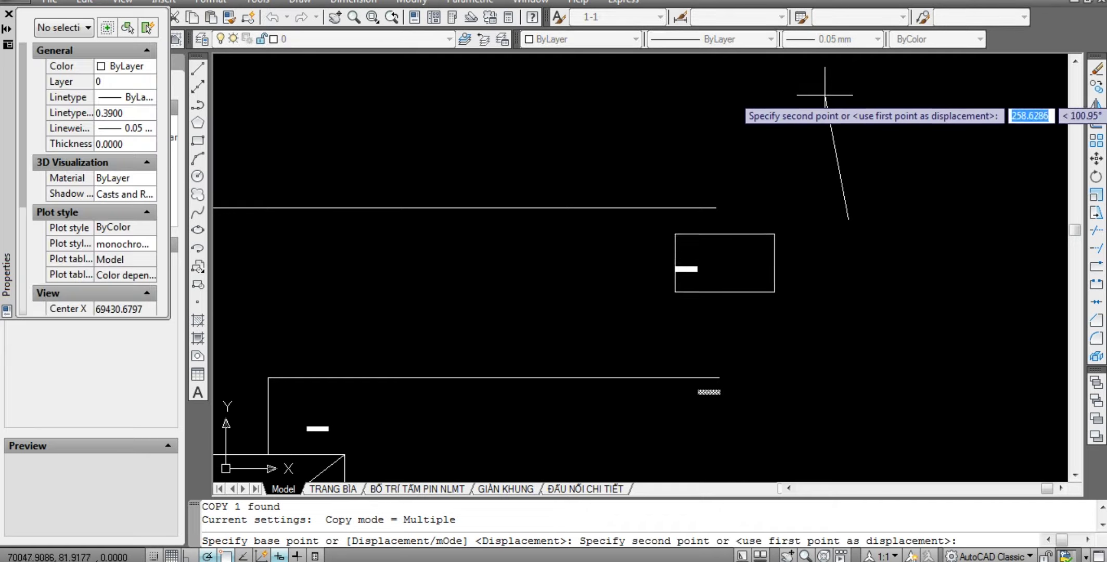
click(848, 64)
key(Escape)
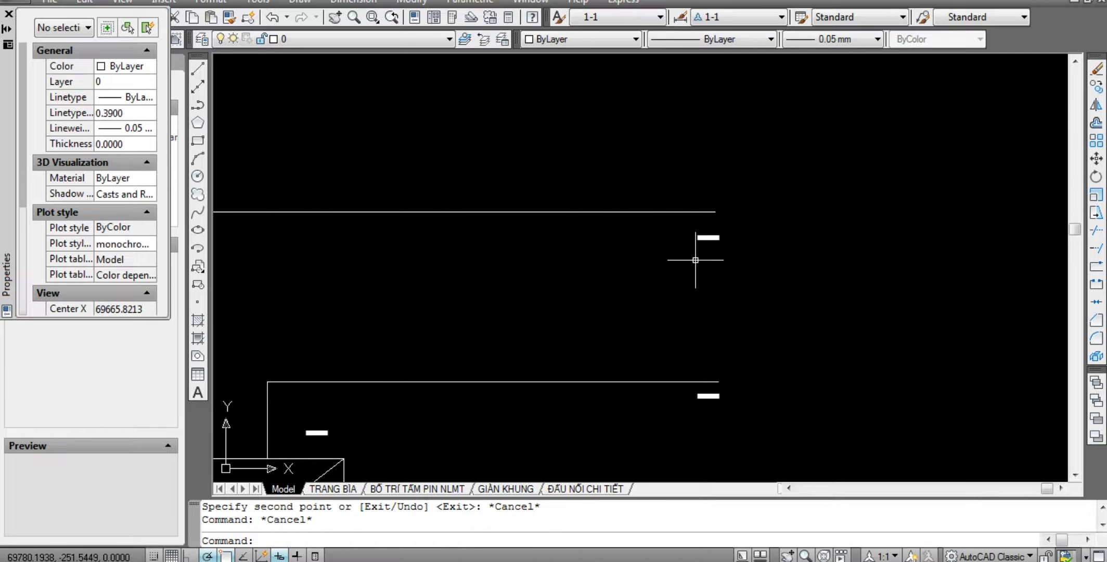
Change the copied label's text to + and try repositioning it.
double_click(698, 238)
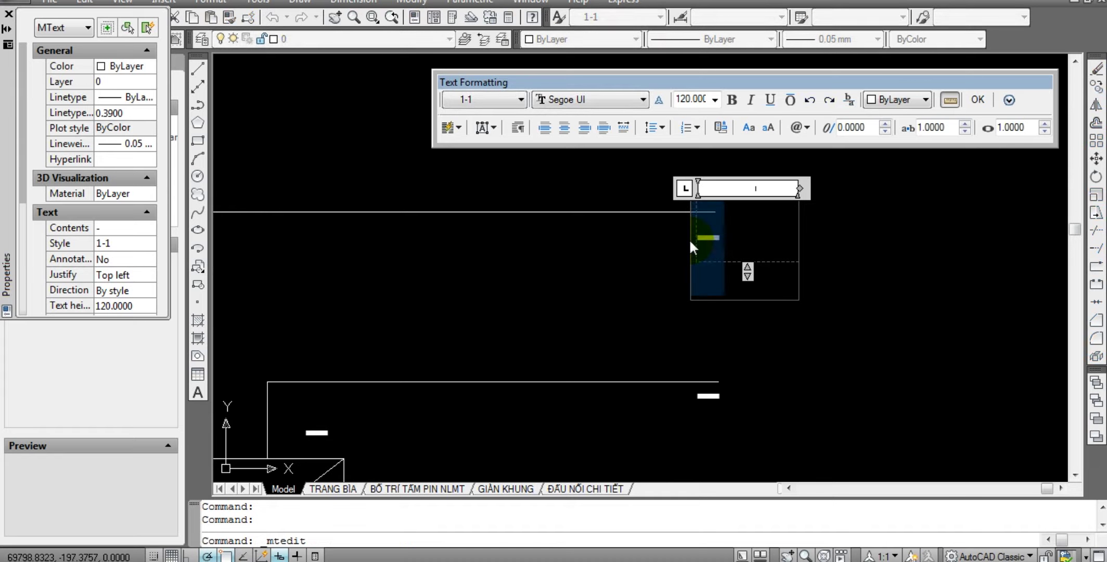
text(+)
click(781, 291)
key(Escape)
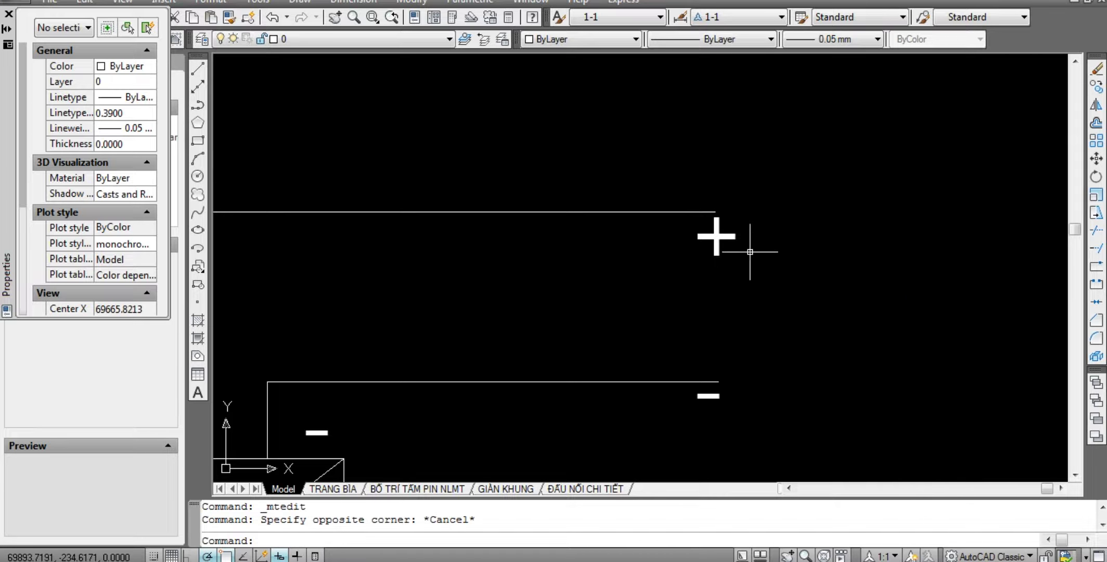
click(732, 237)
key(m)
key(Return)
click(813, 165)
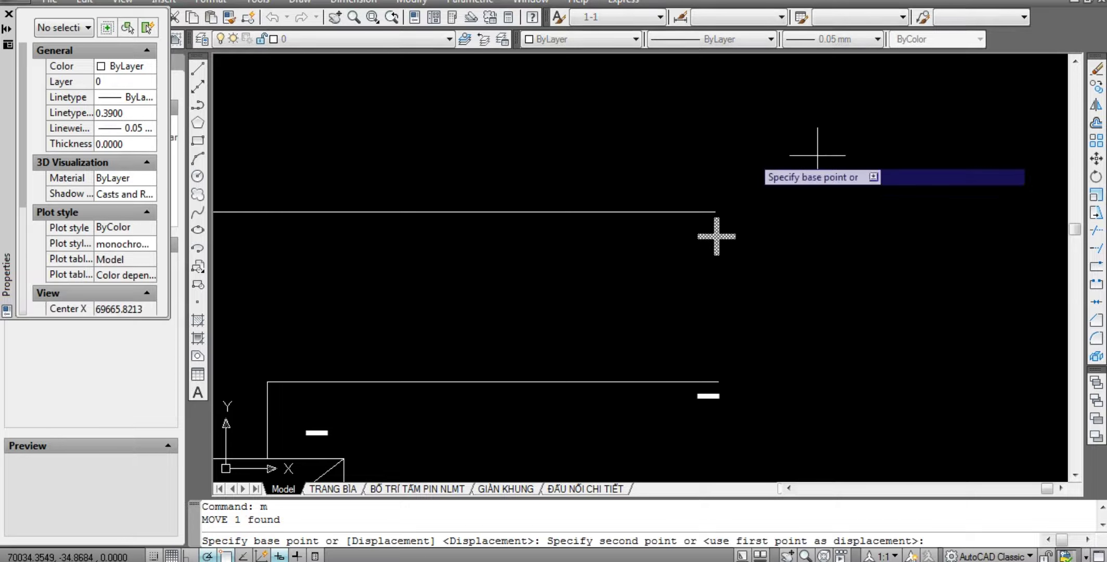
key(Escape)
scroll(650, 280, down, 4)
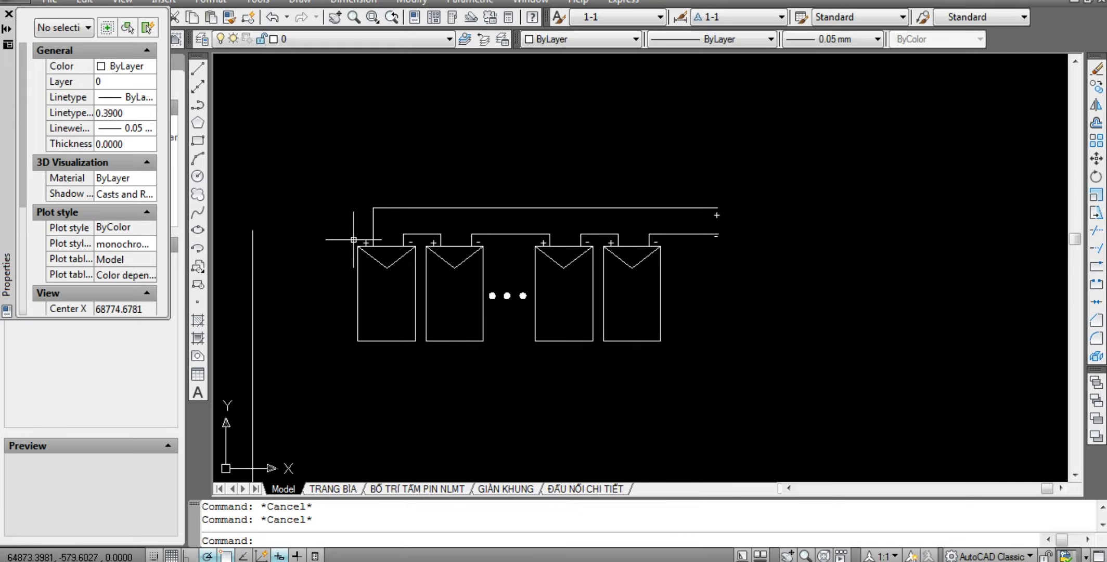
Stretch the top output wire down closer to the panels.
middle_drag(701, 202, 710, 202)
scroll(590, 219, up, 2)
middle_drag(589, 219, 704, 219)
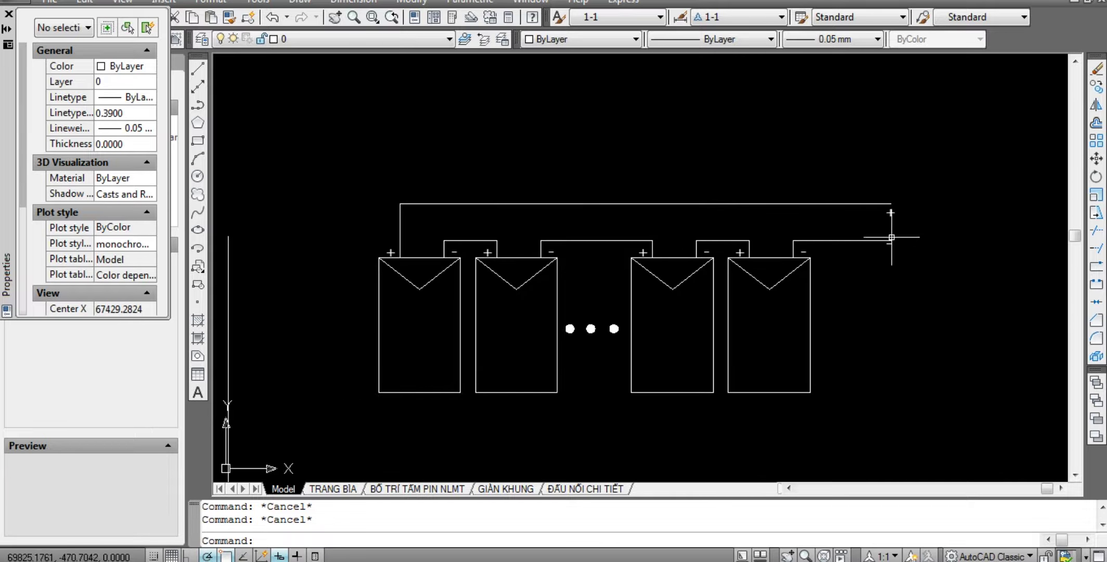
click(910, 218)
click(339, 141)
key(s)
key(Return)
click(357, 126)
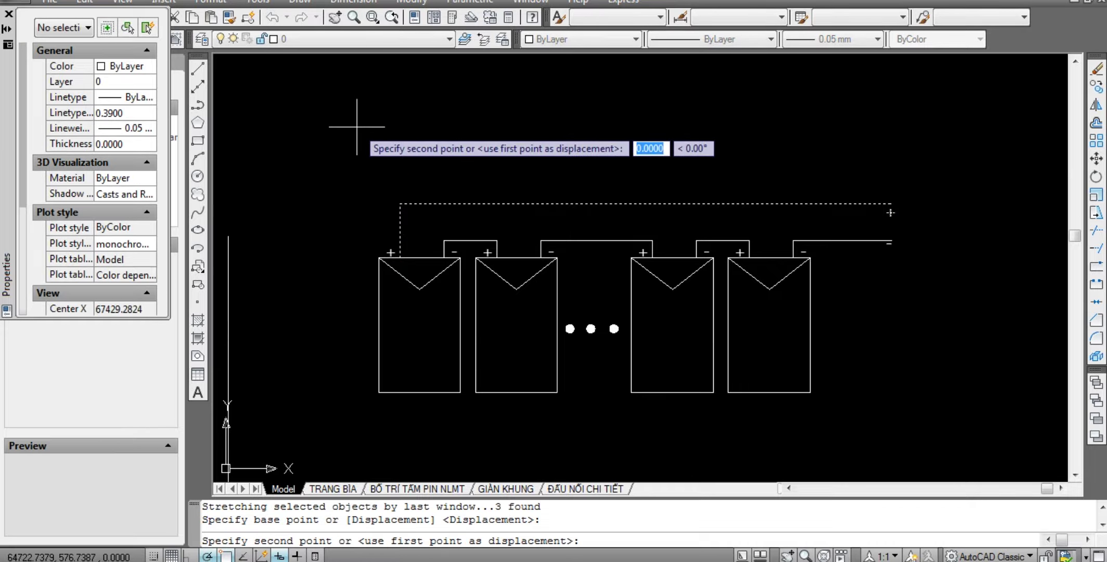
click(359, 143)
key(Escape)
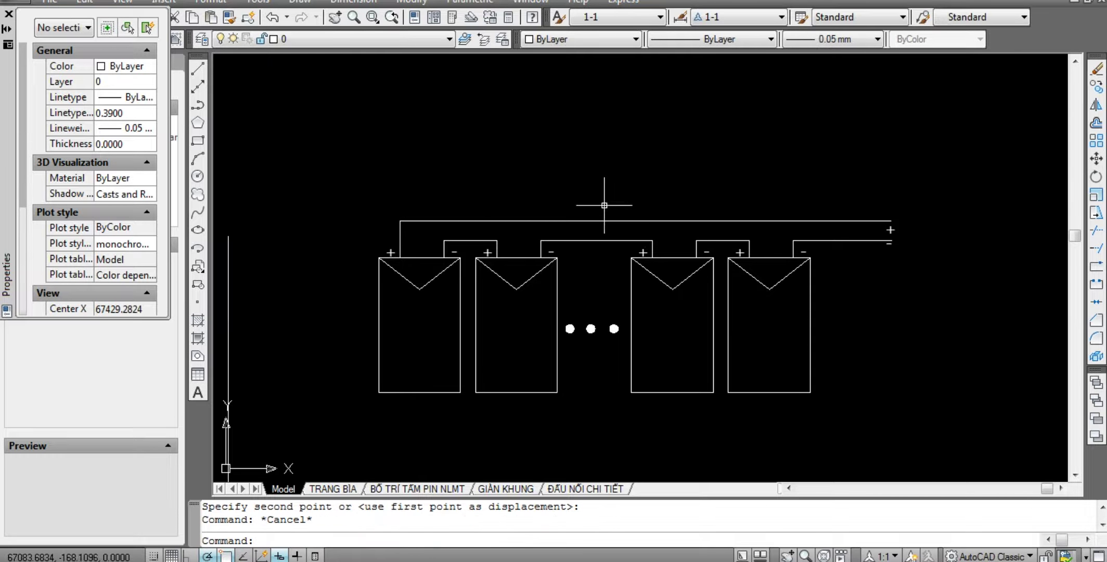
key(Escape)
Move the + and – labels left to sit beside the lead ends.
middle_drag(604, 205, 350, 175)
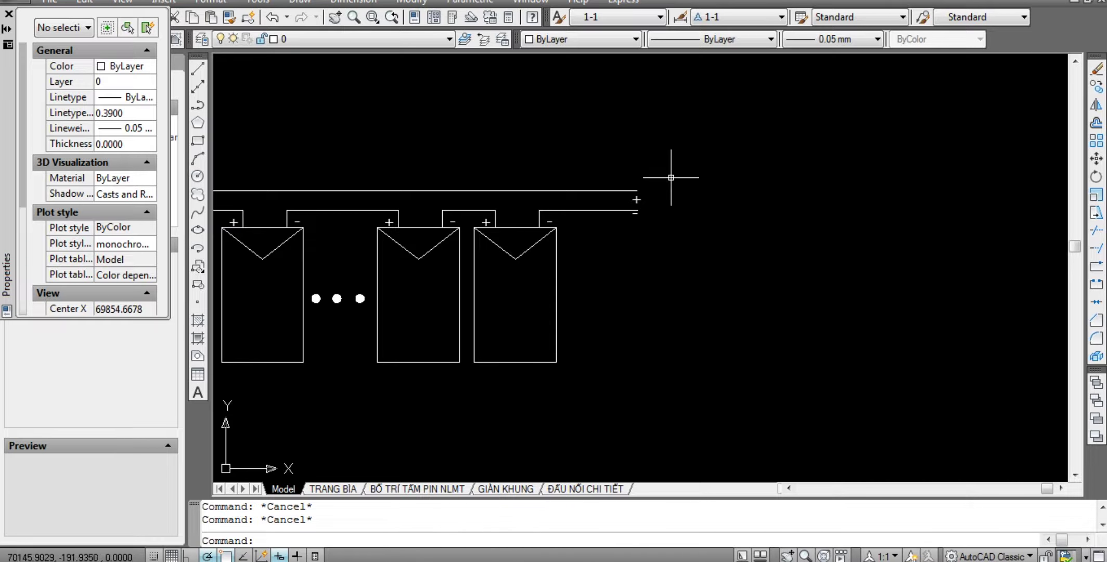
scroll(682, 192, down, 1)
scroll(728, 206, up, 6)
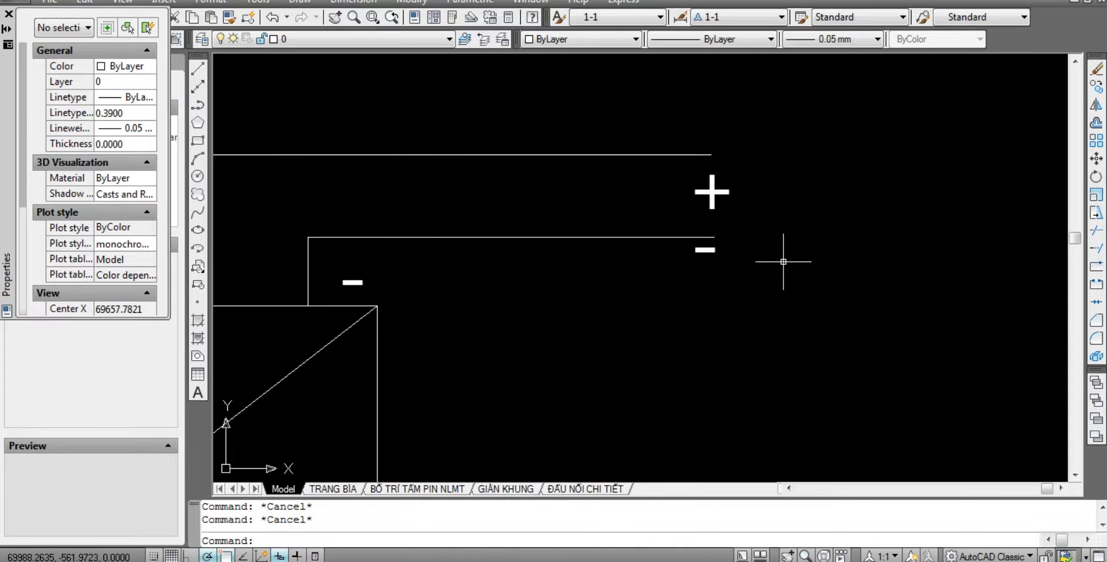
scroll(783, 262, down, 2)
scroll(665, 186, up, 5)
scroll(665, 185, down, 6)
click(637, 138)
click(725, 273)
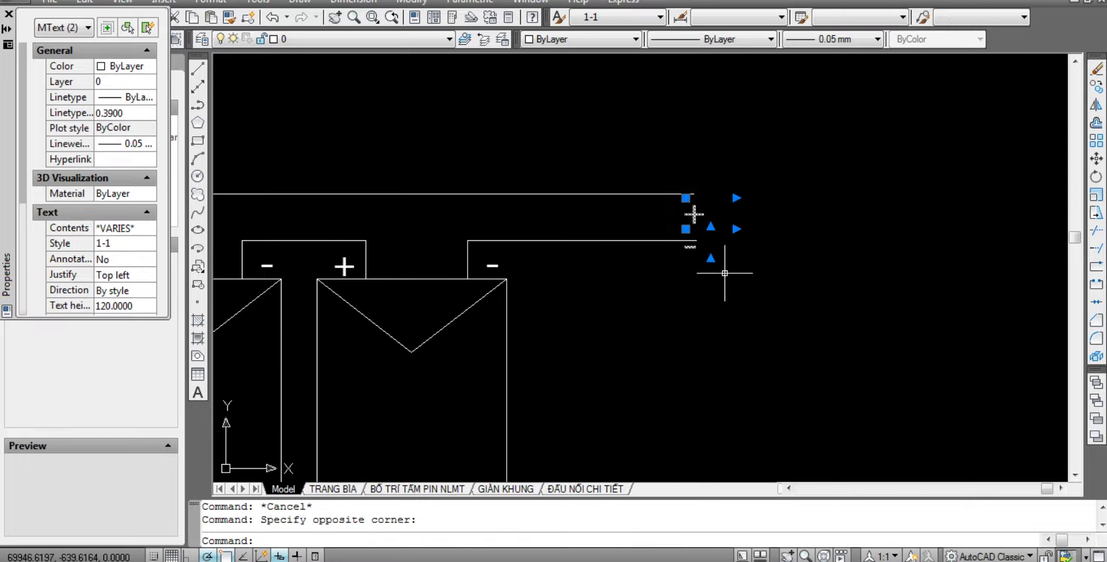
scroll(693, 175, up, 3)
text(m)
key(Return)
click(717, 150)
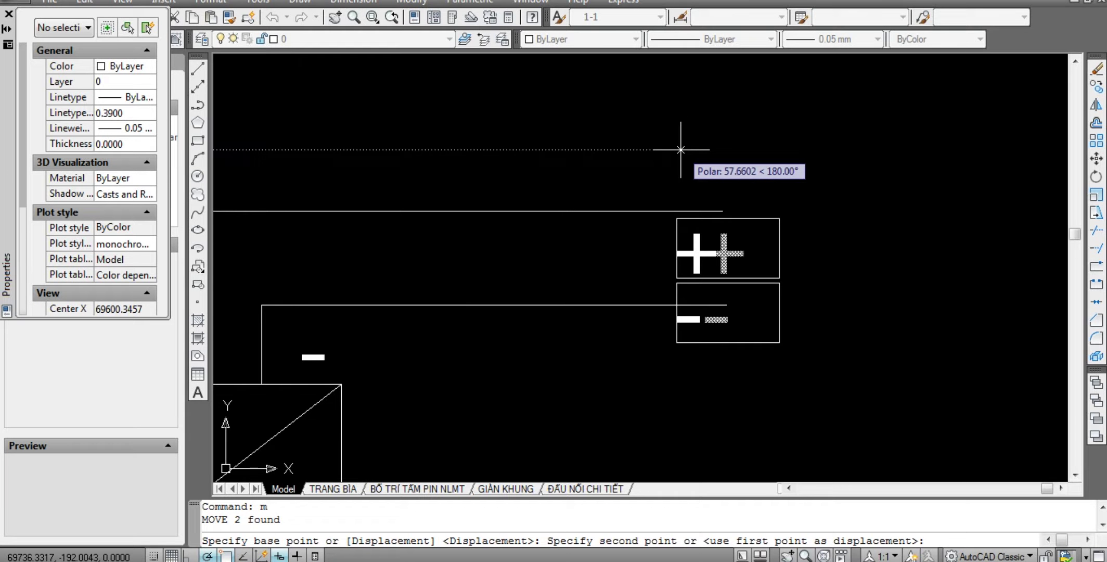
click(681, 150)
key(Escape)
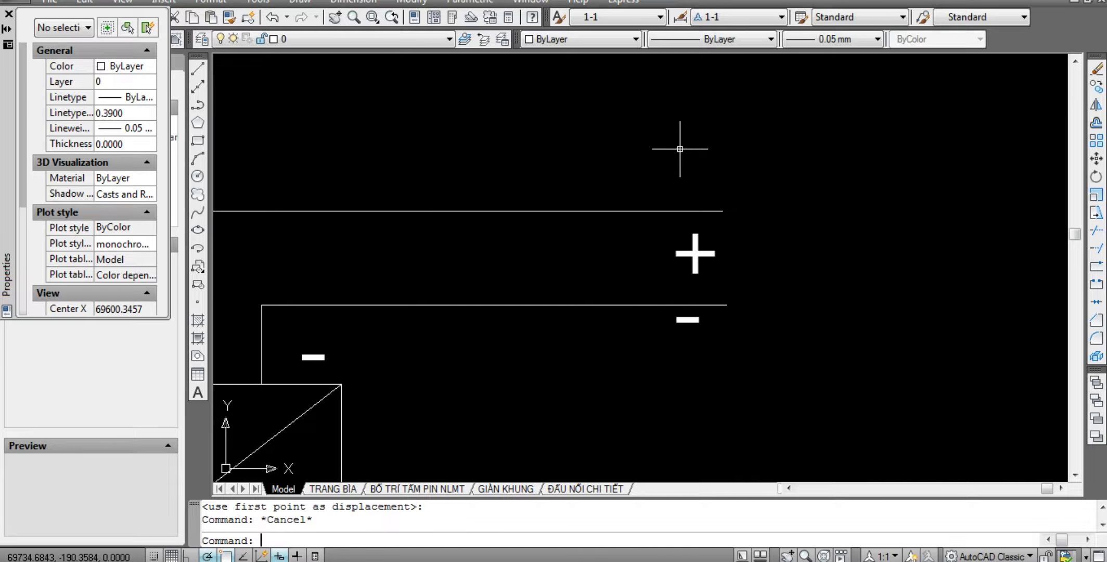
key(Escape)
Move the + label up so it sits above the upper lead.
scroll(715, 250, down, 5)
scroll(715, 250, up, 3)
scroll(731, 236, up, 3)
click(620, 333)
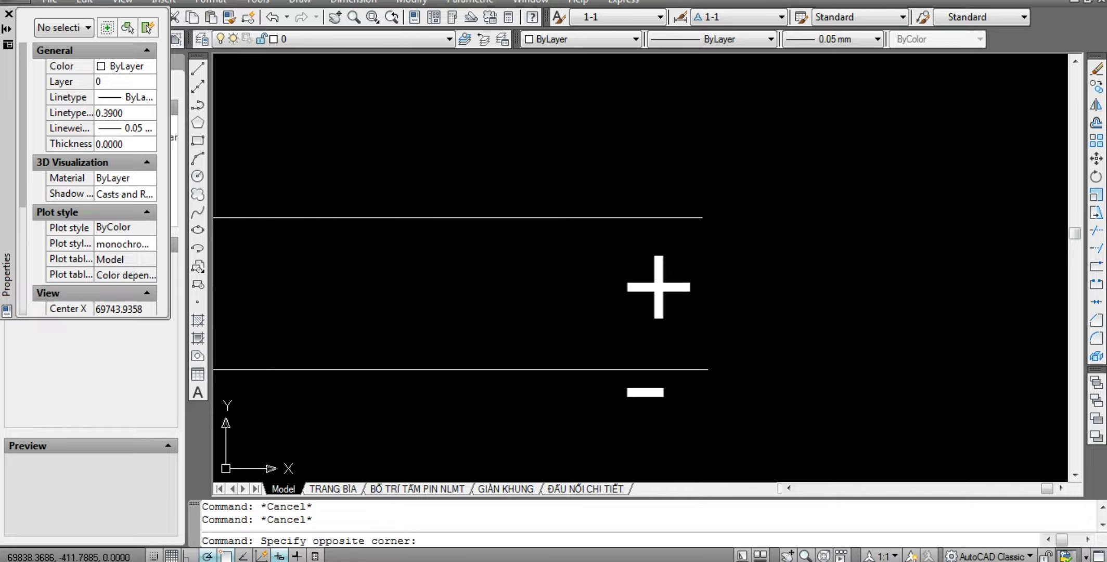
click(807, 244)
text(m)
key(Return)
click(824, 323)
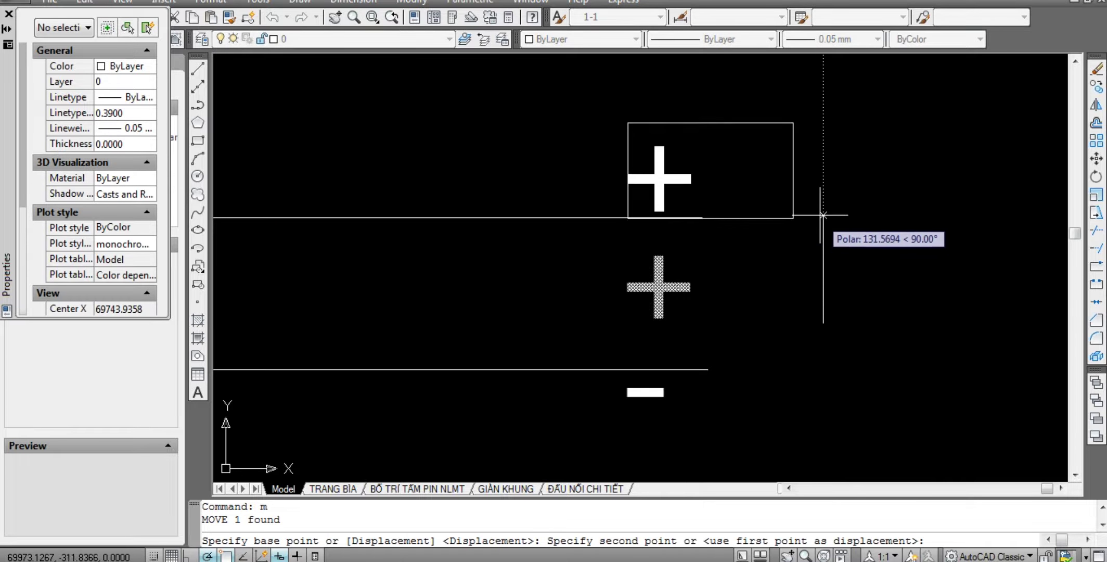
click(815, 215)
key(Escape)
Zoom and pan to bring the whole panel string into view.
scroll(813, 224, down, 6)
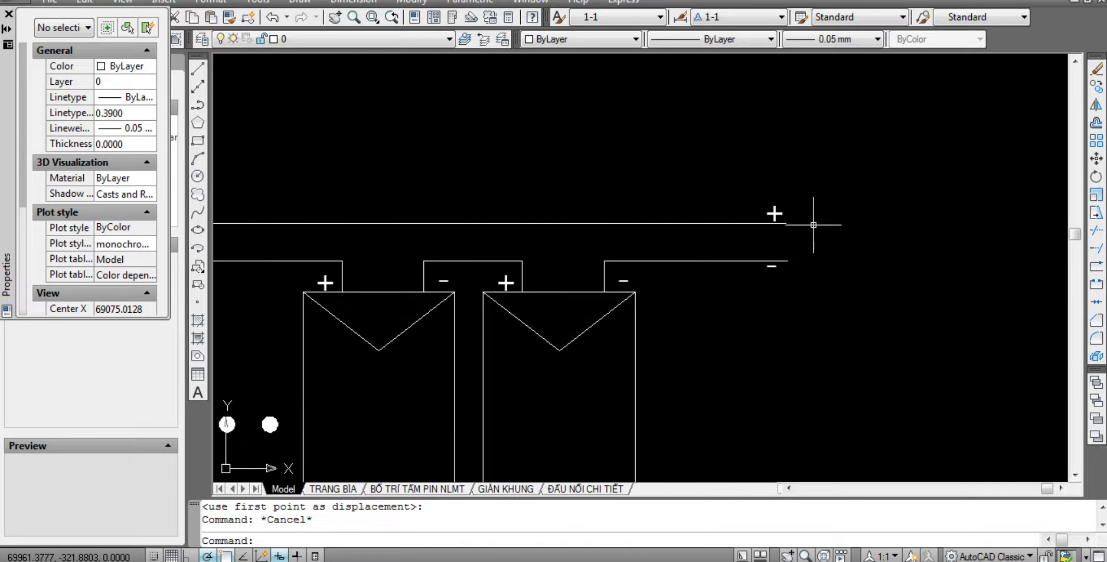
scroll(813, 225, down, 4)
scroll(811, 240, down, 3)
scroll(818, 237, up, 3)
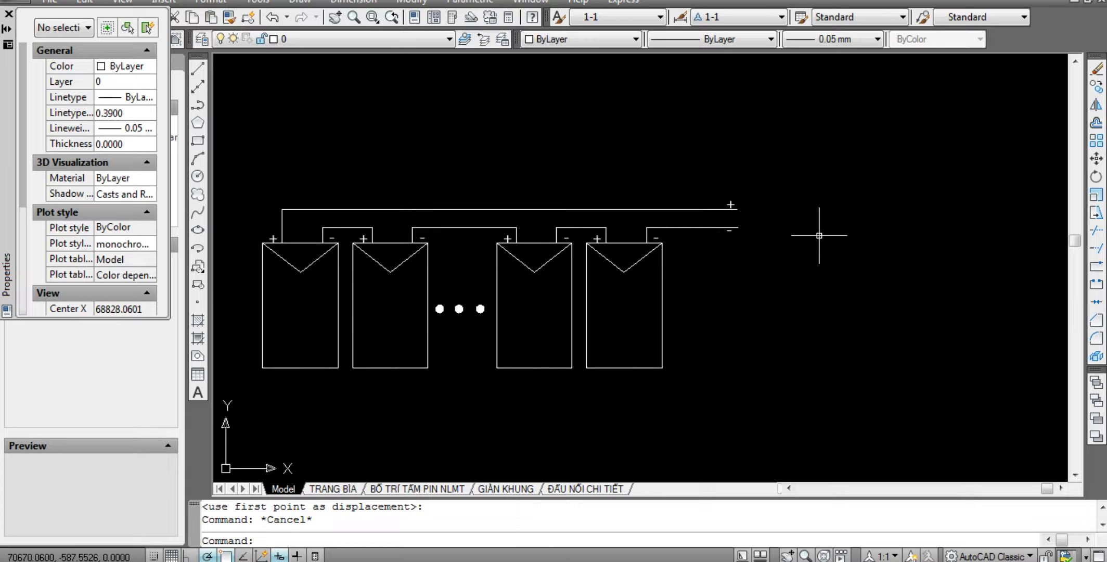
scroll(824, 239, up, 3)
key(Escape)
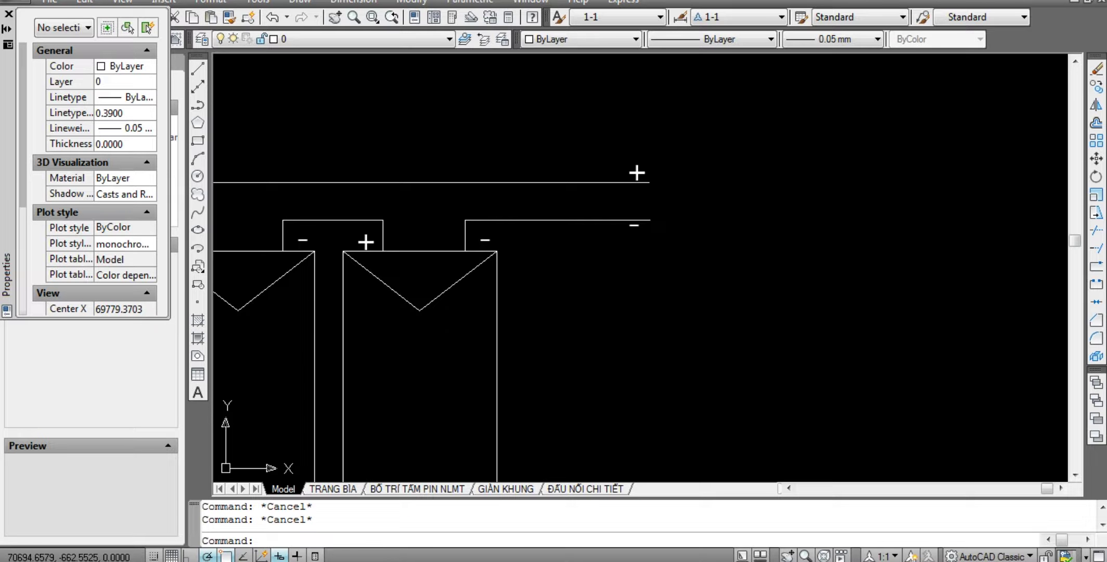
scroll(520, 348, down, 3)
middle_drag(502, 346, 620, 280)
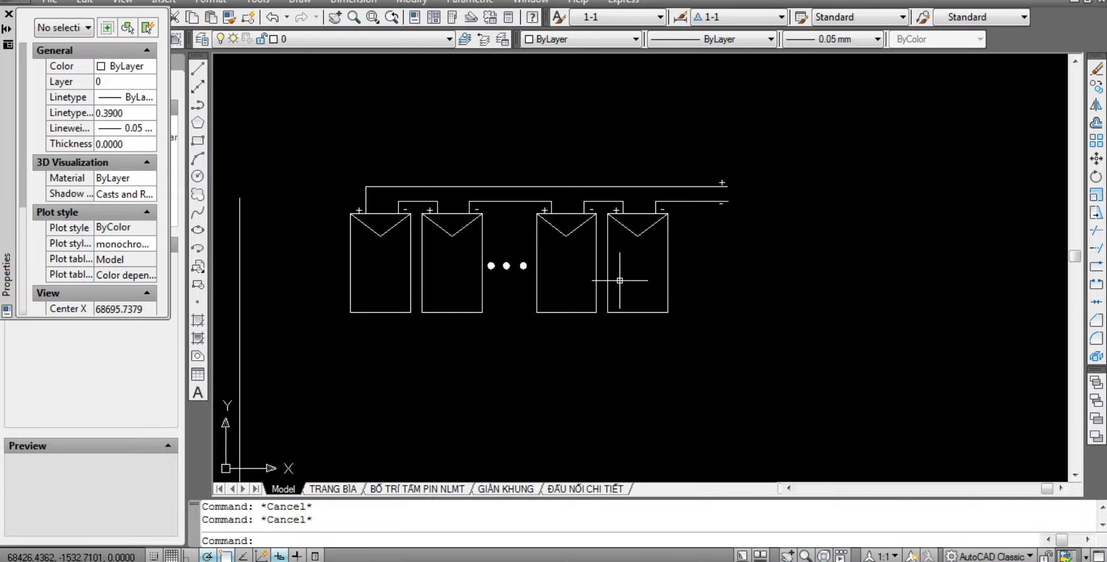
scroll(776, 187, up, 3)
scroll(771, 192, up, 3)
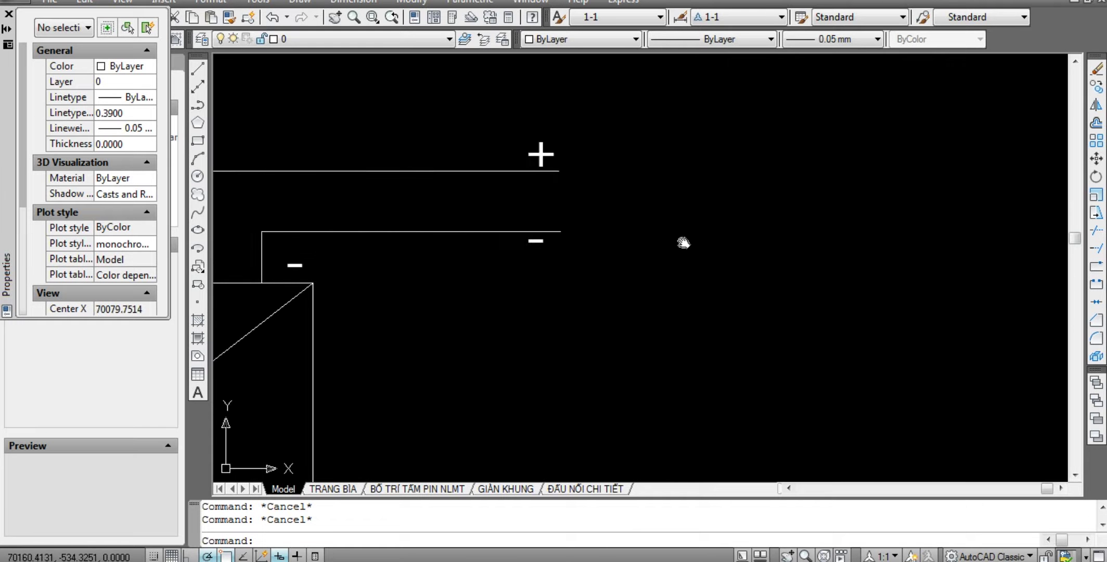
Draw a tall narrow rectangle to the right of the + and – leads.
text(rec)
key(Return)
click(698, 218)
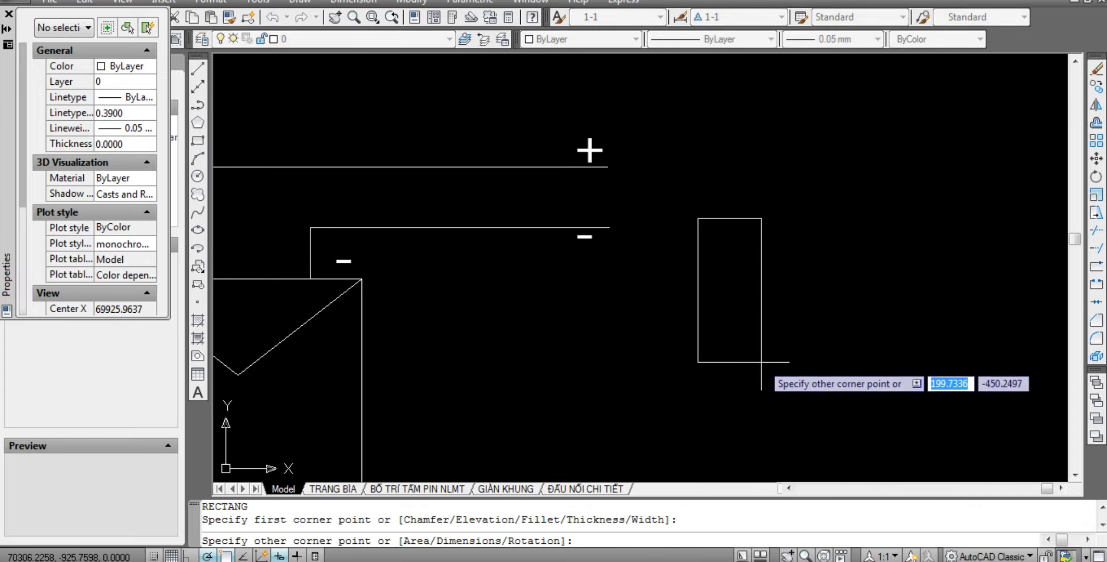
scroll(718, 307, down, 3)
scroll(703, 310, up, 3)
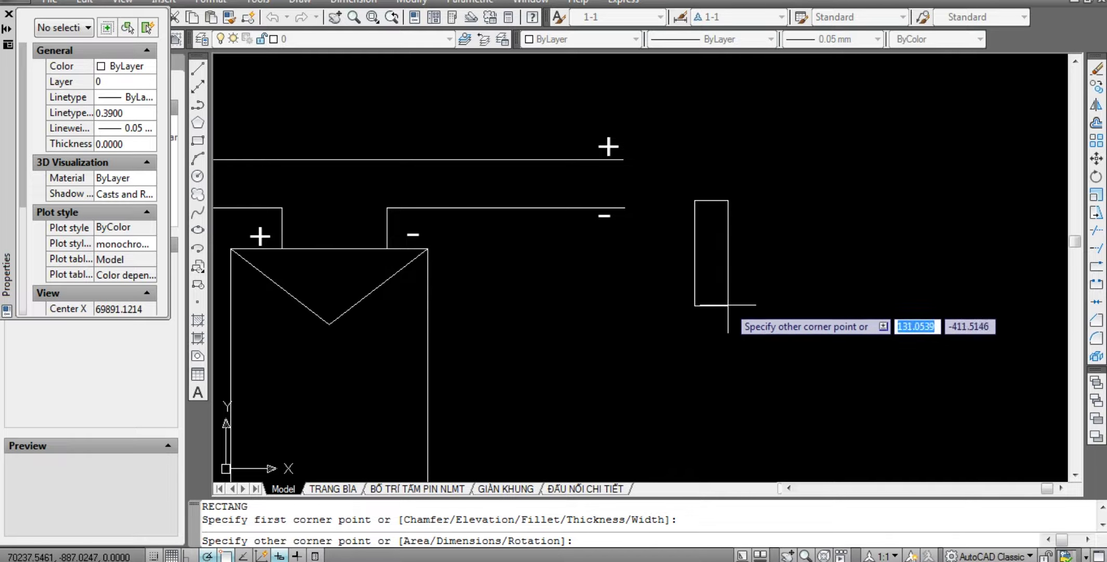
key(Escape)
scroll(705, 187, up, 1)
Copy the rectangle to the clipboard using its top-left corner as base point.
drag(705, 187, 672, 235)
scroll(662, 197, up, 1)
key(ctrl+shift+c)
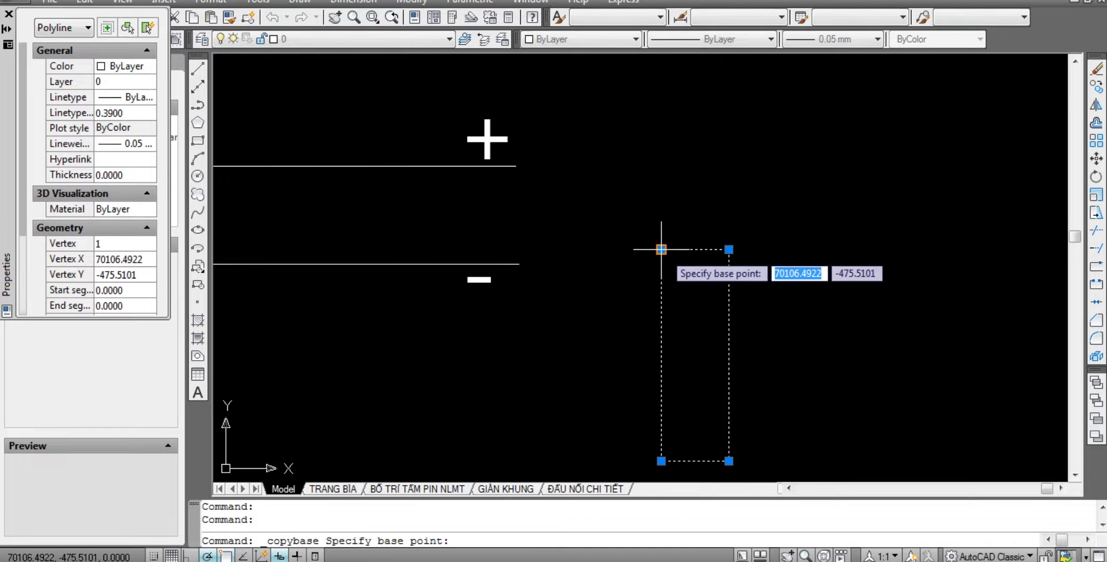
click(661, 249)
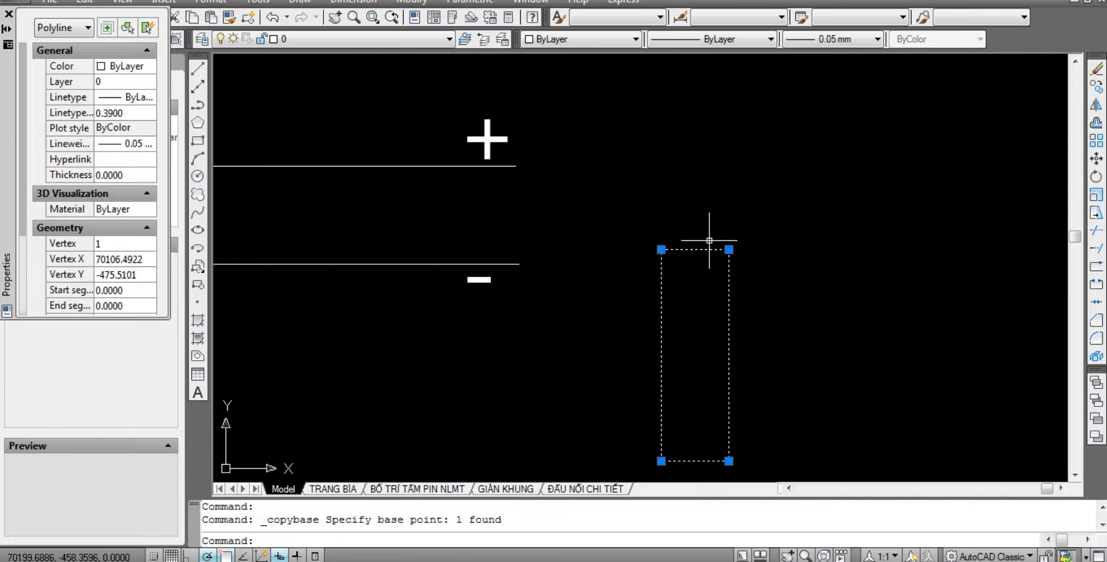
key(super)
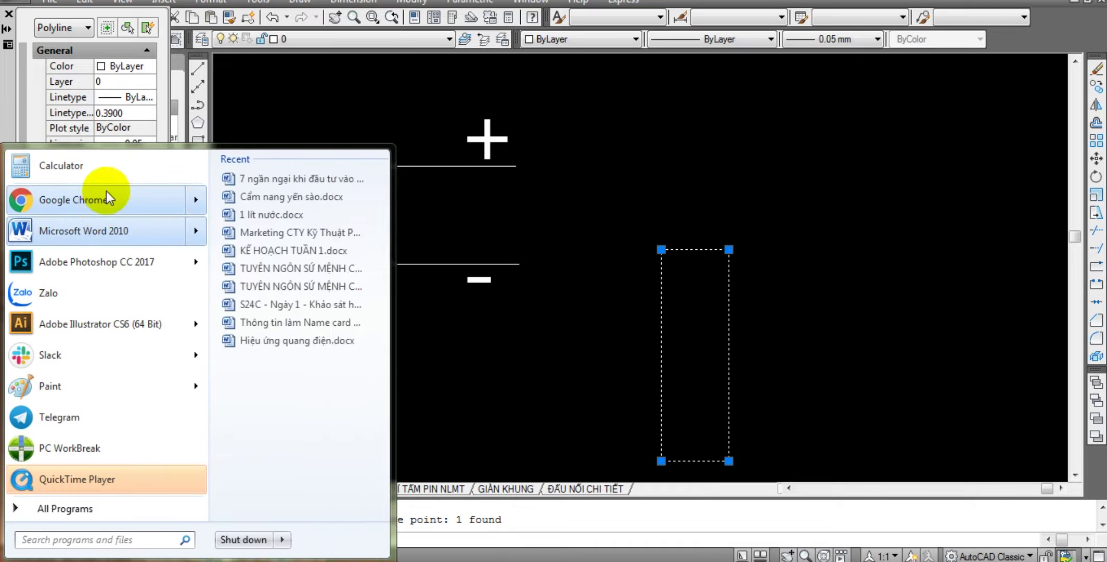
Compute 31 × 8 = 248 in Windows Calculator, then minimise it.
click(106, 171)
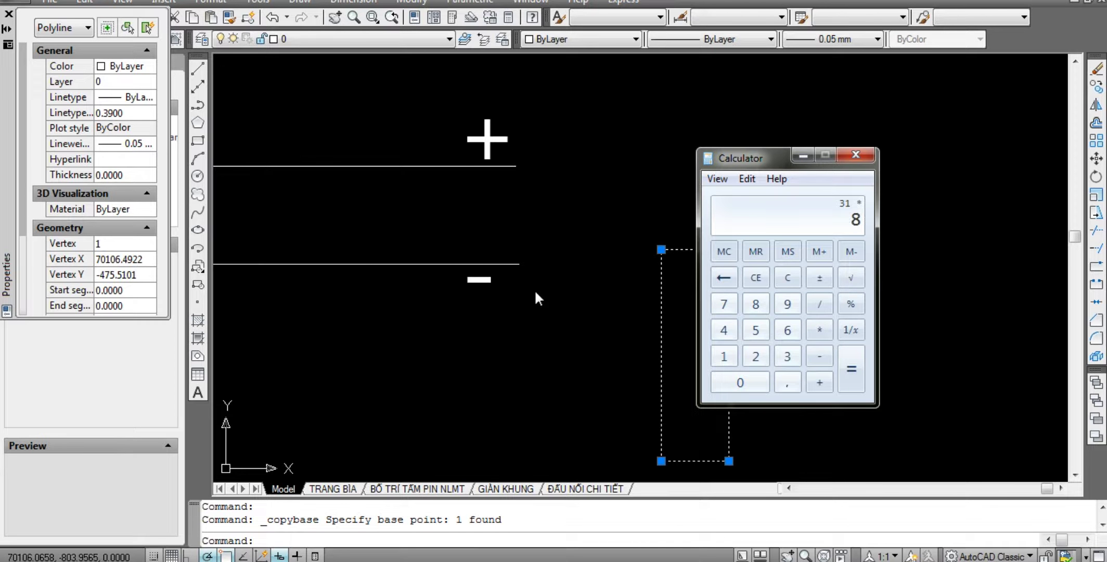
click(802, 154)
Window-select the rectangle and move it slightly down, below the – lead's level.
scroll(593, 257, down, 2)
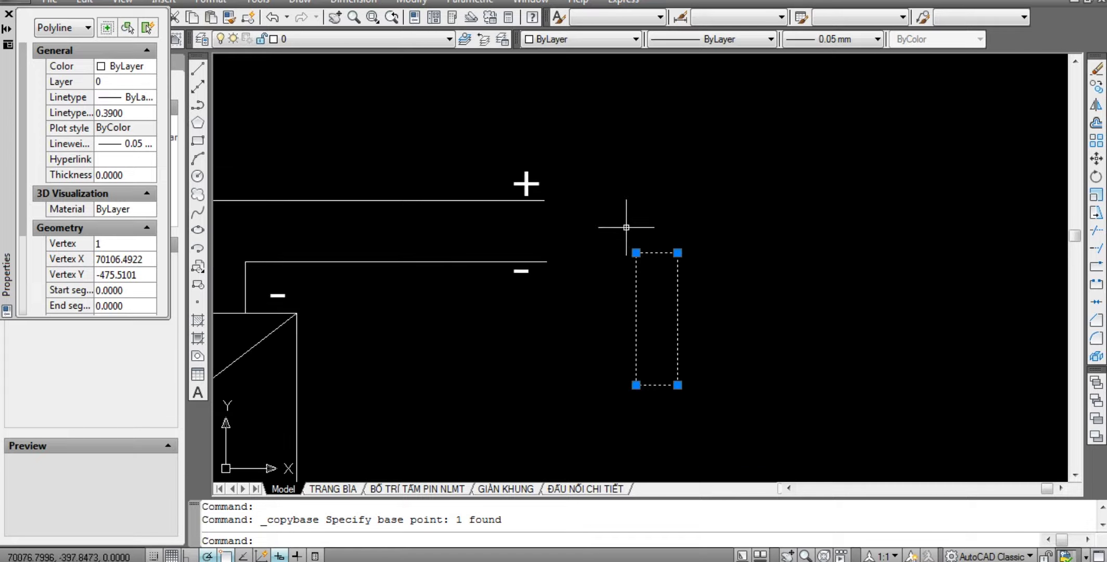
key(m)
key(space)
click(711, 210)
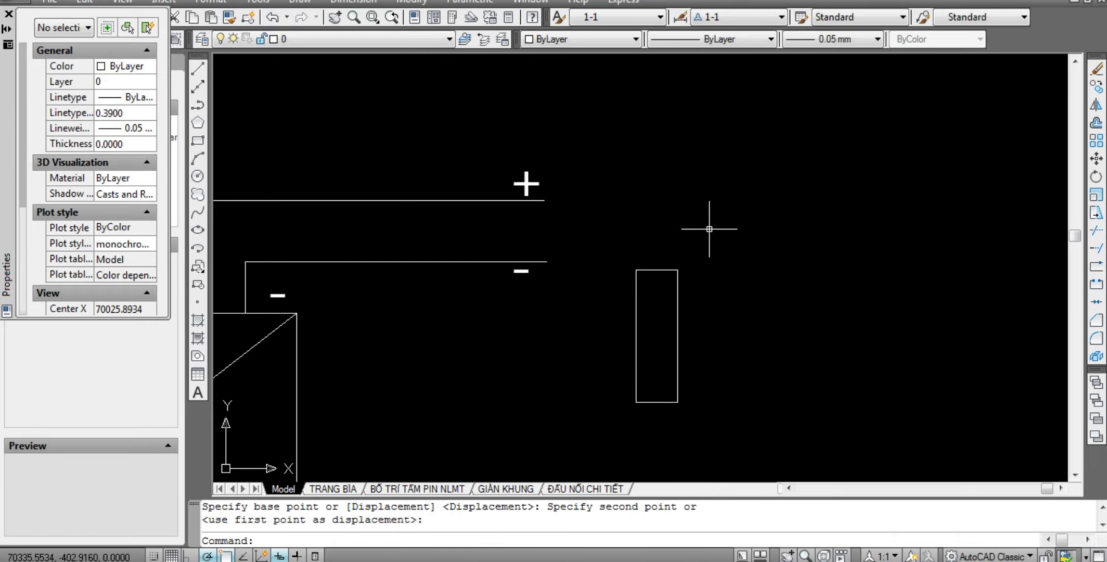
key(Escape)
key(Escape)
scroll(680, 321, up, 2)
scroll(738, 227, down, 3)
scroll(738, 227, up, 2)
click(626, 171)
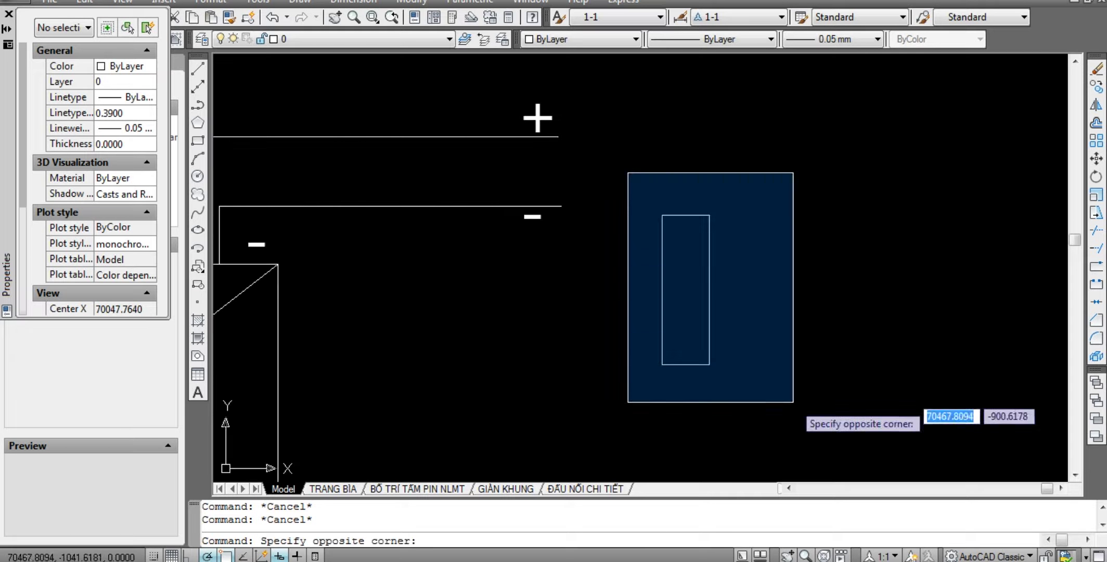
click(794, 405)
key(m)
key(space)
click(789, 251)
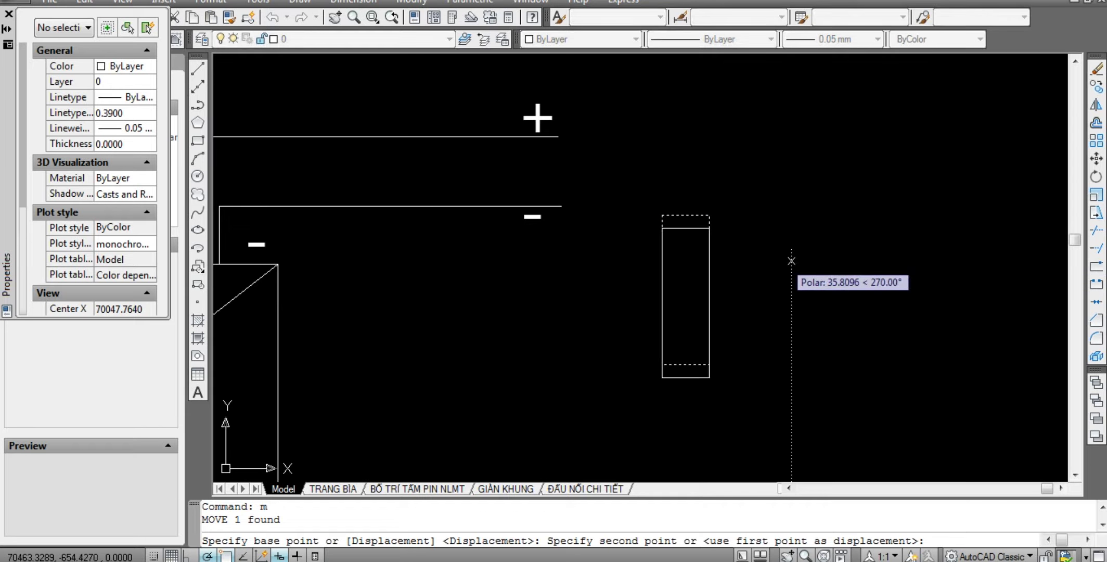
key(Escape)
key(Escape)
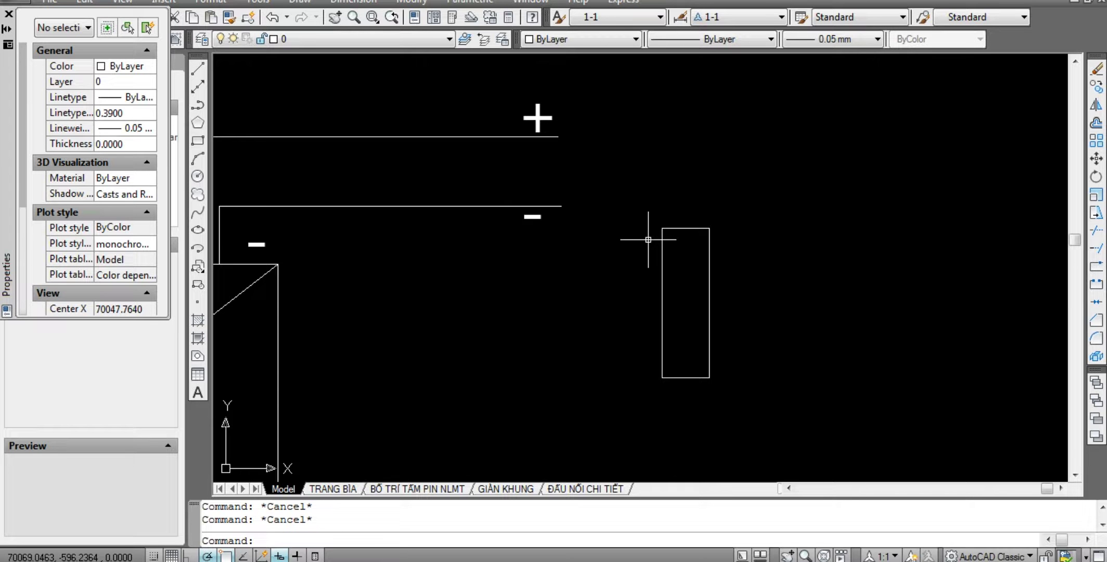
Copy the rectangle from its top-left corner and paste it flush beside the original.
scroll(649, 240, down, 2)
scroll(624, 208, down, 2)
scroll(604, 183, up, 3)
scroll(624, 196, up, 1)
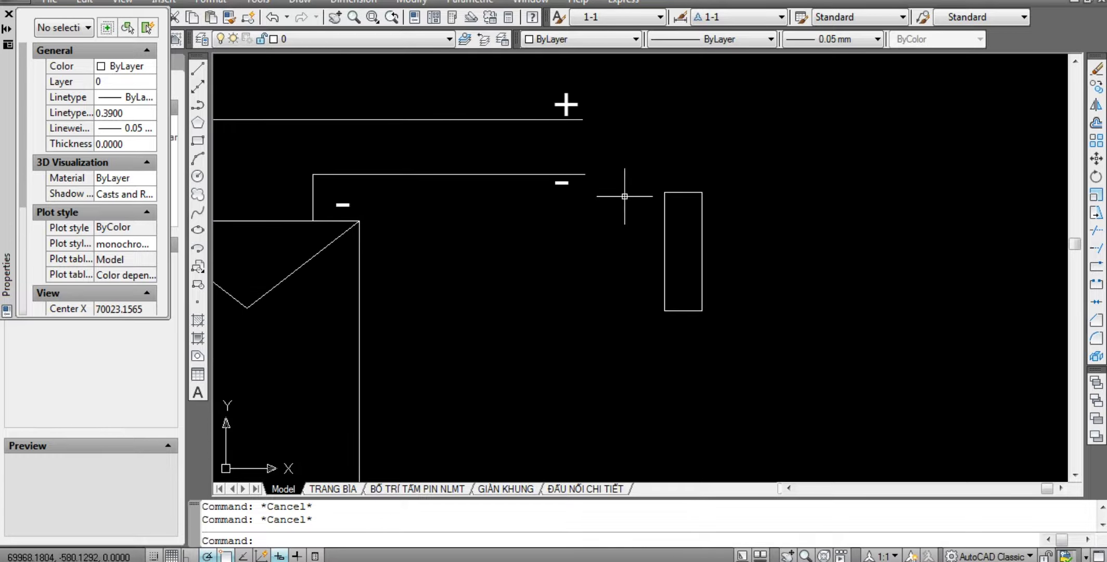
drag(618, 117, 769, 345)
key(Escape)
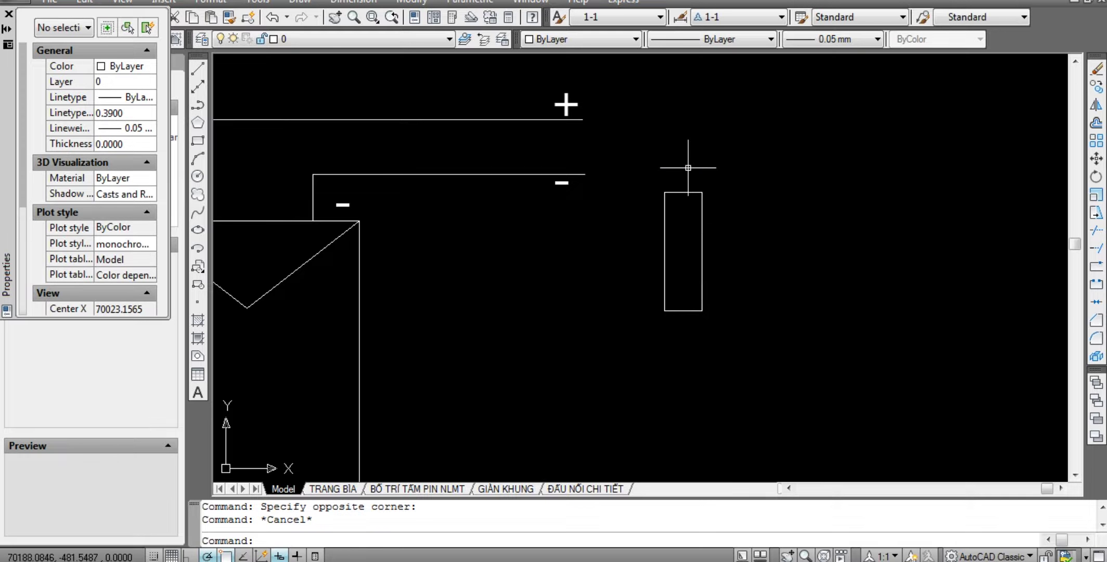
drag(648, 168, 710, 316)
key(ctrl+shift+c)
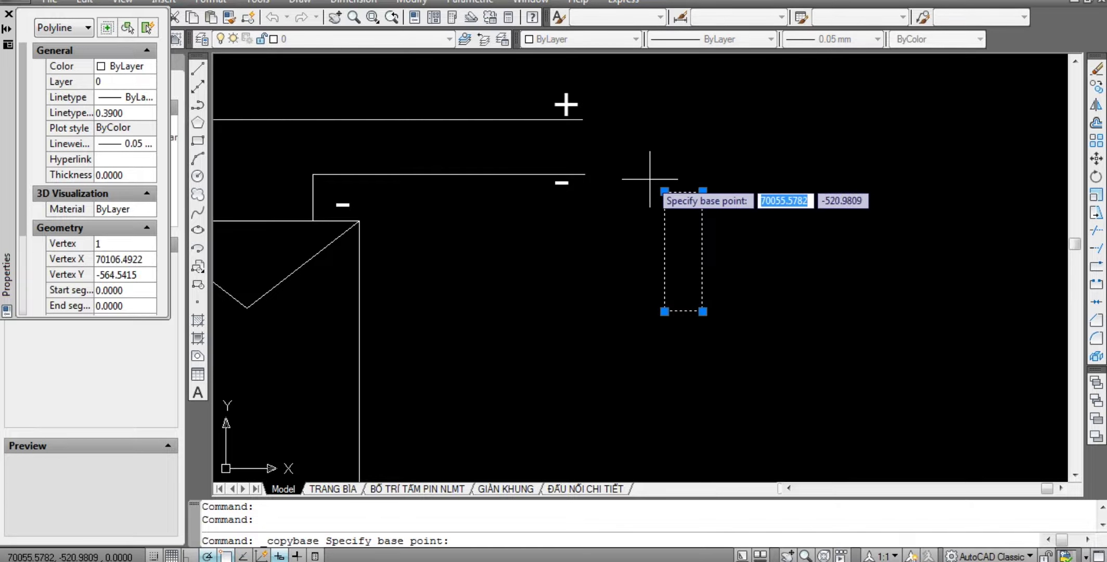
click(664, 191)
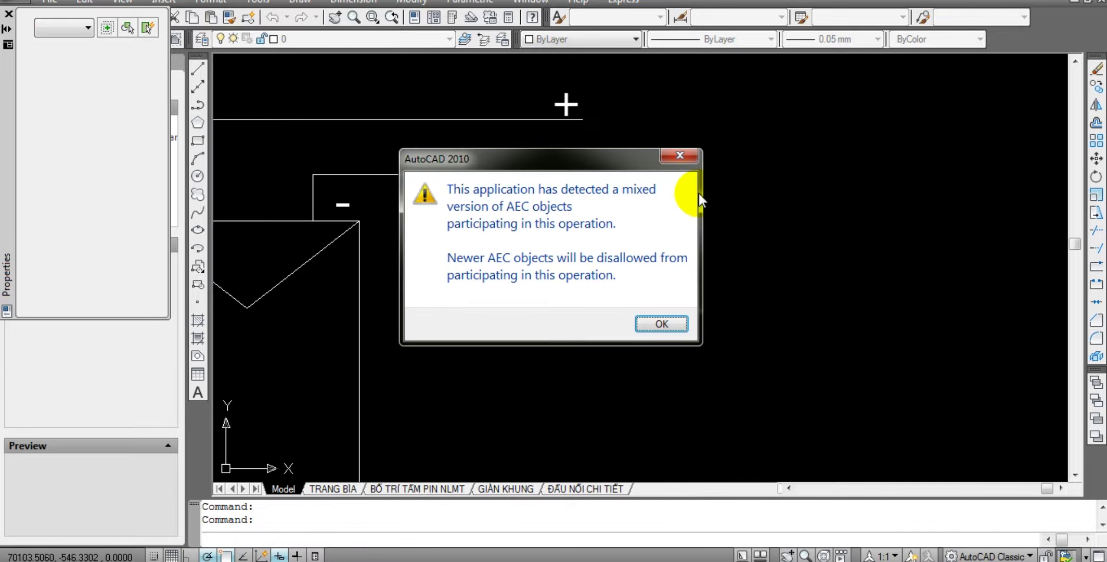
click(663, 324)
key(Escape)
Select both box cells and pan the box up beside the lead ends.
key(Escape)
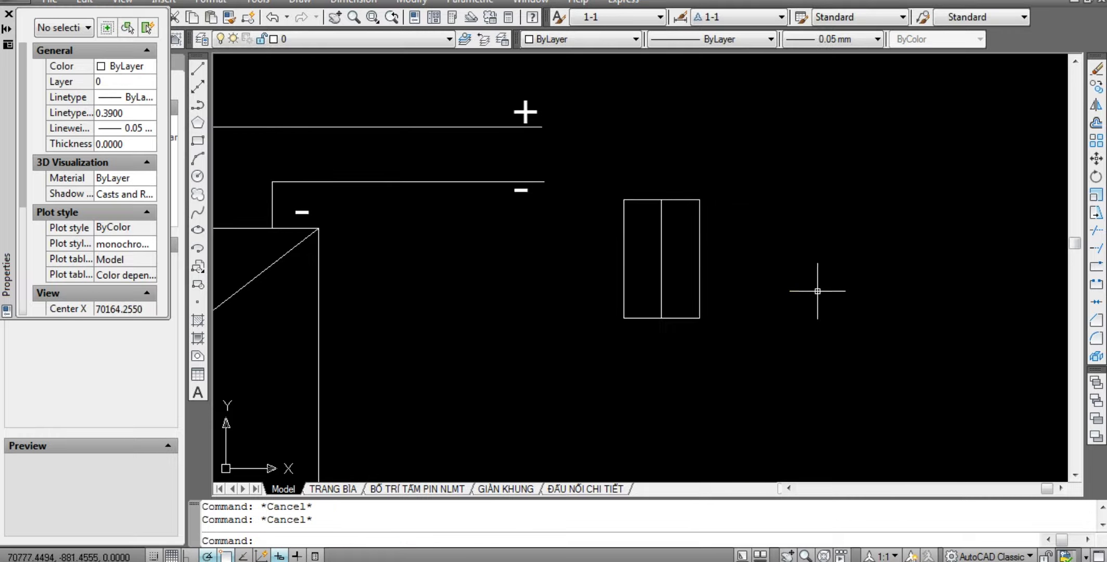
click(697, 168)
key(Escape)
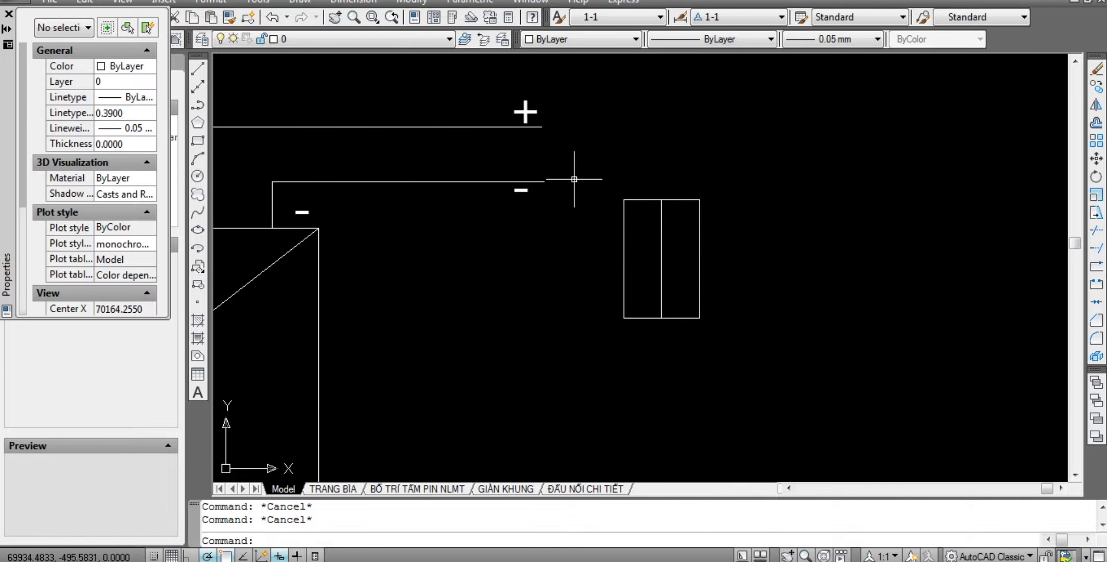
drag(575, 154, 799, 352)
click(799, 352)
key(Escape)
scroll(628, 178, up, 3)
scroll(655, 222, down, 5)
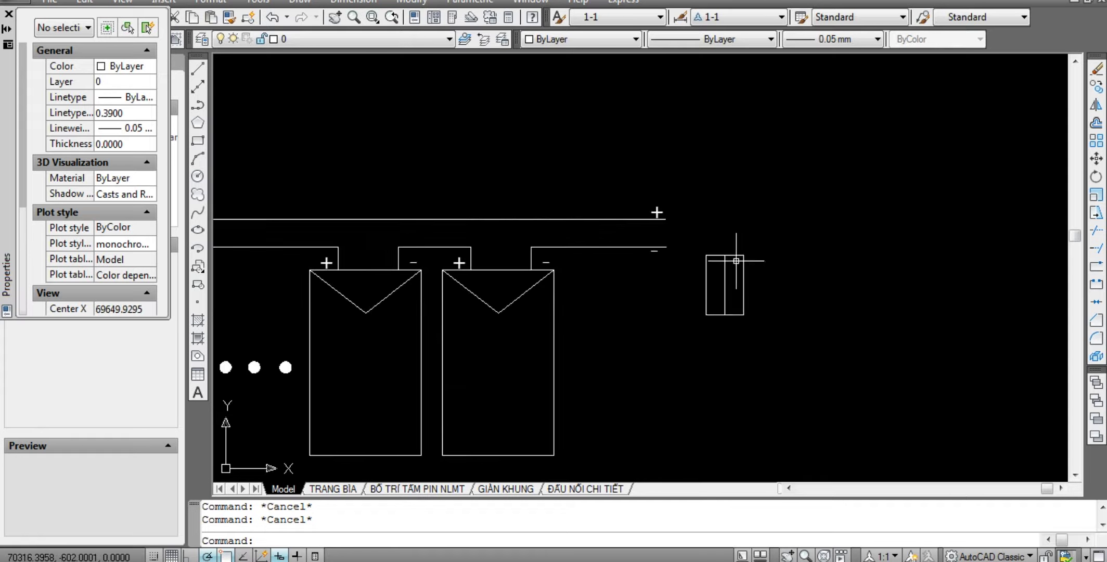
scroll(718, 276, up, 4)
middle_drag(728, 255, 675, 197)
Copy the upper lead's + label, dismissing the AEC warning.
click(635, 168)
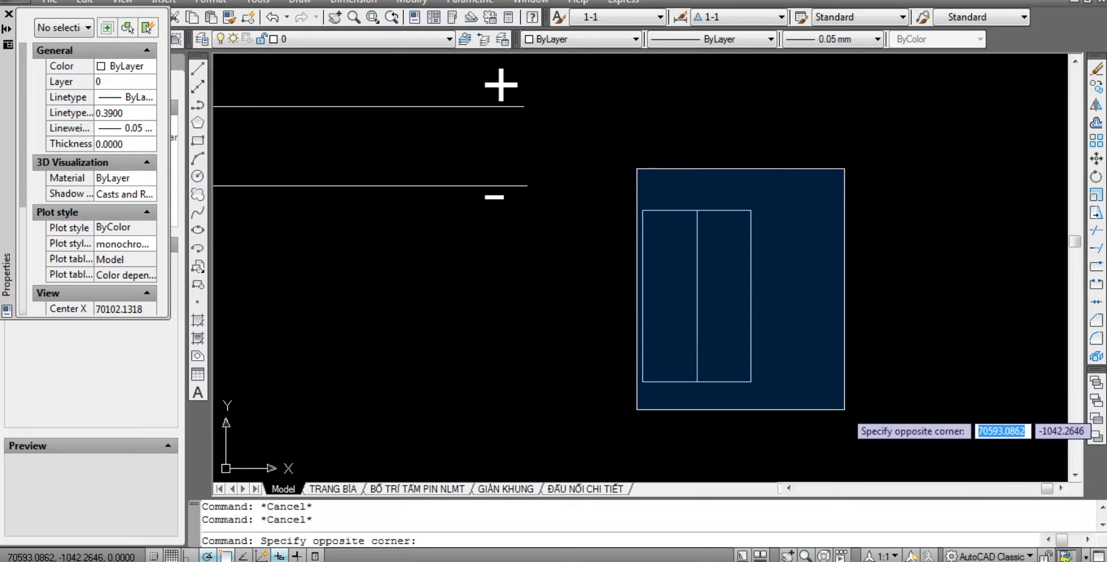
key(Escape)
scroll(706, 304, down, 2)
scroll(666, 234, up, 2)
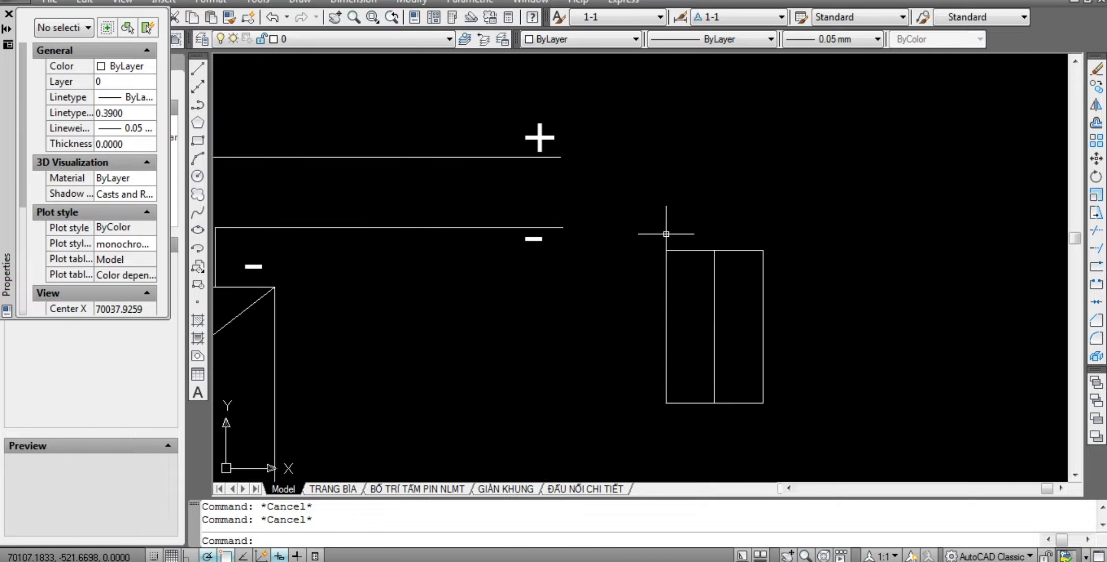
click(539, 135)
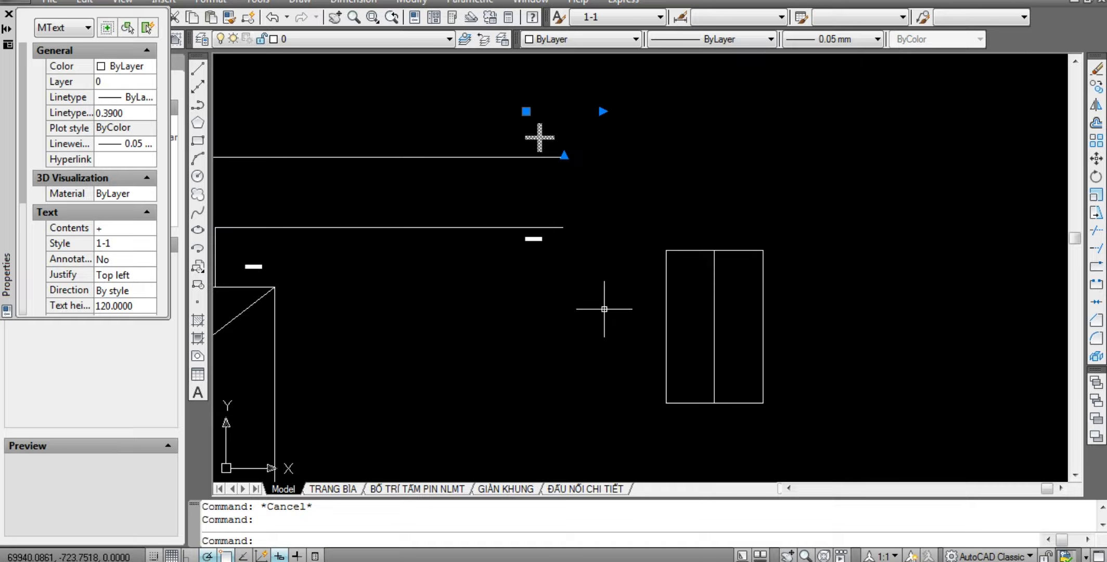
key(ctrl+c)
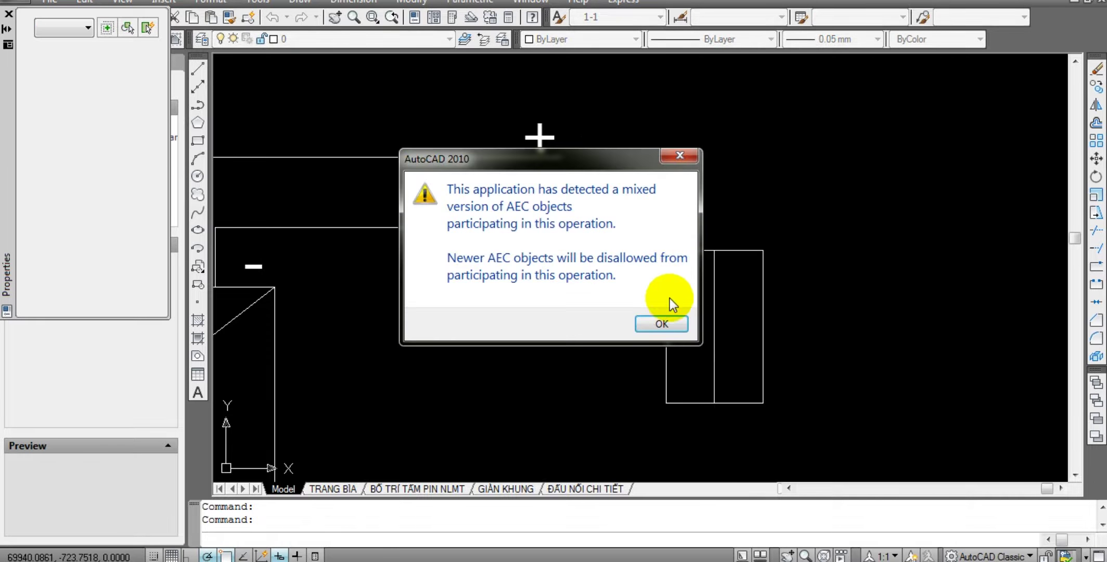
click(662, 323)
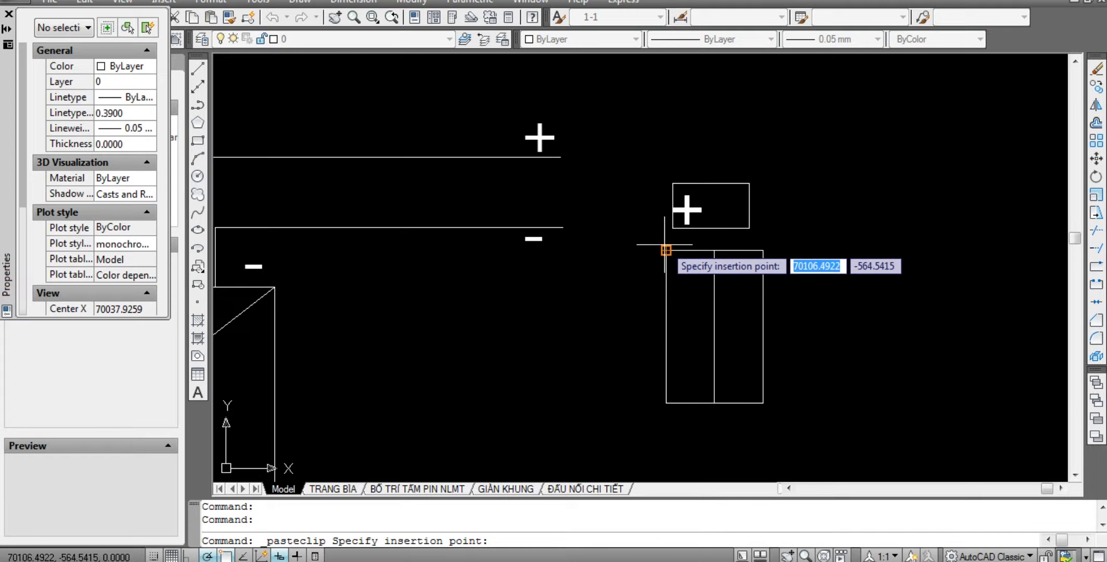
key(Escape)
key(Escape)
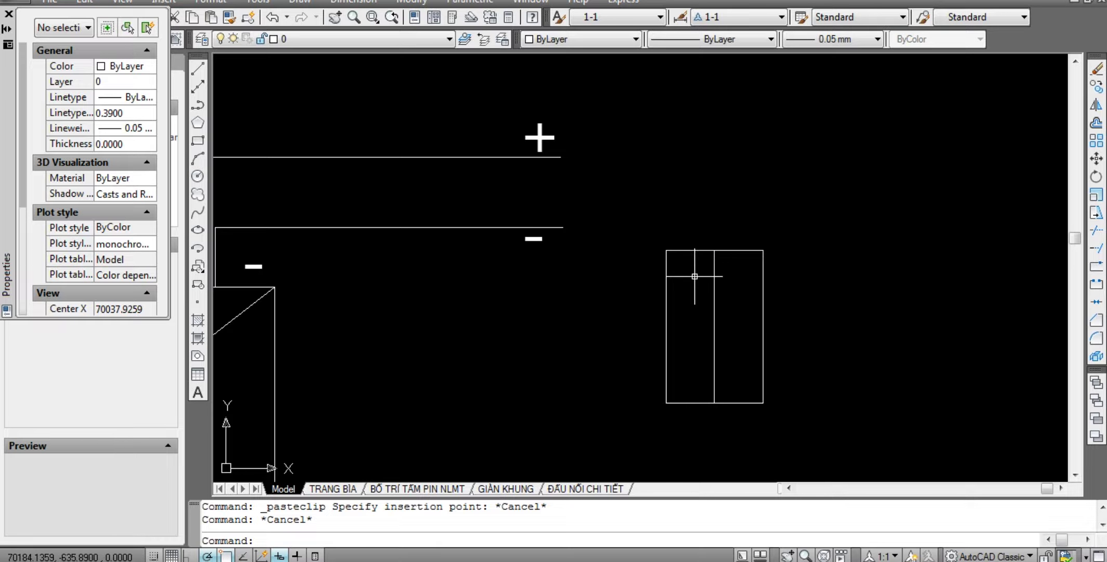
Paste the + label into the box's left cell and open it for editing.
click(538, 131)
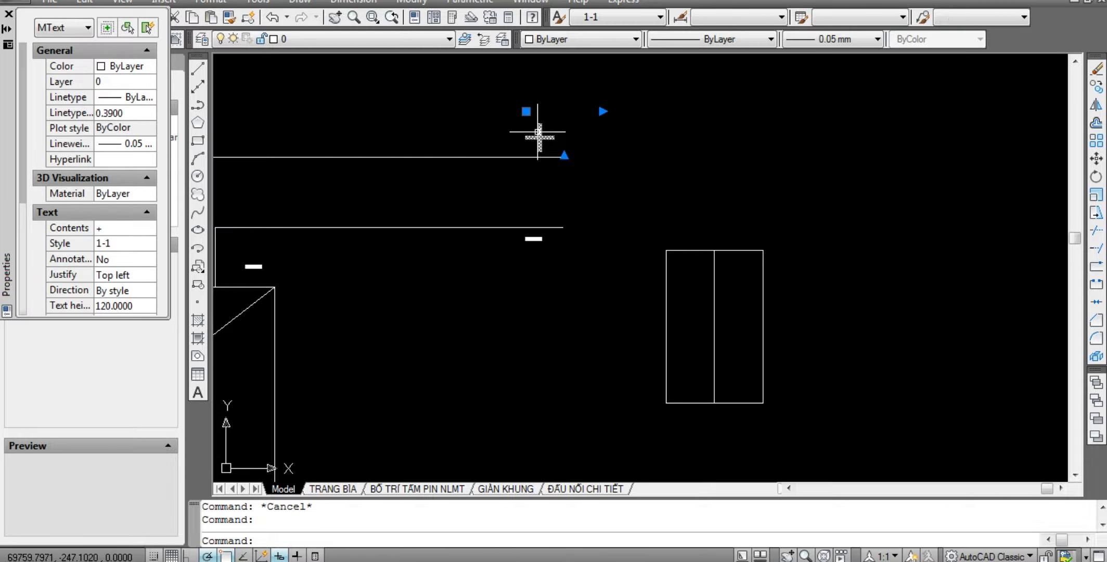
key(ctrl+c)
click(663, 323)
key(ctrl+v)
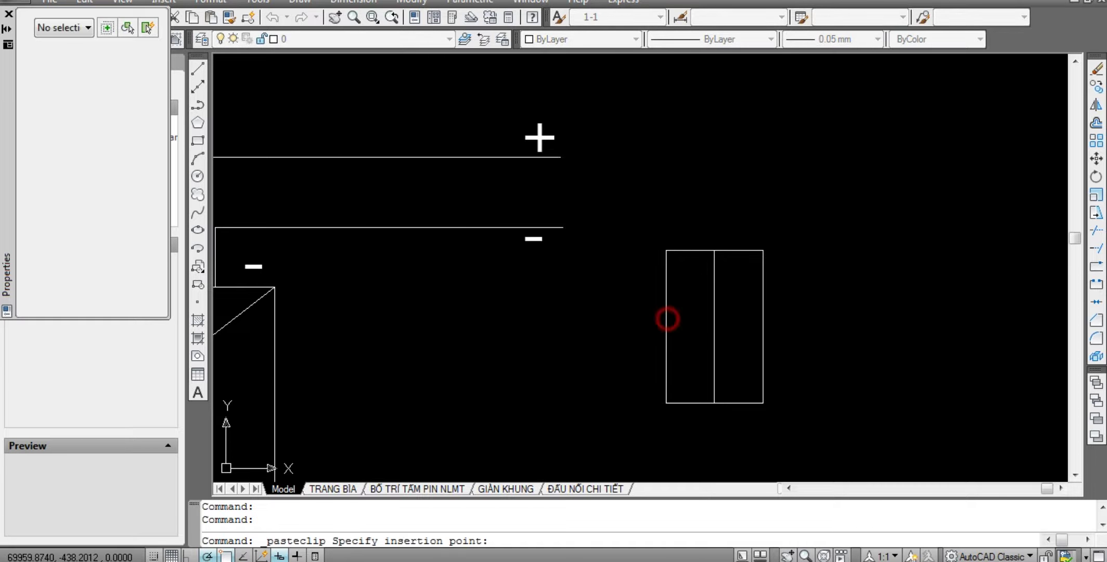
scroll(665, 318, up, 3)
click(664, 359)
key(Escape)
key(Escape)
scroll(652, 279, down, 4)
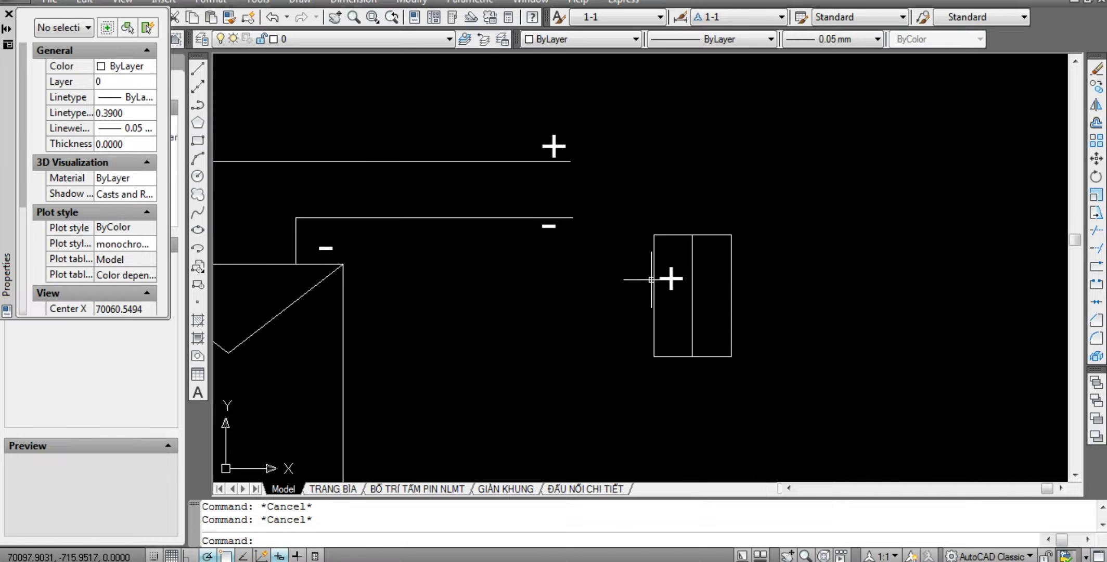
double_click(672, 278)
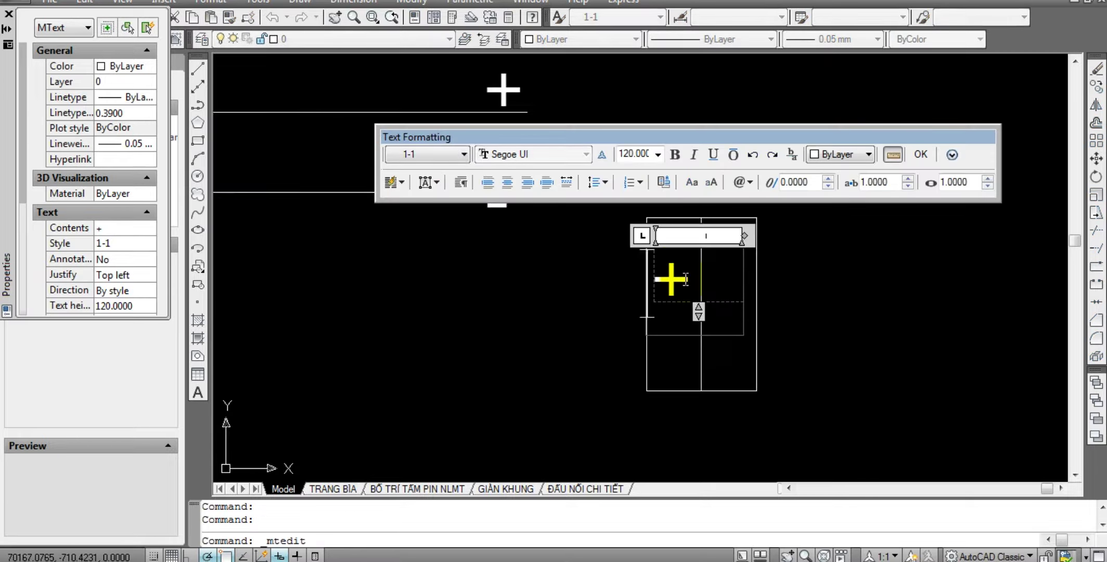
Change the two-cell box label from '+' to '+/-', then reopen and close the editor.
click(656, 280)
text(/-)
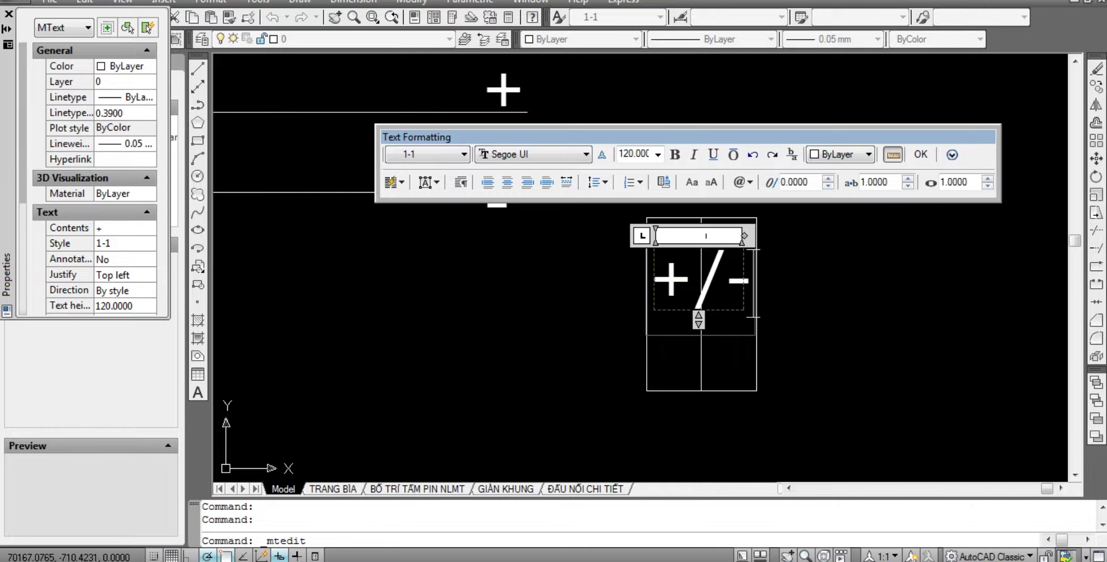
click(770, 213)
click(670, 279)
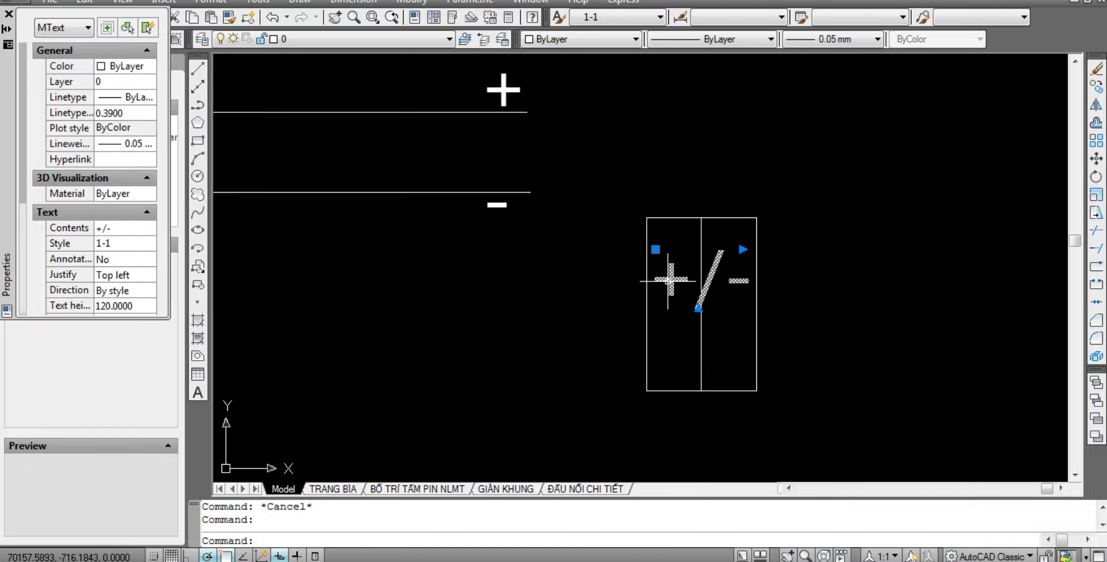
double_click(670, 279)
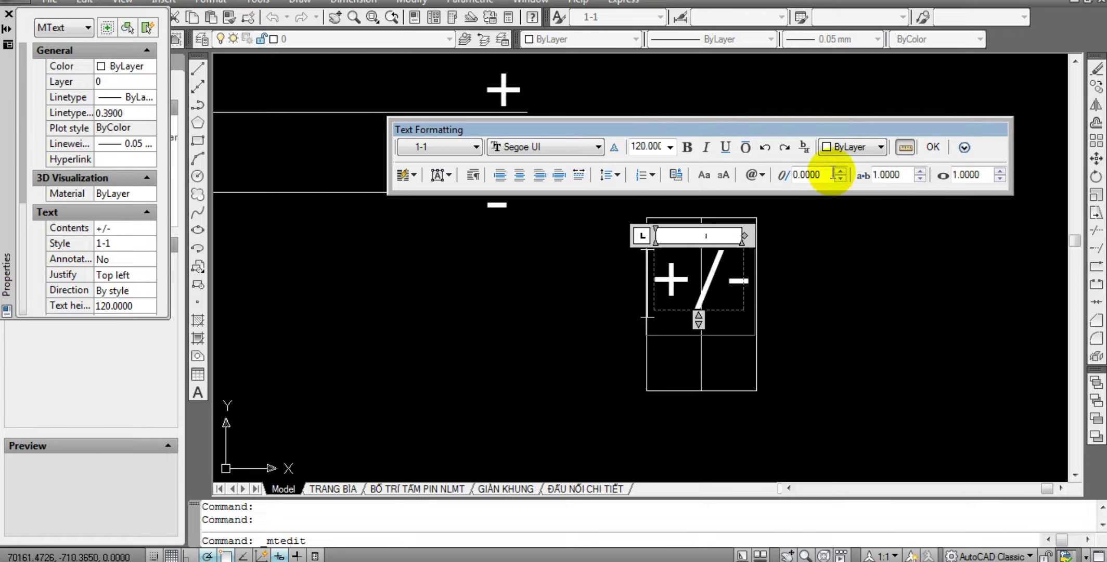
click(932, 148)
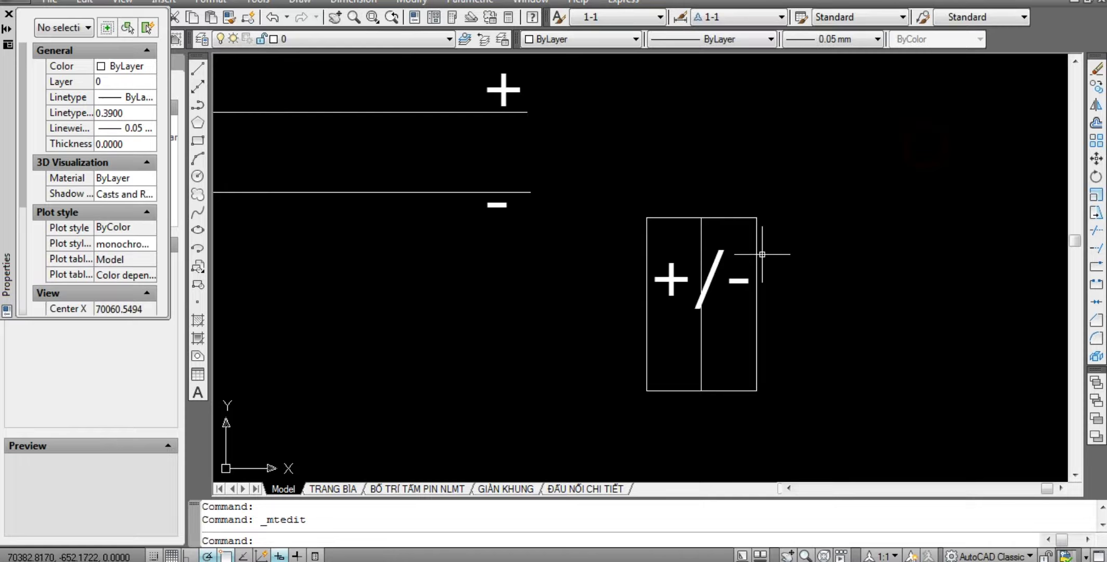
click(669, 275)
Erase the '+/-' label from the box.
text(e)
key(Return)
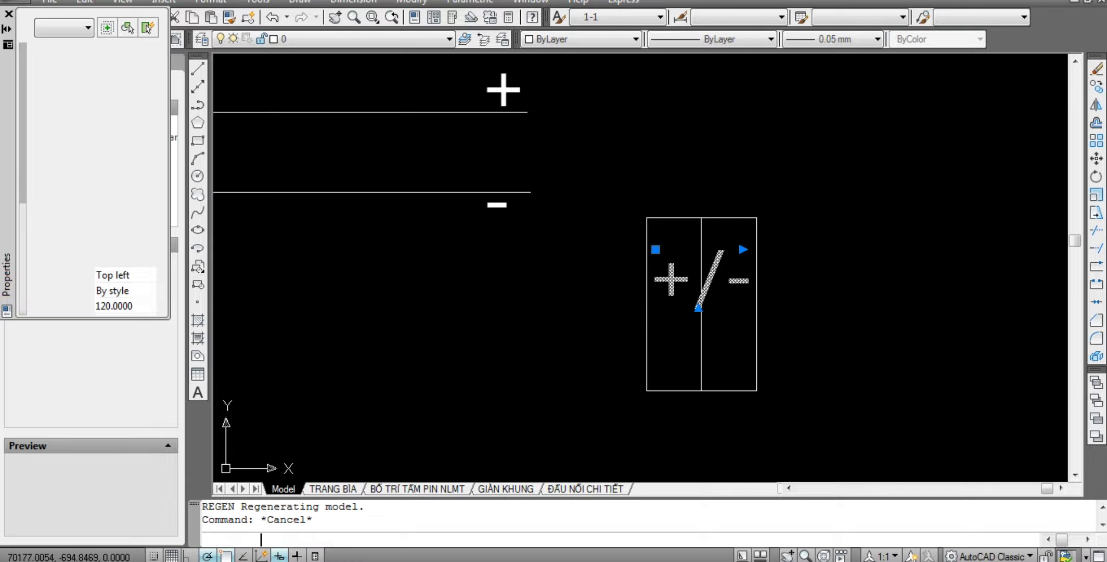
key(Delete)
key(Escape)
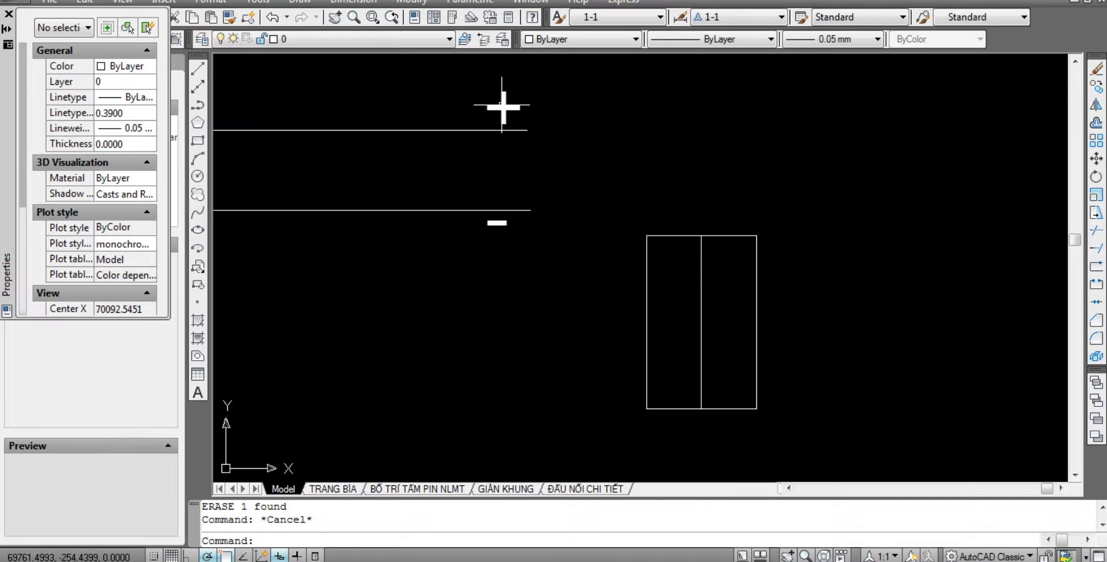
Extend the + lead horizontally right, then down to the top of the box.
text(l)
key(Return)
click(525, 142)
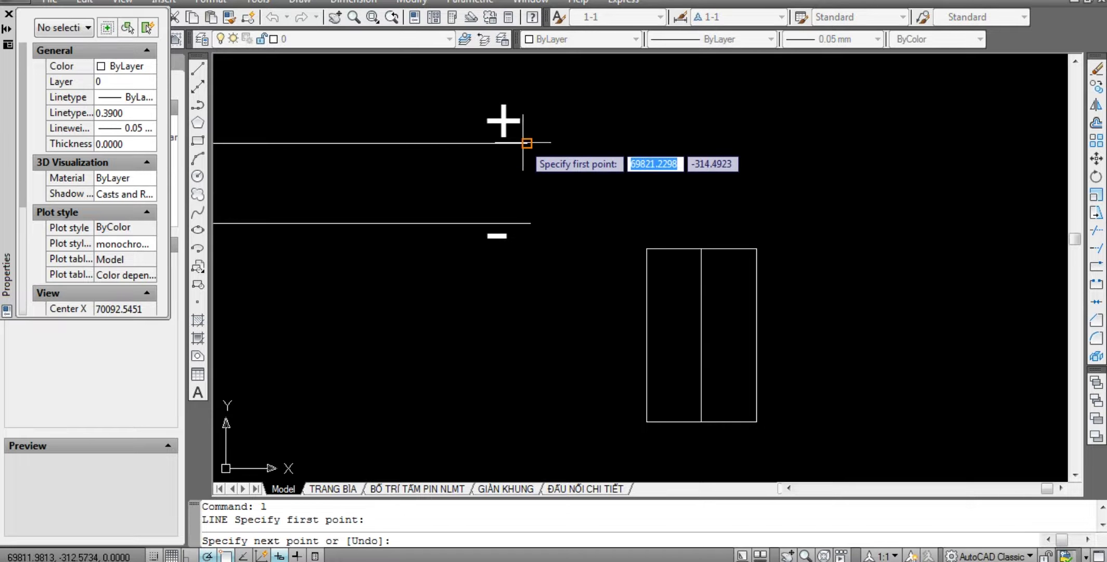
scroll(572, 172, down, 5)
scroll(648, 218, up, 2)
scroll(651, 229, up, 2)
scroll(667, 192, up, 4)
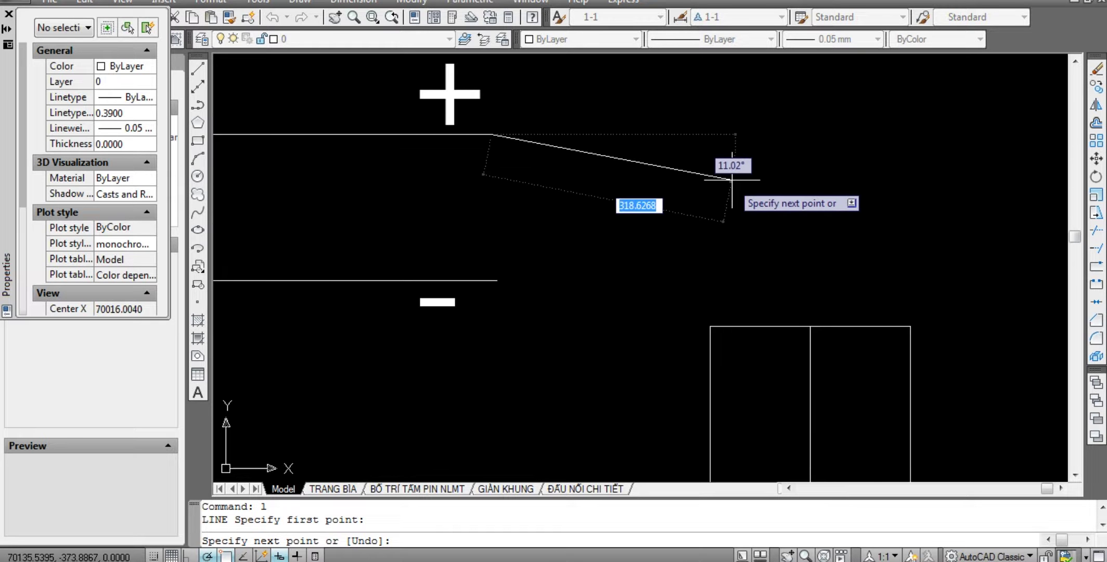
click(861, 135)
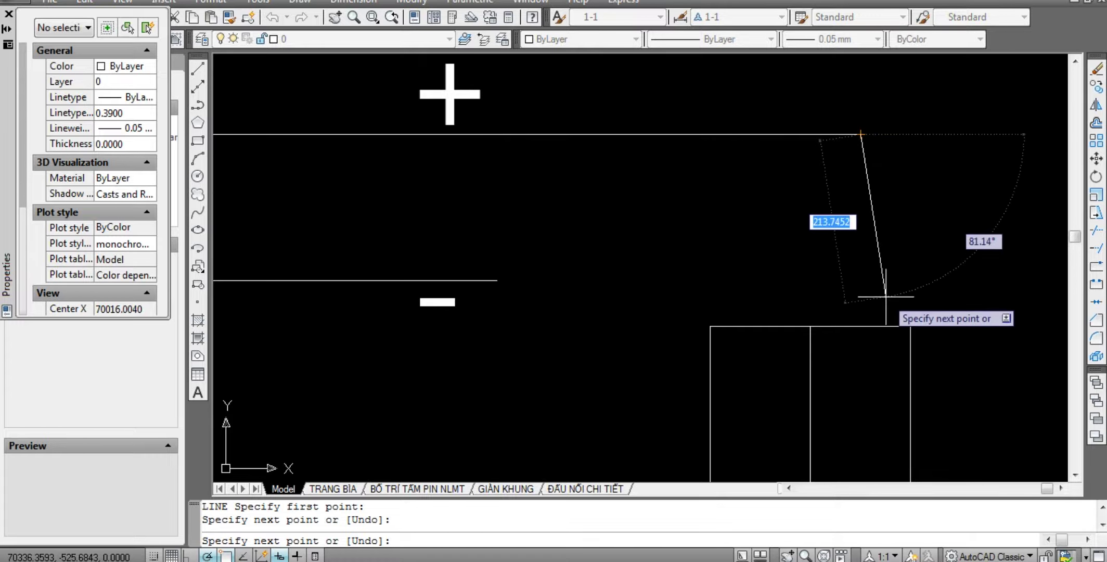
click(861, 327)
key(Escape)
key(Escape)
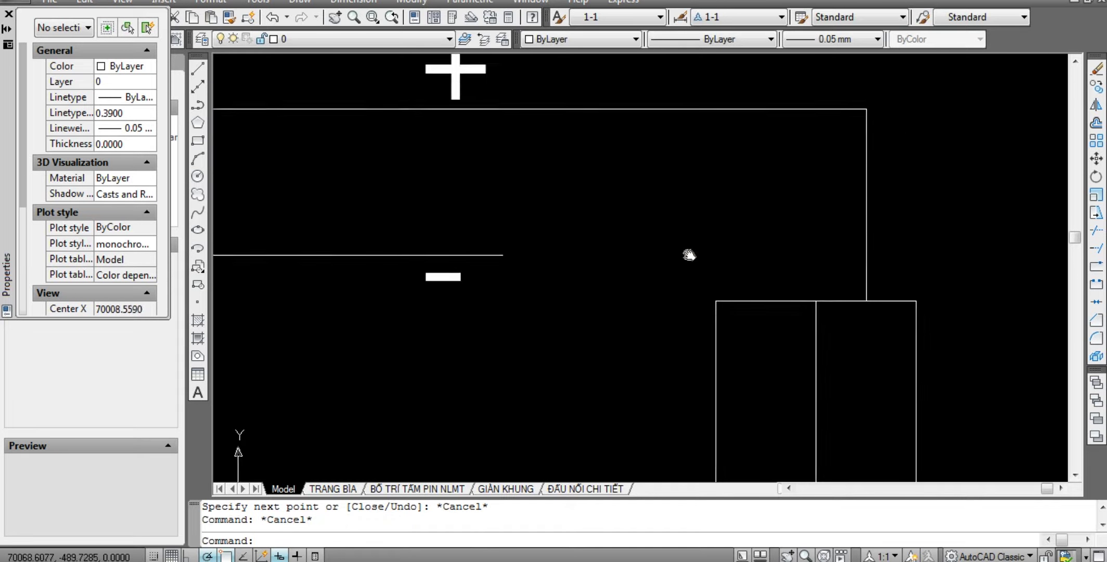
scroll(682, 229, up, 2)
Draw a vertical riser line up from the box top.
text(l)
key(Return)
click(800, 334)
click(799, 156)
key(Escape)
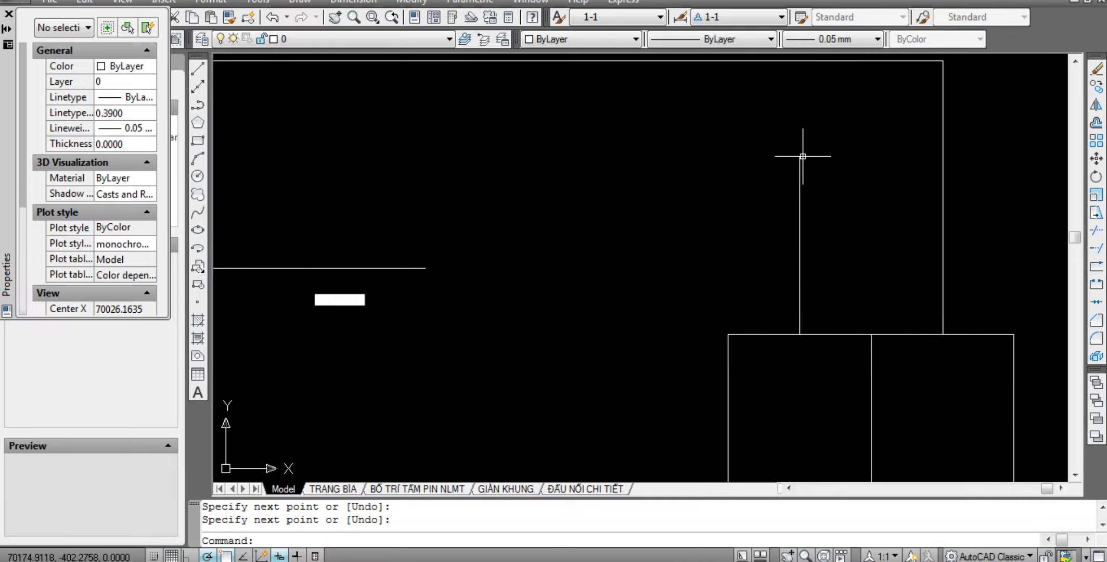
middle_drag(806, 153, 801, 102)
Fillet the – lead to the vertical riser so it bends down into the box.
text(f)
key(Return)
click(399, 214)
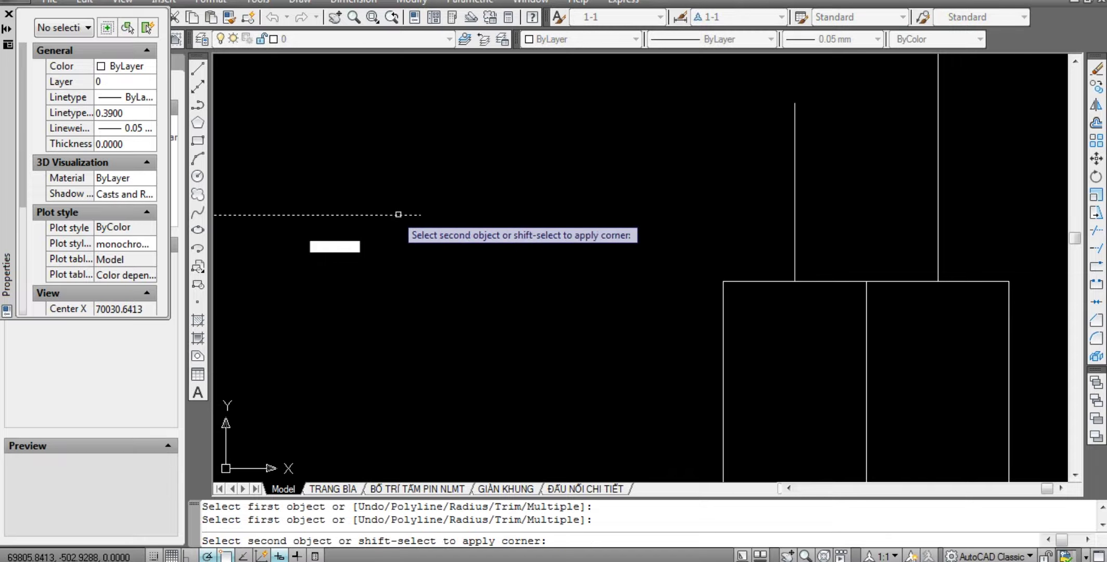
click(795, 237)
key(Escape)
key(Escape)
scroll(739, 317, down, 5)
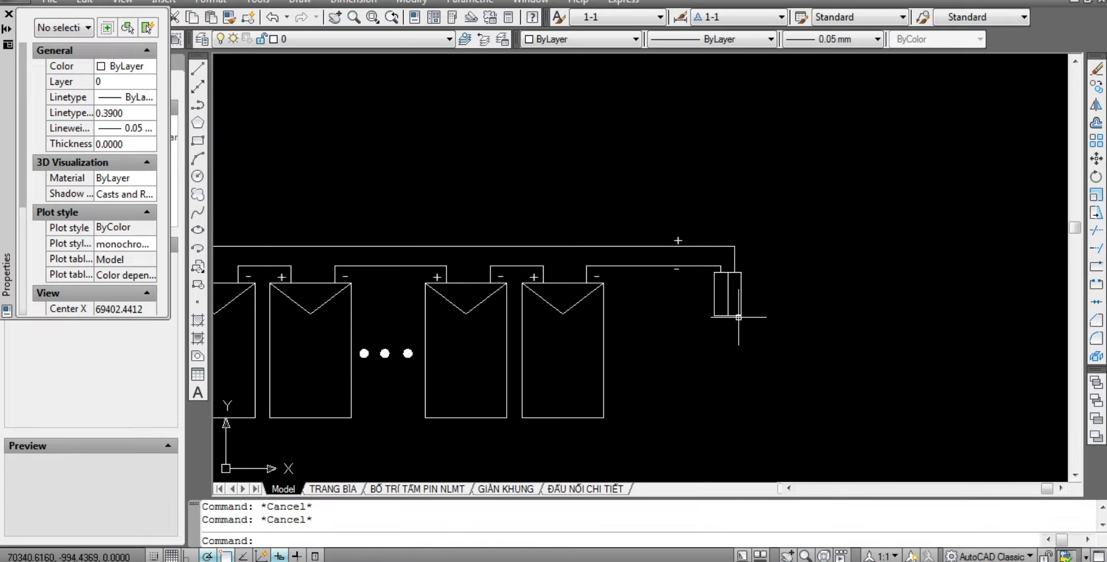
middle_drag(773, 346, 861, 256)
scroll(848, 255, down, 2)
scroll(833, 259, up, 1)
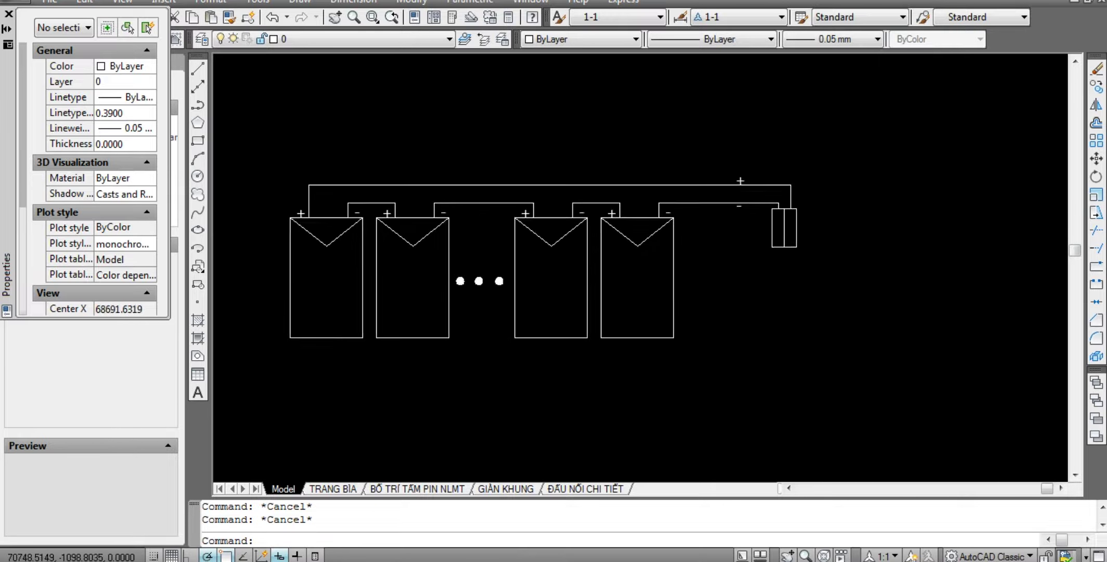
scroll(830, 282, up, 3)
scroll(830, 282, up, 3)
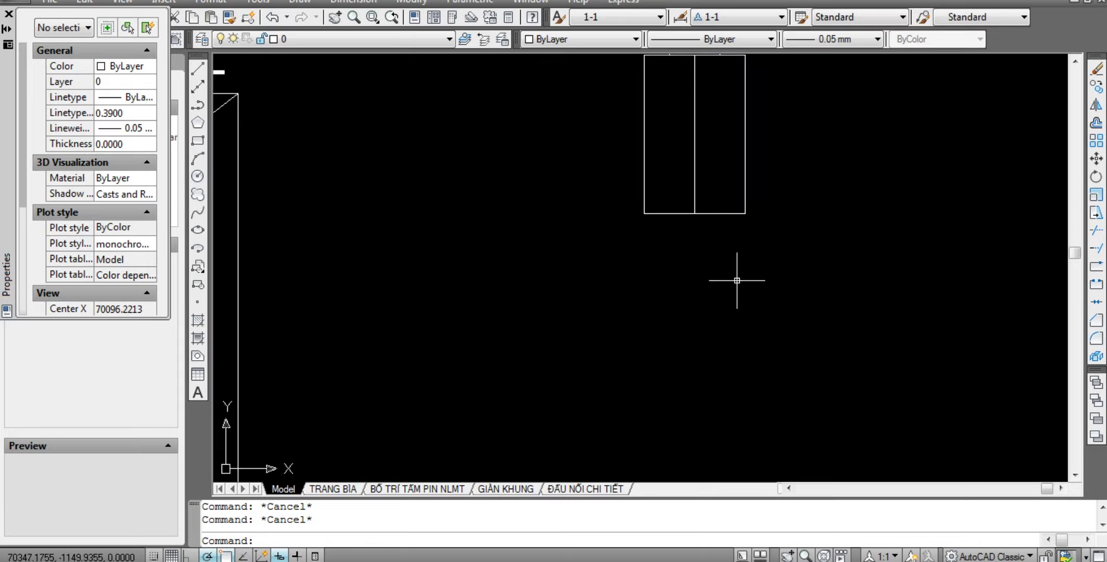
Draw a trial outline below the box's bottom edge, then erase the misplaced lines.
text(l)
key(Return)
click(670, 214)
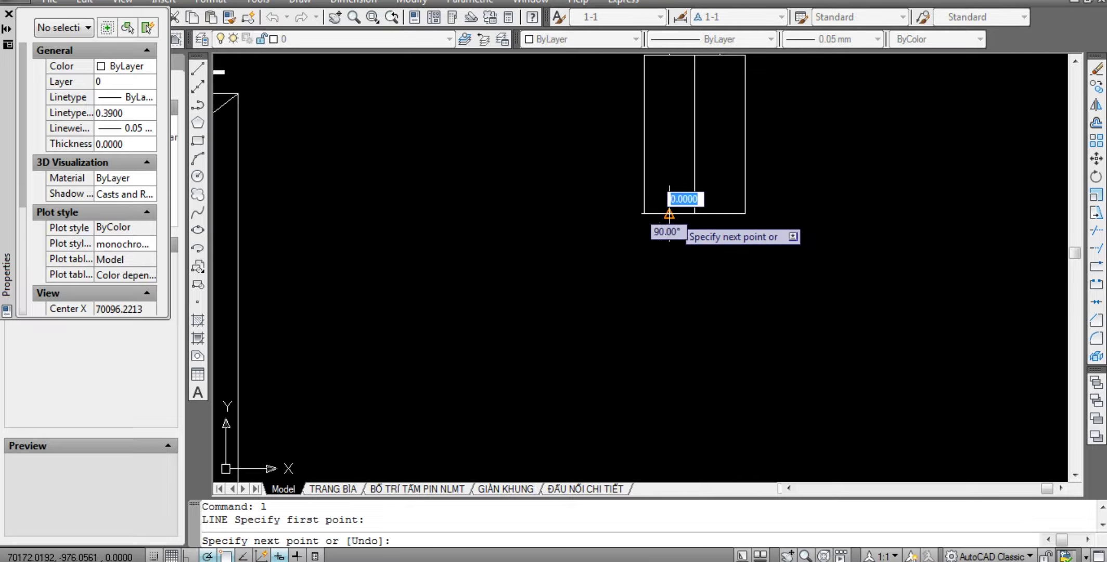
scroll(674, 215, up, 2)
click(665, 253)
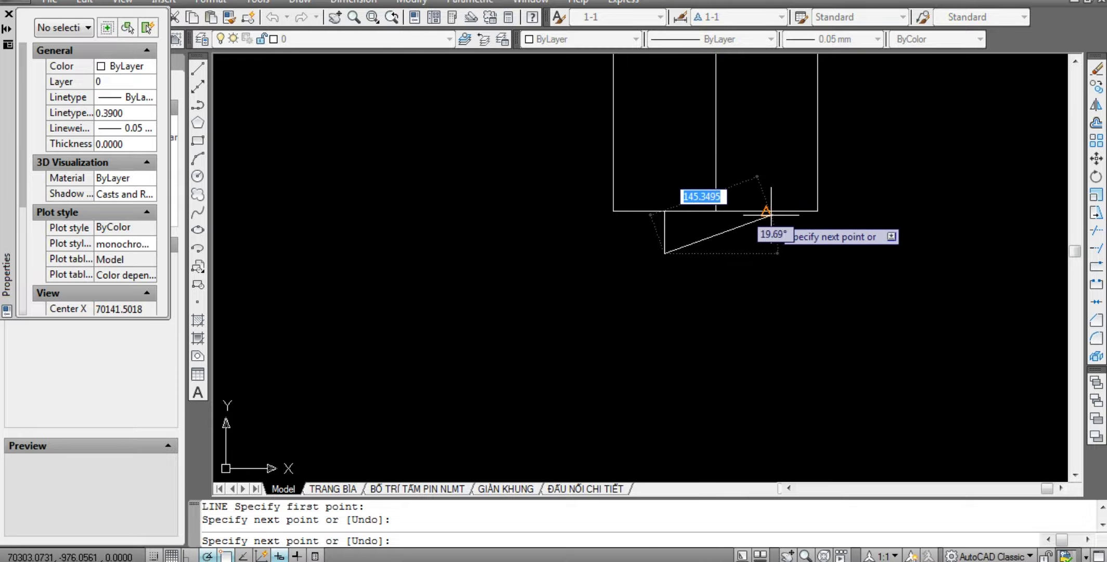
click(772, 253)
key(Escape)
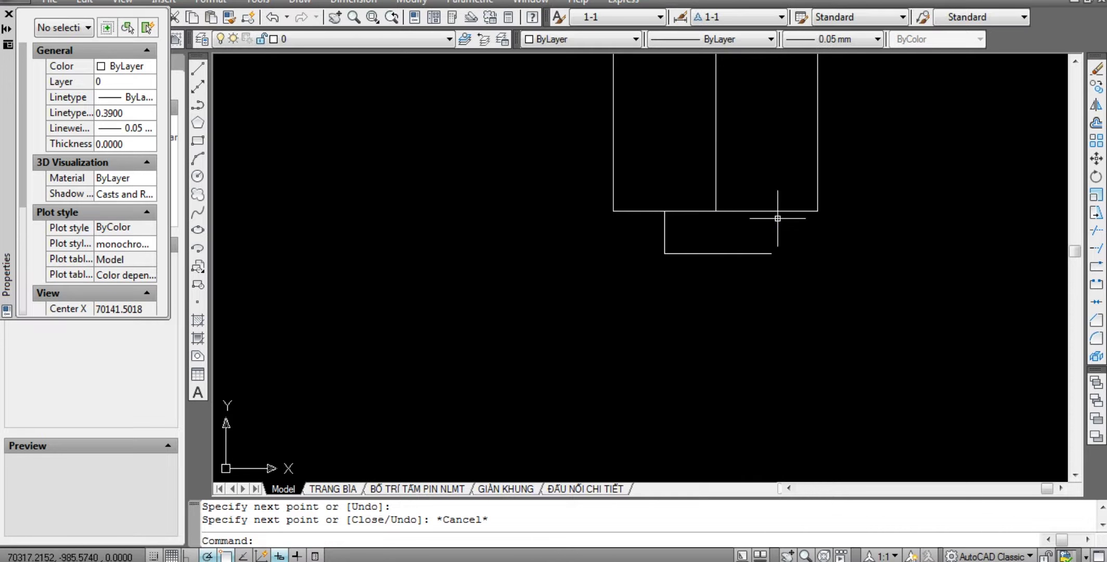
drag(722, 245, 628, 267)
text(e)
key(Return)
key(Escape)
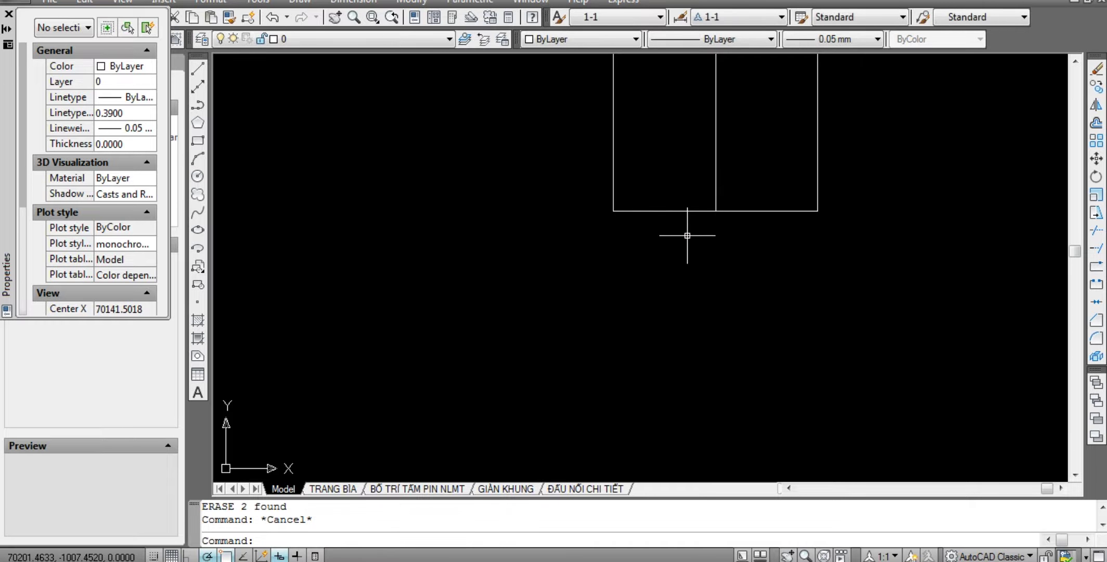
Draw a short drop from the box bottom with a horizontal bar running left.
text(l)
key(Return)
click(766, 211)
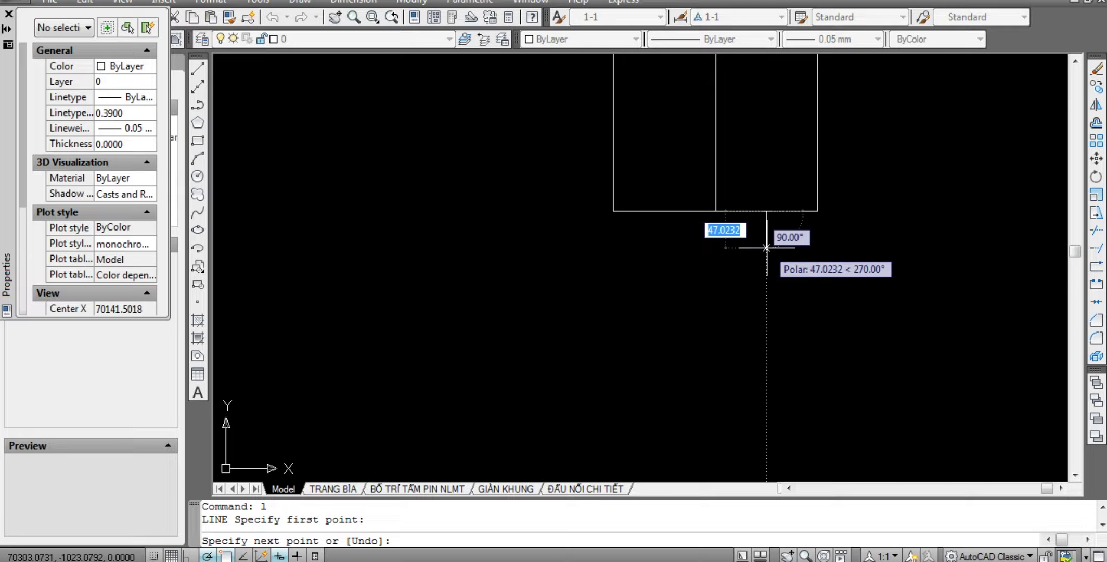
click(767, 248)
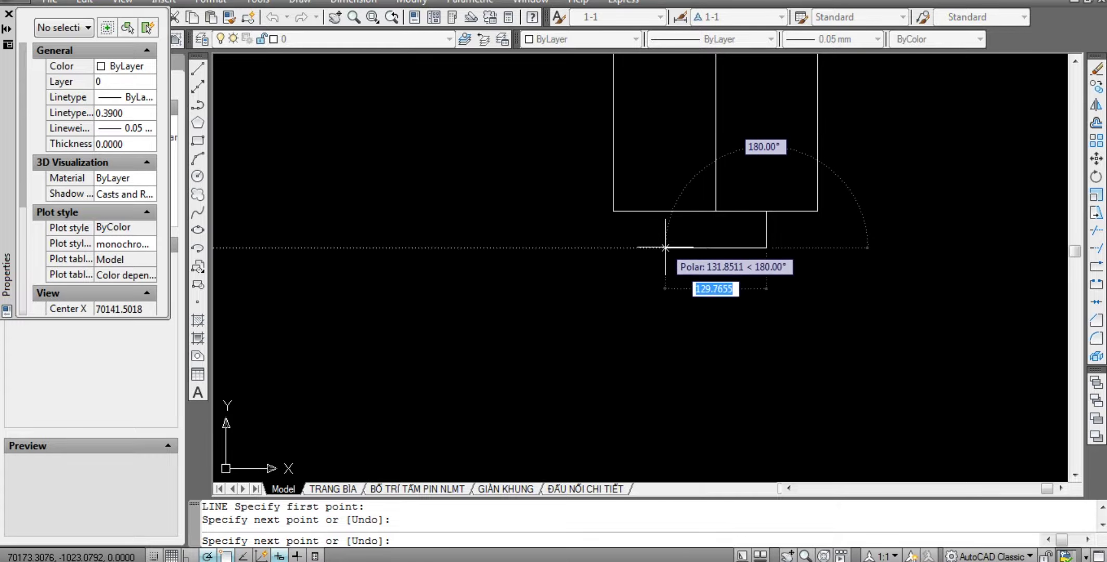
click(614, 248)
key(Escape)
key(Escape)
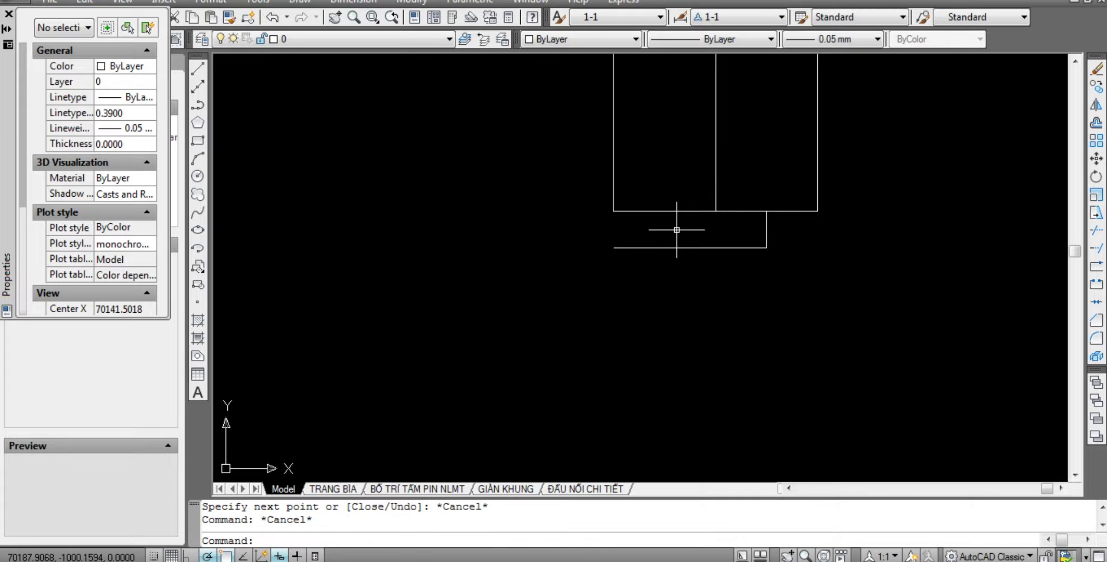
Draw a vertical line from the box bottom down past the horizontal bar.
text(l)
key(Return)
click(674, 211)
click(674, 270)
key(Escape)
key(Escape)
scroll(657, 253, up, 3)
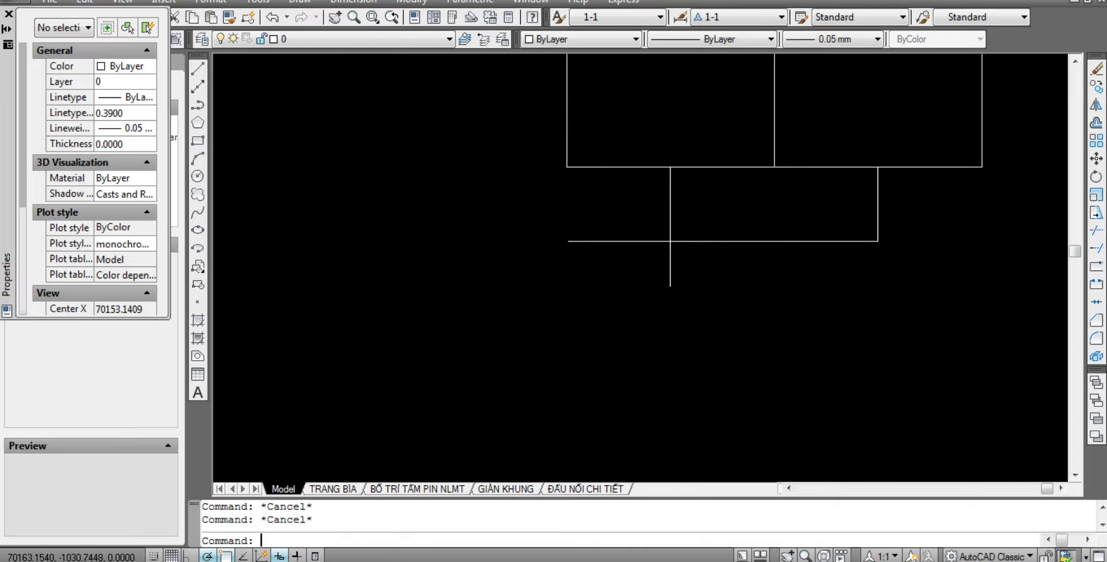
scroll(657, 254, up, 2)
Fillet the vertical and horizontal lines into a clean terminal corner.
text(f)
key(Return)
click(676, 213)
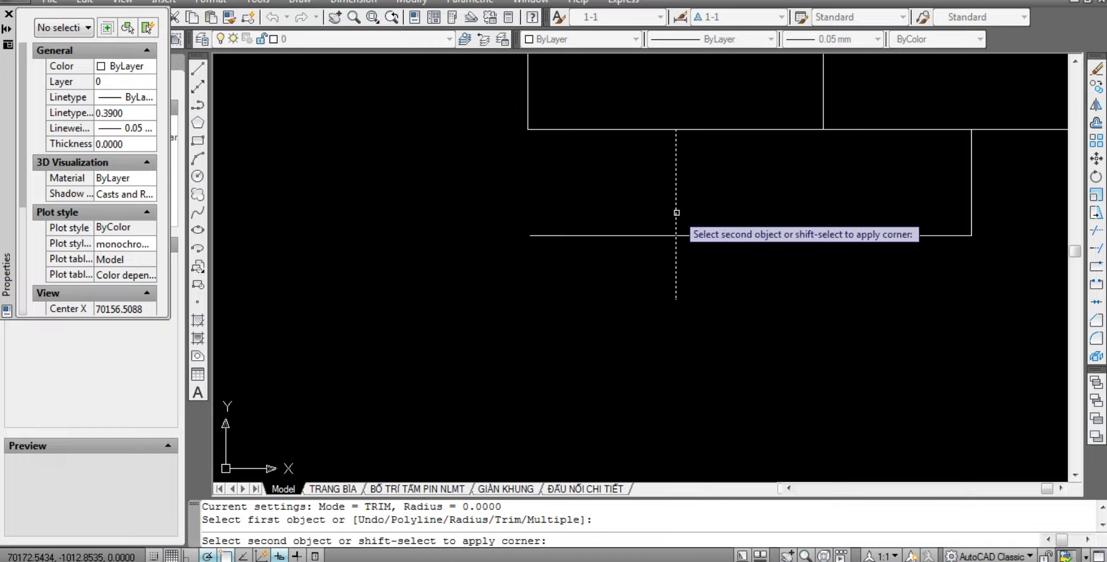
click(705, 230)
scroll(633, 297, down, 3)
key(Escape)
key(Escape)
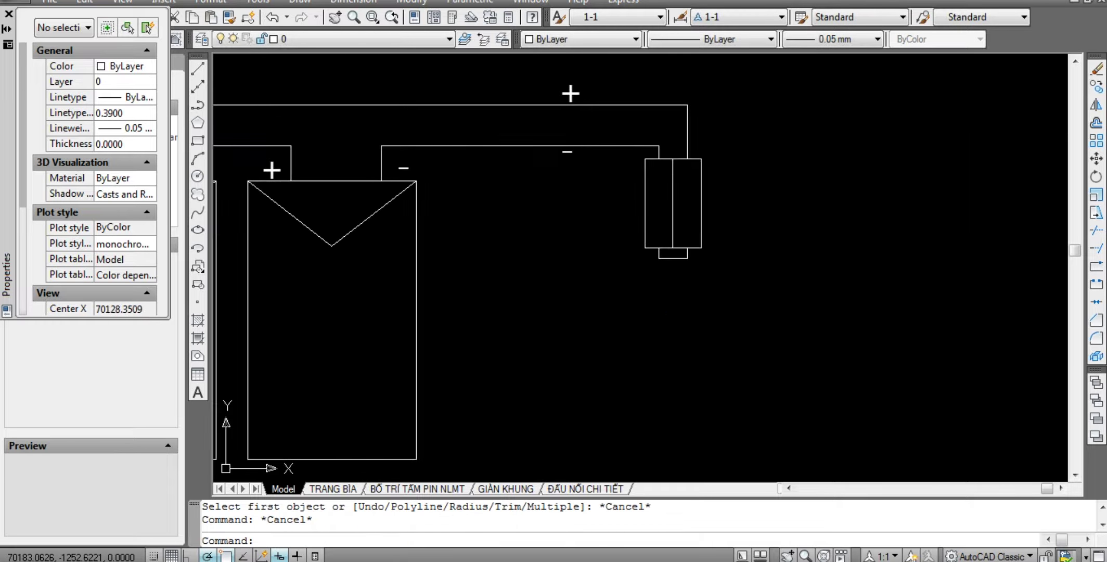
scroll(666, 250, up, 2)
Start a line at the terminal's bottom midpoint, then cancel it.
text(l)
key(Return)
click(666, 241)
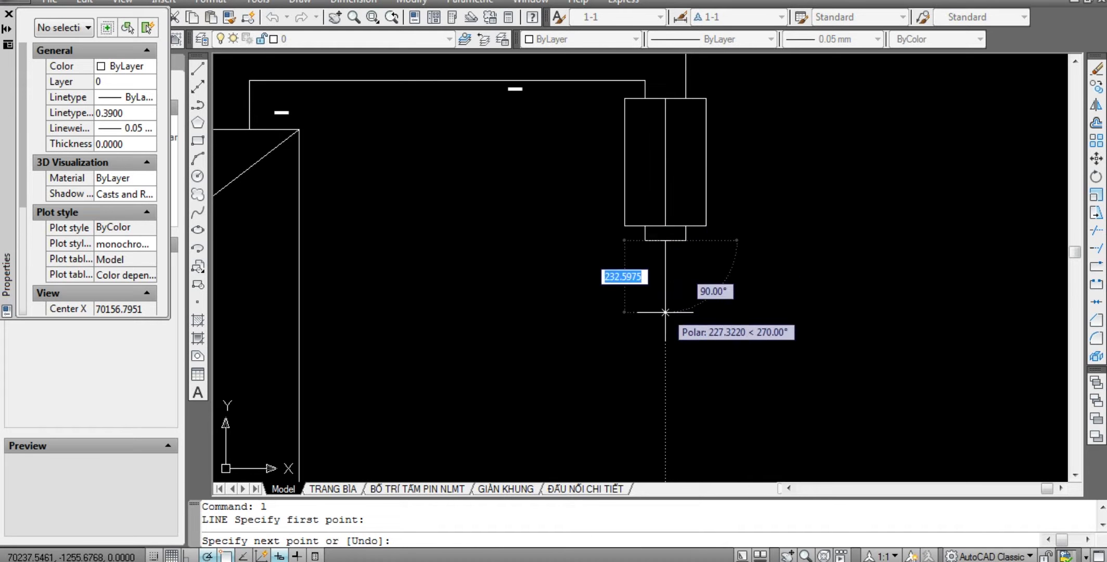
scroll(666, 359, down, 4)
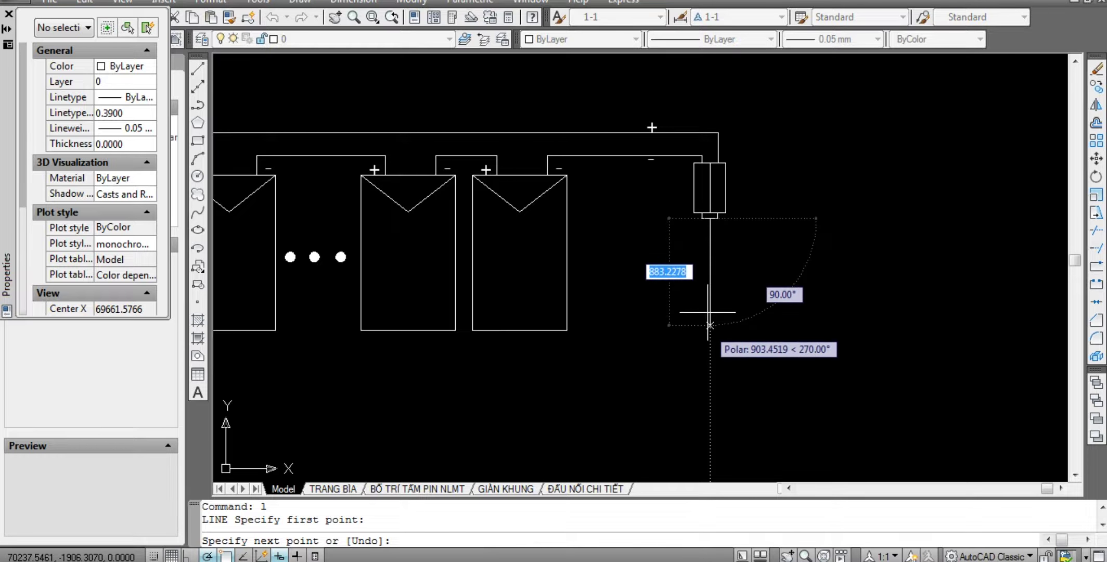
scroll(707, 312, up, 4)
key(Escape)
Draw the first ground bar below the wire end; a move attempt is cancelled.
text(l)
key(Return)
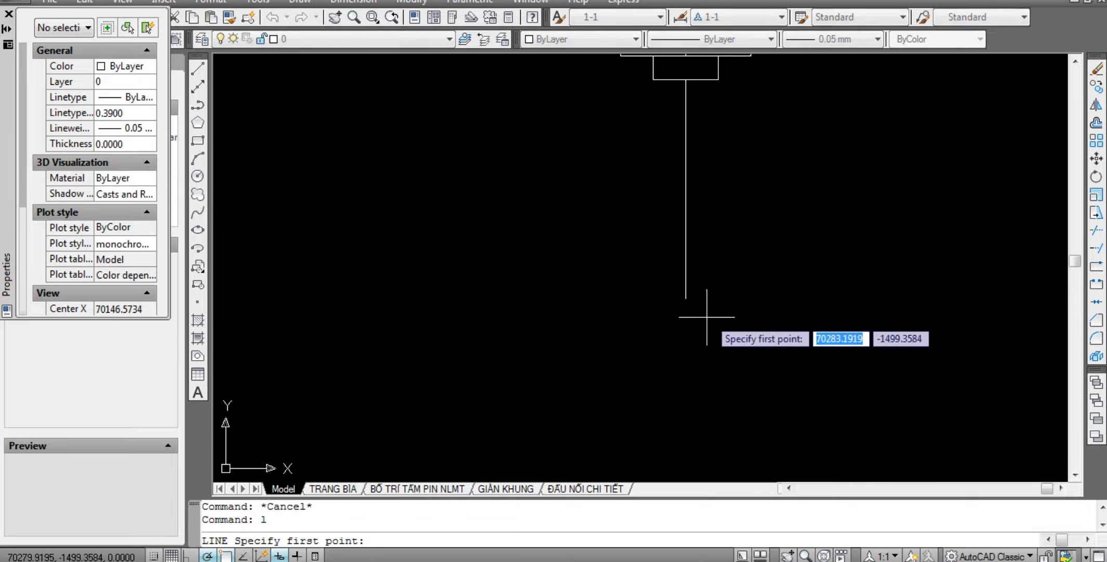
click(650, 299)
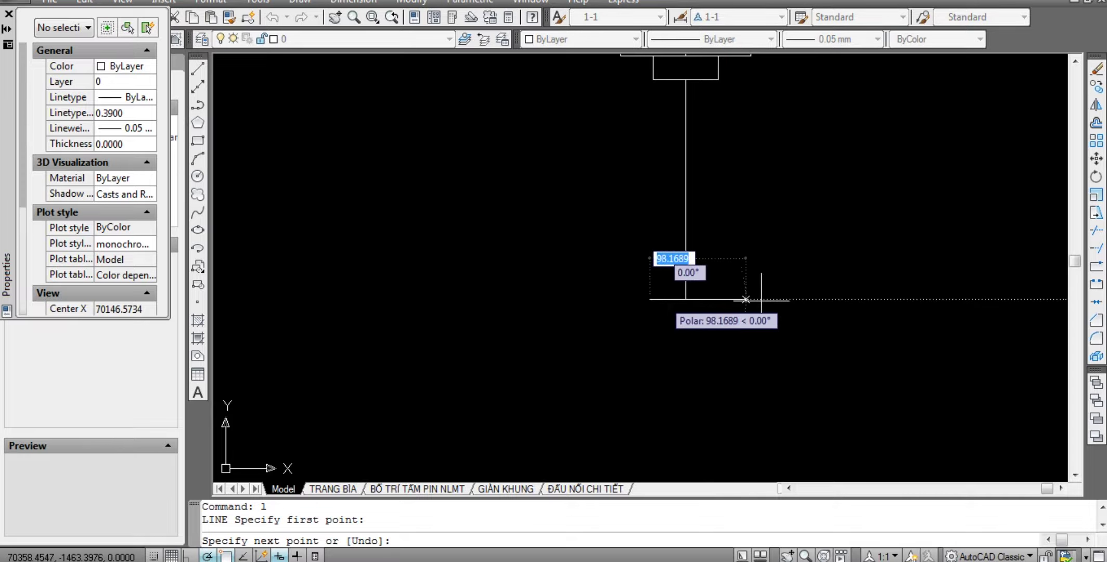
click(726, 299)
key(Escape)
key(Escape)
scroll(684, 302, up, 5)
click(806, 342)
click(757, 249)
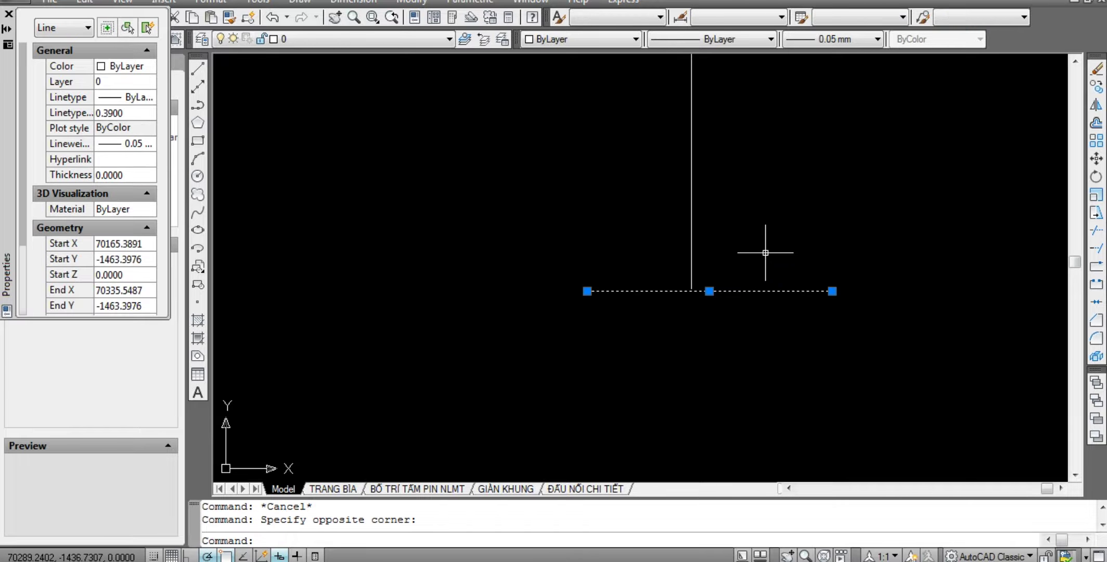
text(m)
key(Return)
click(709, 291)
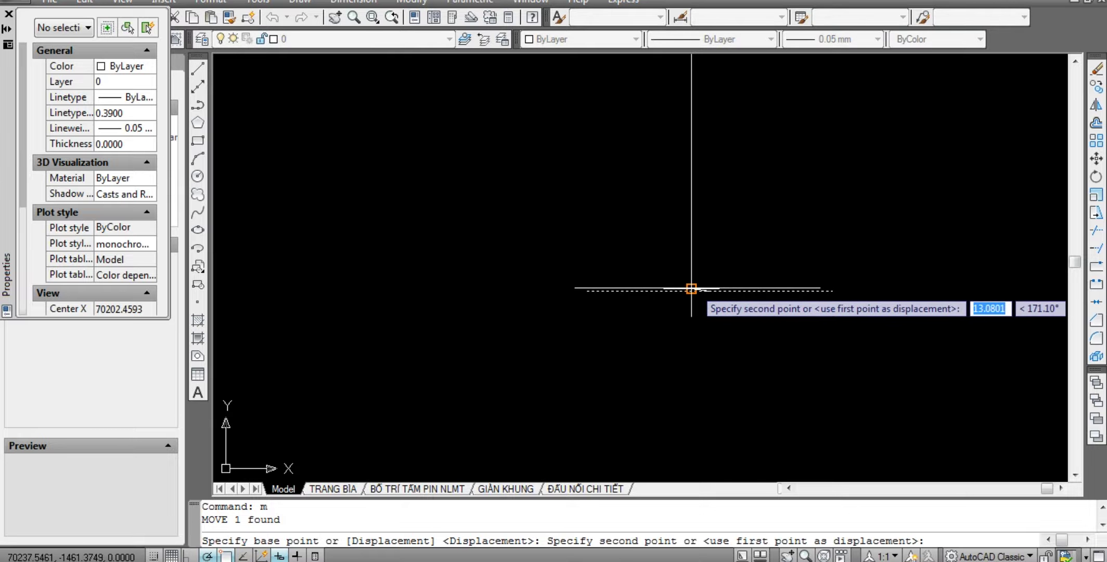
key(Escape)
Draw the second ground bar below the first.
key(Return)
click(619, 334)
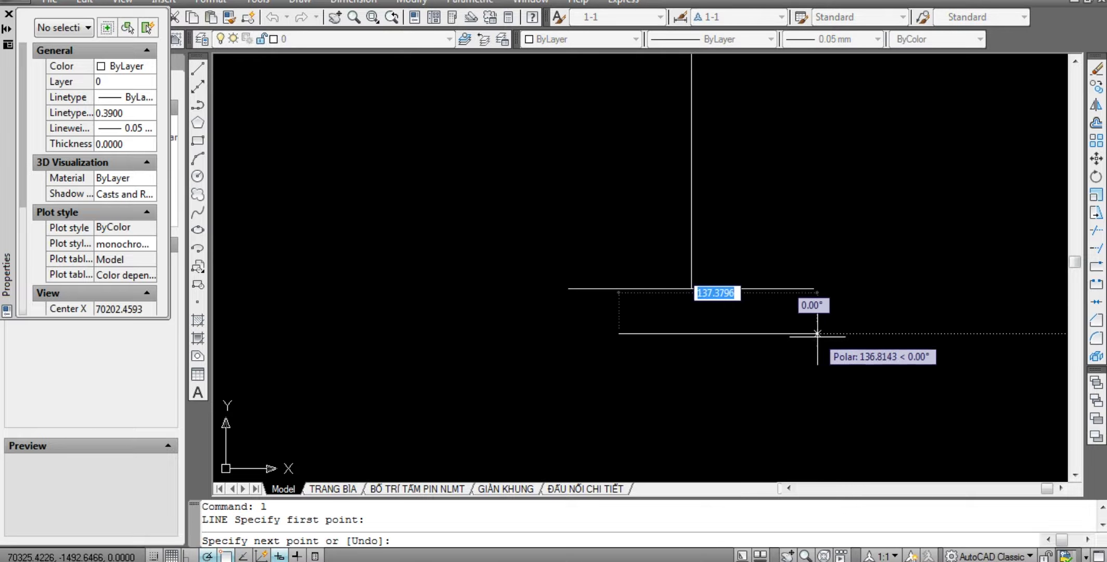
click(765, 334)
key(Escape)
Draw the shortest third ground bar at the bottom of the symbol.
text(l)
key(Return)
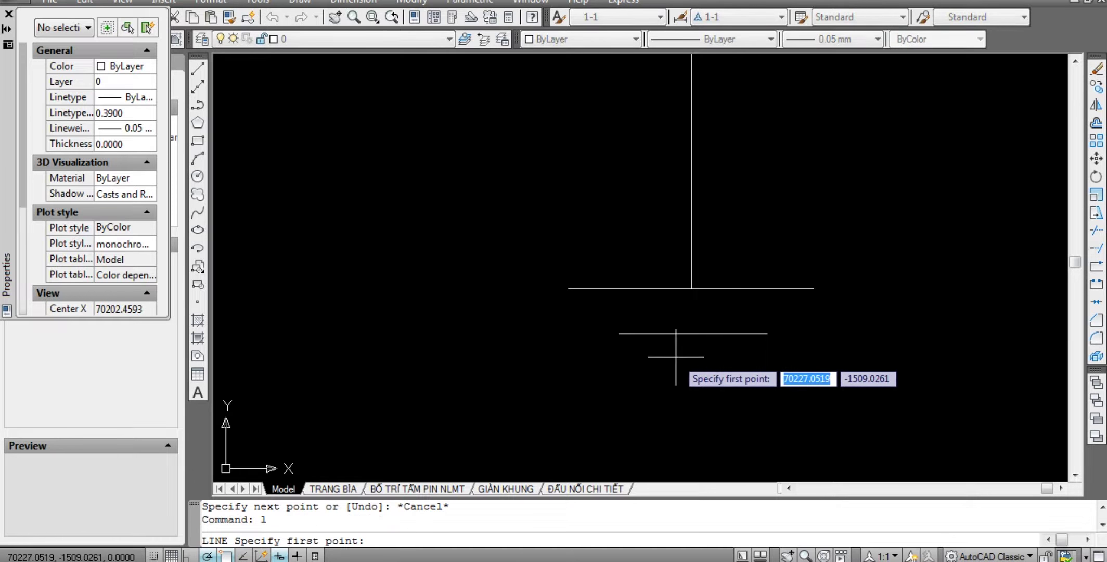
click(671, 366)
click(726, 366)
key(Escape)
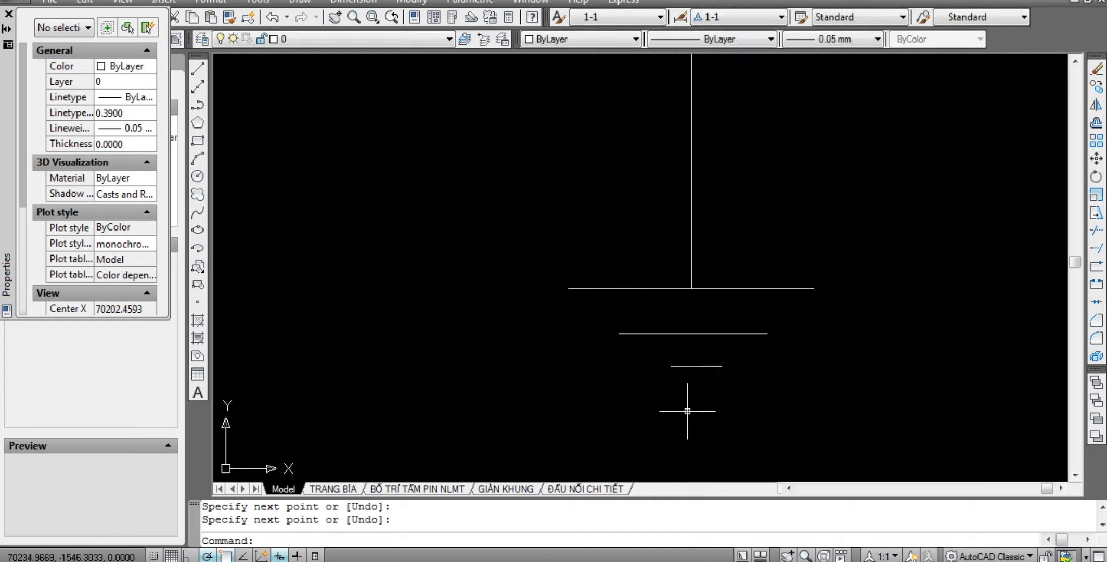
scroll(828, 426, down, 3)
middle_drag(828, 426, 828, 302)
scroll(810, 350, down, 4)
scroll(810, 350, up, 2)
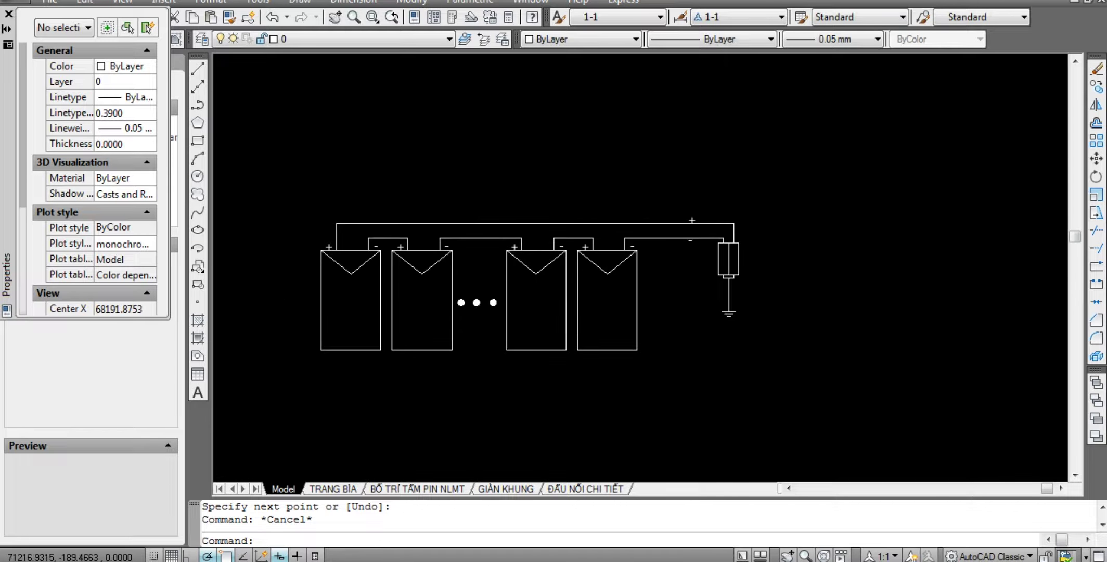
scroll(739, 232, up, 2)
Draw the slanted switch blade from the box's top edge up to the output lead.
scroll(759, 221, up, 6)
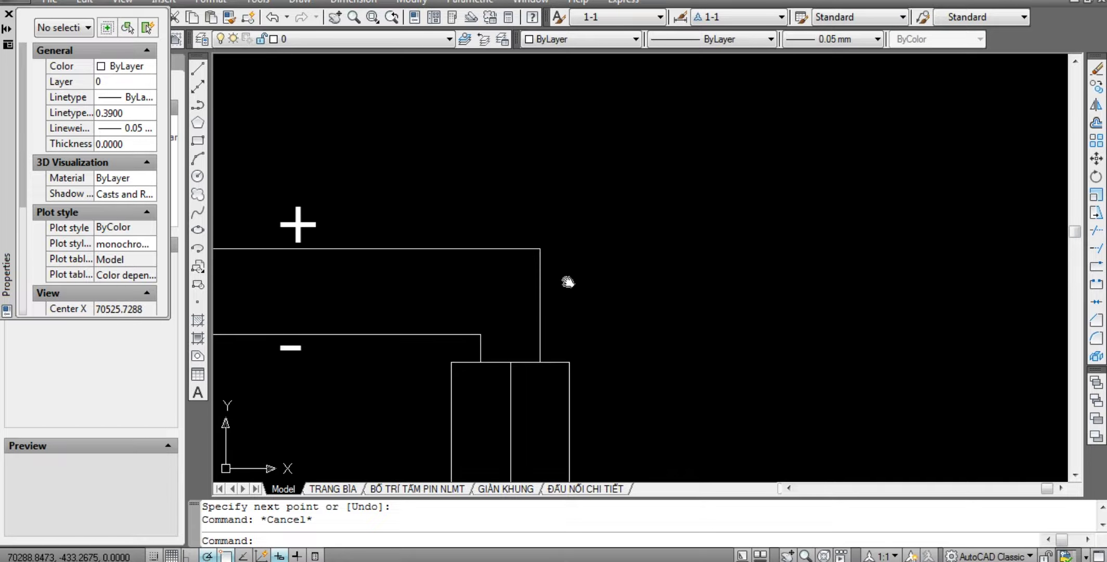
middle_drag(567, 281, 583, 264)
scroll(583, 264, down, 2)
scroll(560, 280, up, 2)
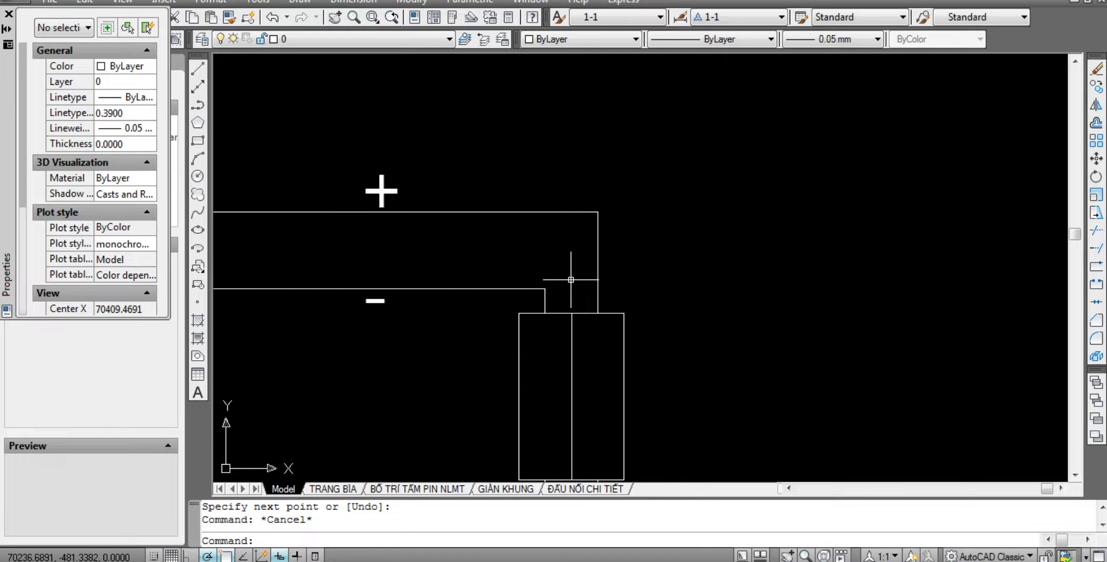
scroll(559, 280, down, 3)
scroll(567, 277, down, 2)
key(Escape)
scroll(568, 251, up, 4)
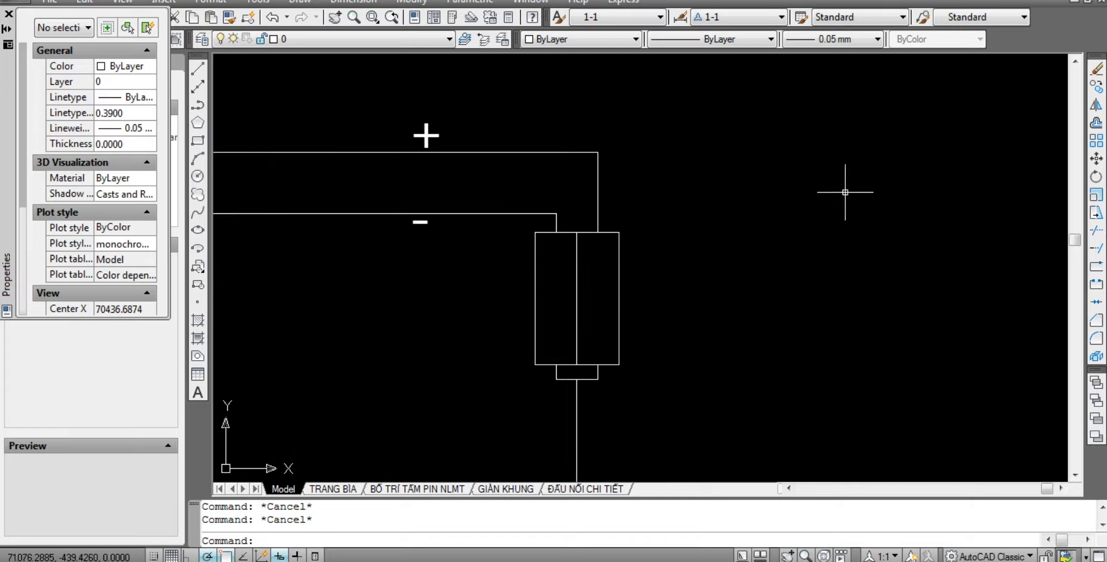
middle_drag(693, 211, 684, 242)
scroll(584, 254, up, 5)
text(l)
key(Return)
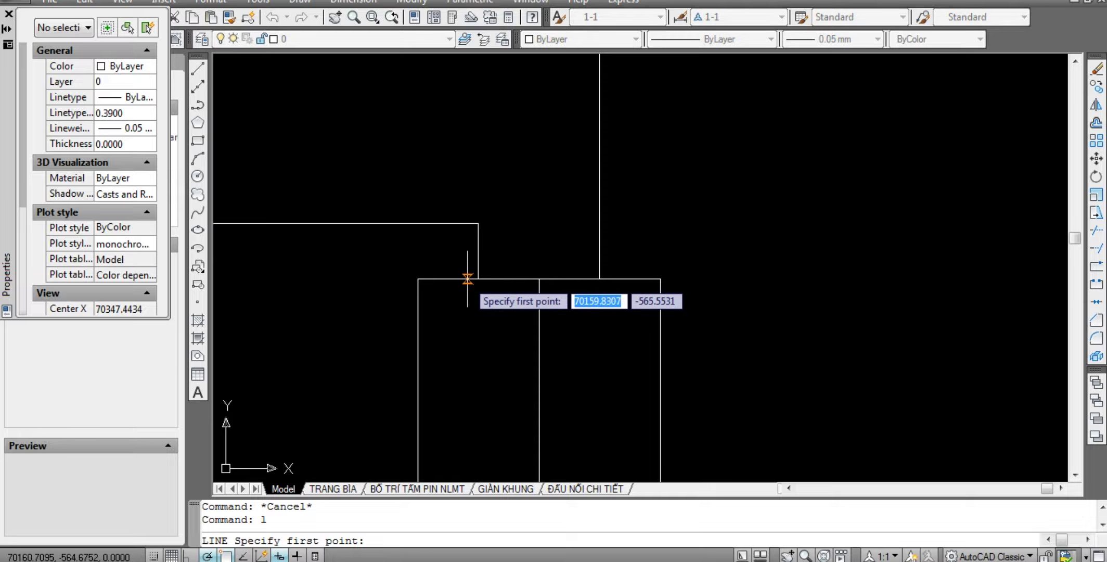
click(478, 279)
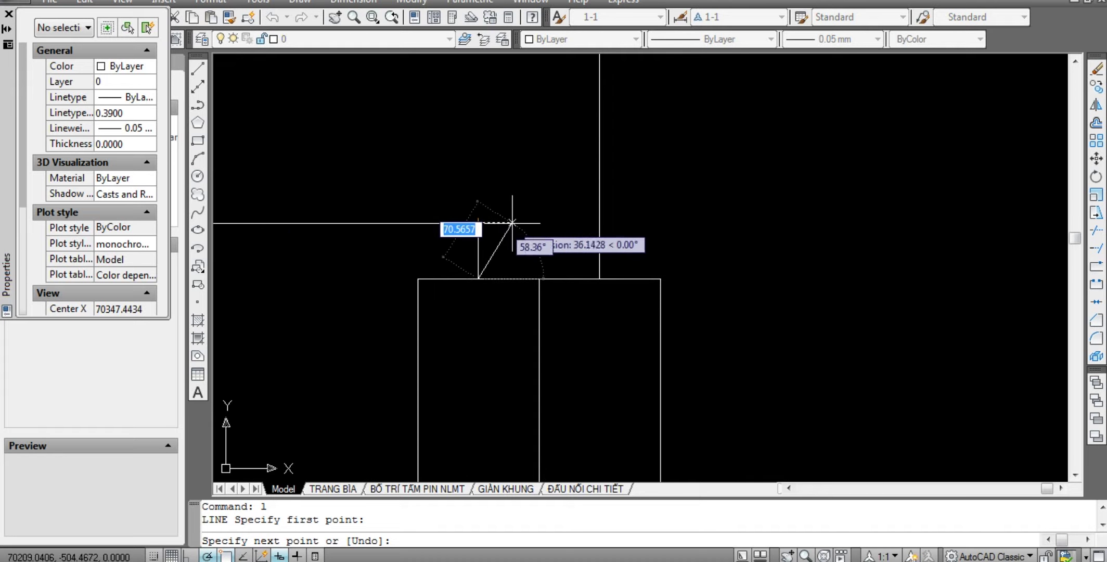
click(479, 223)
scroll(538, 235, down, 8)
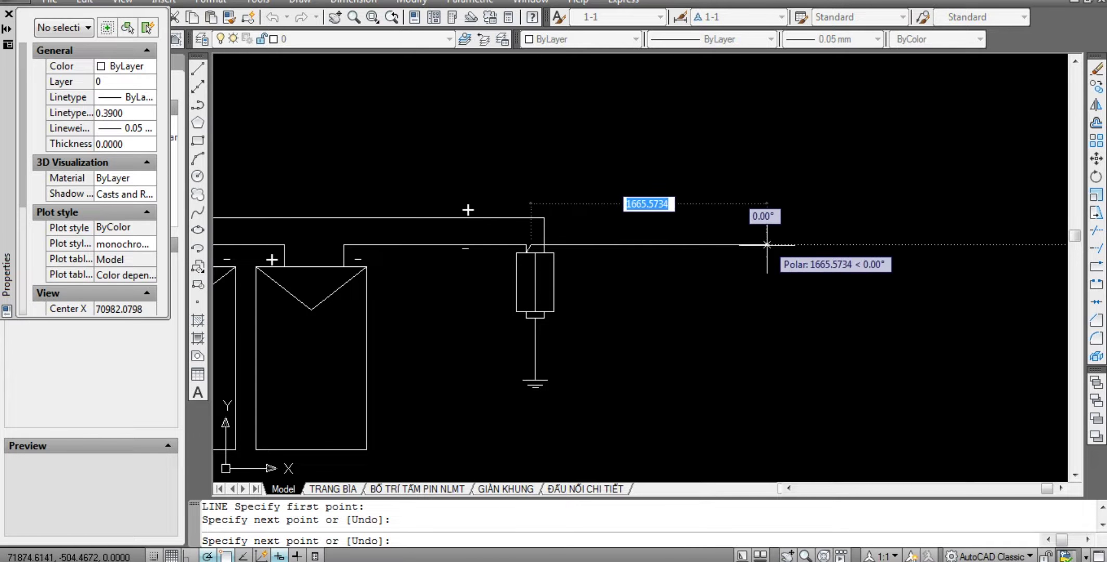
click(651, 244)
key(Escape)
key(Escape)
scroll(516, 231, up, 6)
key(Escape)
scroll(516, 232, down, 4)
scroll(578, 264, up, 4)
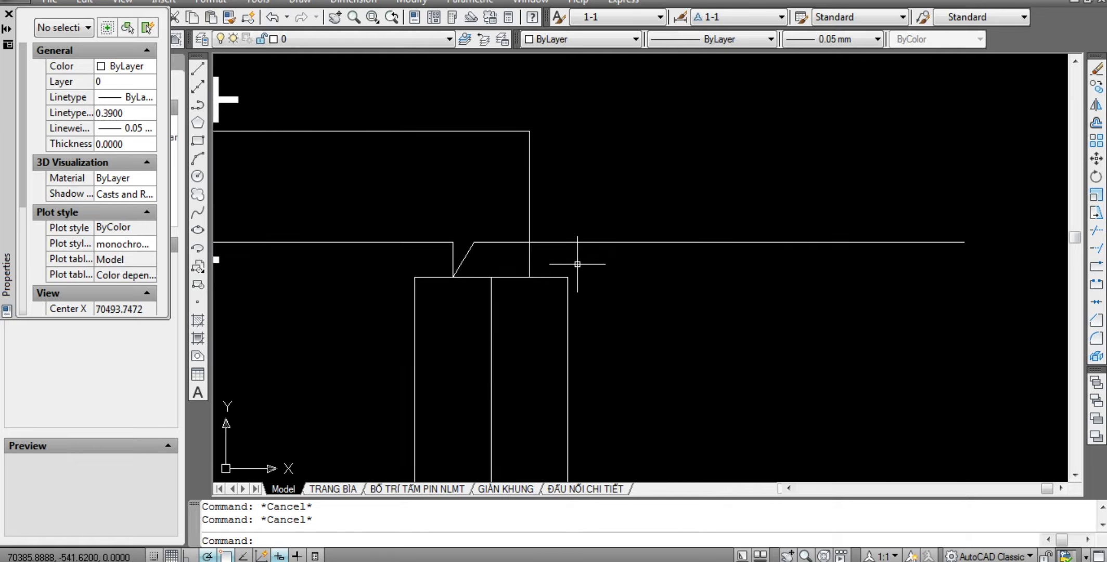
Stretch the blade's tip up and to the right using a crossing window.
text(l)
key(Return)
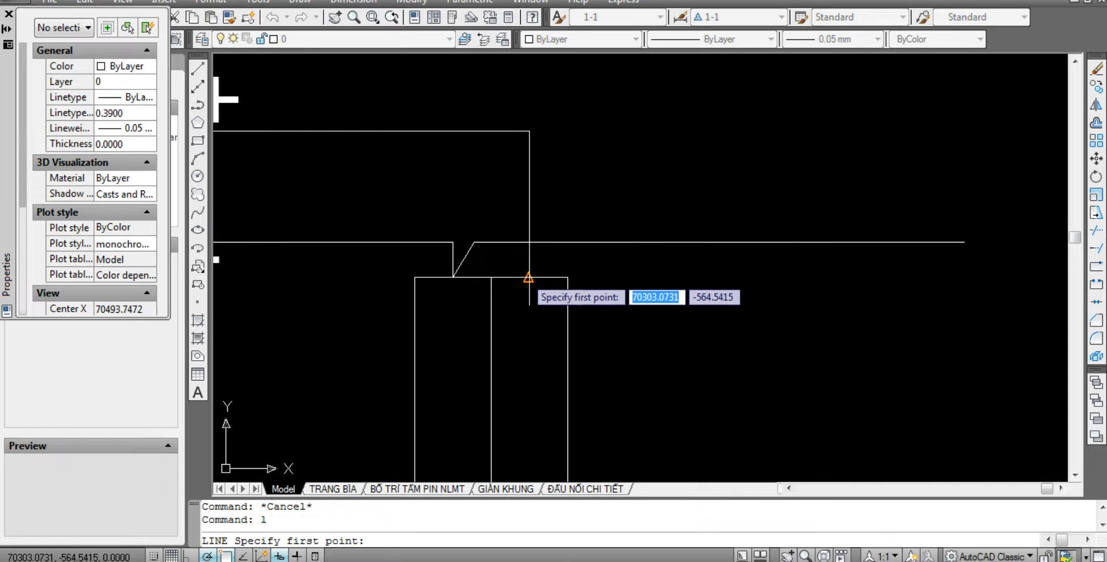
click(530, 242)
key(Escape)
click(506, 248)
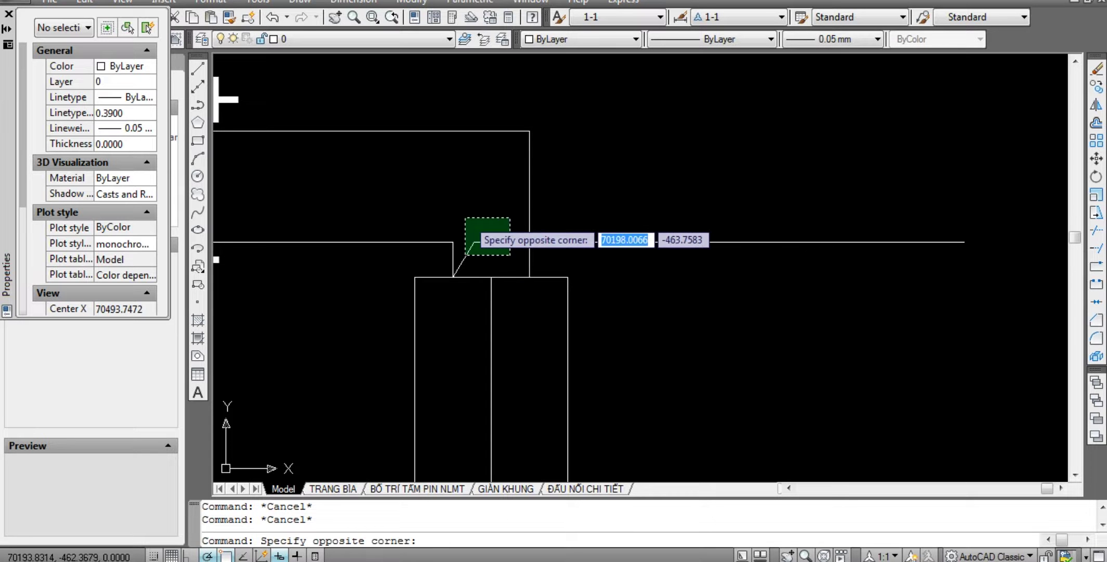
click(460, 213)
key(Escape)
click(493, 261)
click(468, 214)
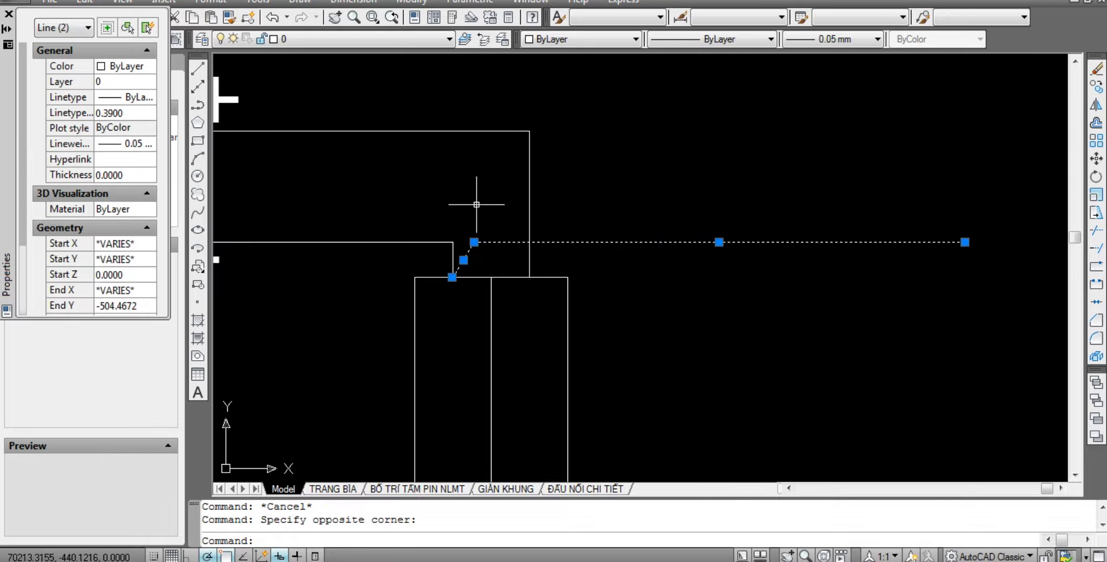
text(s)
key(Return)
click(484, 198)
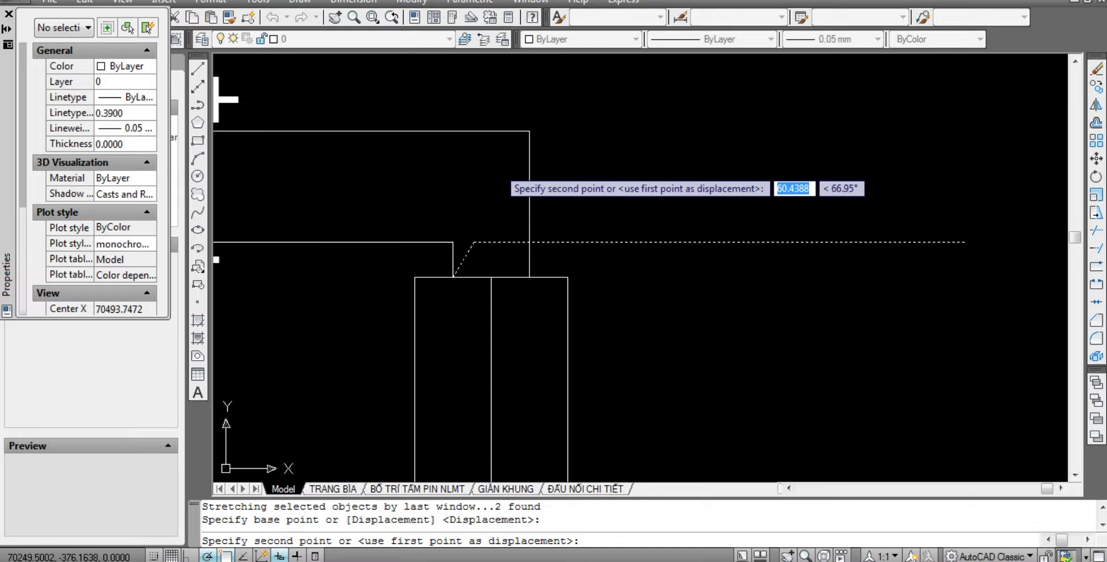
click(499, 167)
key(Escape)
Erase the old output lead.
click(934, 260)
click(955, 219)
click(943, 239)
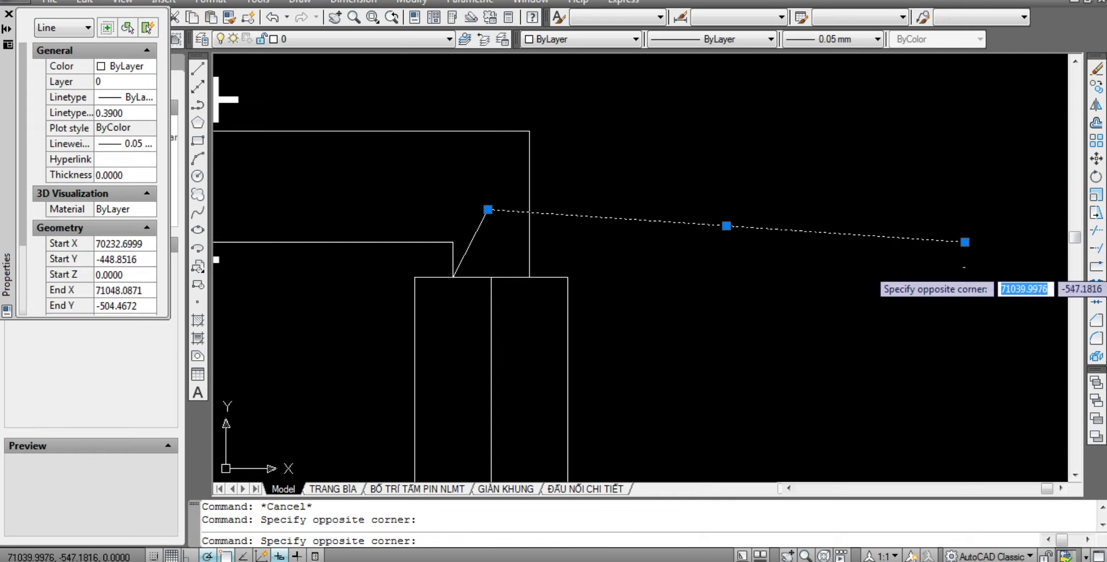
key(Escape)
text(e)
key(Return)
key(Escape)
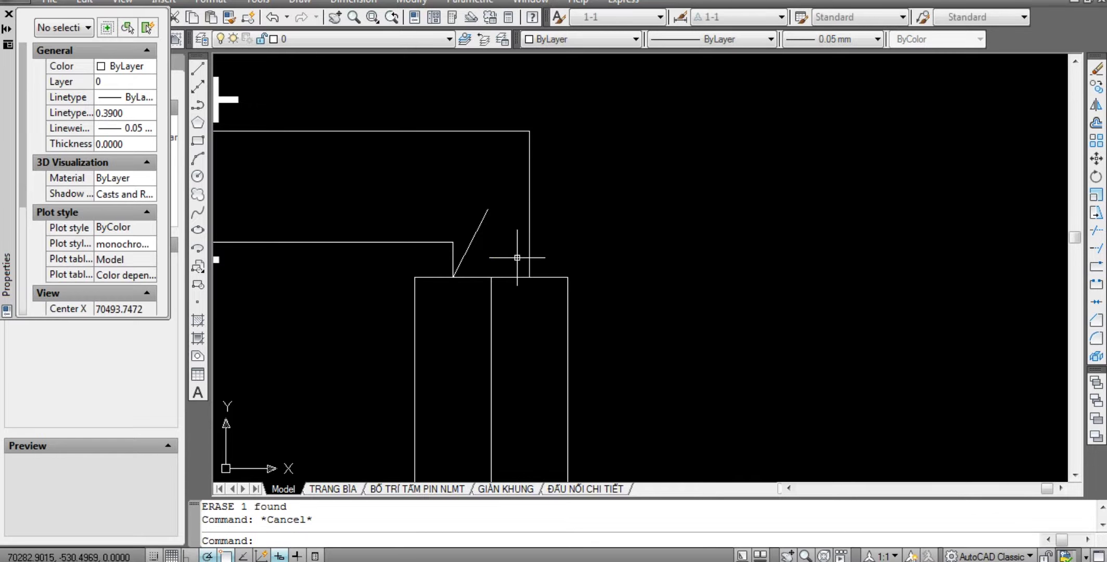
Redraw the output lead horizontally to the right from the blade's tip.
text(l)
key(Return)
click(489, 209)
middle_drag(862, 192, 779, 195)
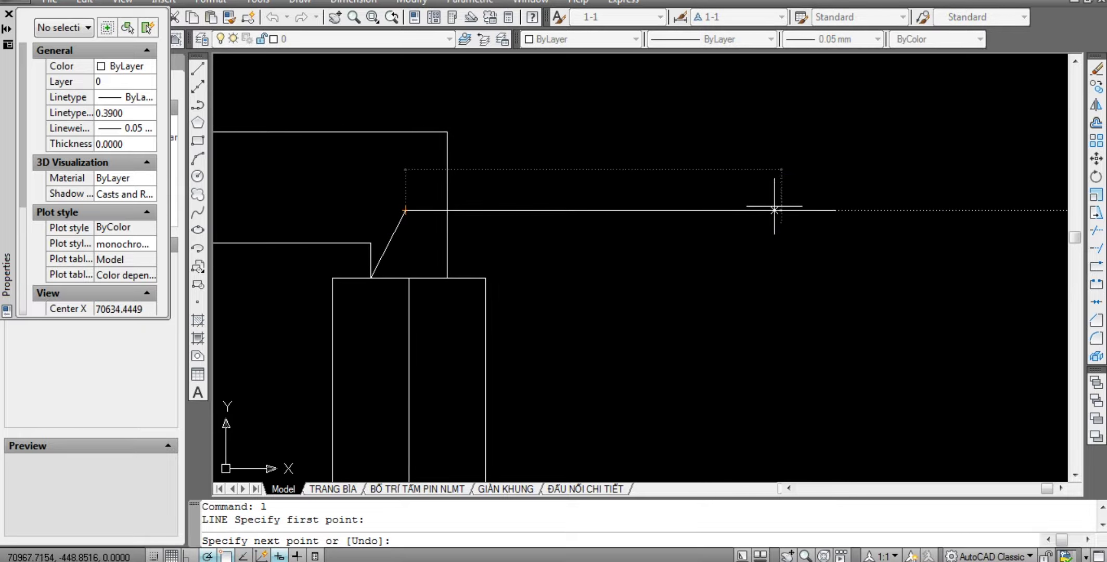
click(875, 210)
key(Escape)
key(Escape)
middle_drag(452, 295, 435, 257)
Begin a new line where the plus lead meets the box.
text(l)
key(Return)
click(431, 238)
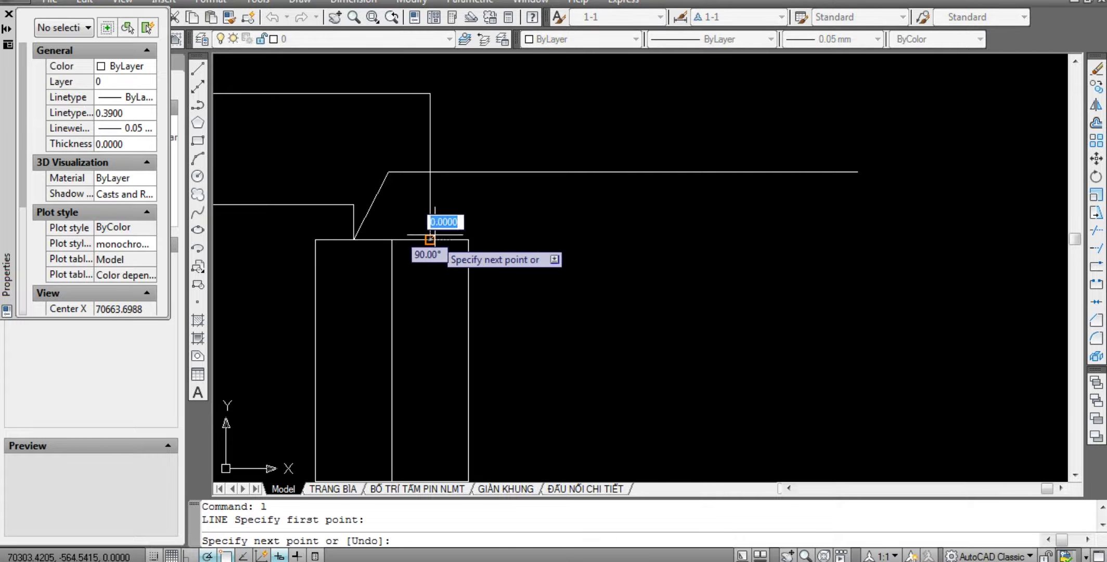
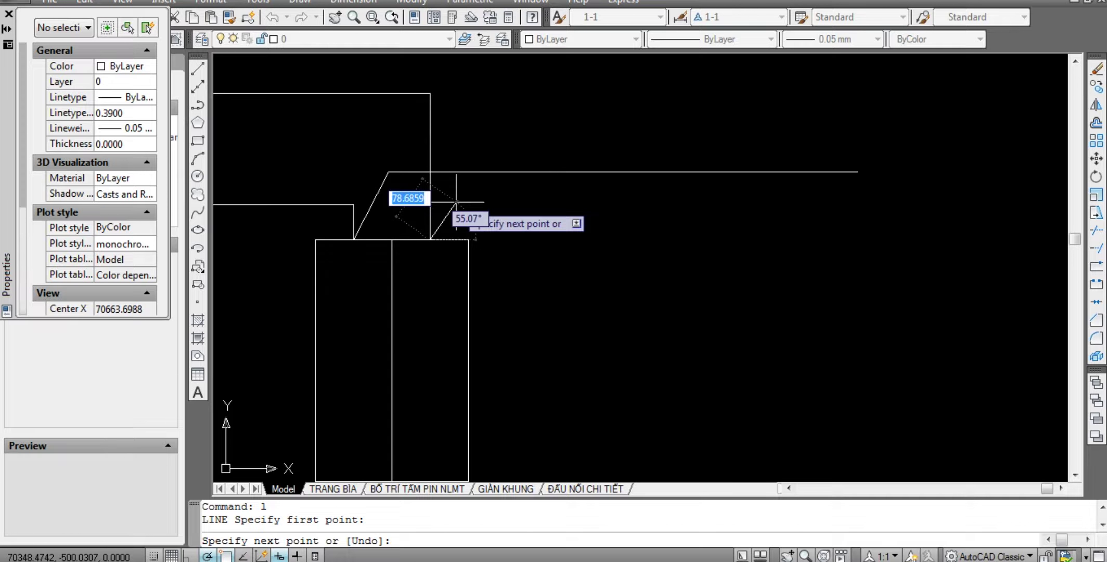
Complete the 45-long right diagonal lead and its horizontal output line running right.
key(Return)
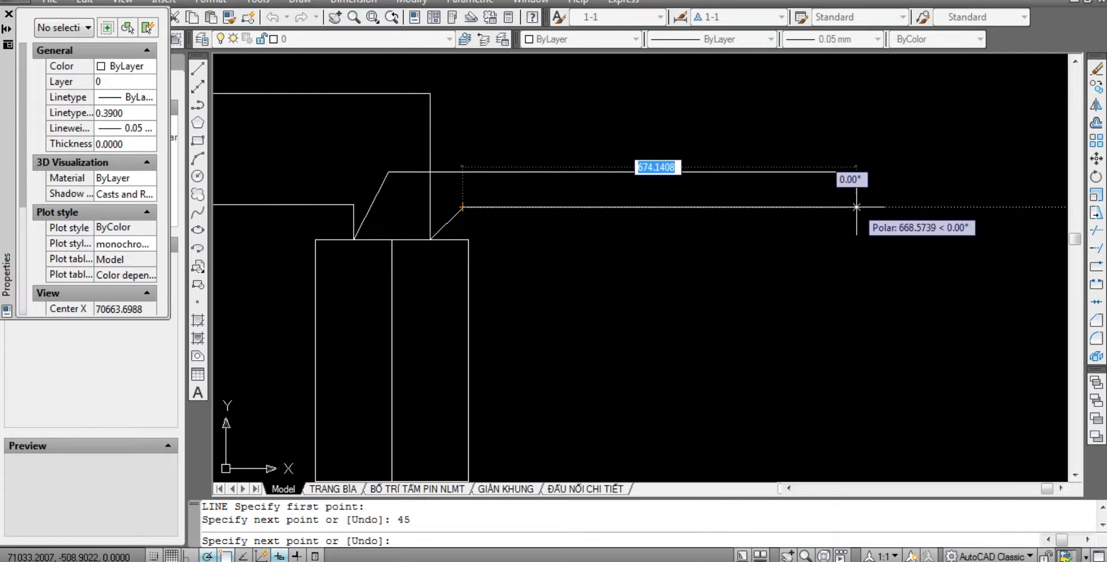
click(885, 207)
key(Escape)
scroll(700, 247, down, 5)
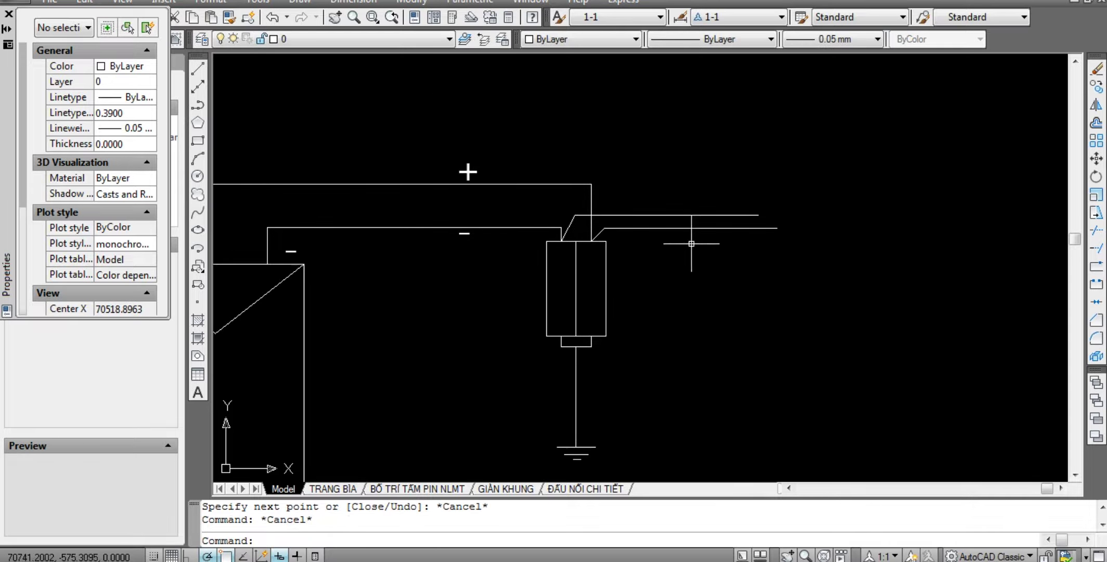
scroll(565, 210, up, 6)
Replace the left half's old diagonal lead with a new 45-long diagonal line.
click(563, 229)
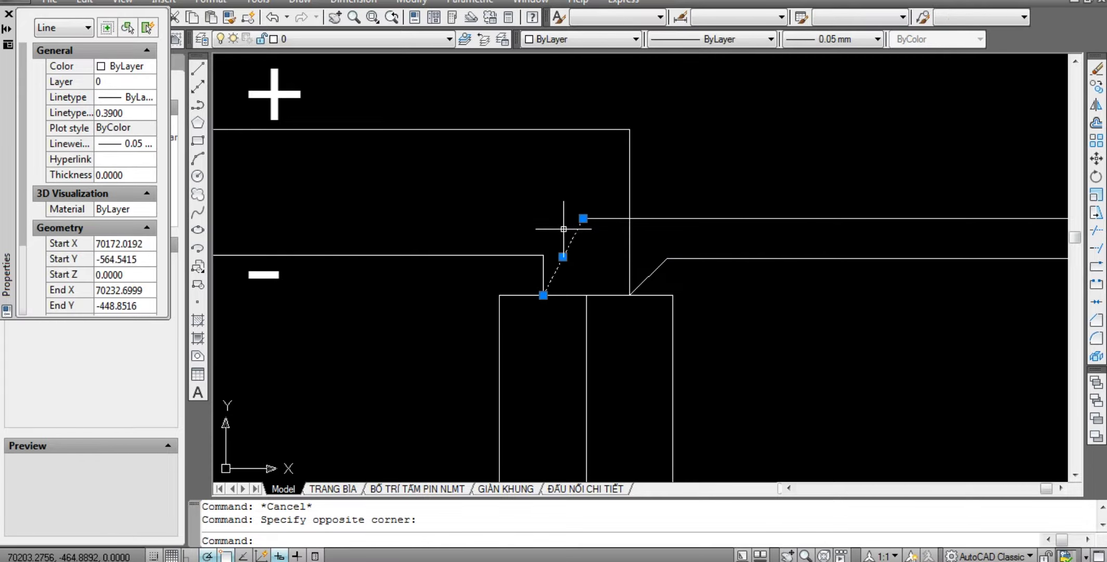
text(e)
key(Return)
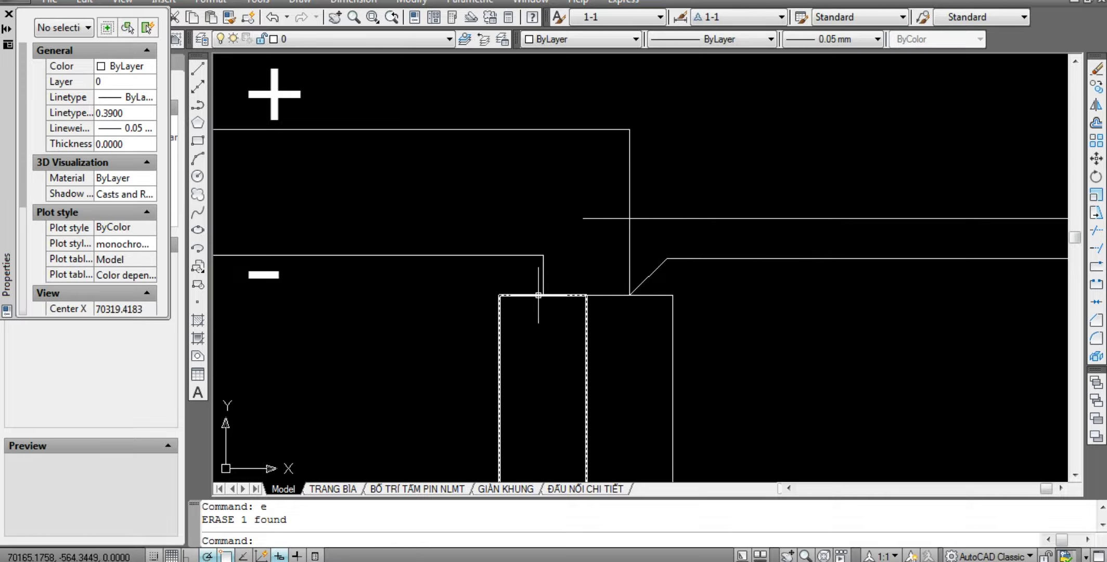
text(l)
key(Return)
click(544, 295)
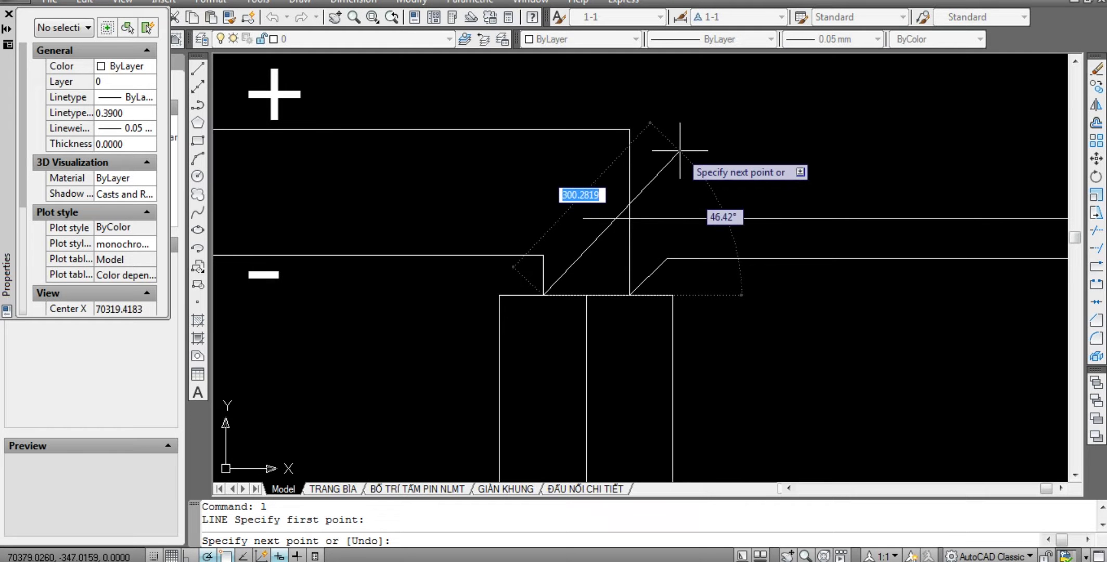
key(Return)
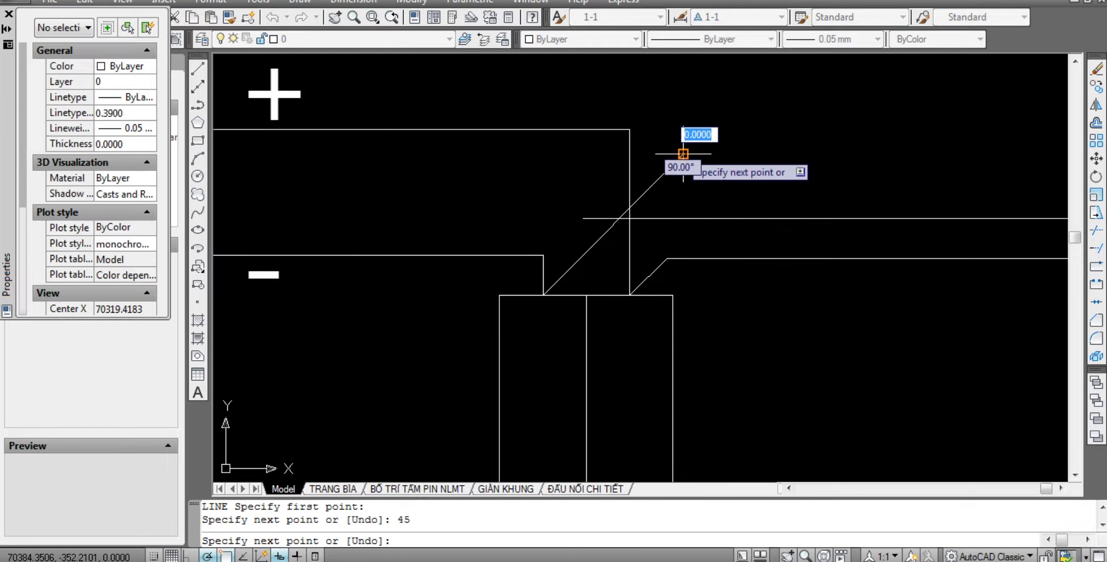
key(Return)
Fillet the new left diagonal to its horizontal line so they meet cleanly.
scroll(622, 237, up, 3)
text(f)
key(Return)
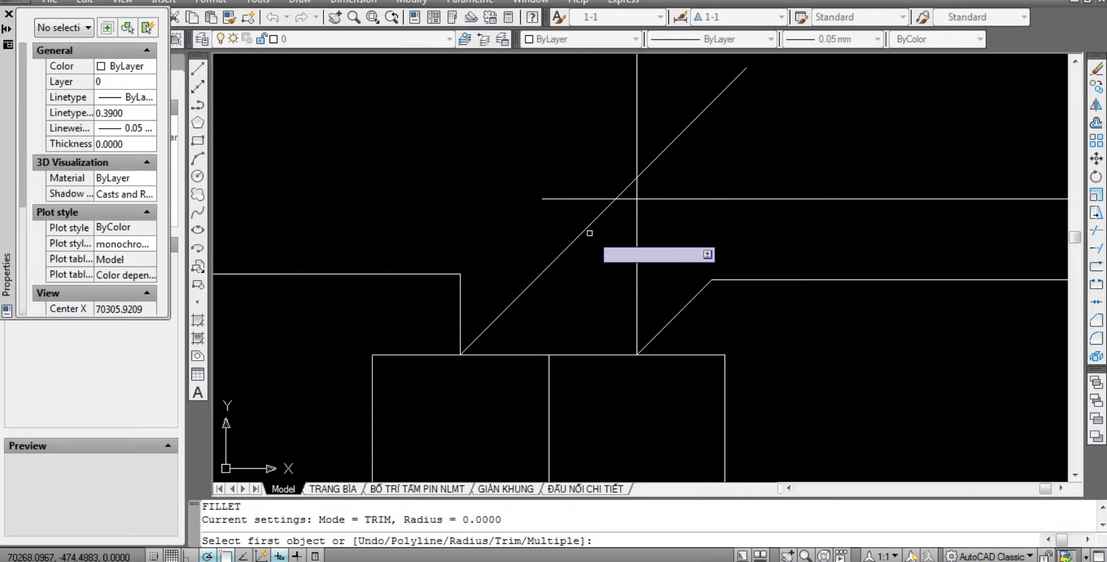
click(590, 233)
click(630, 199)
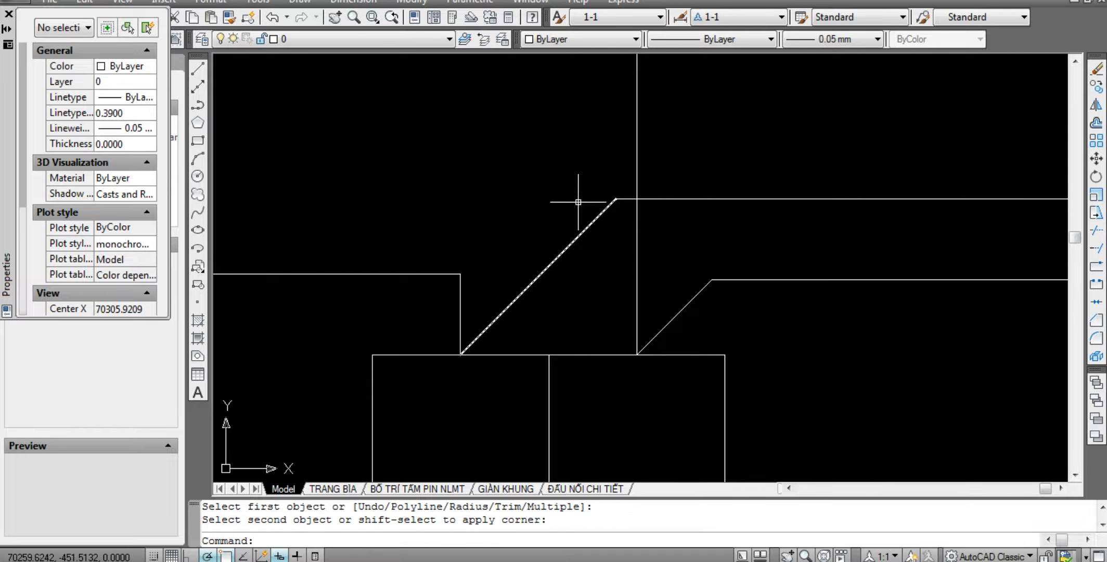
scroll(578, 202, down, 10)
key(Escape)
key(Escape)
scroll(580, 219, up, 2)
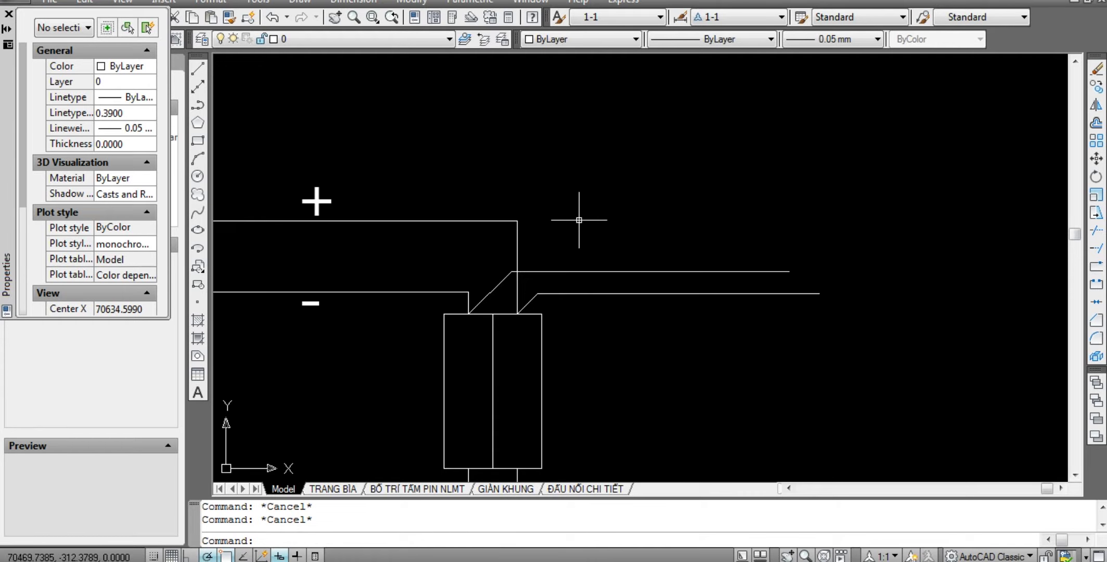
scroll(766, 263, down, 4)
scroll(791, 291, up, 3)
middle_drag(615, 392, 682, 276)
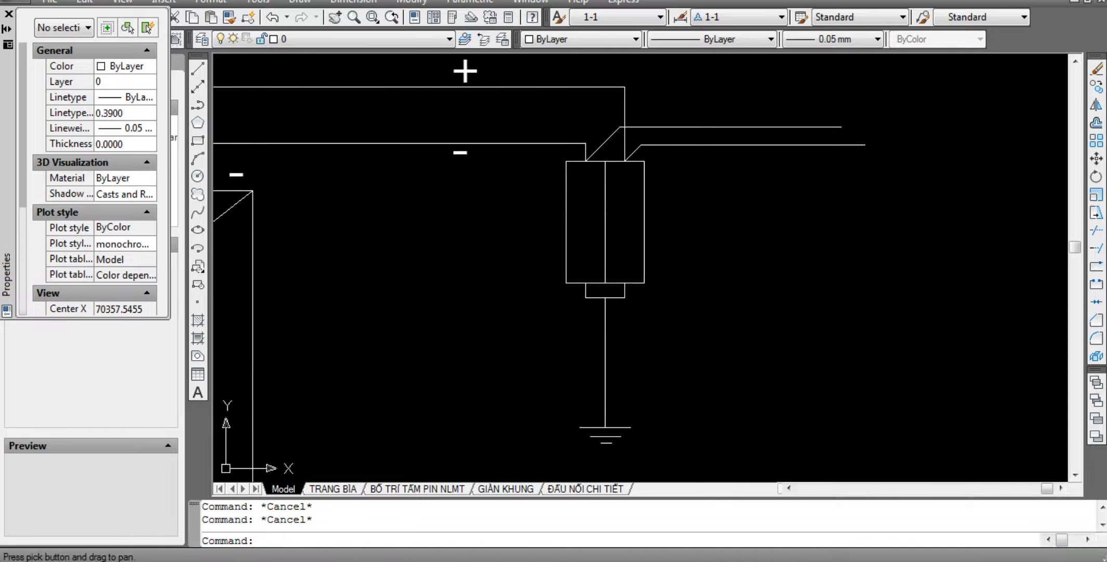
scroll(732, 267, down, 6)
scroll(732, 267, up, 2)
text(rec)
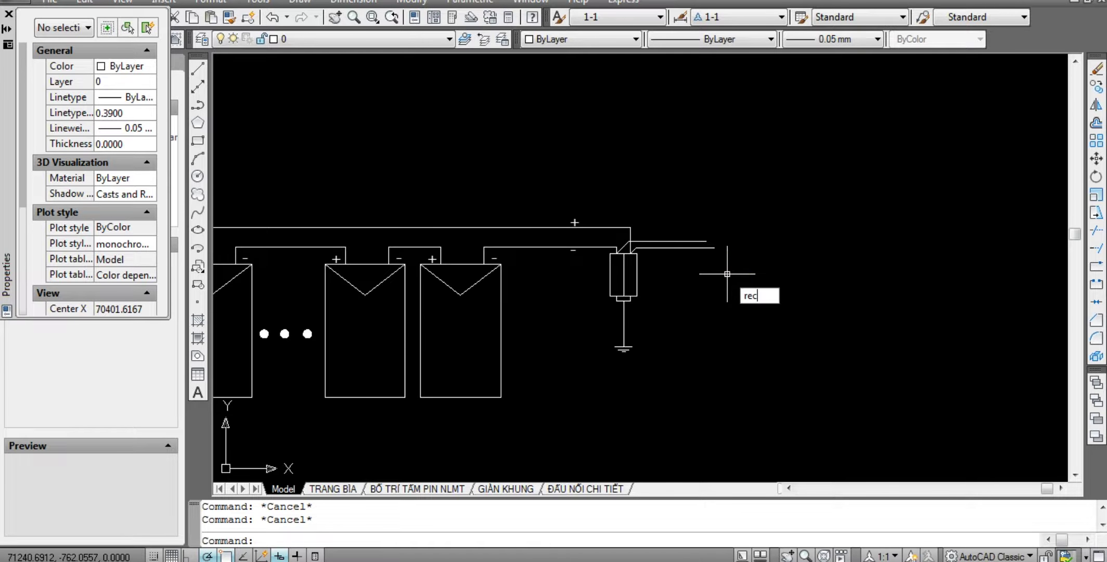
Draw the outer box to the right of the switch.
key(Return)
scroll(727, 274, up, 2)
click(683, 234)
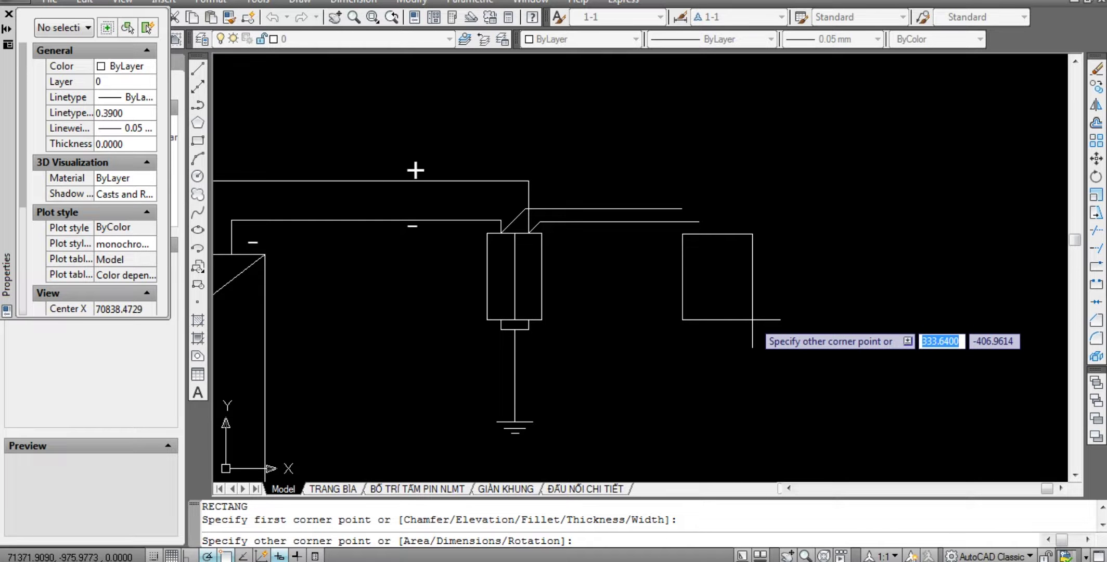
key(Escape)
key(Escape)
scroll(683, 240, up, 2)
middle_drag(682, 239, 631, 210)
Draw a vertical divider from the box's top midpoint down to its bottom.
text(l)
key(Return)
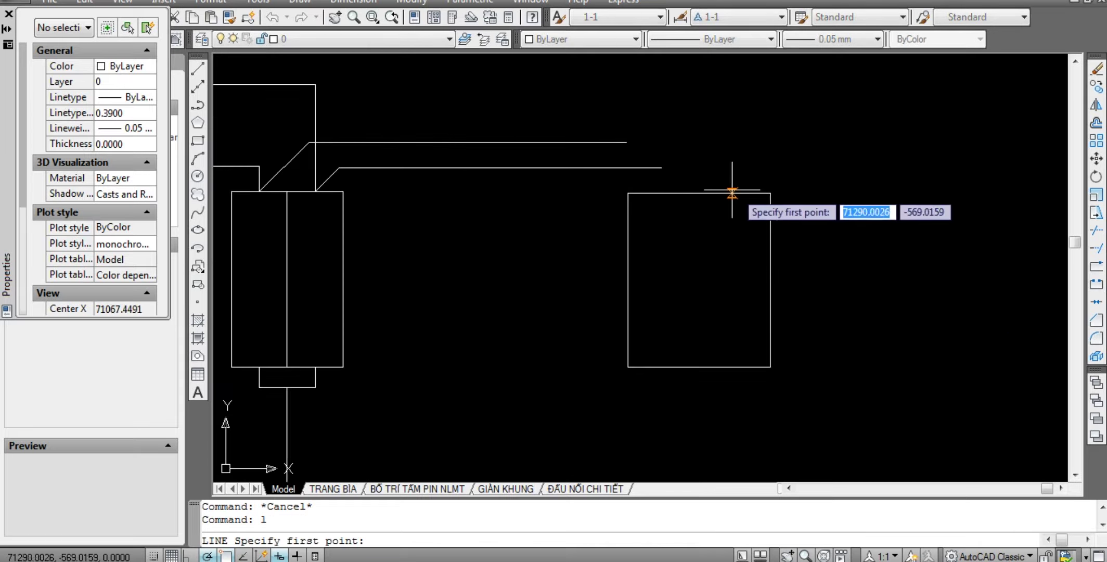
click(699, 193)
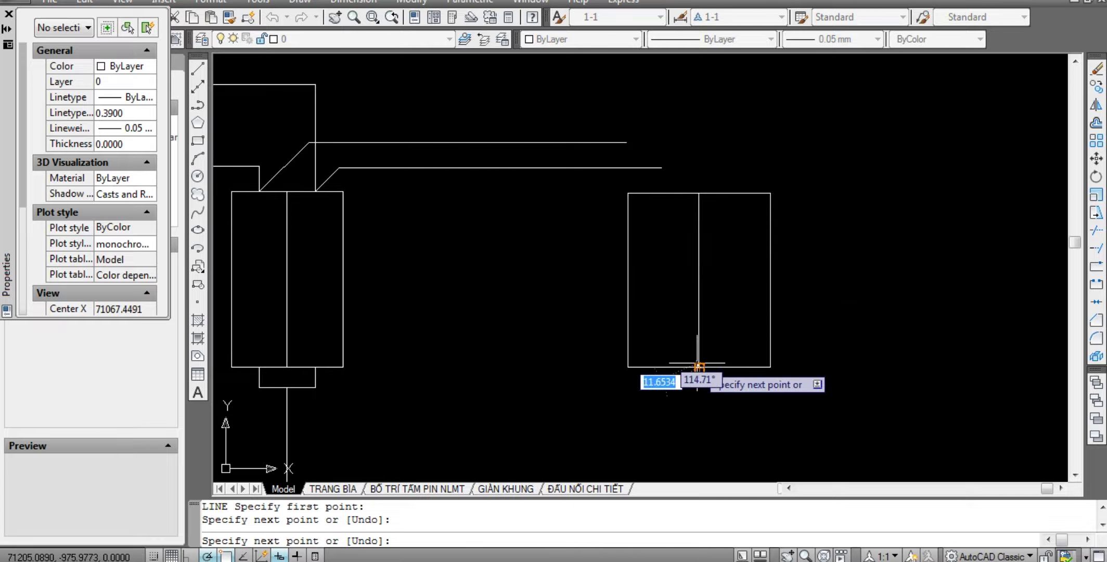
key(Escape)
key(Escape)
scroll(698, 365, down, 3)
scroll(714, 280, down, 1)
scroll(683, 222, up, 3)
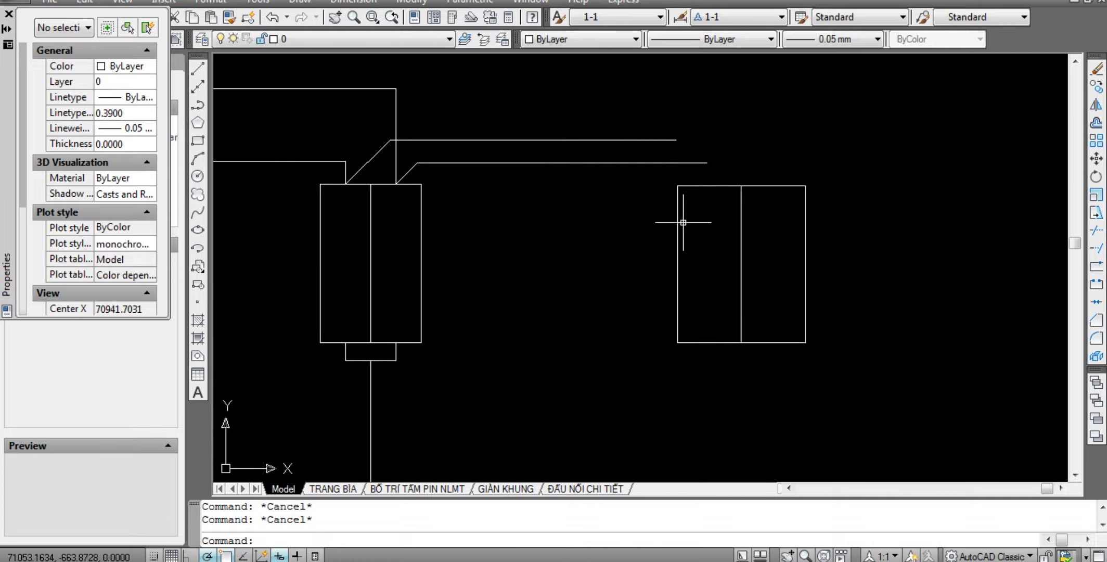
middle_drag(683, 222, 678, 237)
Draw a small square in the box's left half.
text(rec)
key(Return)
click(737, 309)
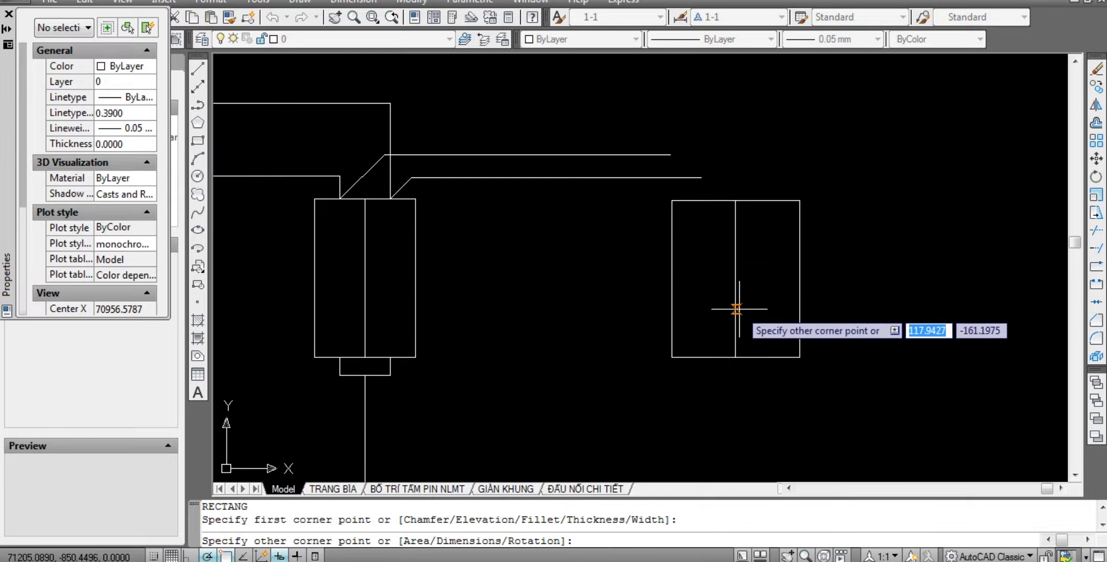
click(721, 293)
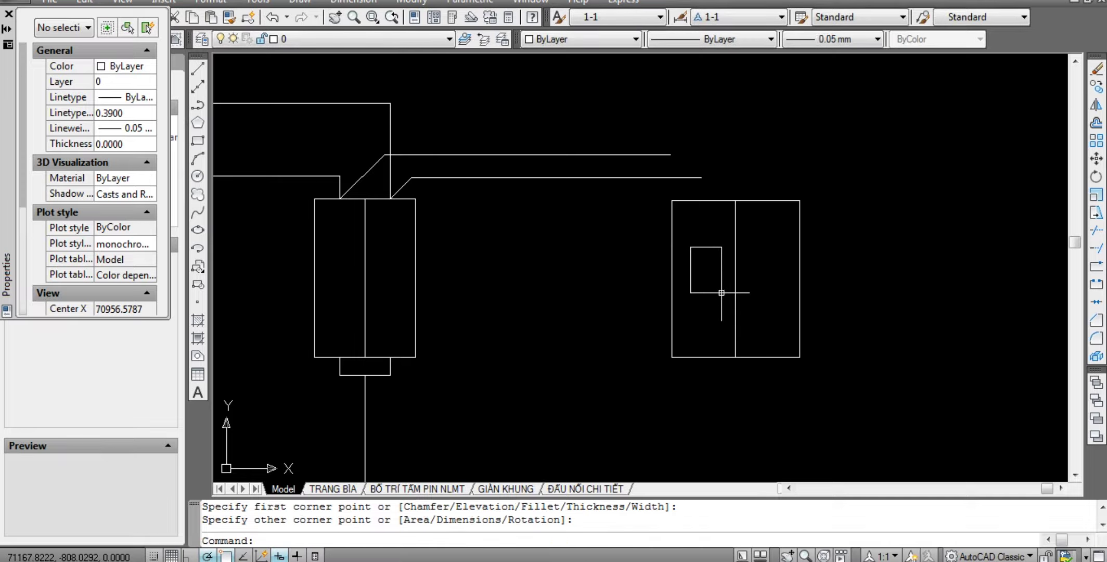
key(Escape)
key(Escape)
scroll(655, 253, up, 2)
scroll(675, 263, up, 2)
Draw a thin horizontal bar from the small square across the box.
text(c)
key(Return)
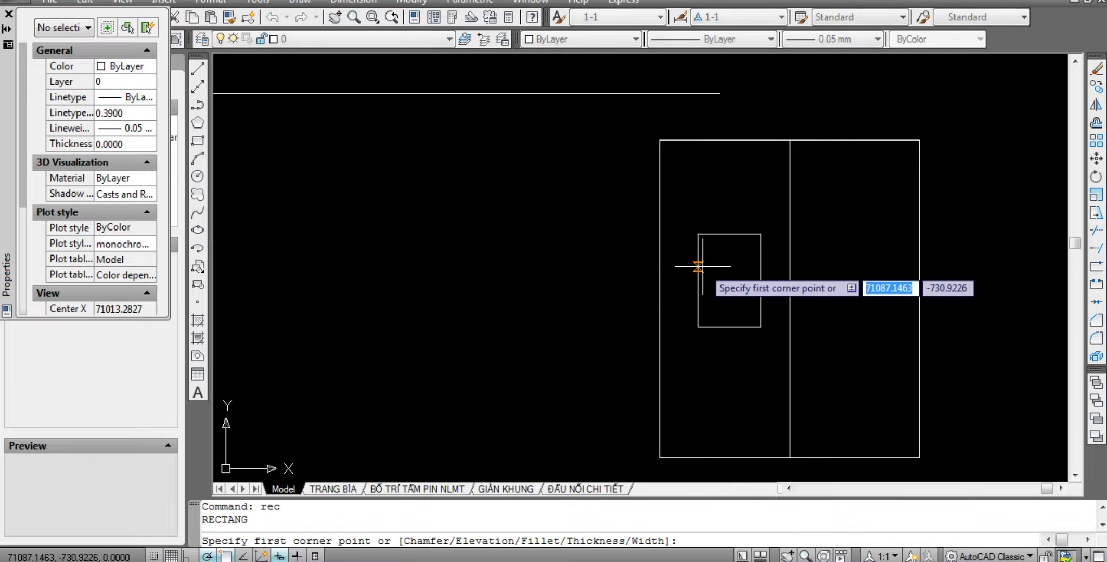
click(698, 267)
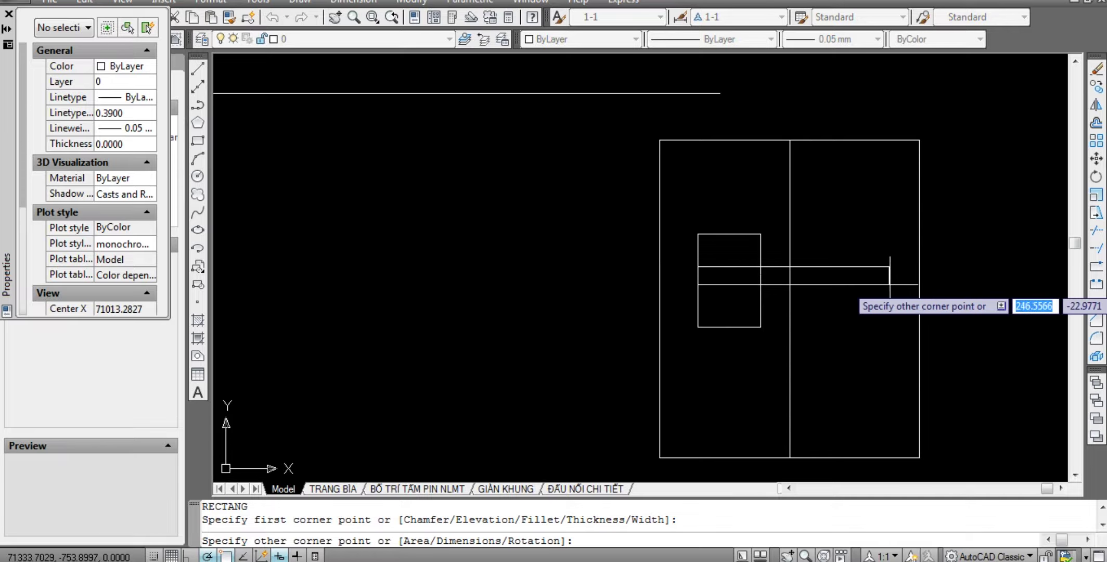
click(890, 284)
key(Escape)
key(Escape)
click(740, 234)
click(739, 242)
key(Escape)
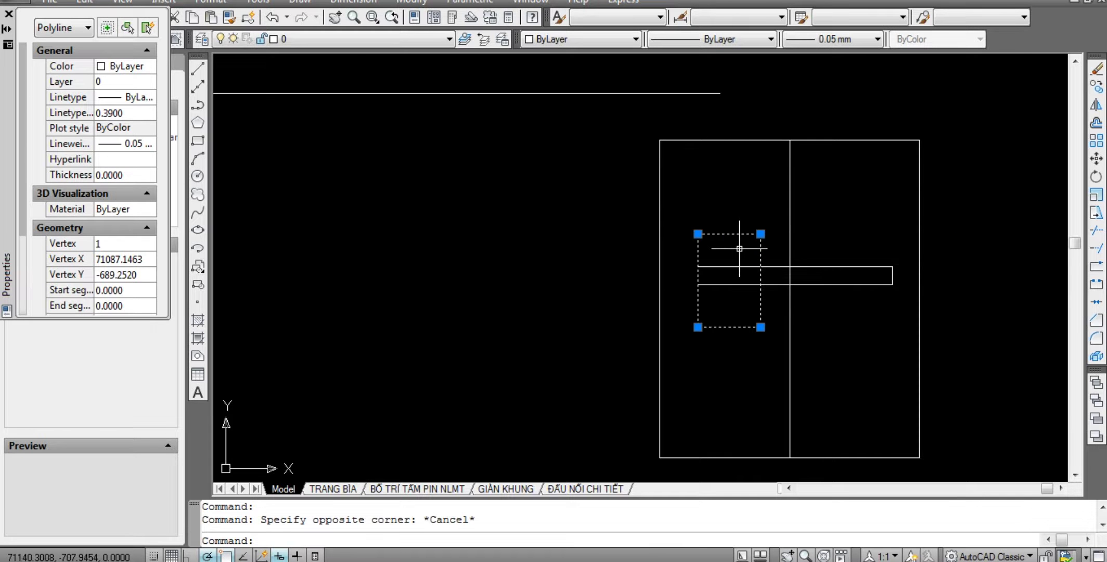
Mirror the small square across the centre divider, keeping the original.
scroll(730, 253, down, 2)
text(mi)
key(Return)
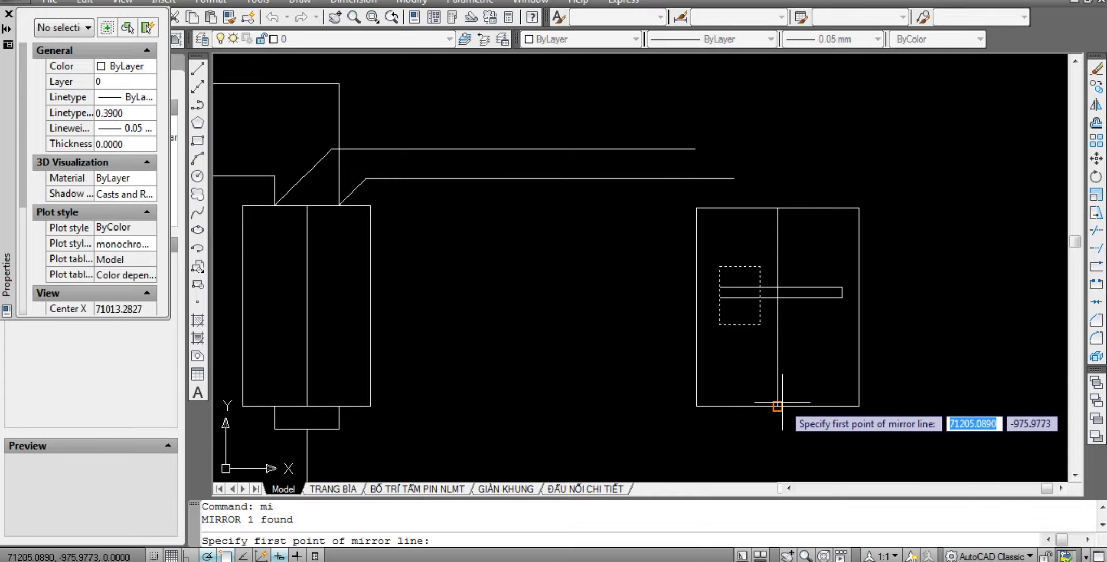
click(779, 403)
click(787, 124)
key(Return)
key(Escape)
key(Escape)
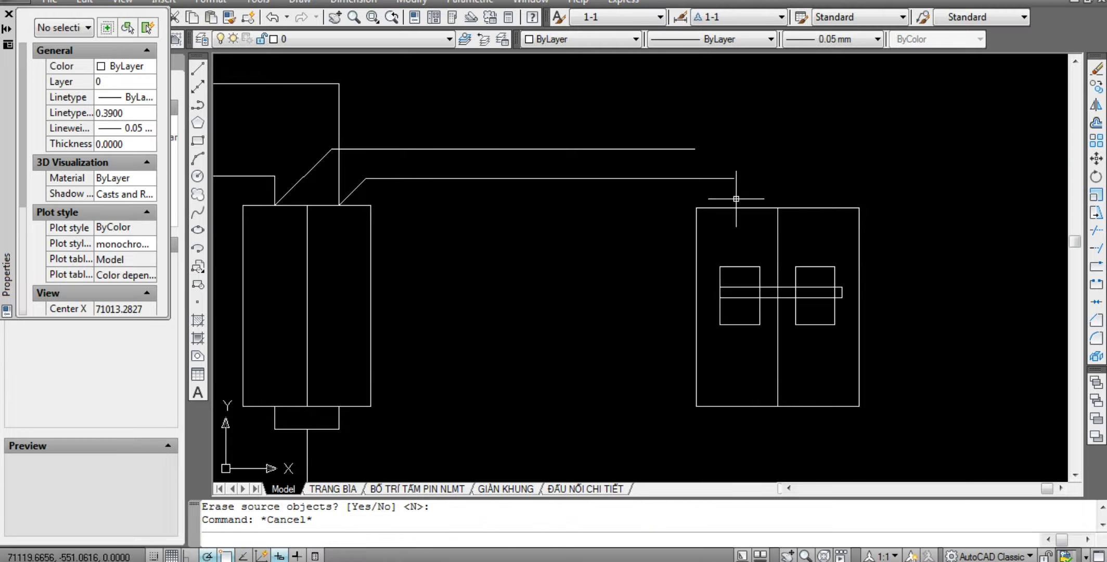
Attempt to stretch the bar's right end, then abandon the stretch.
scroll(737, 193, down, 1)
scroll(836, 193, up, 4)
scroll(836, 240, up, 1)
scroll(785, 346, up, 1)
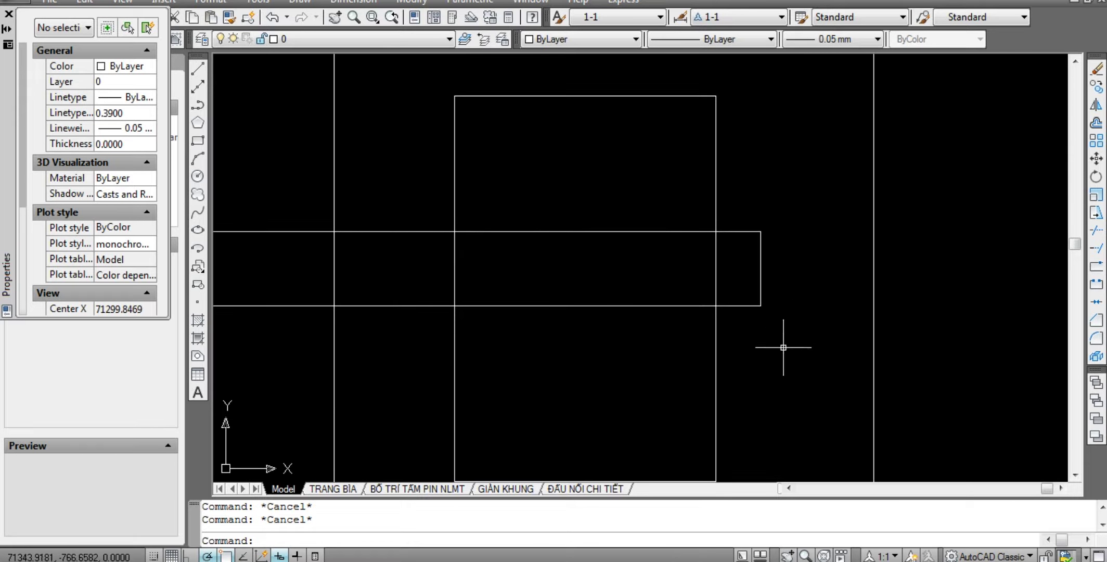
click(790, 355)
click(744, 168)
text(s)
key(Return)
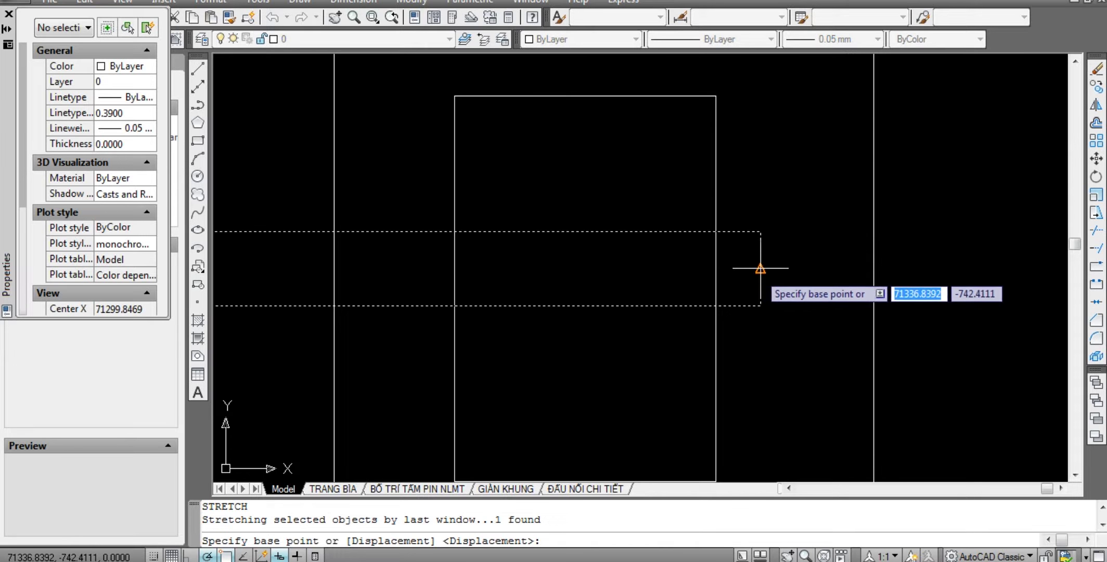
click(761, 269)
key(Escape)
key(Escape)
scroll(831, 244, down, 2)
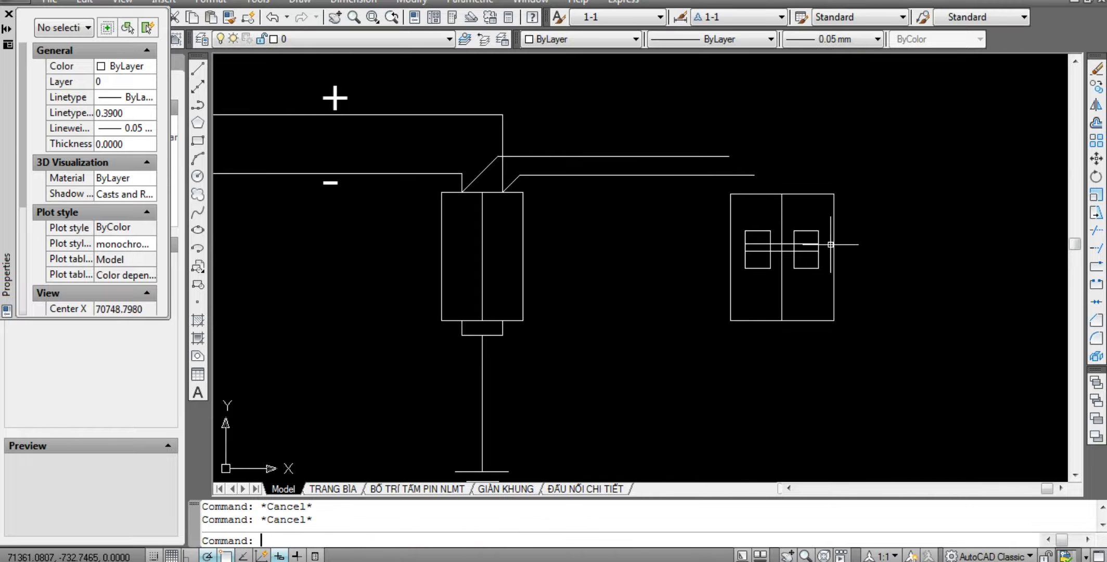
scroll(775, 214, down, 4)
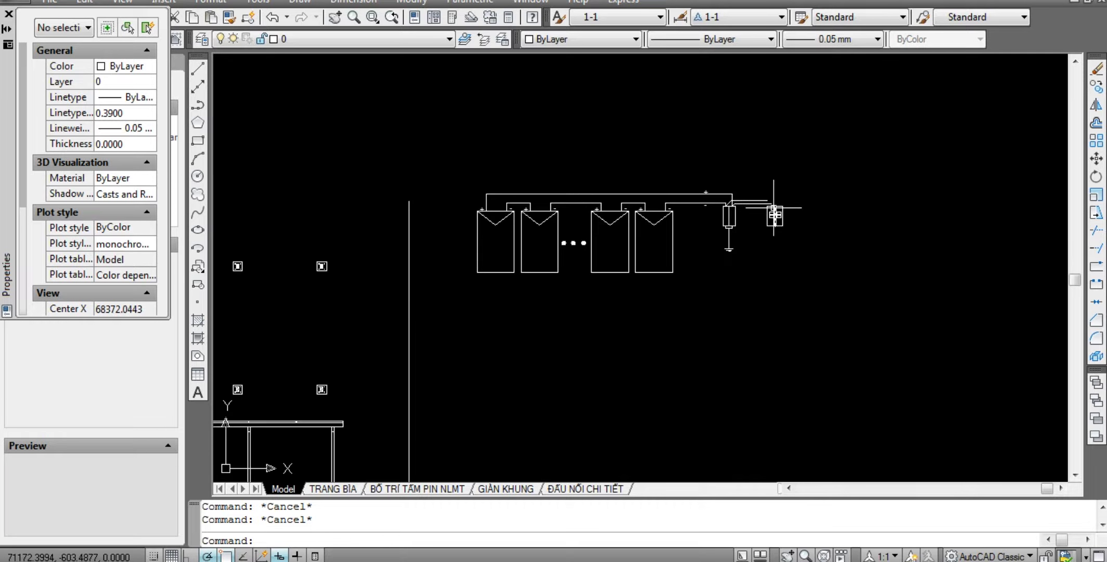
mouse_move(775, 214)
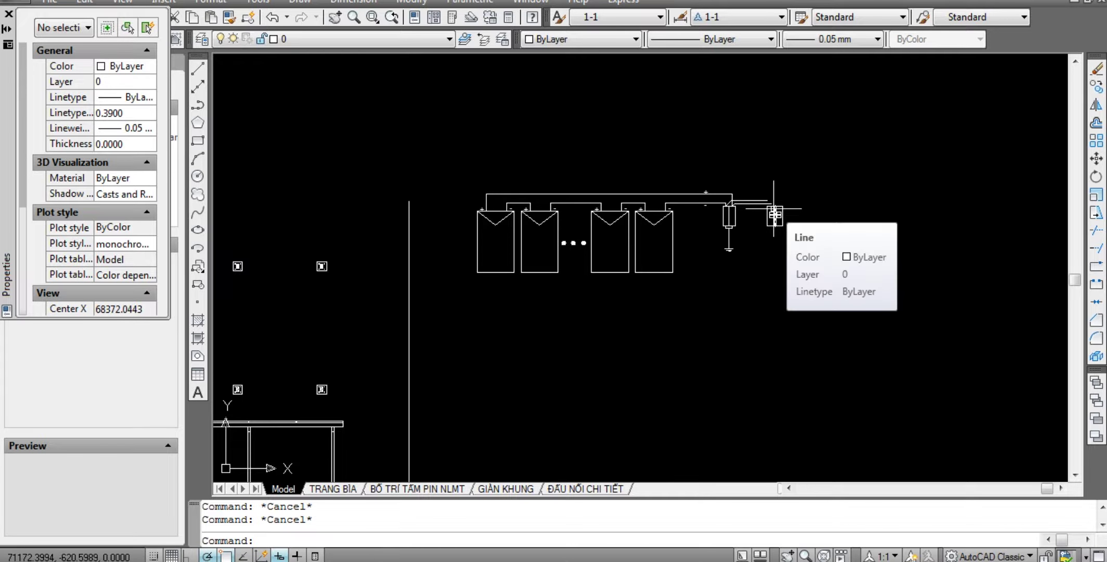
scroll(774, 213, up, 3)
scroll(775, 213, up, 3)
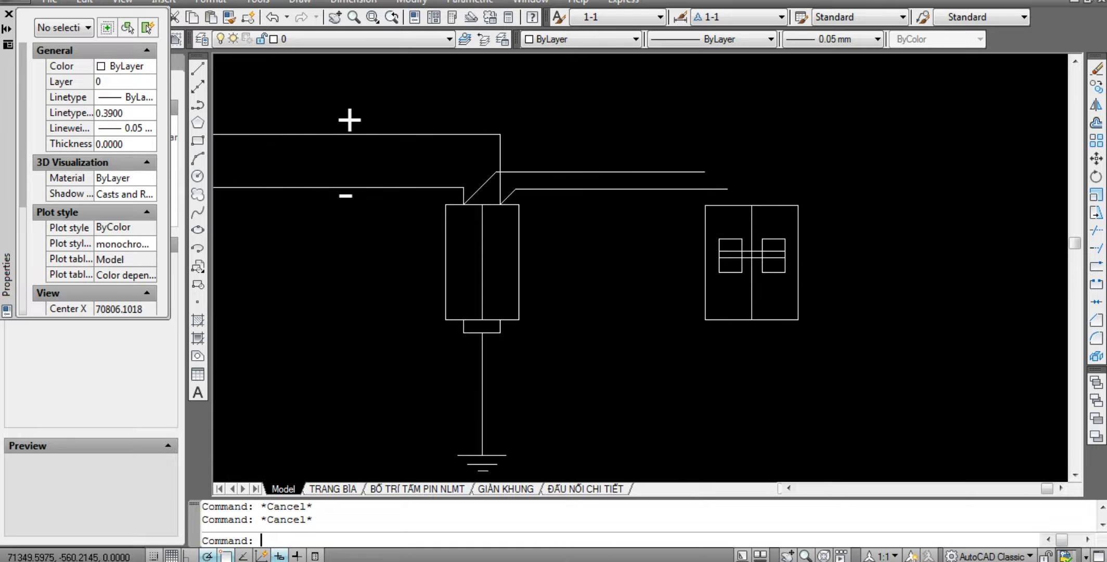
scroll(796, 180, up, 1)
scroll(796, 182, down, 2)
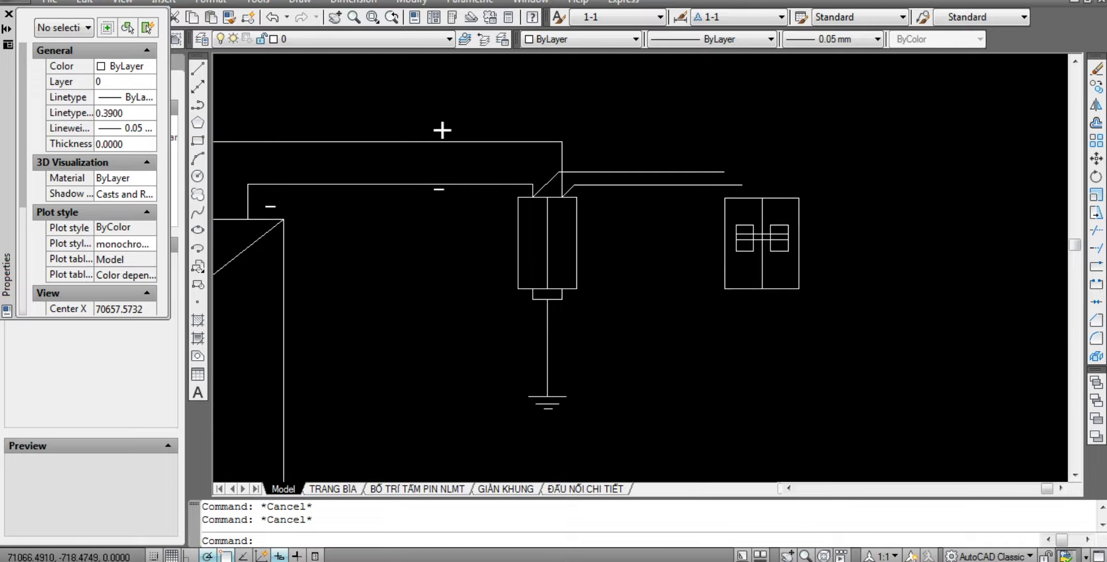
scroll(695, 236, down, 1)
scroll(739, 318, up, 3)
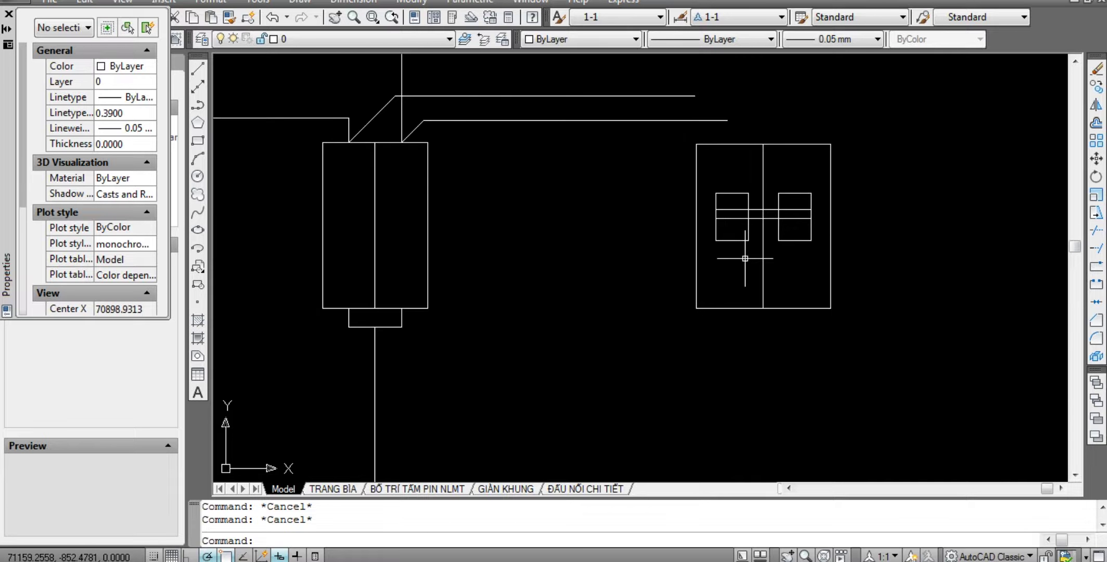
scroll(739, 317, down, 4)
scroll(759, 217, up, 4)
scroll(758, 227, down, 3)
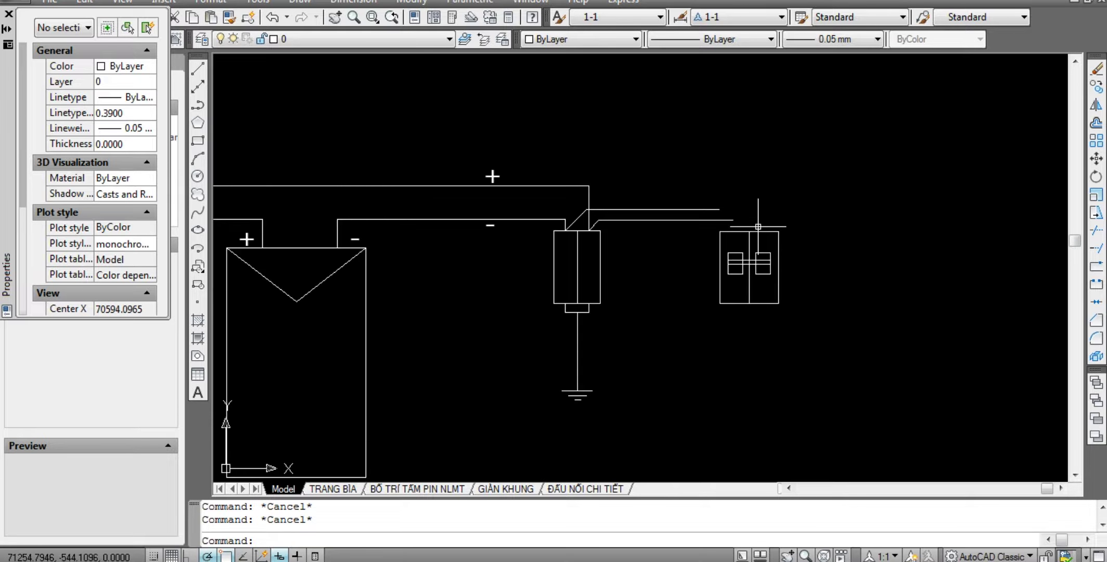
middle_drag(762, 226, 723, 236)
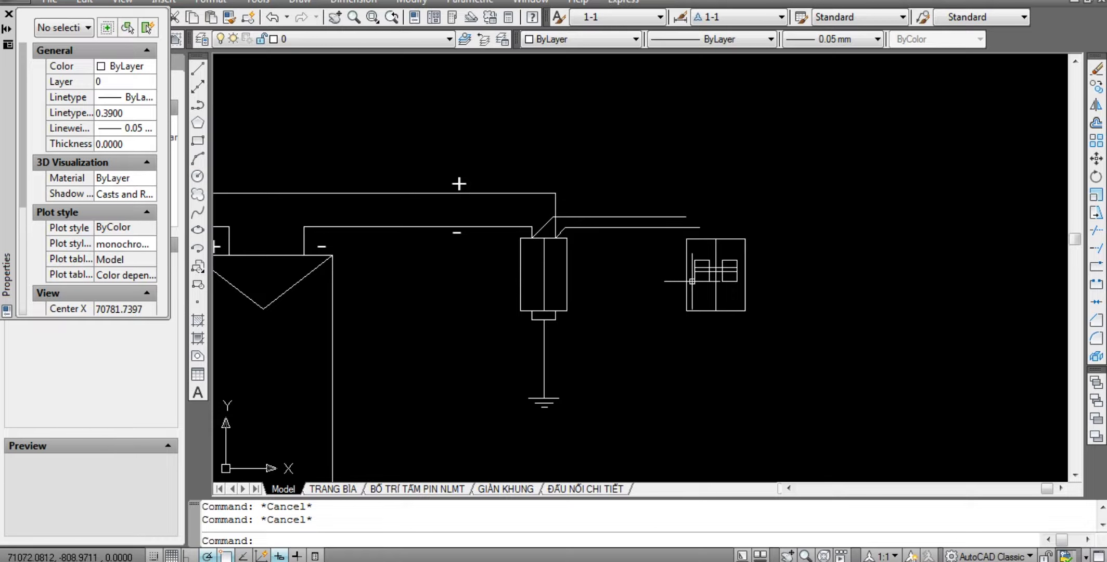
scroll(692, 226, up, 4)
scroll(672, 242, up, 2)
scroll(656, 247, down, 4)
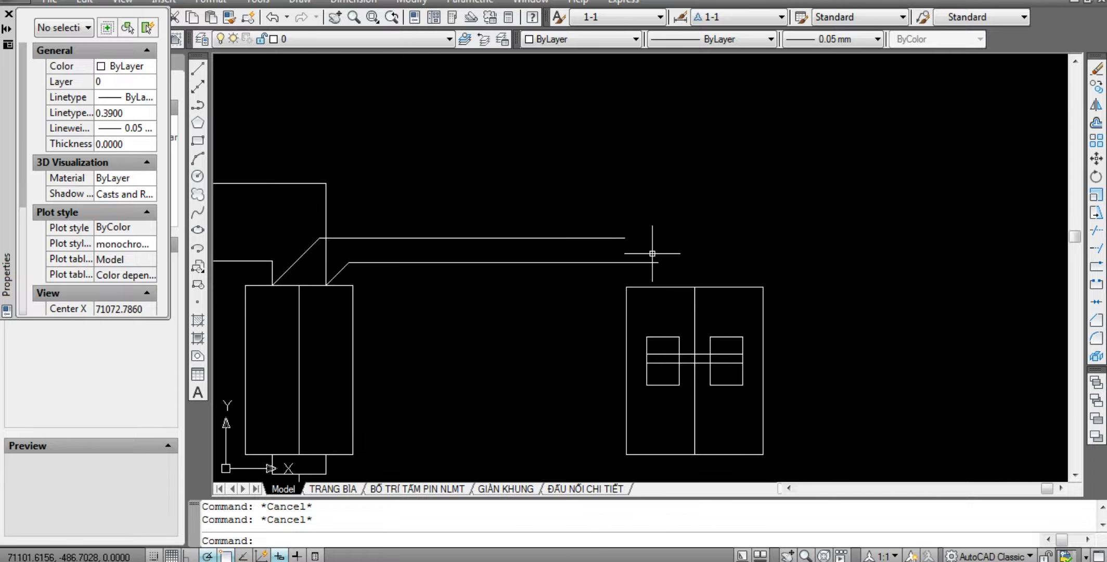
scroll(656, 240, up, 3)
scroll(662, 231, up, 2)
text(l)
key(Return)
click(596, 263)
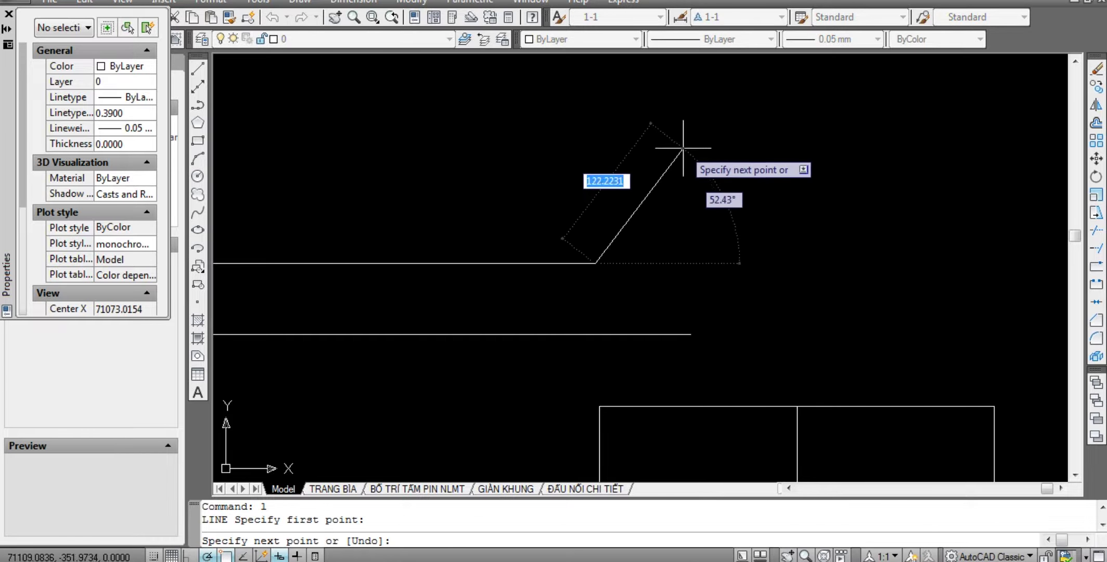
click(721, 166)
key(Escape)
scroll(730, 281, down, 6)
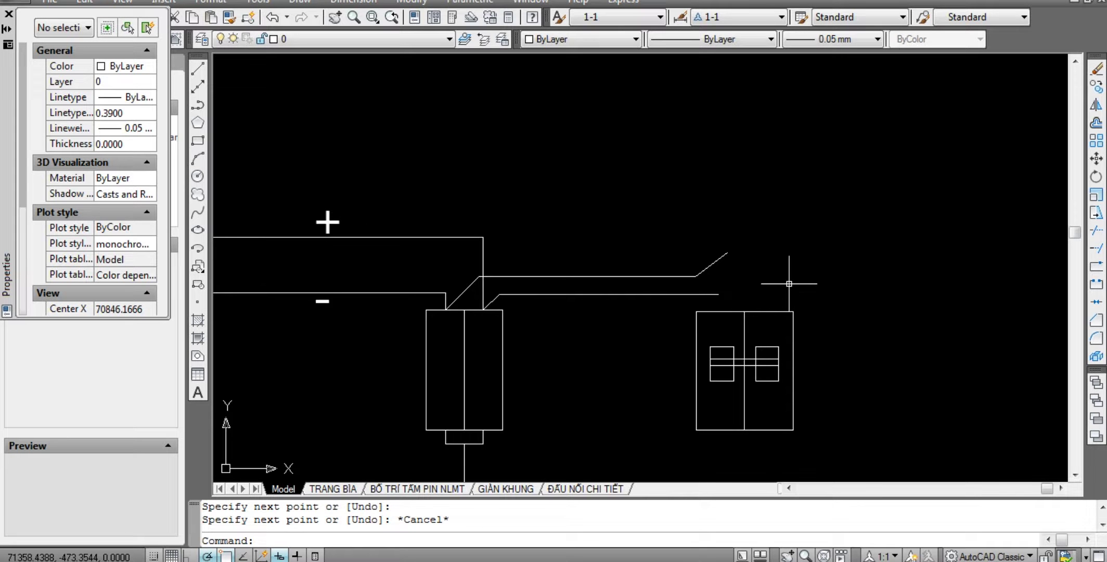
scroll(757, 295, up, 5)
text(l)
key(Return)
click(595, 288)
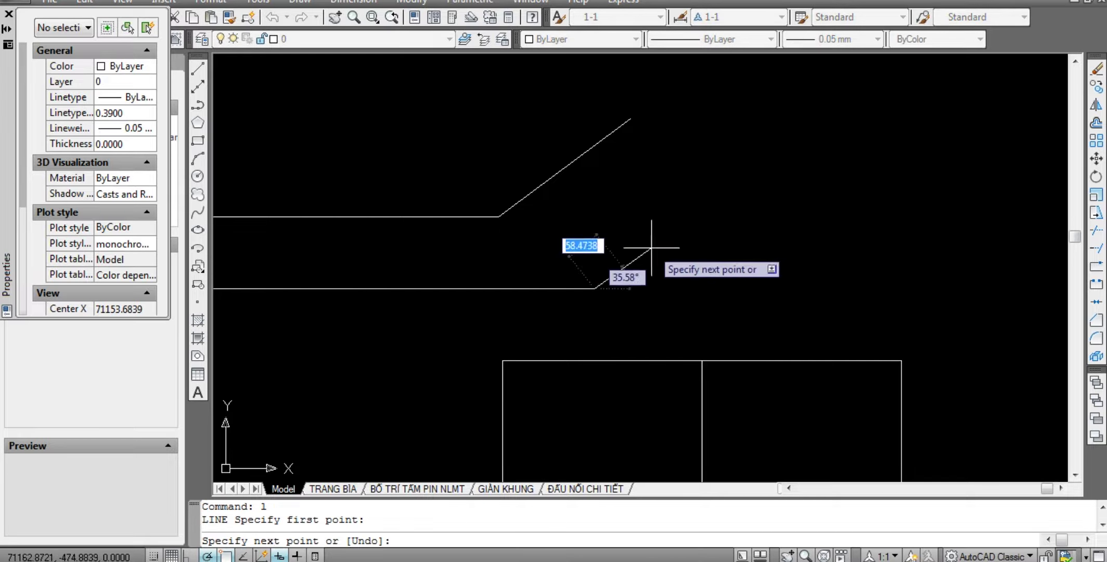
click(683, 227)
key(Escape)
key(Escape)
scroll(859, 192, down, 5)
scroll(771, 197, up, 4)
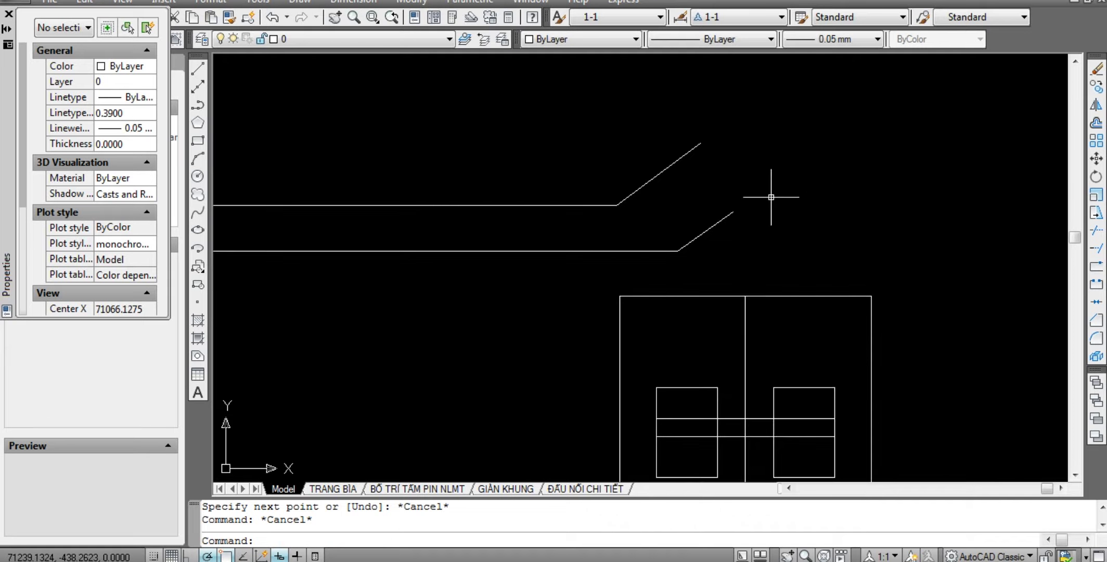
text(c)
key(Return)
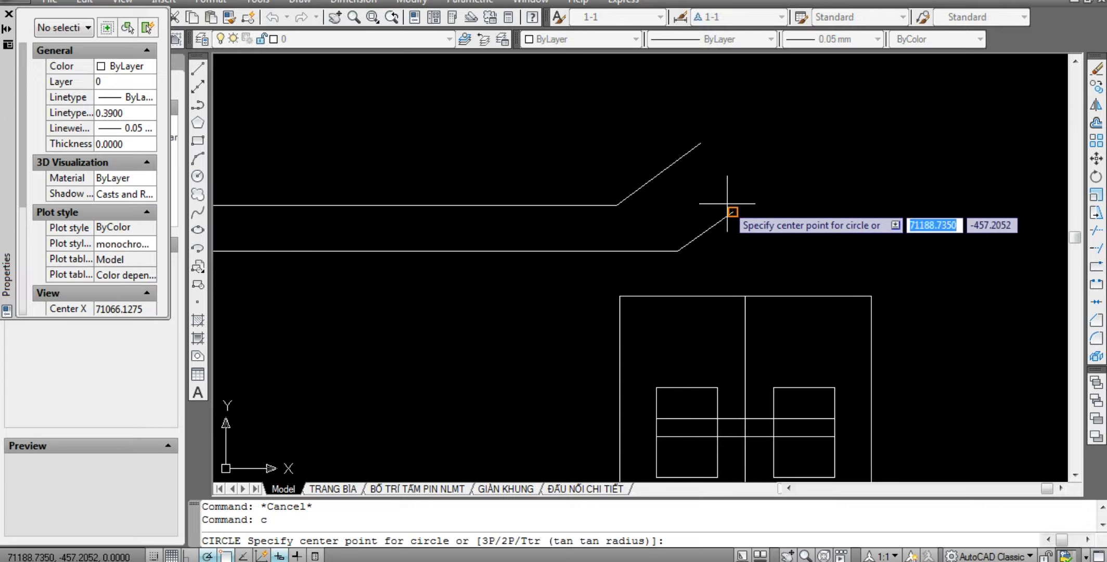
click(733, 213)
key(Escape)
scroll(716, 168, up, 3)
text(c)
key(Return)
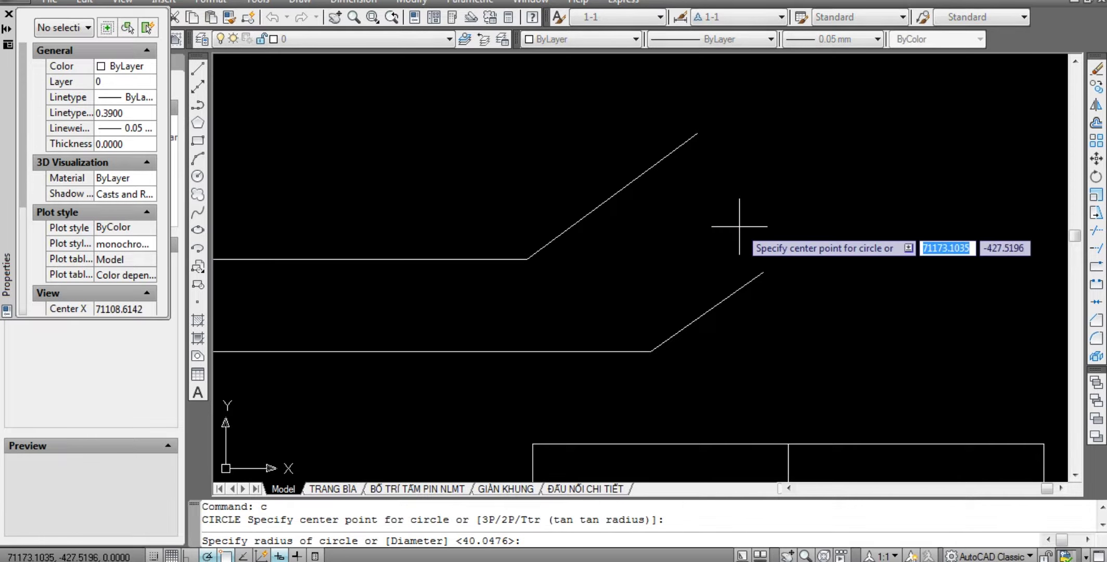
click(734, 231)
key(Escape)
key(Escape)
scroll(735, 323, down, 4)
scroll(679, 304, up, 2)
scroll(679, 305, up, 1)
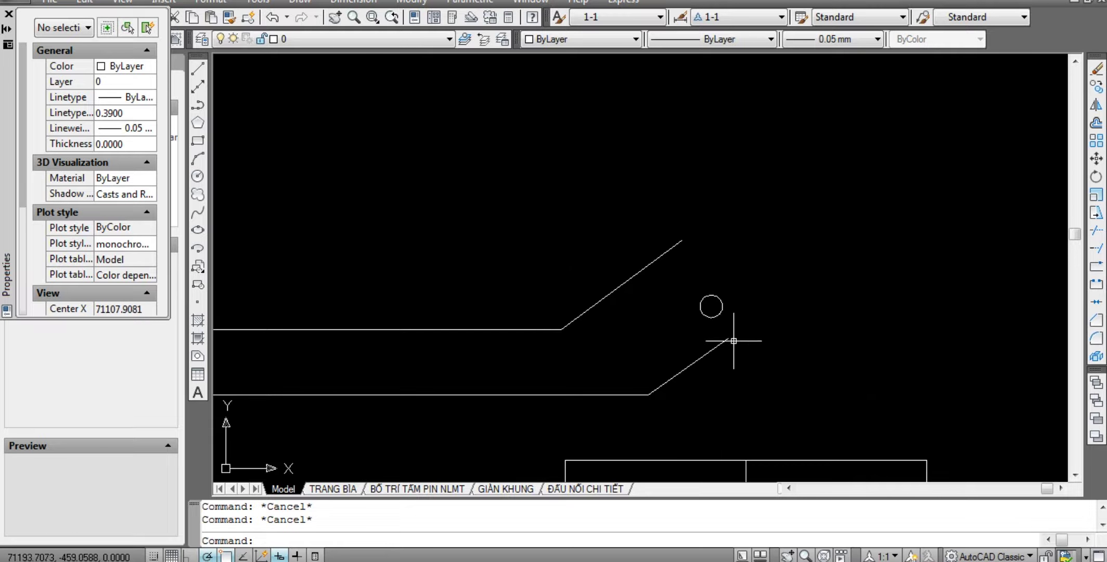
click(717, 398)
click(672, 343)
key(Delete)
middle_drag(751, 217, 771, 195)
scroll(704, 264, up, 2)
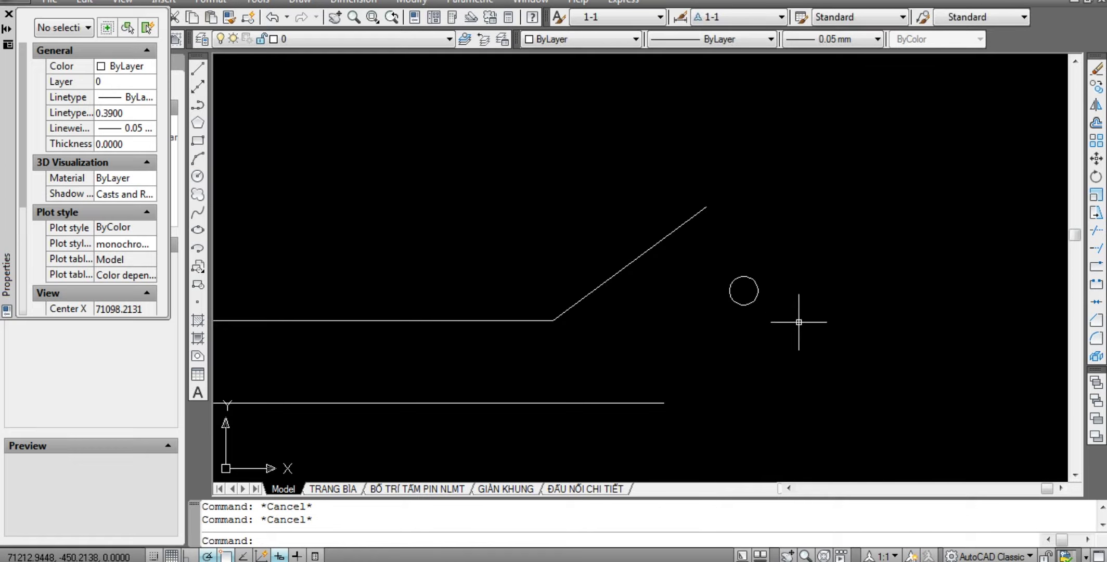
click(798, 317)
click(640, 168)
key(Delete)
scroll(640, 168, down, 10)
scroll(676, 201, down, 2)
scroll(676, 200, up, 2)
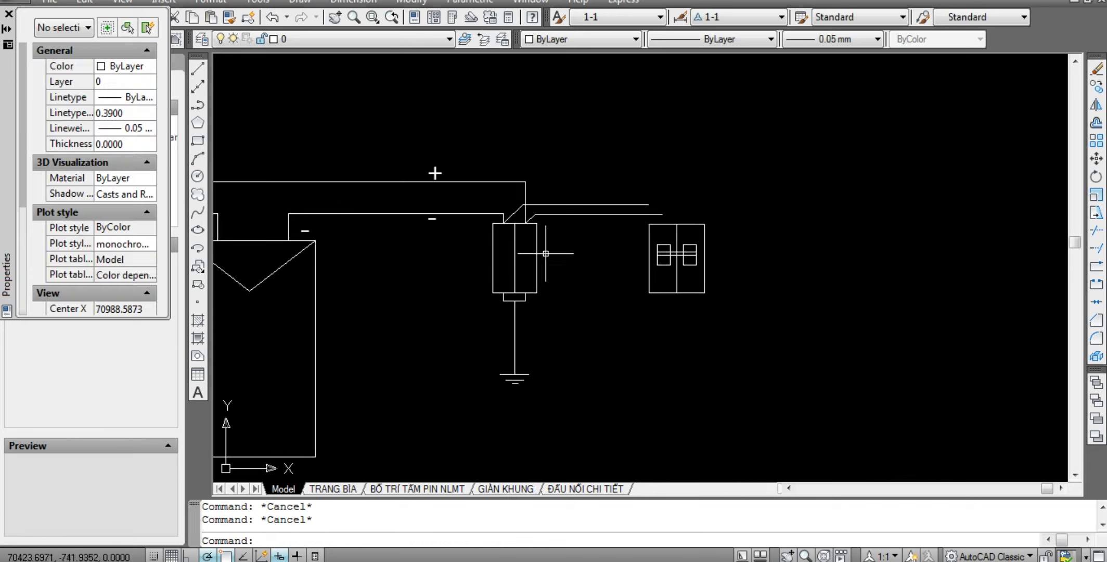
scroll(567, 254, up, 2)
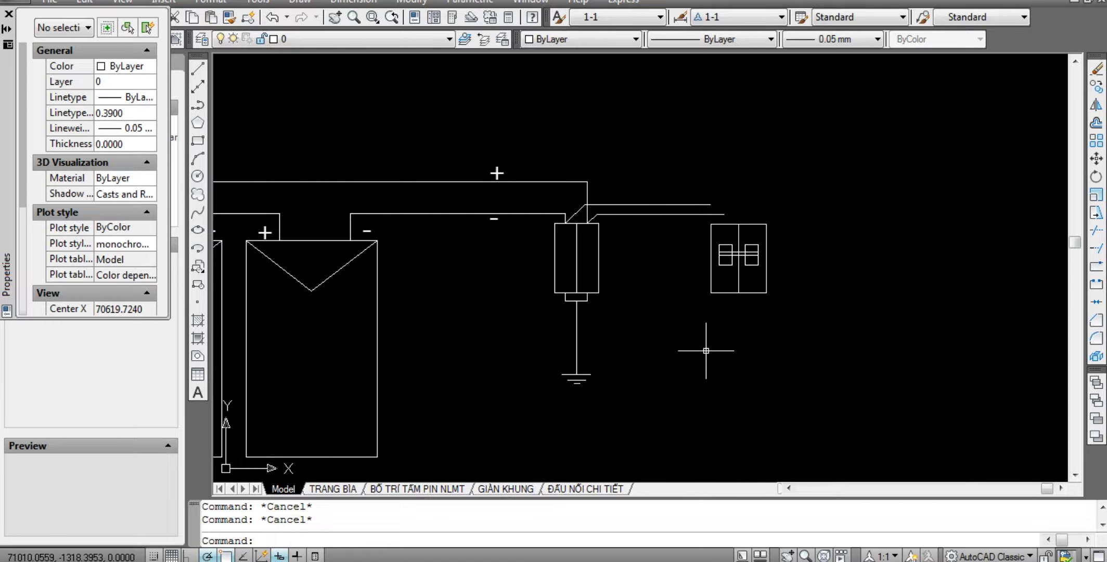
Bring the right-hand box into view and inspect the two DC wire ends.
mouse_move(471, 260)
middle_down()
mouse_move(599, 181)
mouse_move(477, 237)
mouse_move(658, 237)
mouse_move(633, 182)
middle_up()
scroll(478, 237, up, 3)
scroll(633, 183, up, 2)
click(566, 185)
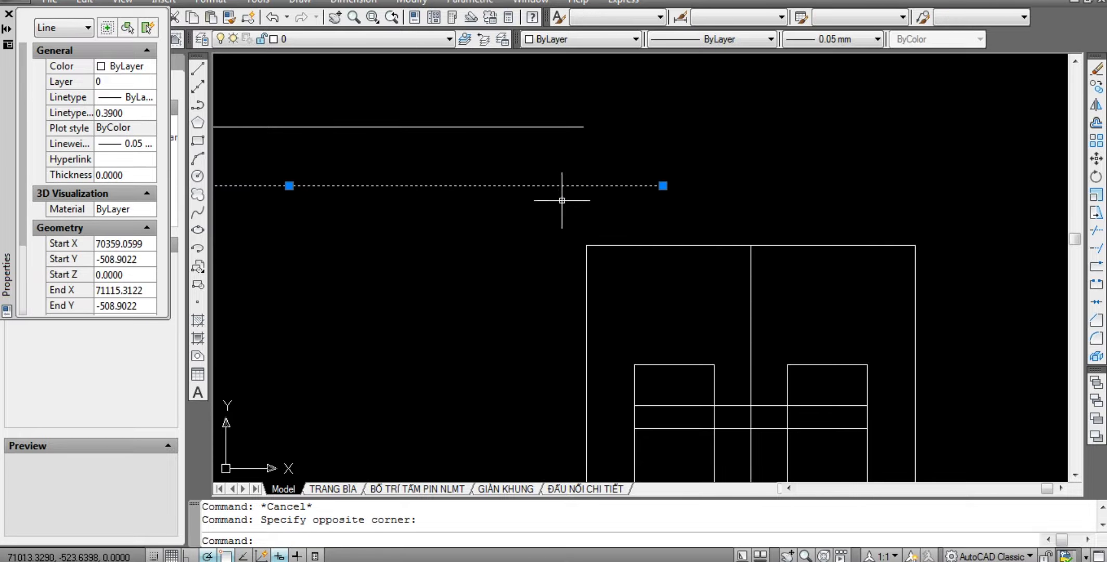
key(Escape)
scroll(524, 255, down, 1)
scroll(413, 203, down, 3)
scroll(629, 242, up, 3)
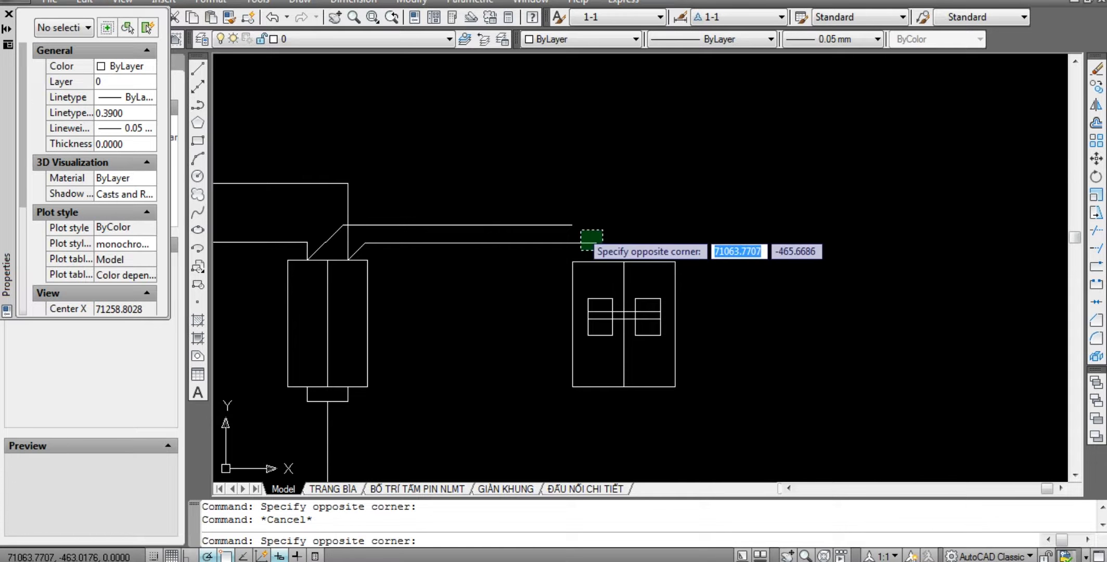
click(581, 231)
scroll(565, 242, up, 6)
key(Escape)
Draw a vertical line up from the box top and fillet it square with the lower wire.
text(l)
key(Return)
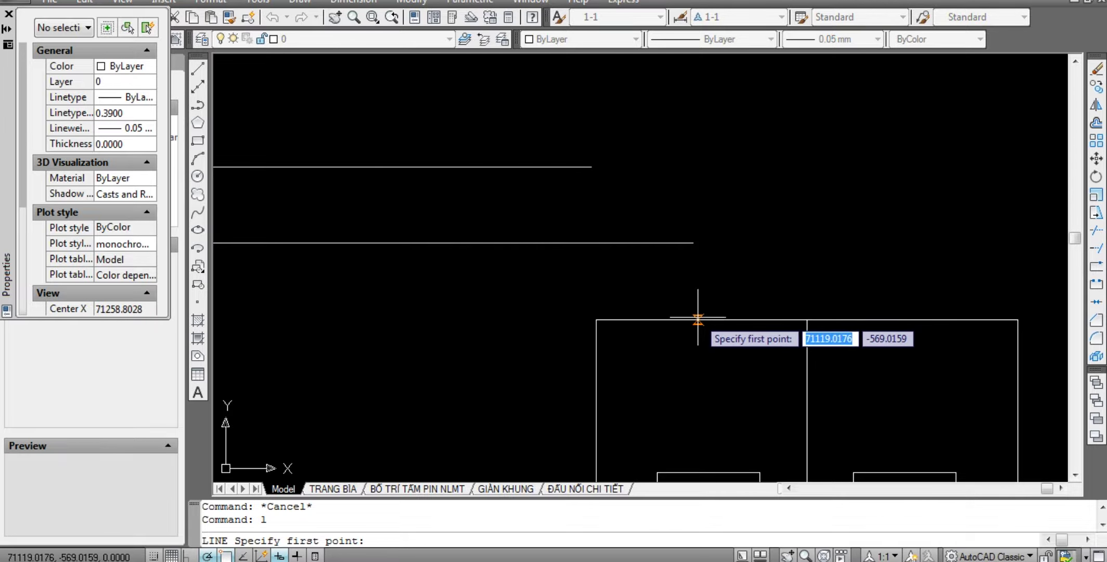
click(693, 320)
click(693, 114)
key(Escape)
text(f)
key(Return)
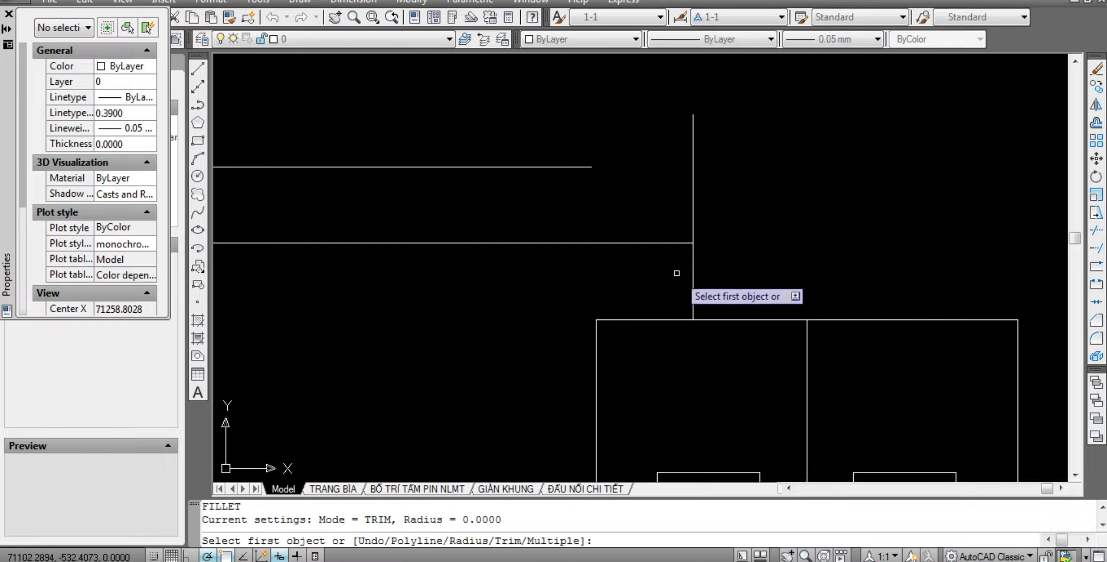
click(666, 243)
click(694, 273)
key(Escape)
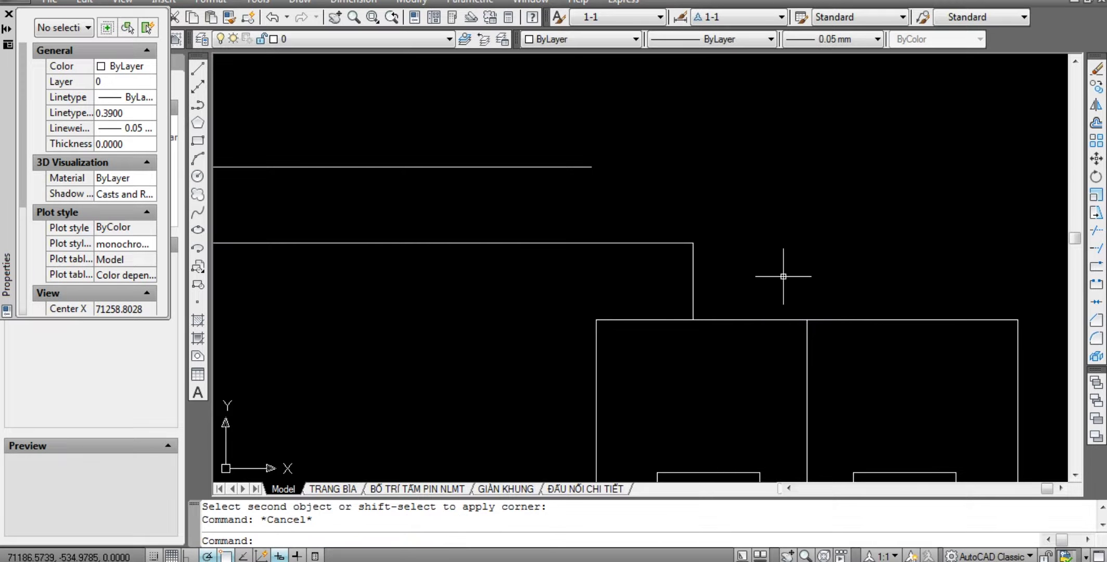
key(Escape)
Draw a second vertical line from the box top and fillet it square with the upper wire.
text(l)
key(Return)
click(886, 320)
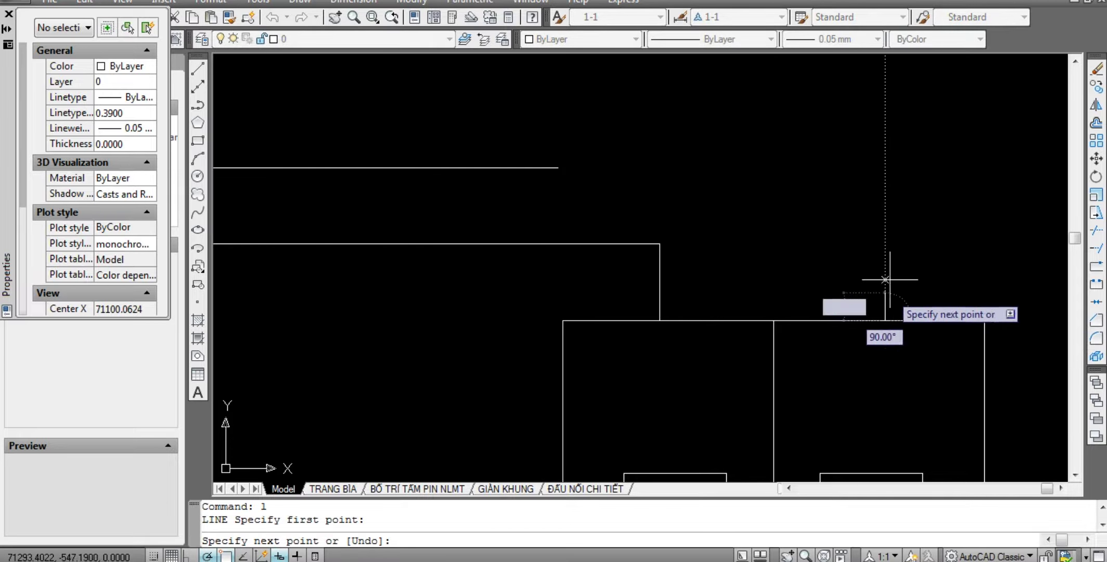
click(885, 135)
key(Return)
text(f)
key(Return)
click(542, 168)
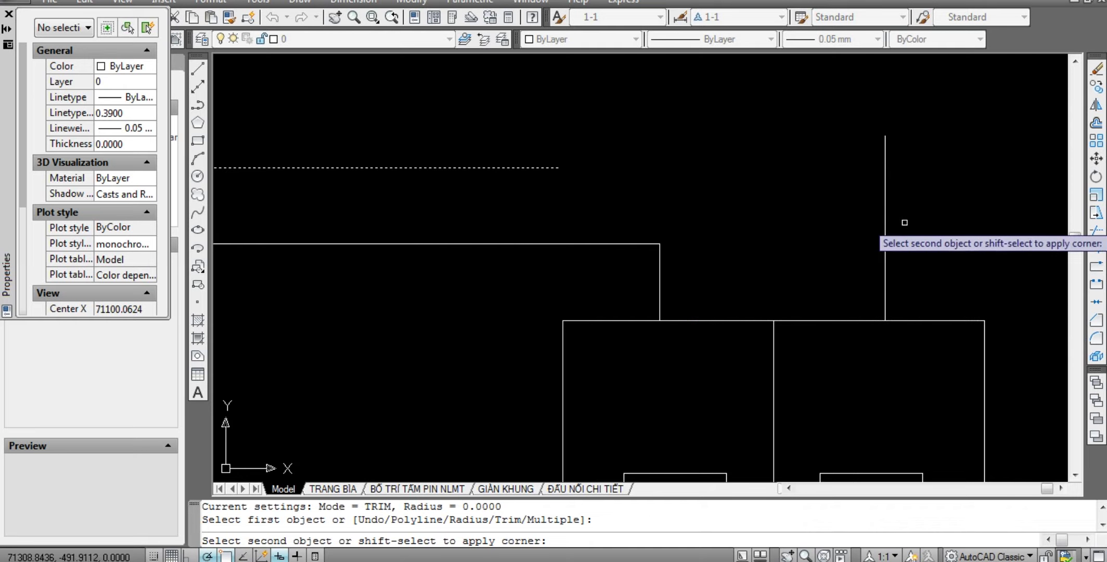
click(885, 219)
scroll(885, 217, down, 5)
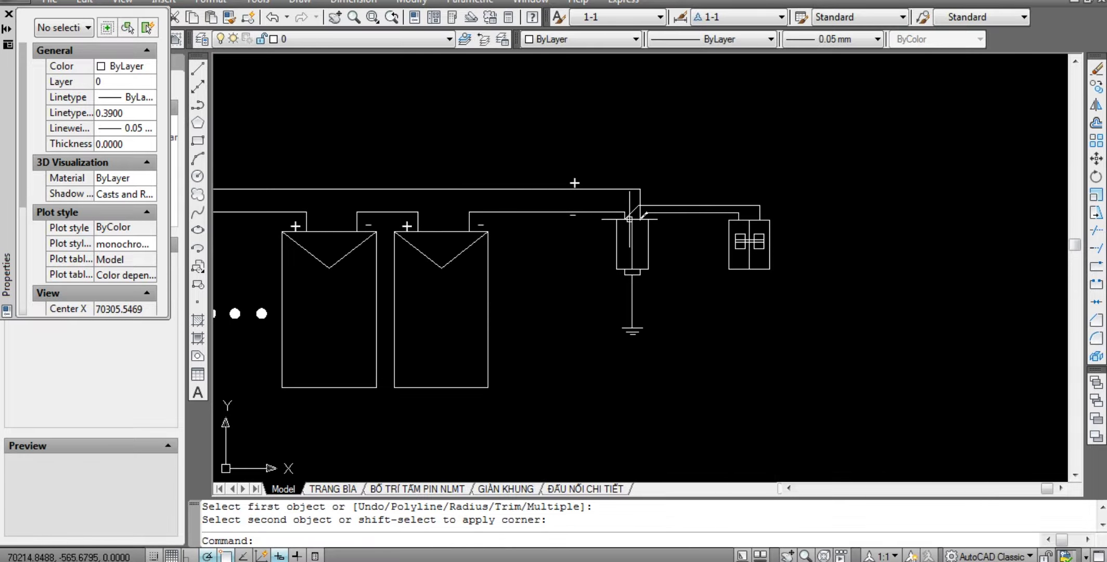
Bring the surge protector wiring into view and try moving the '-' label, then cancel.
middle_drag(463, 236, 519, 210)
scroll(558, 148, up, 4)
scroll(657, 247, down, 2)
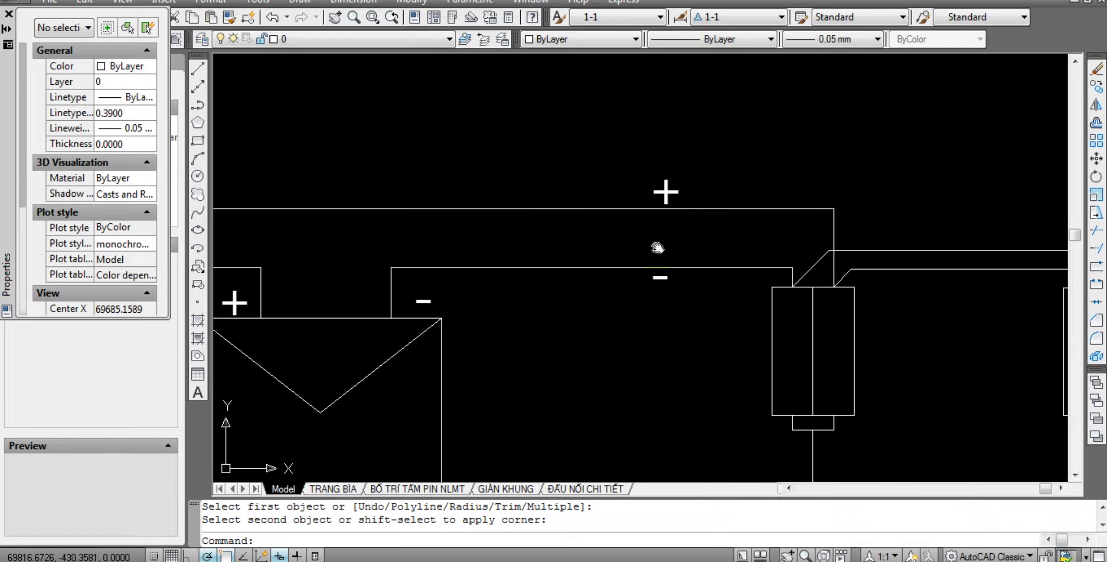
middle_drag(657, 247, 584, 173)
scroll(611, 293, up, 2)
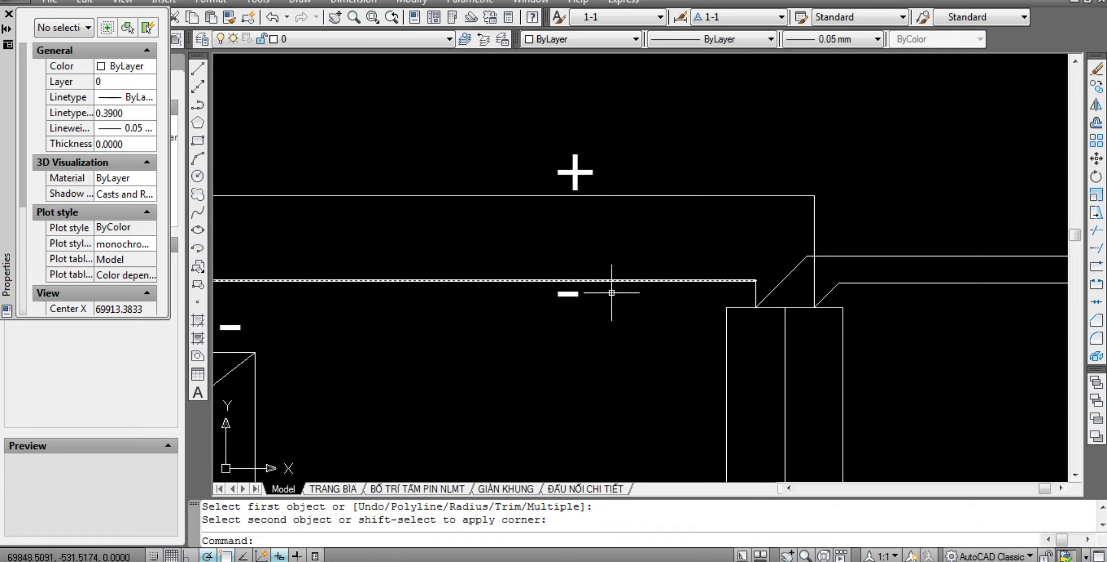
click(572, 300)
scroll(573, 300, down, 2)
text(m)
key(Return)
click(610, 112)
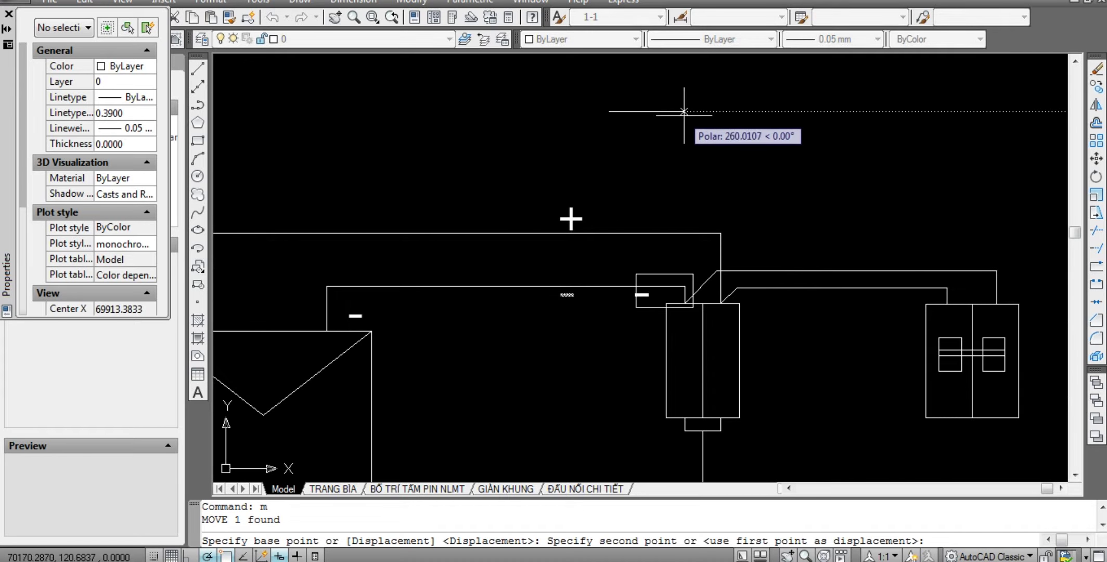
key(Escape)
key(Escape)
Select the '+' label and start moving it, then cancel the move.
click(571, 218)
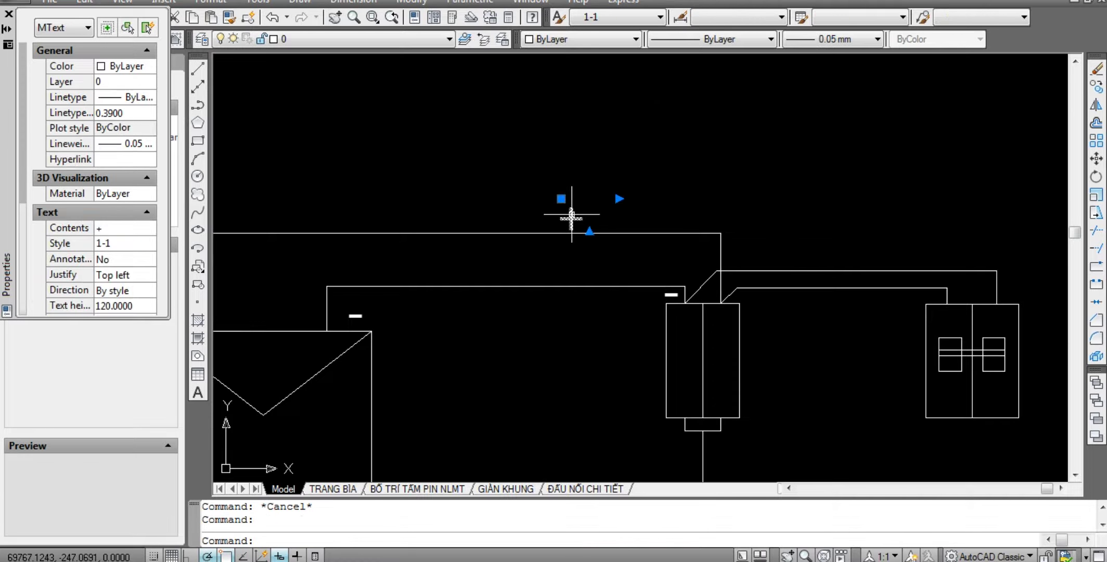
middle_drag(572, 217, 525, 134)
text(m)
key(Return)
click(525, 134)
scroll(572, 130, up, 3)
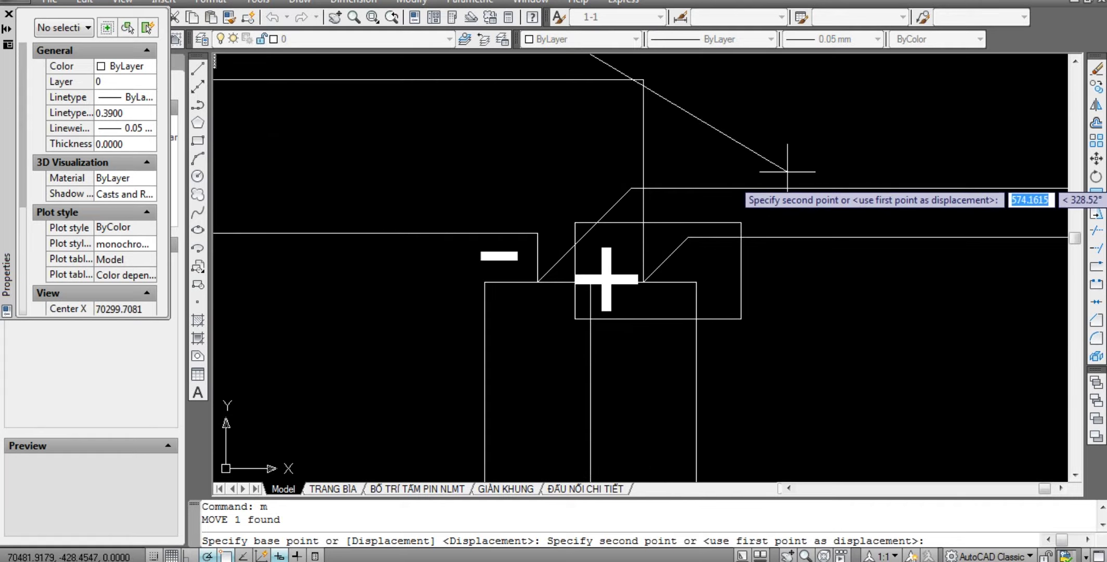
key(Escape)
key(Escape)
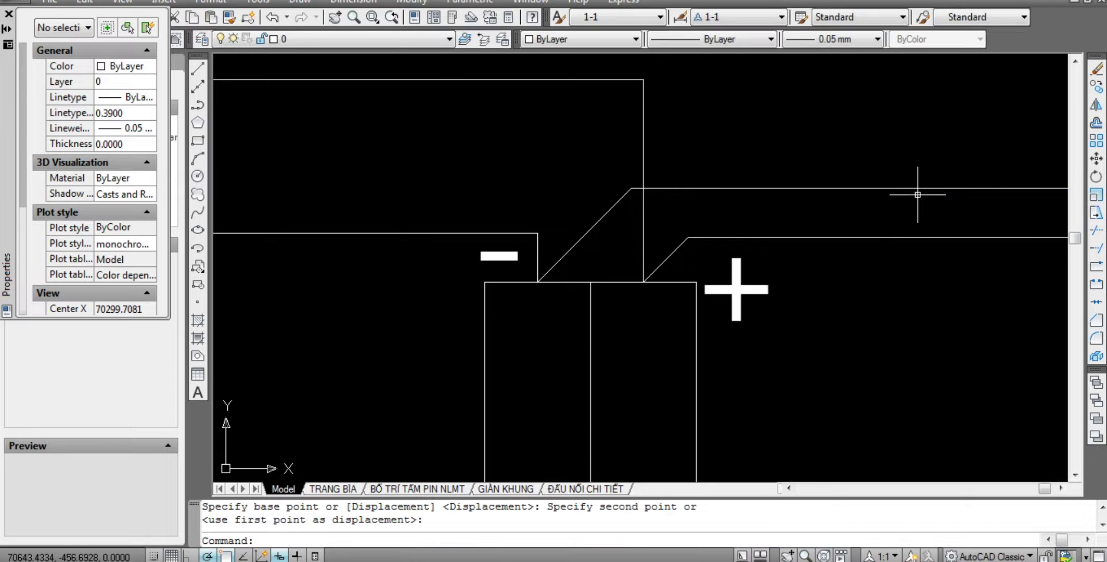
Window-select the wires above the right-hand box, then clear the selection.
scroll(362, 382, down, 2)
scroll(363, 382, down, 4)
scroll(529, 317, up, 1)
scroll(639, 235, down, 2)
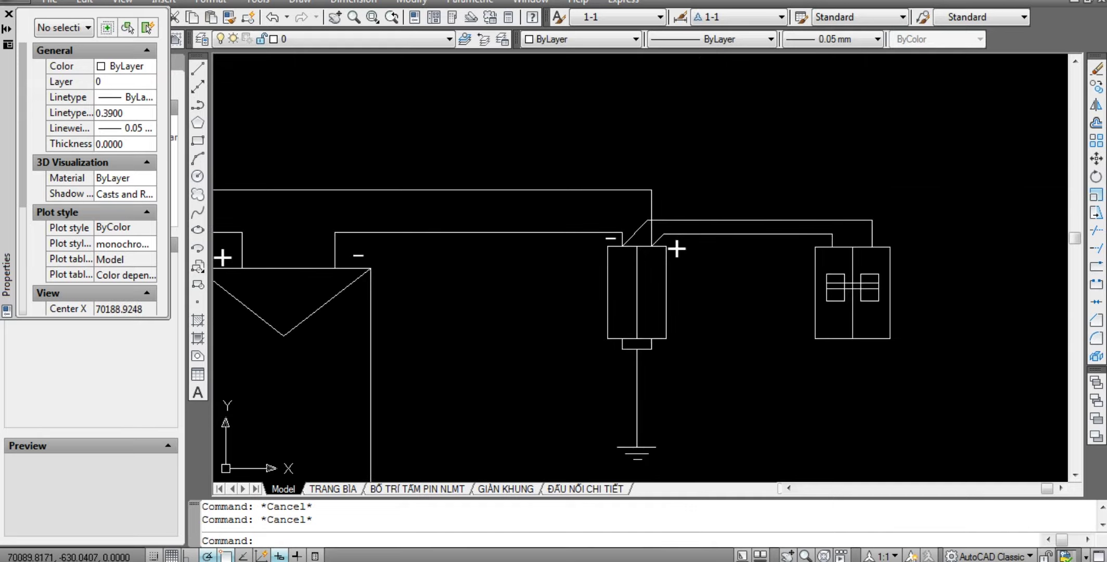
scroll(613, 252, down, 1)
scroll(672, 234, up, 4)
scroll(793, 245, up, 3)
click(931, 237)
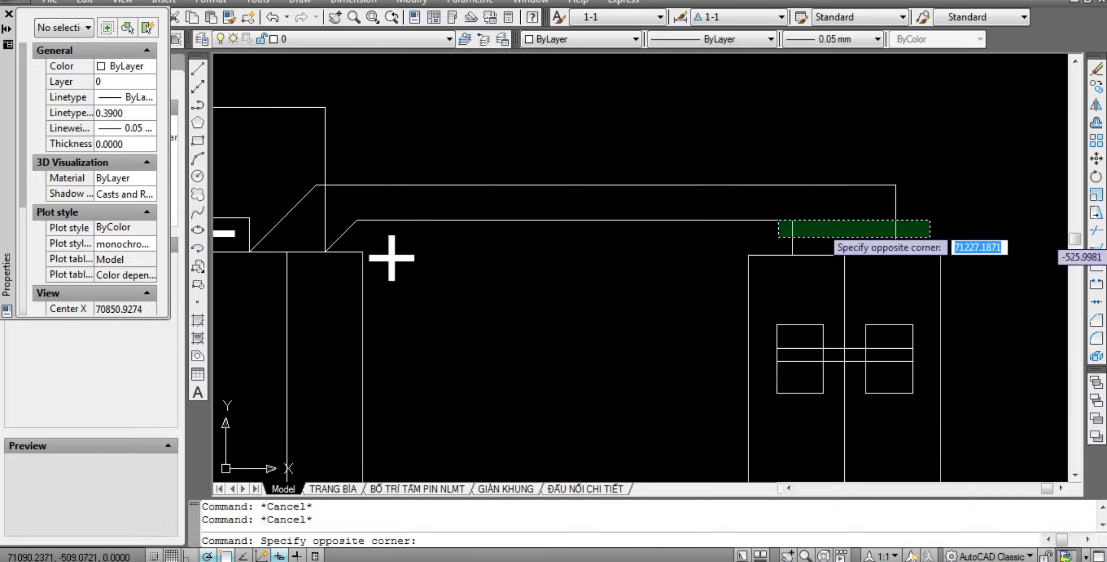
click(286, 145)
scroll(626, 287, down, 4)
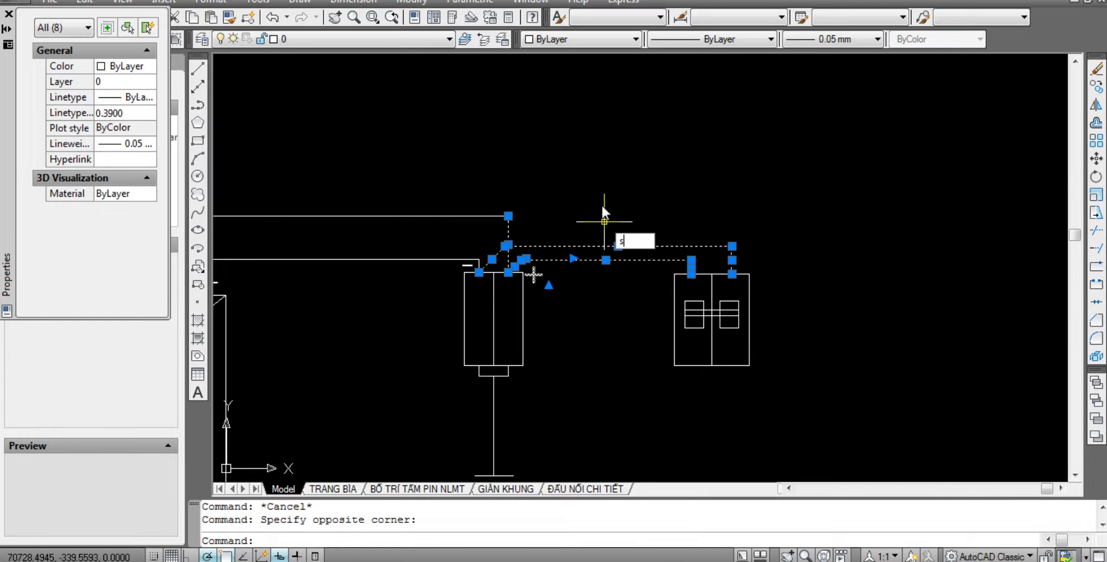
key(Escape)
Set the '+' label's text height to 100.
scroll(645, 268, up, 1)
scroll(676, 255, up, 4)
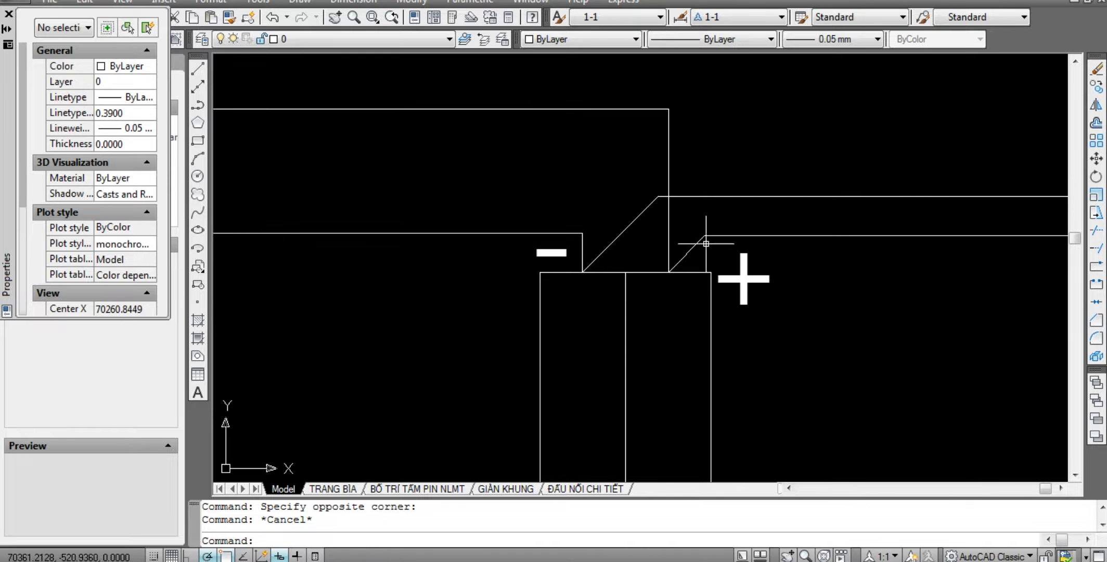
double_click(750, 272)
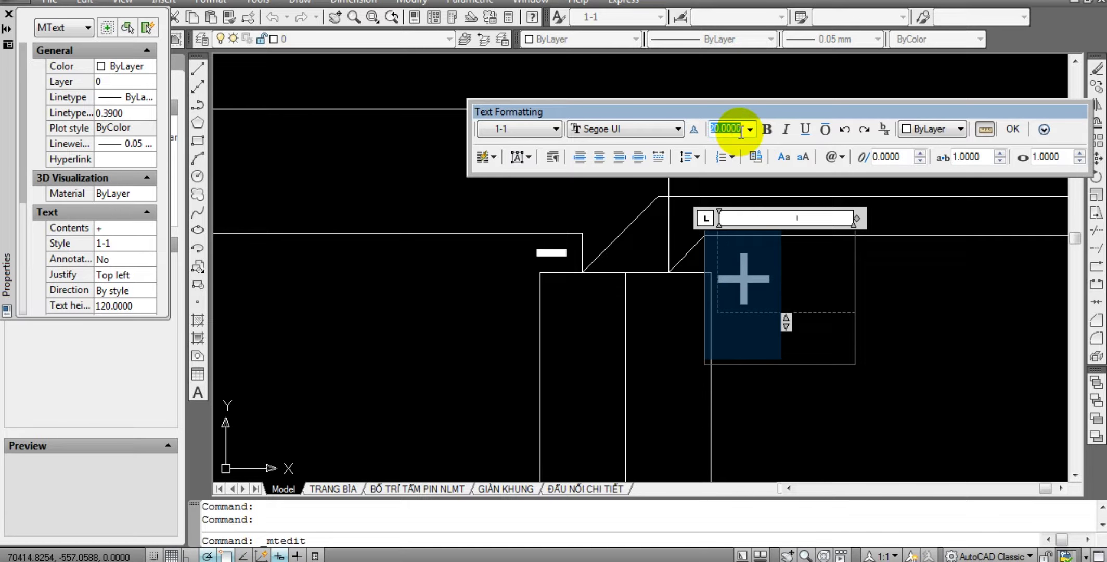
key(Return)
click(433, 264)
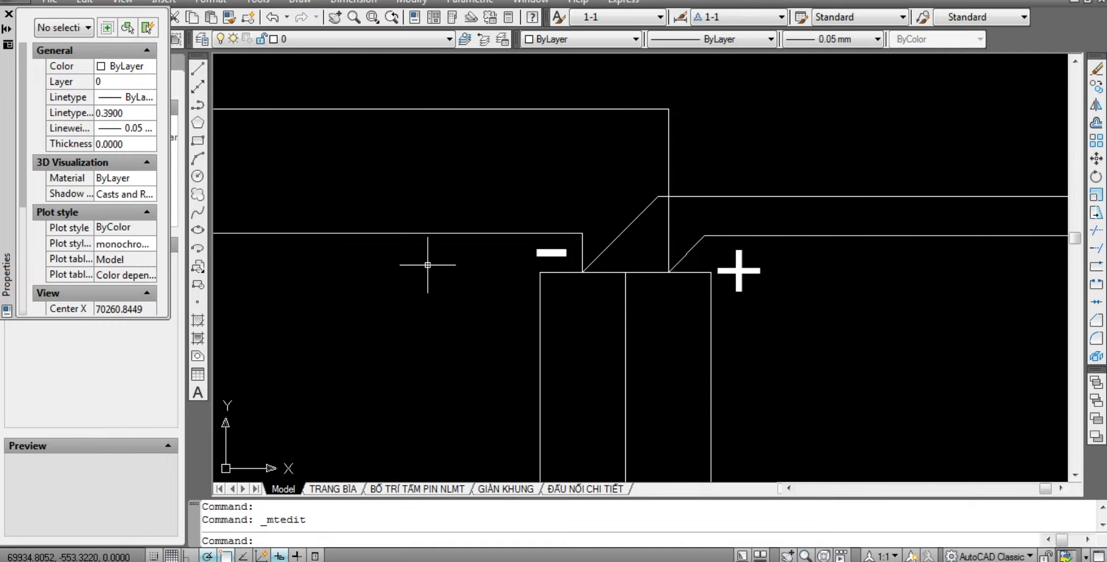
key(Escape)
Move the '-' label down and left beside the protector's left terminal.
click(550, 252)
text(m)
key(Return)
click(827, 329)
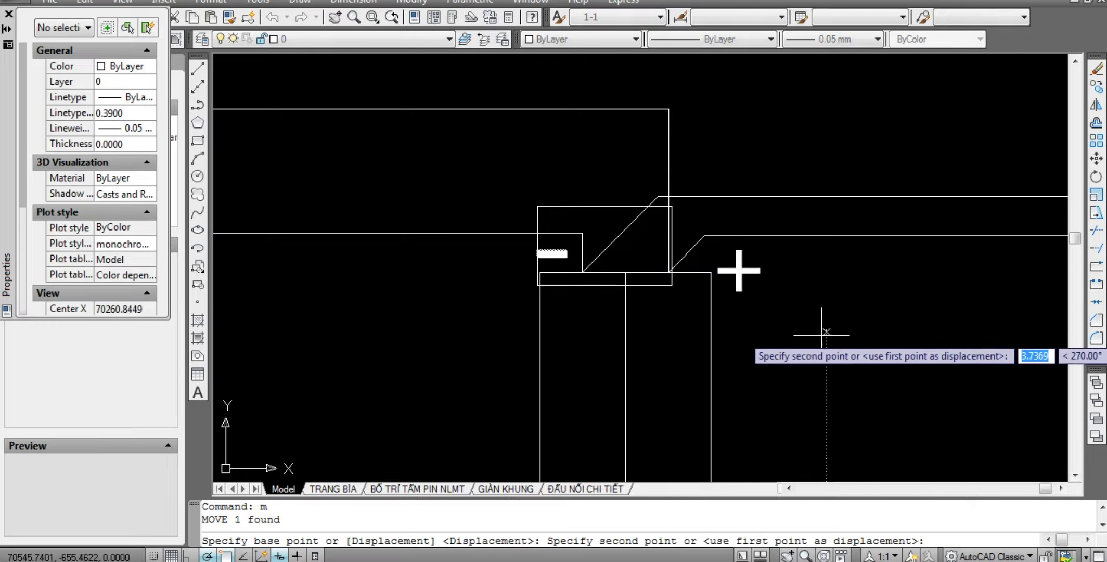
click(778, 351)
End the label move, then start and cancel a line command.
key(Escape)
key(Escape)
scroll(697, 348, down, 8)
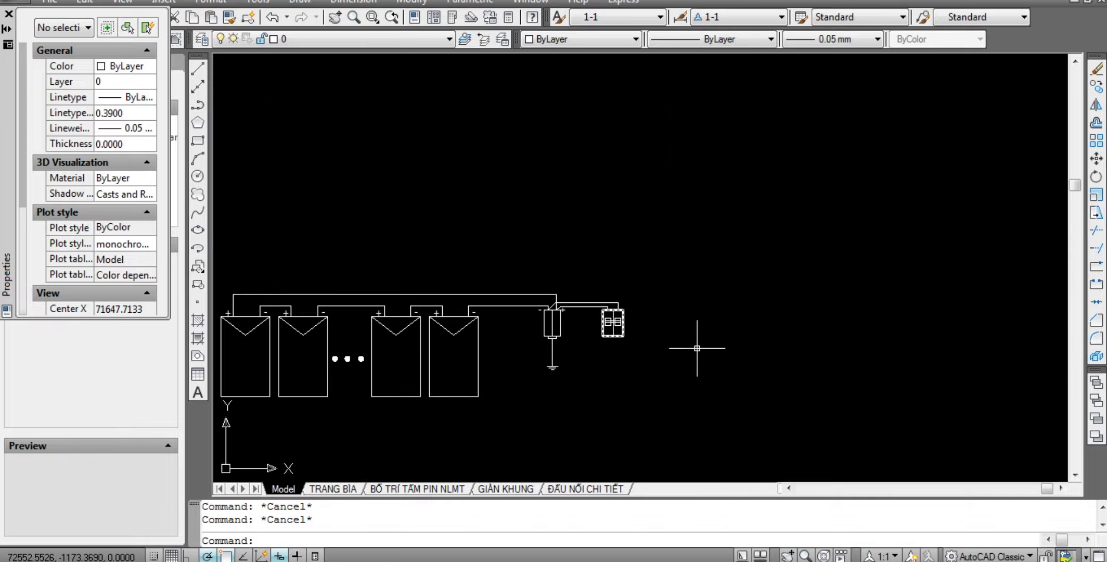
scroll(569, 338, up, 3)
scroll(538, 309, up, 2)
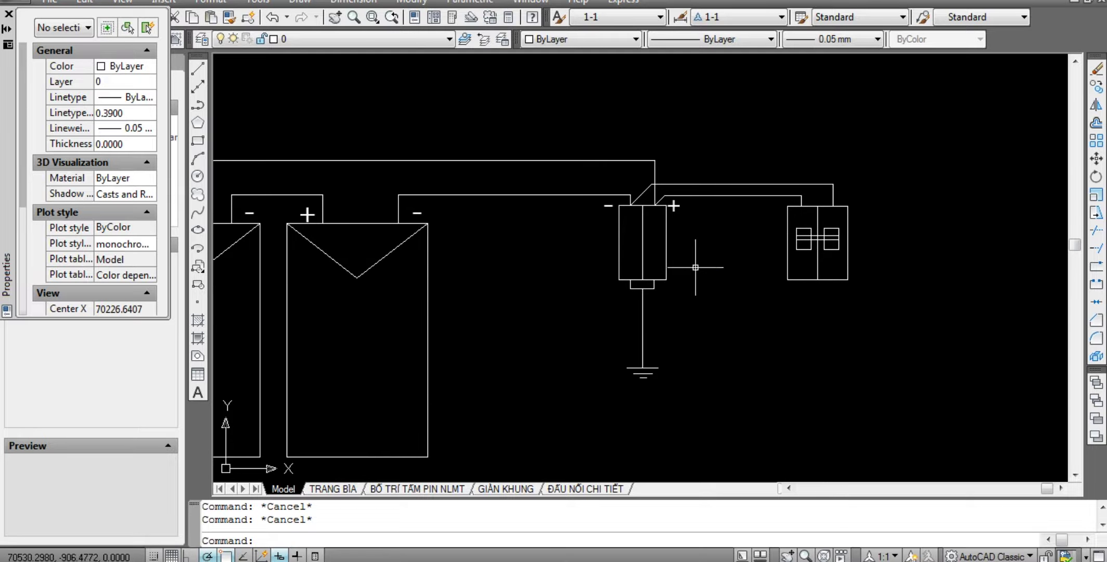
scroll(796, 190, up, 3)
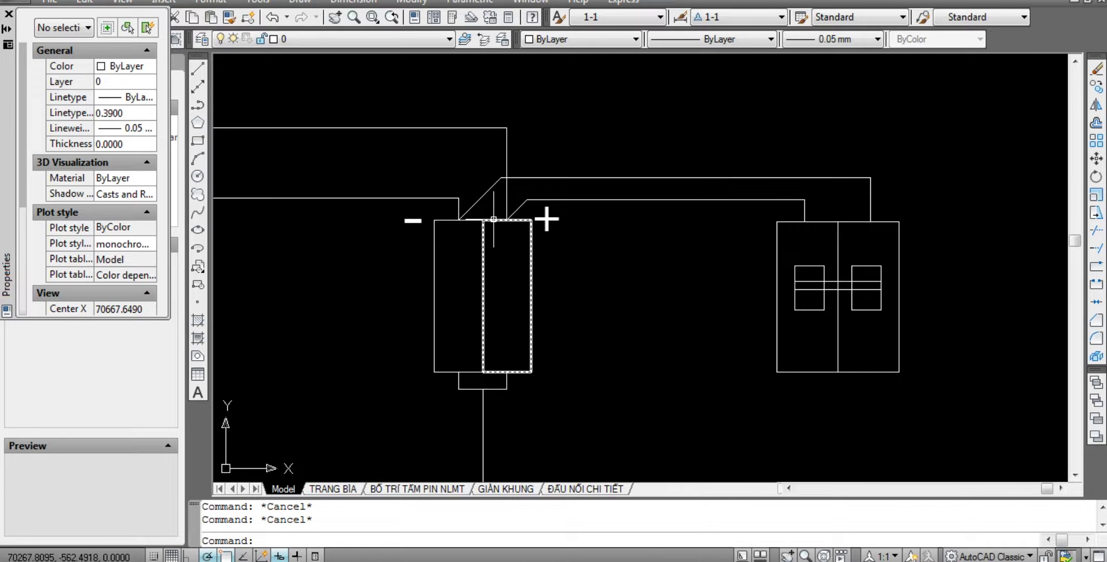
scroll(604, 214, down, 1)
scroll(638, 323, up, 2)
text(l)
key(Return)
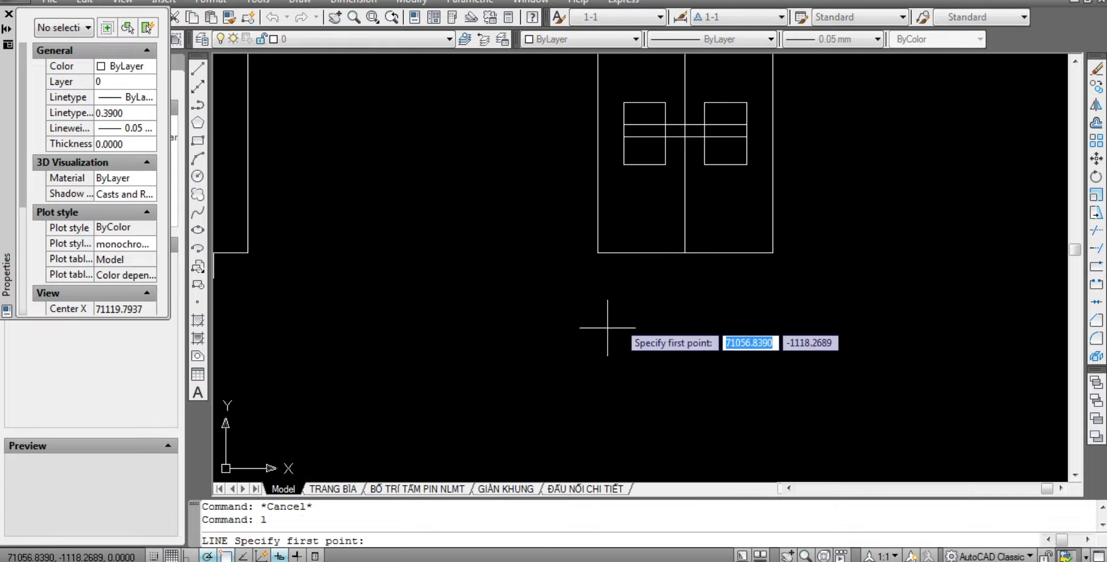
scroll(596, 307, down, 3)
key(Escape)
key(Escape)
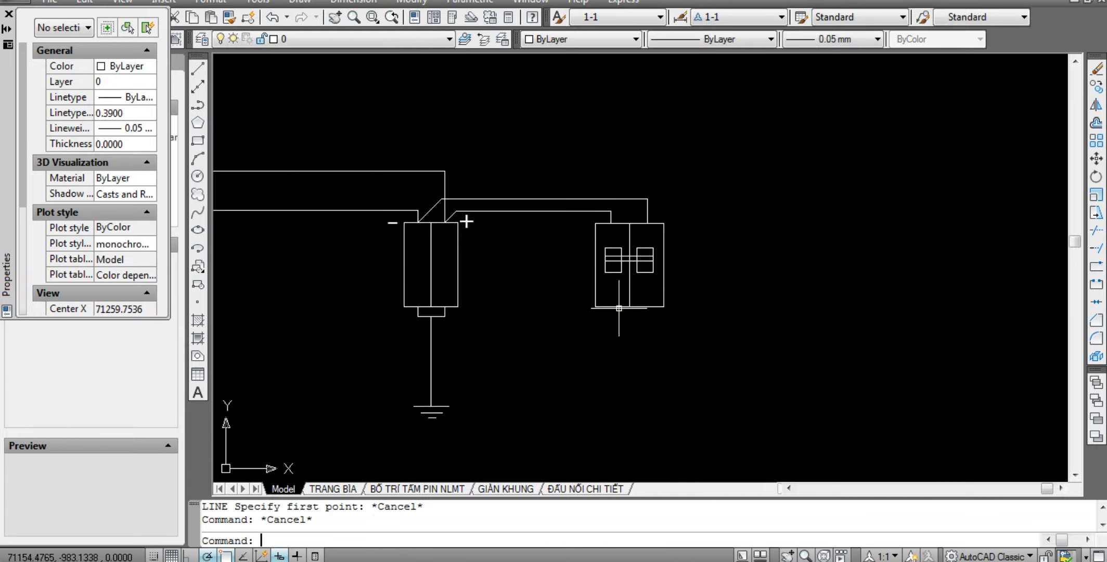
Draw a rectangular box in the empty space right of the DC breaker.
scroll(622, 309, down, 3)
scroll(640, 337, down, 1)
scroll(694, 314, down, 1)
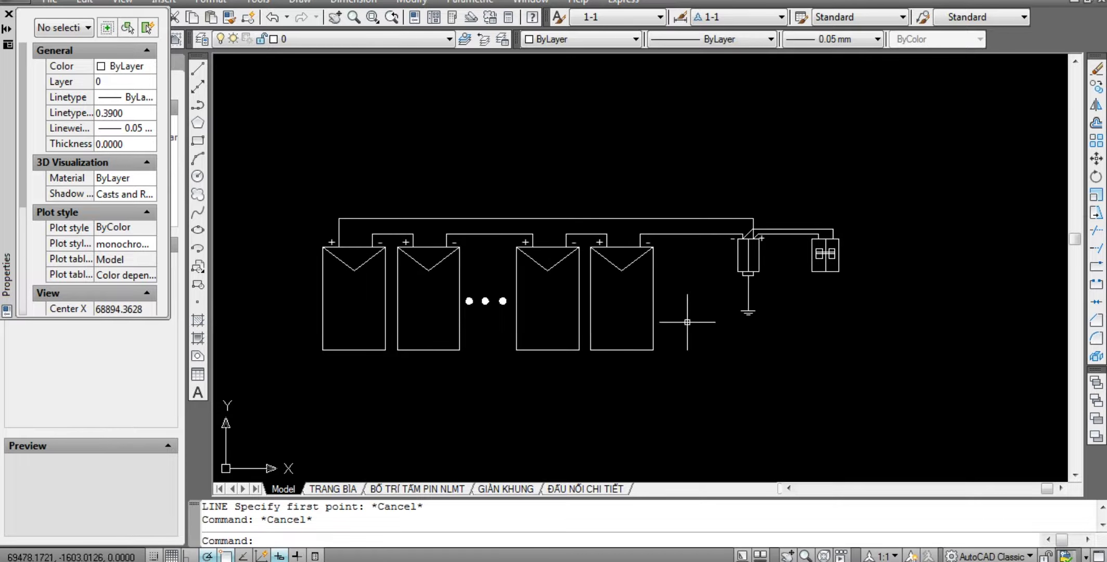
scroll(656, 280, down, 2)
scroll(674, 289, up, 4)
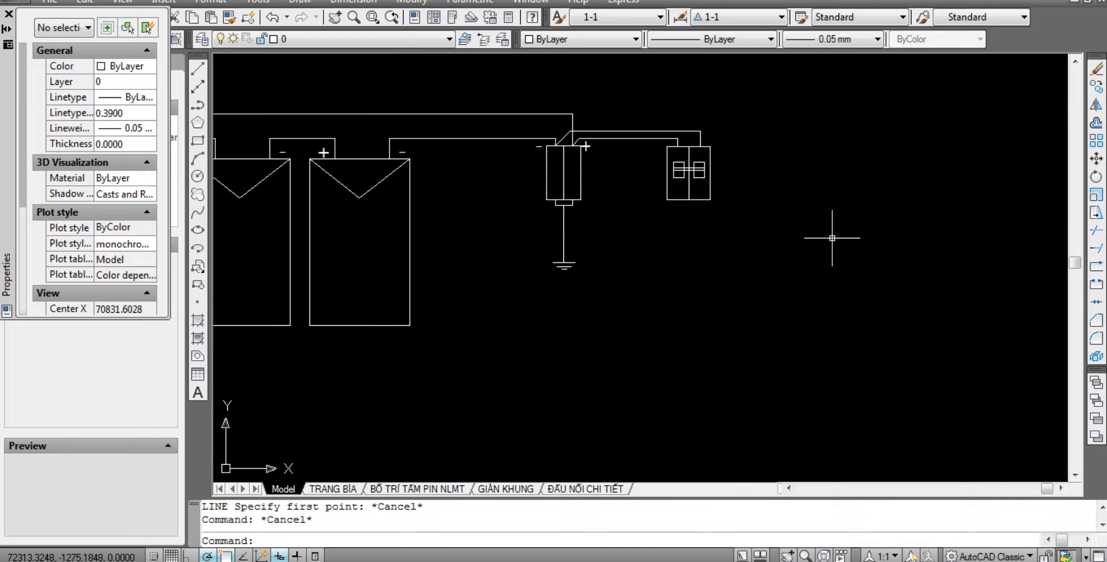
middle_drag(835, 237, 660, 250)
scroll(638, 252, up, 1)
key(Return)
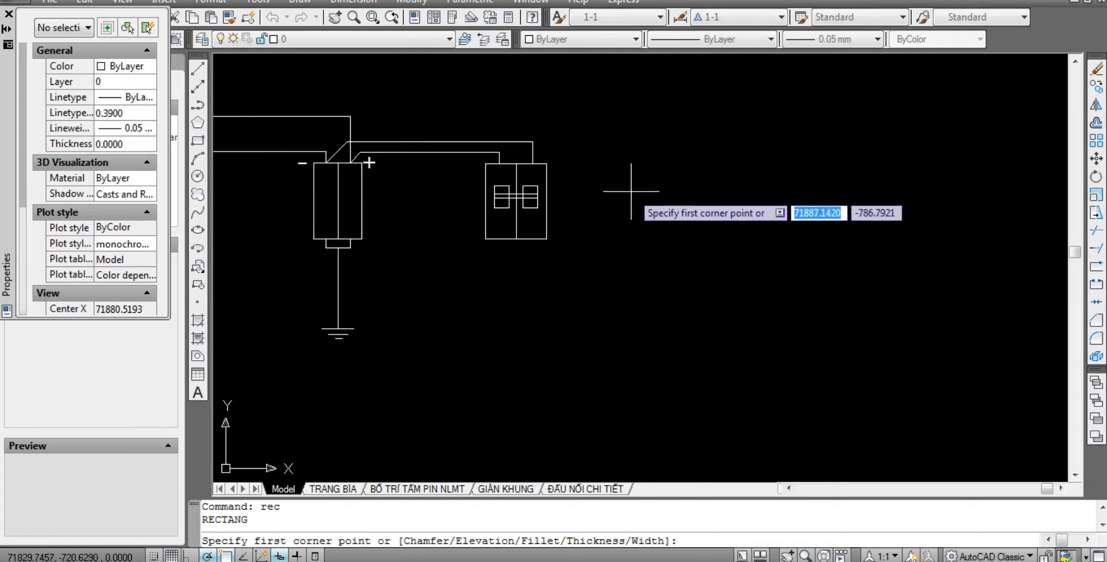
middle_drag(658, 170, 712, 196)
click(660, 153)
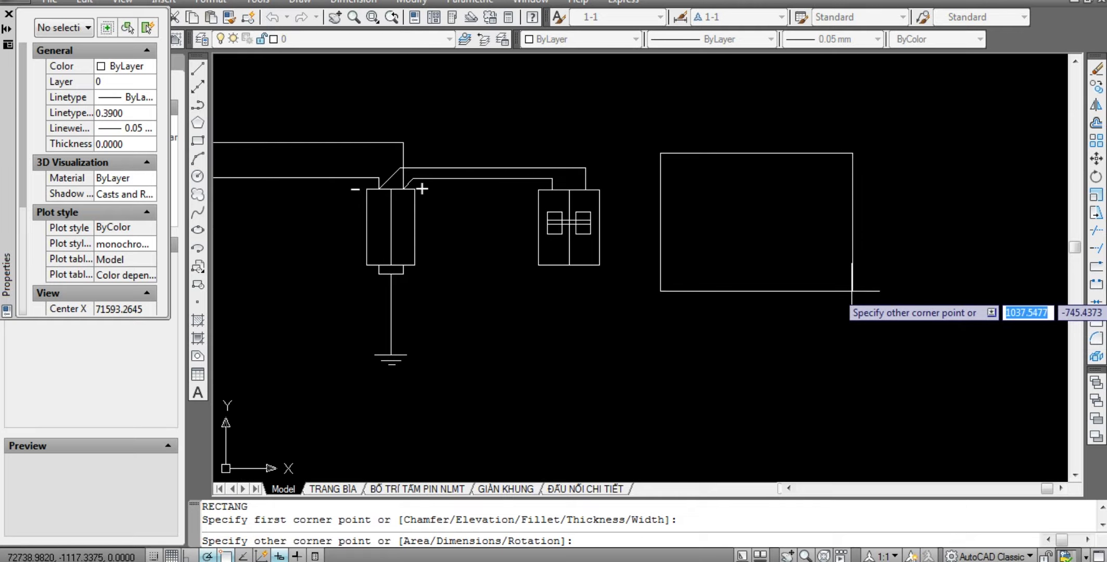
click(822, 302)
key(Escape)
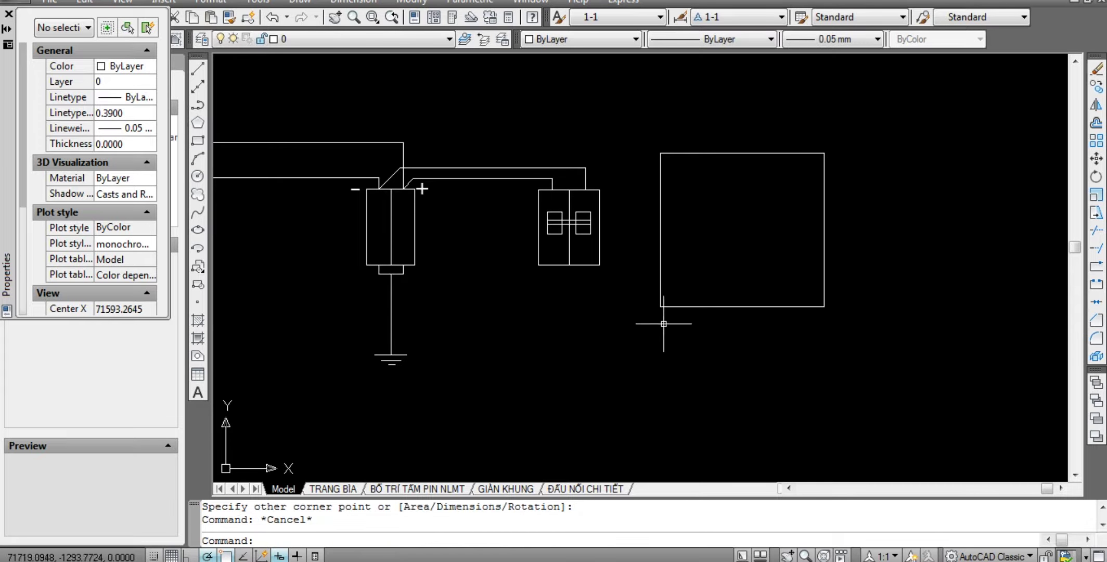
key(Escape)
Draw a vertical divider line down the middle of the new box.
scroll(578, 307, up, 3)
scroll(579, 306, down, 4)
scroll(725, 247, up, 2)
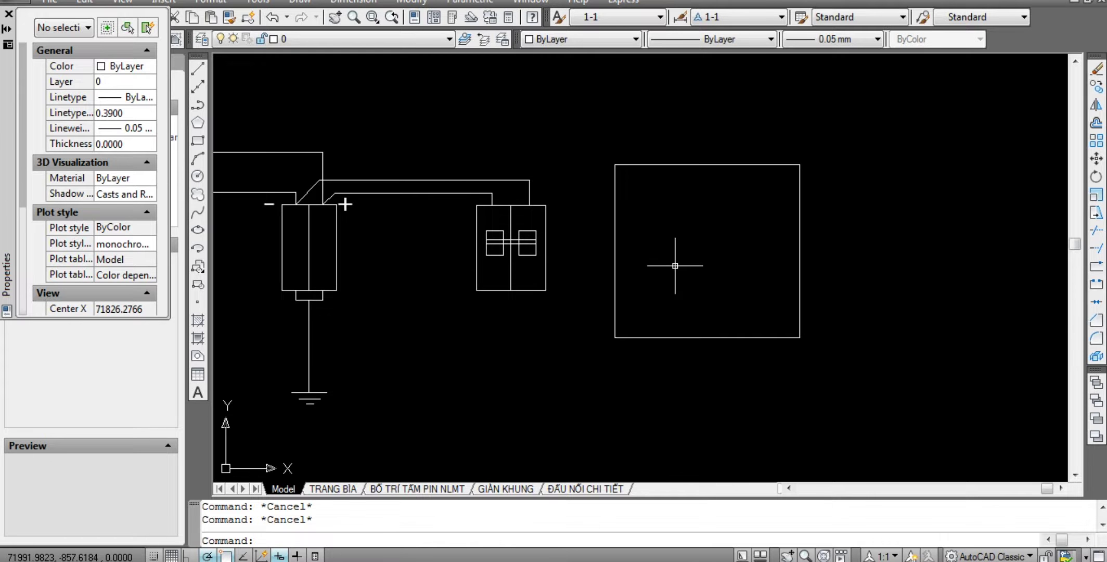
text( l)
key(Return)
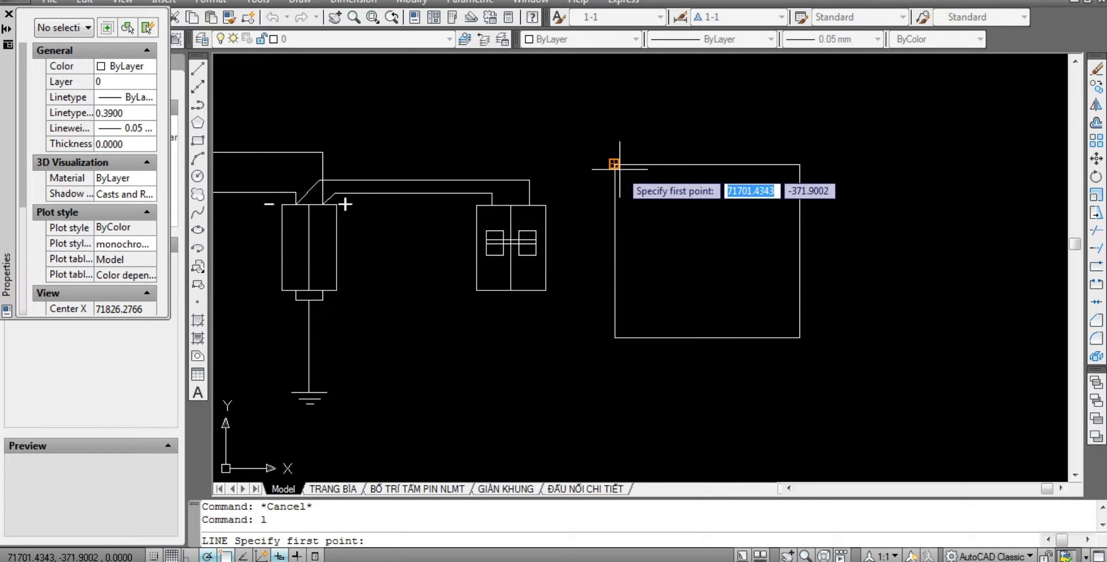
click(706, 165)
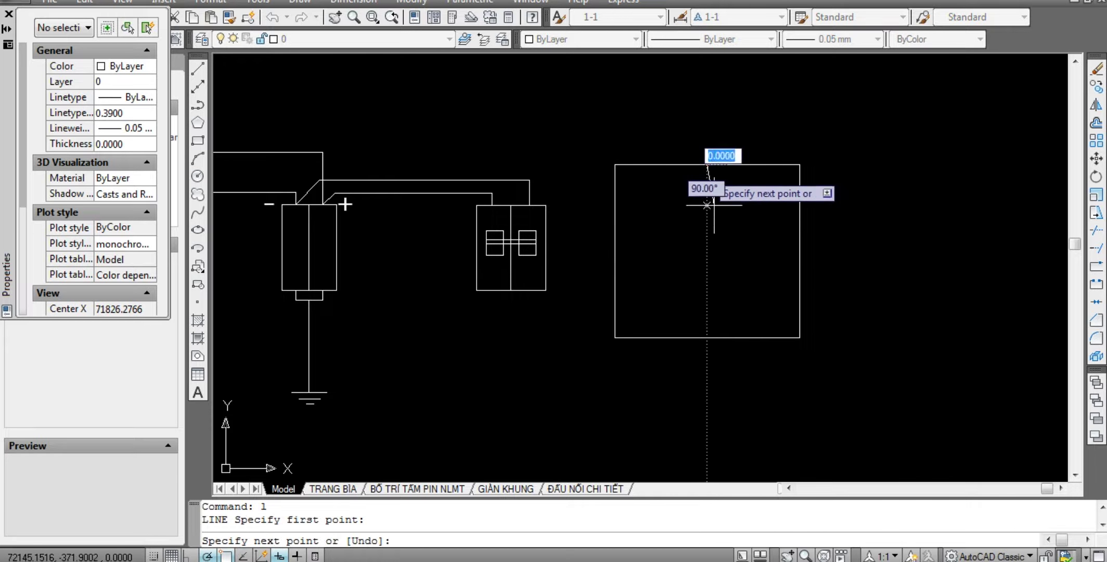
click(706, 337)
key(Escape)
Draw a bent switch contact line rising from the box's bottom edge.
scroll(636, 331, up, 3)
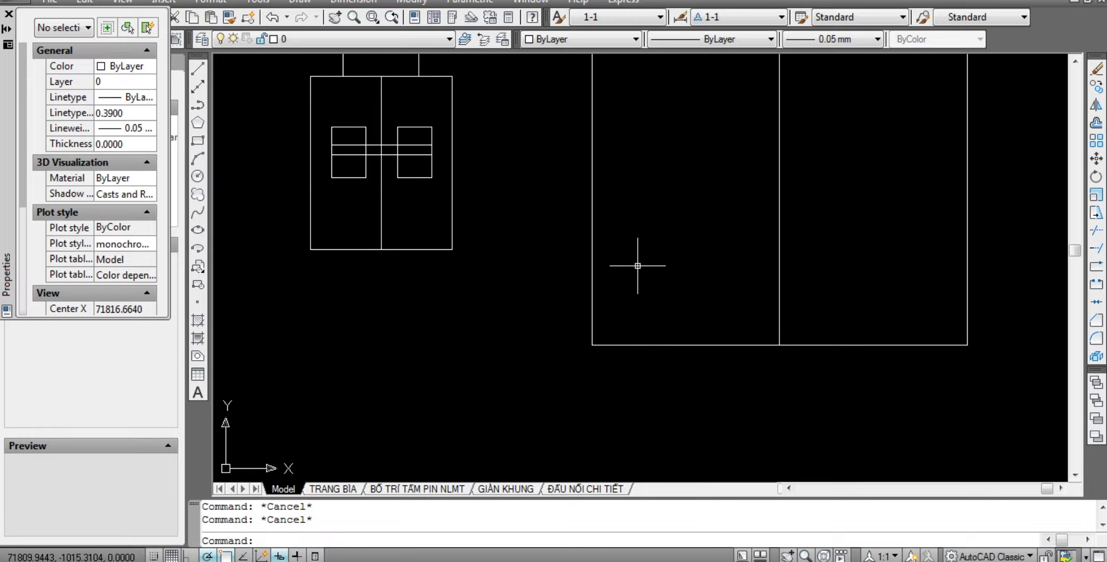
scroll(680, 273, up, 3)
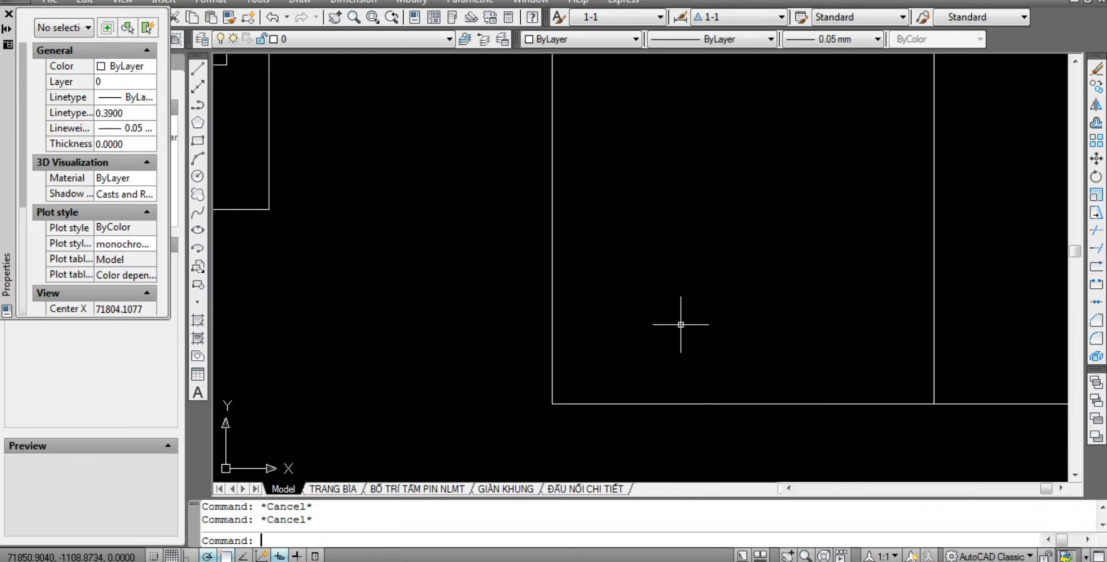
scroll(681, 324, down, 3)
scroll(698, 365, up, 2)
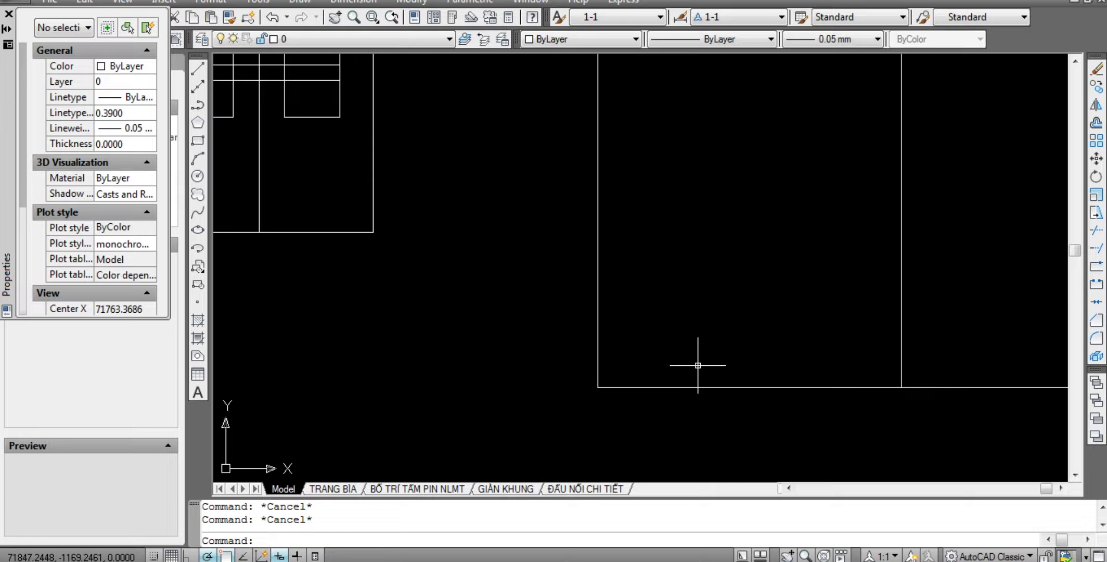
scroll(698, 365, down, 2)
text(l)
key(Return)
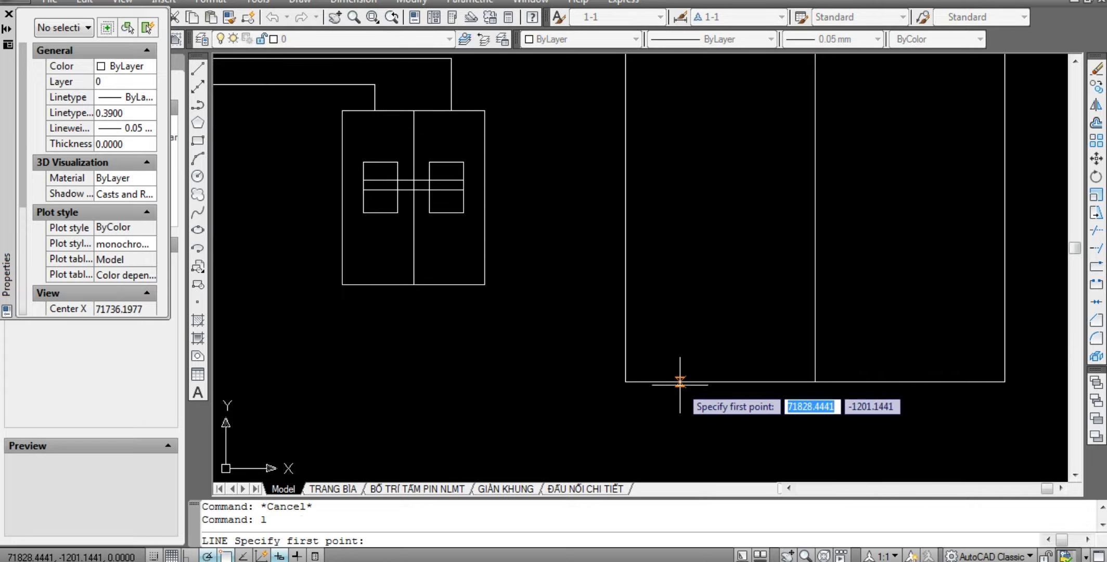
click(680, 381)
click(680, 337)
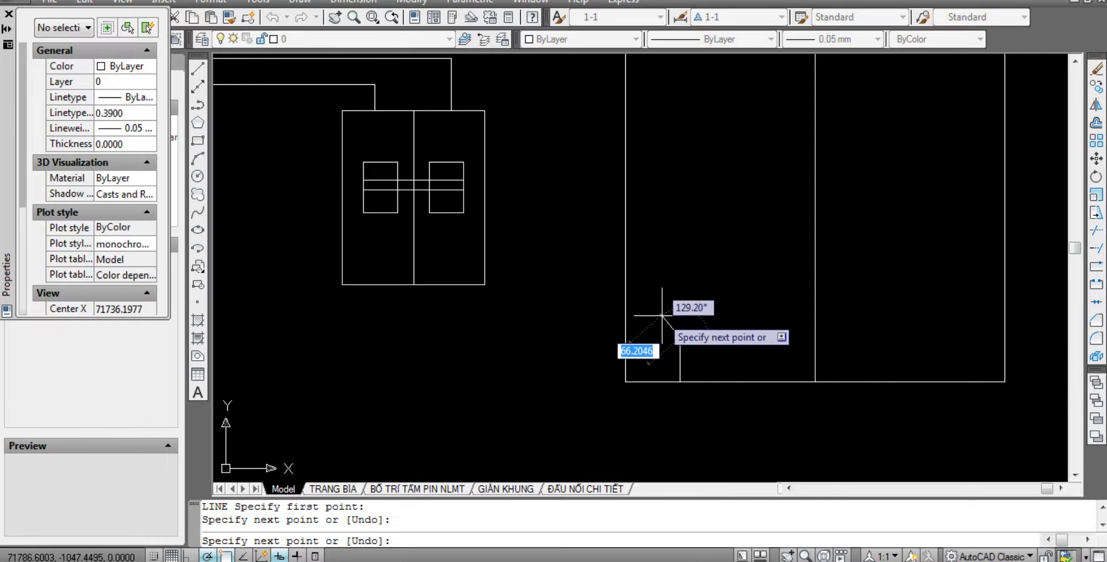
scroll(666, 322, up, 2)
key(Escape)
Copy the switch contact to place a second one beside it.
scroll(717, 356, up, 3)
click(723, 370)
click(631, 285)
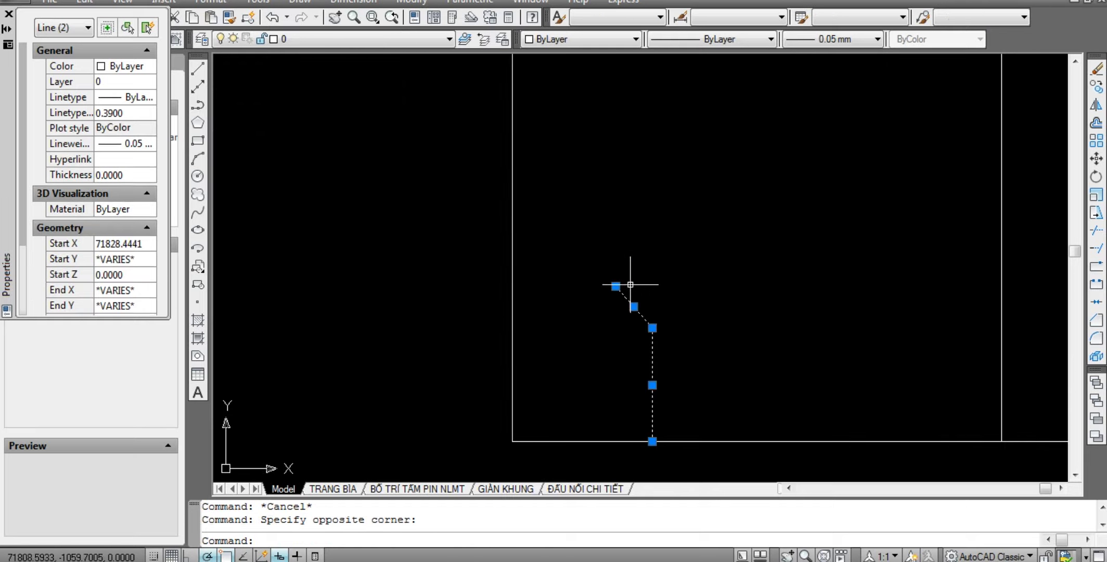
text(co)
key(Return)
click(635, 284)
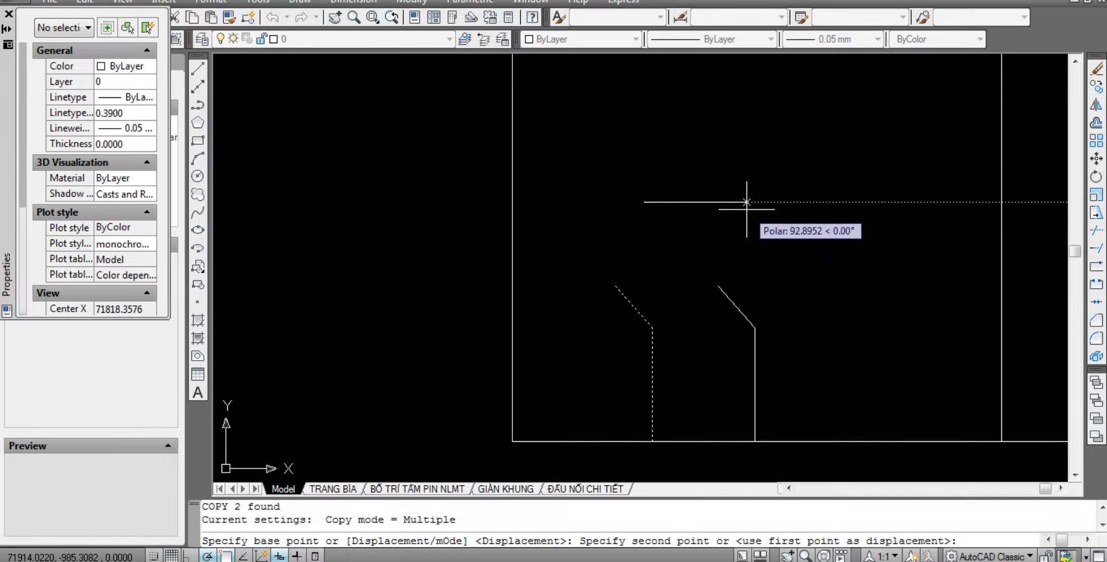
key(Escape)
key(Escape)
key(Escape)
scroll(724, 223, down, 5)
scroll(706, 303, up, 3)
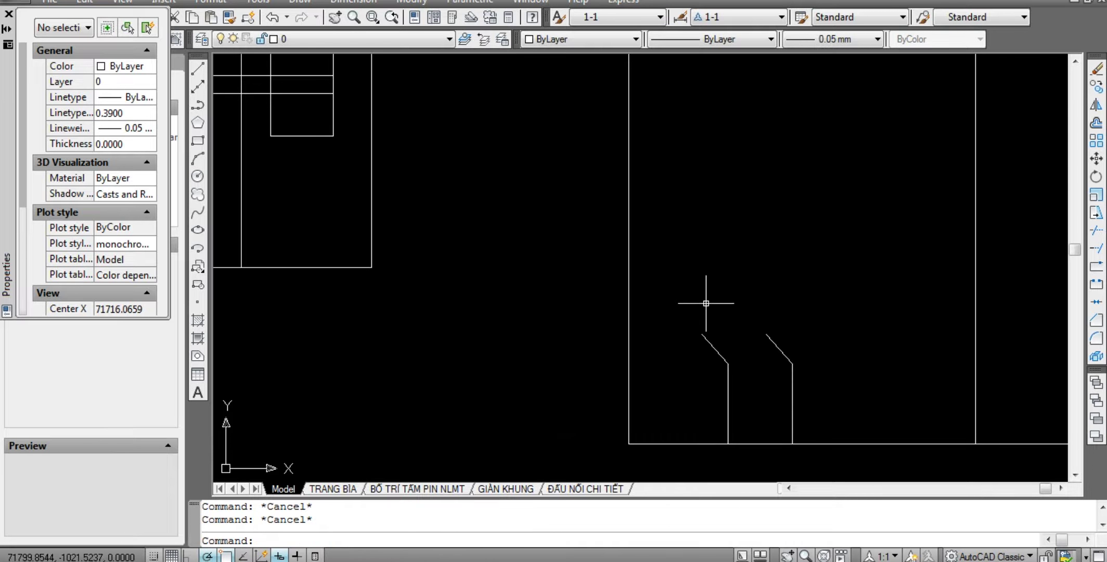
Draw a lead from above the left contact running to the right.
middle_drag(706, 304, 707, 323)
text(l)
key(Return)
click(710, 308)
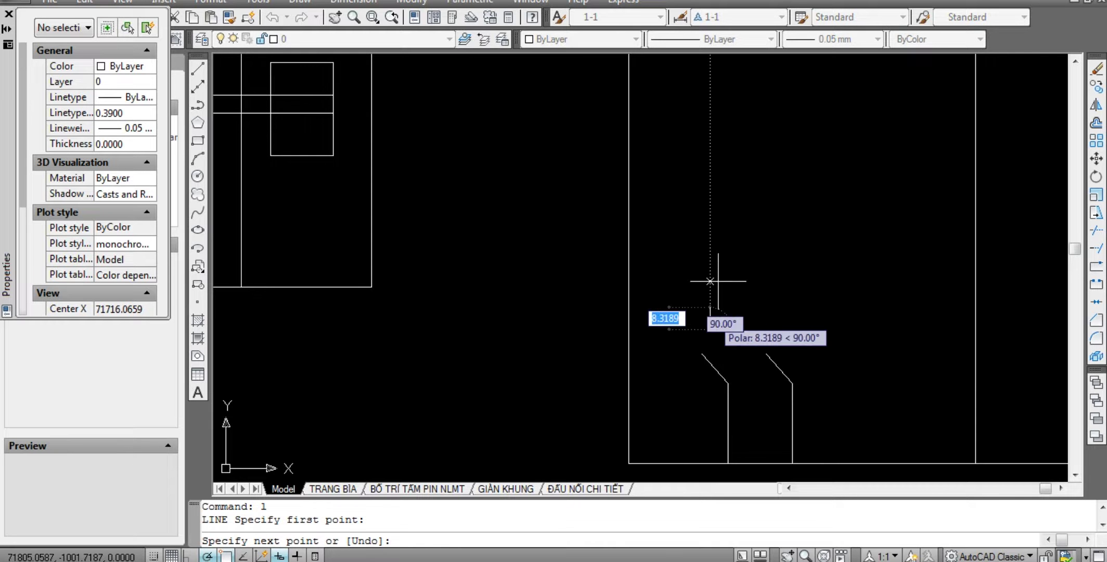
middle_drag(922, 245, 647, 212)
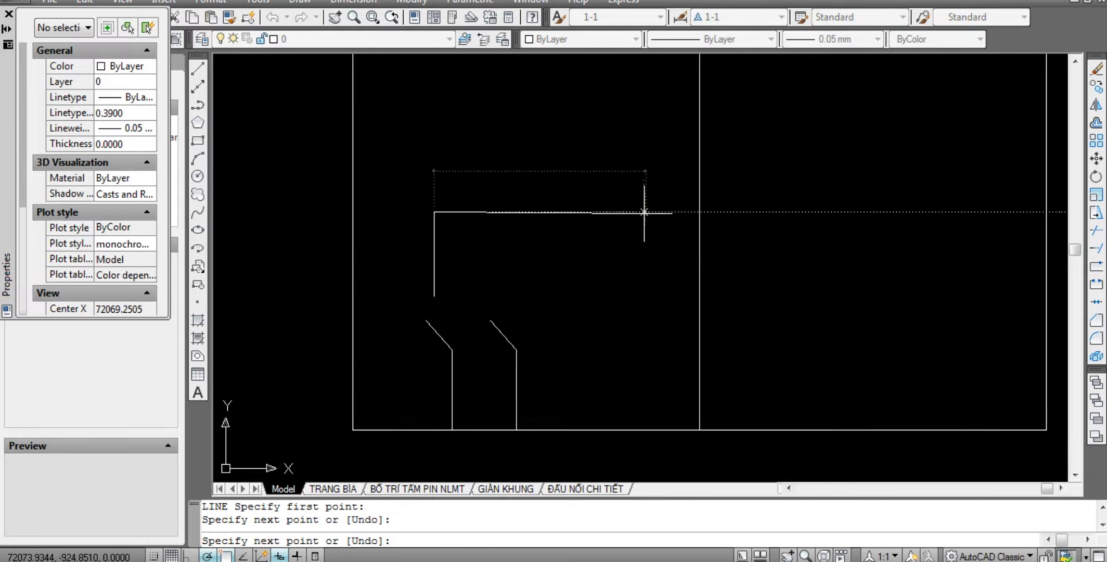
click(596, 212)
key(Escape)
key(Escape)
scroll(729, 276, down, 3)
Draw a rectangle near the lead and move it higher, centred on the lead.
text(c)
key(Return)
scroll(687, 240, up, 1)
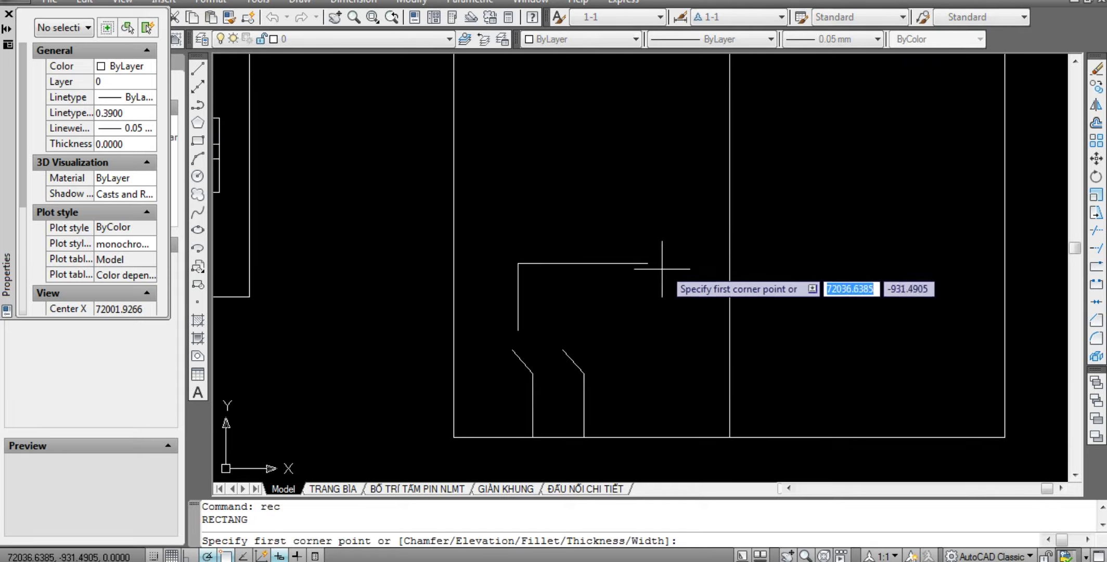
click(648, 264)
click(817, 375)
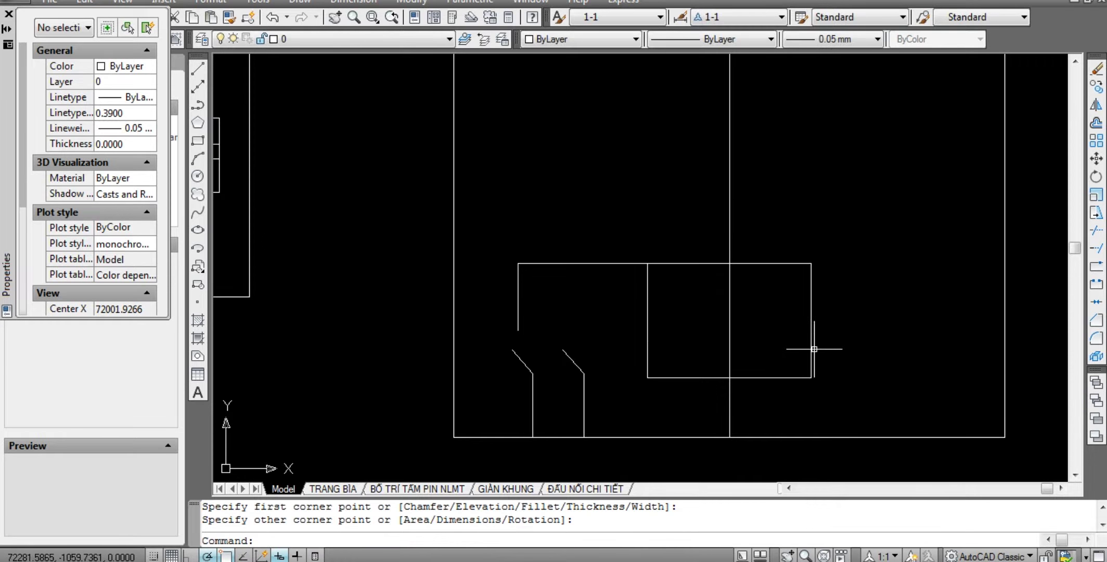
key(Escape)
key(Escape)
scroll(791, 280, down, 1)
click(791, 280)
scroll(824, 243, up, 1)
key(m)
key(Return)
click(827, 224)
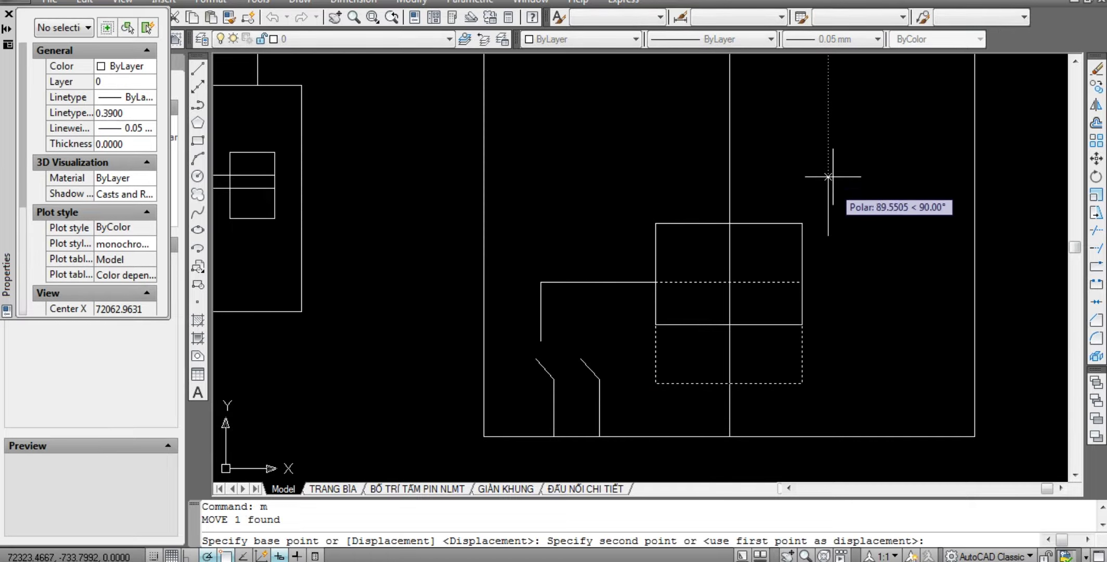
click(833, 173)
key(Escape)
key(Escape)
Erase the stray vertical line inside the inverter box.
drag(749, 197, 706, 143)
text(e)
key(Return)
scroll(693, 204, down, 1)
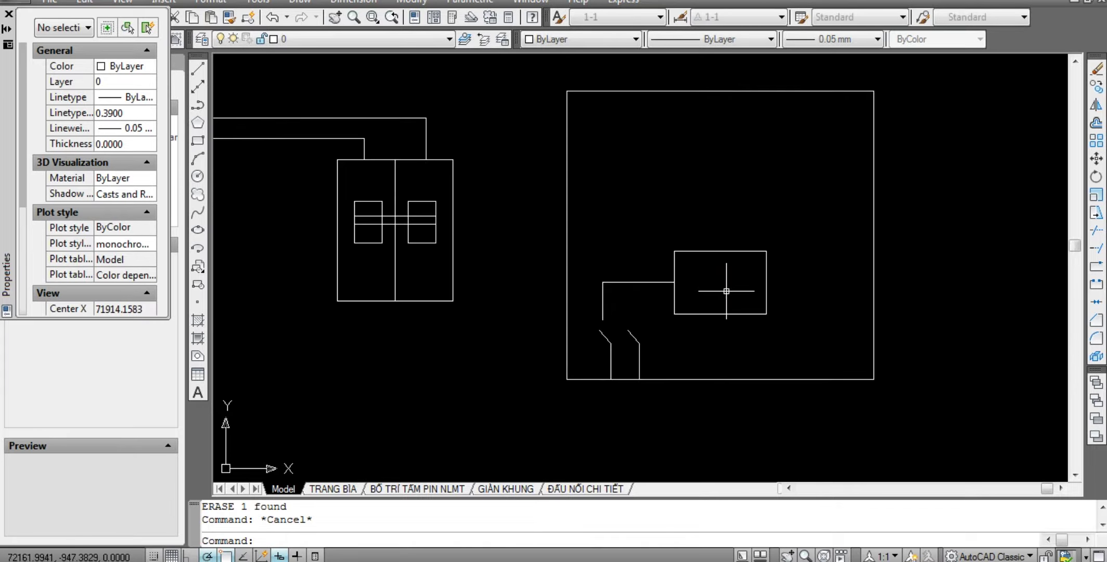
scroll(700, 302, up, 1)
scroll(717, 324, up, 1)
Draw a diagonal across the inverter box from lower-left to upper-right corner.
text(l)
key(Return)
click(634, 374)
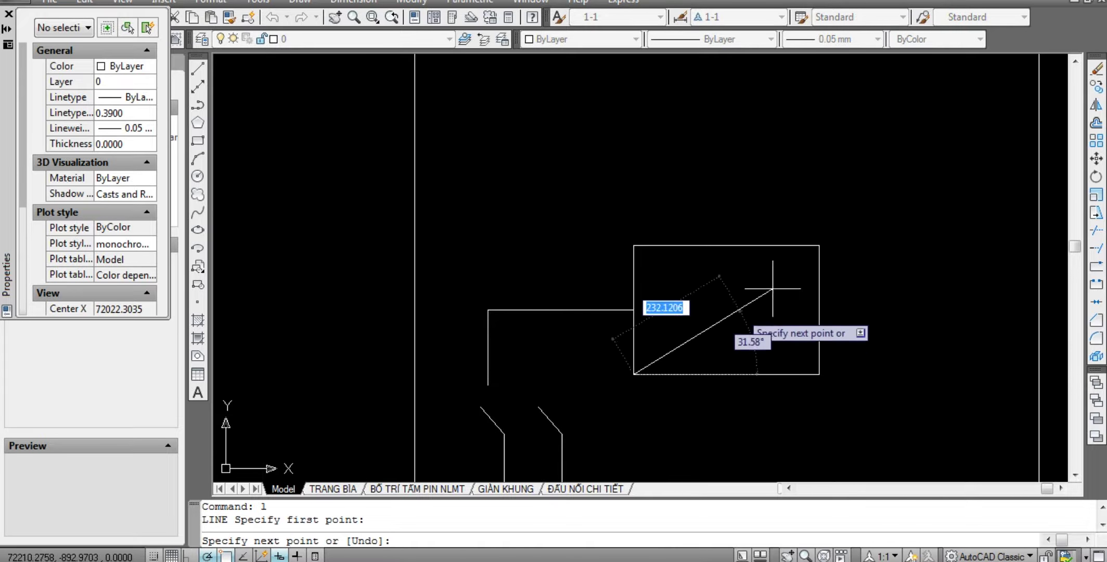
click(819, 245)
key(Escape)
scroll(617, 266, up, 3)
Add a short horizontal line in the box's upper-left and nudge it slightly lower.
middle_drag(699, 273, 619, 275)
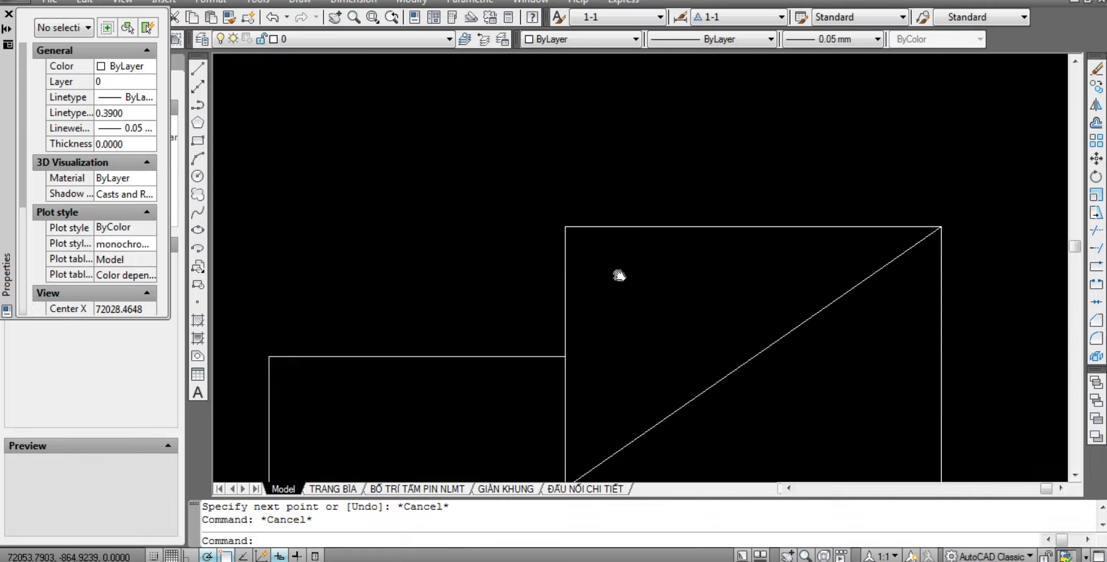
key(l)
key(Return)
click(588, 247)
click(661, 246)
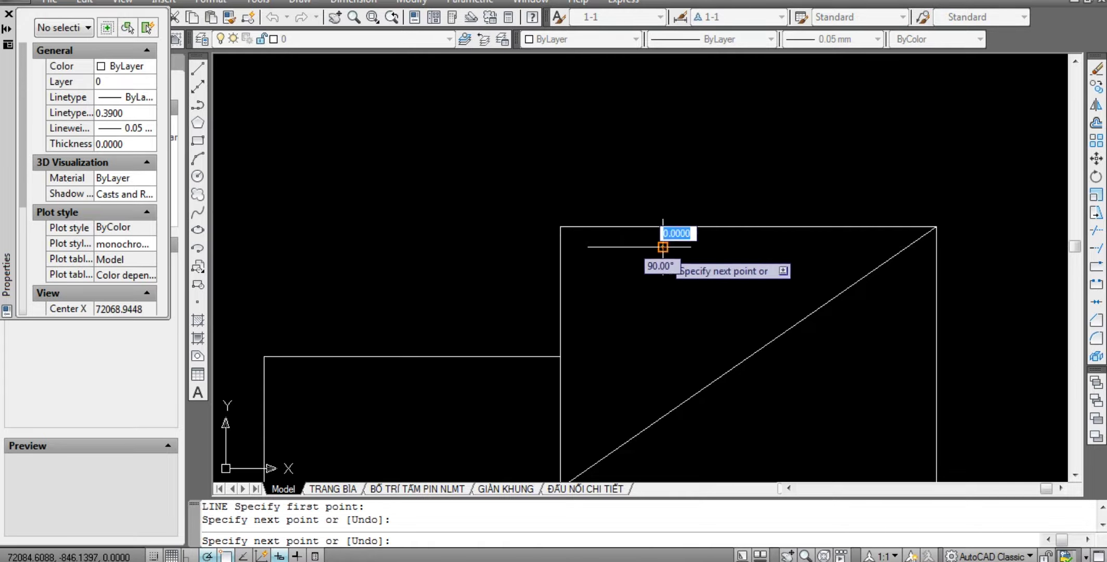
key(Escape)
key(Escape)
drag(671, 260, 655, 117)
text(m)
key(Return)
click(668, 83)
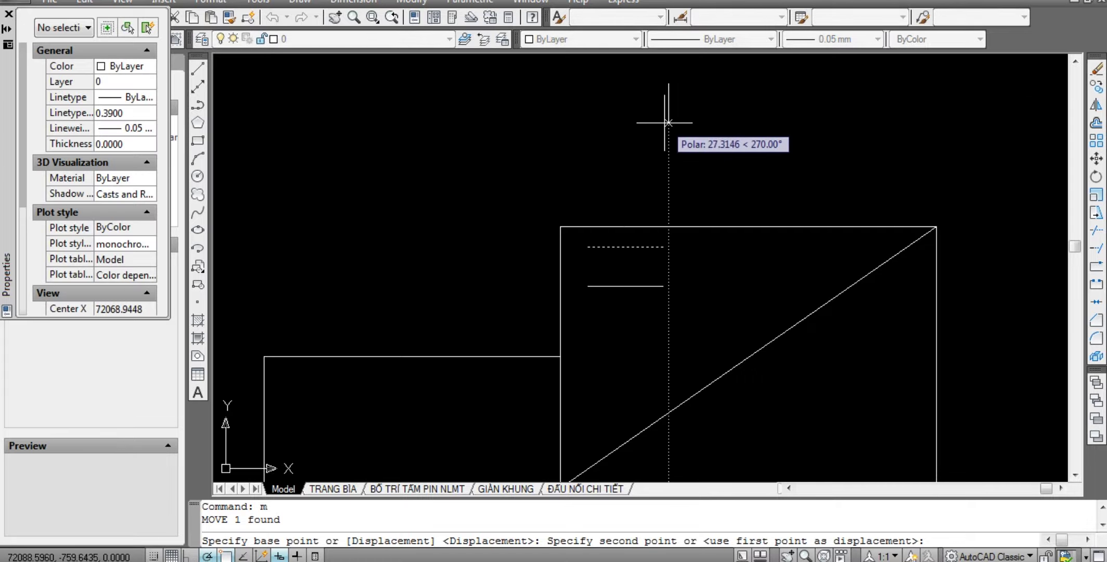
click(669, 124)
key(Escape)
key(Escape)
scroll(595, 240, up, 2)
Draw a short dash above that line and mirror it sideways to form two dashes.
text(l)
key(Return)
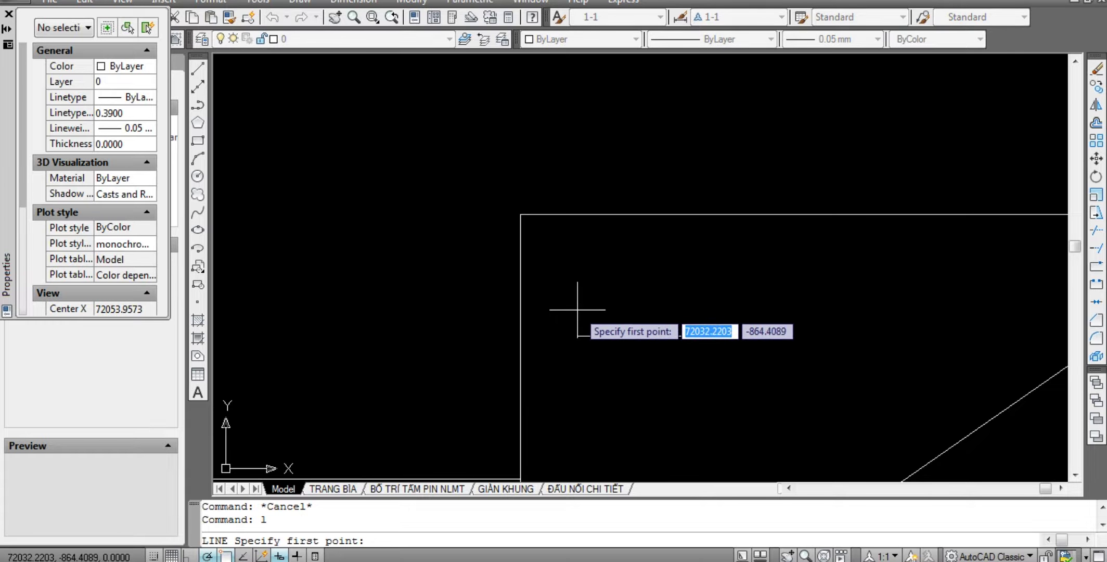
click(643, 310)
key(Escape)
click(666, 322)
click(625, 296)
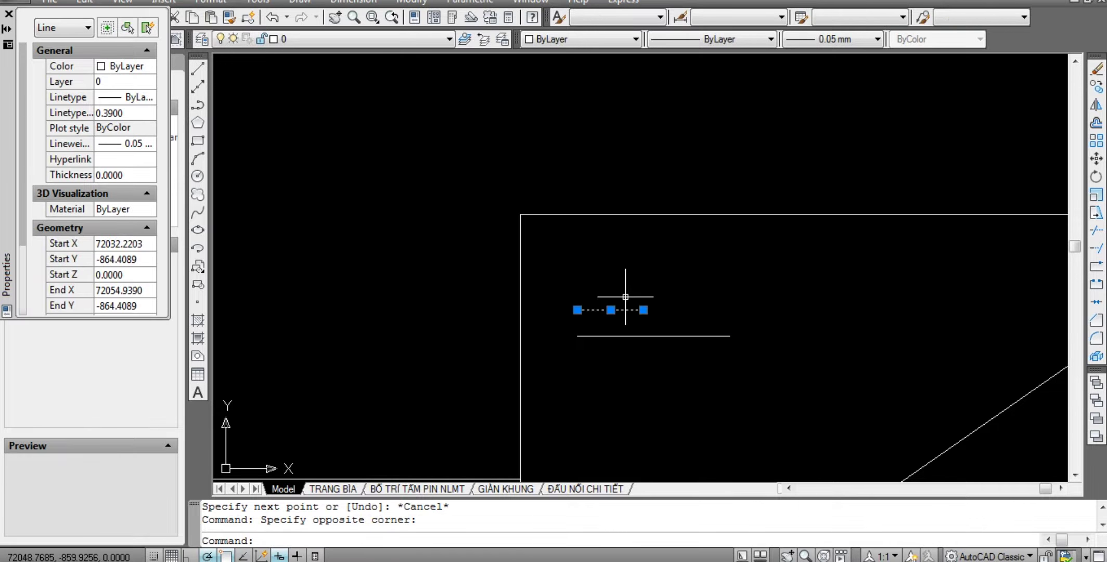
text(mi)
key(Return)
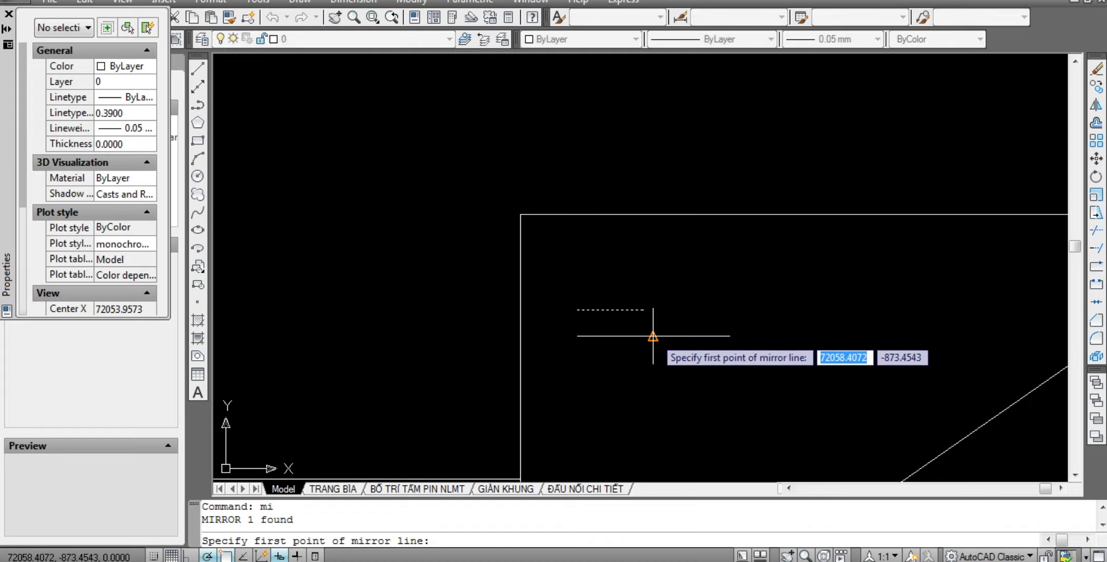
click(653, 336)
click(653, 268)
key(Escape)
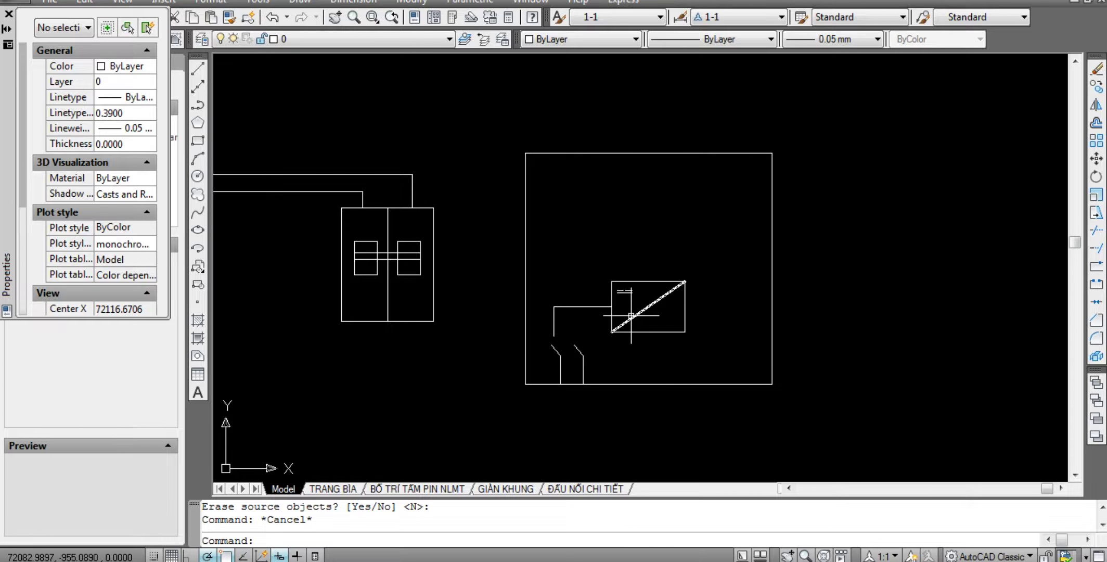
scroll(631, 315, up, 1)
scroll(627, 260, up, 5)
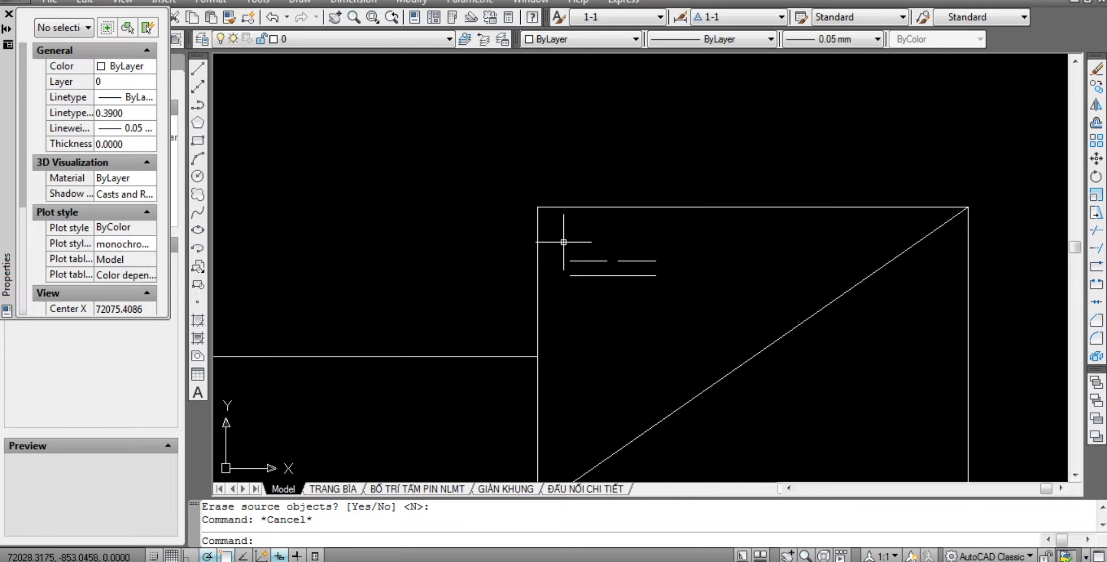
middle_drag(564, 242, 462, 136)
scroll(571, 210, down, 1)
text(a)
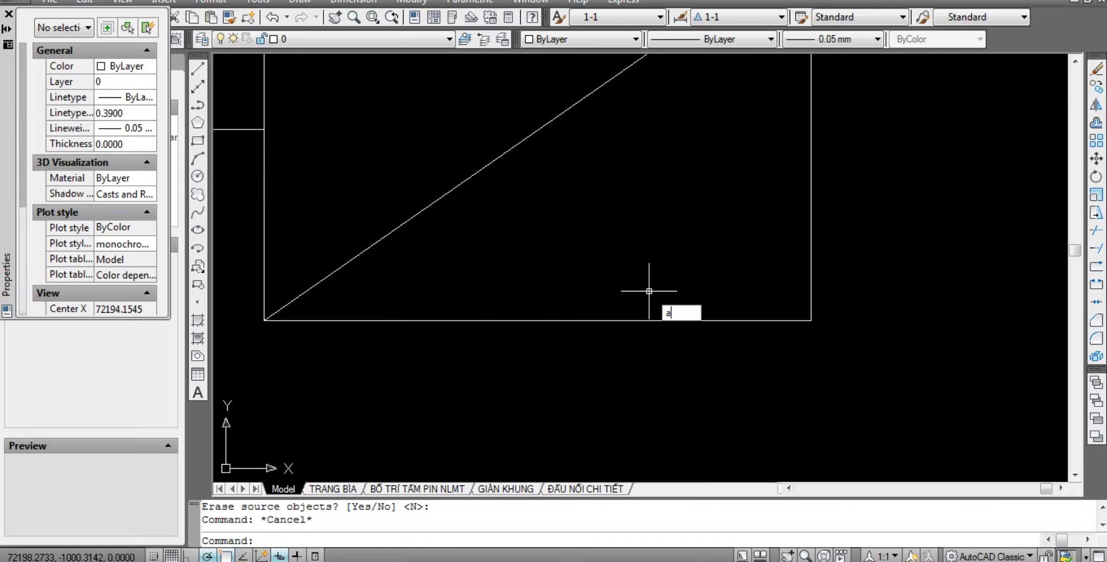
Draw a half-circle arc.
key(Return)
scroll(638, 292, up, 1)
click(639, 296)
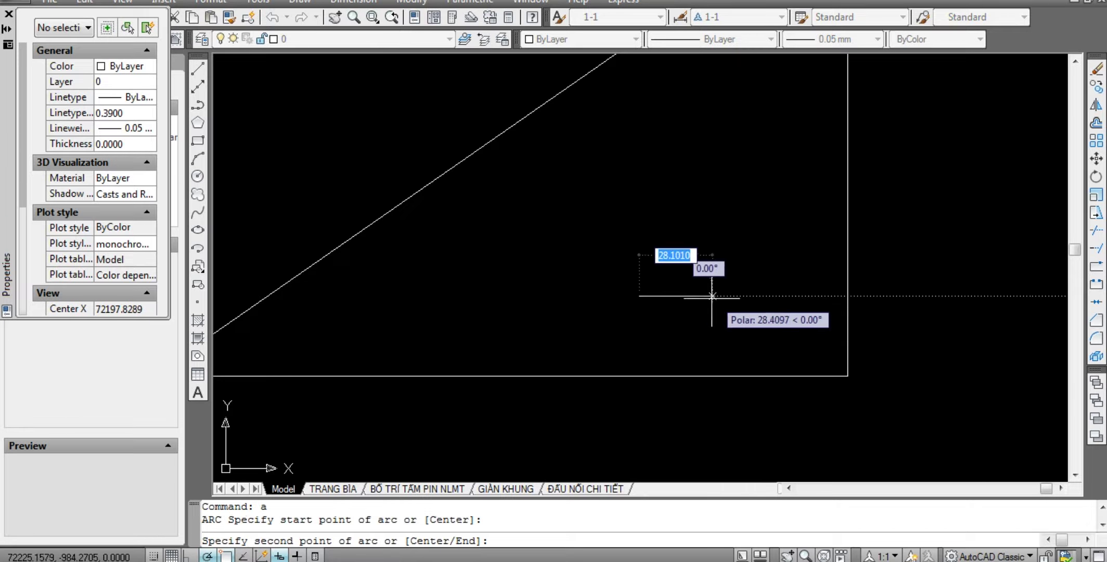
click(712, 296)
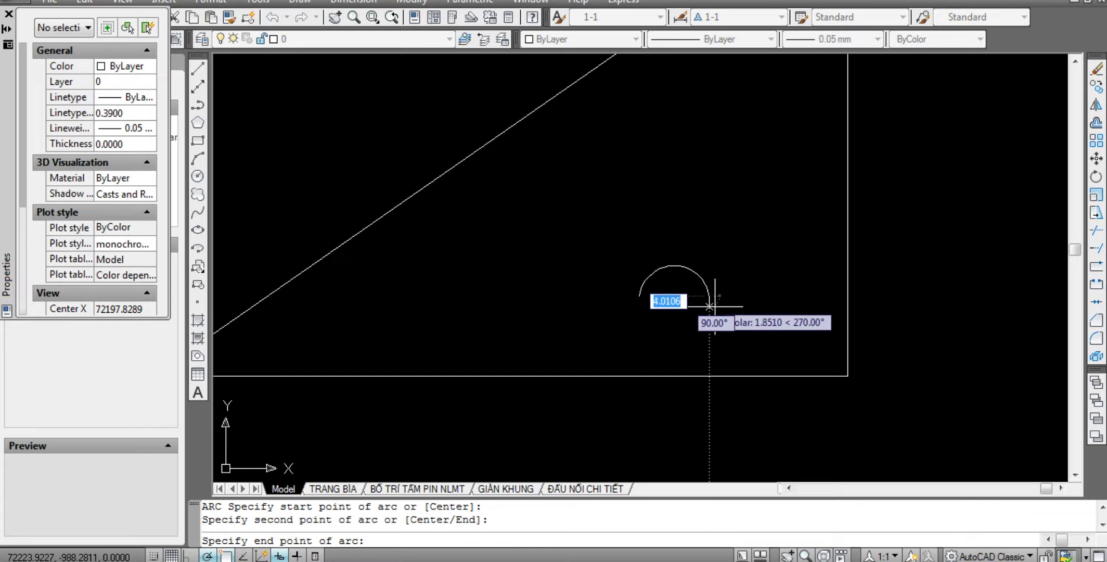
click(708, 293)
key(Escape)
scroll(685, 305, up, 3)
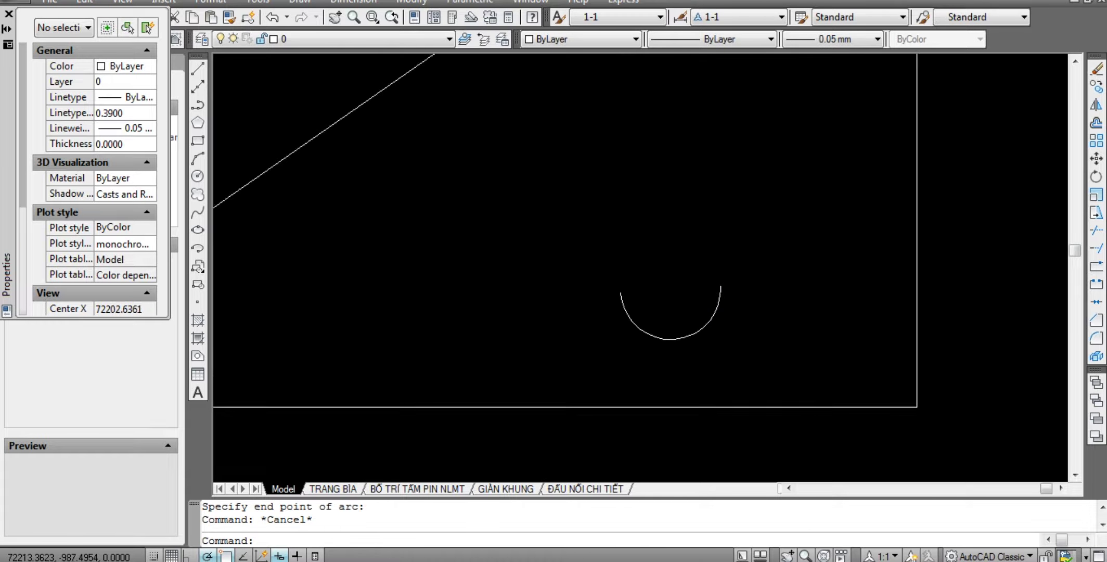
click(767, 333)
click(710, 290)
key(Escape)
key(Escape)
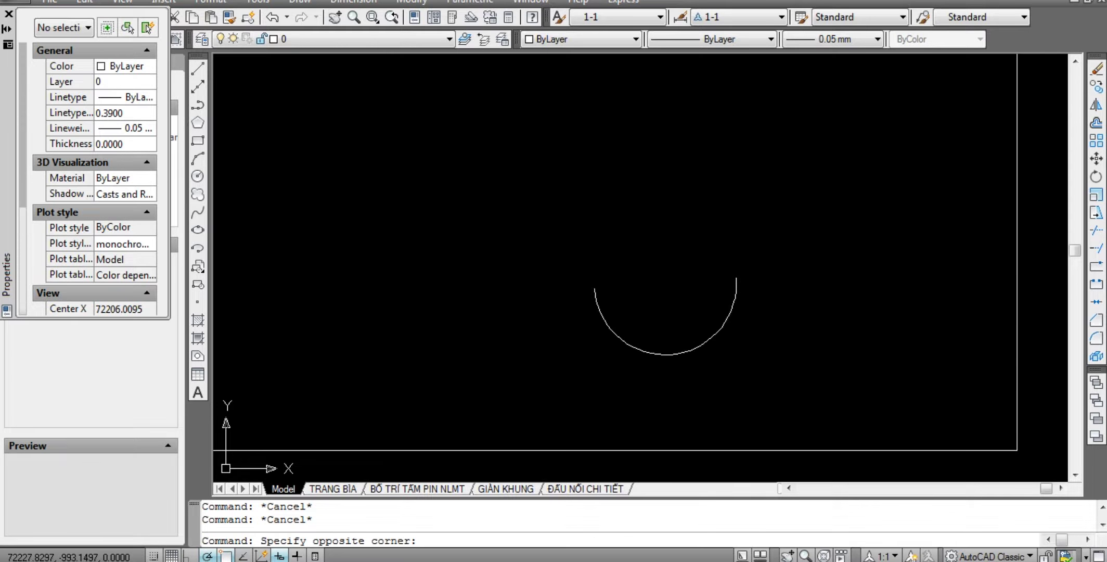
Mirror the arc sideways across a vertical axis, then flip the copy across a horizontal axis.
click(676, 283)
key(Return)
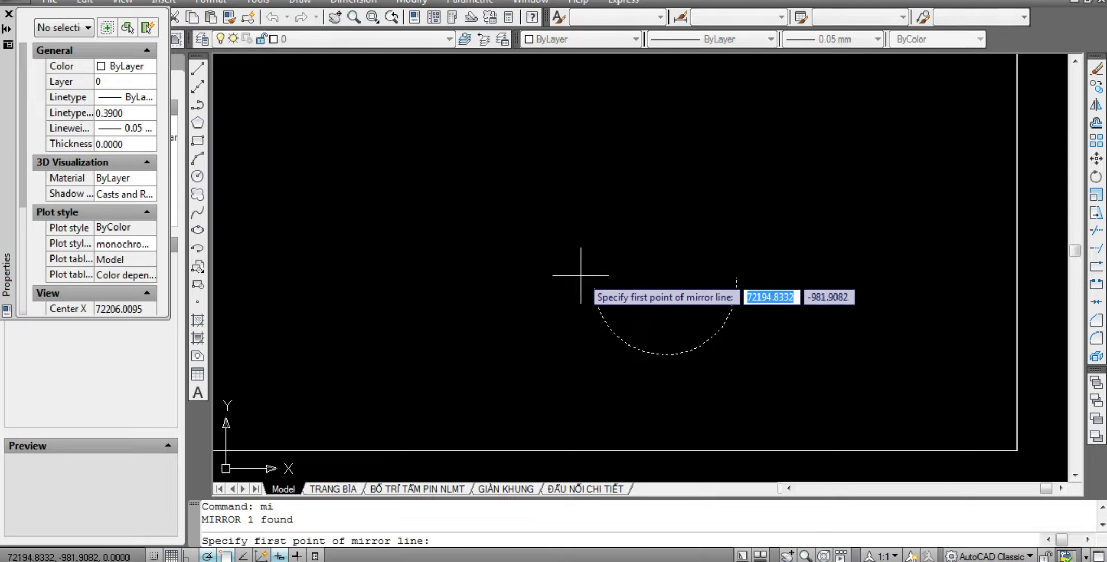
click(595, 288)
click(593, 371)
key(Return)
click(571, 354)
click(588, 274)
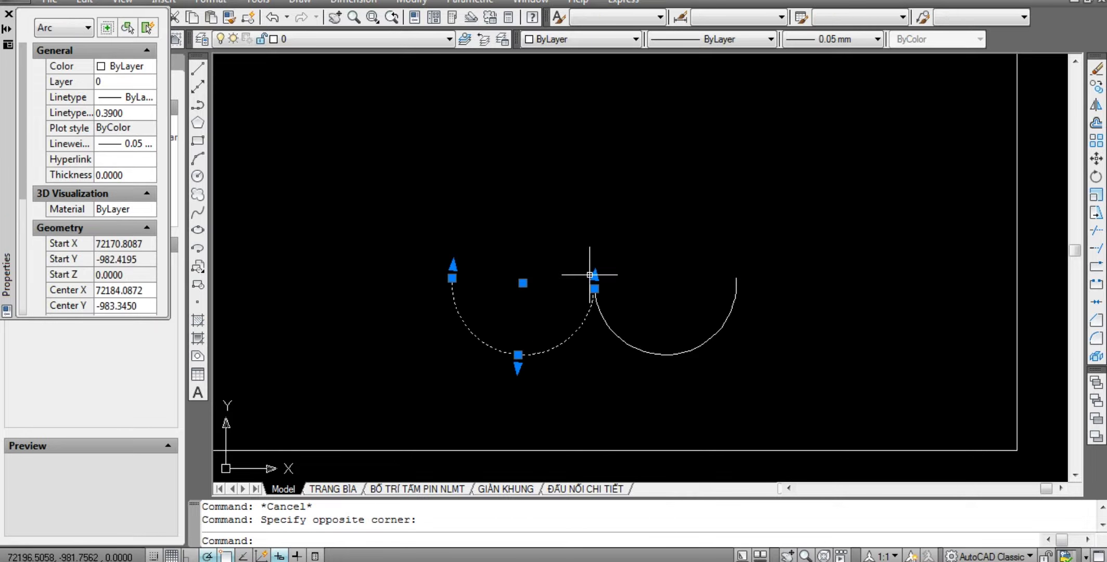
middle_drag(606, 239, 613, 302)
text(mi)
key(Return)
click(596, 359)
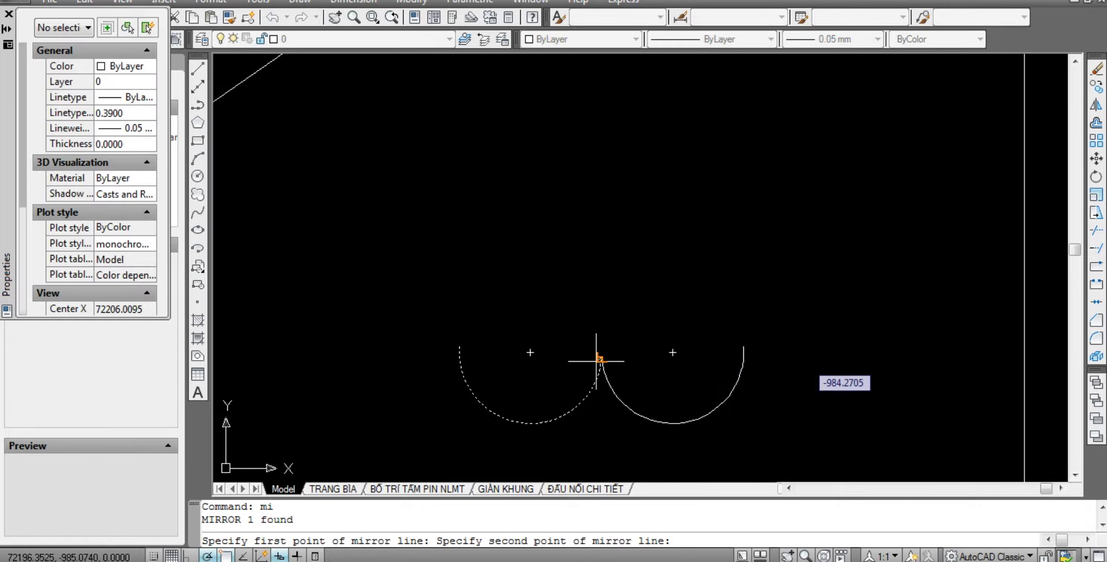
click(940, 338)
key(Return)
key(Escape)
key(Escape)
Delete the extra lower-left arc, leaving the two arcs of the sine wave.
click(529, 423)
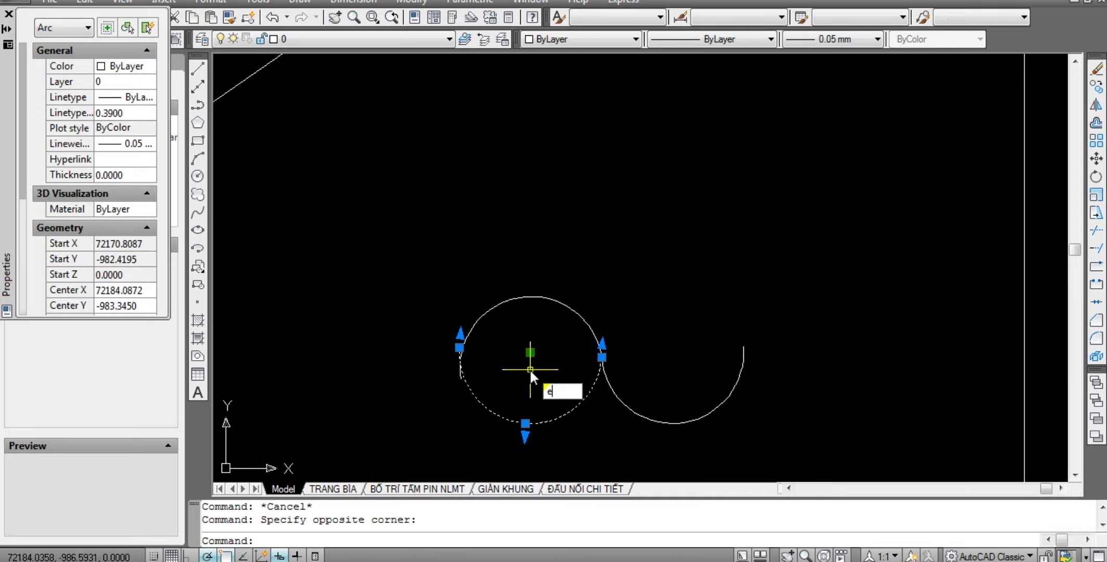
key(Delete)
key(Escape)
scroll(774, 245, down, 5)
scroll(667, 247, up, 2)
click(655, 258)
click(801, 302)
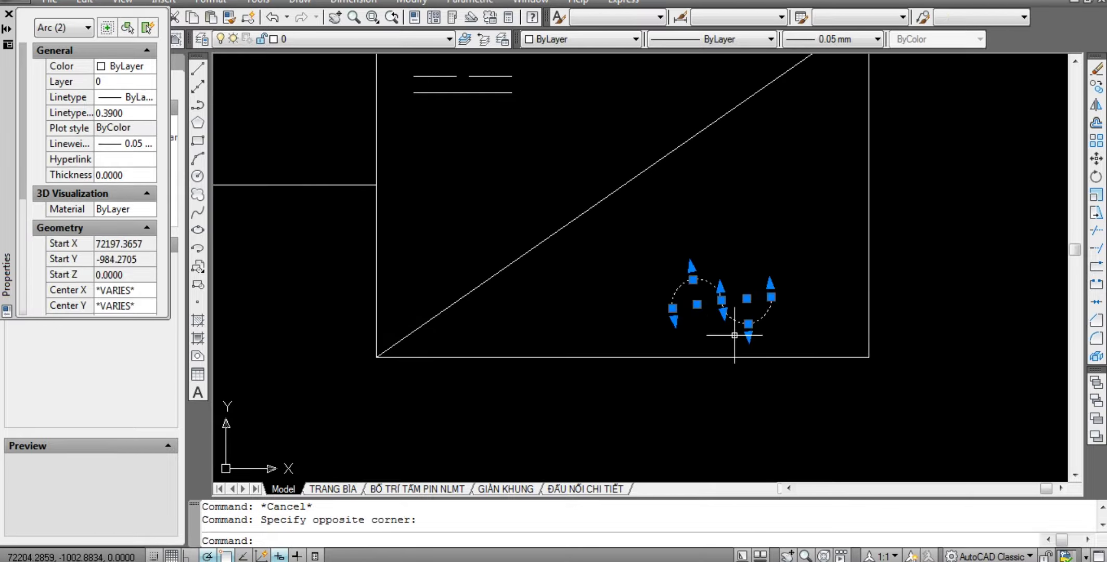
scroll(755, 322, down, 4)
key(Return)
click(785, 289)
key(Escape)
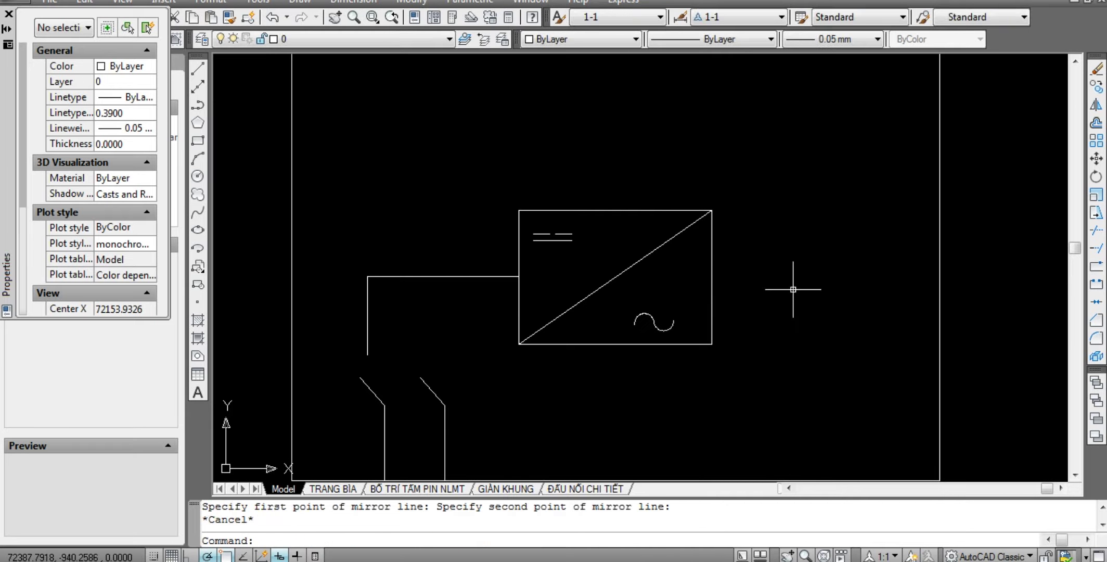
key(Escape)
Move both sine-wave arcs into the inverter box's lower-right corner.
scroll(623, 311, up, 3)
click(535, 259)
click(729, 351)
text(m)
key(Return)
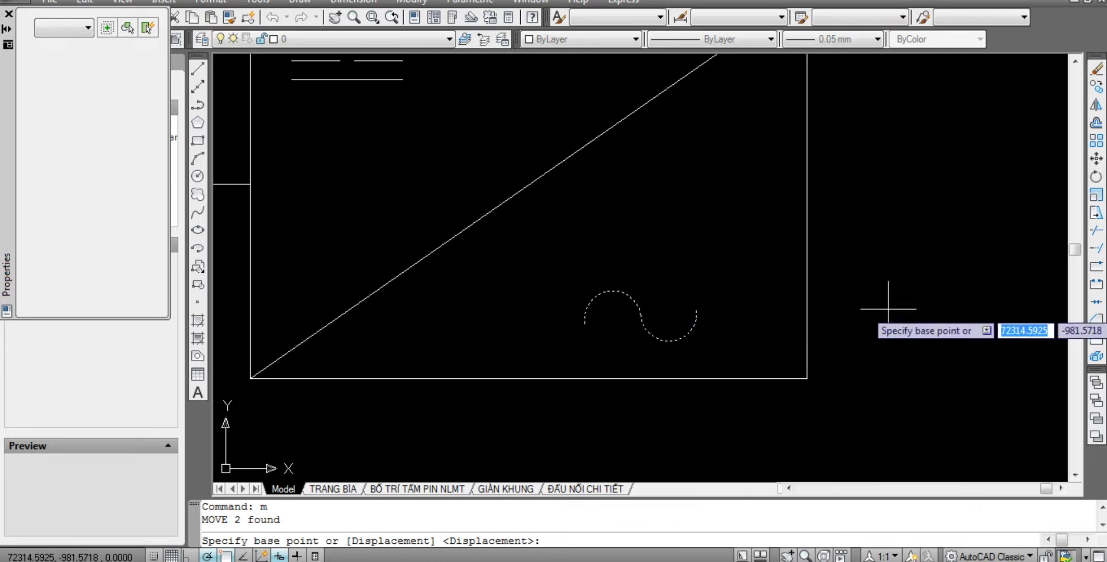
click(846, 317)
click(903, 317)
key(Escape)
key(Escape)
scroll(775, 330, down, 8)
Draw a wire from the switch's right pole straight up, then right to the inverter box.
scroll(662, 359, up, 1)
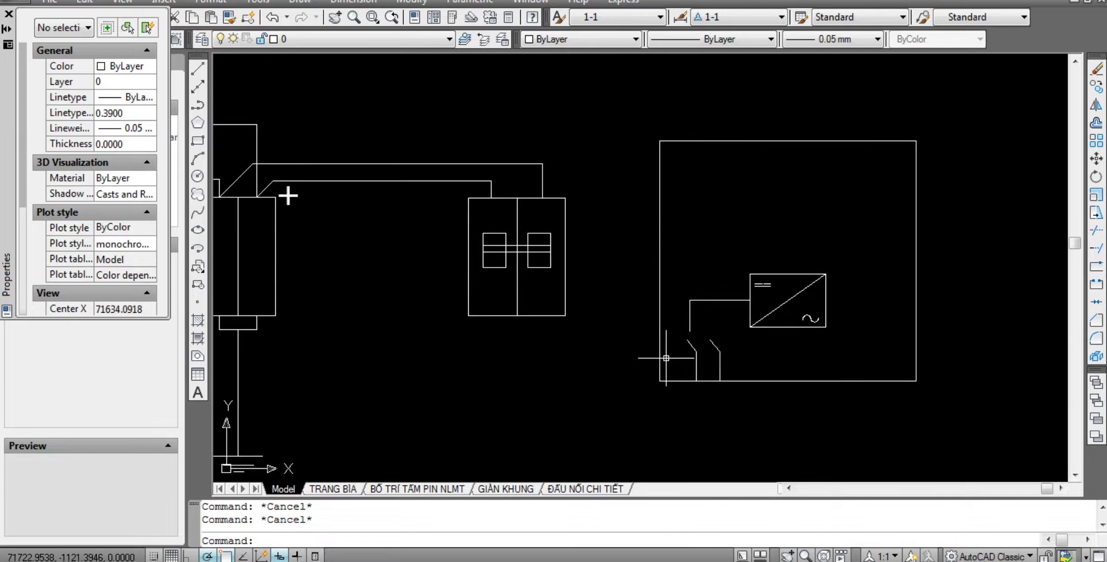
scroll(771, 386, up, 1)
scroll(708, 380, up, 2)
scroll(549, 281, up, 1)
scroll(947, 268, down, 3)
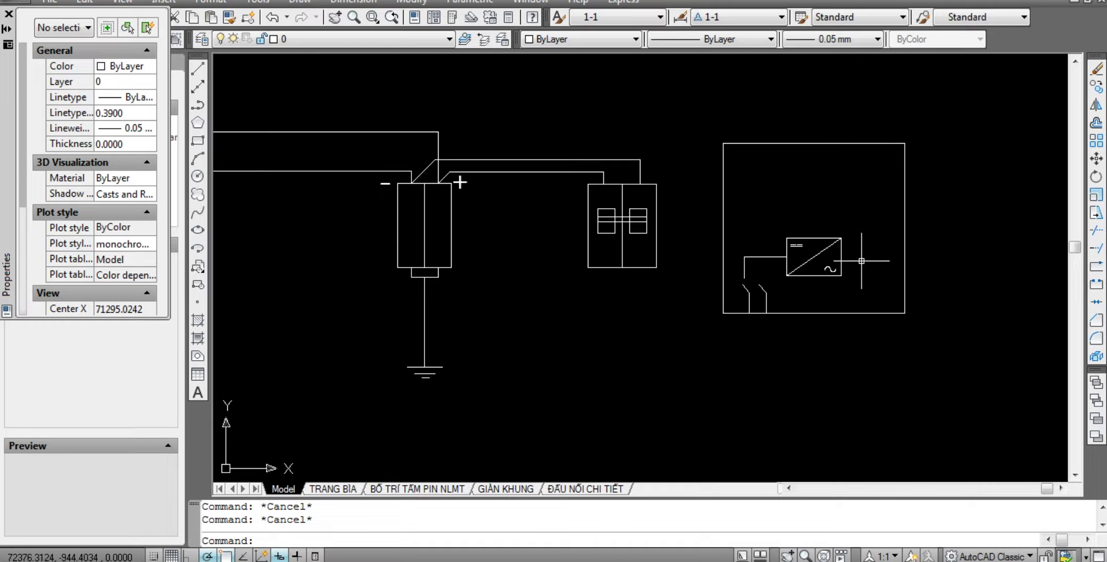
scroll(862, 261, up, 3)
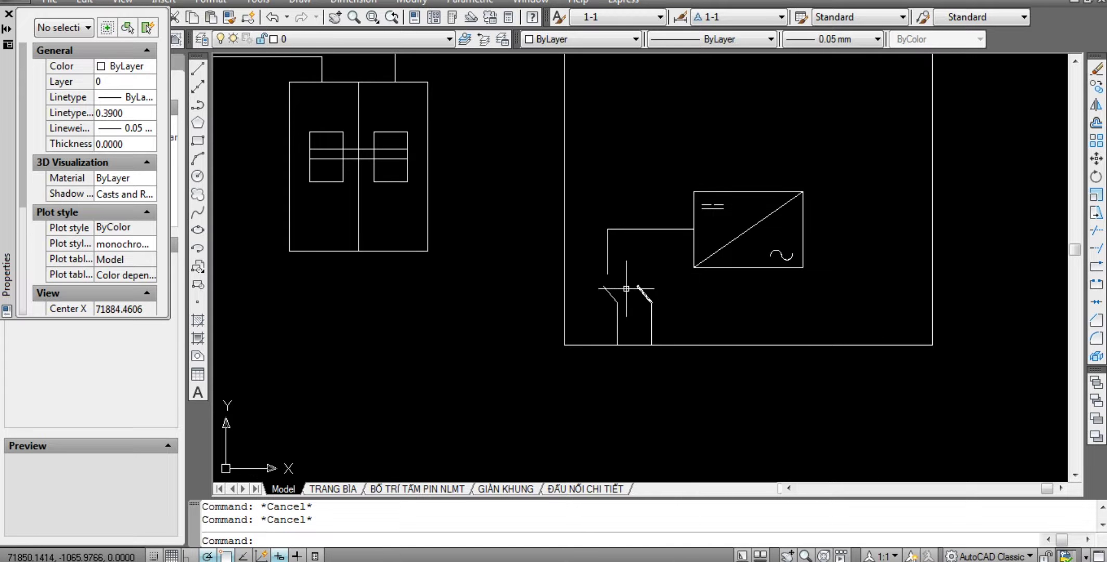
scroll(626, 288, up, 1)
scroll(631, 254, up, 2)
key(l)
key(Return)
click(646, 295)
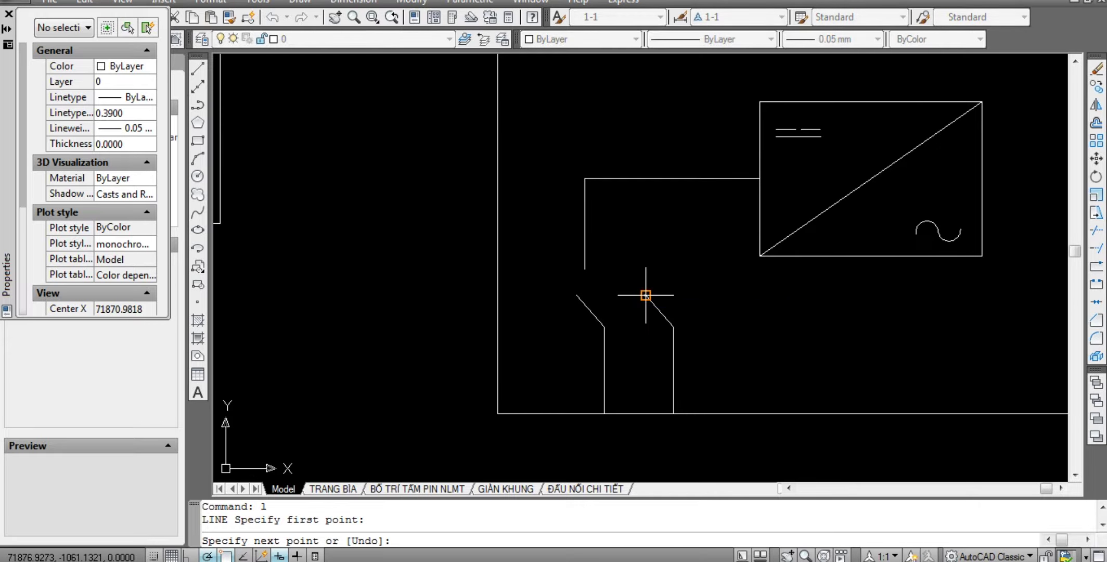
click(646, 220)
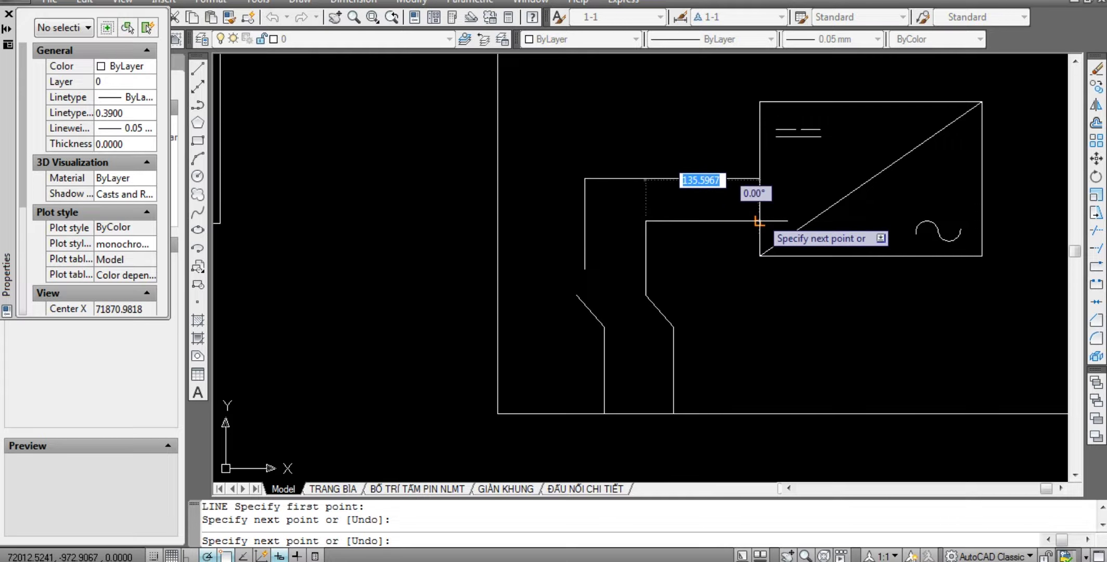
click(760, 221)
key(Escape)
key(Escape)
Select the vertical wire and attempt to stretch its bottom end, then cancel.
scroll(675, 235, down, 2)
scroll(658, 264, down, 2)
scroll(682, 237, up, 4)
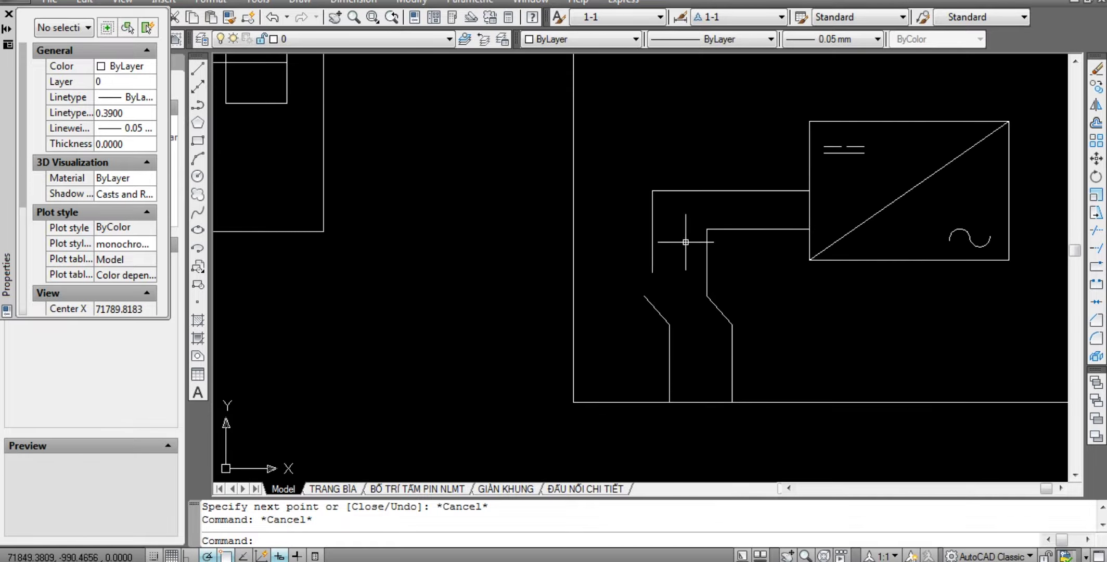
scroll(761, 349, up, 2)
drag(761, 350, 681, 385)
middle_drag(754, 381, 747, 315)
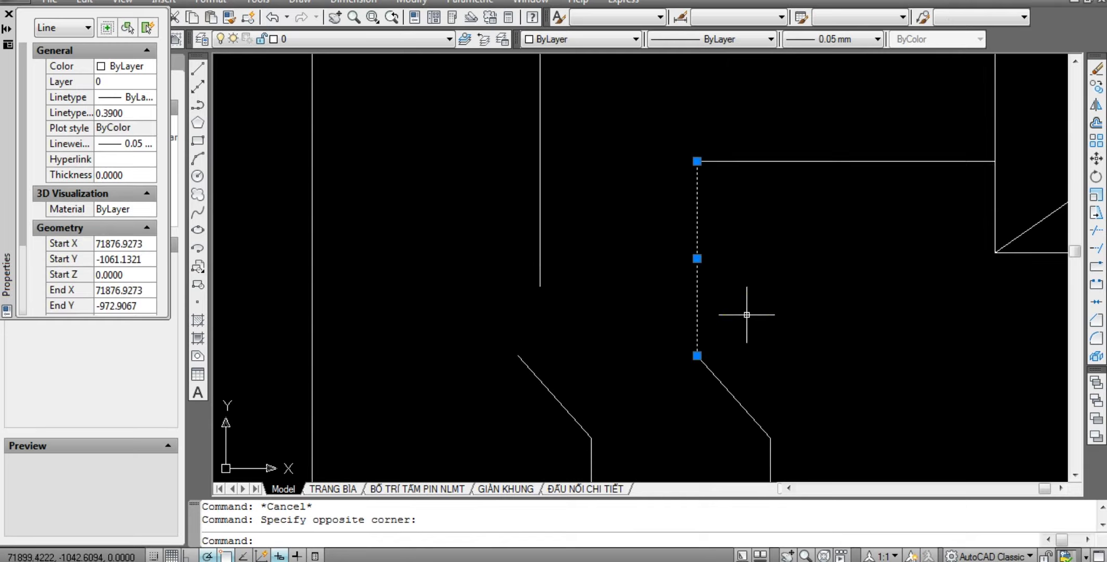
click(697, 355)
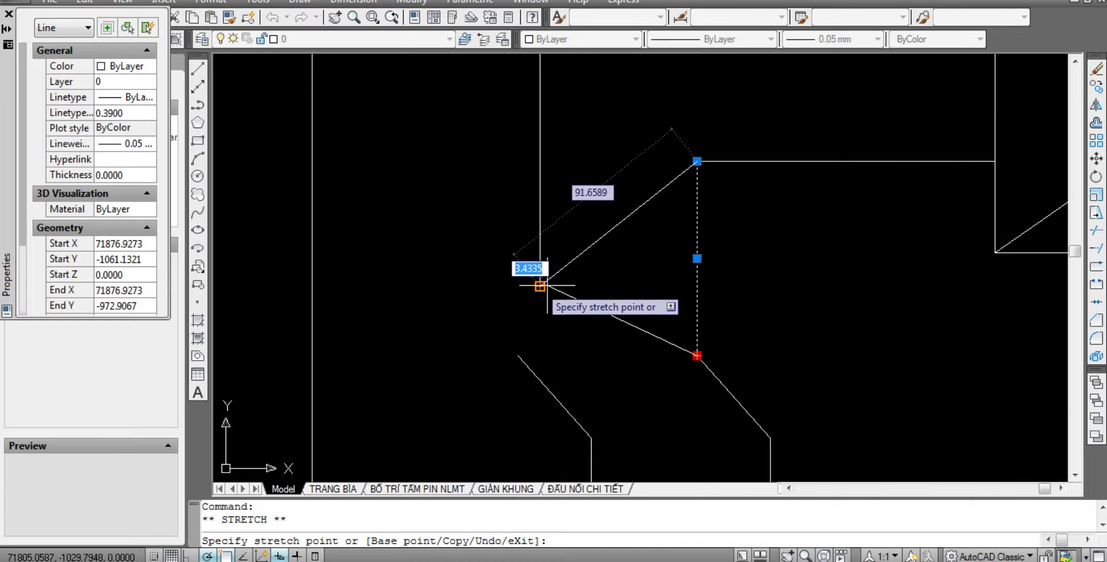
key(Escape)
key(Escape)
scroll(716, 299, down, 2)
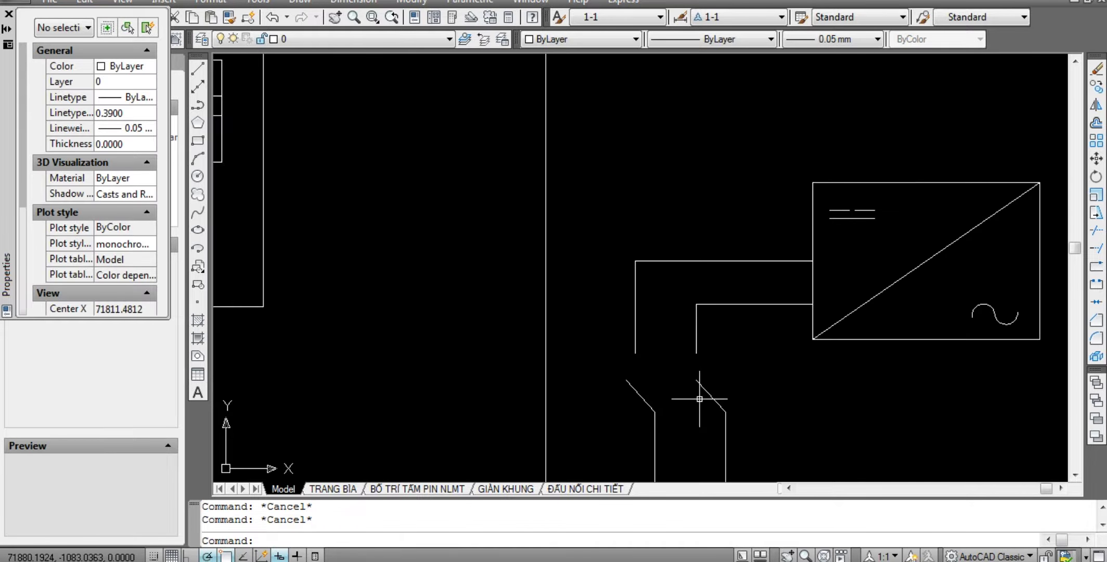
scroll(705, 391, down, 2)
scroll(672, 455, down, 2)
scroll(697, 268, up, 3)
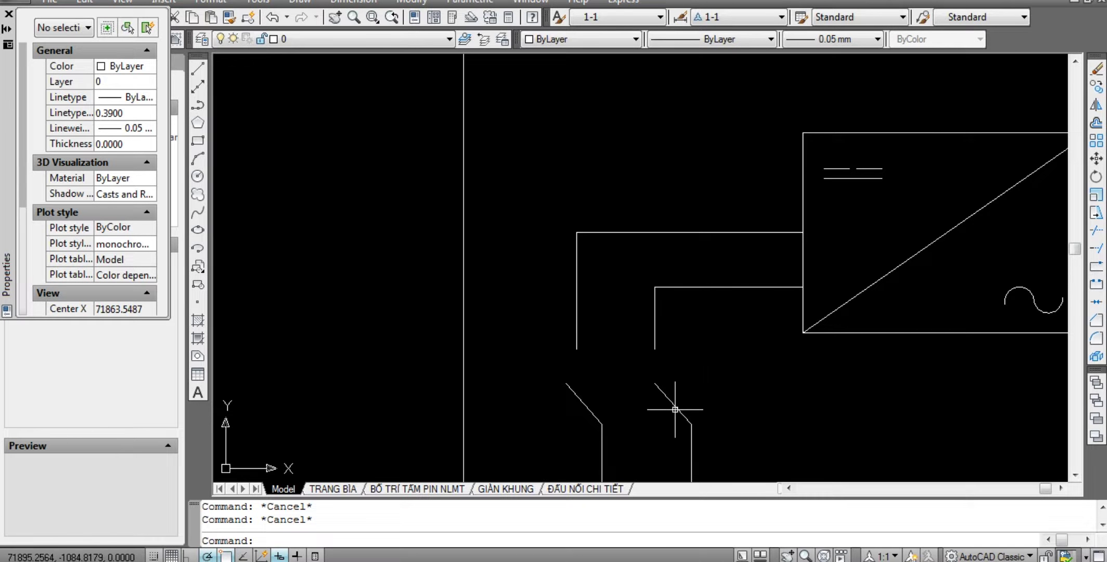
Stretch the inverter's lead ends right so they sit above the switch poles.
click(671, 371)
click(531, 181)
text(s)
key(Return)
click(566, 171)
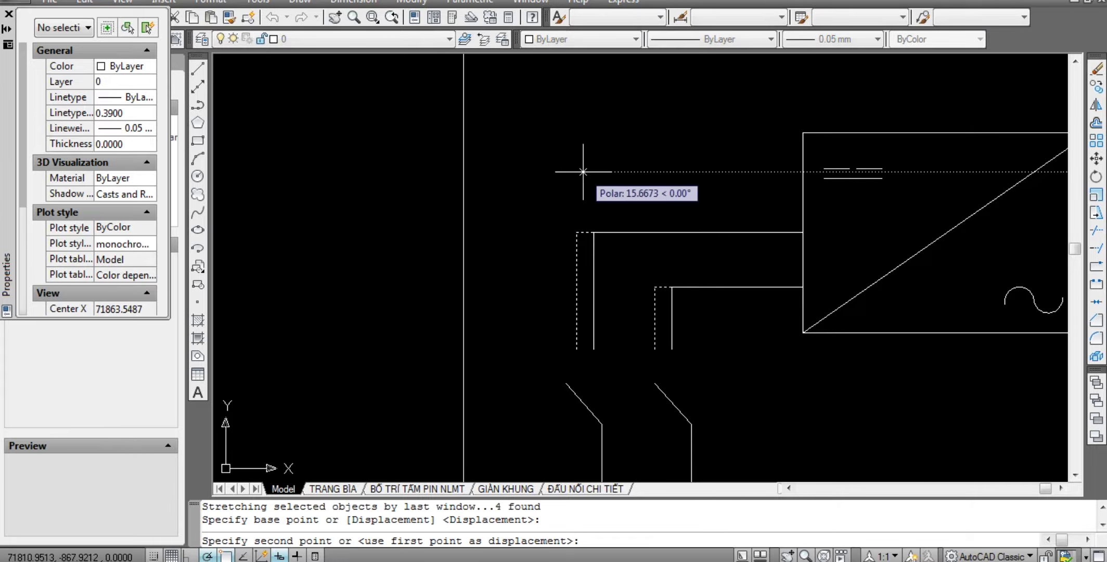
click(594, 171)
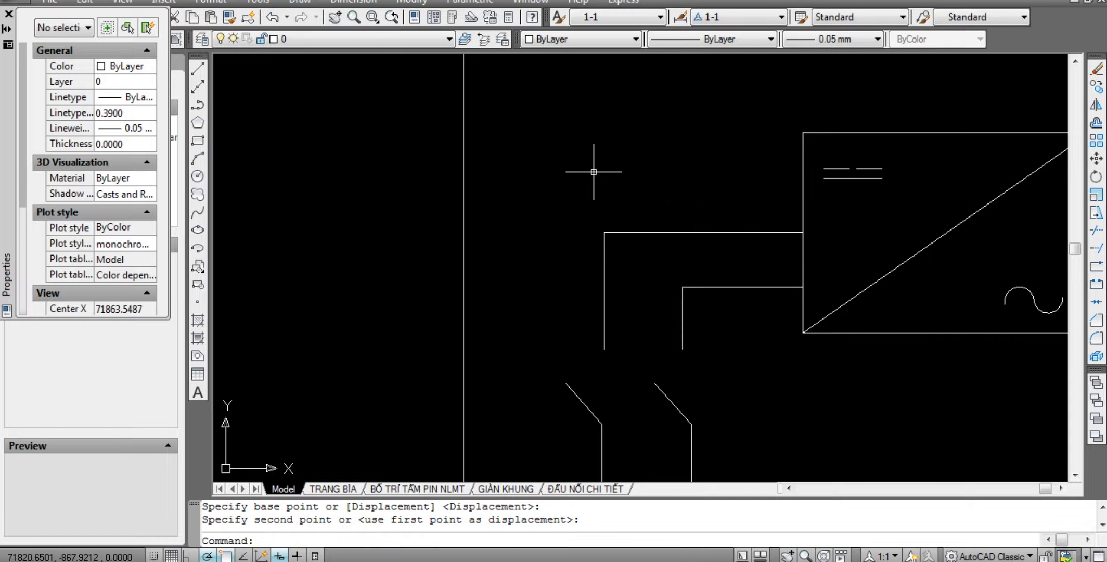
key(Escape)
key(Escape)
Begin a horizontal linkage line from the right switch pole.
scroll(594, 171, down, 8)
scroll(630, 243, up, 5)
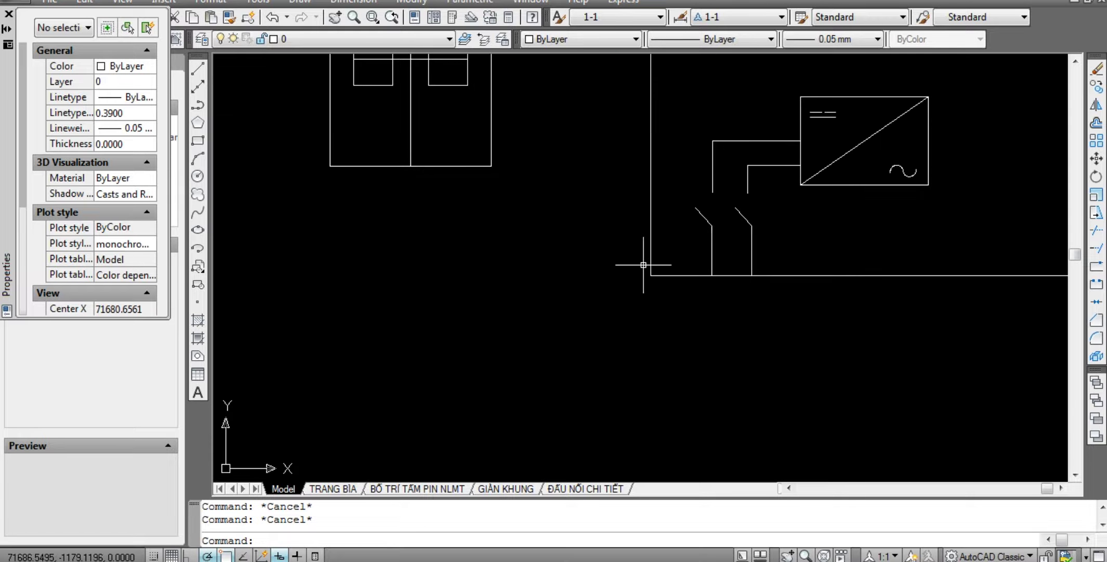
scroll(729, 166, up, 4)
text(l)
key(Return)
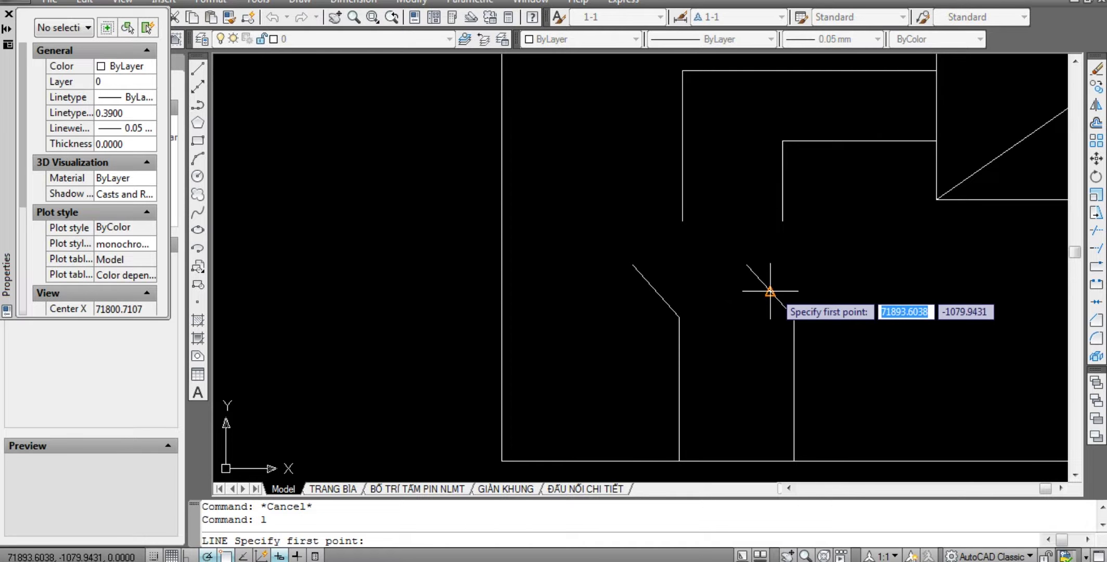
click(772, 291)
Finish the linkage line and draw a rectangle at its left end.
click(448, 290)
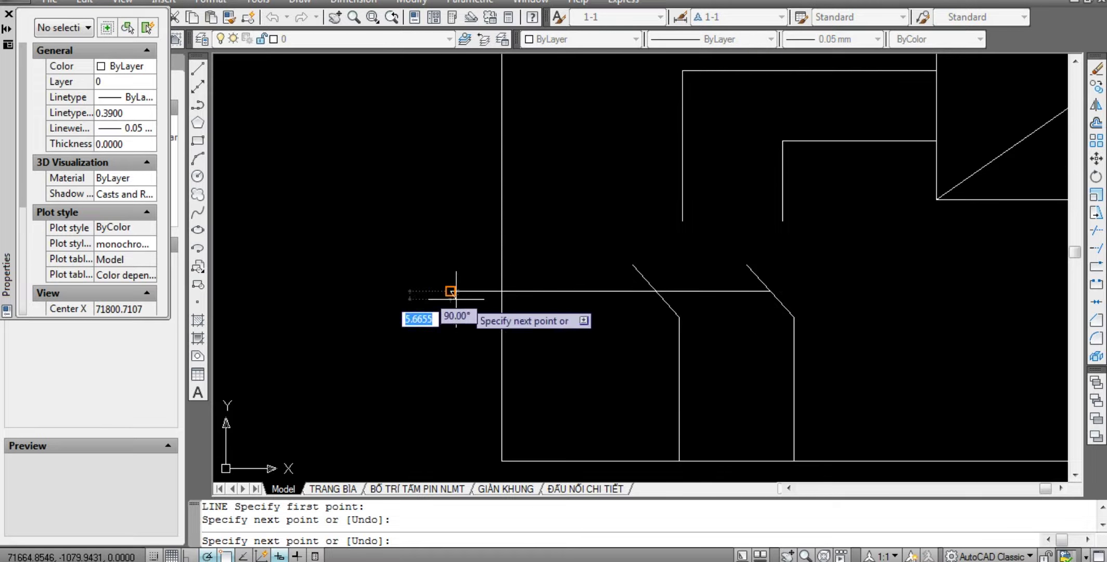
key(Escape)
key(Escape)
scroll(711, 307, down, 4)
scroll(749, 307, up, 1)
scroll(728, 308, up, 2)
scroll(703, 281, up, 2)
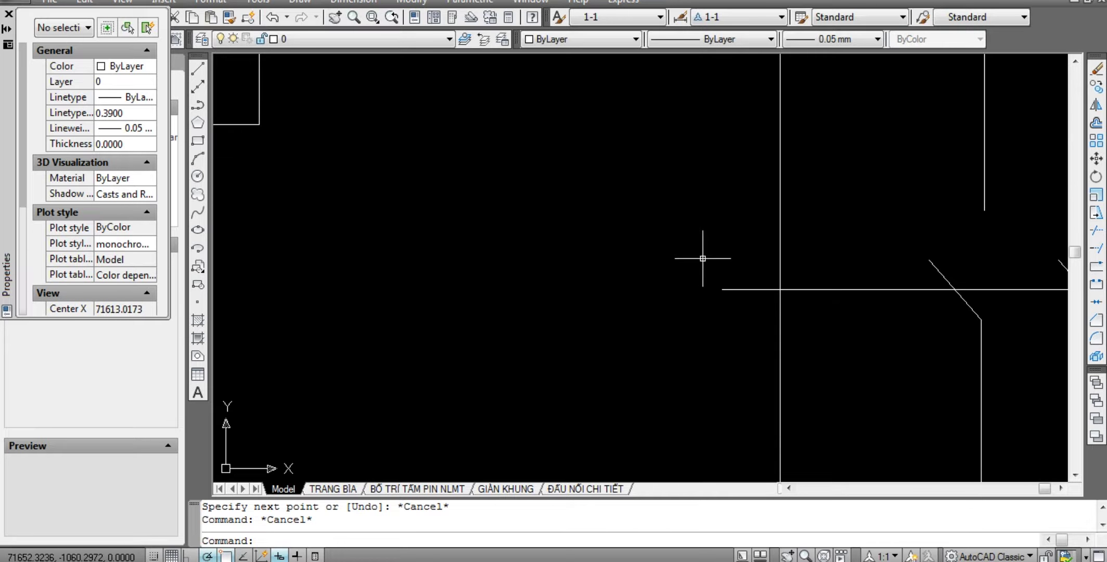
key(Return)
click(722, 290)
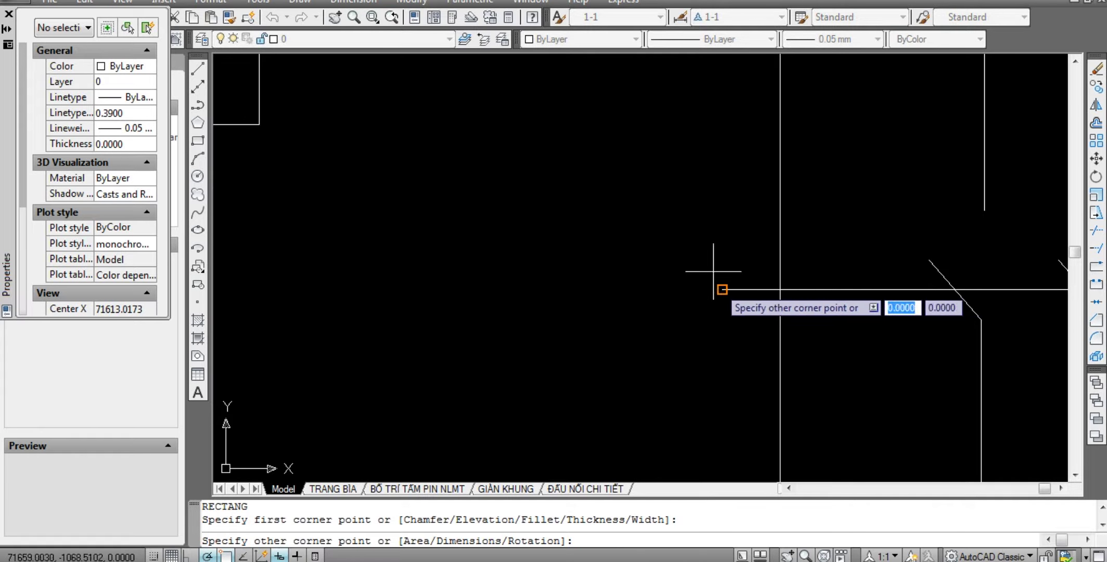
click(701, 220)
key(Escape)
key(Escape)
Move the rectangle down so it is centred on the linkage line.
drag(695, 193, 735, 316)
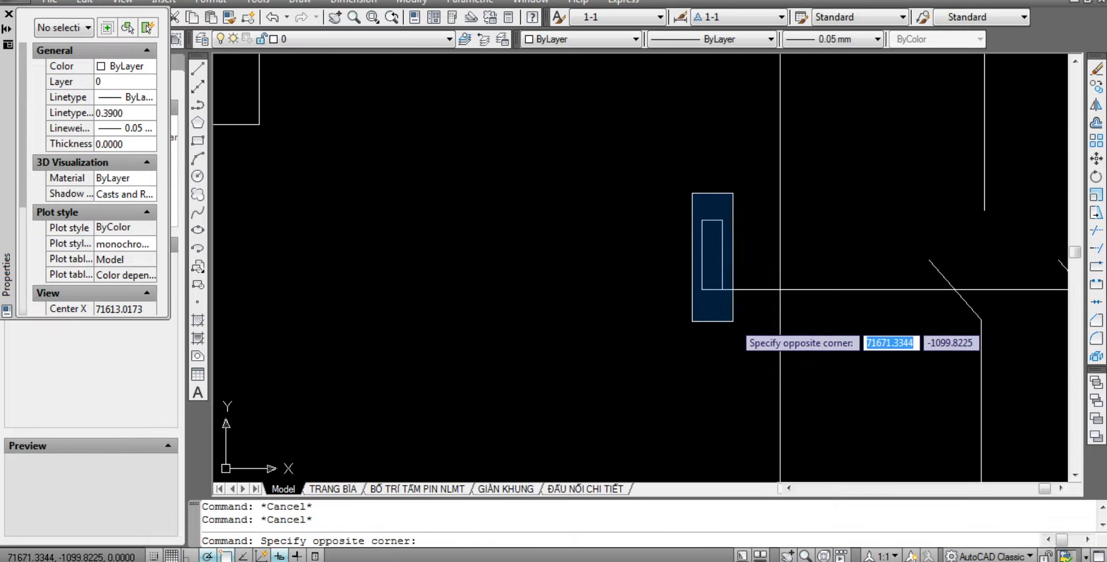
text(m)
key(Return)
click(738, 139)
click(736, 172)
key(Escape)
key(Escape)
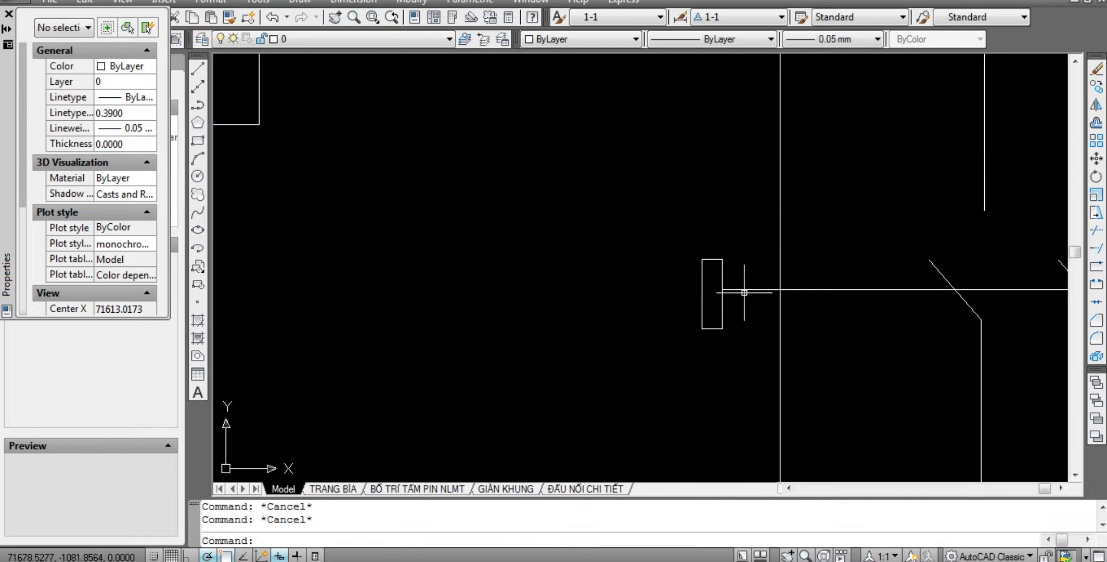
scroll(683, 301, down, 1)
scroll(683, 301, up, 3)
text(rec)
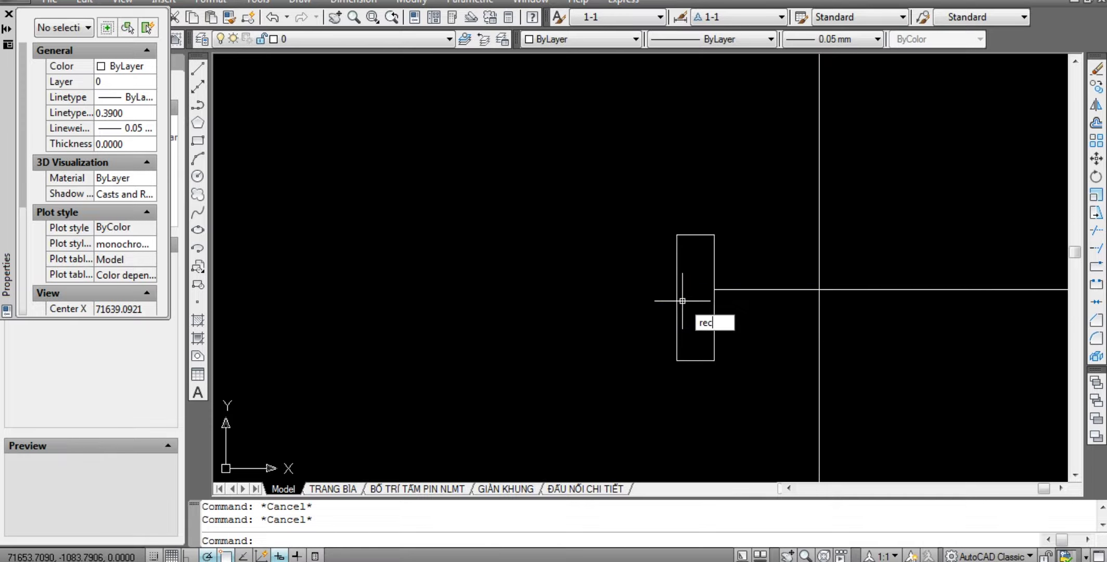
Draw a second, smaller rectangle beside it as the handle grip.
key(Return)
click(677, 245)
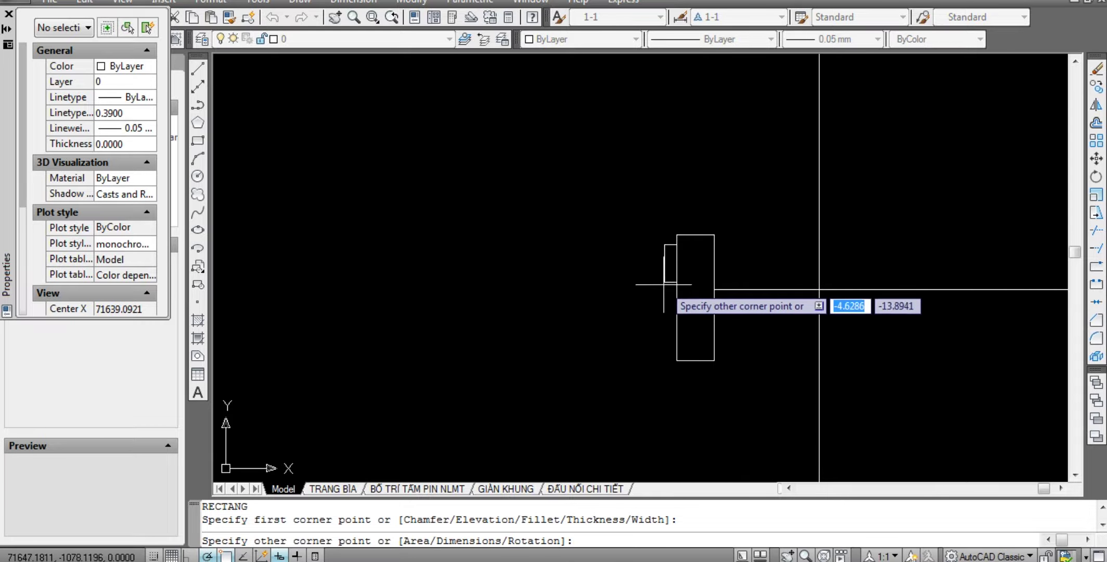
click(660, 344)
key(Escape)
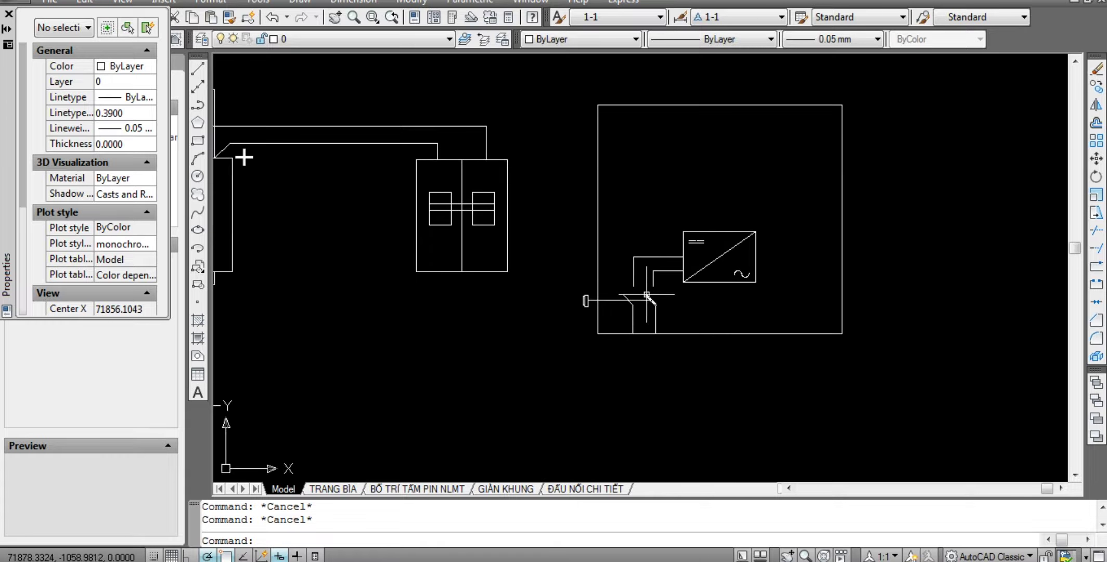
scroll(612, 385, up, 3)
scroll(653, 235, down, 3)
Draw the first wire from the breaker box bottom down and across under the switch.
scroll(650, 291, down, 1)
text(l)
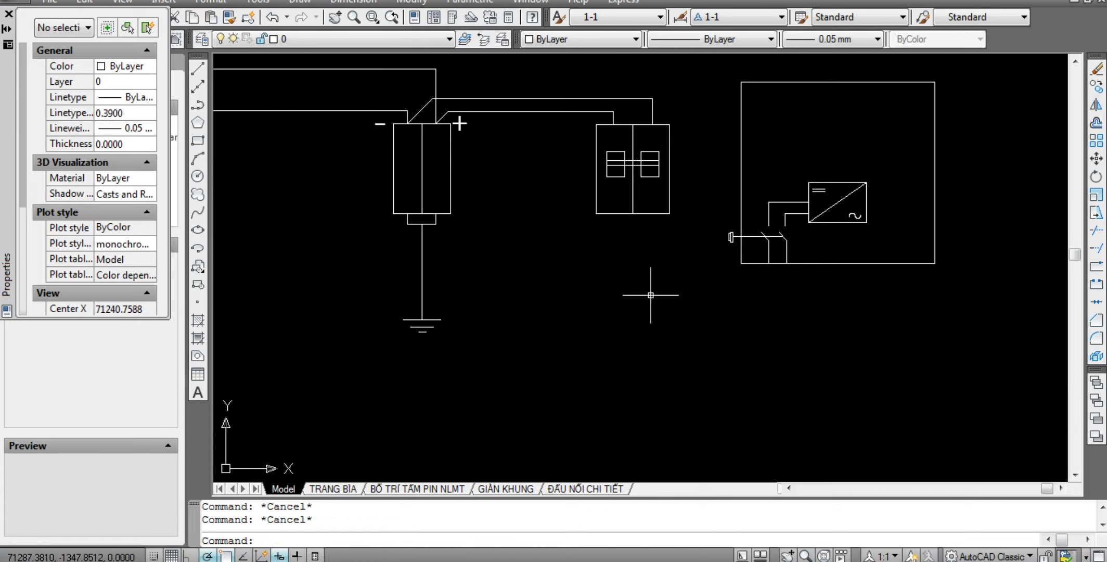
key(Return)
click(650, 214)
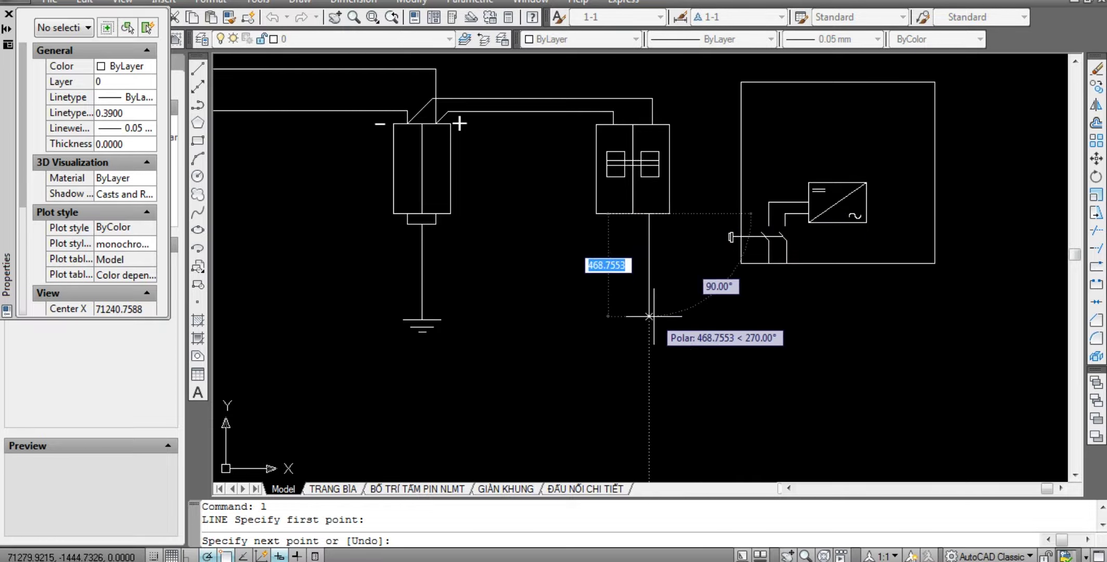
click(649, 274)
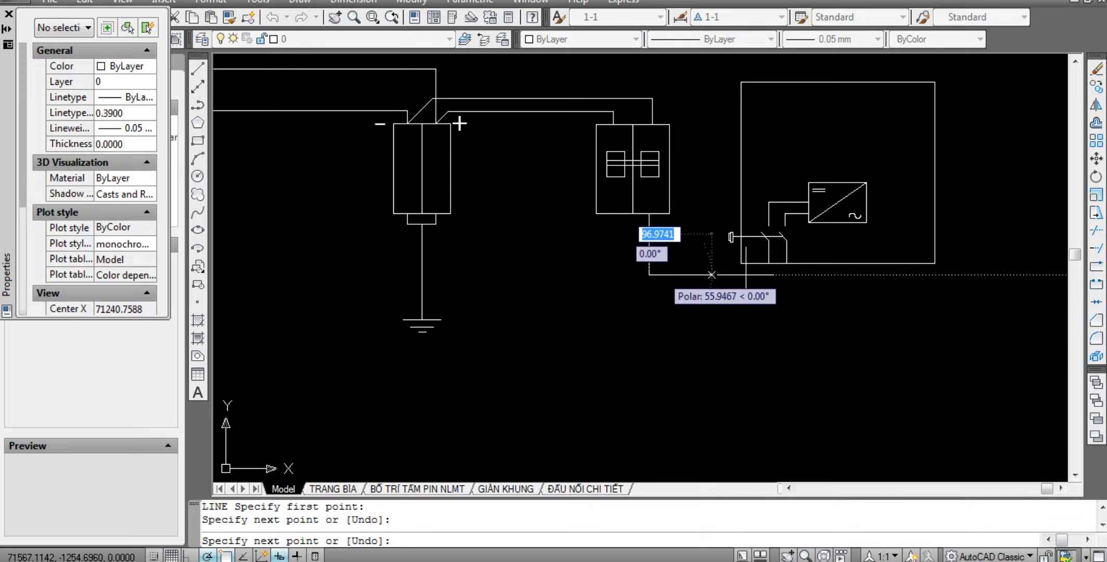
scroll(760, 272, up, 3)
click(782, 276)
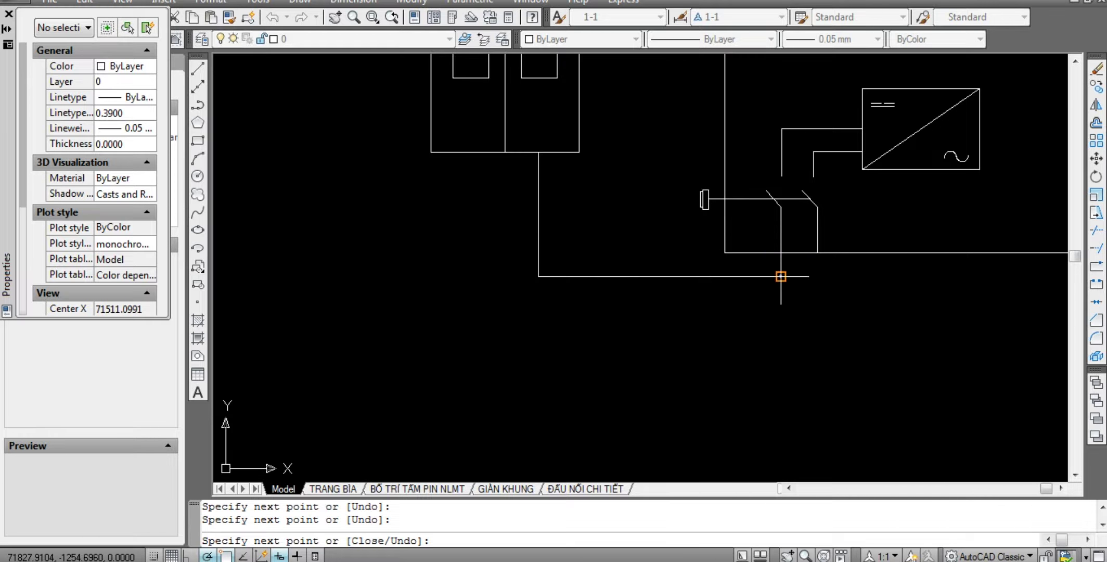
key(Escape)
scroll(781, 253, down, 3)
scroll(874, 250, down, 1)
middle_drag(668, 328, 606, 280)
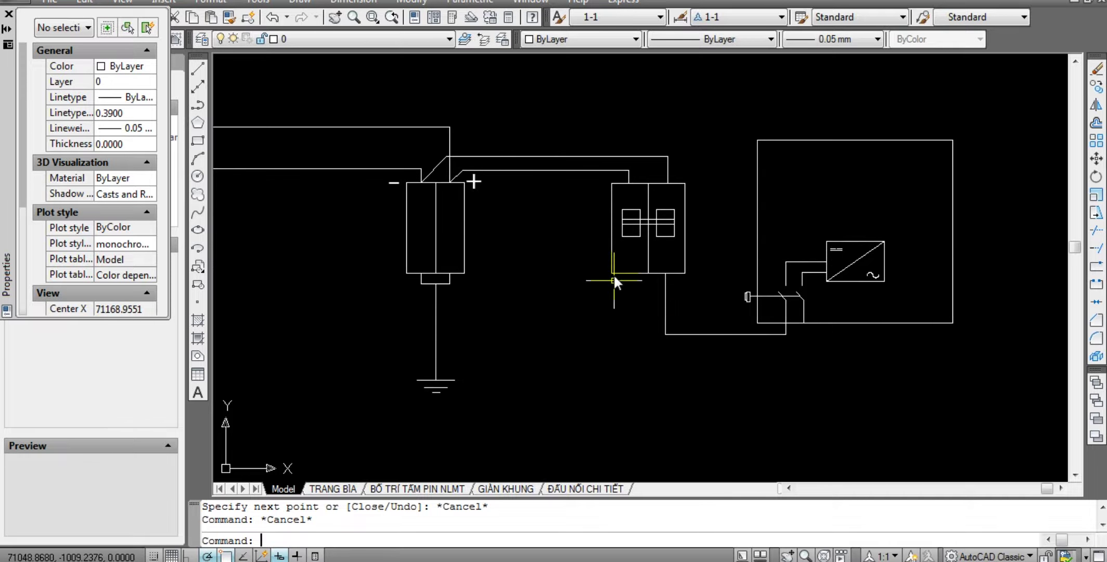
Draw the second wire down, across beneath the first, and up into the right switch pole.
text(l)
key(Return)
click(634, 274)
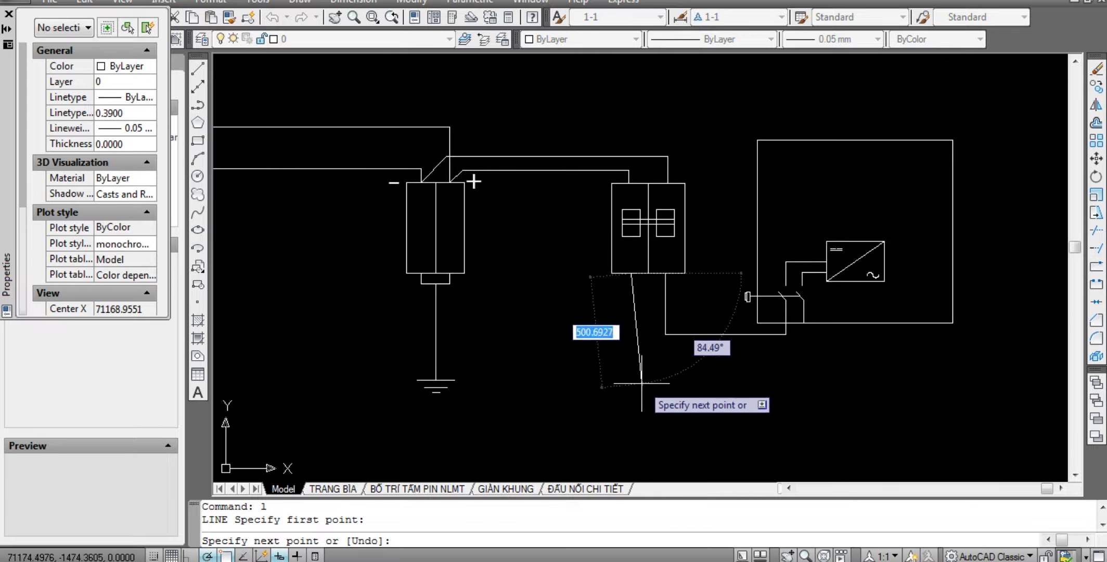
click(631, 354)
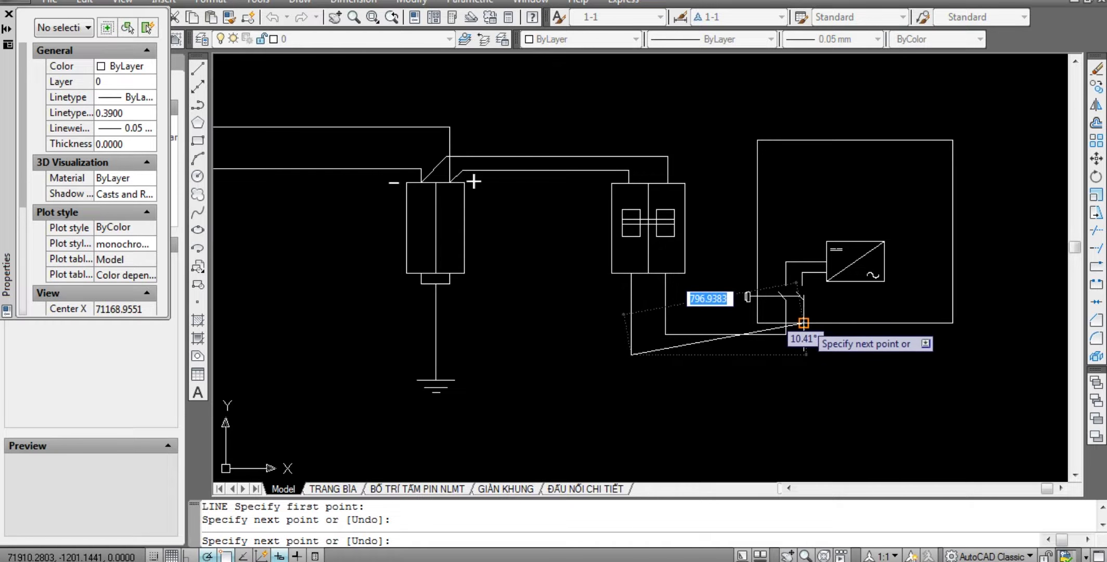
click(804, 355)
click(804, 301)
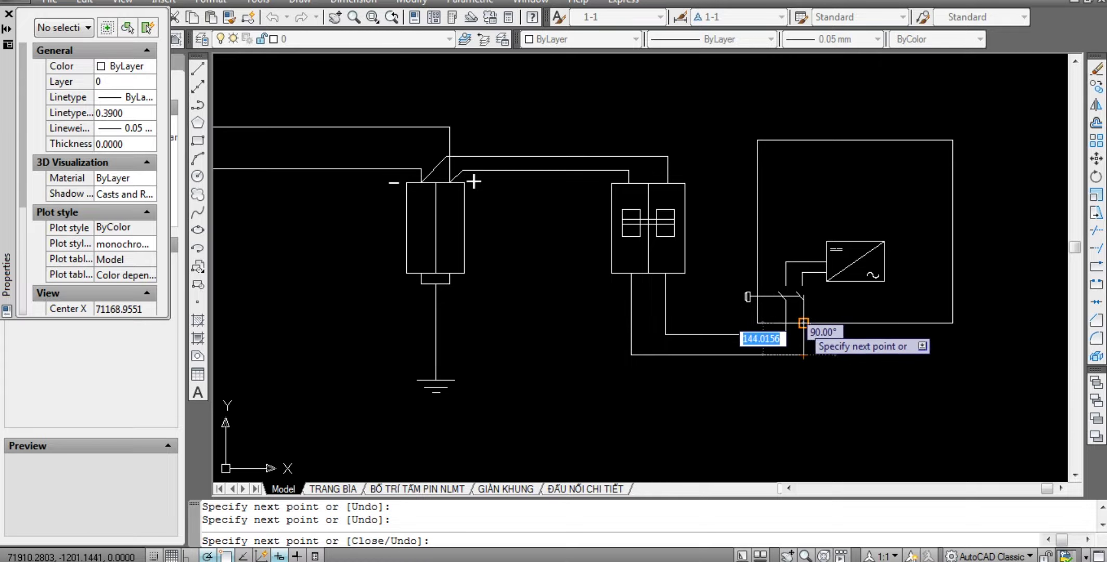
key(Escape)
key(Escape)
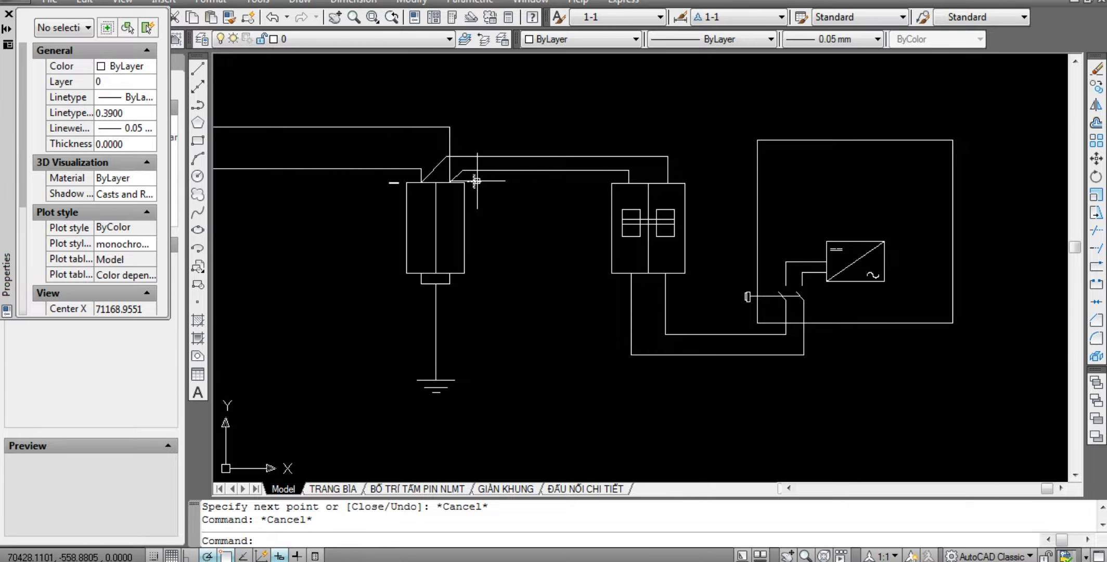
click(476, 181)
key(ctrl+c)
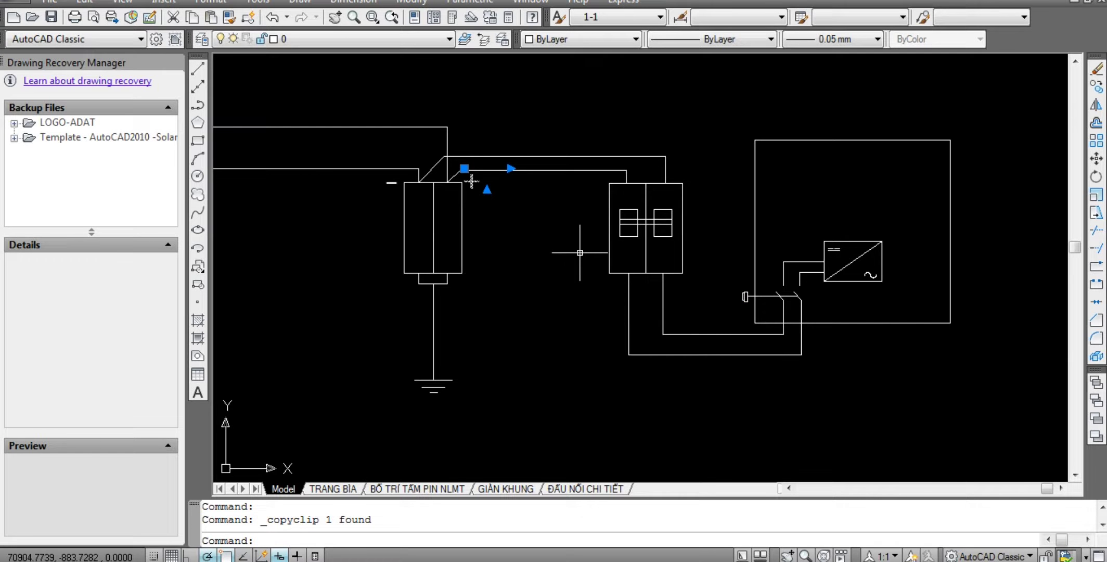
Paste a copy of the + label beside the switch's pole.
scroll(626, 297, down, 3)
scroll(627, 310, up, 2)
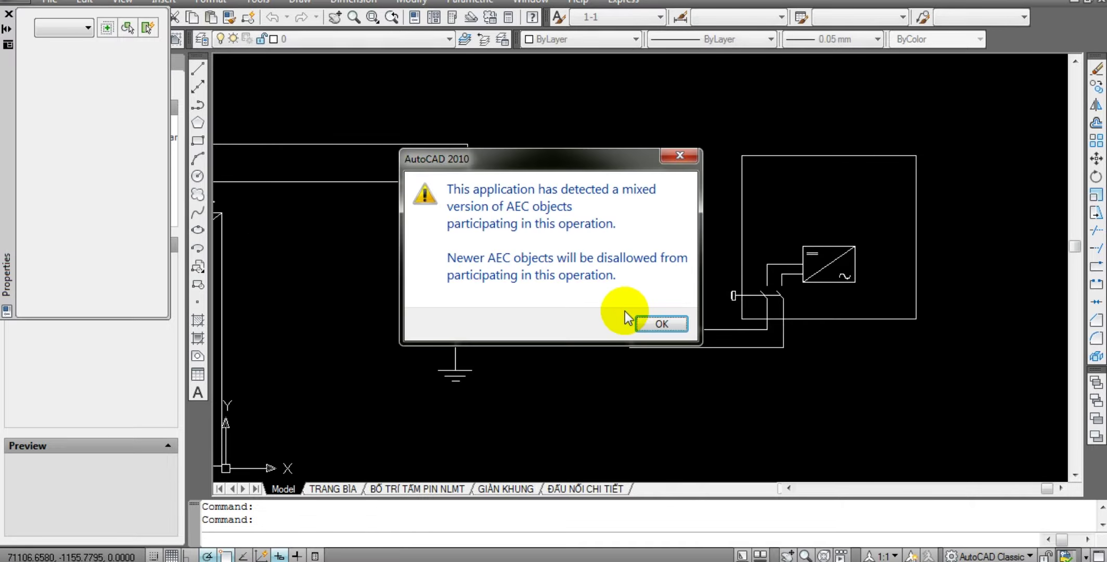
key(Return)
scroll(666, 297, up, 3)
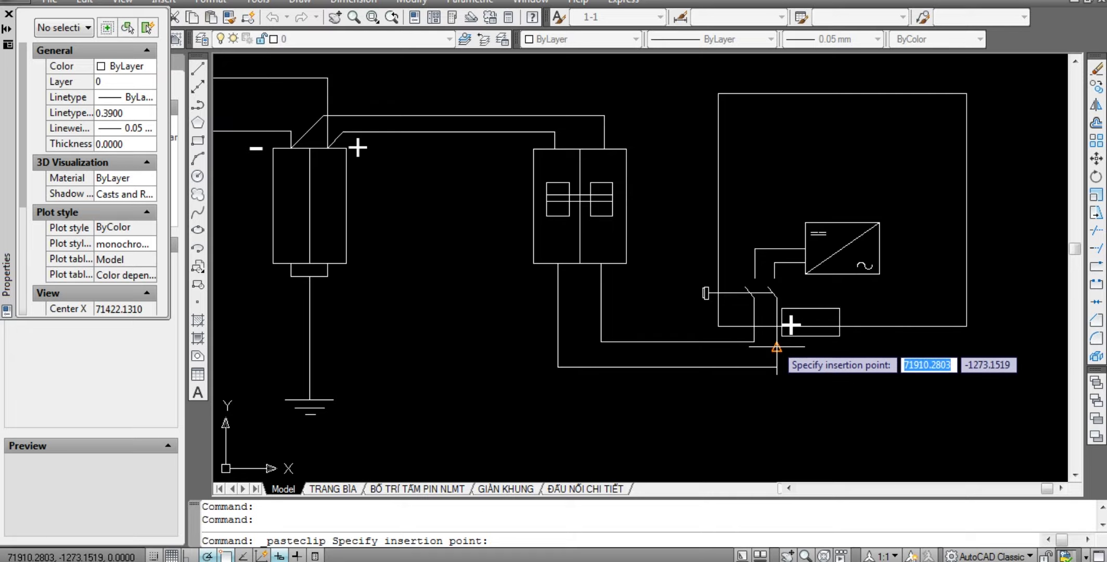
key(Escape)
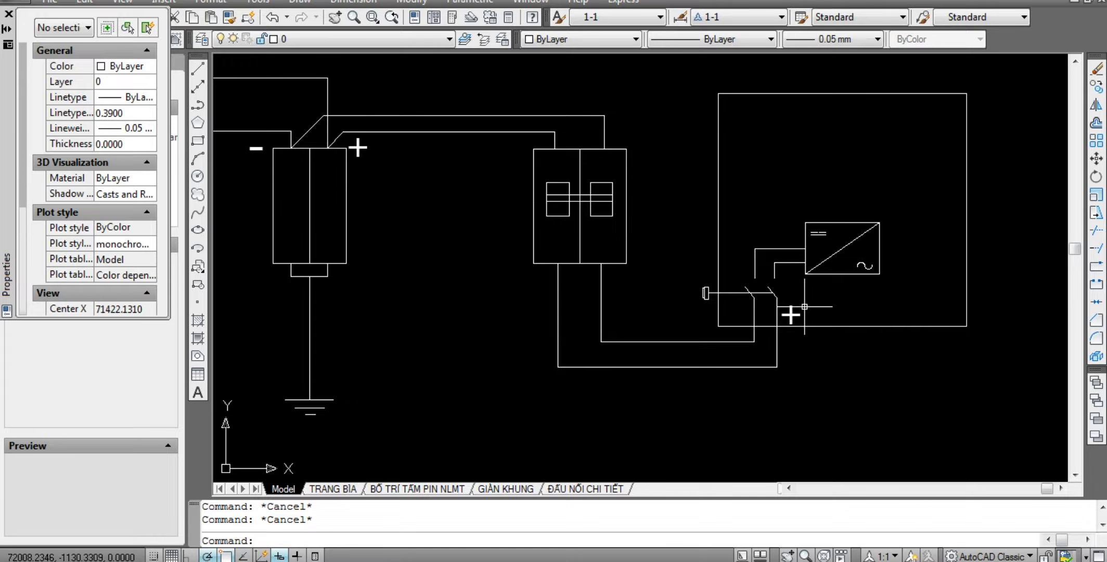
Copy the − label and paste it beside the other switch pole.
mouse_move(380, 180)
middle_down()
mouse_move(460, 210)
mouse_move(432, 215)
middle_up()
click(330, 176)
key(ctrl+c)
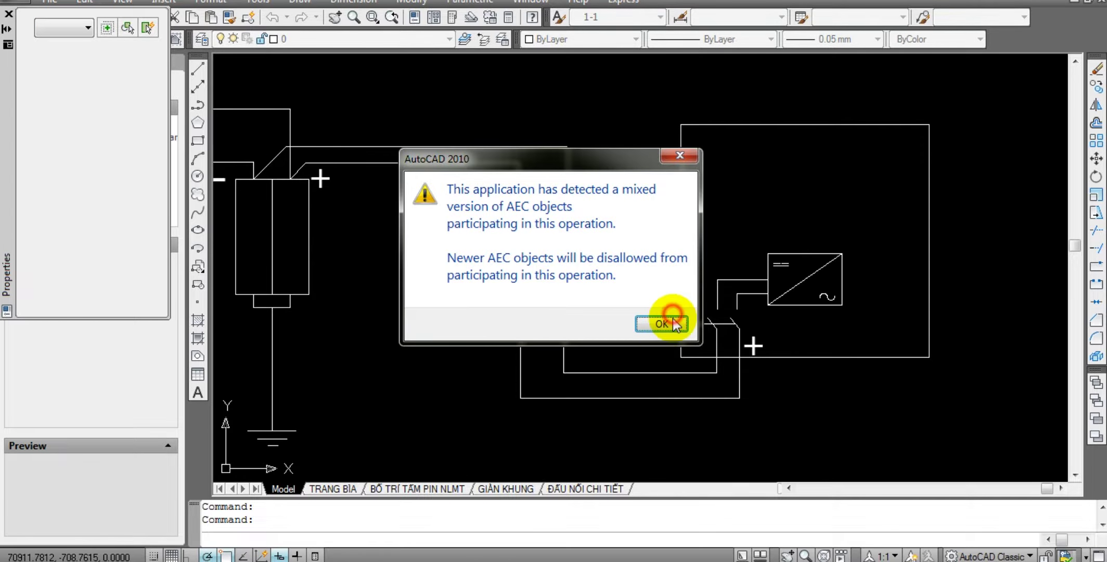
click(672, 324)
scroll(687, 359, up, 6)
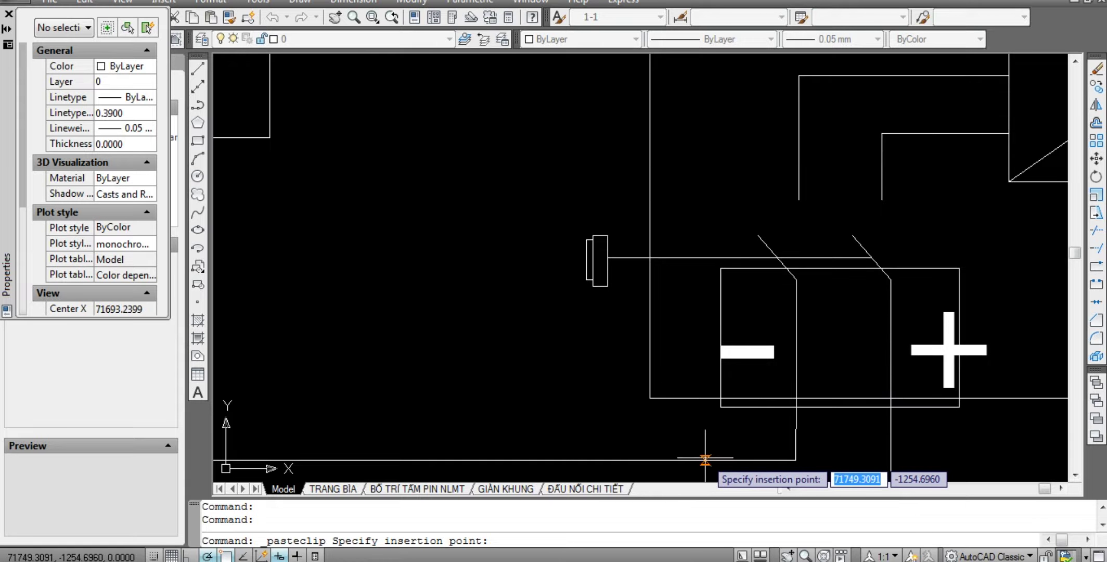
key(Escape)
key(Escape)
scroll(706, 460, down, 7)
scroll(737, 341, down, 1)
scroll(759, 283, up, 4)
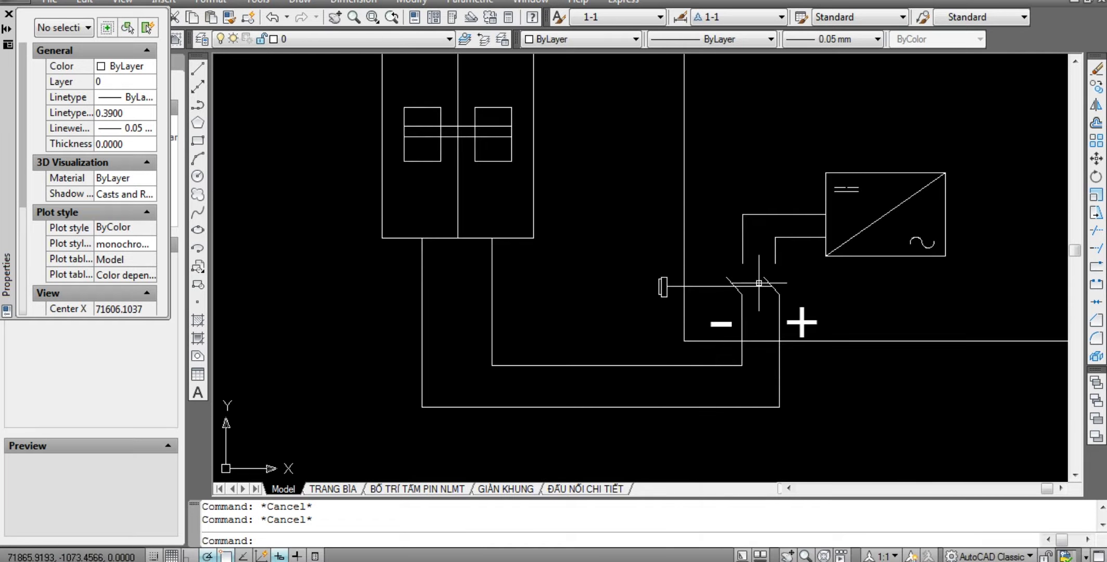
scroll(760, 283, down, 2)
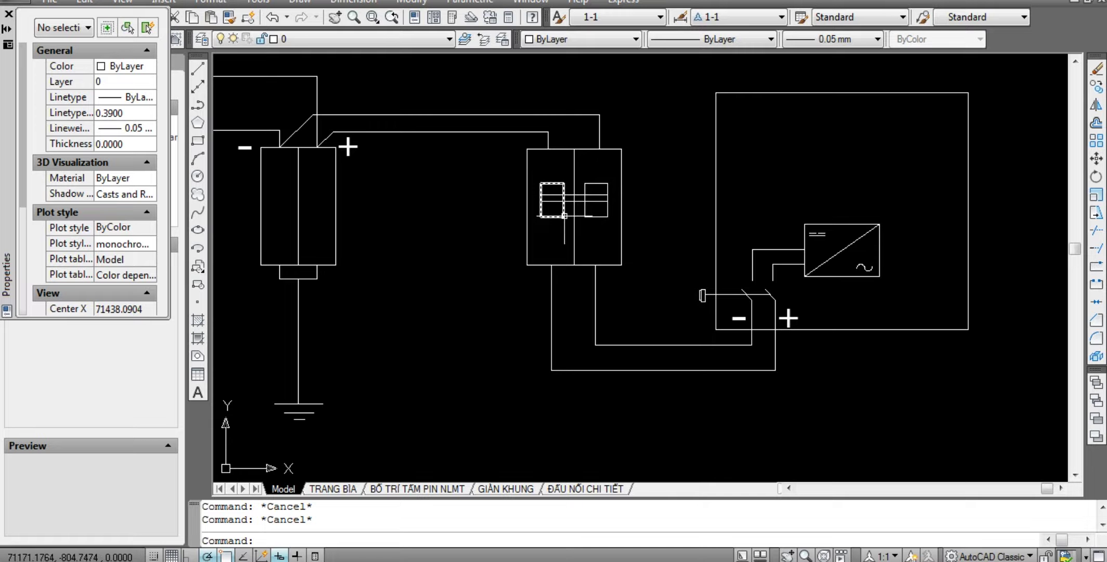
Copy the + sign from the surge protector to above the DC breaker box.
scroll(629, 238, down, 4)
scroll(651, 292, up, 1)
scroll(574, 220, up, 2)
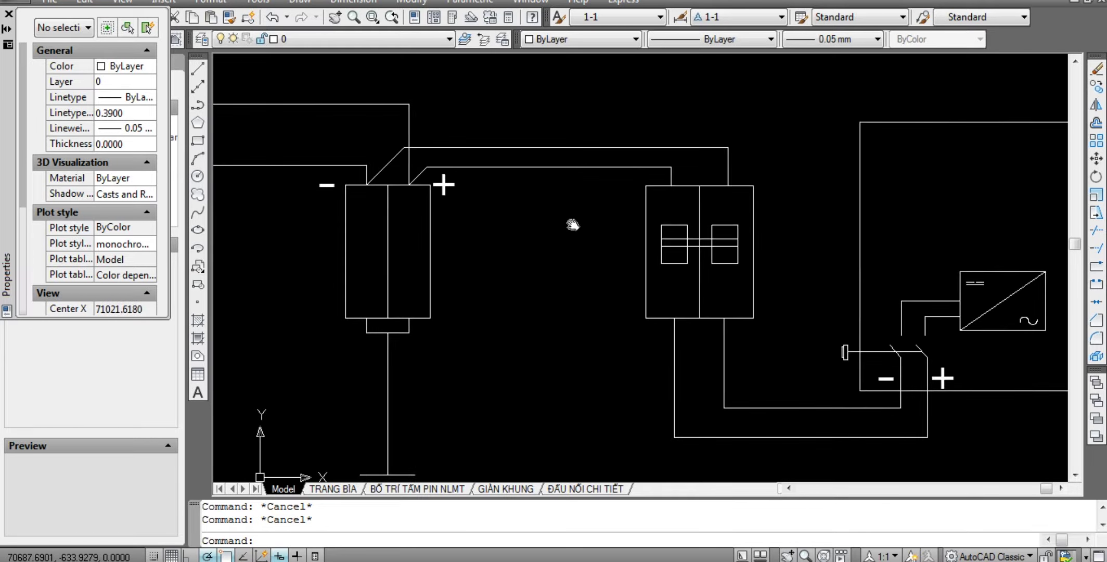
scroll(507, 217, up, 1)
click(483, 201)
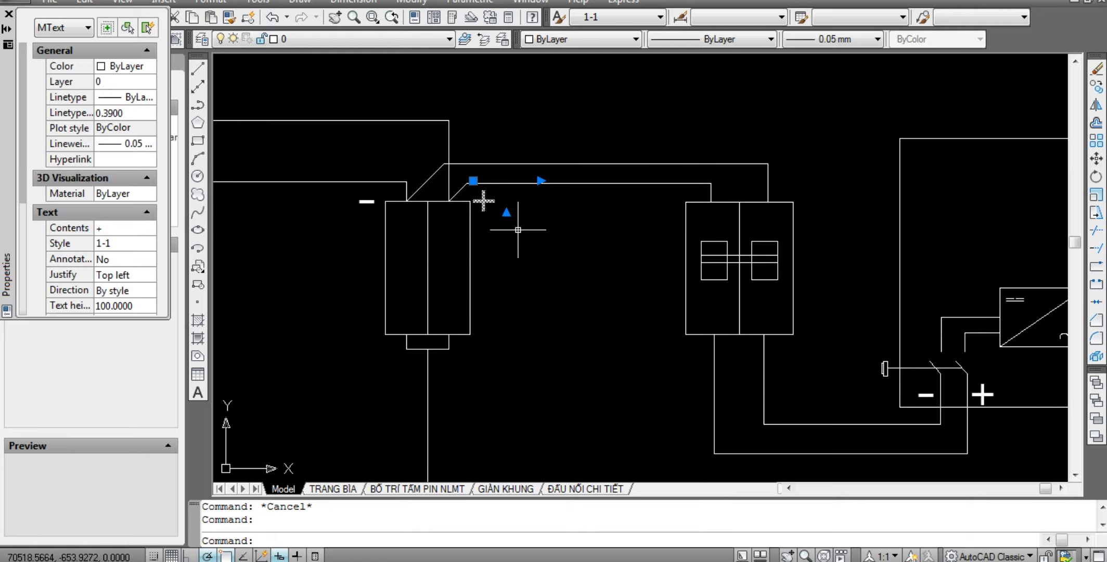
text(co)
key(Return)
click(522, 256)
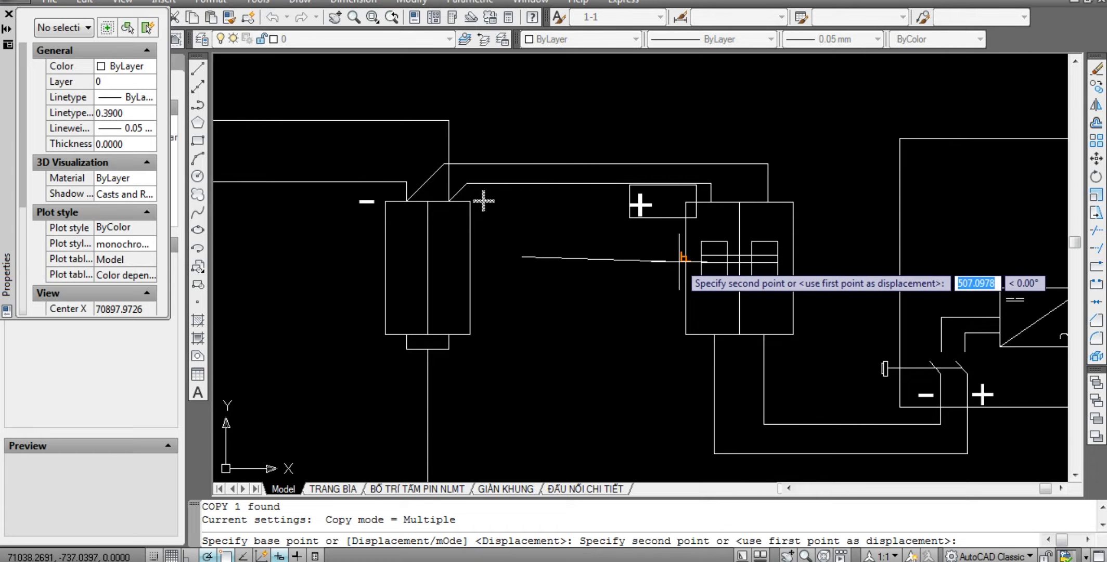
click(648, 197)
key(Escape)
Move the copied + sign to the breaker box's top-left corner.
click(641, 255)
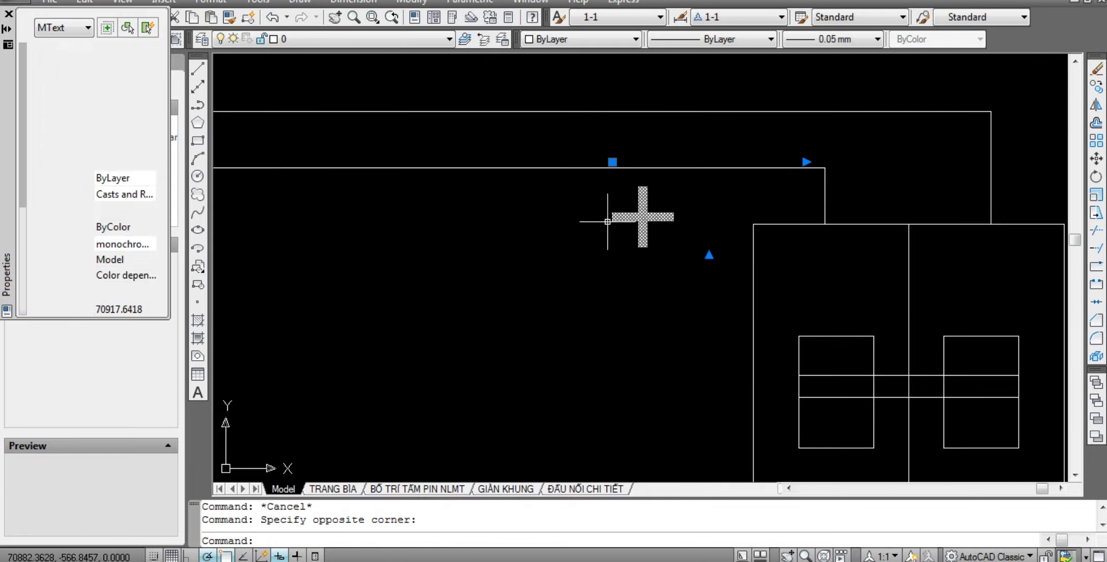
text(m)
key(Return)
click(595, 374)
click(614, 373)
key(Escape)
key(Escape)
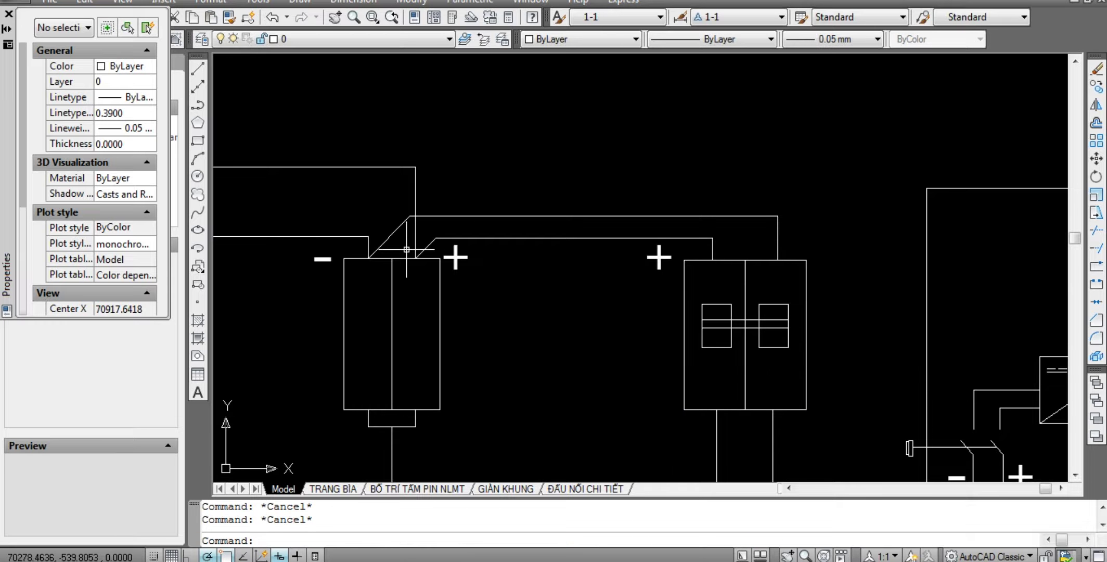
Copy the − sign from the surge protector to the breaker box's right side.
click(323, 258)
scroll(427, 286, down, 2)
text(co)
key(Return)
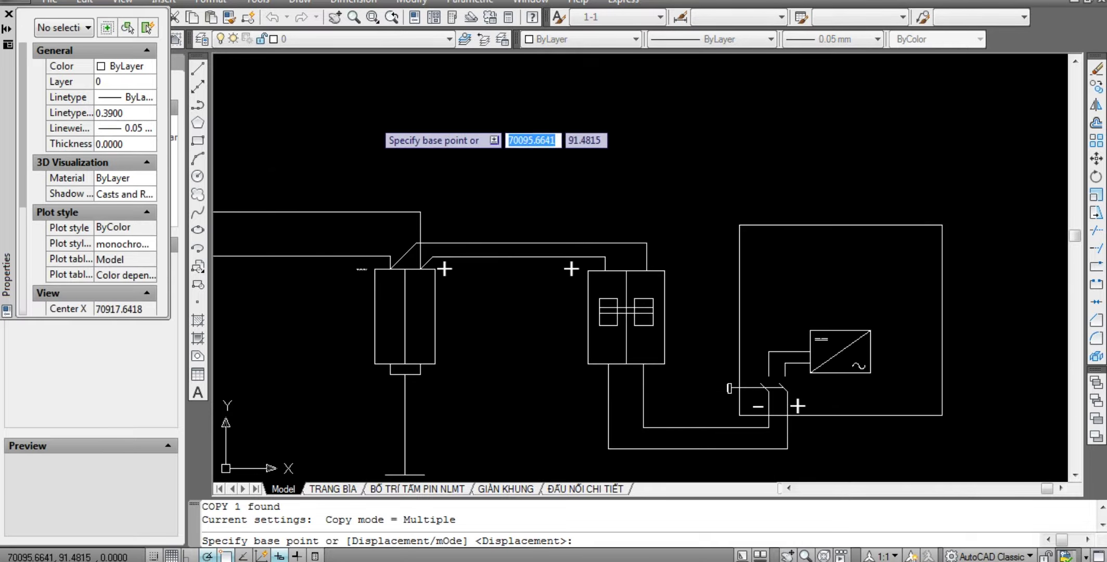
click(372, 118)
click(673, 118)
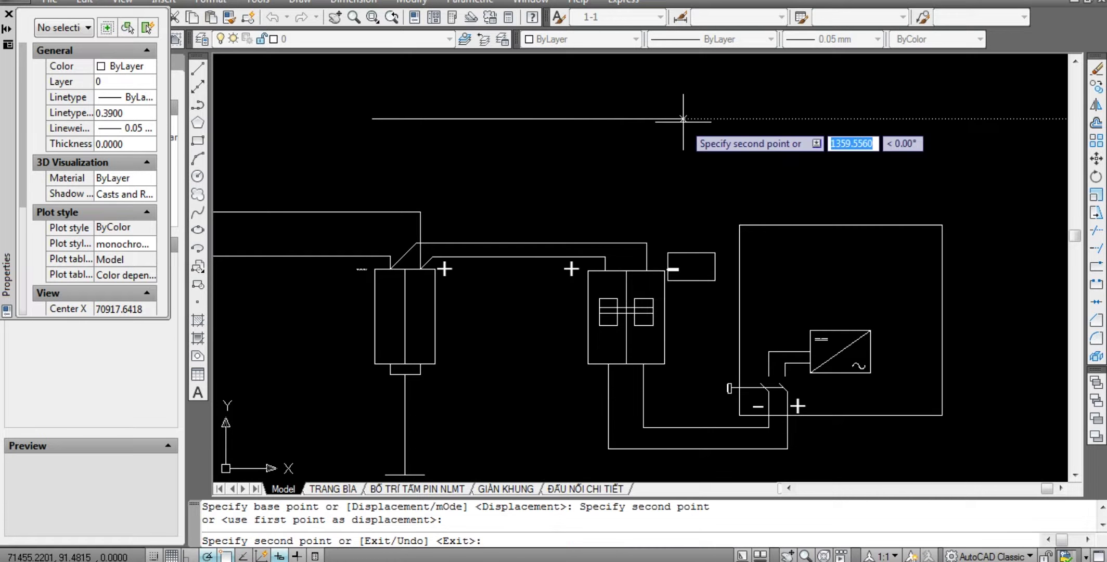
key(Escape)
key(Escape)
scroll(624, 159, down, 2)
Select the wires below the breaker for a Stretch, then abandon it.
middle_drag(717, 391, 736, 313)
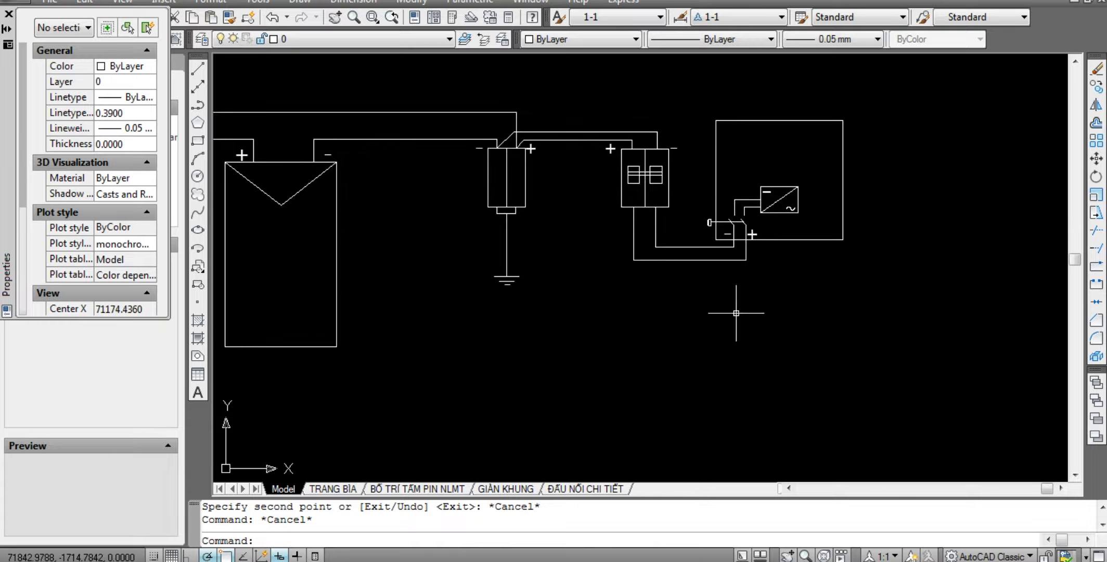
scroll(766, 321, down, 1)
scroll(865, 331, down, 2)
scroll(791, 302, up, 2)
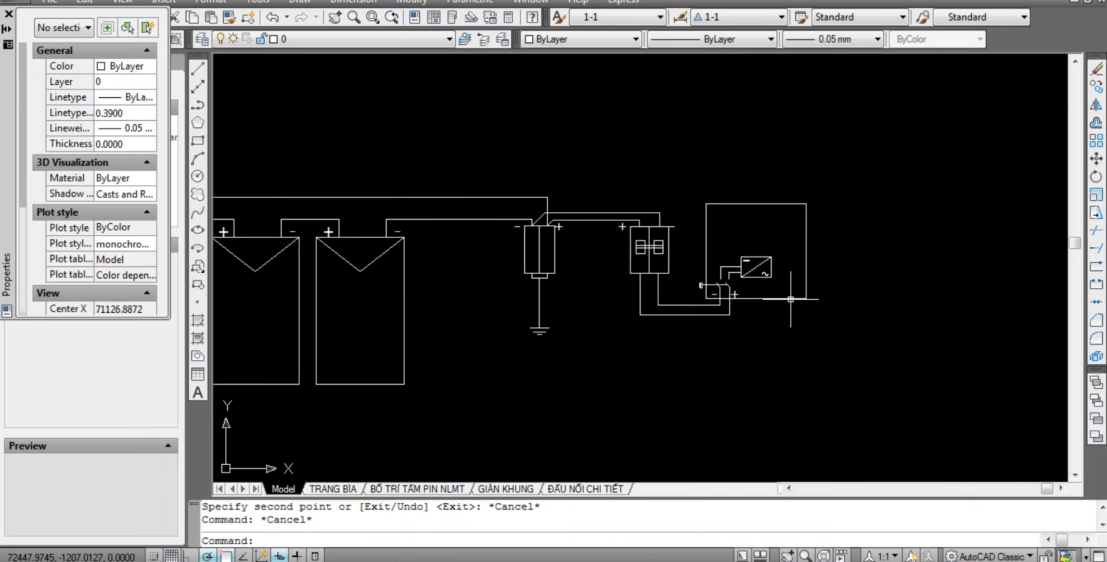
scroll(607, 318, up, 2)
scroll(606, 318, up, 1)
click(898, 376)
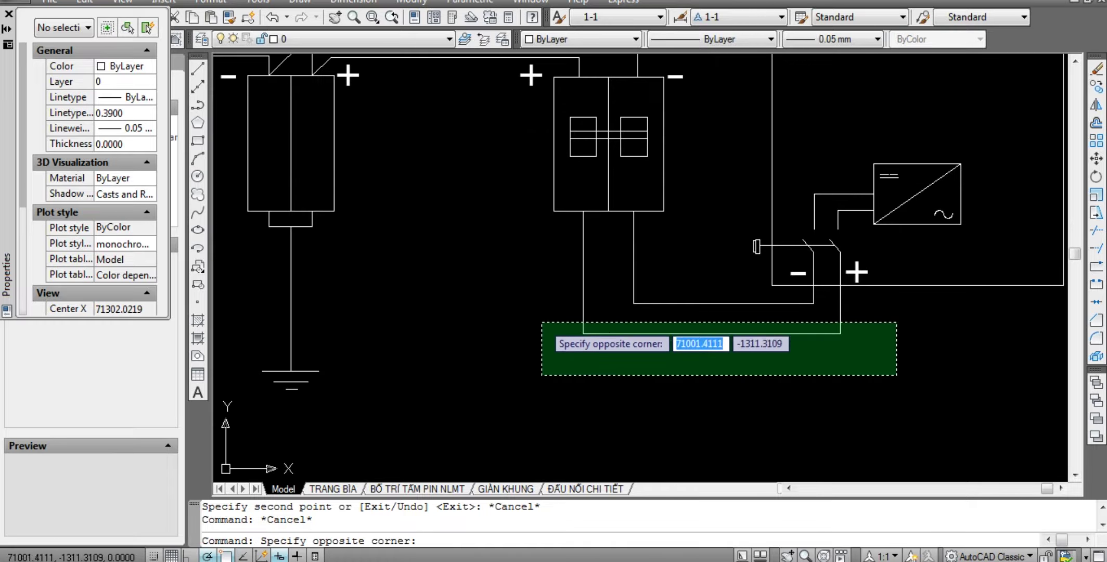
click(538, 306)
text(s)
key(Return)
key(Escape)
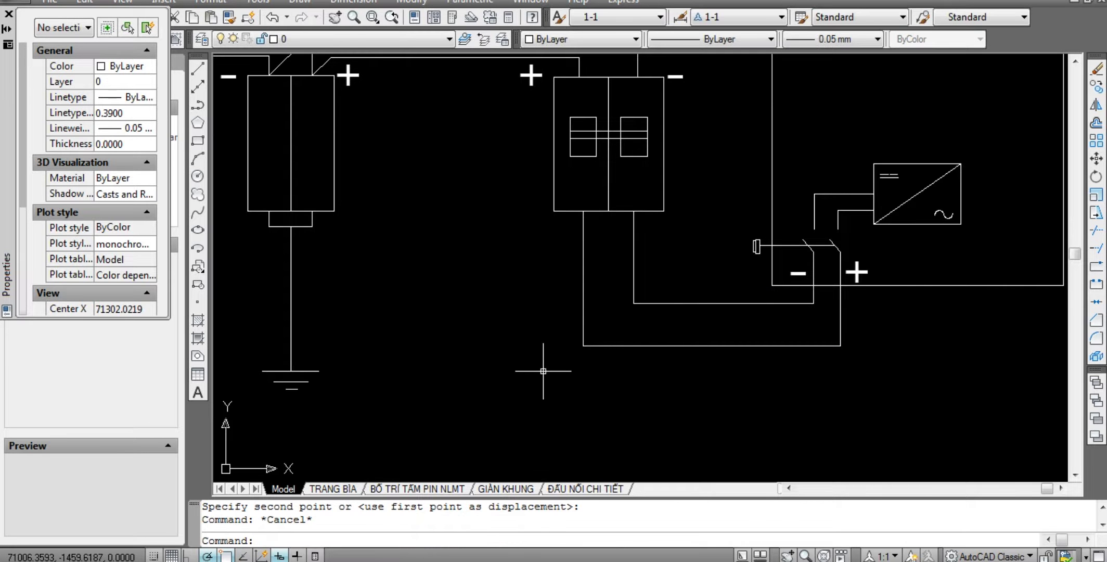
scroll(628, 421, down, 4)
scroll(718, 354, up, 5)
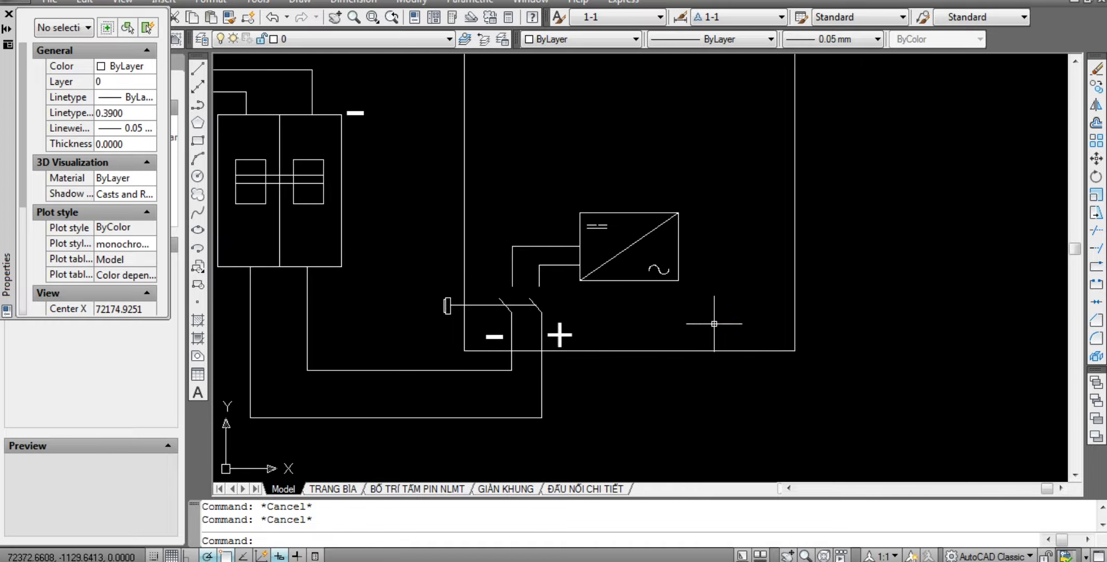
Draw a wire from the inverter's right edge running right, then down.
text(l)
key(Return)
click(679, 246)
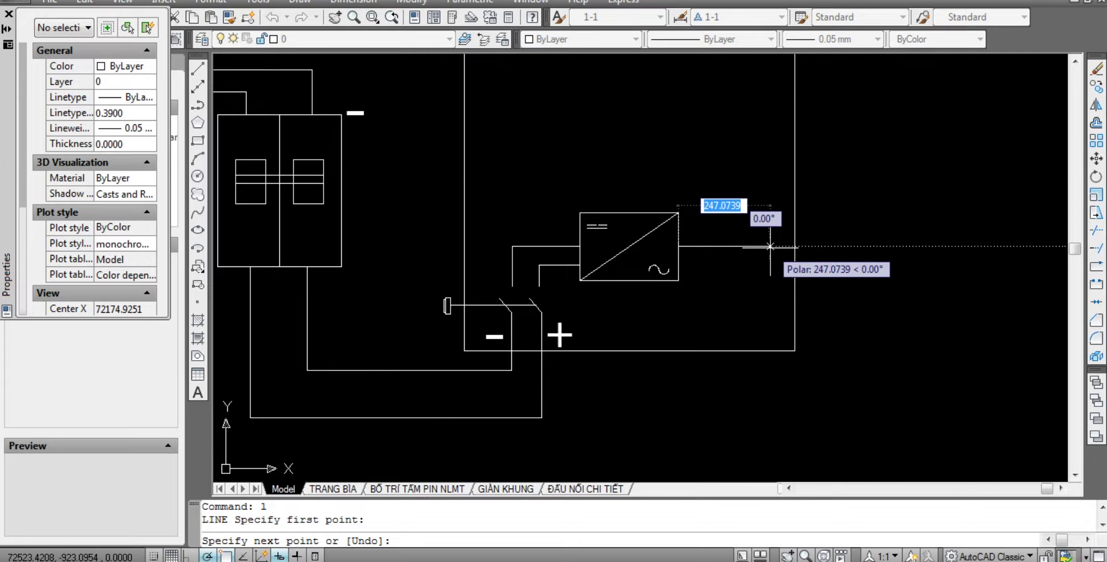
click(770, 246)
click(771, 419)
key(Escape)
key(Escape)
scroll(677, 255, up, 2)
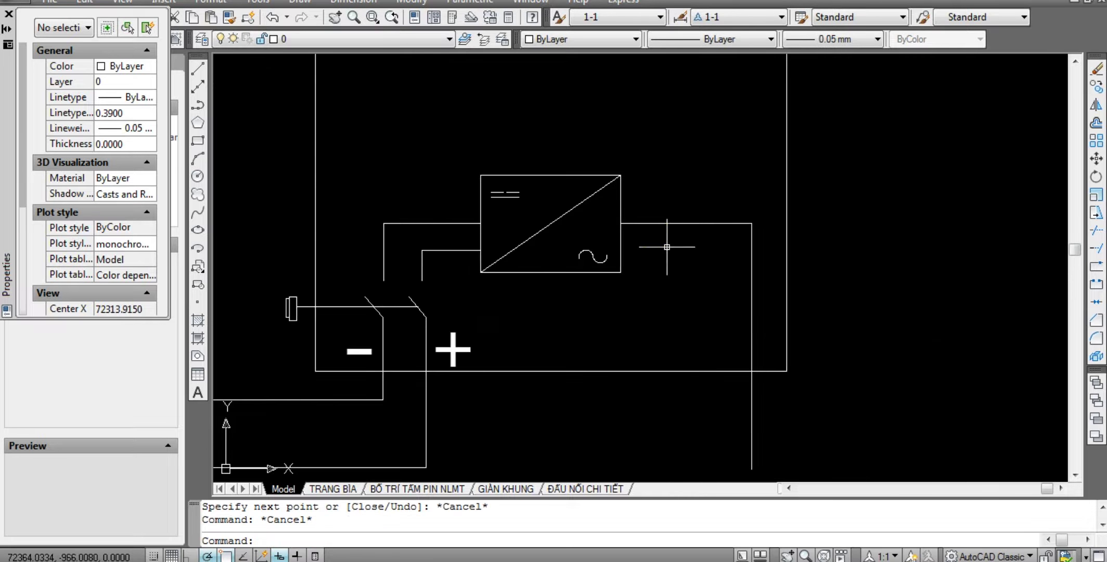
Draw a second output wire from the inverter, right then down below the enclosure.
text(l)
key(Return)
click(622, 254)
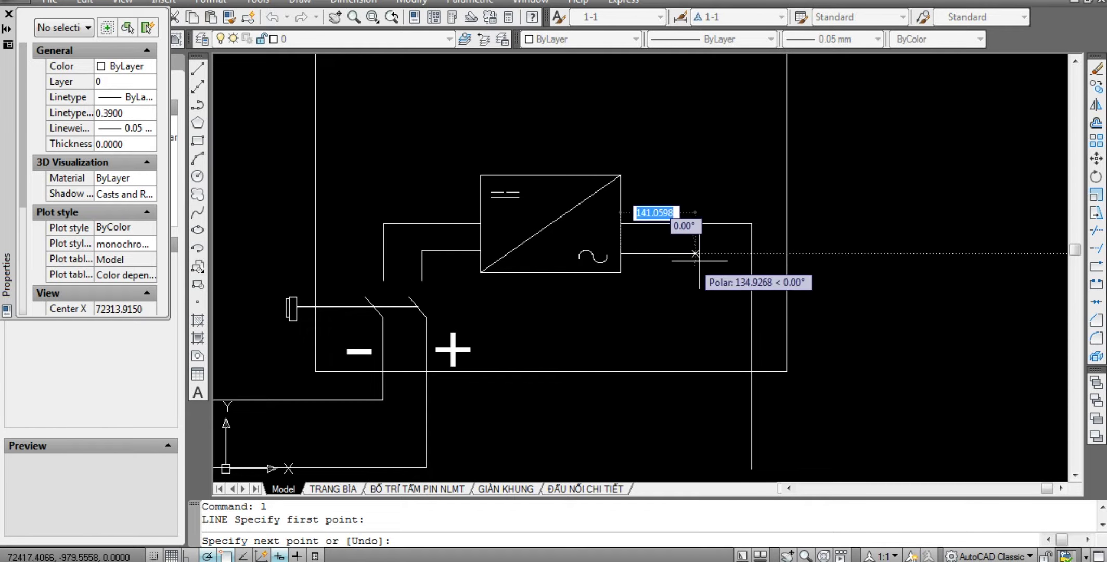
click(713, 254)
scroll(712, 290, down, 4)
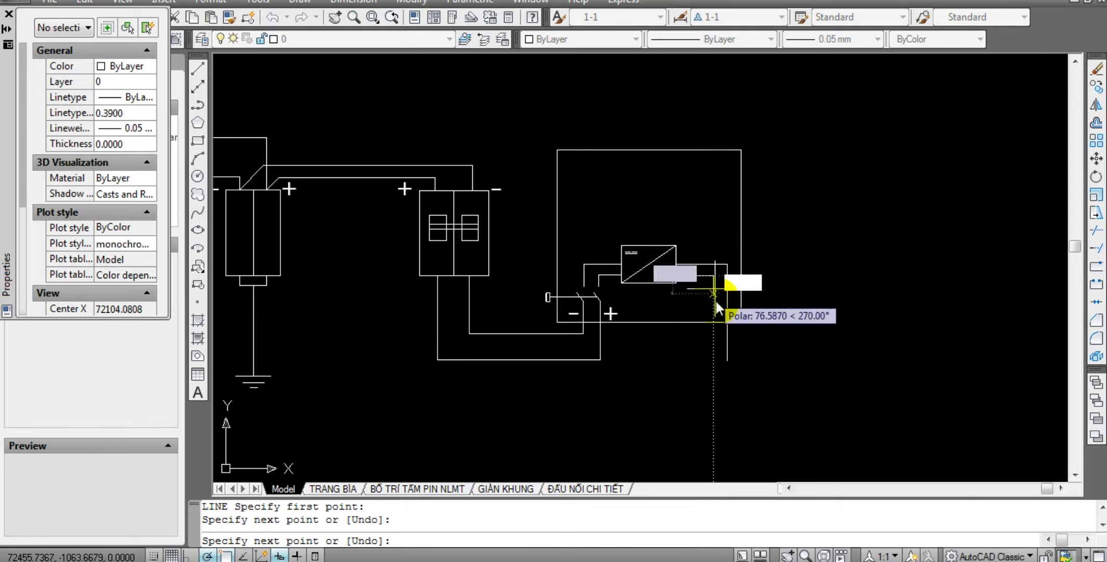
click(713, 360)
key(Escape)
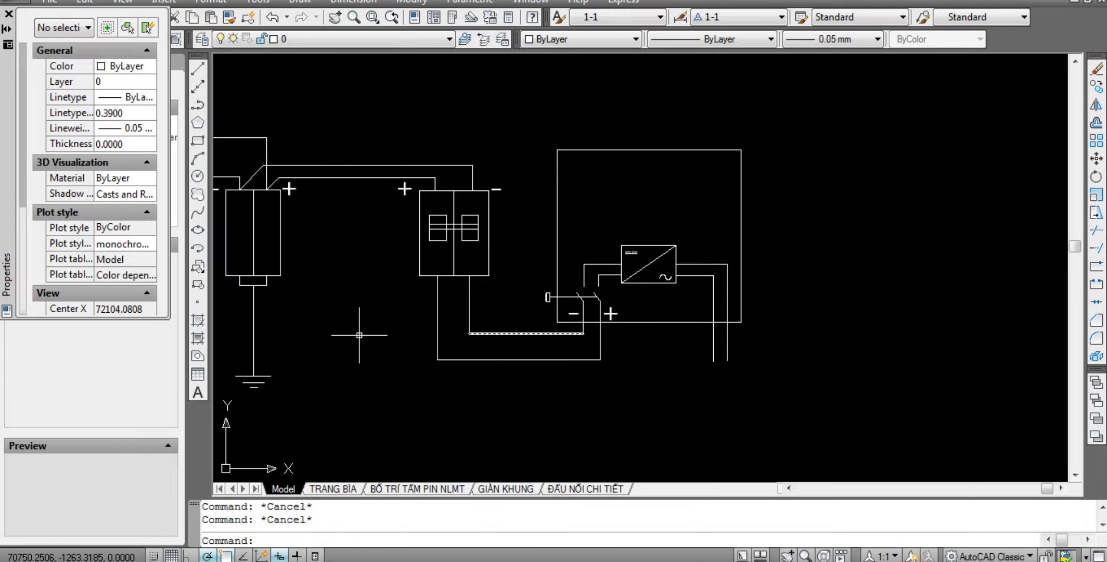
Pan toward the inverter enclosure, abandoning two stray line starts.
middle_drag(359, 335, 443, 289)
scroll(728, 295, up, 3)
scroll(774, 333, down, 2)
scroll(810, 301, up, 1)
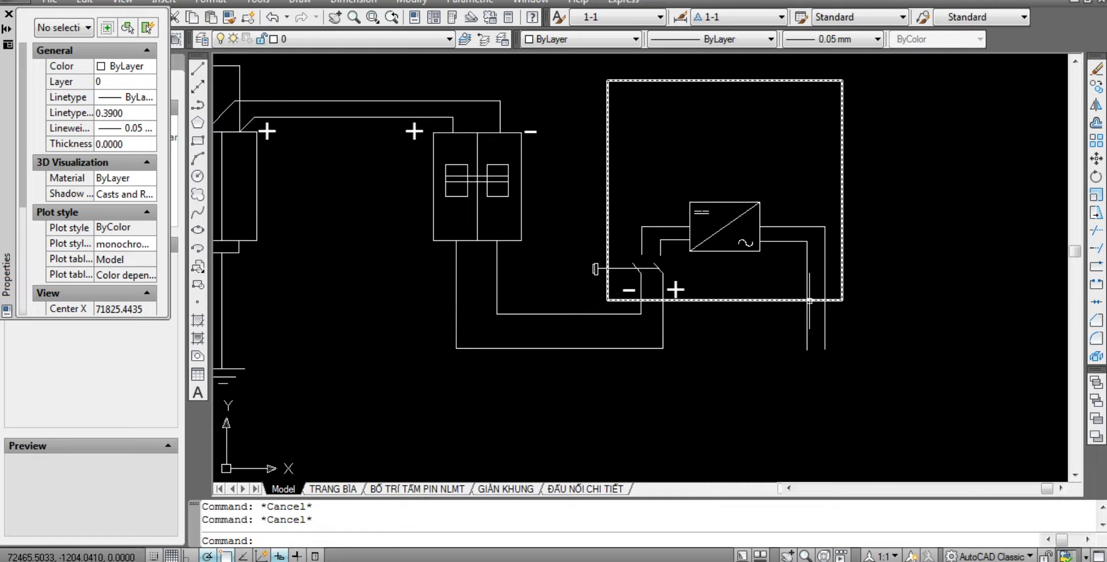
text(l)
key(Return)
click(783, 302)
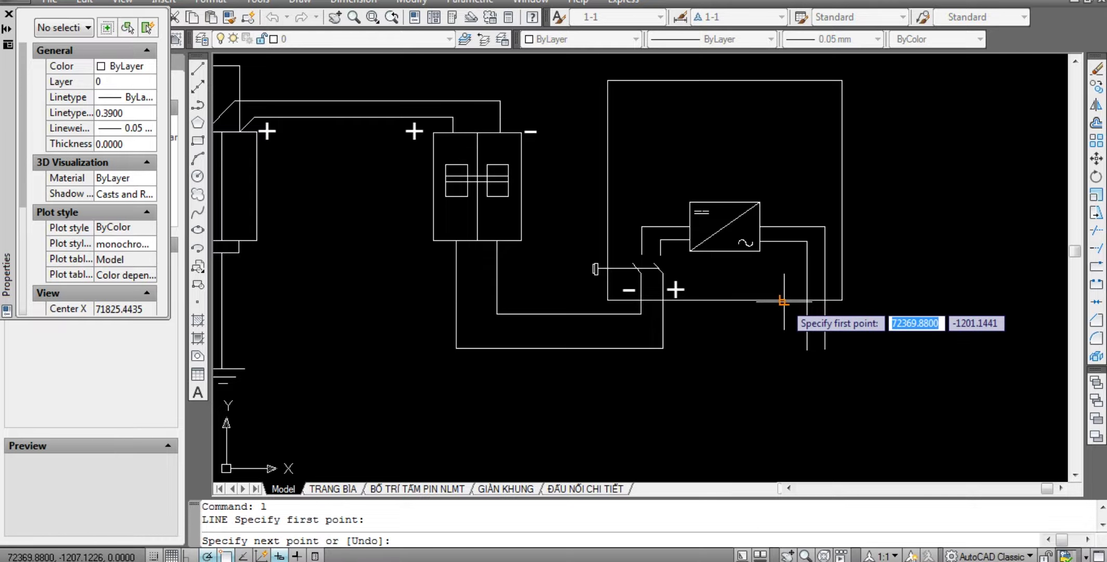
key(Escape)
middle_drag(877, 318, 867, 318)
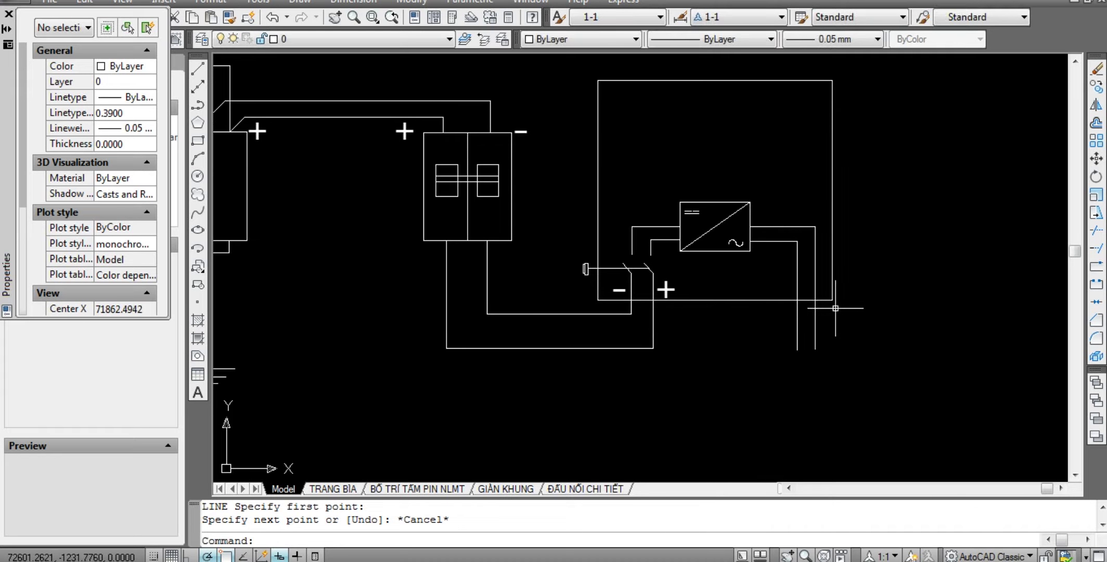
text(l)
key(Return)
scroll(836, 309, up, 3)
click(828, 291)
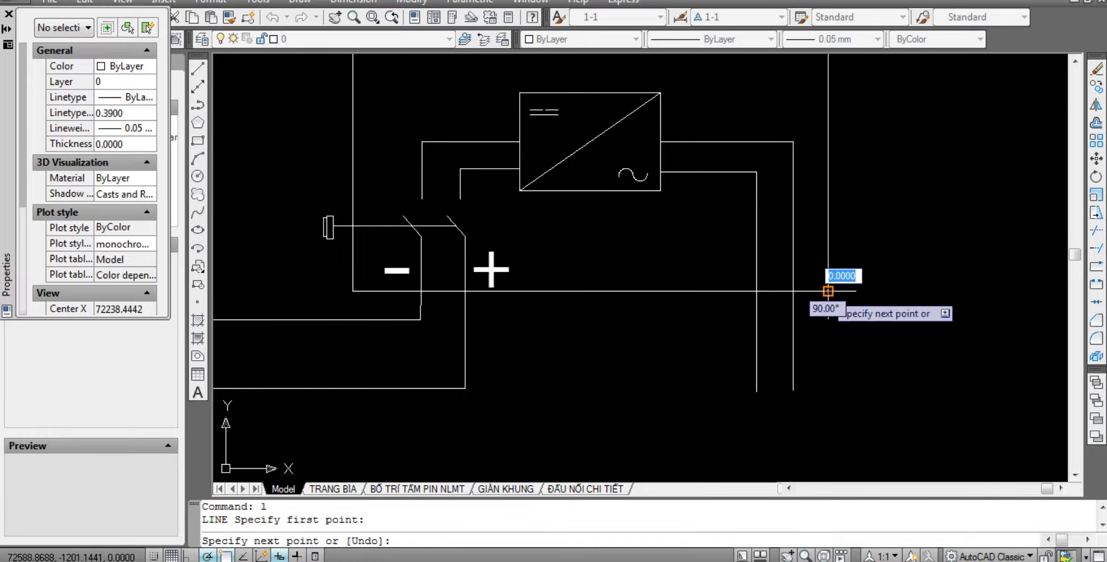
key(Escape)
middle_drag(823, 375, 775, 400)
Draw a wire from the enclosure's right edge out to the right and down.
text(l)
key(Return)
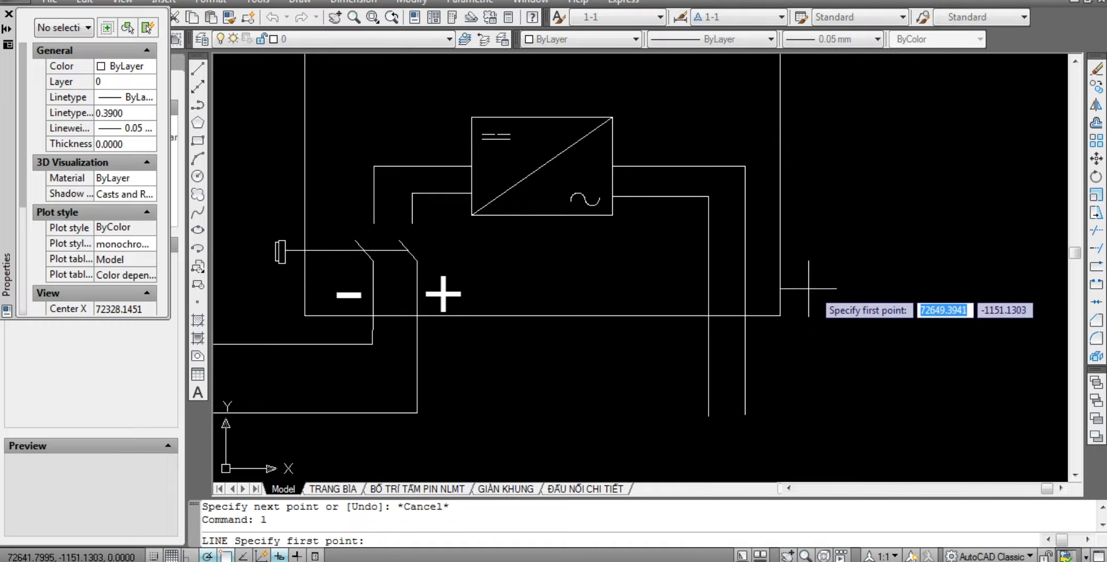
click(779, 291)
click(849, 290)
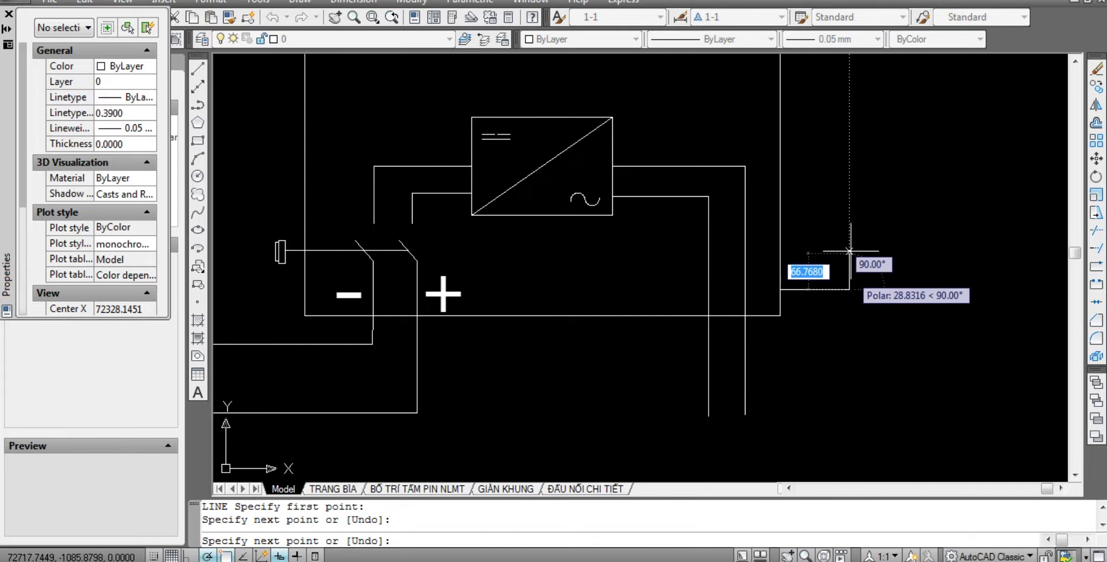
scroll(859, 312, down, 3)
scroll(849, 292, up, 1)
scroll(877, 308, up, 1)
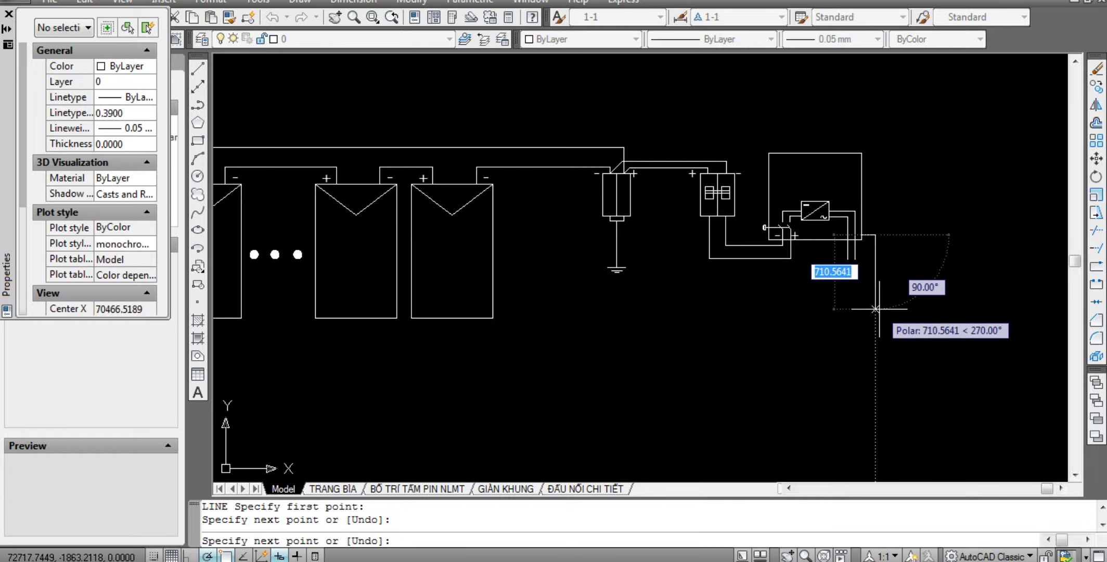
click(875, 308)
key(Escape)
key(Escape)
key(Escape)
Try stretching the ground symbol, then cancel the stretch.
scroll(569, 271, up, 1)
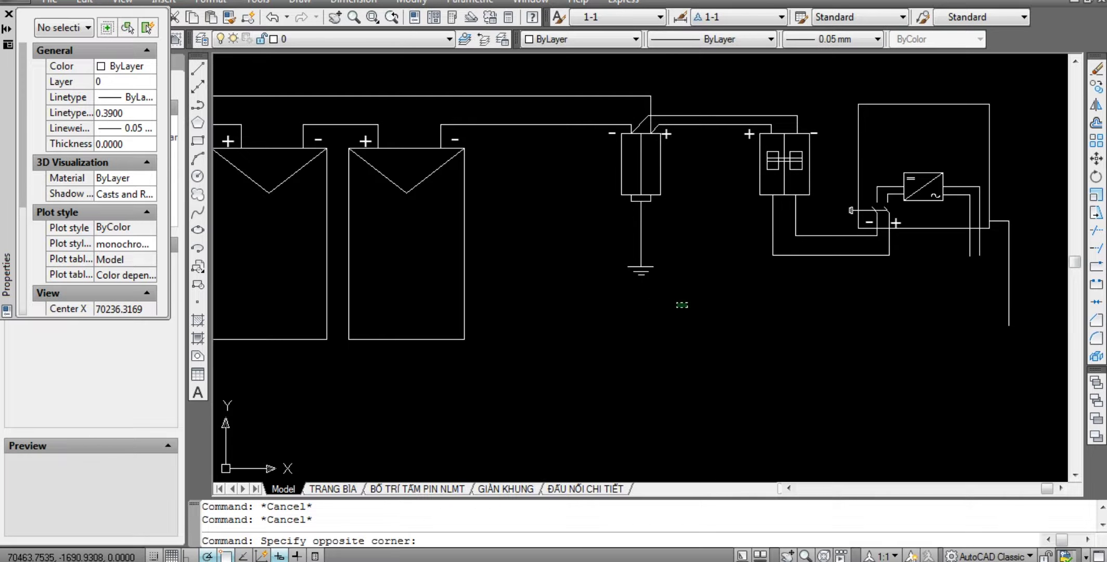
click(598, 248)
text(s)
key(Return)
click(702, 225)
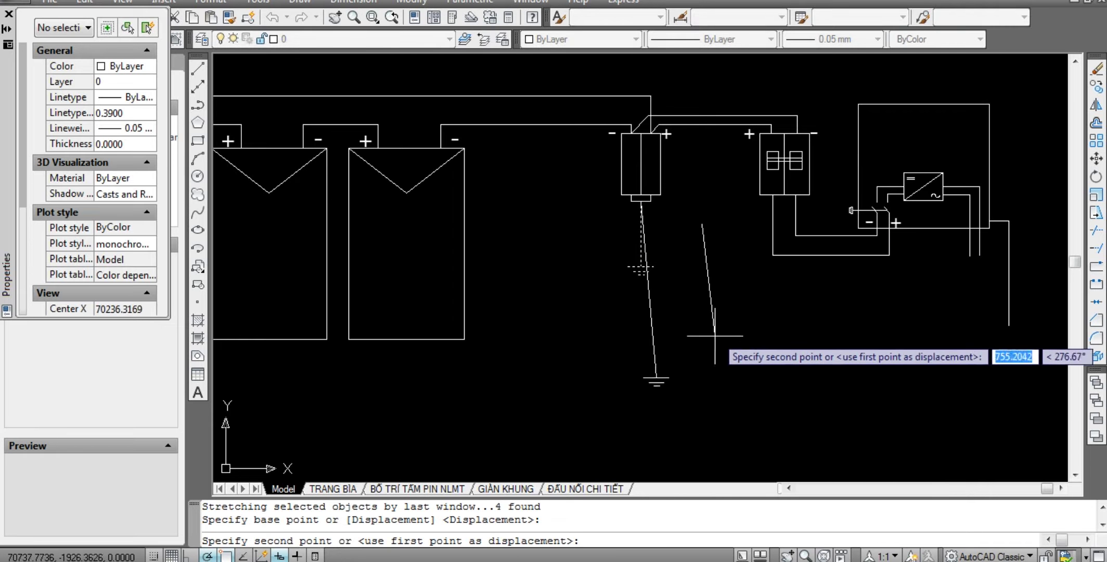
key(Escape)
key(Escape)
middle_drag(909, 383, 883, 366)
Run an earth wire from the right wire's bottom end left to the surge protector's ground.
text(l)
key(Return)
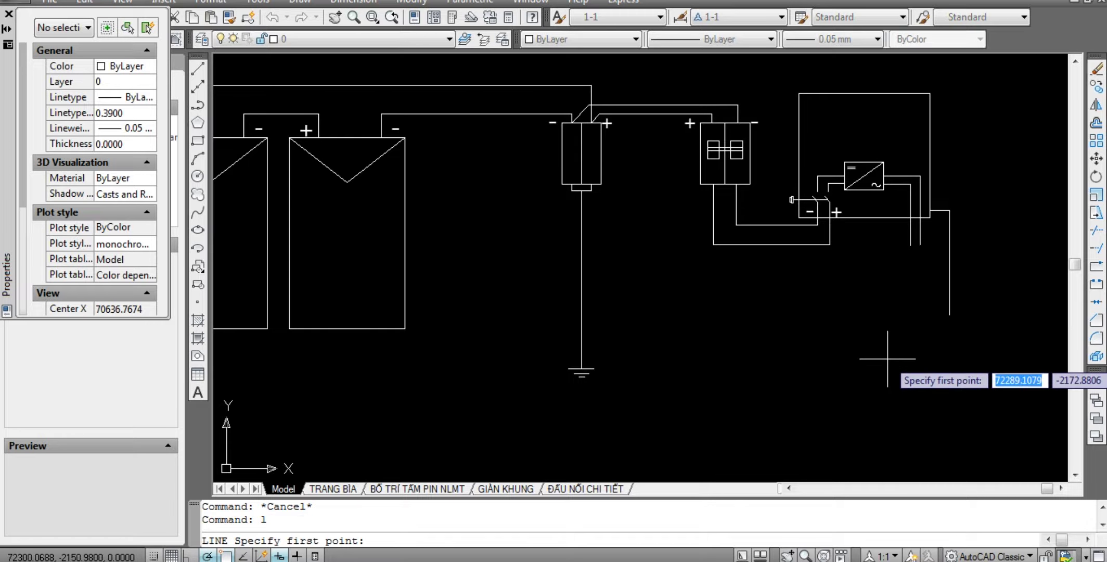
click(950, 314)
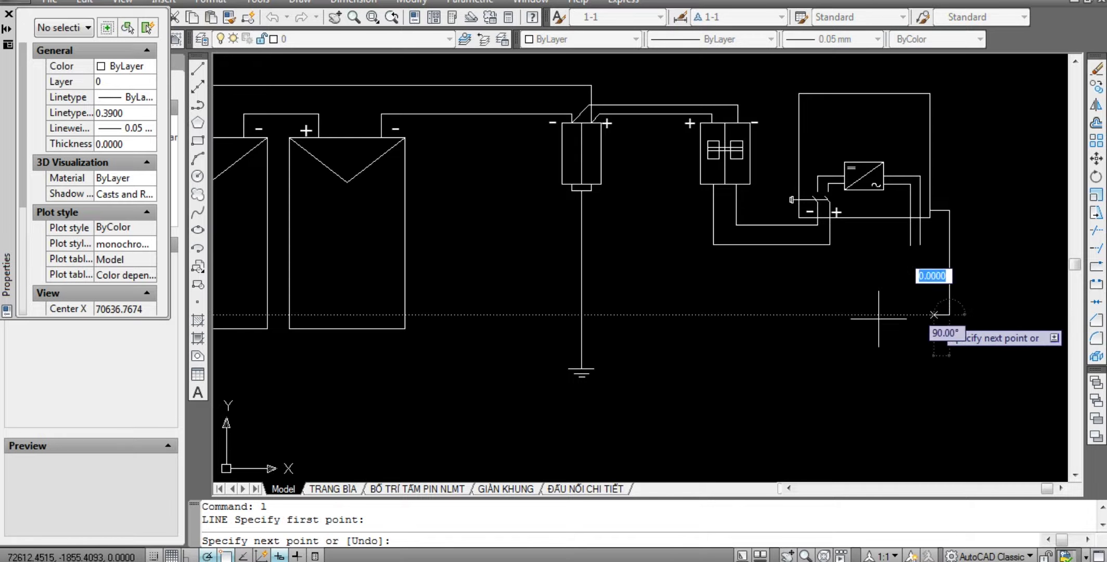
click(582, 314)
key(Escape)
key(Escape)
scroll(645, 380, down, 5)
scroll(718, 339, up, 6)
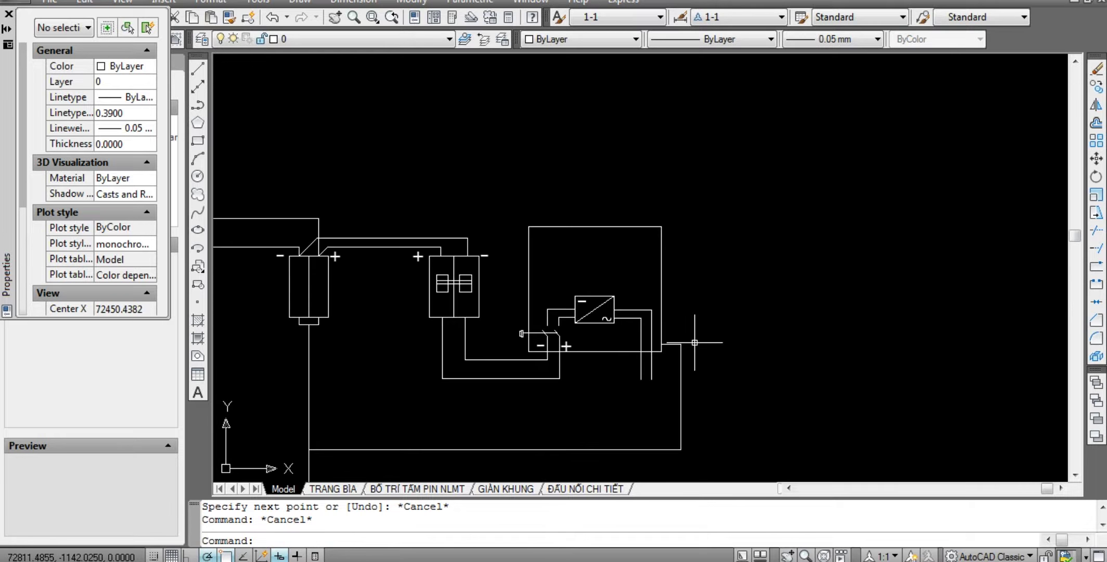
scroll(728, 333, down, 4)
scroll(685, 304, up, 5)
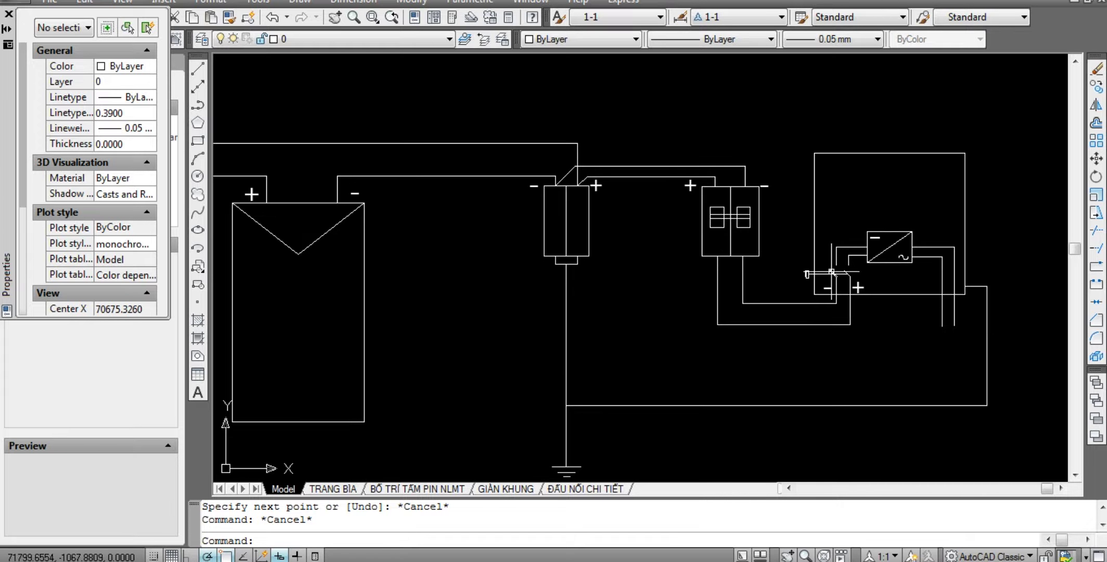
click(859, 289)
middle_drag(860, 285, 749, 284)
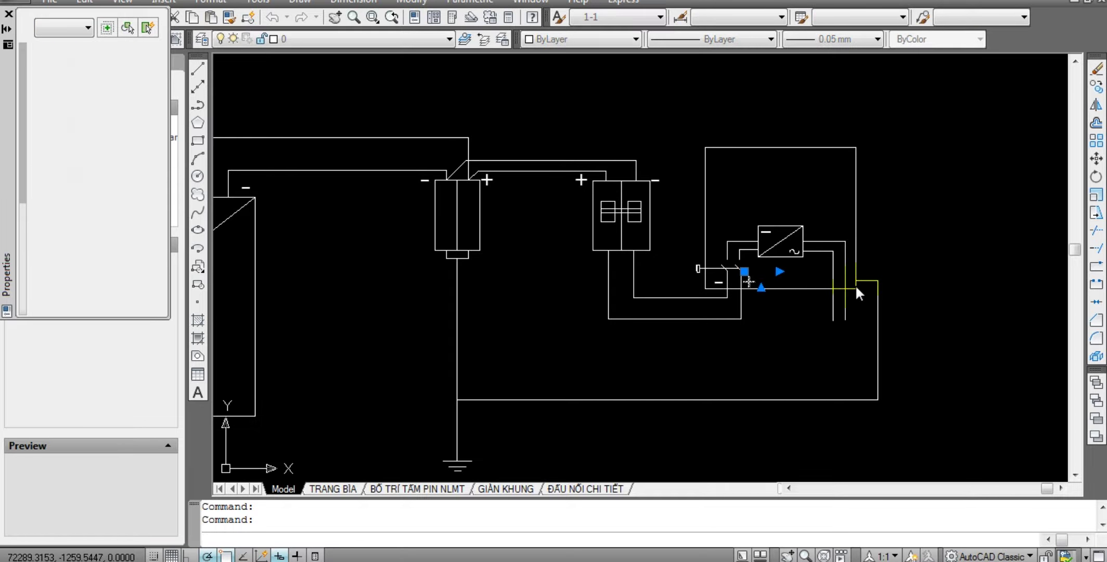
Paste a copy of the + label beside the inverter enclosure.
click(879, 287)
key(Return)
scroll(885, 276, up, 5)
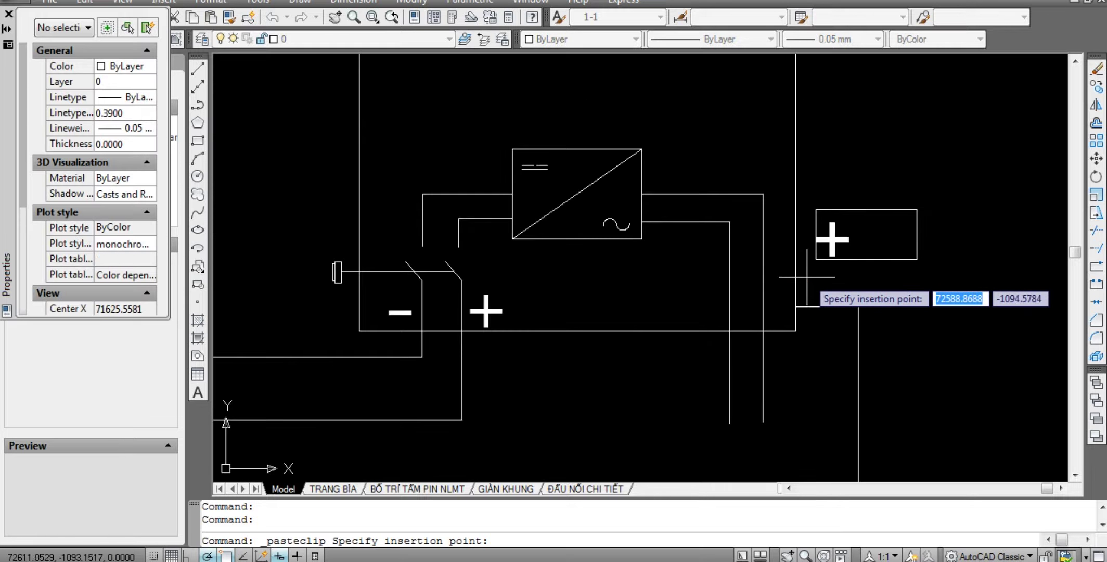
key(Escape)
key(Escape)
scroll(848, 285, up, 3)
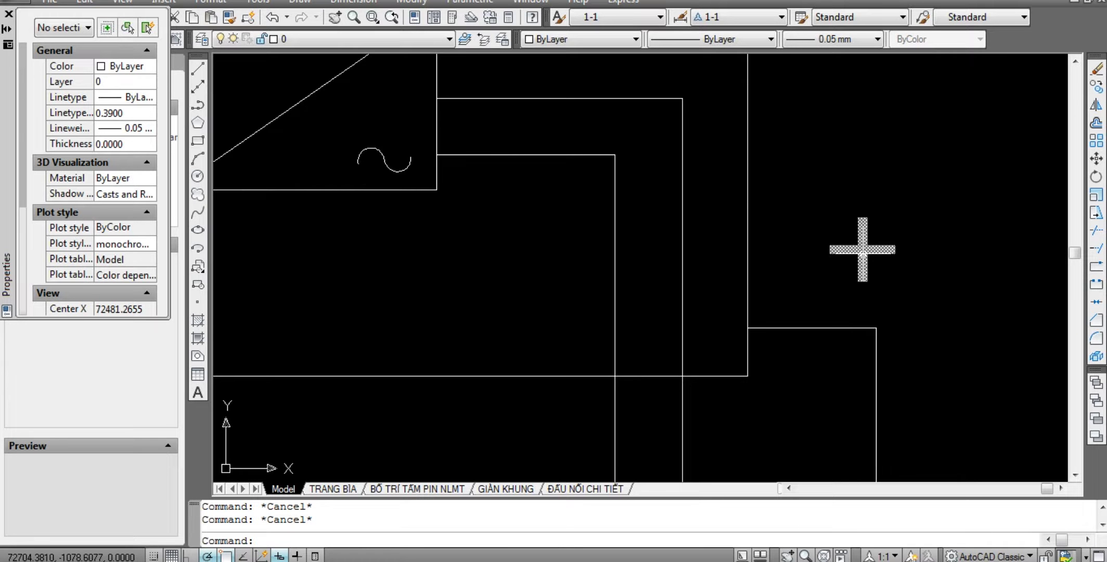
click(843, 248)
key(Escape)
Change the pasted label's text from + to PE.
double_click(862, 249)
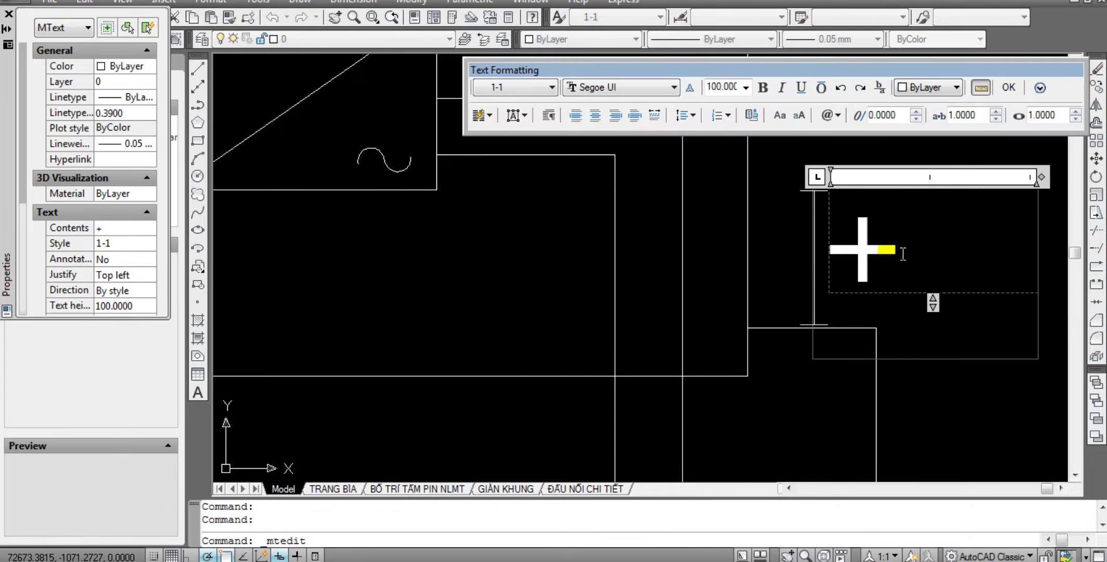
drag(903, 254, 756, 259)
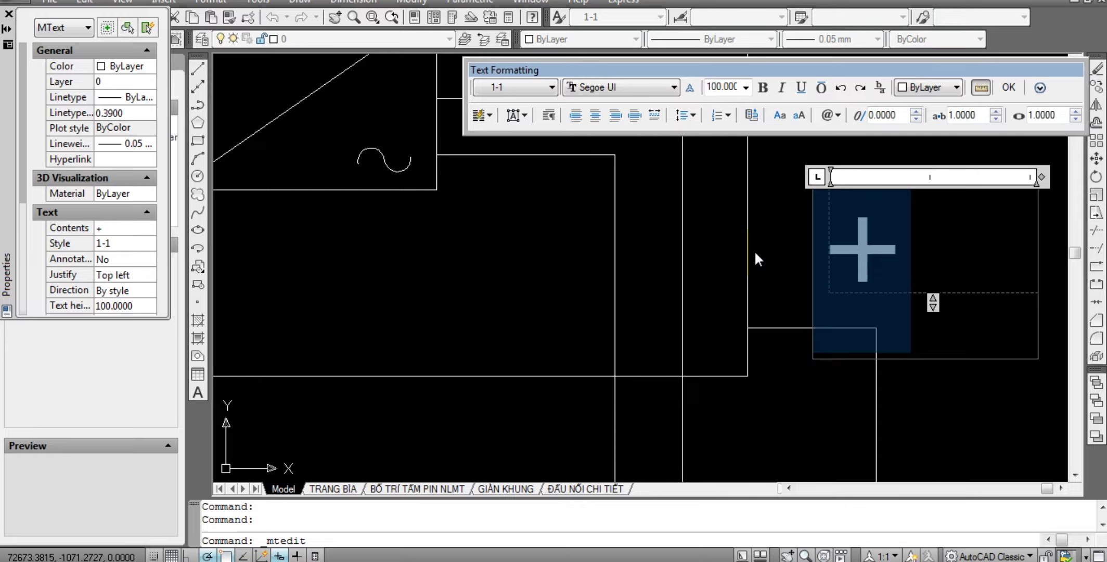
text(pe)
key(BackSpace)
key(BackSpace)
text(P)
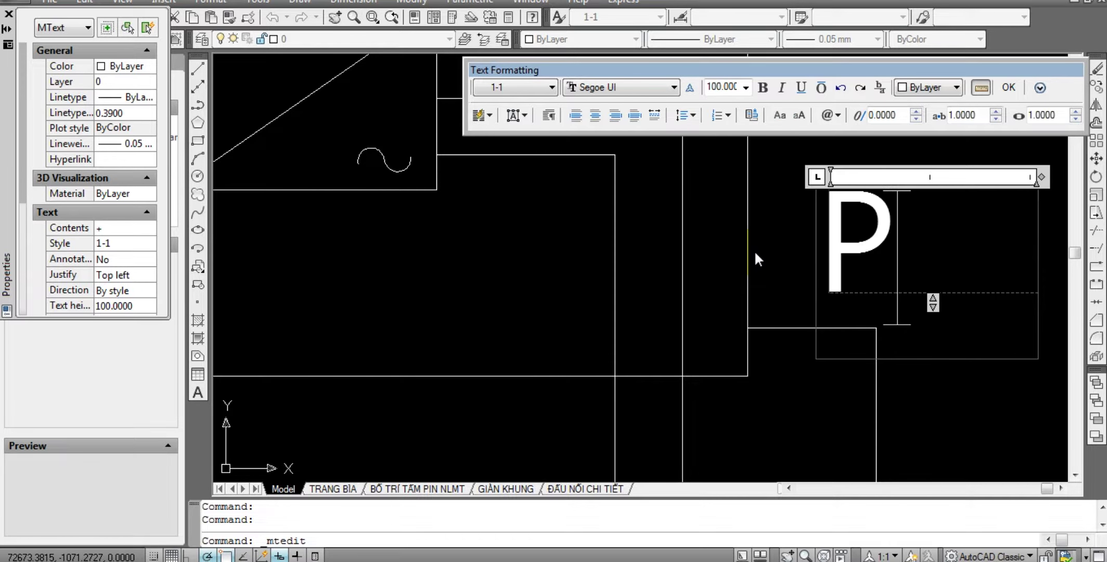
text(E)
click(755, 250)
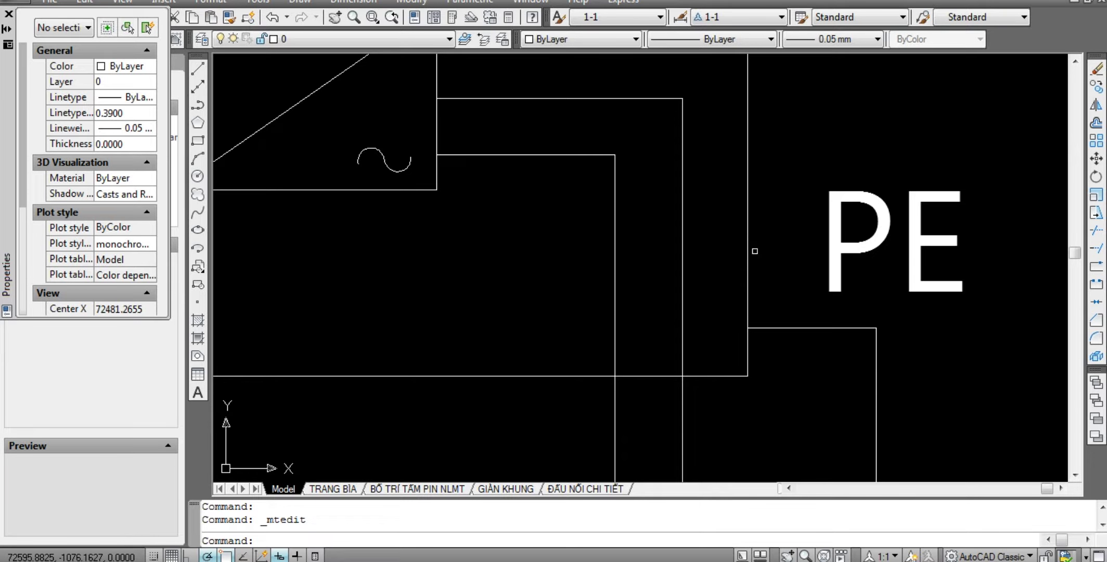
scroll(758, 254, down, 4)
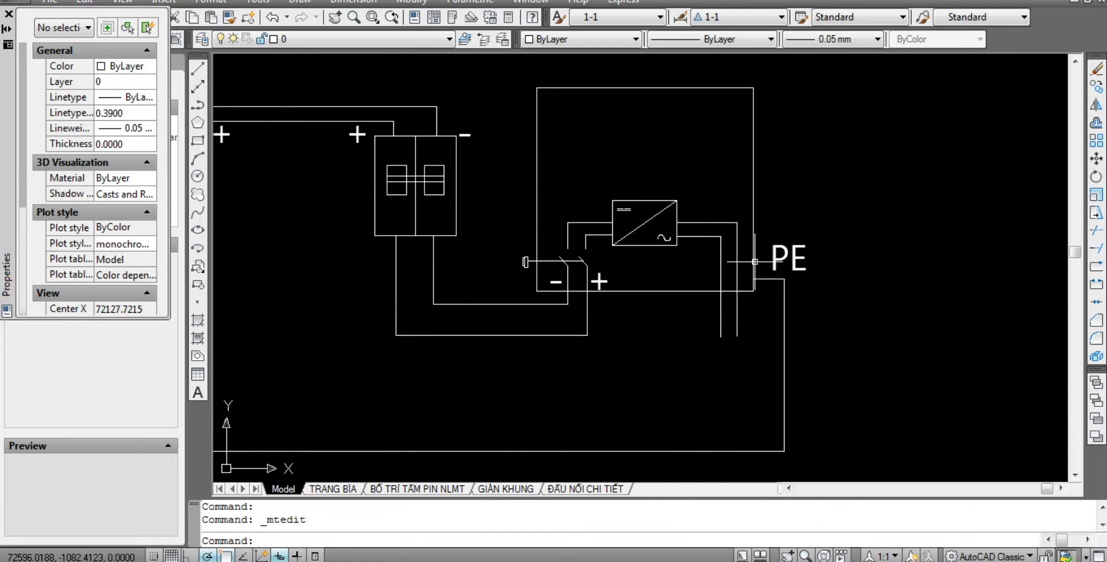
scroll(760, 255, down, 2)
scroll(765, 265, up, 2)
scroll(770, 297, up, 1)
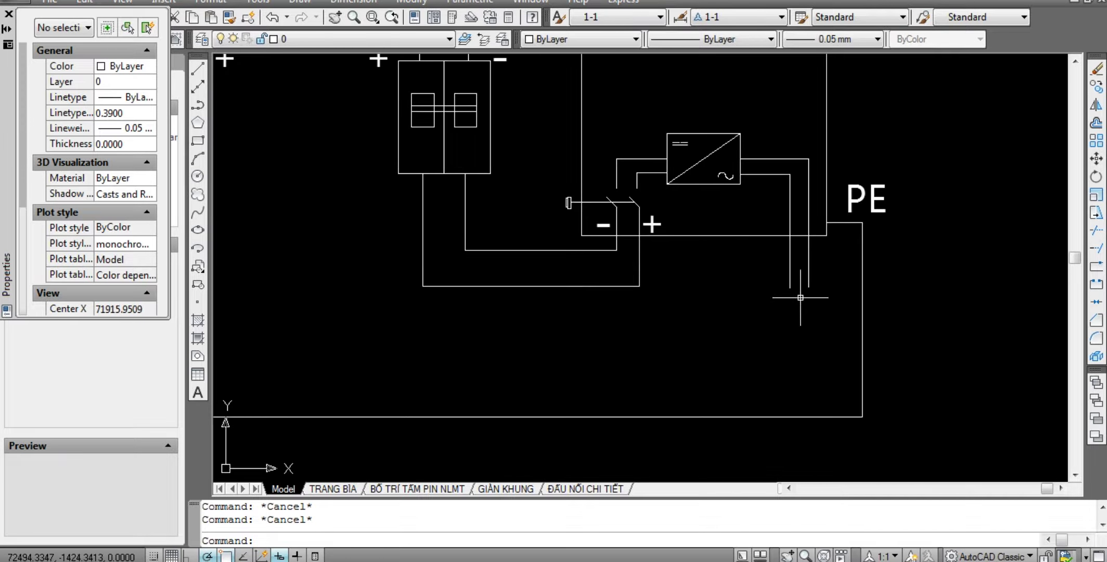
scroll(796, 291, up, 1)
scroll(791, 312, down, 2)
scroll(791, 311, down, 2)
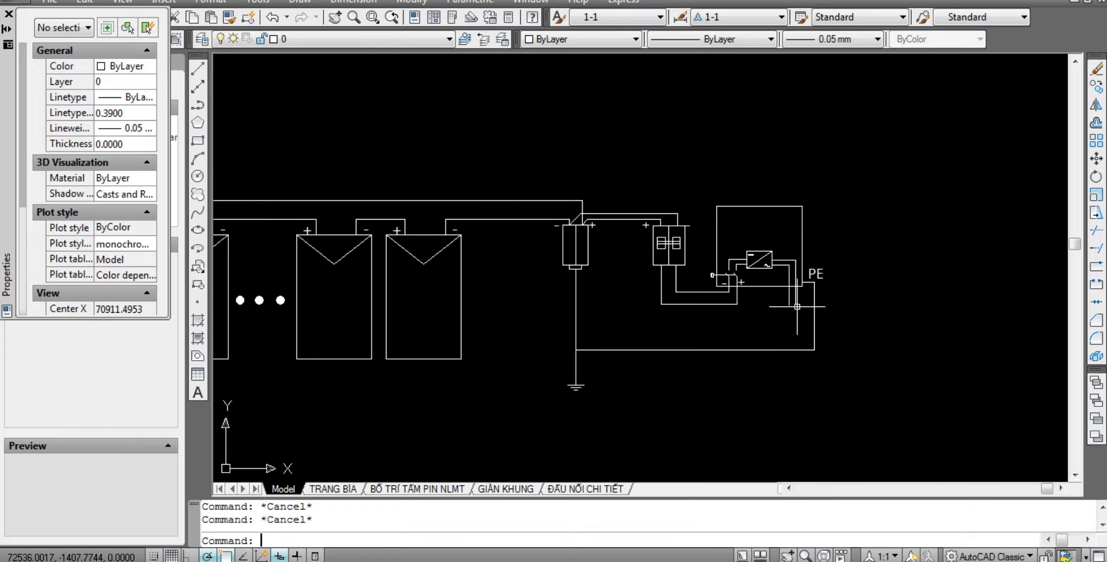
scroll(768, 312, up, 2)
scroll(725, 348, down, 1)
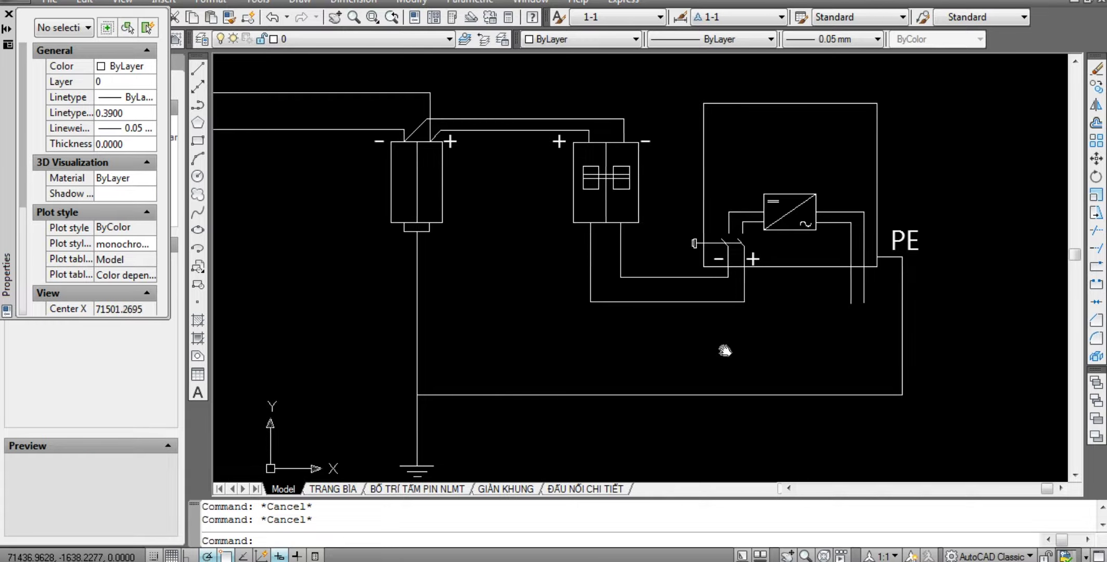
scroll(774, 321, down, 3)
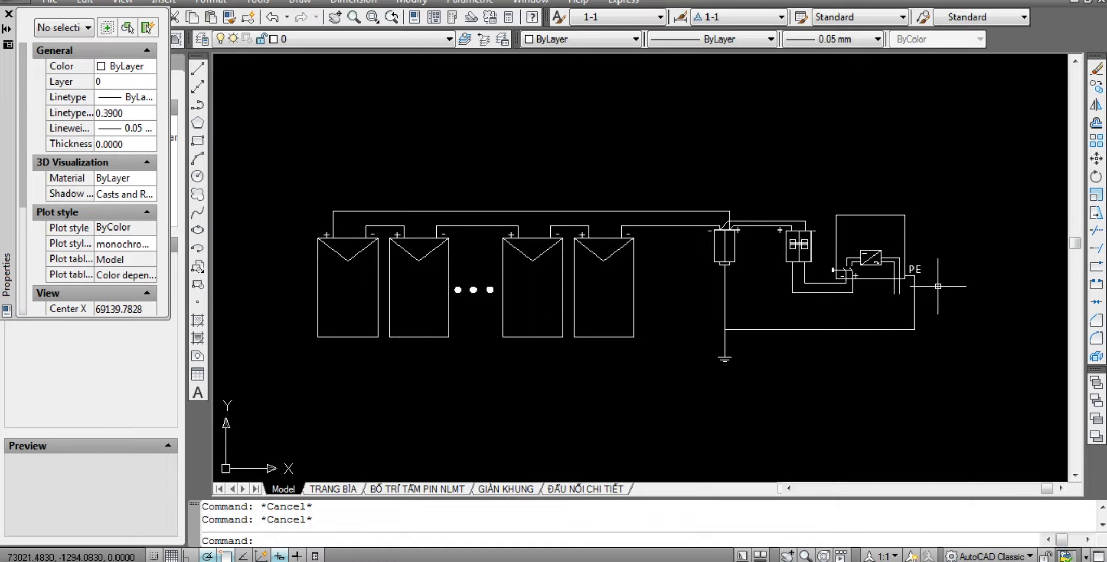
scroll(927, 287, up, 4)
scroll(874, 260, up, 1)
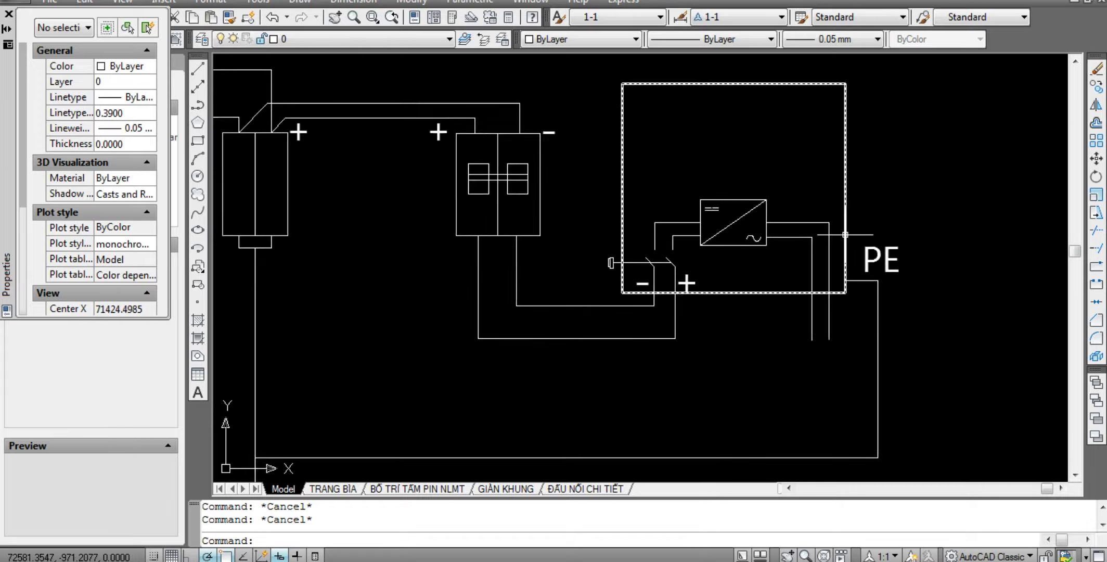
scroll(885, 266, up, 1)
Copy the PE label, paste it left of the original, and change its text to L.
click(893, 268)
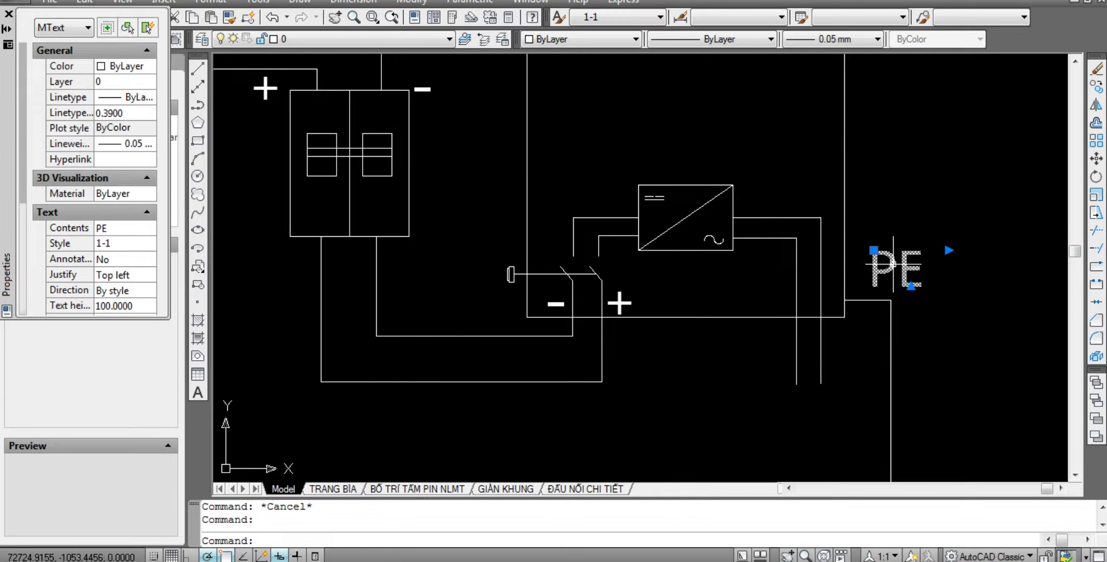
key(ctrl+c)
key(ctrl+v)
click(656, 323)
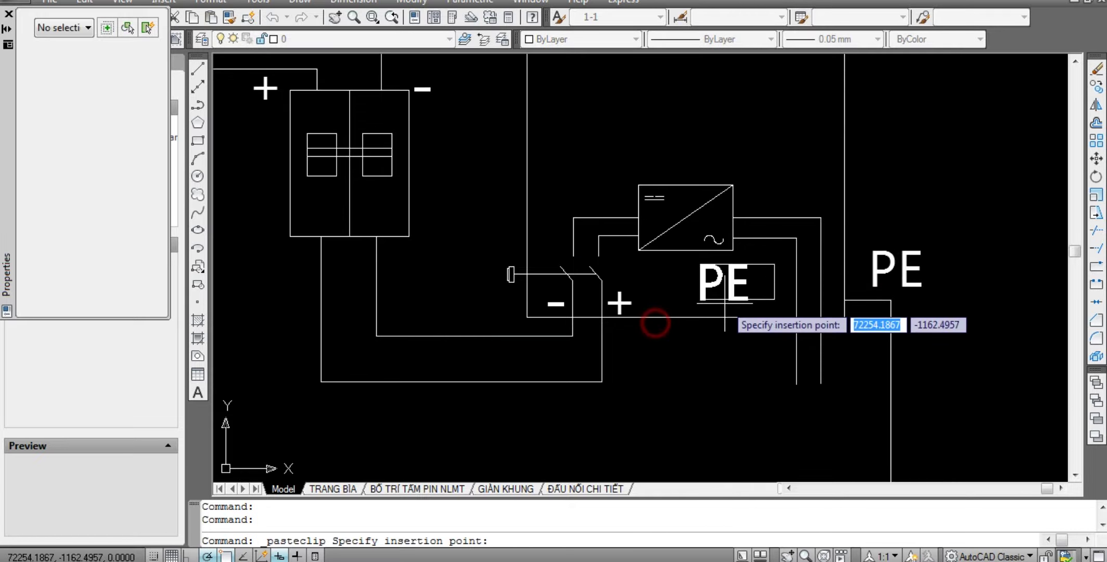
click(749, 305)
key(Escape)
key(Escape)
scroll(777, 270, up, 4)
click(778, 270)
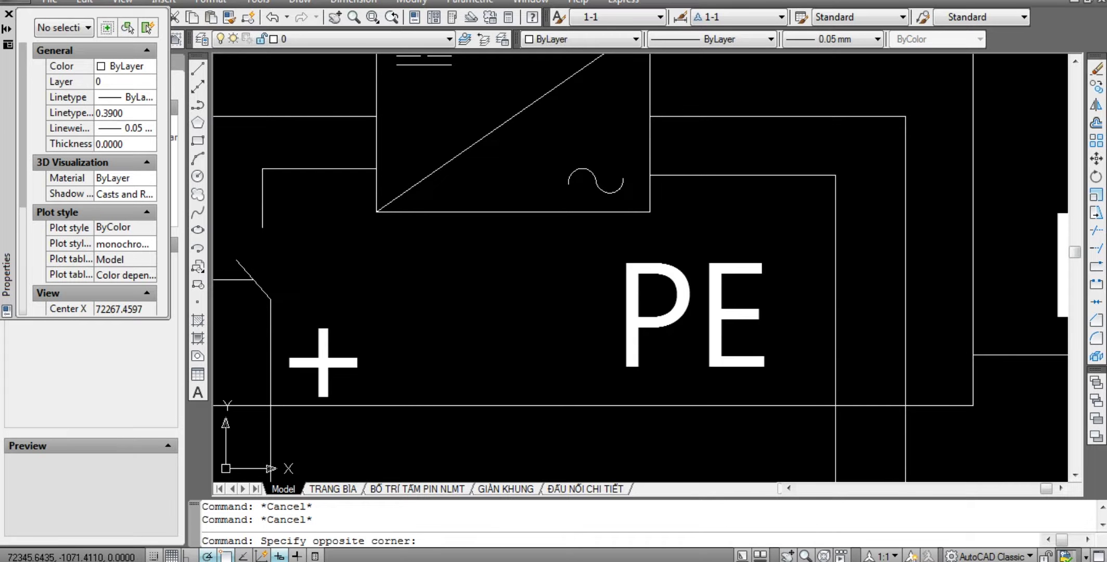
key(Escape)
click(724, 297)
double_click(723, 297)
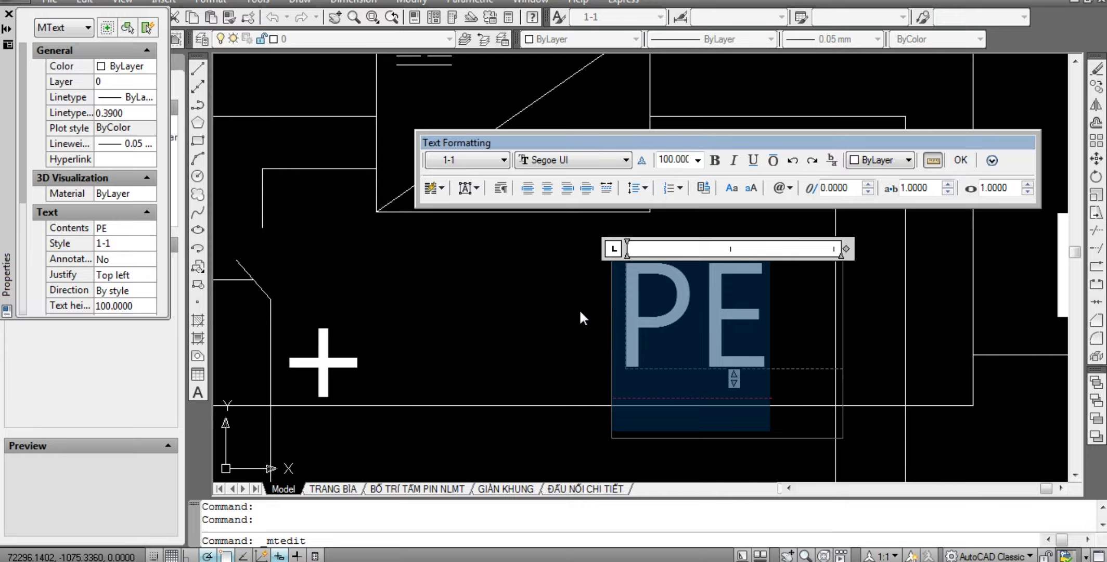
text(L)
click(579, 309)
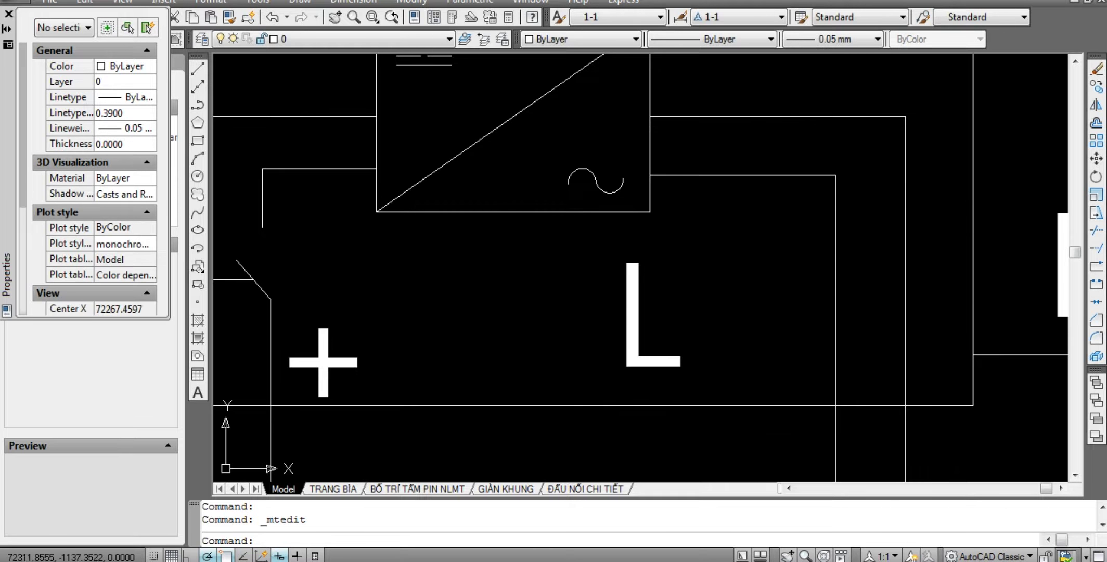
Select the new L label and start a move, then cancel it.
click(788, 341)
click(582, 292)
middle_drag(581, 291, 434, 242)
text(M)
key(Return)
click(483, 421)
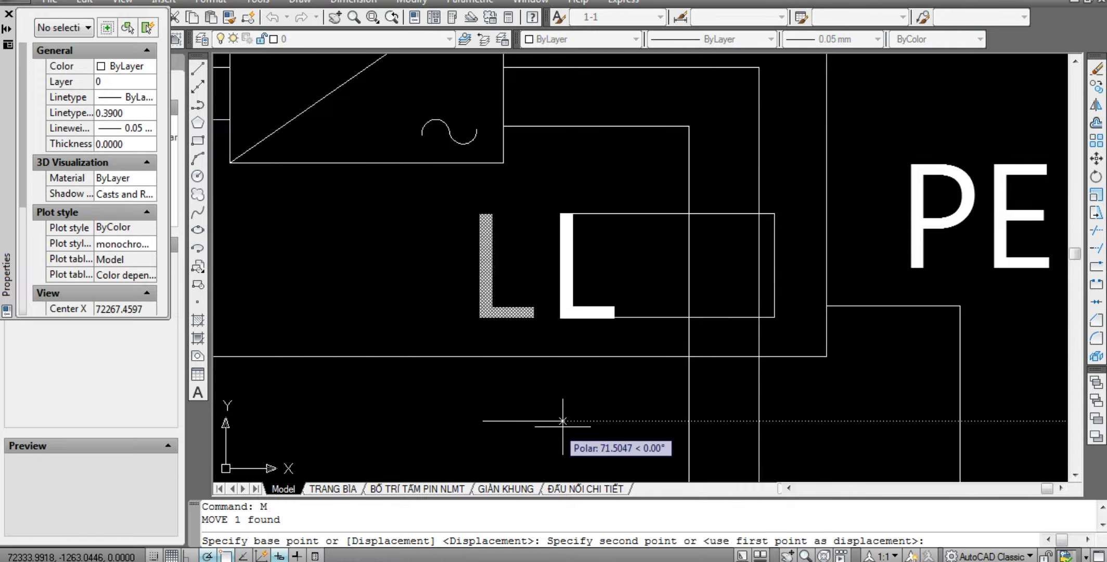
key(Escape)
key(Escape)
scroll(686, 293, down, 5)
scroll(702, 280, up, 2)
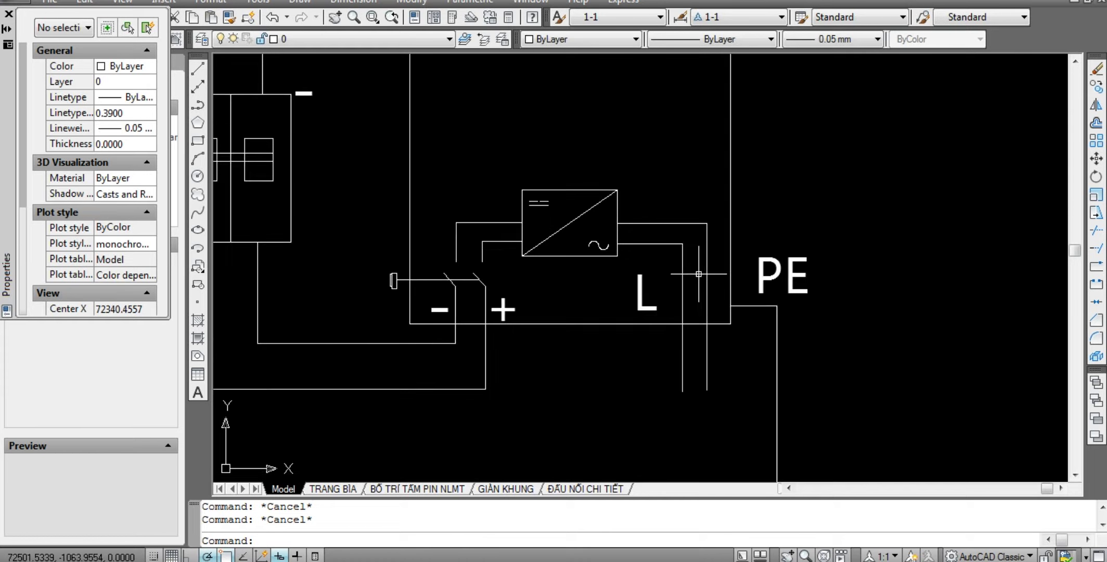
scroll(701, 306, up, 2)
Copy the L label to place a second L beside the first.
click(697, 318)
click(620, 261)
middle_drag(822, 168, 755, 225)
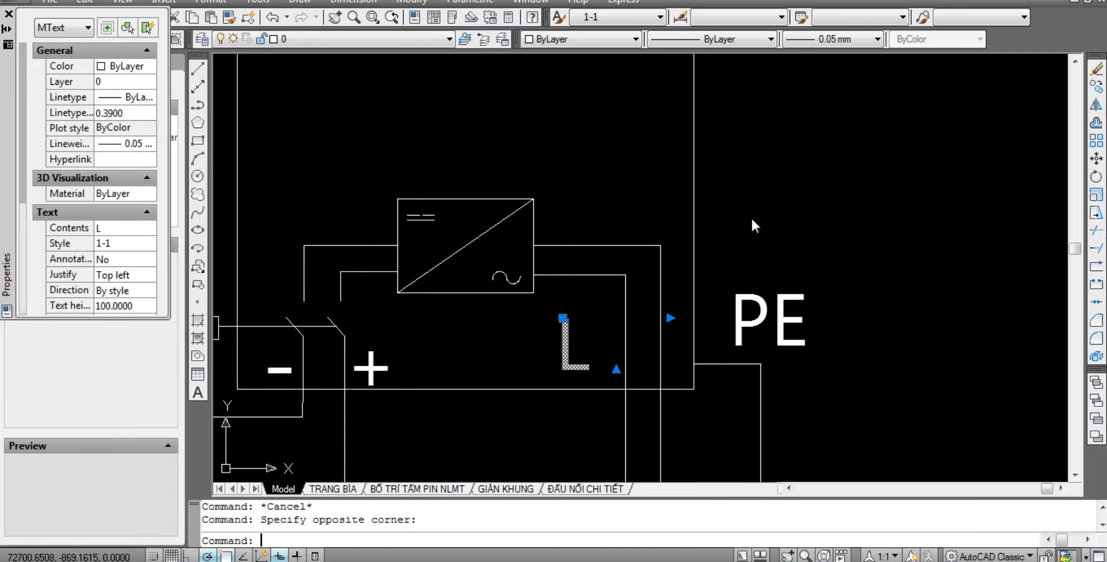
text(co)
key(Return)
click(773, 218)
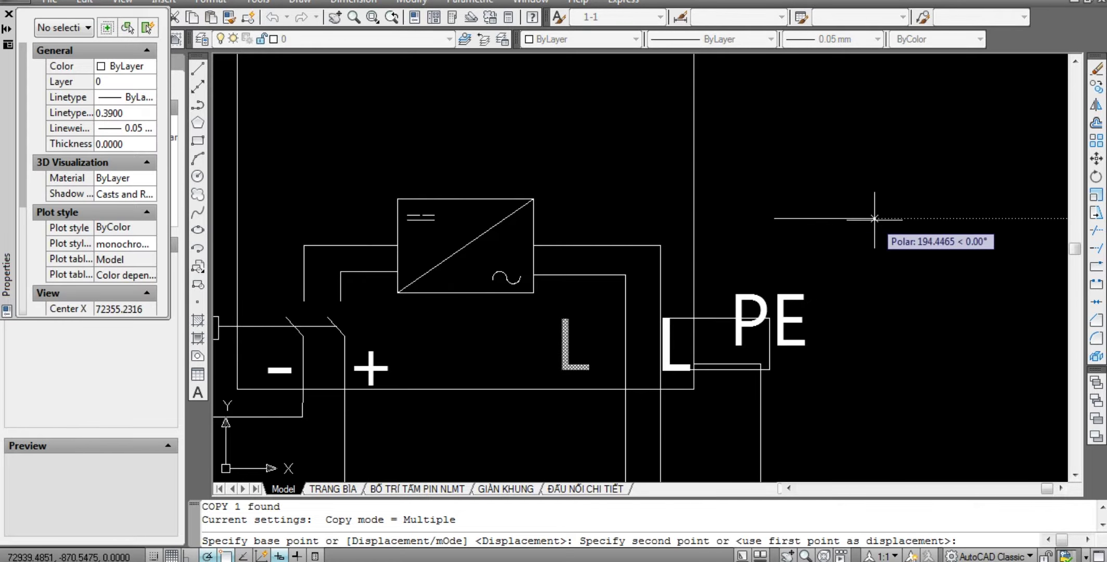
scroll(881, 218, down, 2)
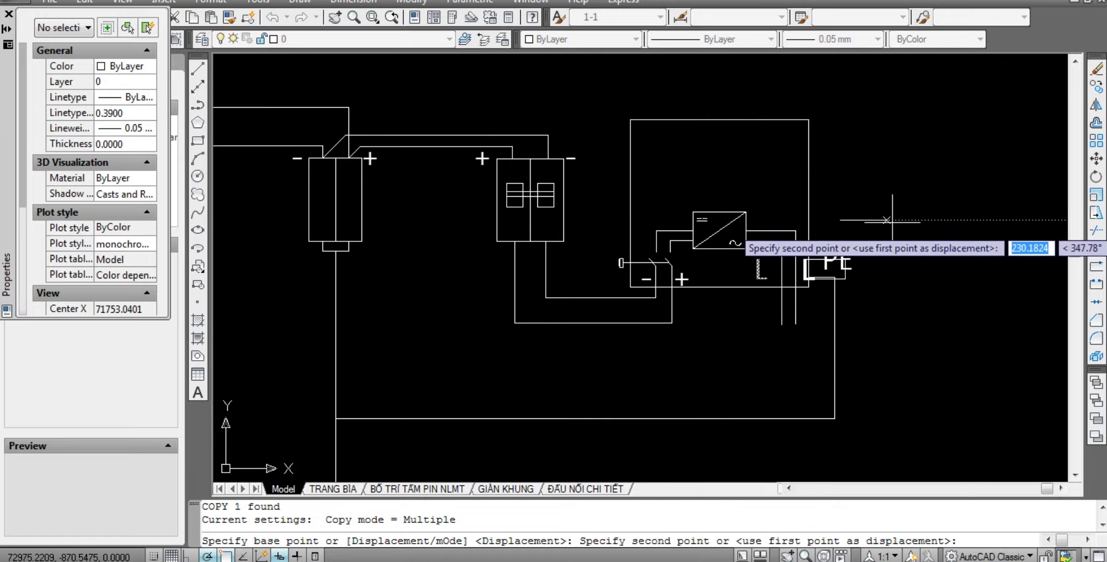
scroll(882, 214, up, 1)
click(873, 296)
key(Escape)
key(Escape)
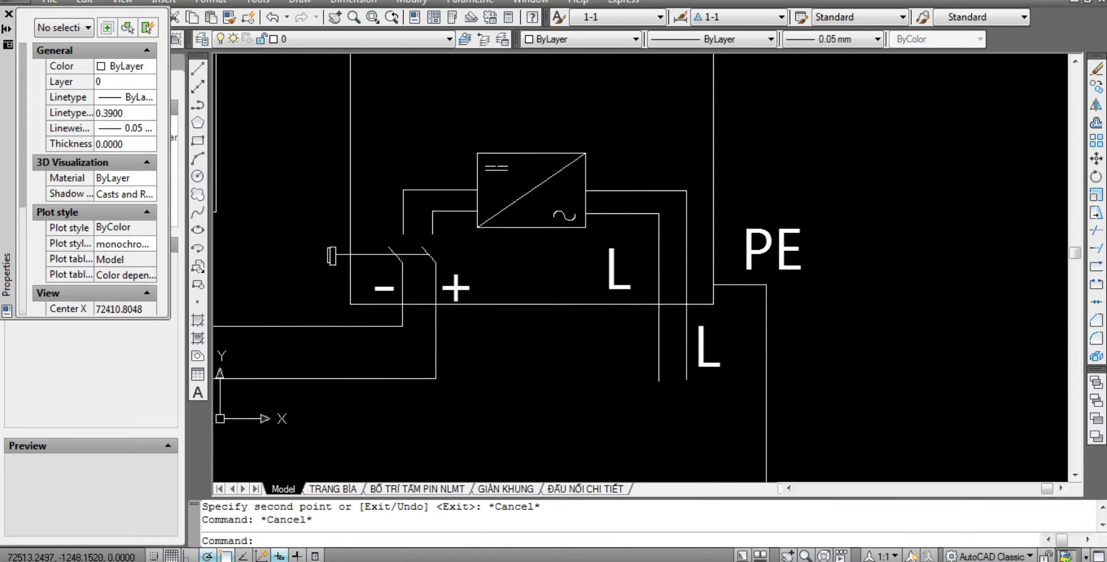
Reposition the L label lower, beside the output line.
scroll(676, 291, up, 1)
drag(676, 333, 586, 346)
scroll(586, 346, up, 2)
text(m)
key(Return)
click(648, 281)
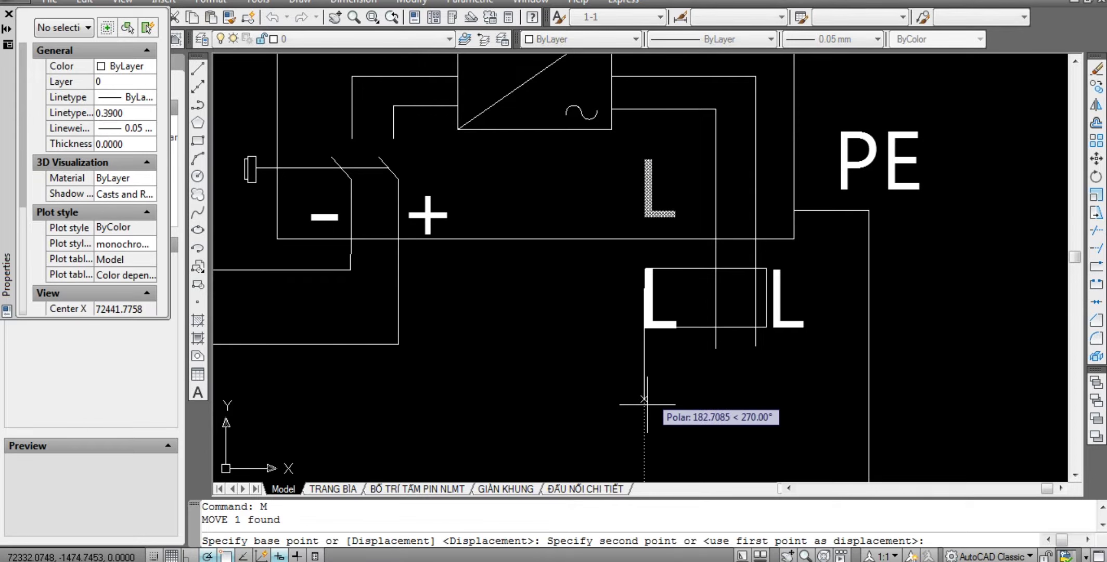
click(648, 395)
key(Escape)
click(658, 312)
double_click(659, 313)
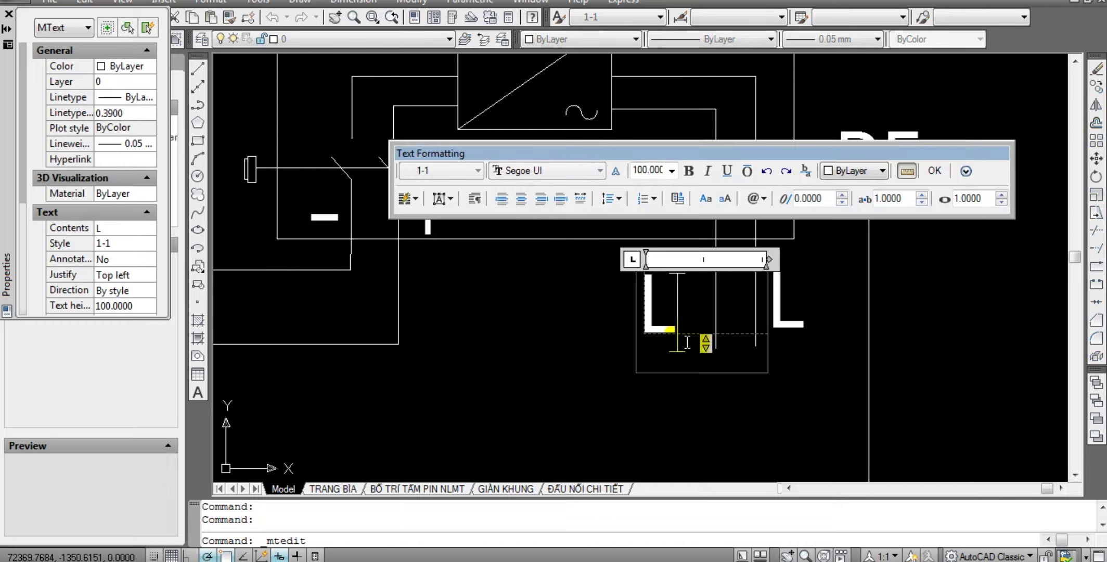
click(777, 300)
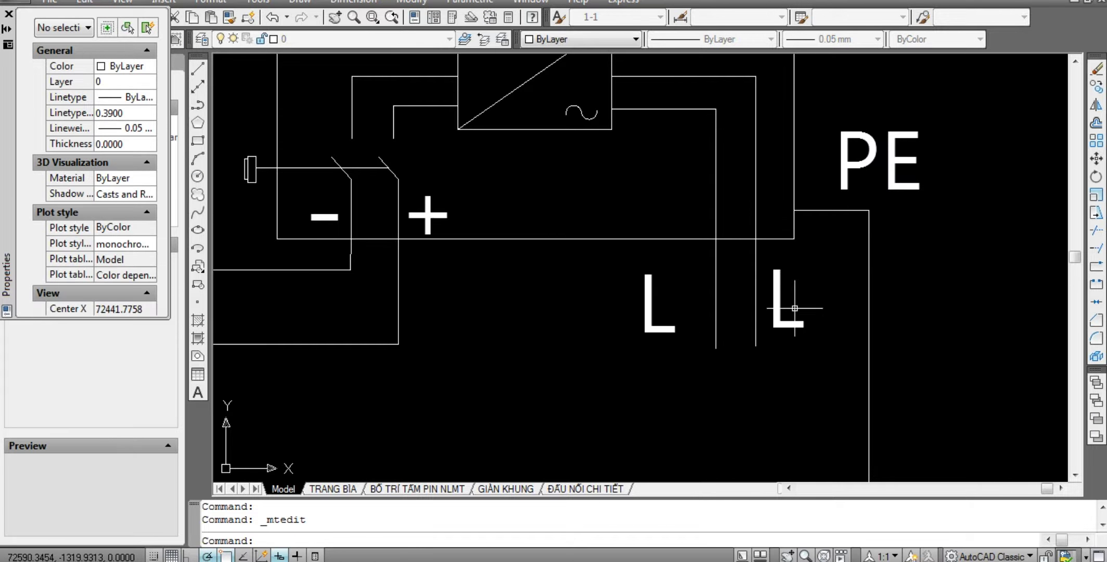
Change the right-hand L label's text to N in the MText editor.
click(778, 300)
click(777, 308)
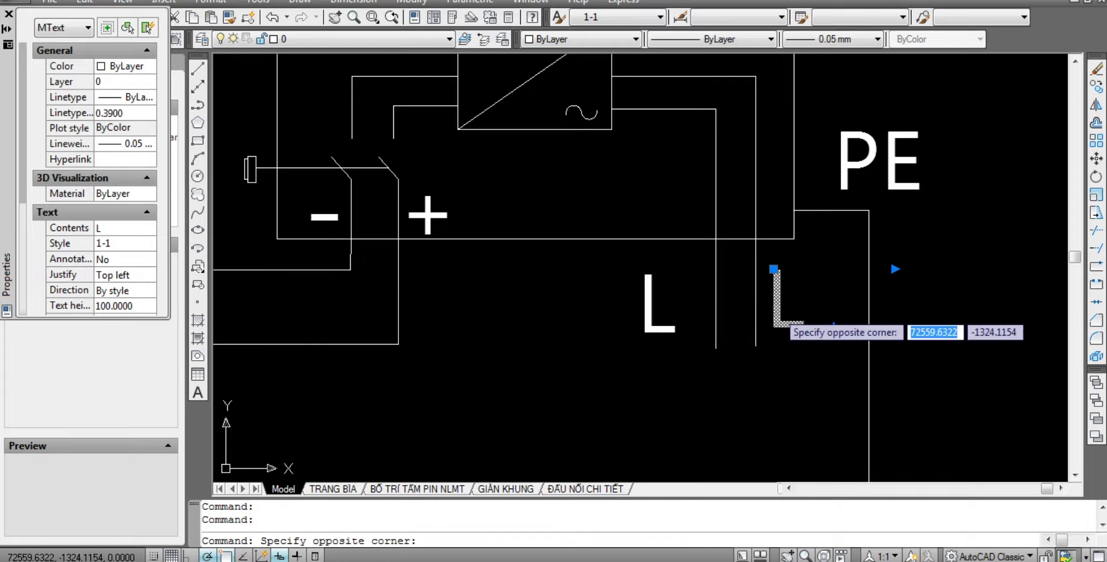
key(Escape)
double_click(778, 307)
drag(805, 319, 748, 311)
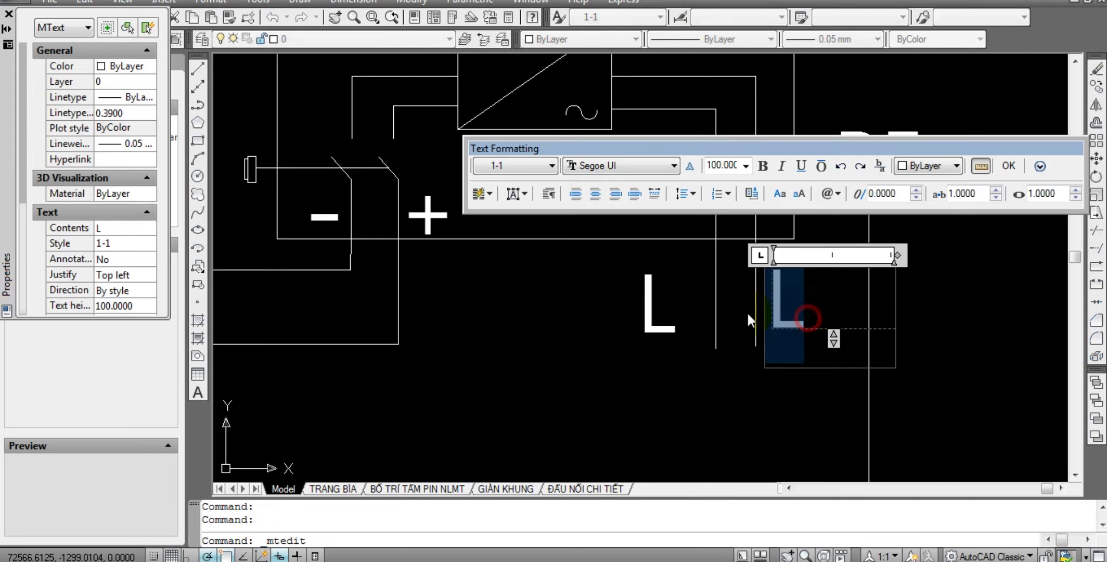
text(N)
click(748, 311)
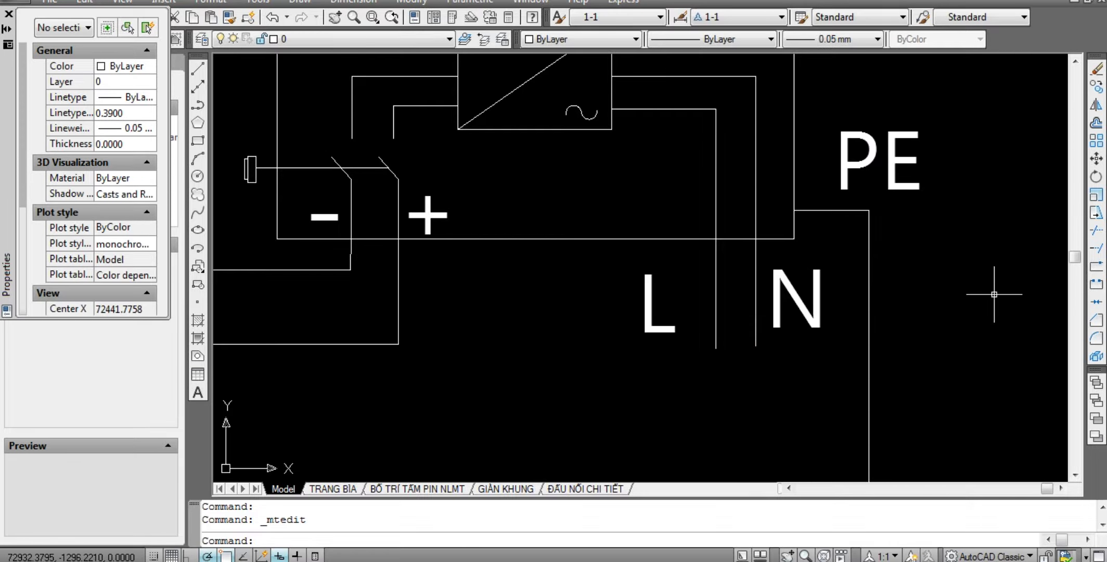
key(Escape)
Move the L label slightly to the right.
click(657, 313)
key(m)
key(Return)
click(980, 282)
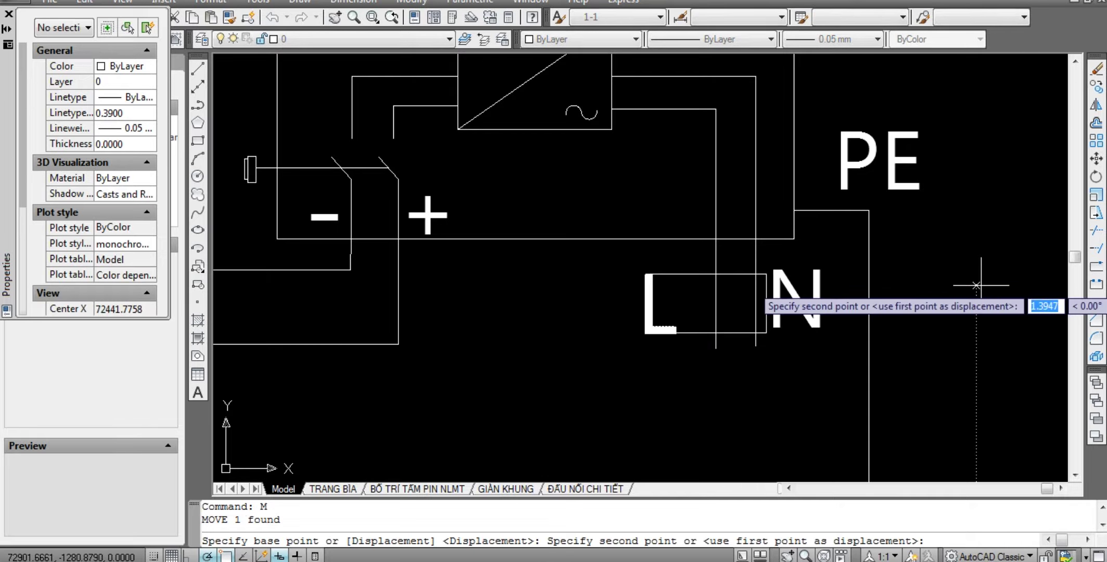
click(927, 287)
key(Escape)
key(Escape)
Window-select the breaker box together with its inner parts.
scroll(885, 322, down, 5)
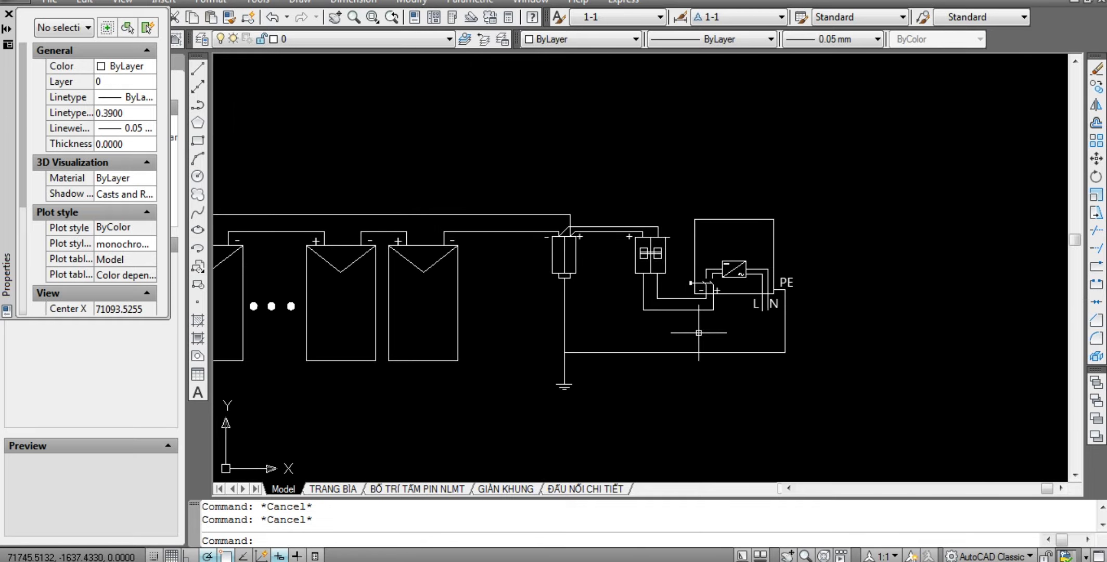
scroll(698, 330, up, 2)
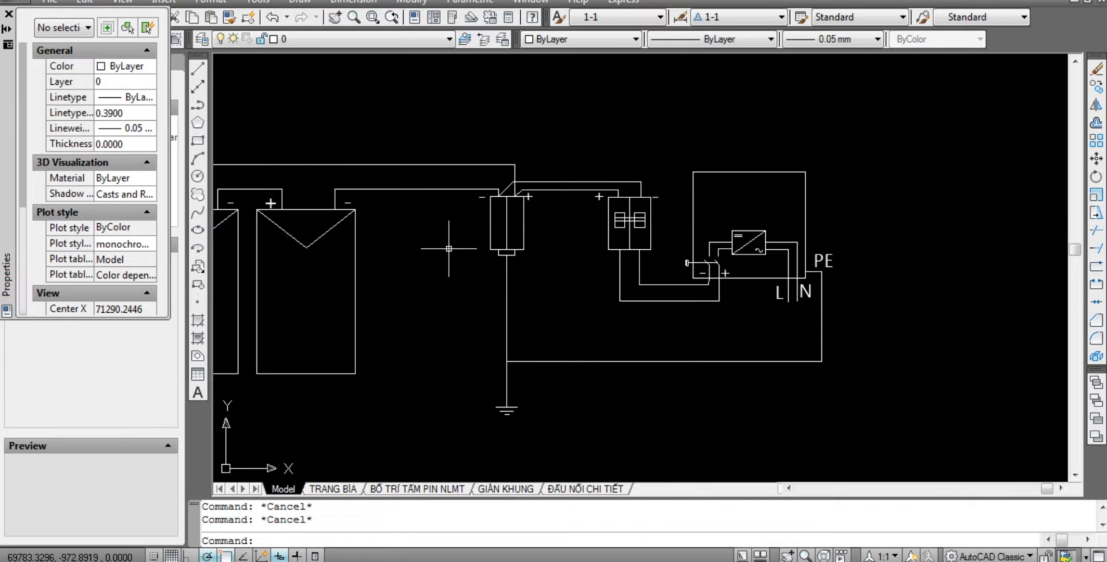
scroll(501, 314, down, 2)
scroll(572, 312, up, 1)
scroll(773, 268, up, 2)
scroll(751, 302, up, 2)
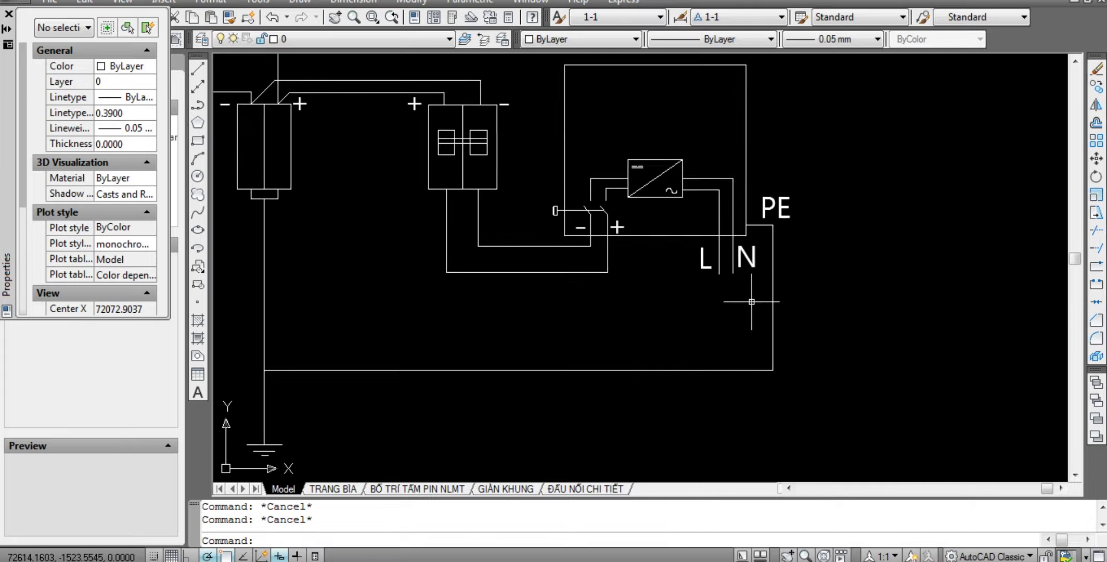
scroll(677, 245, down, 2)
scroll(547, 195, up, 1)
scroll(545, 189, up, 4)
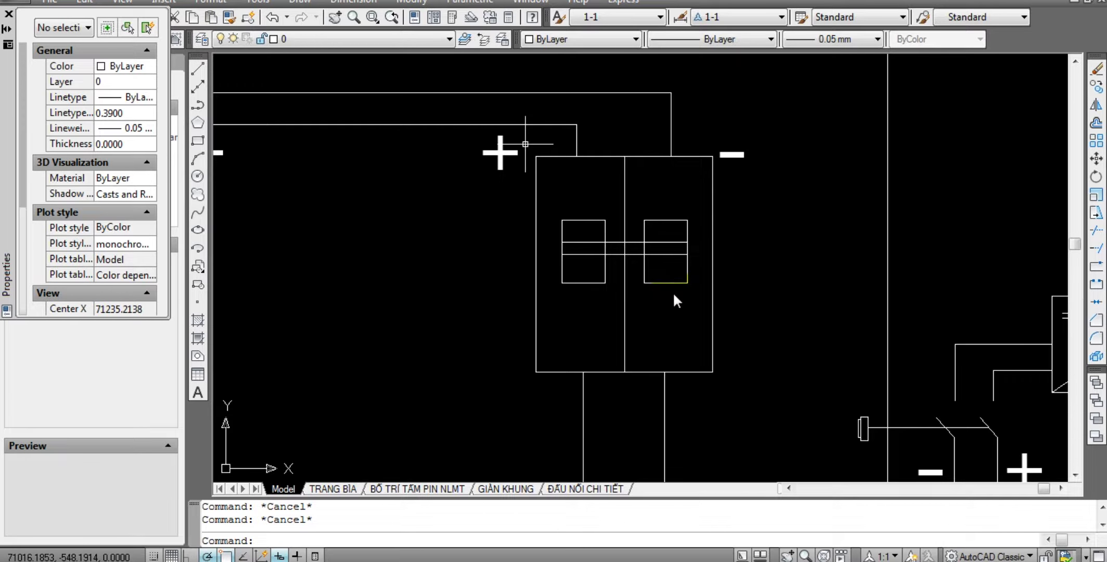
click(525, 142)
click(747, 440)
scroll(501, 324, down, 3)
text(c)
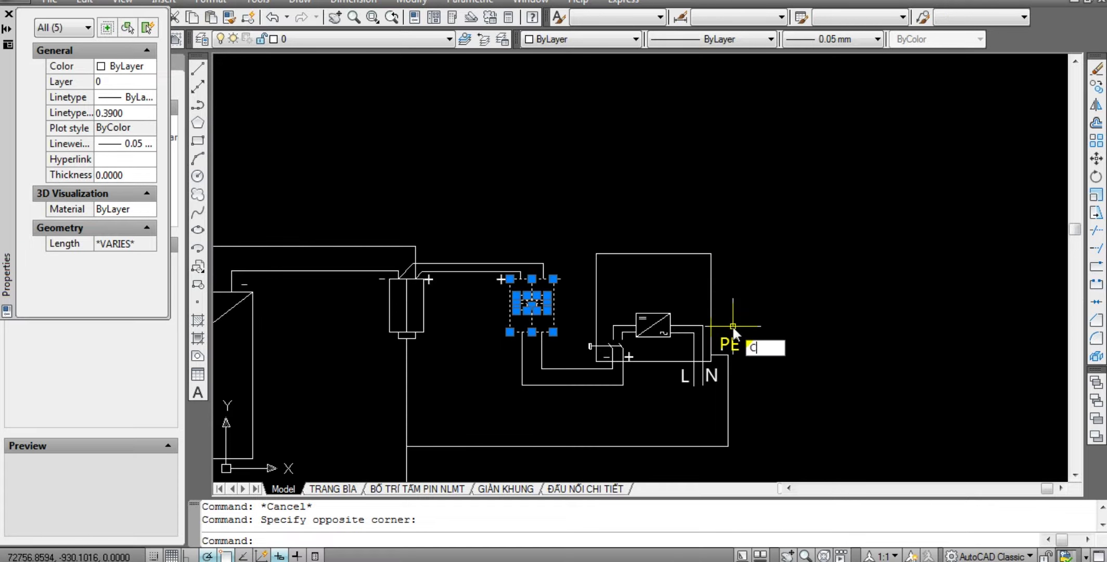
Copy the breaker box to a spot right of the inverter.
key(Return)
click(604, 198)
click(853, 198)
key(Escape)
scroll(713, 368, down, 3)
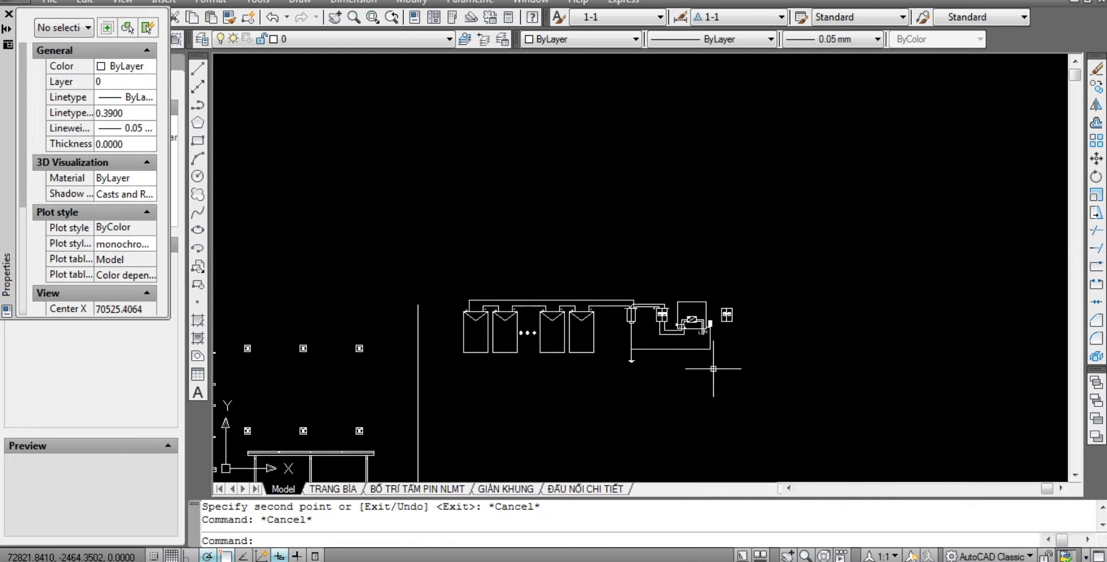
scroll(714, 287, up, 5)
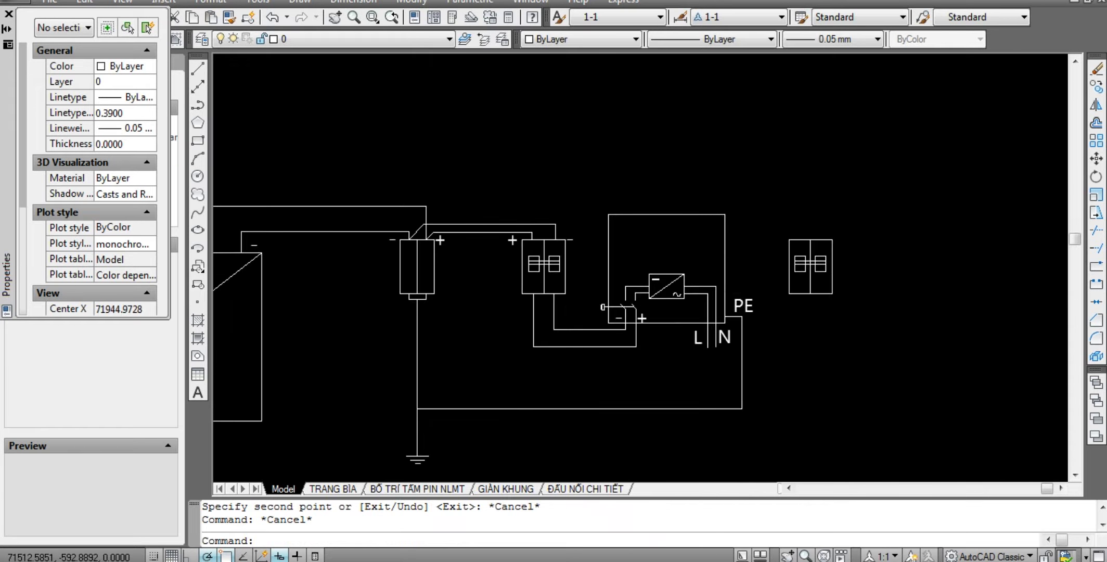
scroll(691, 330, up, 1)
scroll(691, 330, up, 1)
scroll(690, 330, up, 1)
Draw the L wire from the L output down, right, up and over into the breaker top.
text(L)
key(Return)
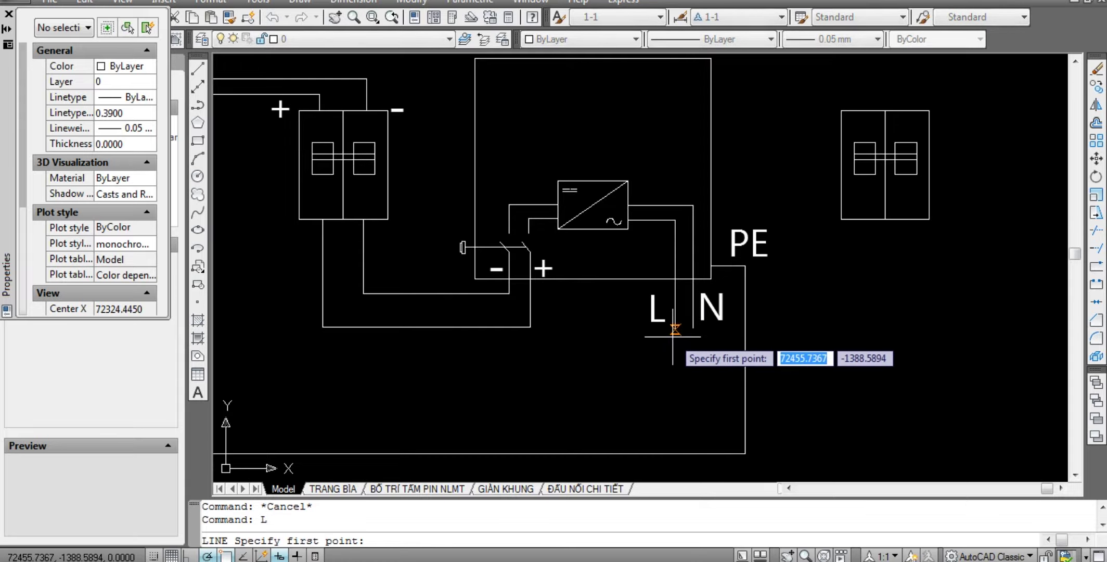
click(675, 329)
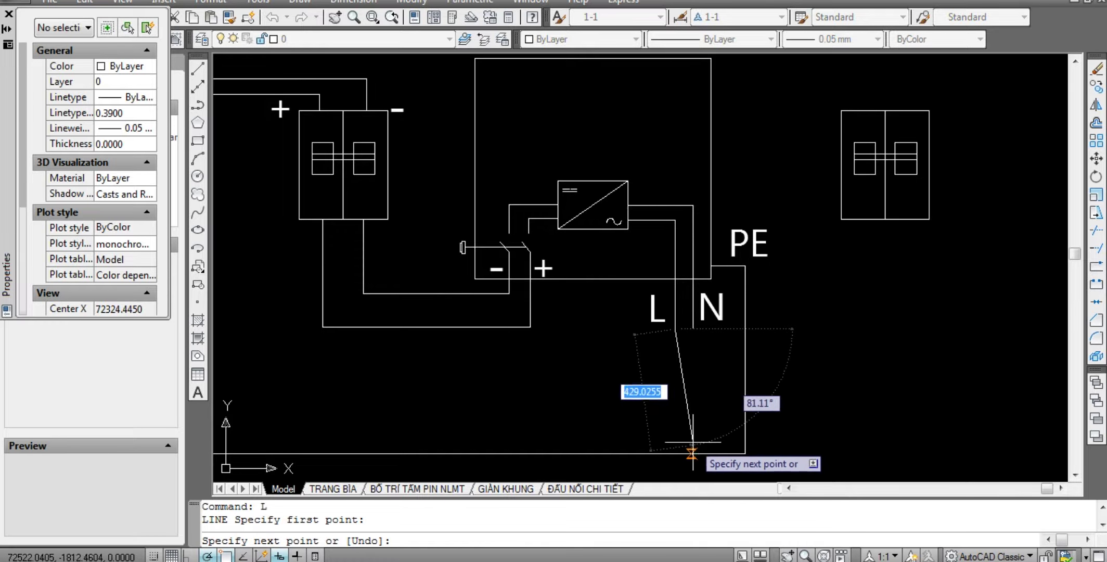
click(675, 390)
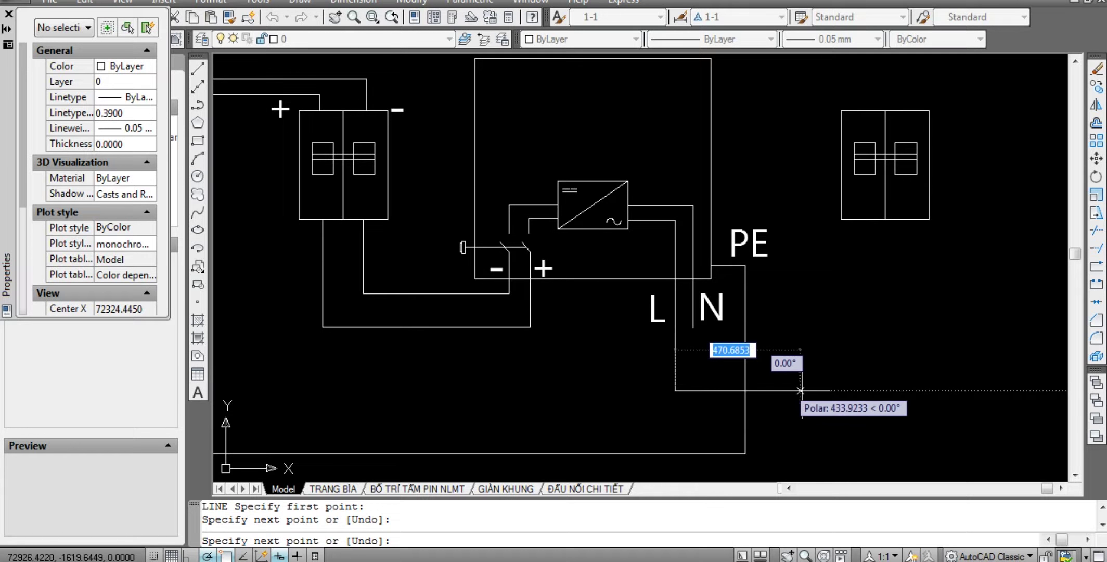
click(816, 391)
middle_drag(837, 115, 815, 247)
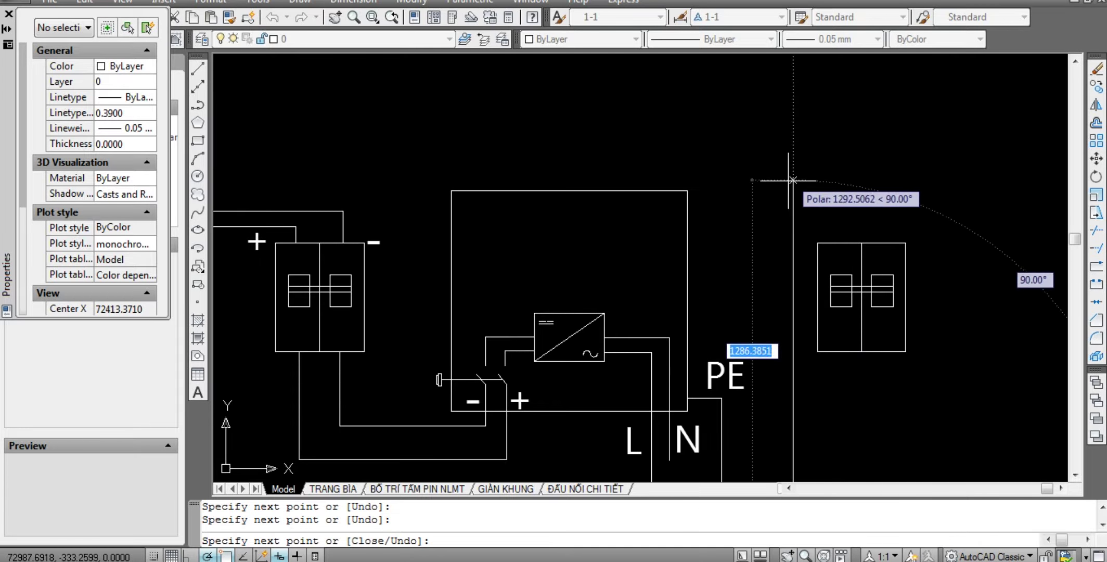
click(793, 184)
click(842, 182)
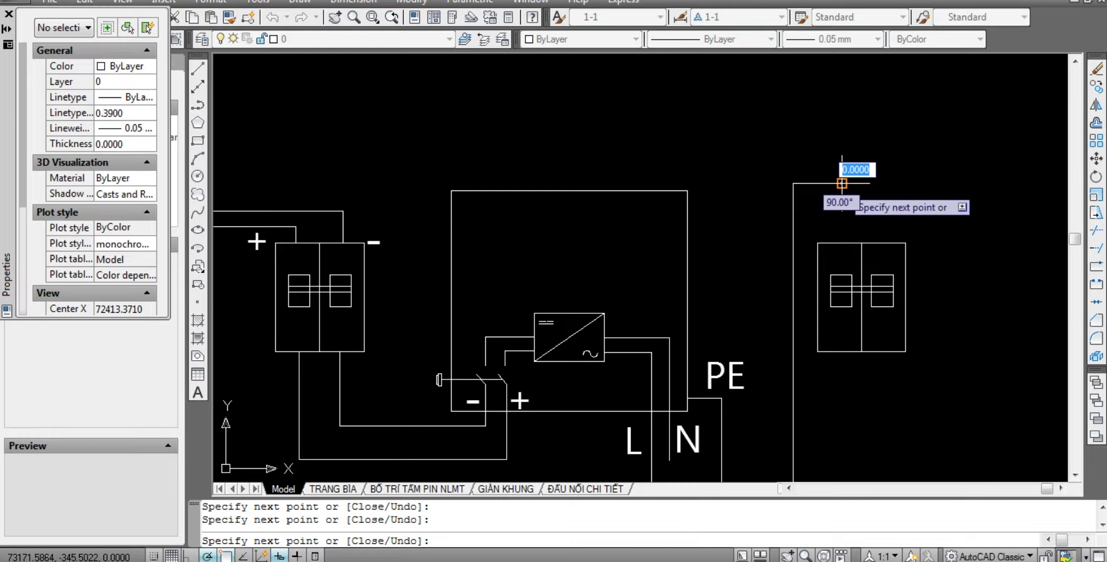
click(841, 244)
key(Escape)
Draw the N wire from the N line down, right, up and over into the breaker top.
mouse_move(781, 359)
middle_down()
mouse_move(848, 143)
mouse_move(819, 199)
middle_up()
text(L)
key(Return)
click(706, 299)
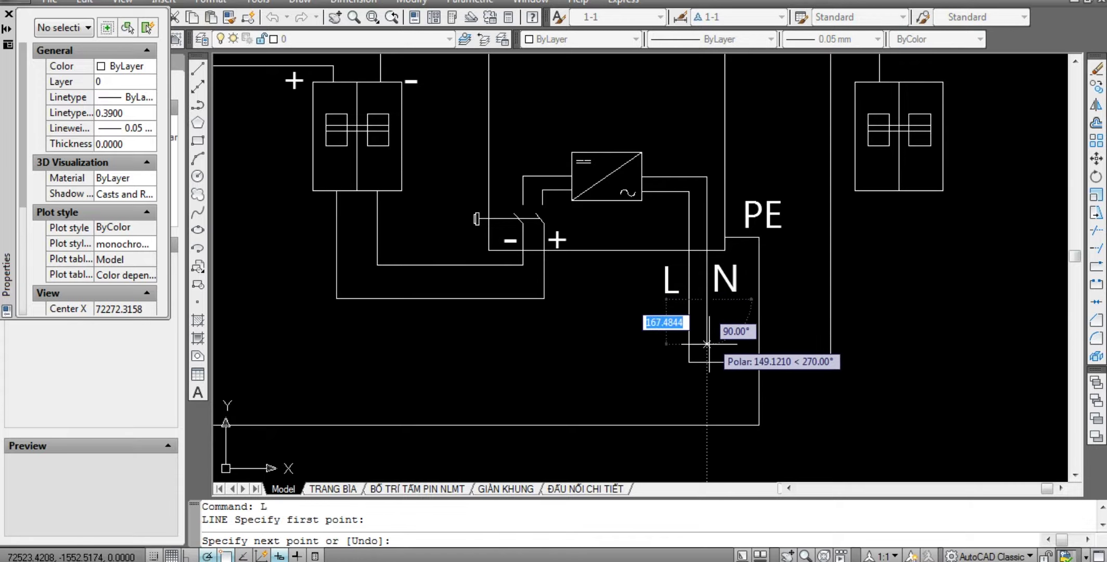
click(706, 336)
click(812, 336)
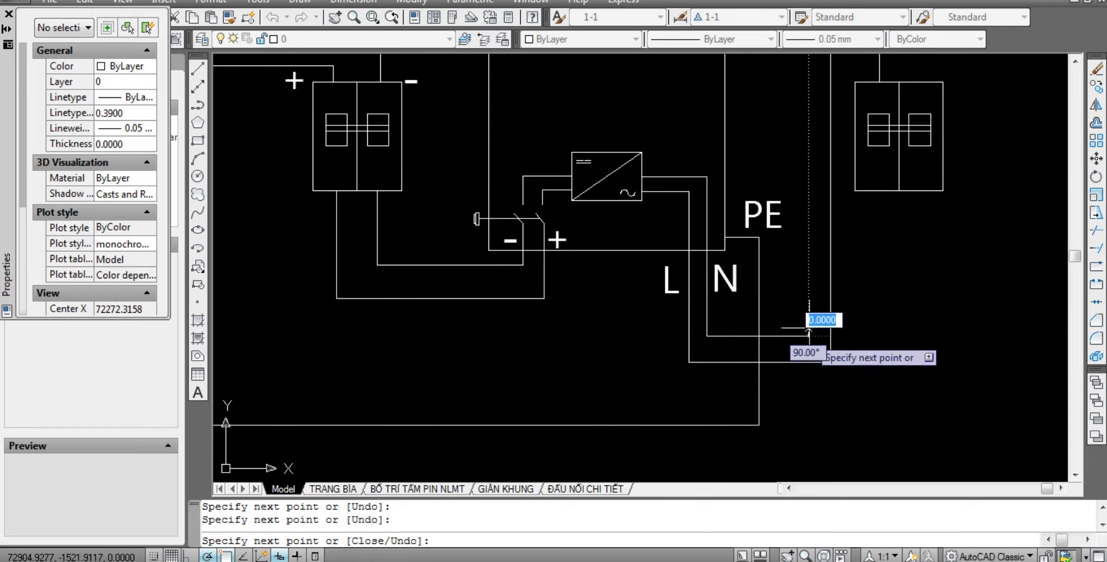
middle_drag(812, 323, 739, 549)
click(735, 228)
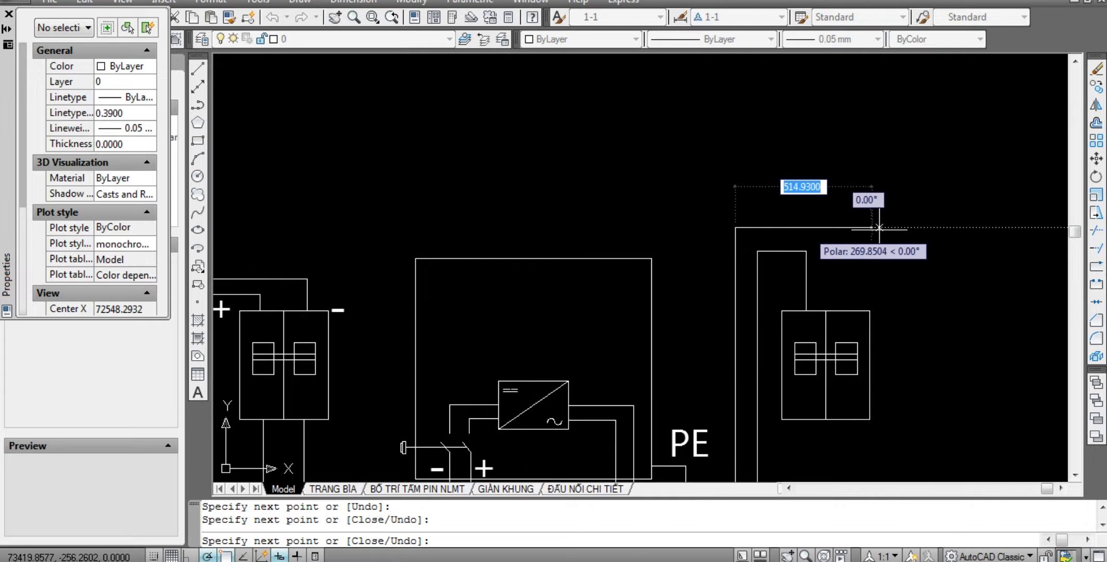
click(856, 228)
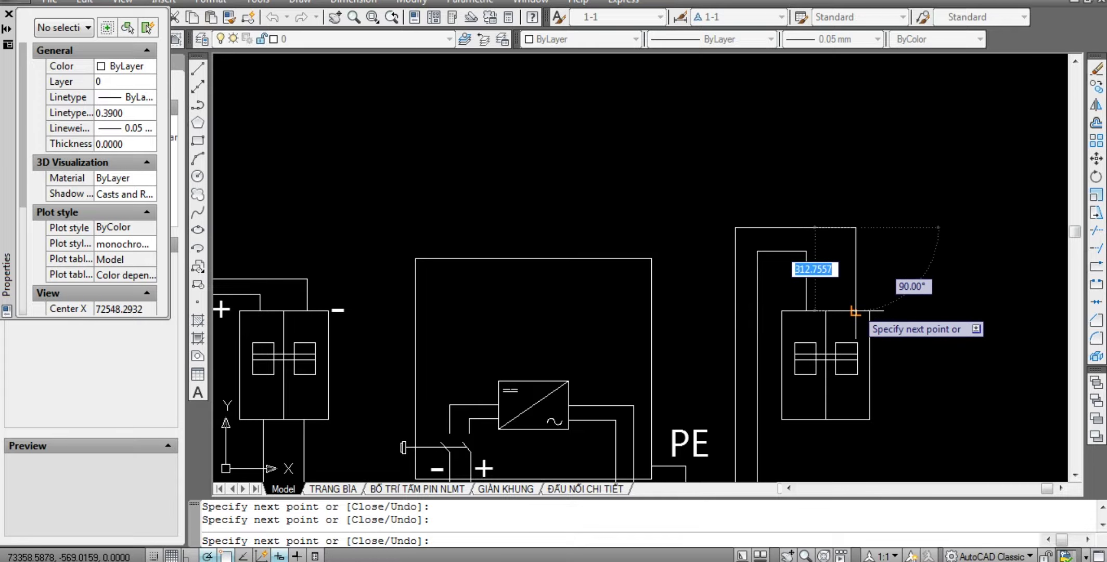
click(856, 311)
key(Escape)
key(Escape)
Bring the wiring above the breaker into view and start a crossing window over the vertical wire.
scroll(870, 232, up, 2)
middle_drag(869, 232, 839, 132)
click(860, 198)
Move the outer wire's right vertical segment slightly to the left.
click(811, 237)
middle_drag(811, 238, 801, 312)
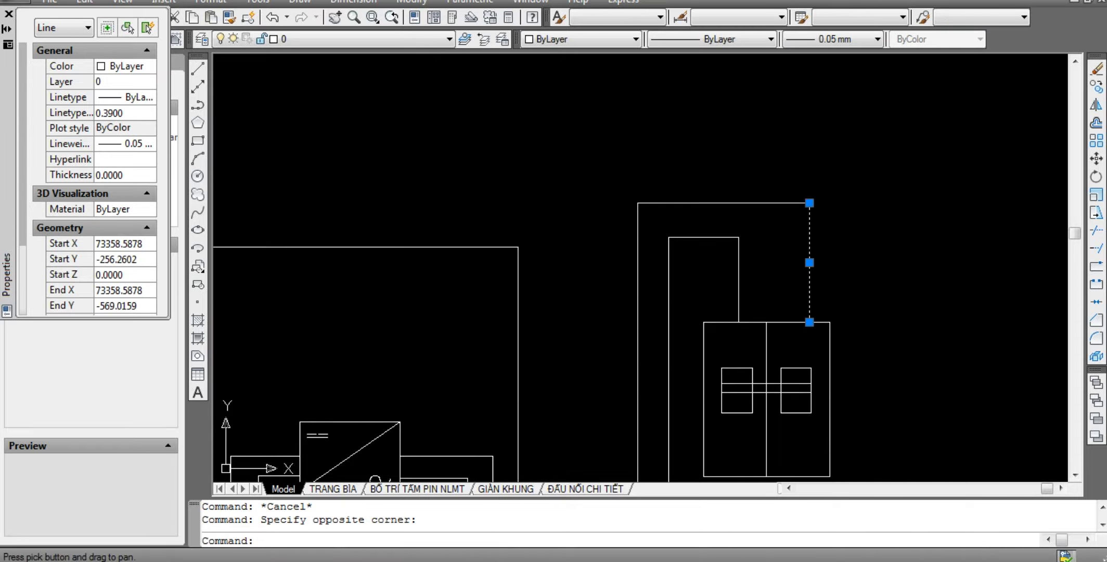
text(m)
key(Return)
click(866, 221)
click(855, 221)
key(Escape)
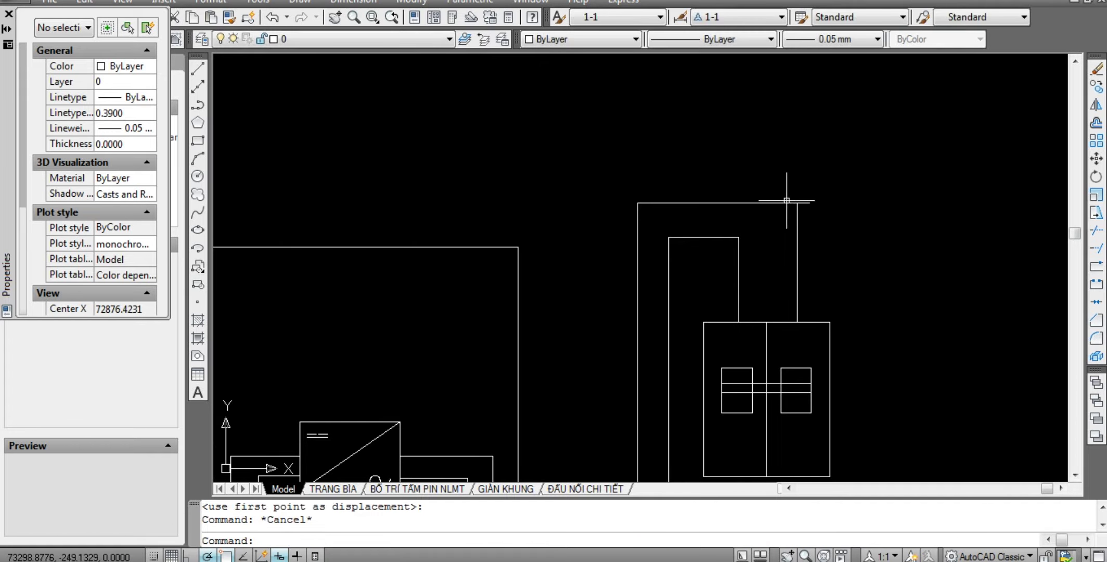
key(Escape)
Fillet the top horizontal wire and the vertical wire into a square corner.
scroll(778, 198, up, 2)
text(f)
key(Return)
click(782, 206)
click(805, 228)
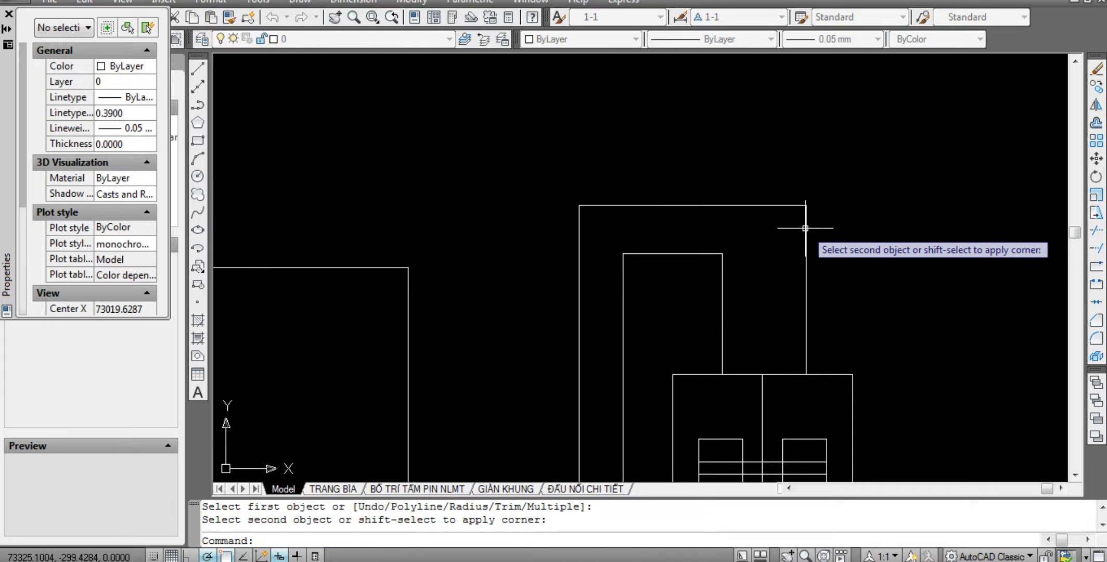
key(Escape)
key(Escape)
Stretch the top runs of the outer wires down toward the breaker.
scroll(813, 208, down, 4)
scroll(814, 208, up, 3)
click(854, 234)
click(687, 159)
text(s)
key(Return)
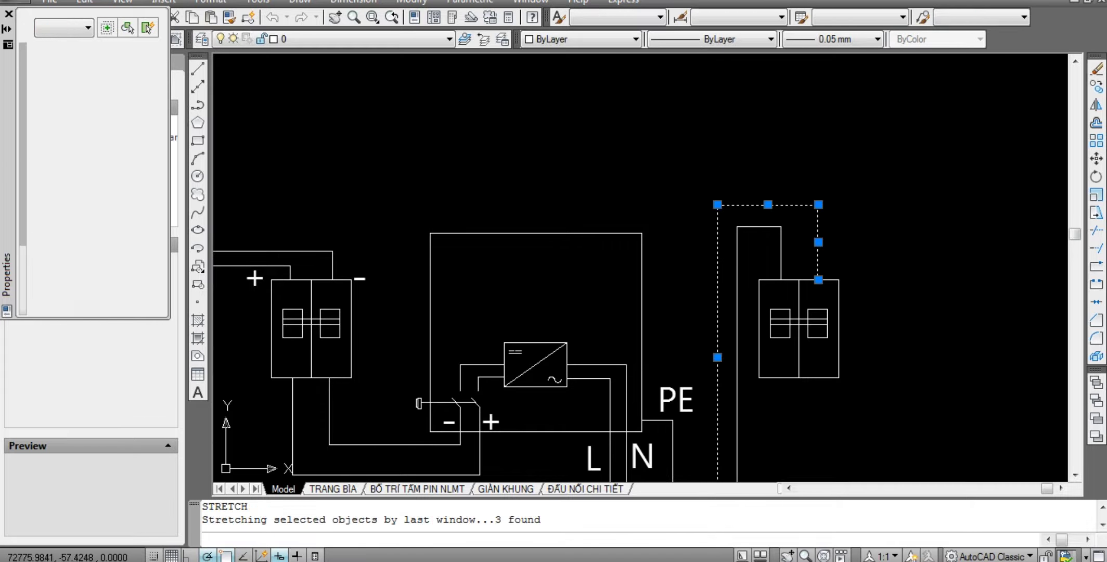
click(692, 116)
click(692, 136)
key(Escape)
key(Escape)
Stretch the right unit's inner wire tops down closer to the box.
scroll(729, 219, up, 2)
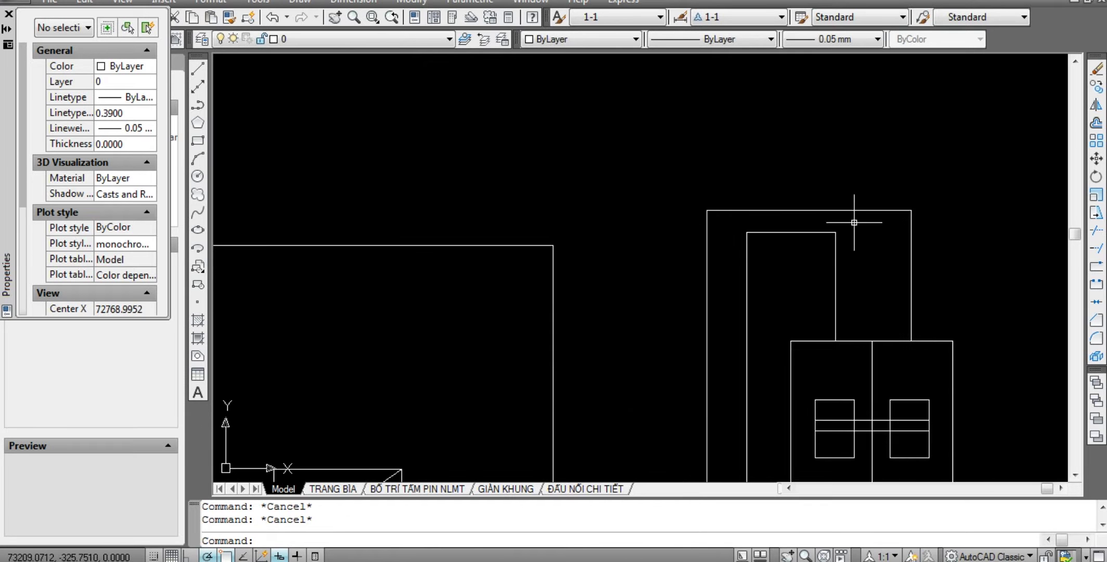
click(855, 206)
click(855, 255)
text(s)
key(Return)
click(666, 104)
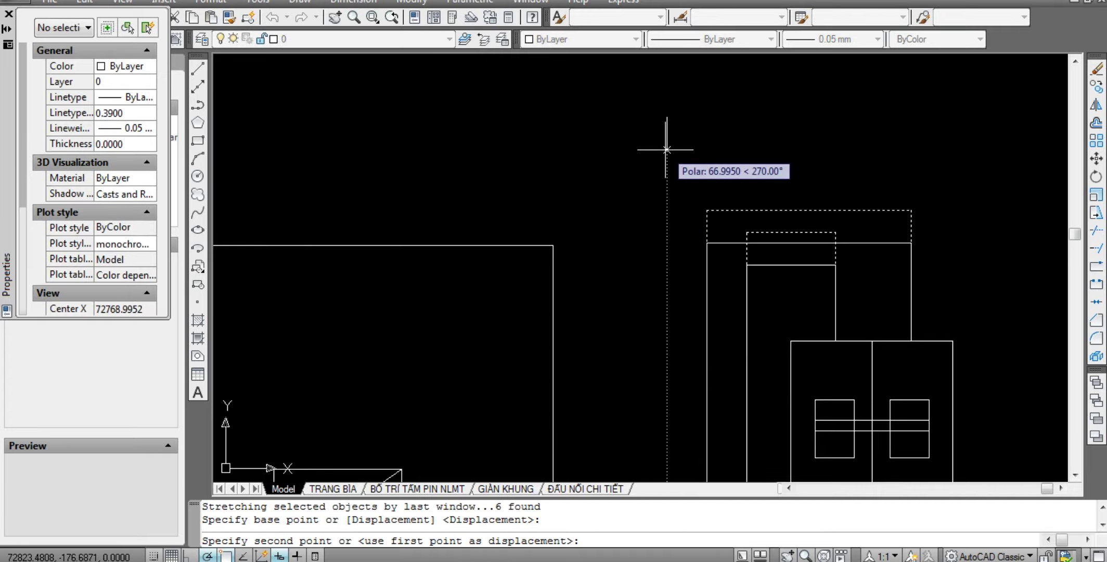
click(663, 136)
key(Escape)
key(Escape)
scroll(854, 196, down, 5)
scroll(843, 208, down, 2)
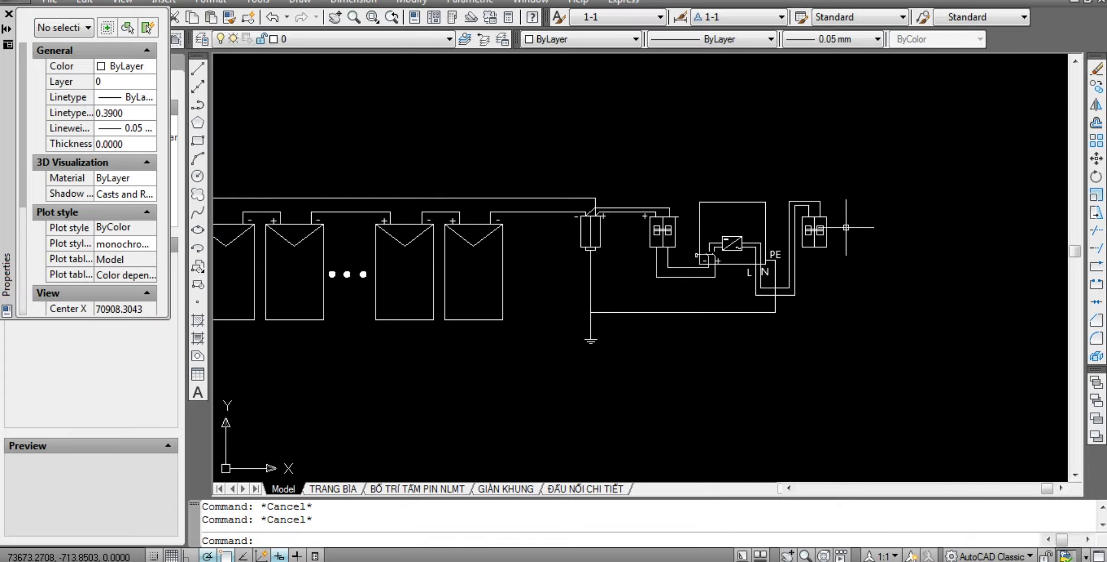
scroll(784, 225, up, 3)
scroll(783, 225, up, 2)
scroll(636, 321, down, 6)
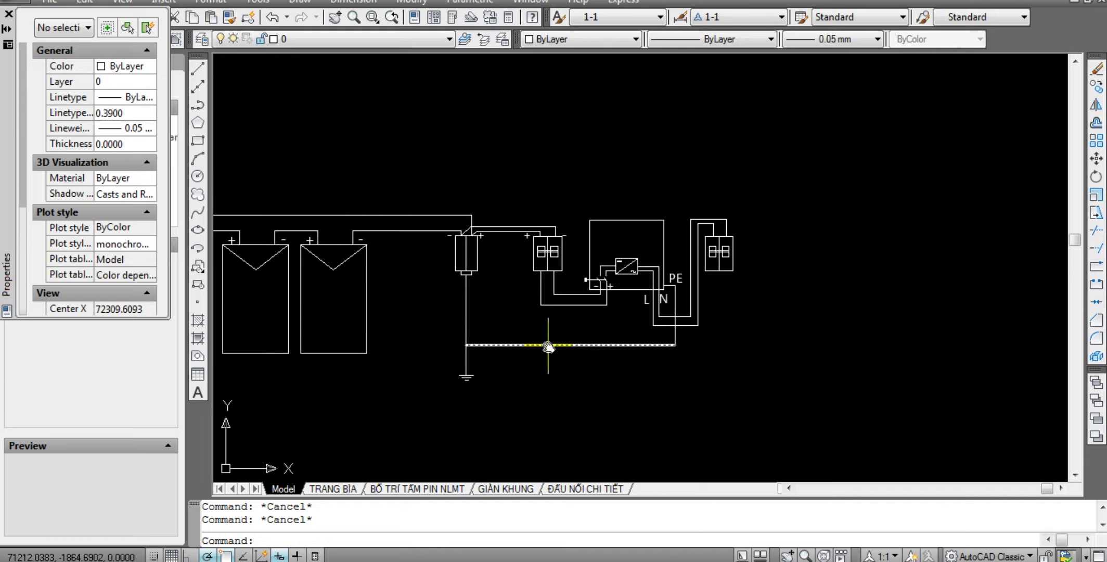
scroll(554, 321, up, 2)
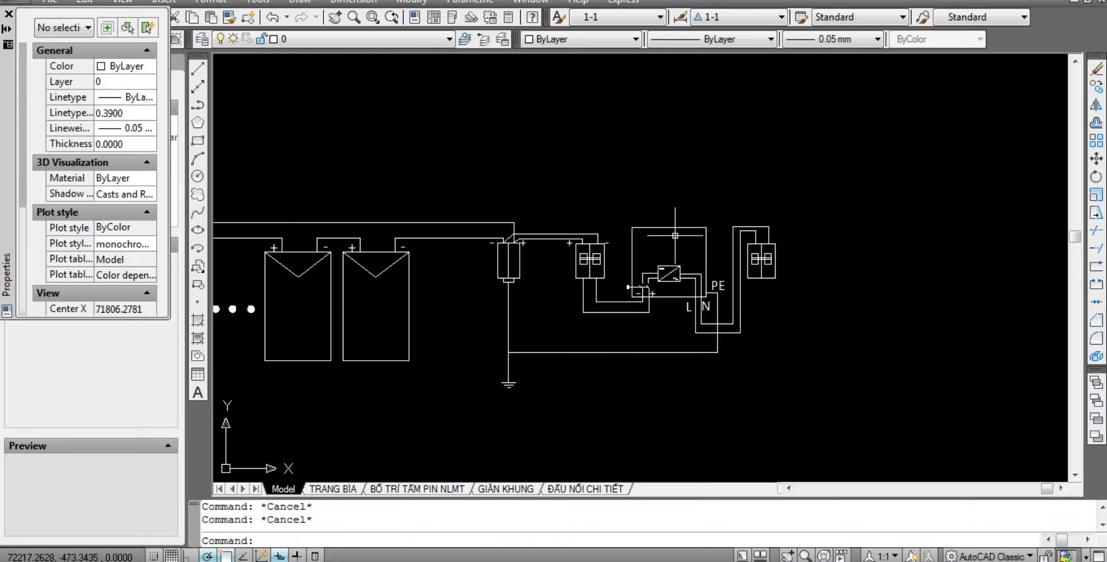
scroll(793, 276, up, 5)
middle_drag(666, 358, 666, 318)
Draw the first output wire from below the AC breaker, running out to the right.
text(L)
key(Return)
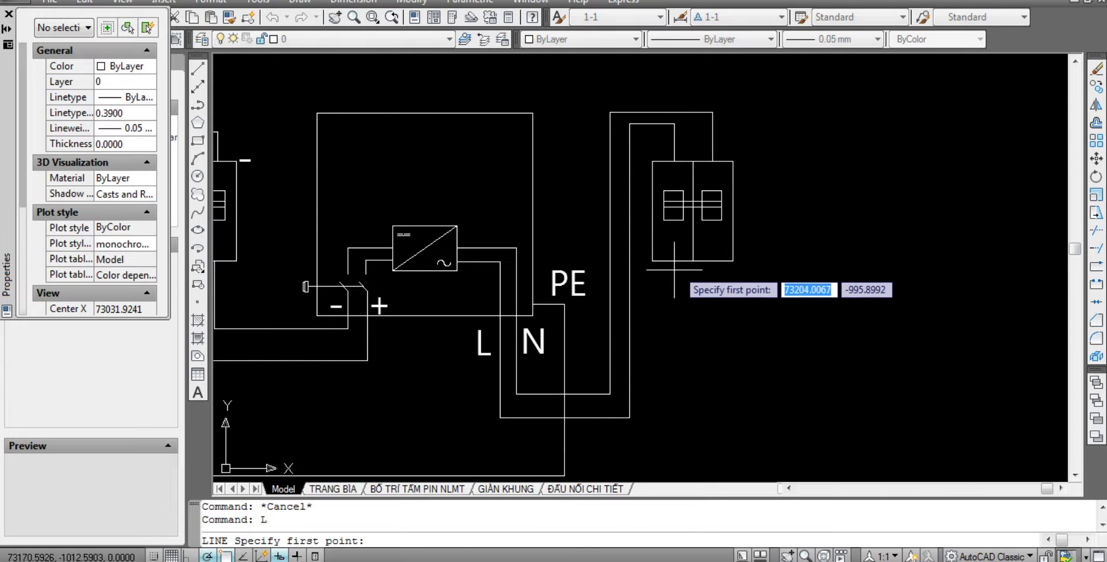
click(676, 261)
scroll(677, 284, down, 2)
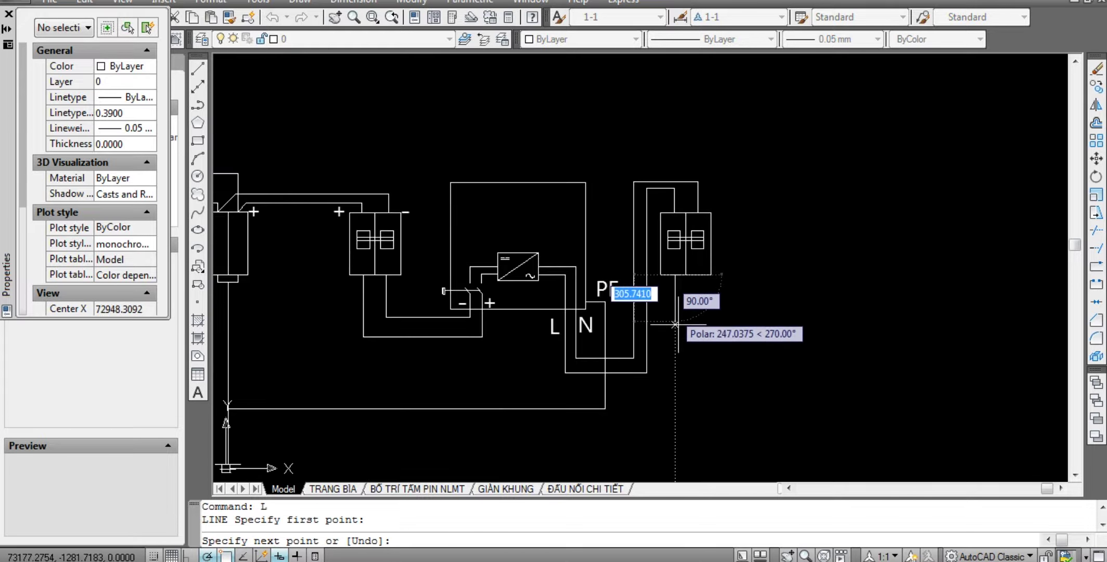
click(675, 359)
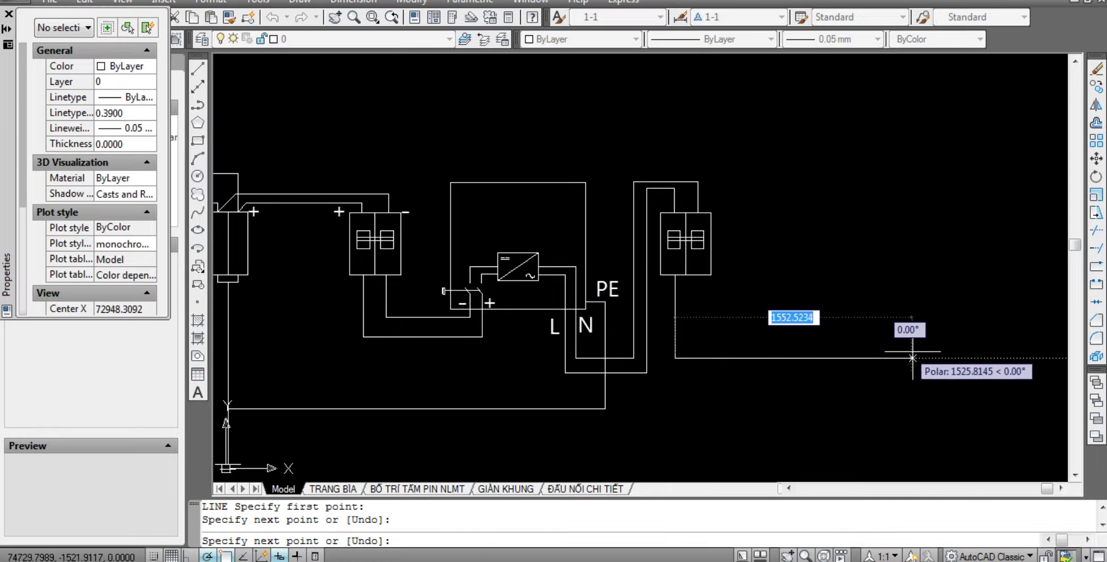
key(ctrl+z)
click(676, 373)
scroll(672, 374, down, 2)
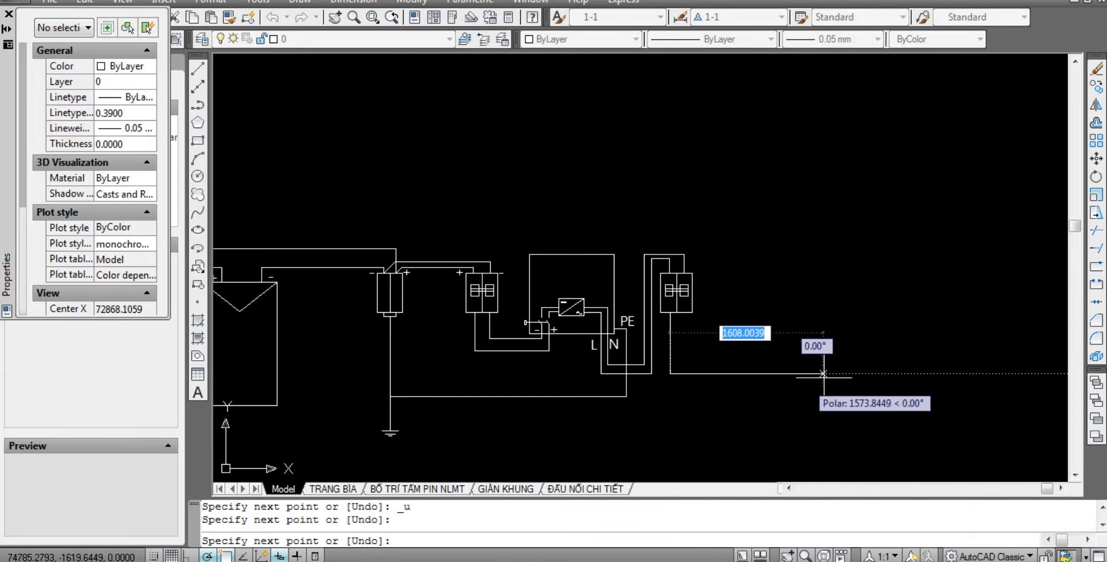
click(842, 370)
key(Escape)
key(Escape)
Draw a second parallel output wire from the breaker's bottom down and out to the right.
text(L)
key(Return)
scroll(651, 307, up, 4)
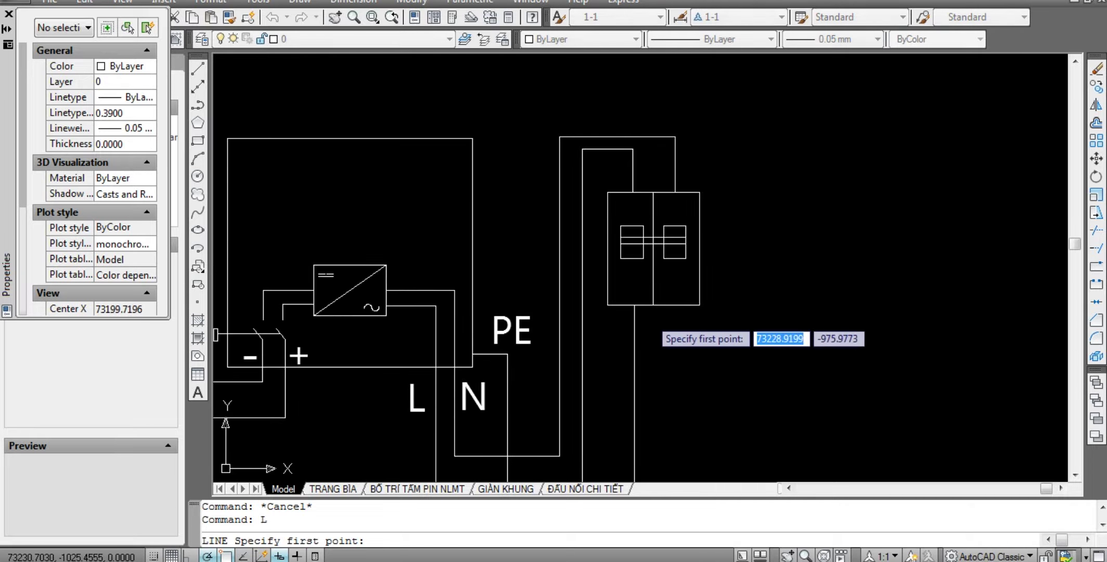
scroll(654, 218, up, 1)
click(674, 204)
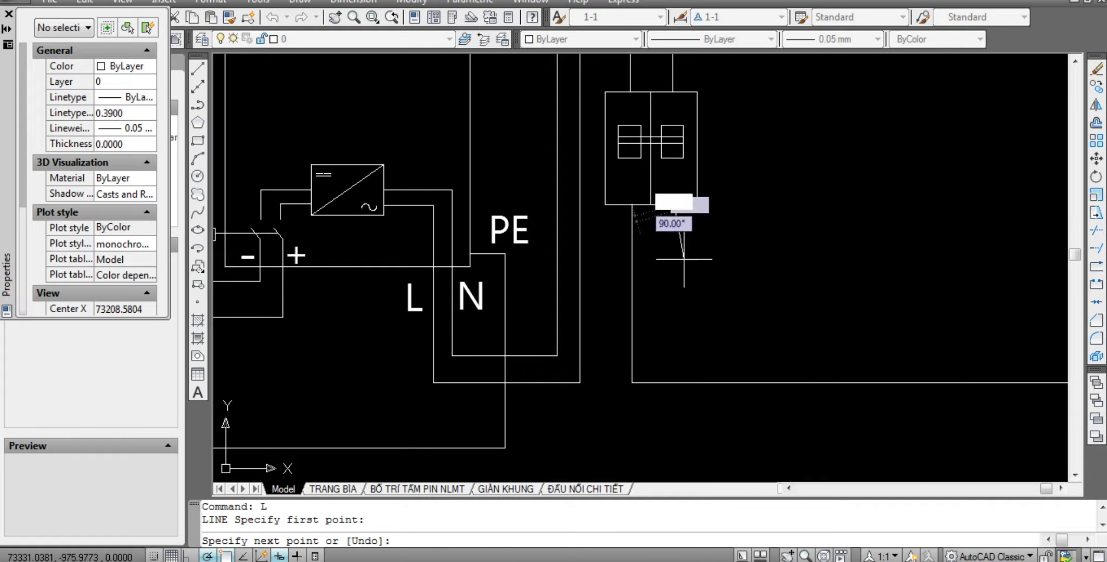
middle_drag(671, 229, 610, 226)
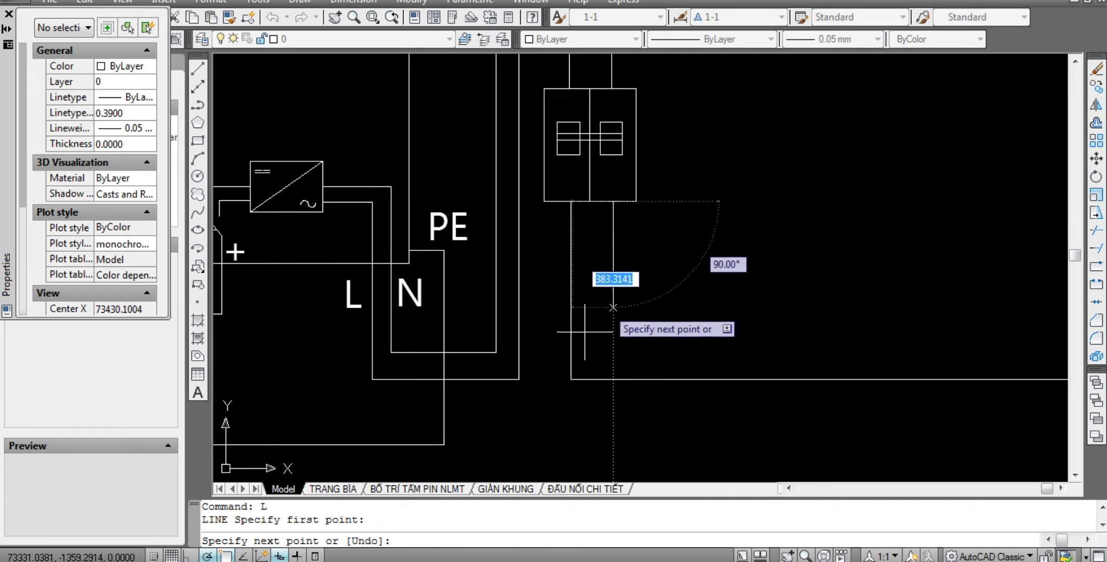
click(613, 351)
scroll(613, 351, down, 5)
scroll(647, 333, up, 4)
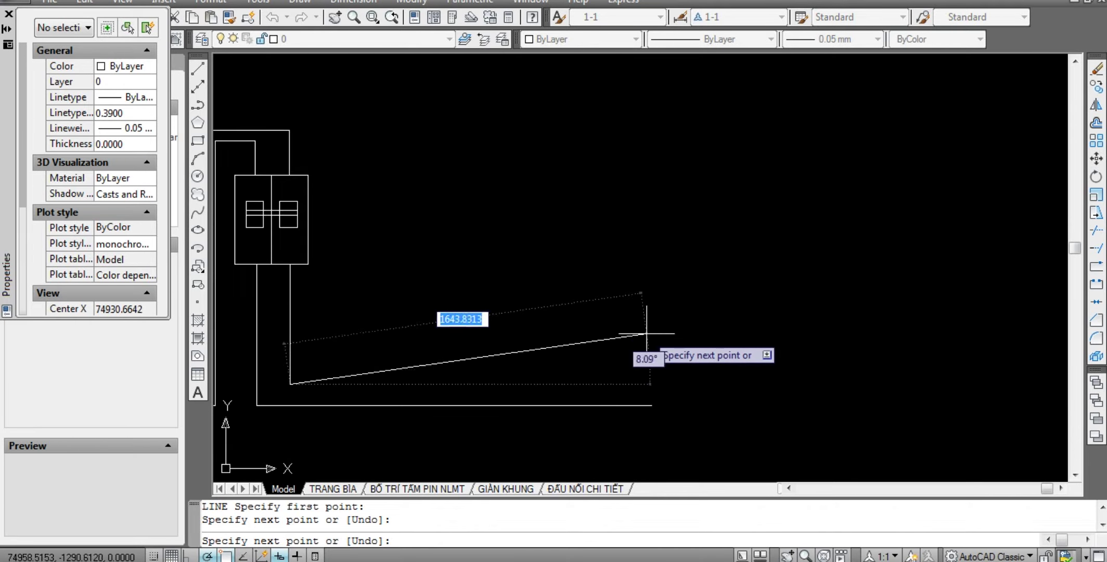
click(652, 384)
key(Escape)
Stretch the wire loop's top edge above the breaker lower with a crossing window.
scroll(804, 248, down, 5)
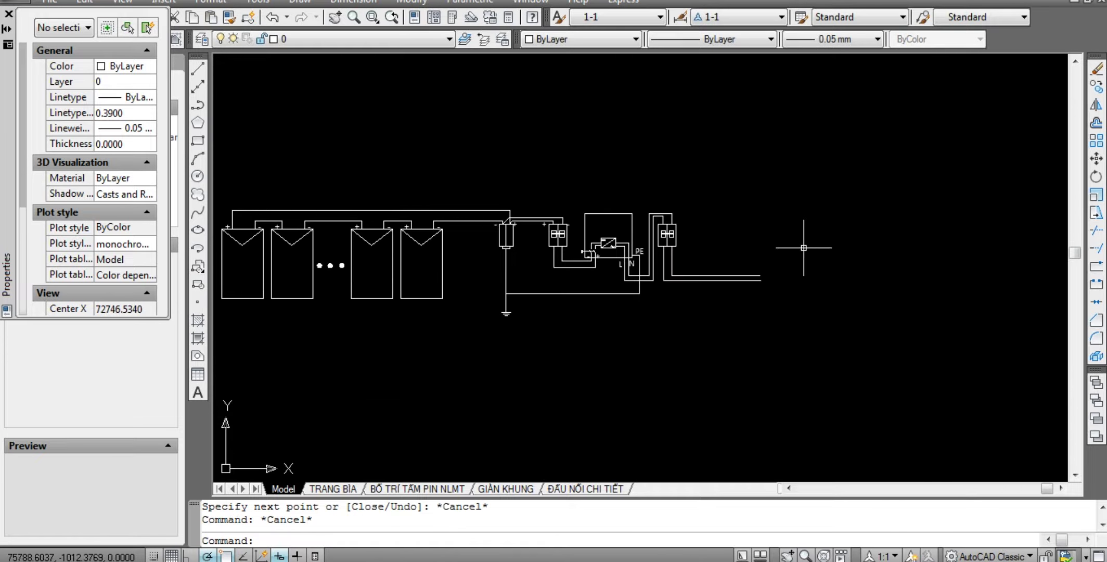
scroll(672, 225, up, 5)
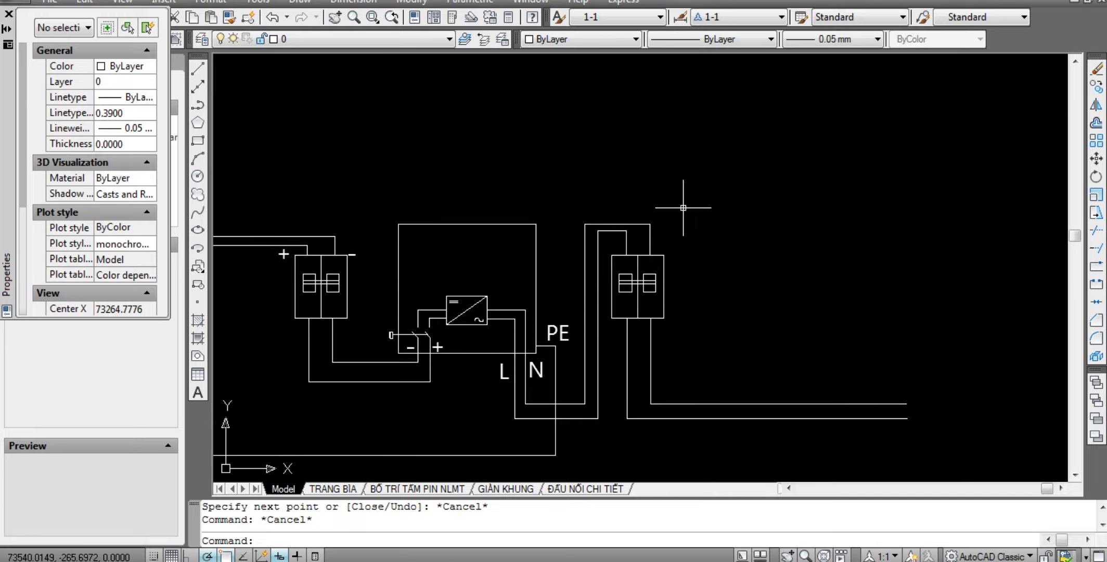
scroll(615, 237, up, 3)
click(666, 209)
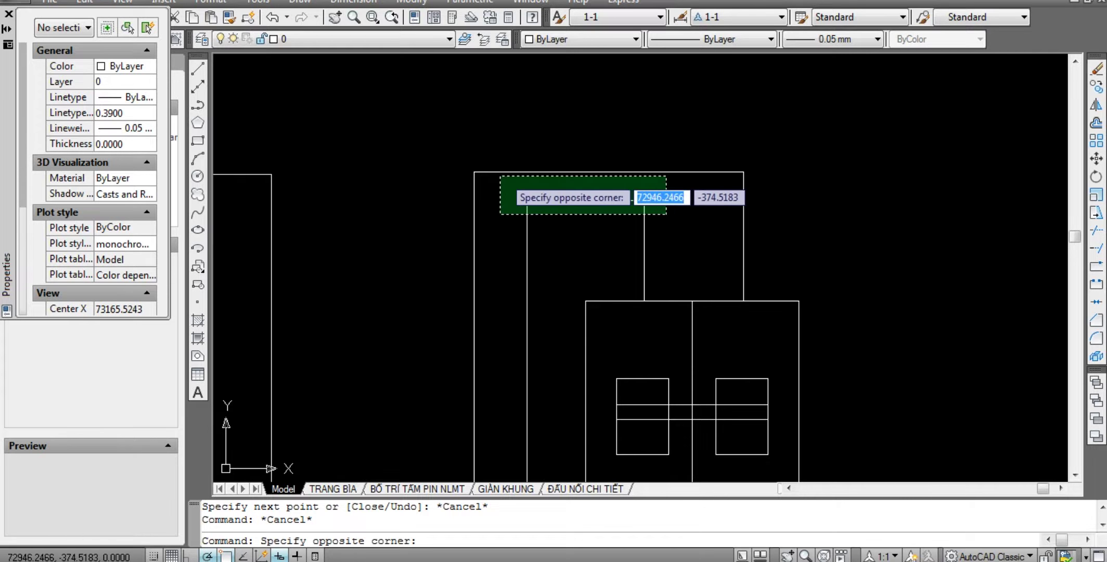
click(497, 188)
text(s)
key(Return)
click(870, 139)
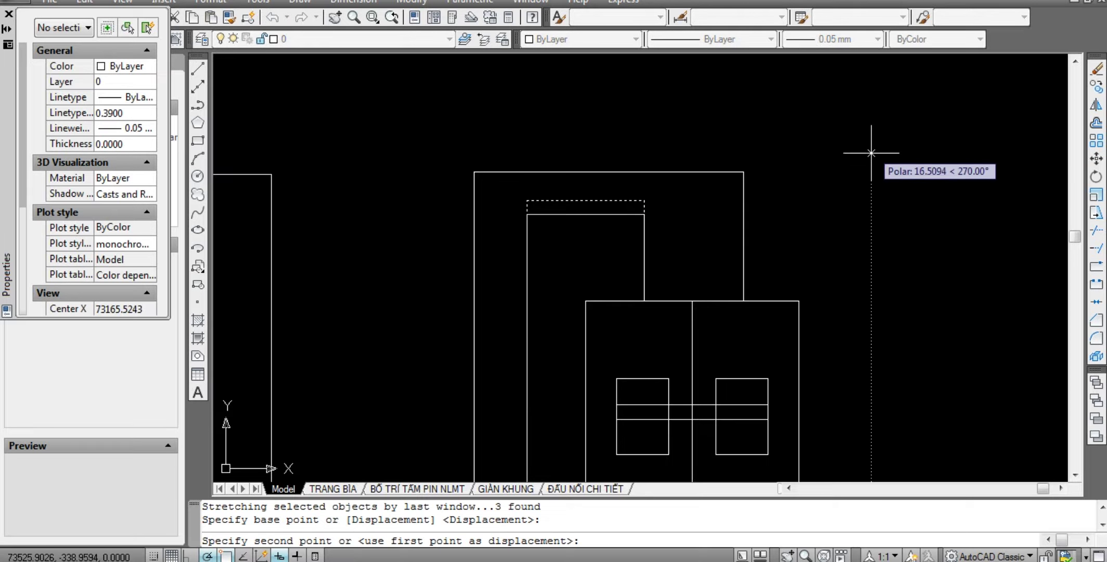
click(875, 155)
key(Escape)
key(Escape)
scroll(874, 155, down, 3)
scroll(677, 286, down, 2)
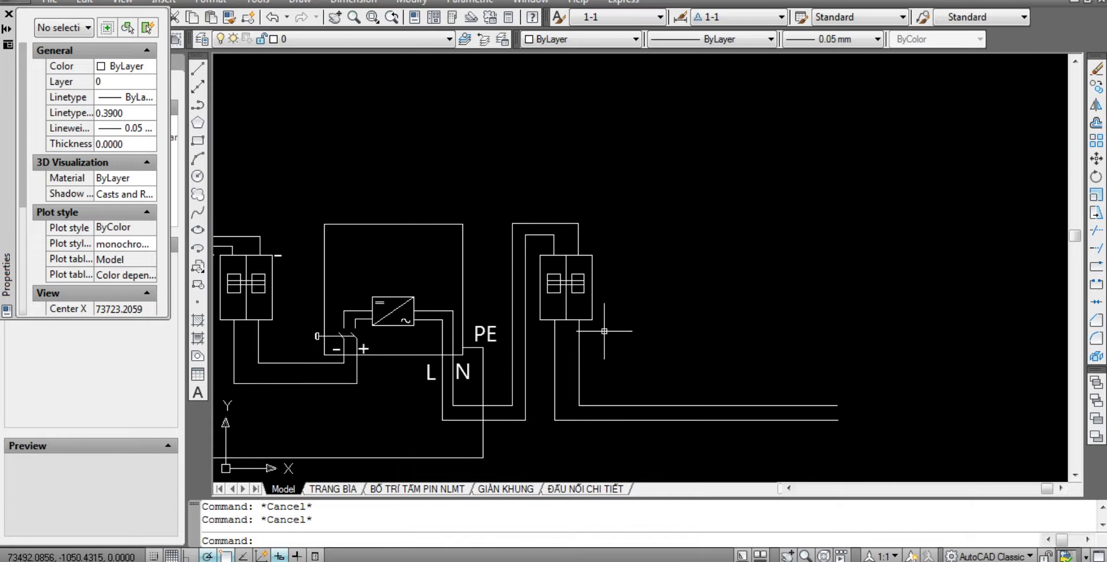
middle_drag(613, 307, 662, 297)
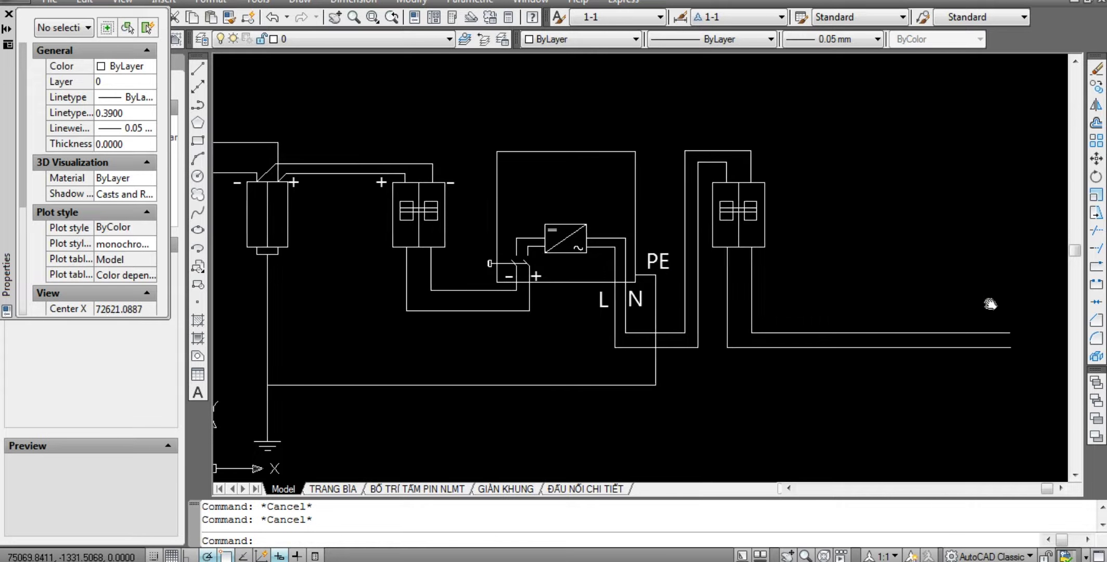
middle_drag(1031, 301, 969, 300)
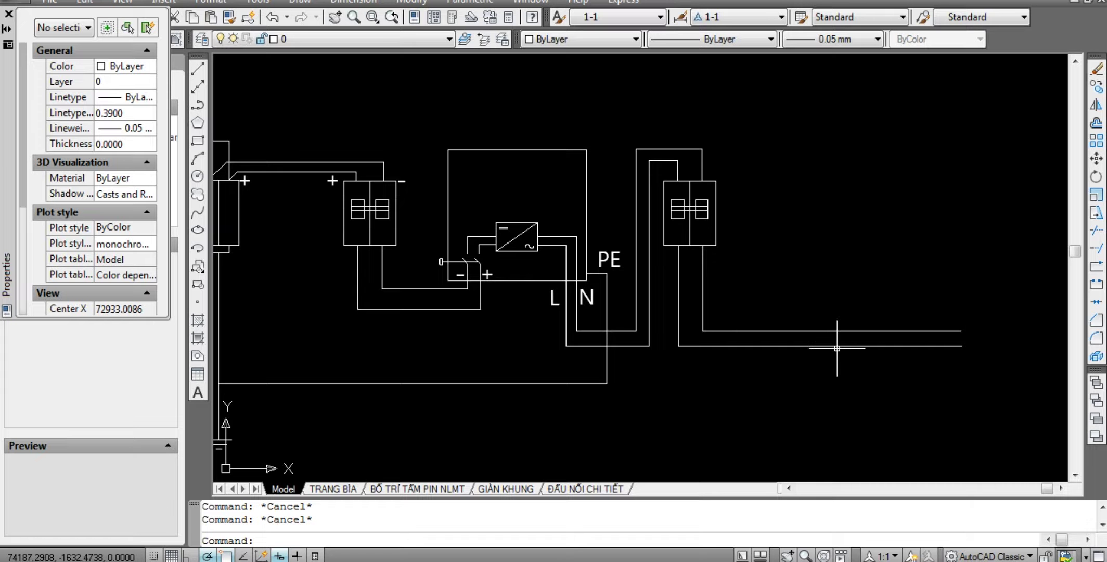
scroll(691, 259, down, 4)
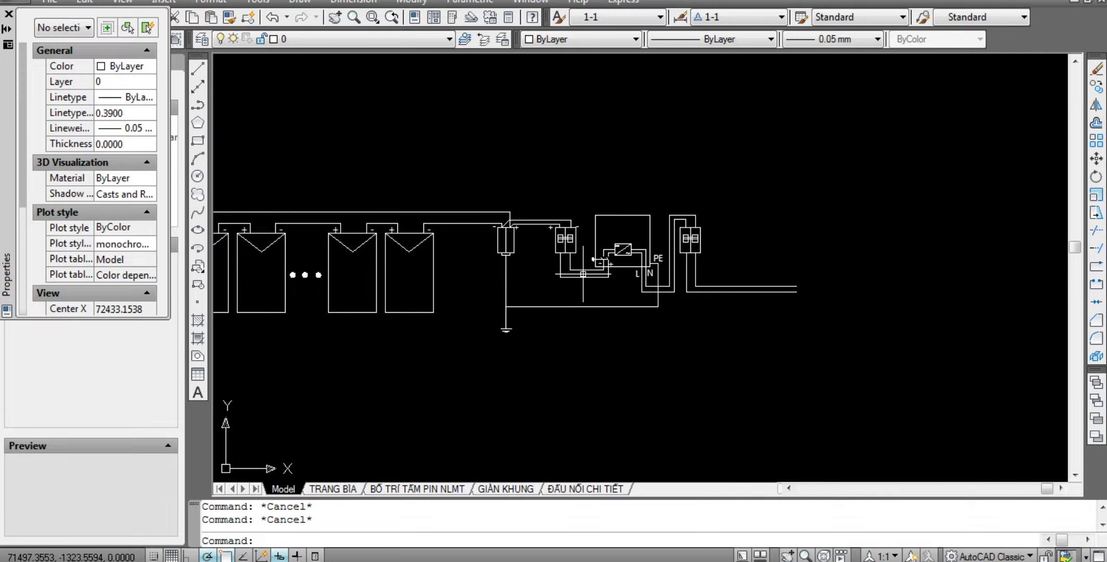
middle_drag(584, 274, 692, 292)
scroll(610, 219, up, 4)
scroll(610, 213, down, 2)
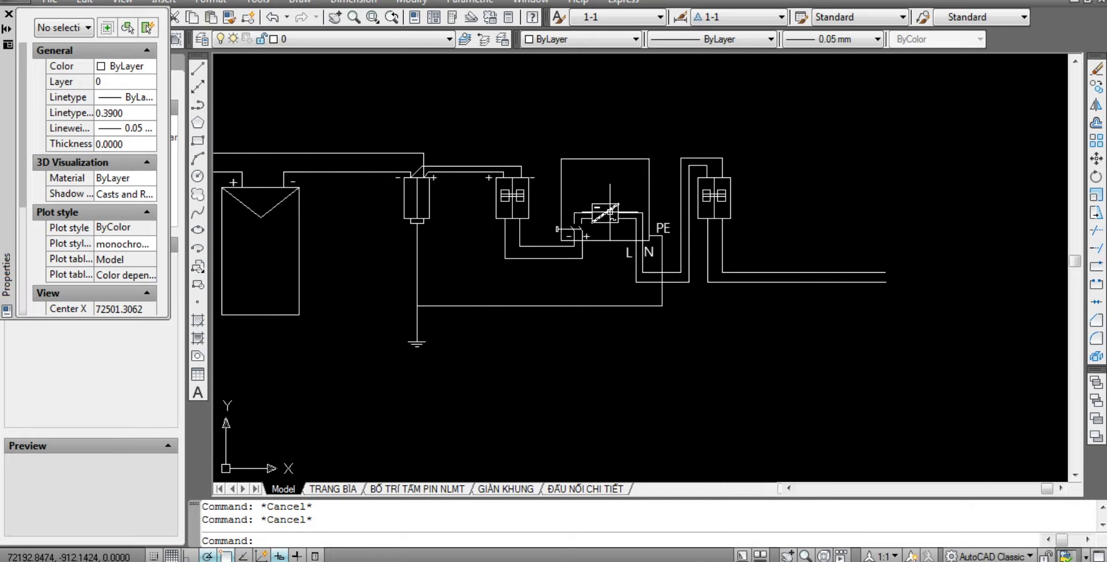
middle_drag(659, 158, 623, 168)
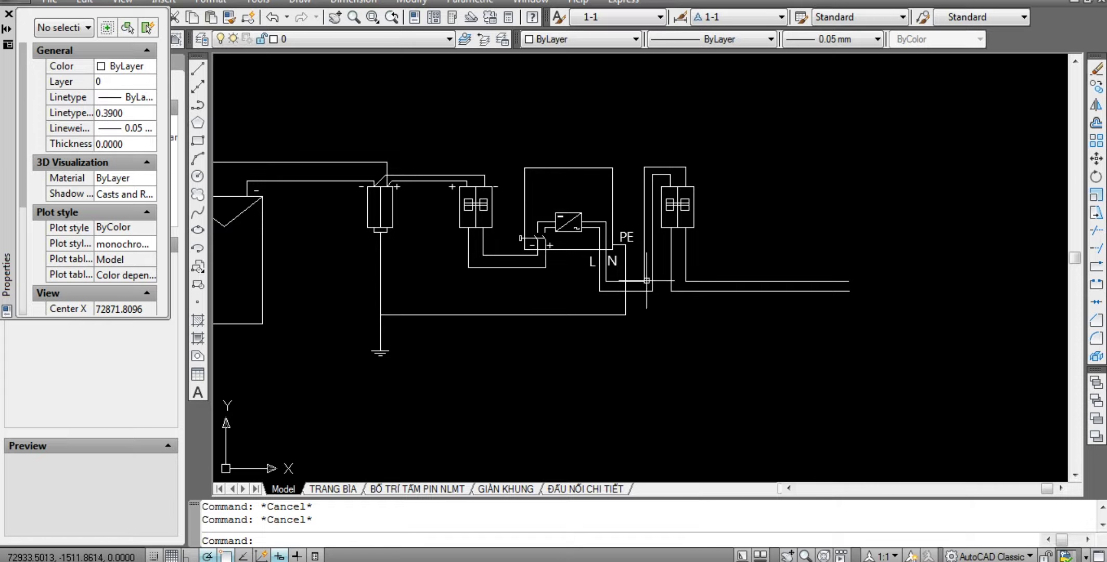
scroll(647, 280, up, 5)
scroll(672, 216, down, 4)
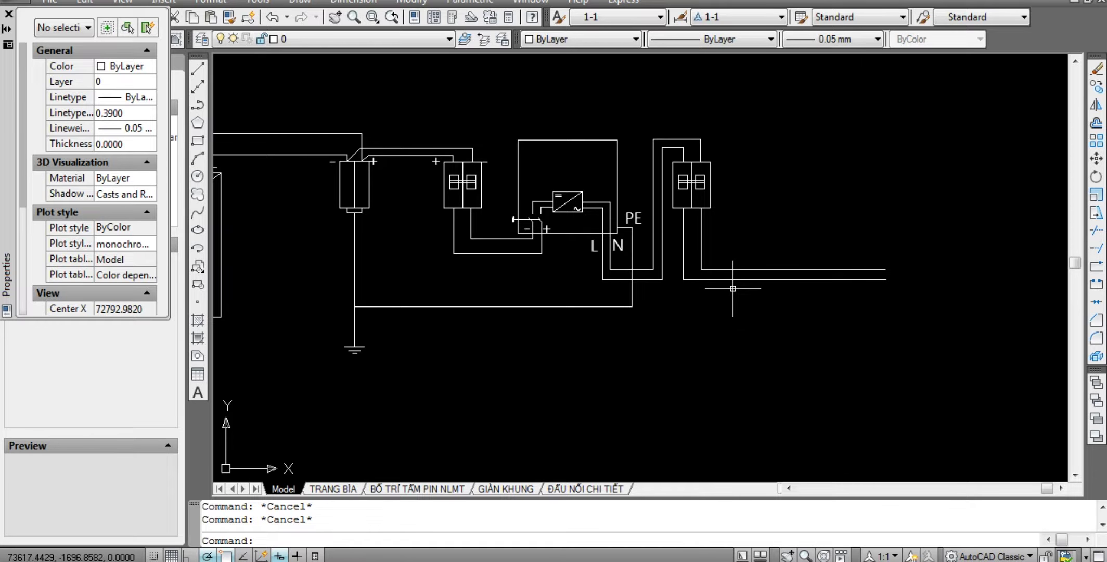
scroll(731, 291, up, 4)
scroll(726, 305, down, 6)
scroll(672, 333, up, 1)
scroll(673, 318, up, 1)
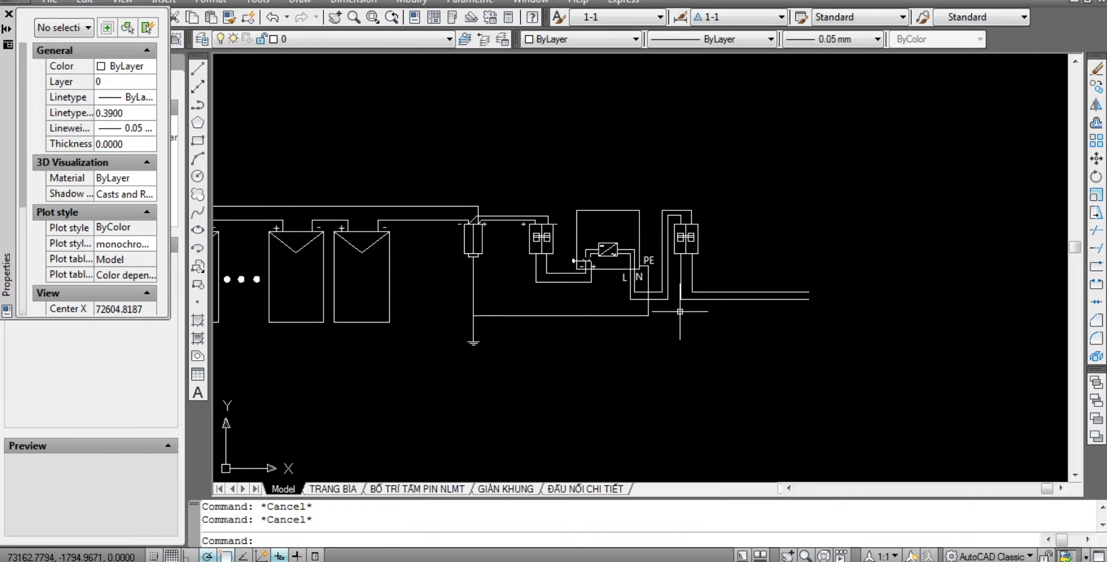
scroll(683, 307, up, 3)
scroll(705, 304, down, 5)
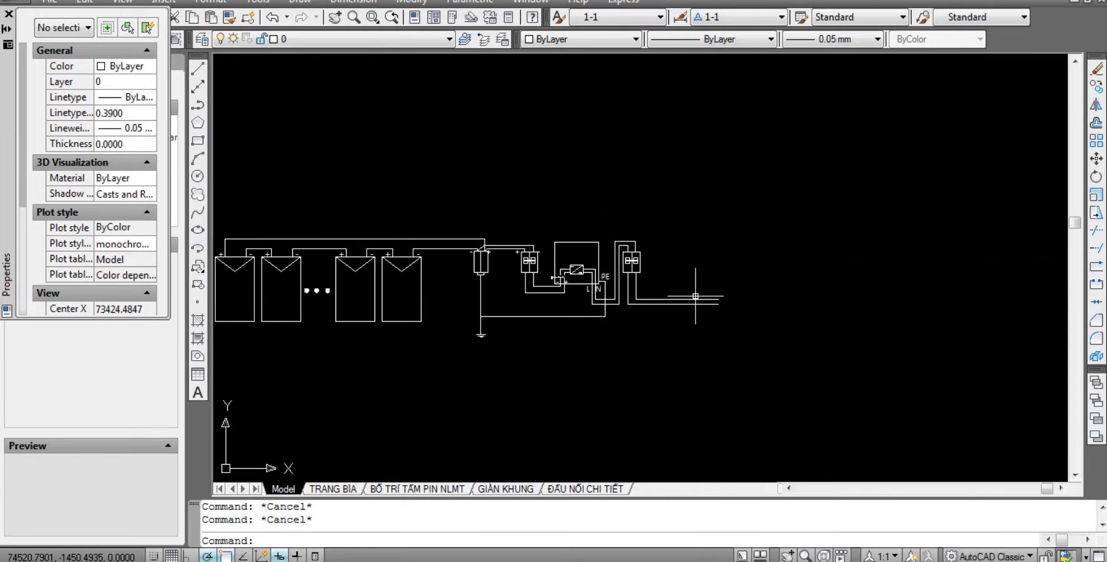
scroll(700, 286, up, 5)
scroll(760, 328, down, 4)
scroll(760, 268, up, 4)
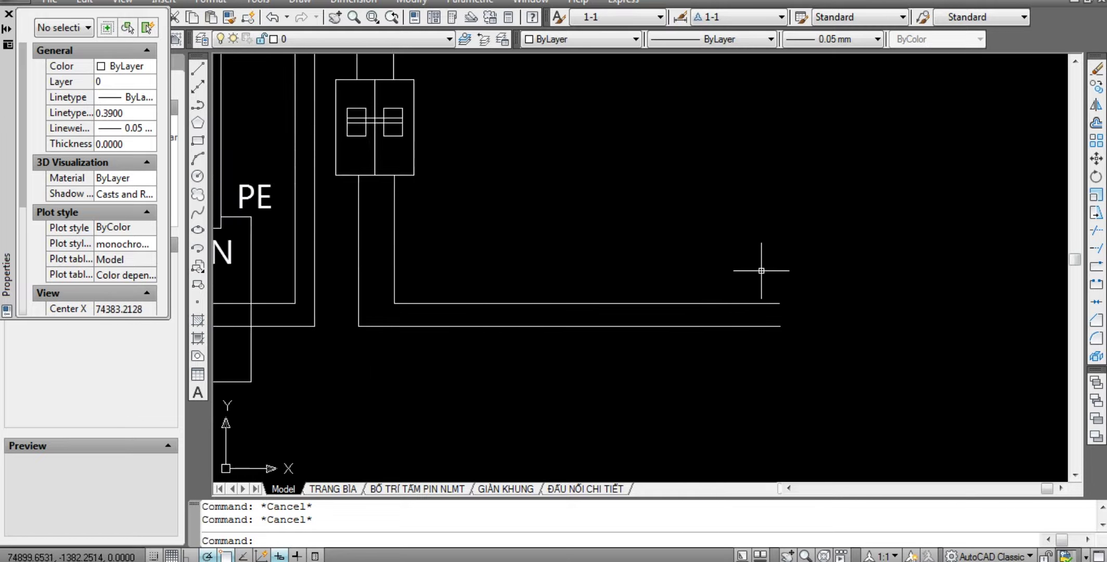
scroll(762, 264, up, 3)
scroll(749, 332, down, 8)
middle_drag(388, 329, 594, 304)
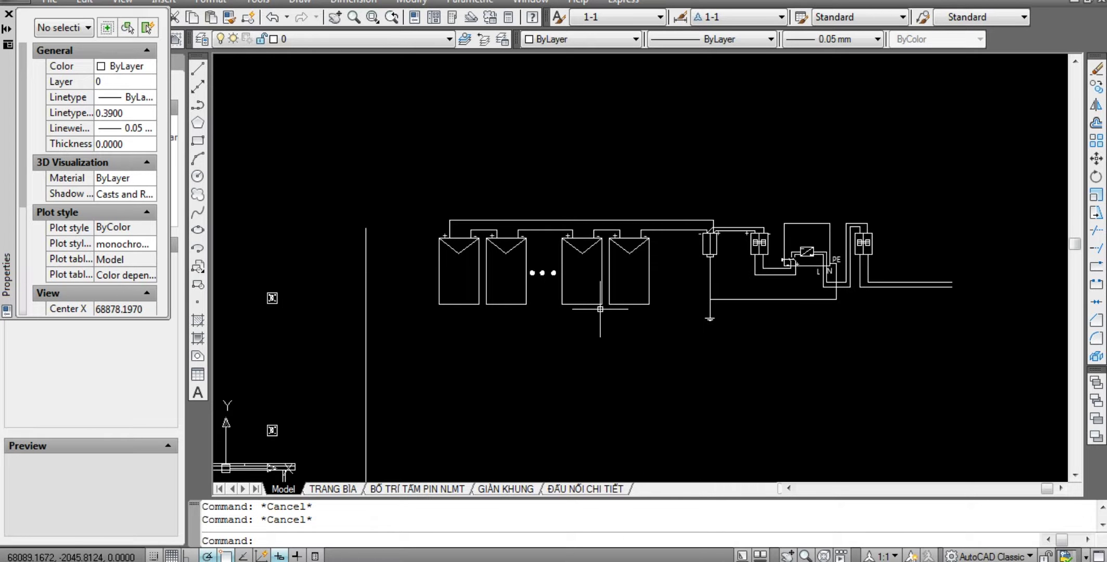
scroll(706, 309, up, 1)
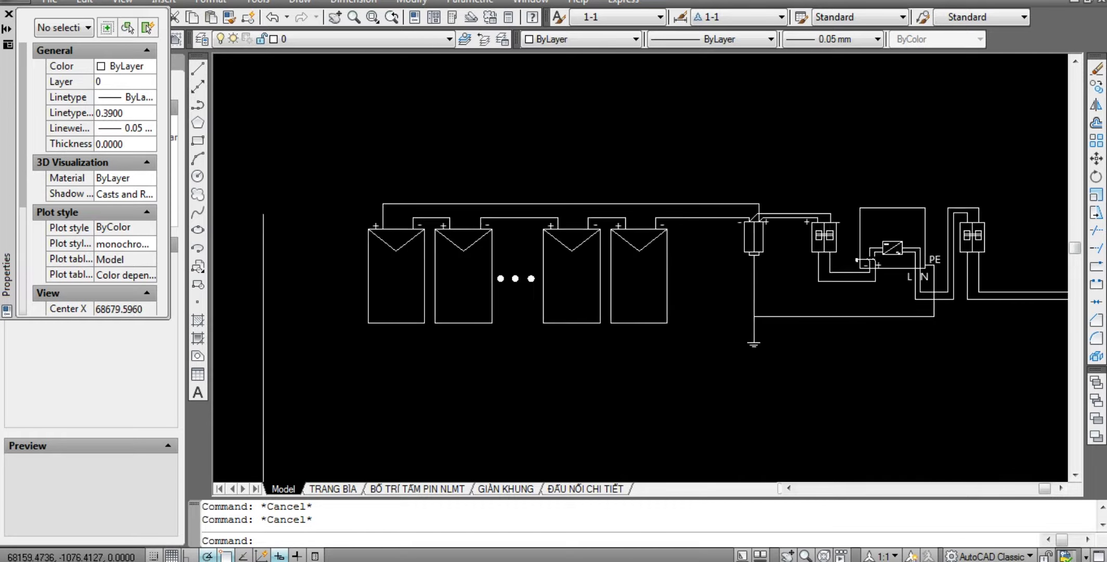
scroll(600, 258, up, 4)
scroll(601, 258, down, 3)
scroll(877, 254, down, 2)
scroll(859, 270, up, 1)
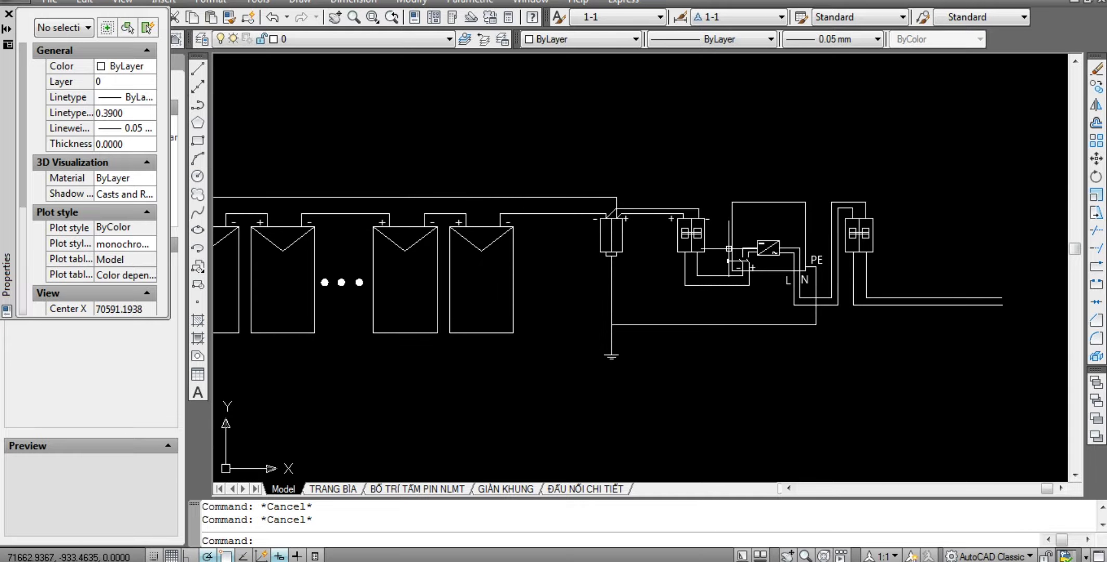
scroll(837, 291, up, 1)
scroll(822, 307, up, 1)
scroll(812, 312, down, 1)
scroll(786, 328, up, 3)
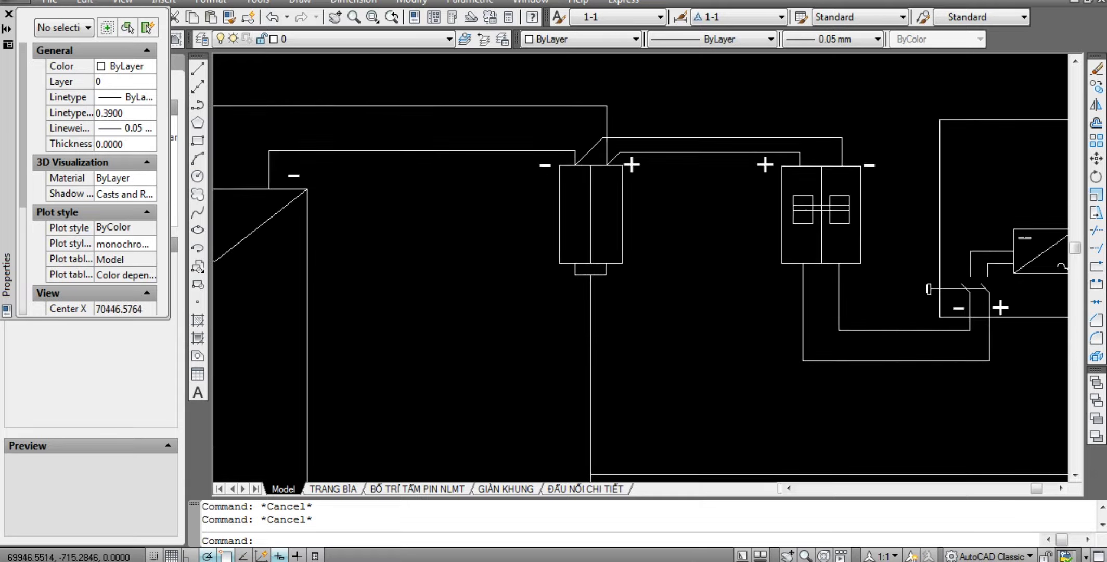
scroll(760, 344, down, 1)
scroll(734, 358, down, 1)
scroll(643, 260, down, 2)
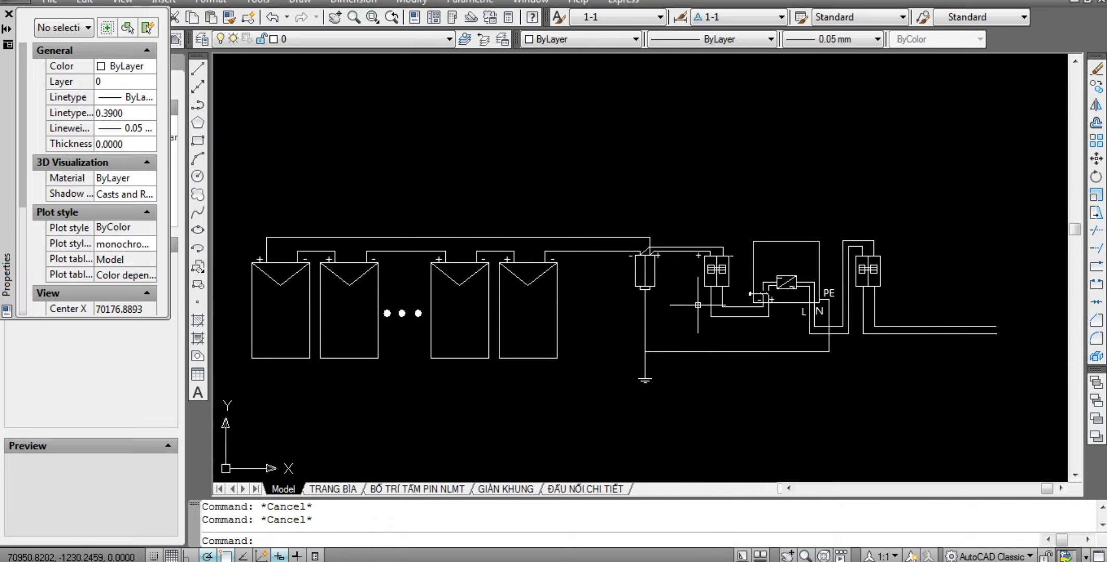
scroll(729, 339, up, 2)
scroll(781, 312, down, 2)
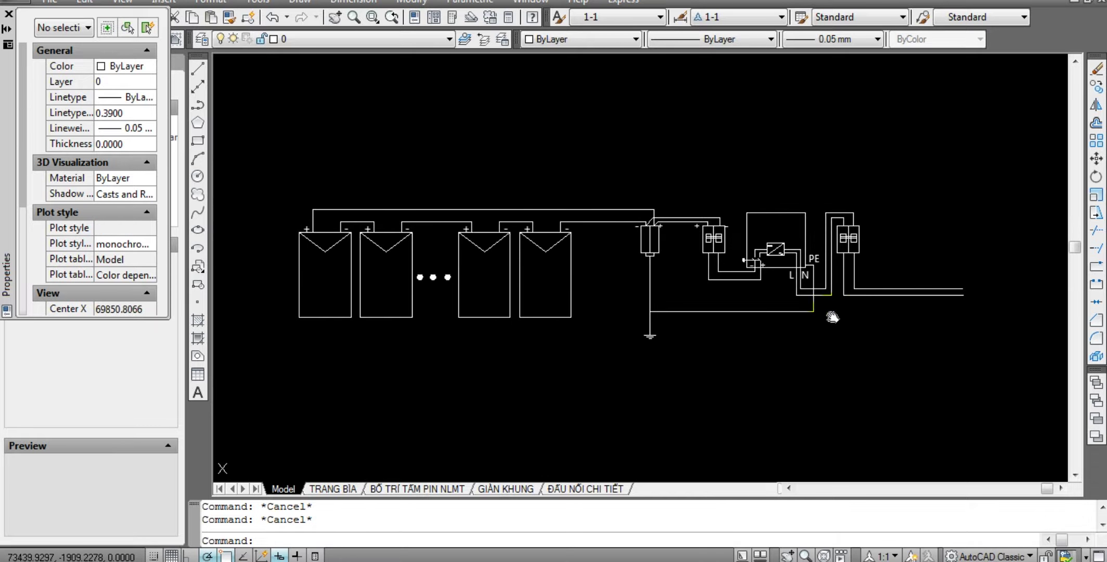
scroll(807, 292, up, 2)
scroll(775, 265, down, 3)
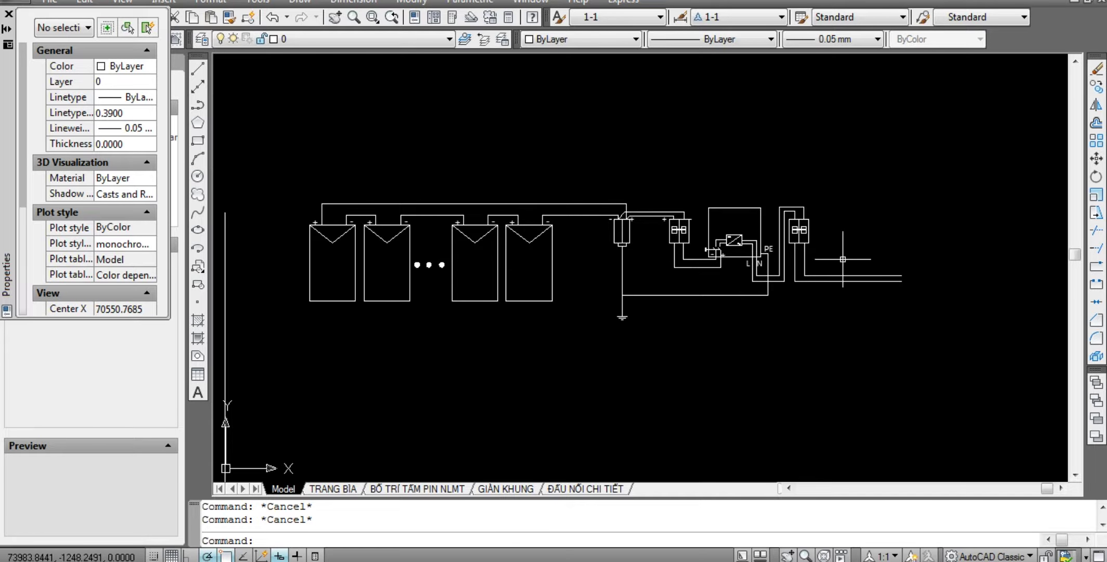
scroll(780, 218, up, 4)
scroll(780, 217, down, 2)
middle_drag(391, 319, 655, 267)
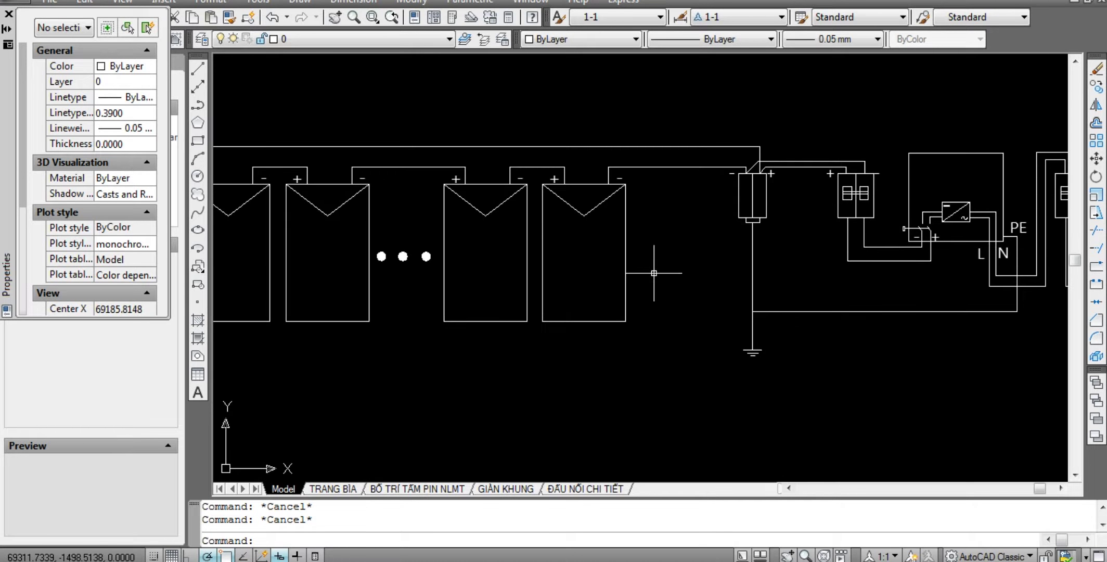
scroll(718, 321, down, 2)
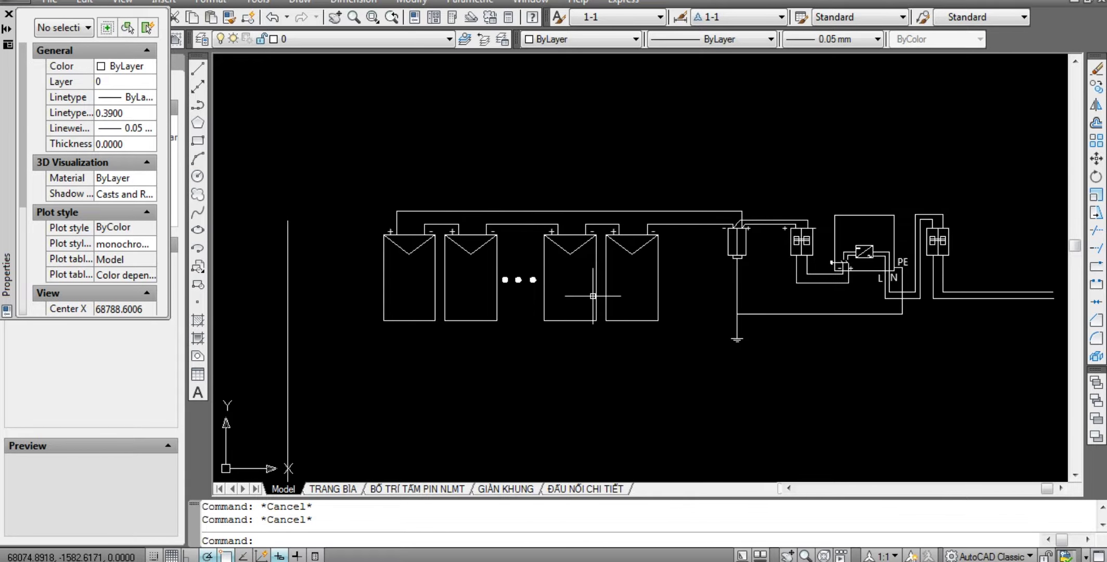
scroll(453, 269, up, 2)
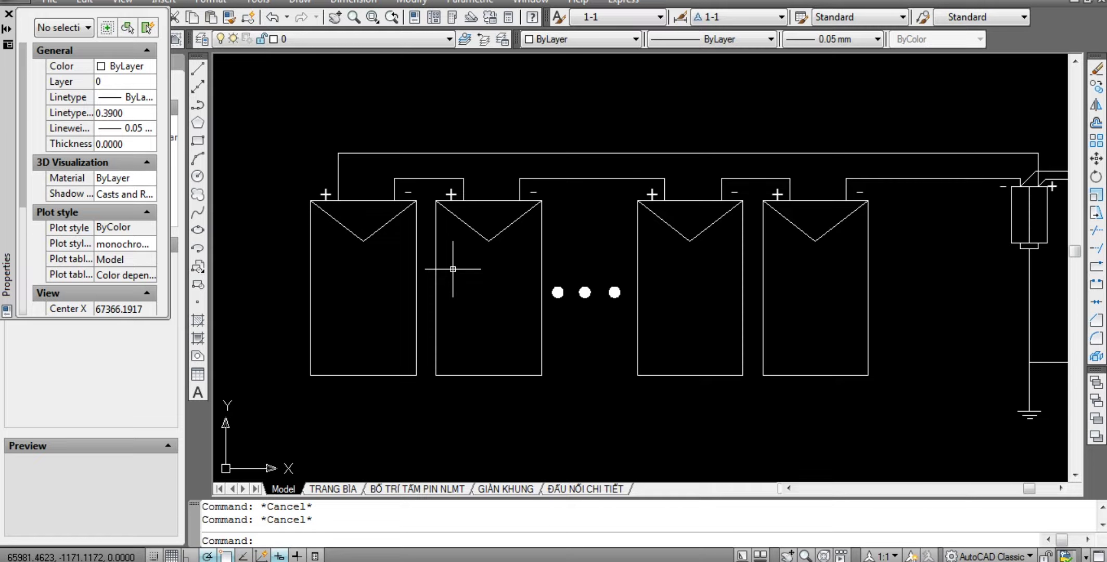
Draw a wire from the first panel's bottom edge down to the ground-line level.
middle_drag(496, 408, 553, 345)
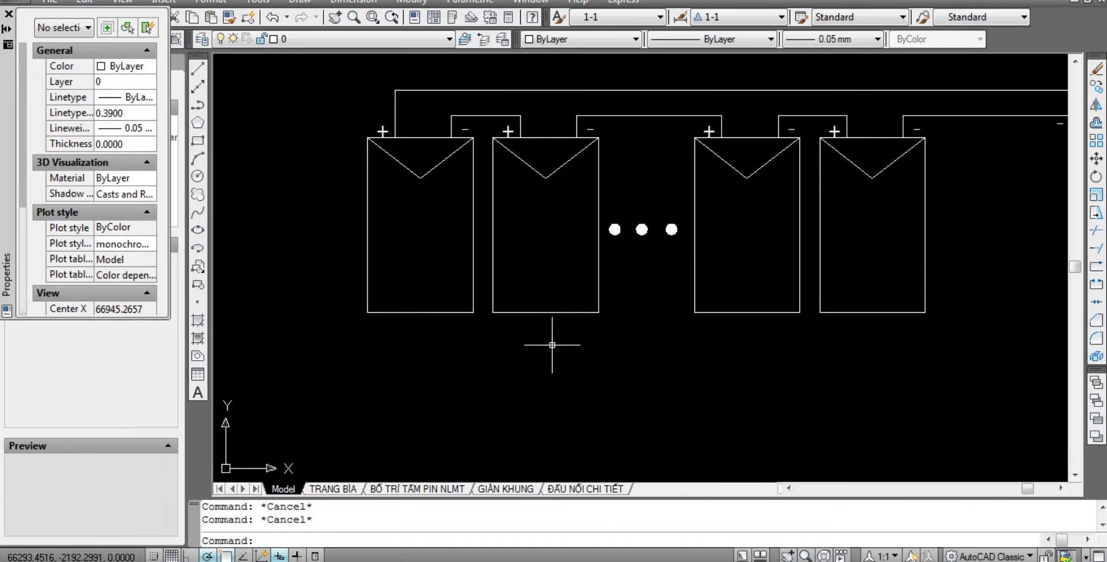
text(L)
key(Return)
click(402, 312)
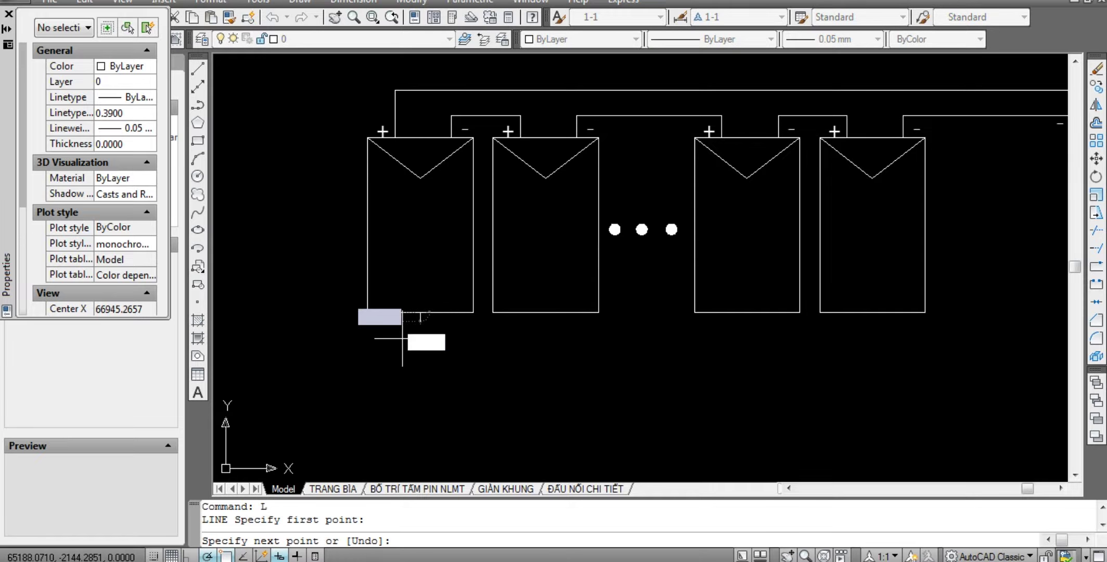
scroll(544, 359, down, 4)
scroll(539, 339, up, 5)
middle_drag(539, 339, 791, 346)
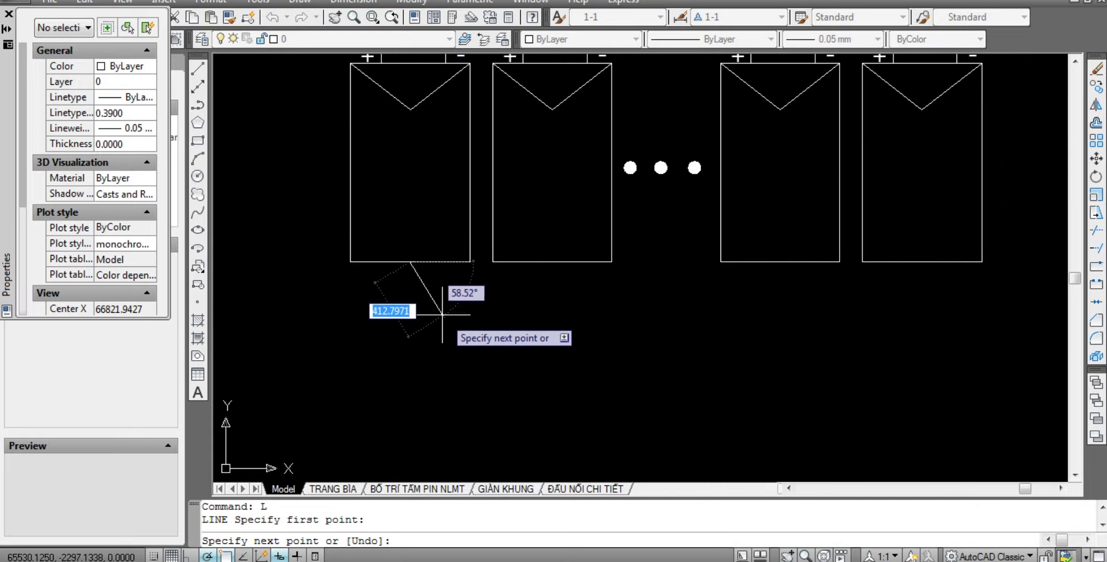
click(412, 300)
scroll(378, 320, down, 4)
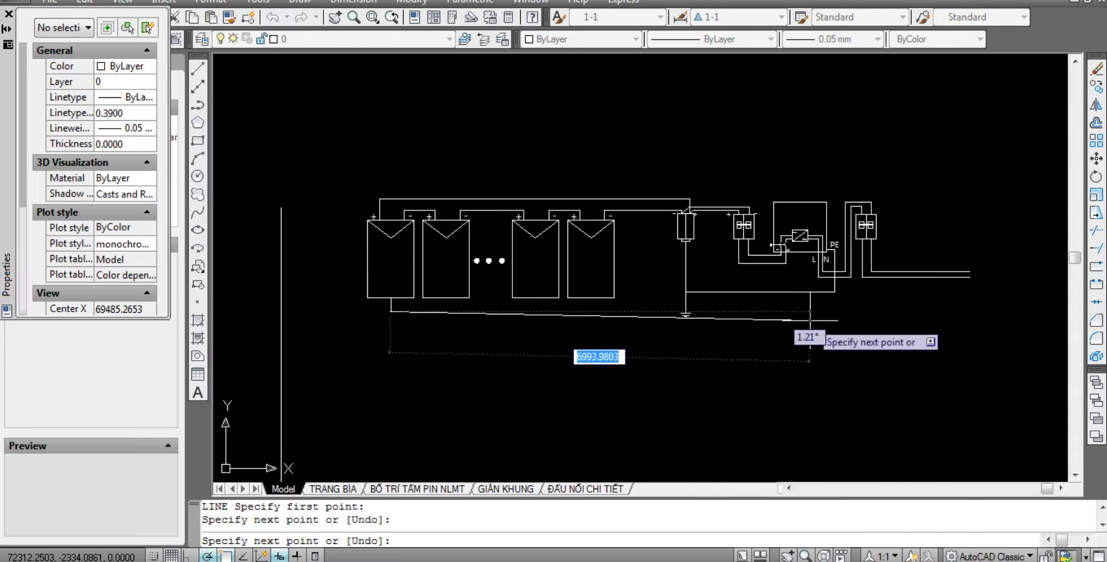
scroll(718, 310, up, 4)
scroll(700, 311, up, 3)
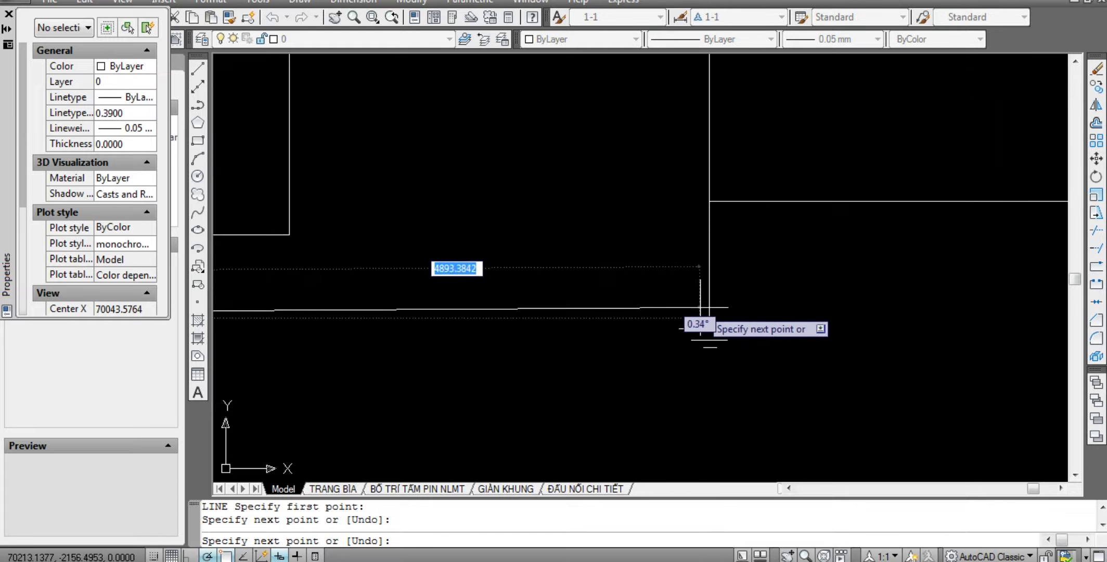
click(709, 316)
key(Escape)
scroll(1001, 87, down, 3)
key(Escape)
key(Escape)
scroll(1001, 86, down, 3)
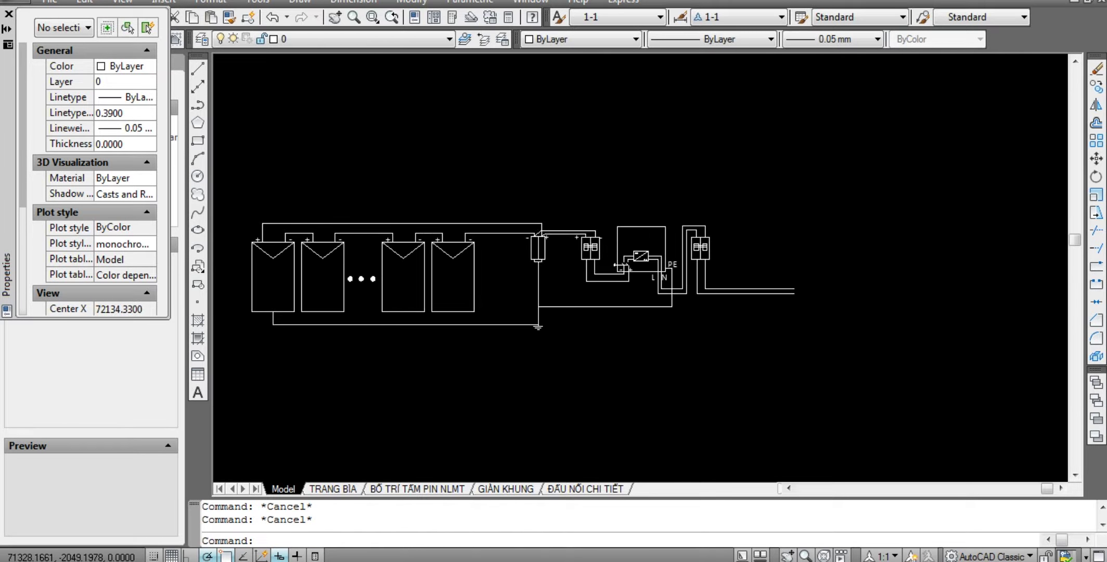
scroll(620, 322, up, 2)
scroll(709, 321, up, 3)
Drop the horizontal line between ground and N to ground level, joining the left bus.
click(724, 322)
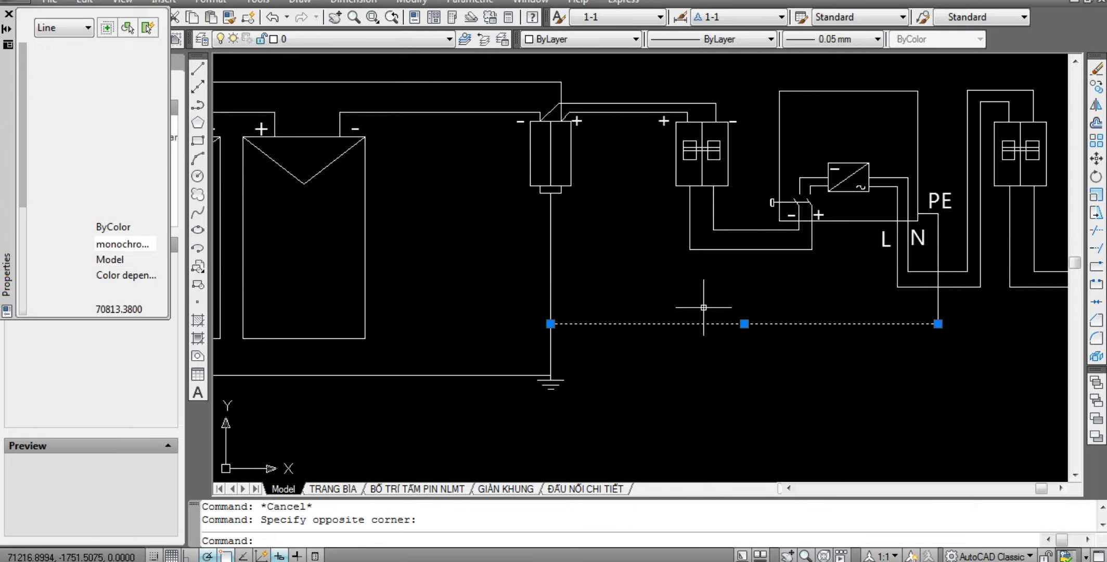
click(744, 323)
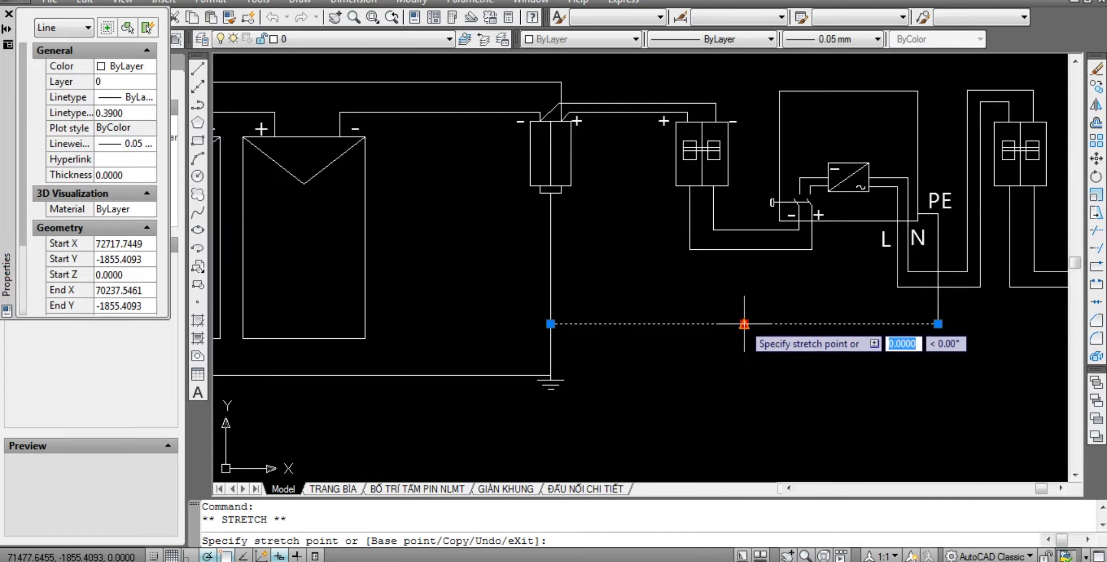
click(745, 375)
scroll(586, 390, up, 5)
scroll(487, 316, up, 5)
text(m)
key(Return)
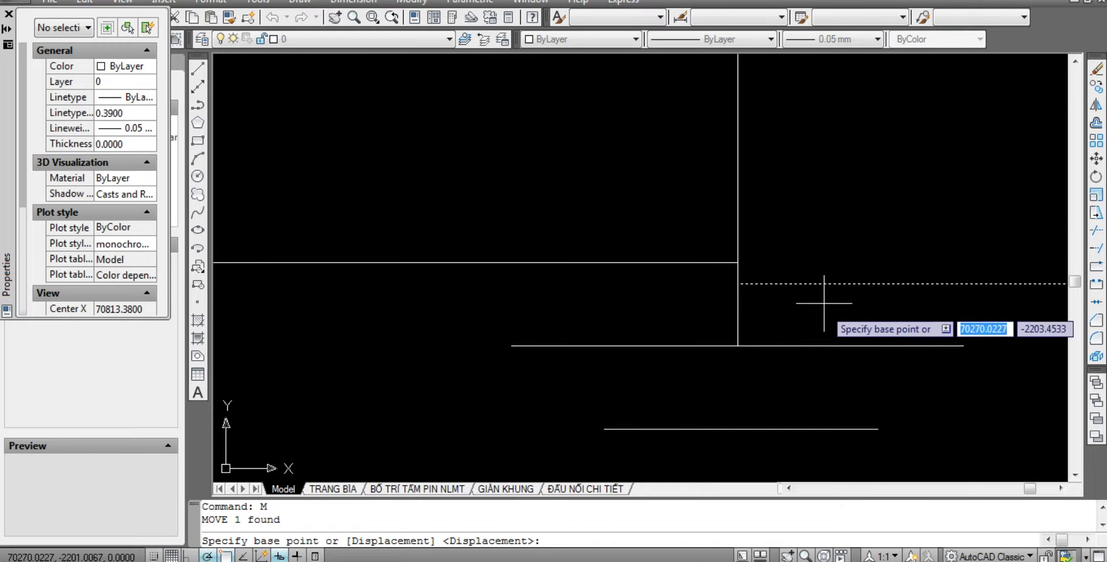
click(741, 283)
click(740, 264)
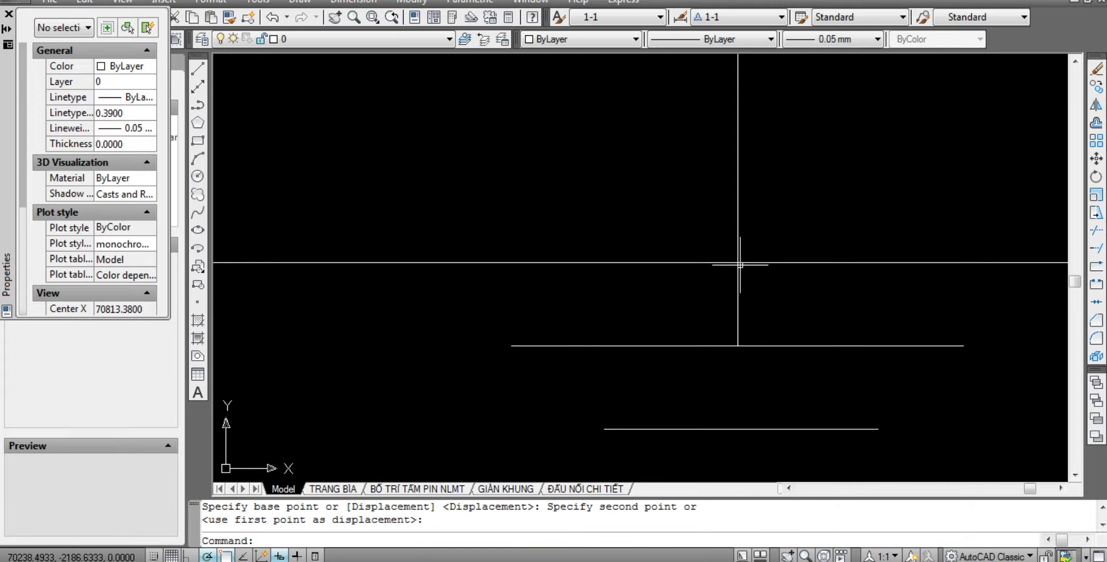
key(Escape)
scroll(740, 265, down, 5)
key(Escape)
Select the N line's end with a crossing window for stretching, then abandon the stretch.
click(784, 309)
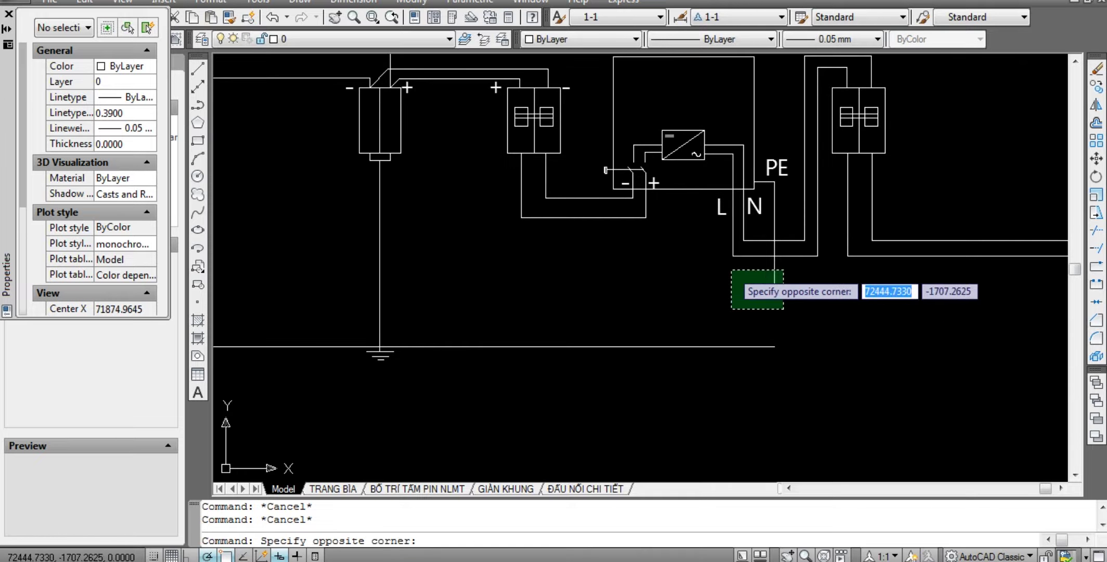
click(732, 270)
text(s)
key(Return)
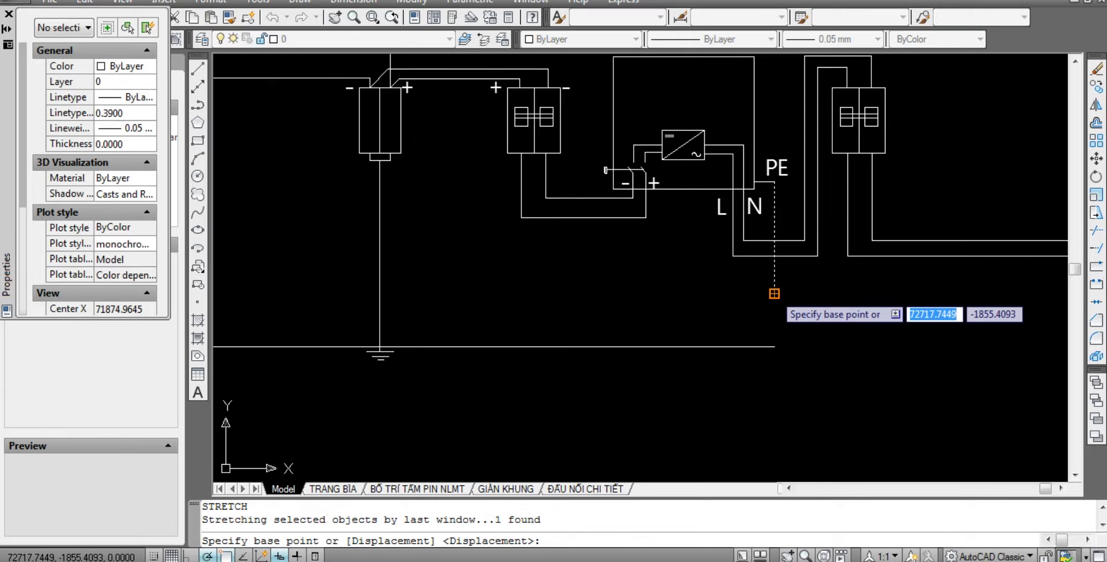
click(774, 294)
key(Escape)
key(Escape)
scroll(615, 388, down, 5)
scroll(585, 345, up, 6)
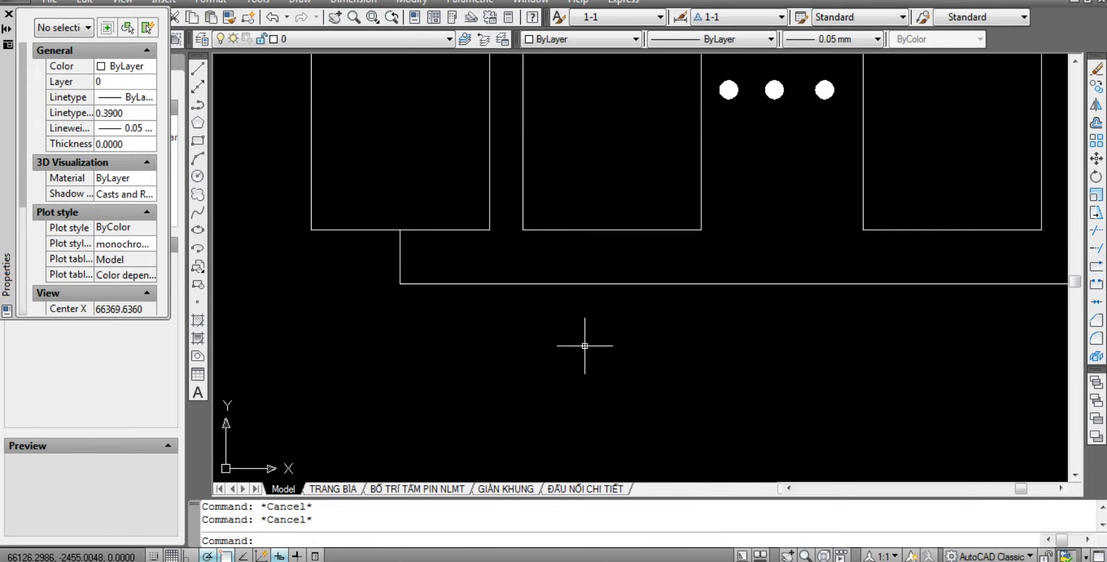
scroll(585, 345, down, 7)
scroll(549, 344, up, 5)
Draw short vertical wires from panels 2, 3 and 4 down onto the ground bus.
text(l)
key(Return)
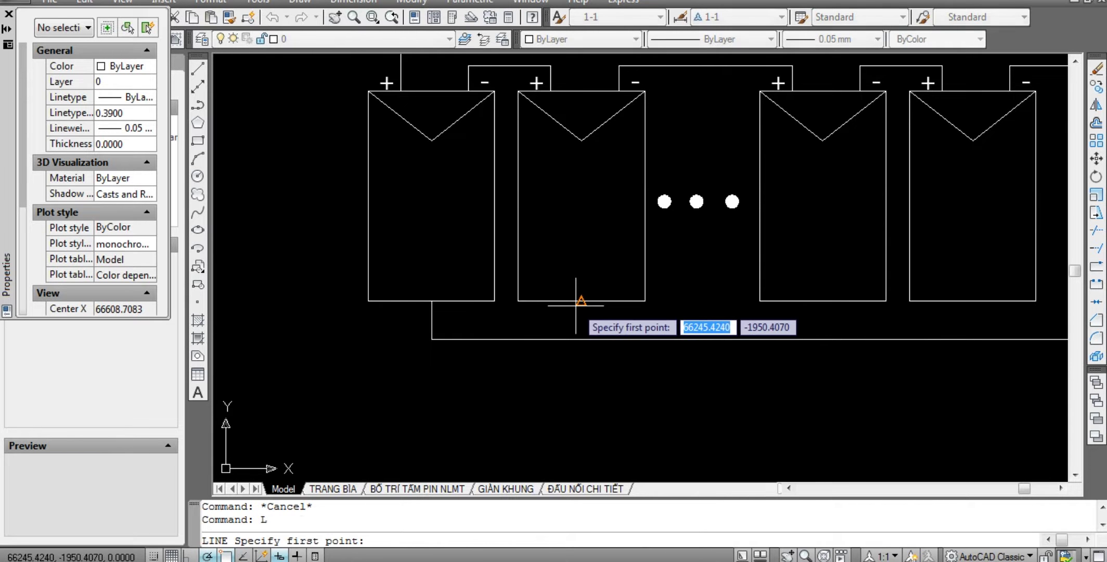
click(581, 300)
click(581, 339)
key(Return)
middle_drag(760, 358, 621, 364)
text(l)
key(Return)
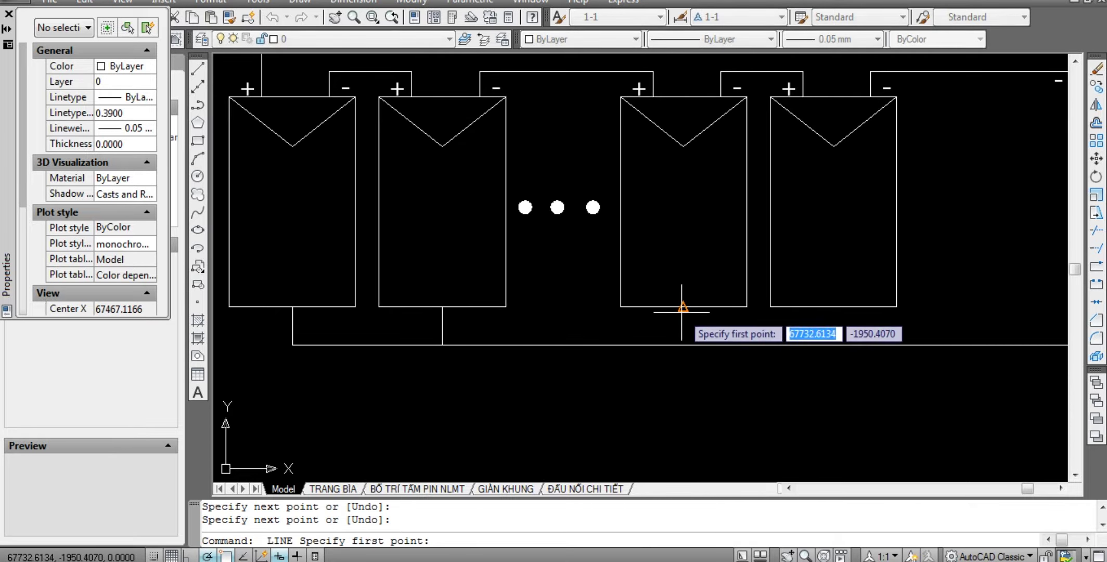
click(683, 307)
click(684, 345)
key(Return)
middle_drag(845, 368, 732, 369)
key(Return)
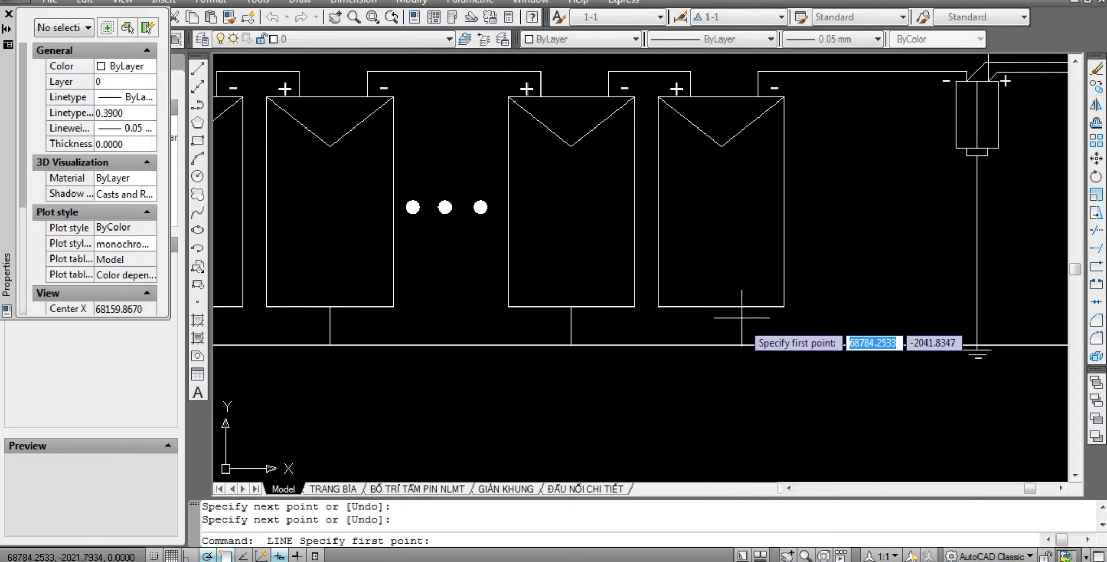
click(721, 307)
click(721, 345)
key(Escape)
scroll(721, 345, down, 5)
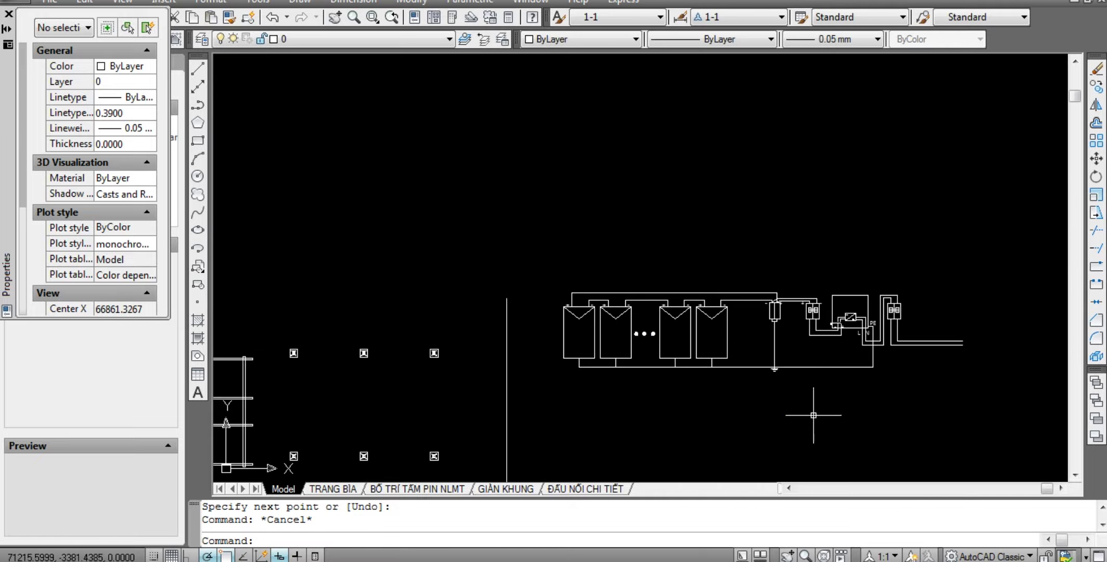
scroll(601, 376, up, 4)
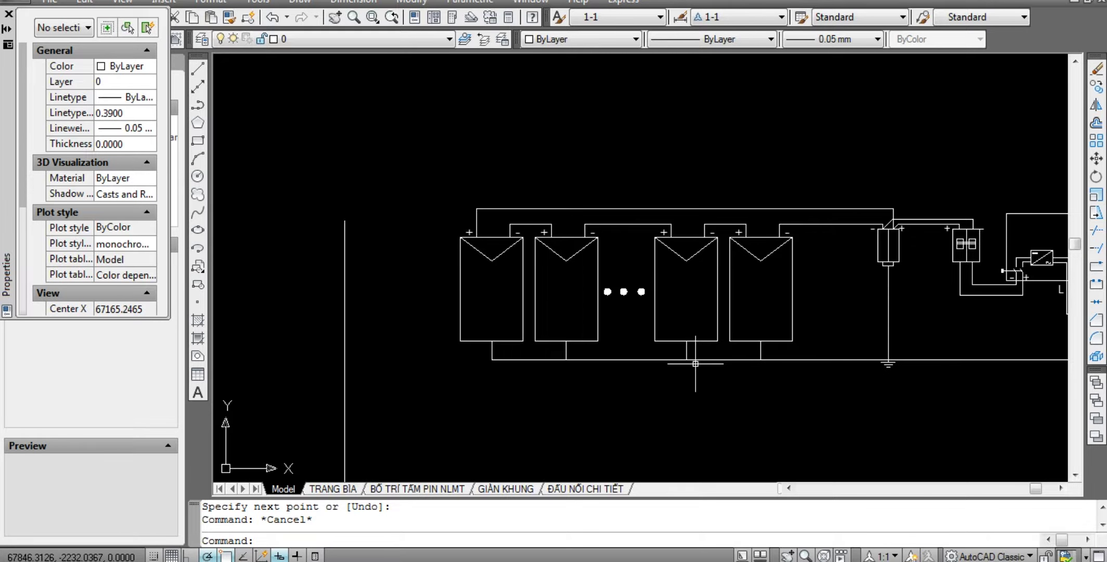
scroll(685, 376, up, 1)
scroll(656, 346, up, 2)
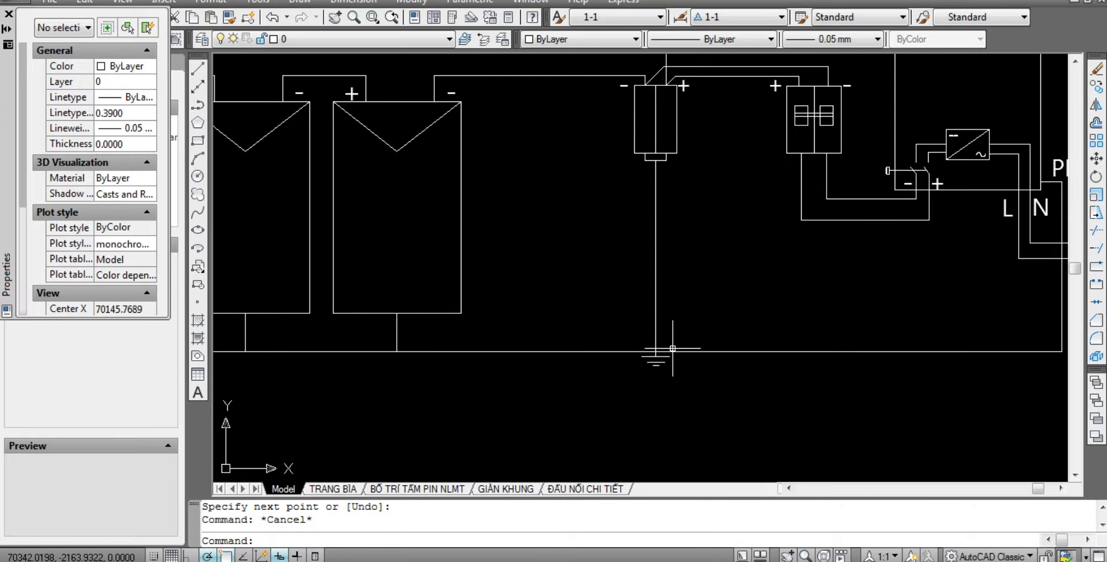
scroll(650, 368, up, 3)
scroll(666, 333, down, 1)
scroll(660, 336, down, 4)
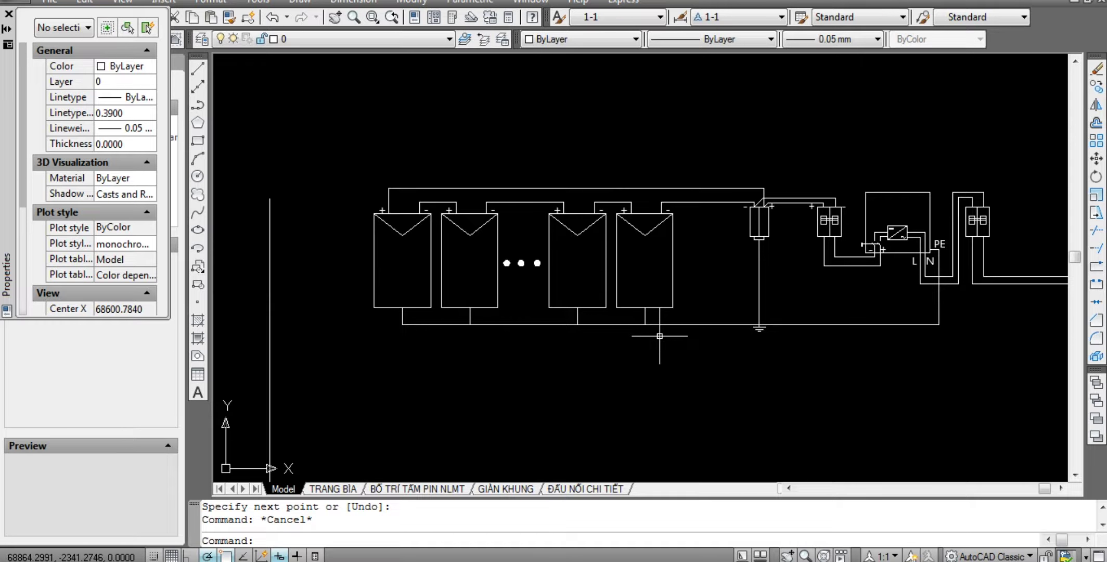
middle_drag(460, 409, 555, 415)
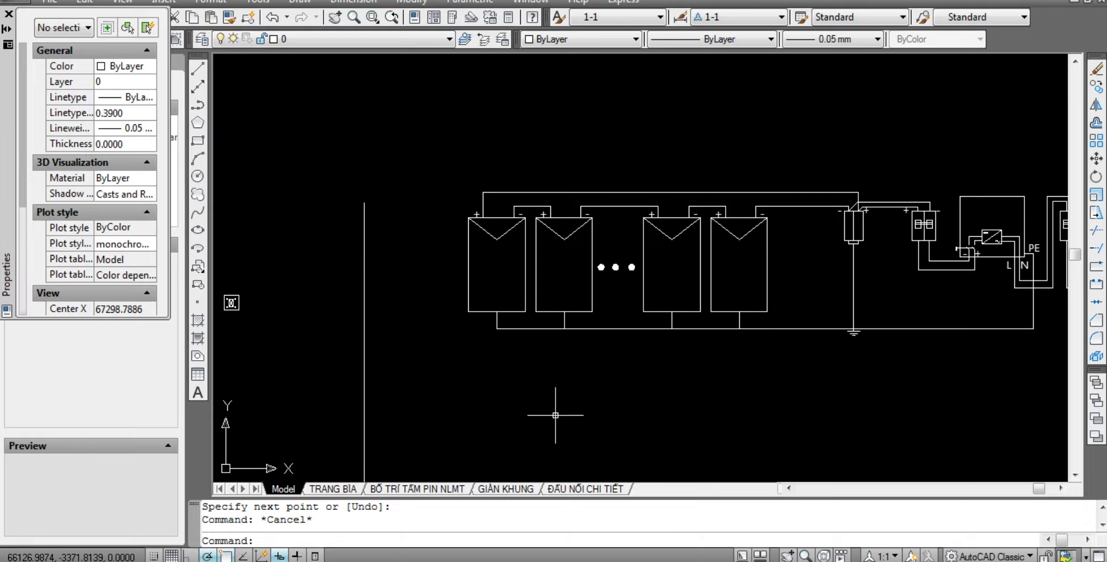
scroll(556, 414, up, 3)
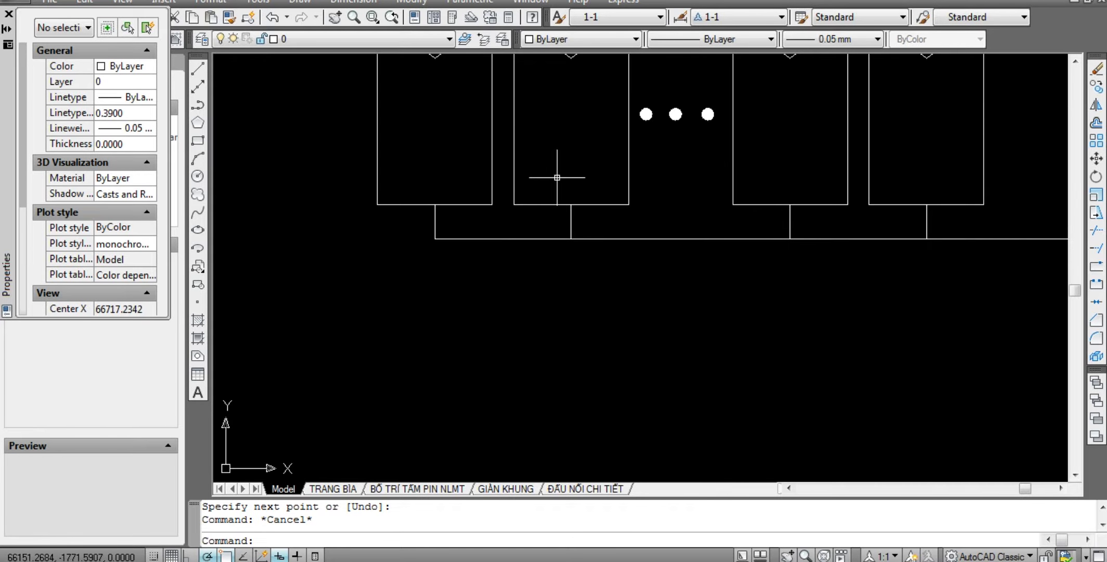
middle_drag(557, 178, 495, 337)
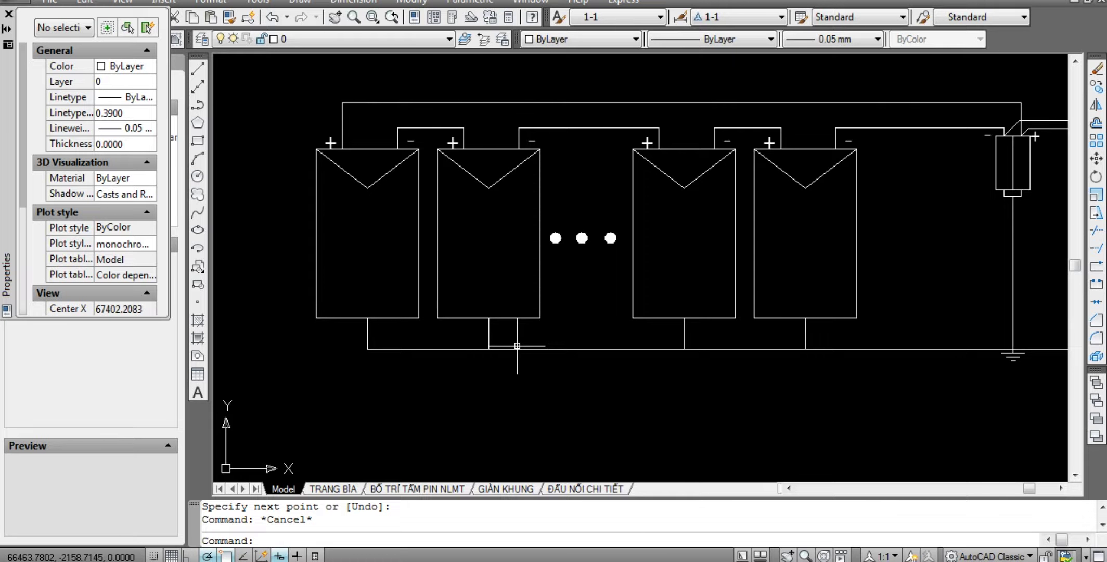
middle_drag(411, 307, 410, 336)
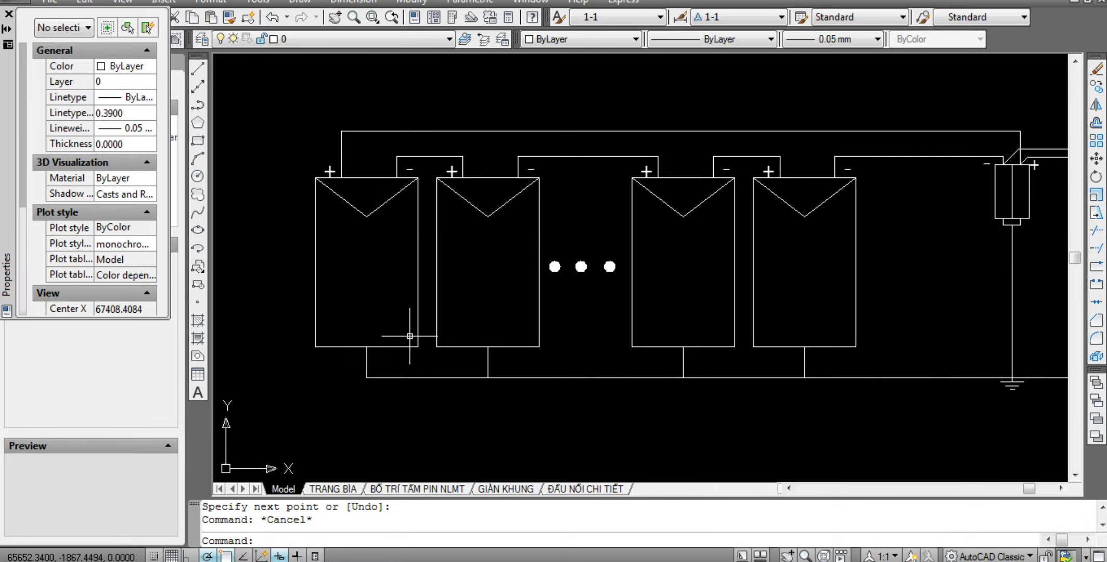
Cancel the stray line and pan the view to the inverter and its L/N labels.
key(Return)
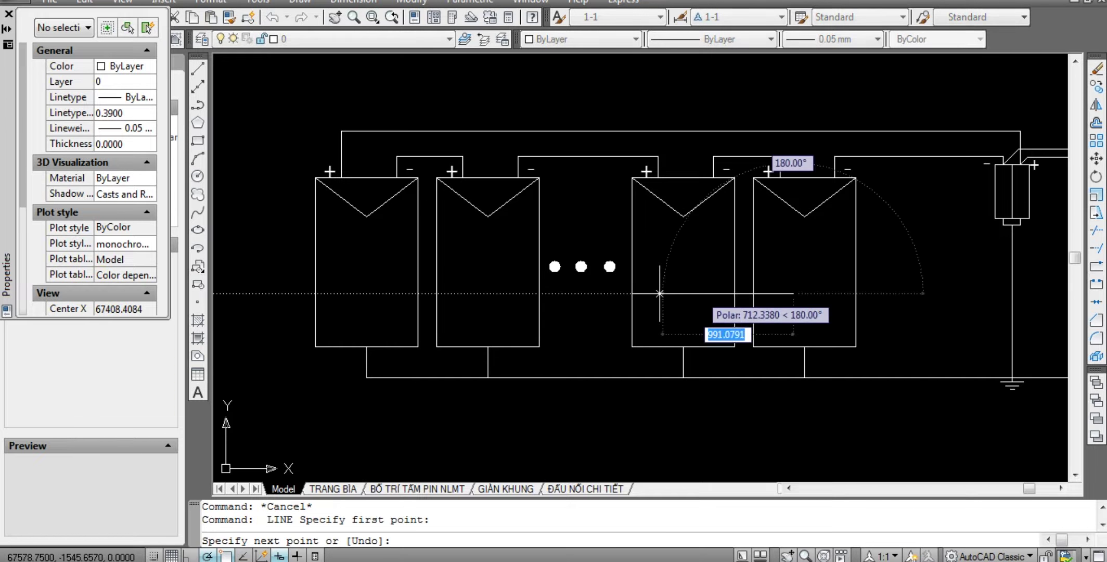
key(Escape)
key(Escape)
scroll(638, 302, down, 4)
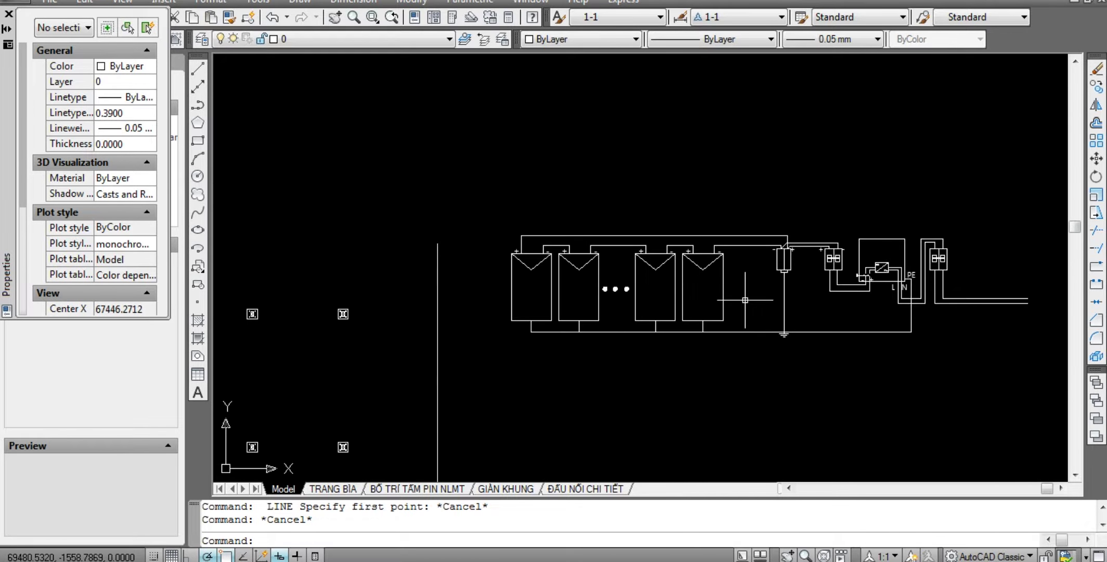
scroll(536, 293, up, 4)
middle_drag(828, 331, 541, 336)
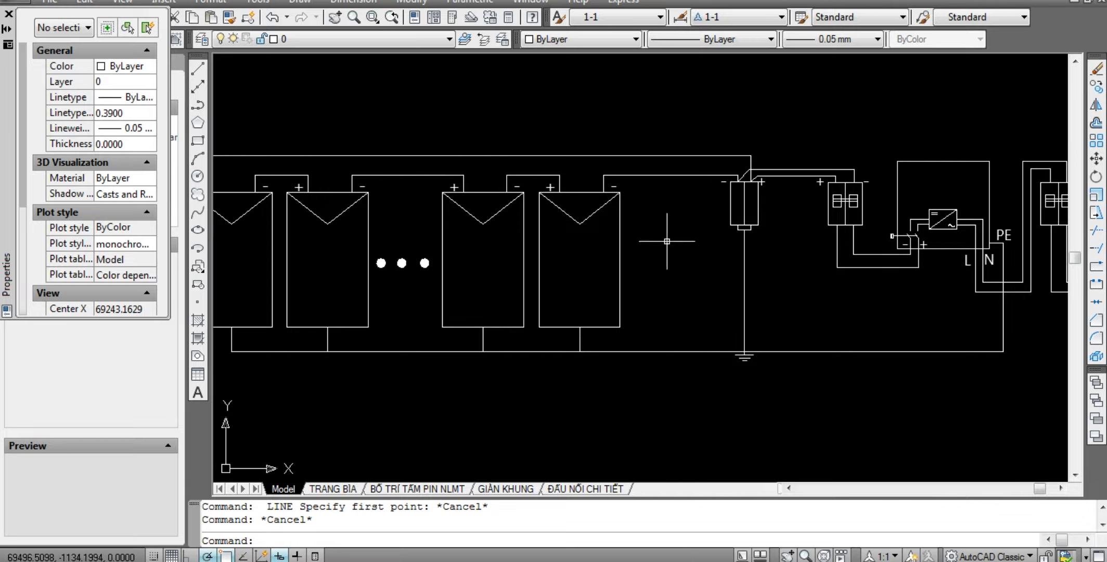
scroll(668, 241, down, 2)
scroll(731, 292, down, 1)
scroll(949, 274, up, 1)
scroll(833, 300, up, 5)
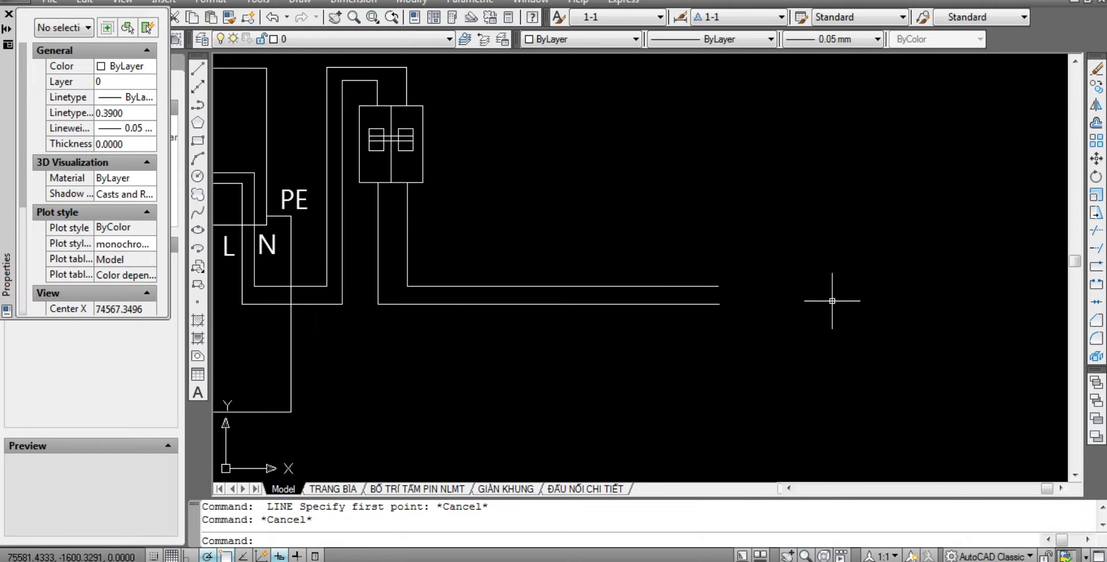
middle_drag(296, 272, 408, 271)
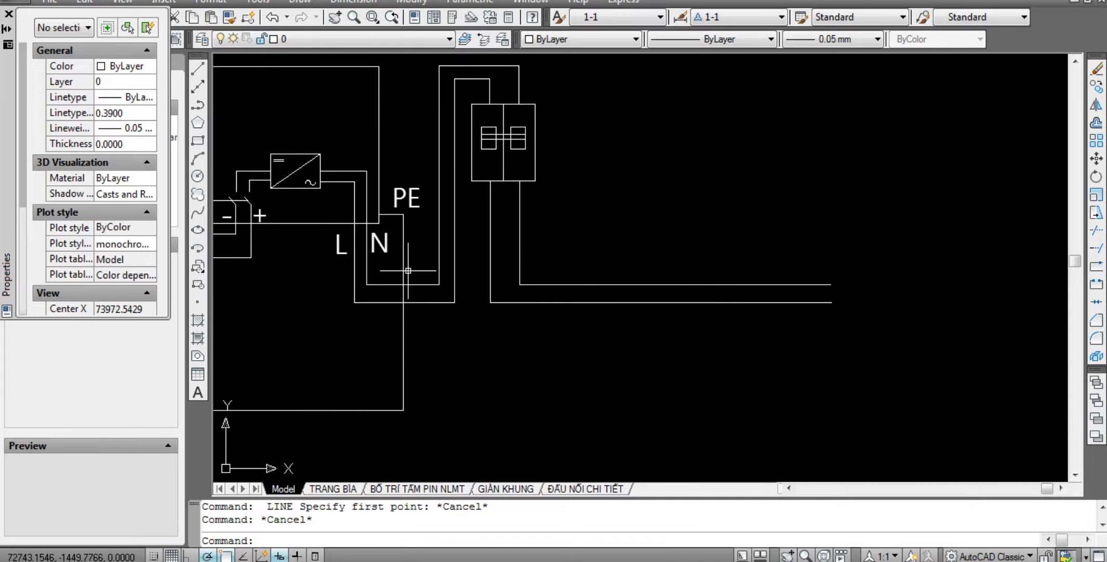
Copy the L label and paste it at the right-hand ends of the AC output wires.
click(341, 243)
middle_drag(584, 453, 509, 455)
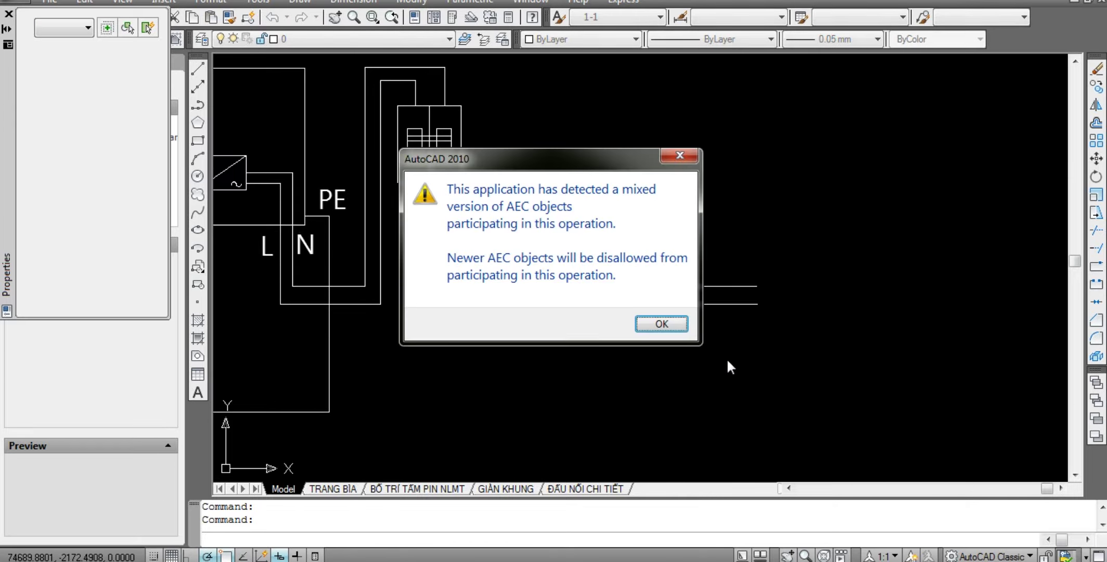
click(671, 324)
key(Escape)
key(Escape)
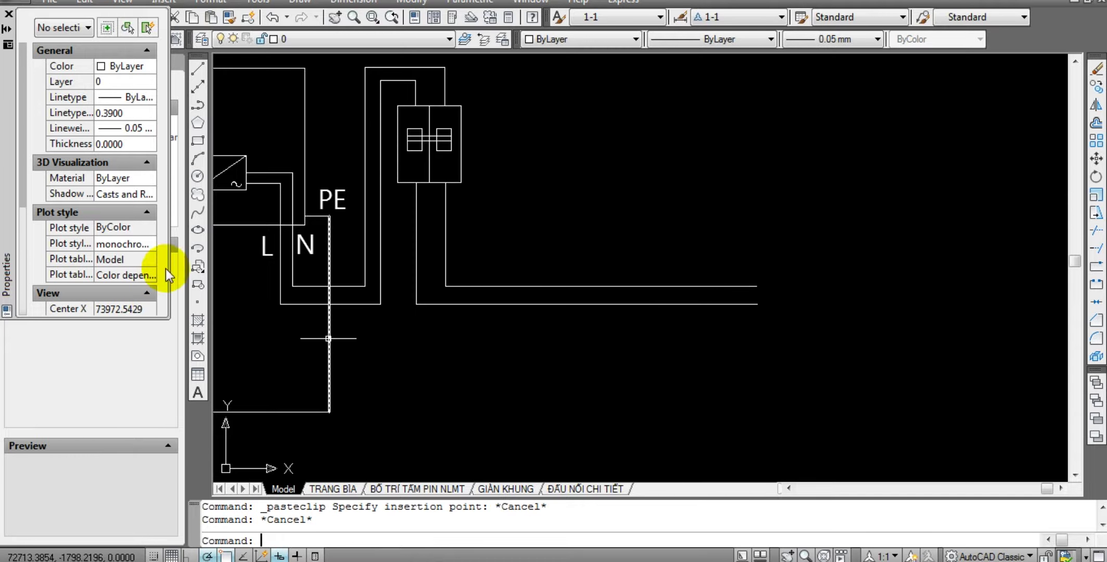
click(266, 245)
key(ctrl+c)
key(ctrl+v)
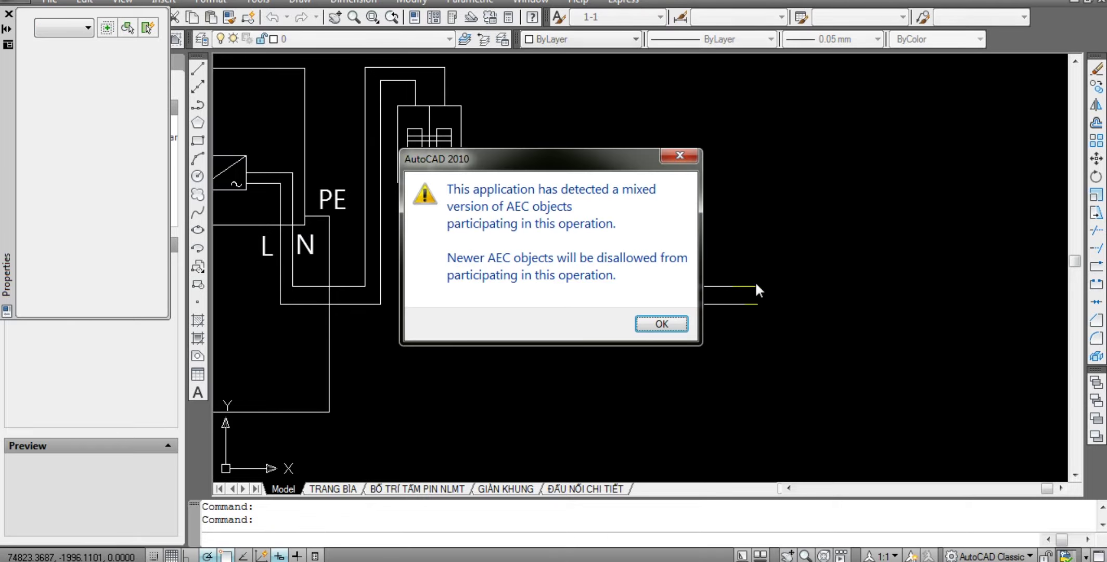
click(669, 324)
click(747, 270)
key(Escape)
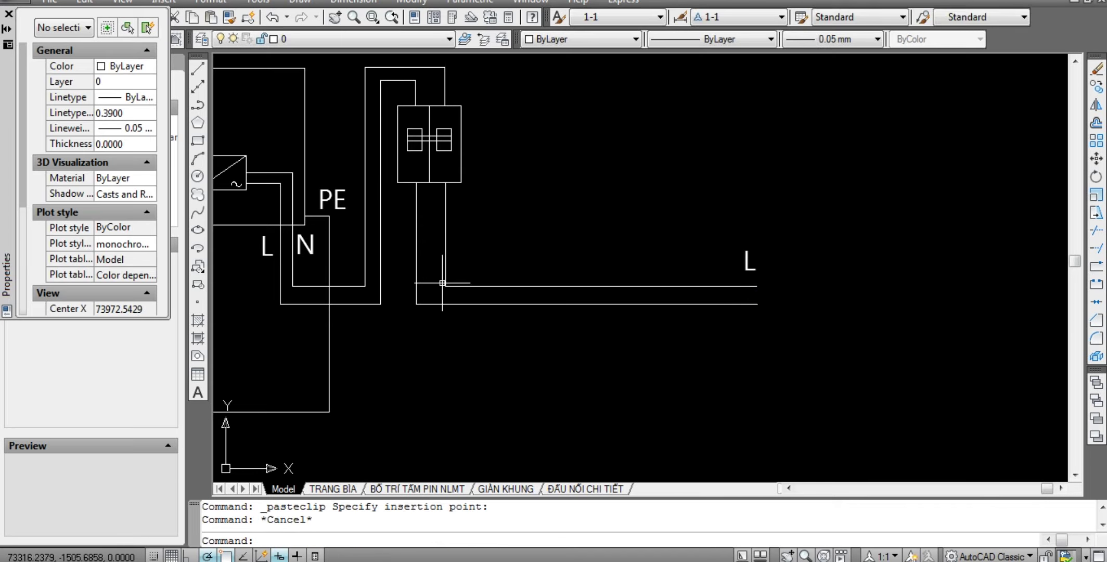
Try moving the N label and the new L label together, then cancel.
click(304, 244)
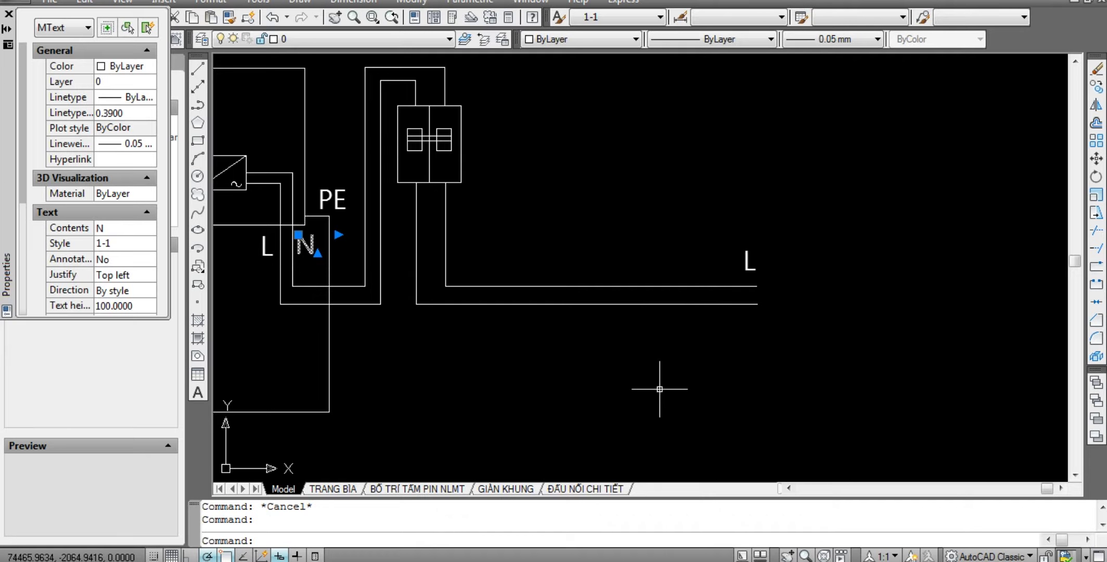
scroll(338, 326, up, 2)
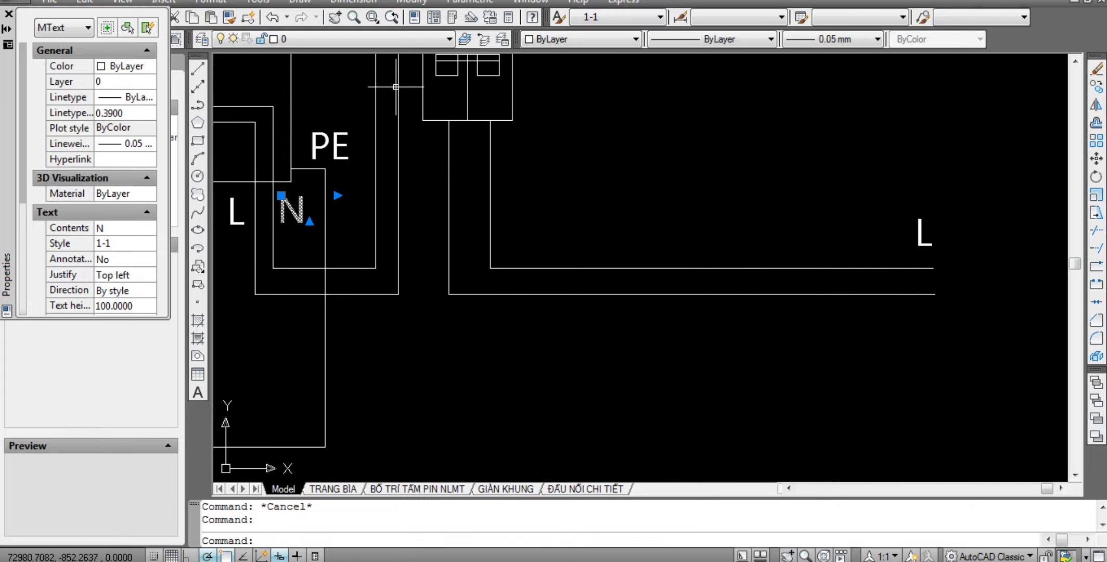
scroll(488, 287, down, 2)
scroll(781, 253, up, 3)
drag(816, 260, 655, 217)
scroll(658, 234, down, 2)
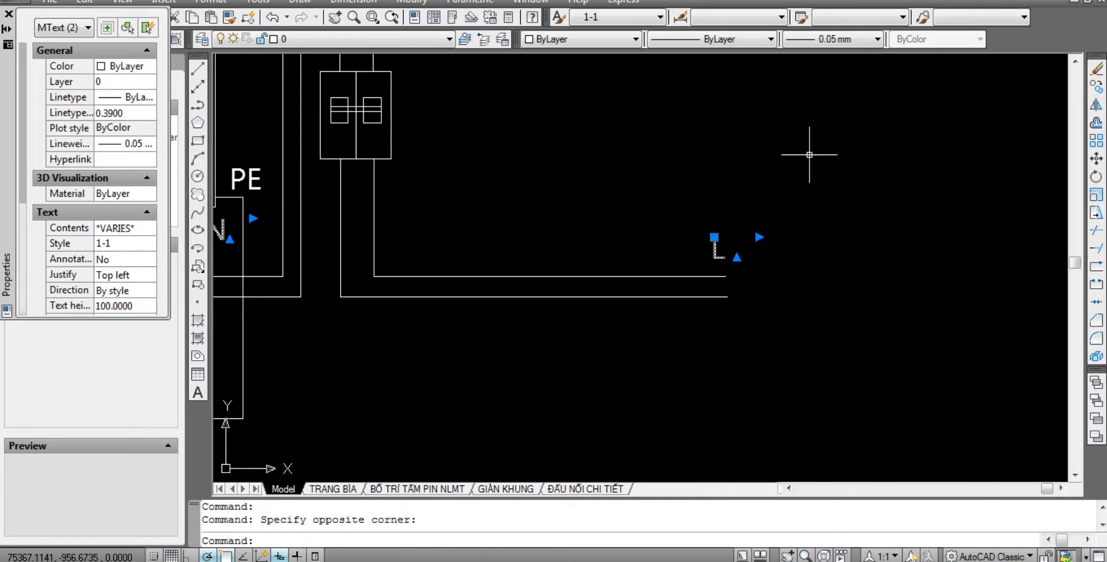
text(m)
key(Return)
click(808, 152)
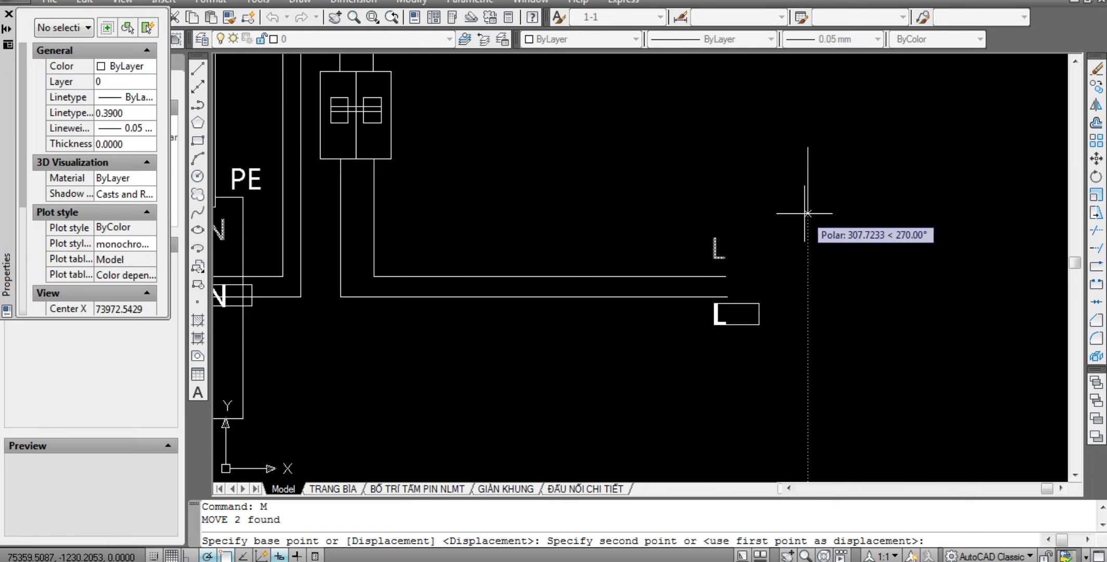
key(Escape)
key(Escape)
Move the right-hand L label to just below the lower output wire.
click(724, 258)
click(695, 237)
text(m)
key(Return)
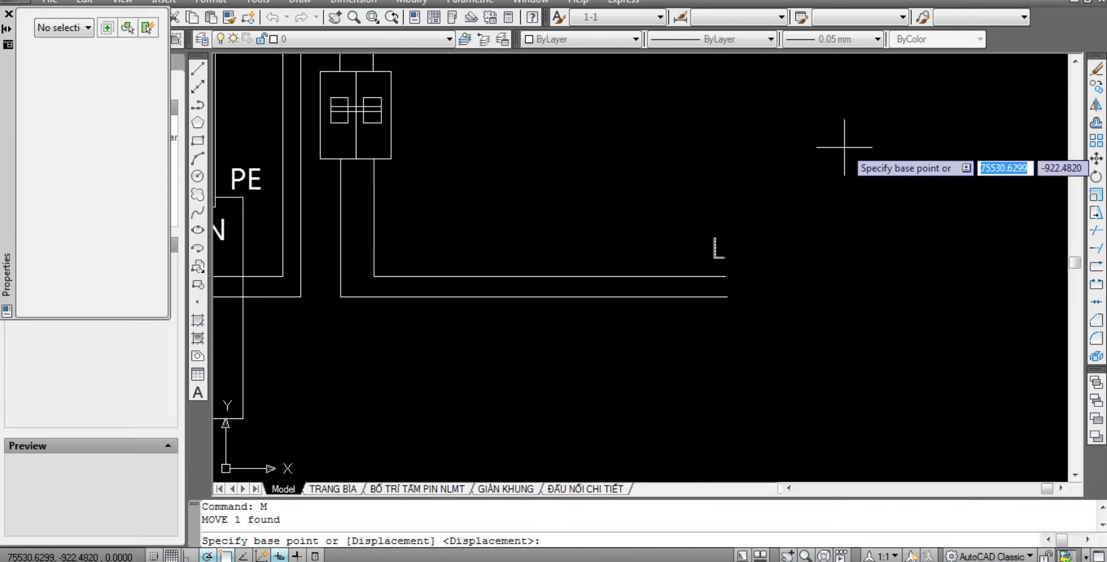
click(845, 147)
key(Escape)
key(Escape)
scroll(499, 302, down, 2)
scroll(542, 327, down, 2)
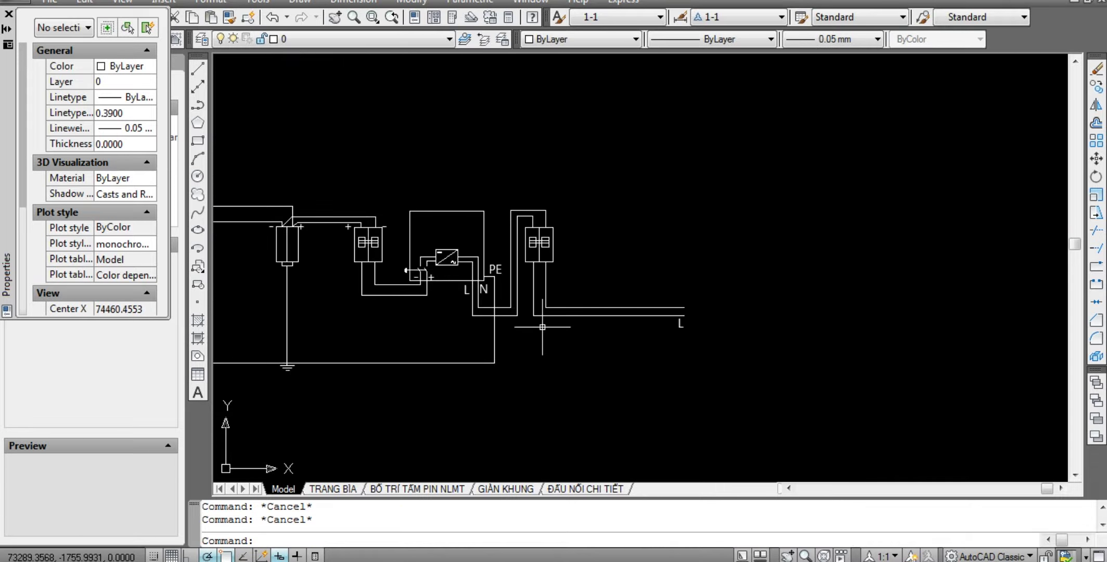
scroll(364, 251, up, 3)
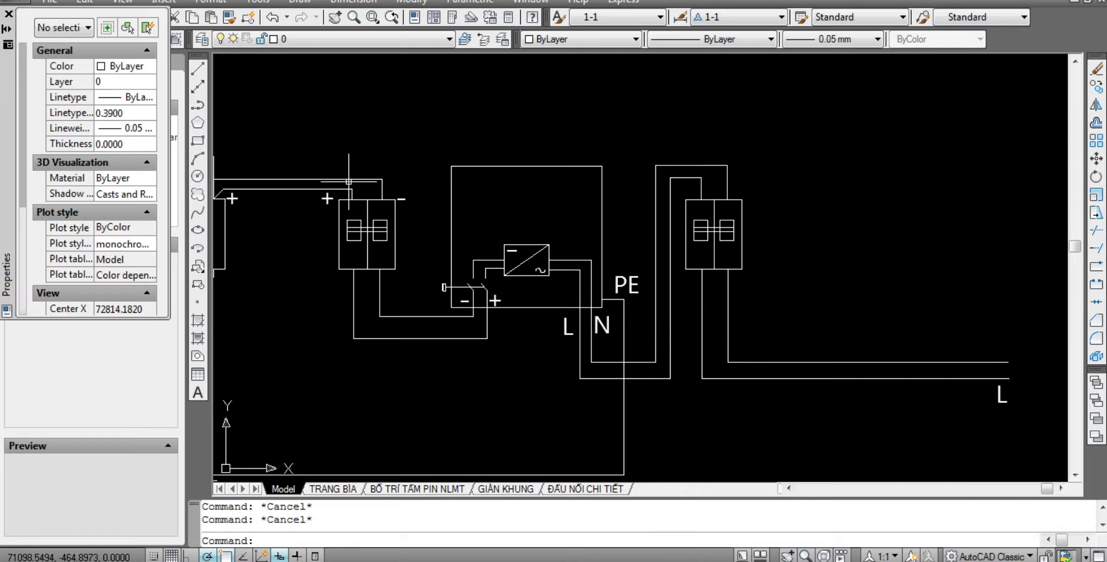
scroll(317, 190, up, 4)
scroll(465, 257, up, 2)
scroll(465, 257, down, 4)
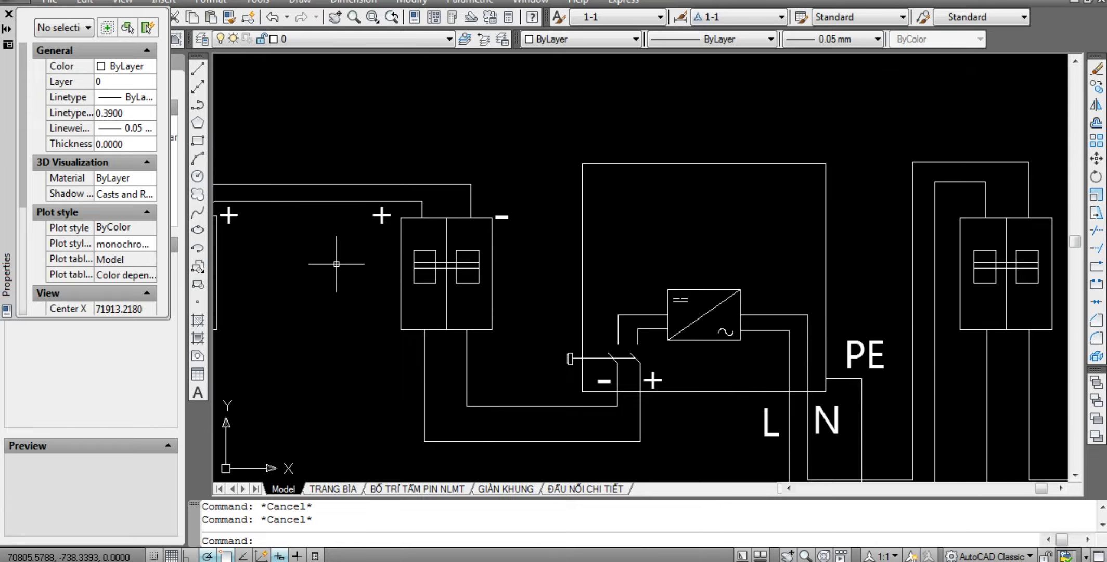
middle_drag(383, 247, 503, 268)
scroll(323, 212, up, 3)
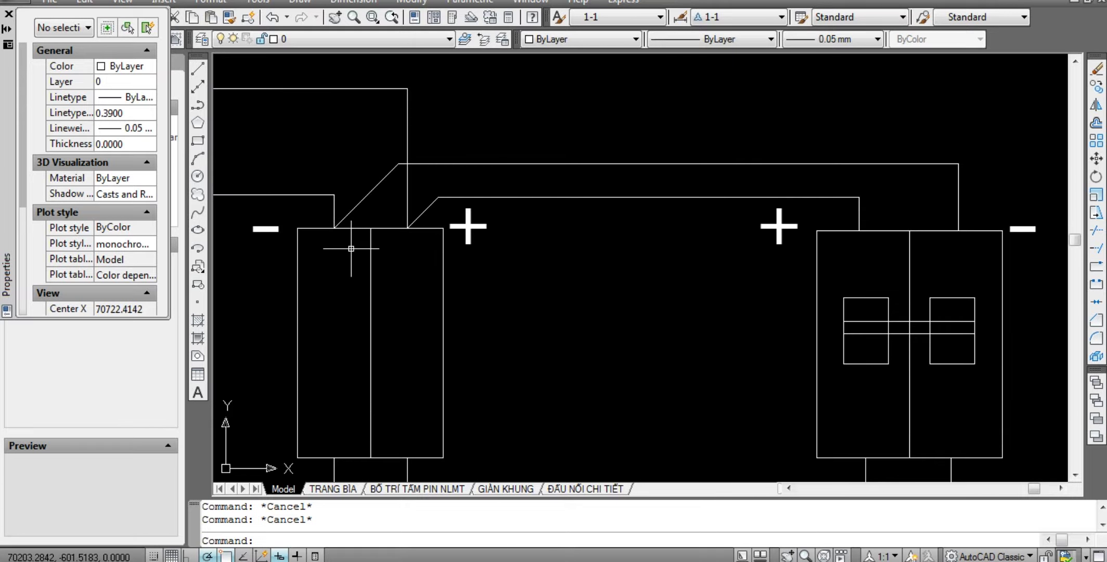
scroll(379, 282, down, 2)
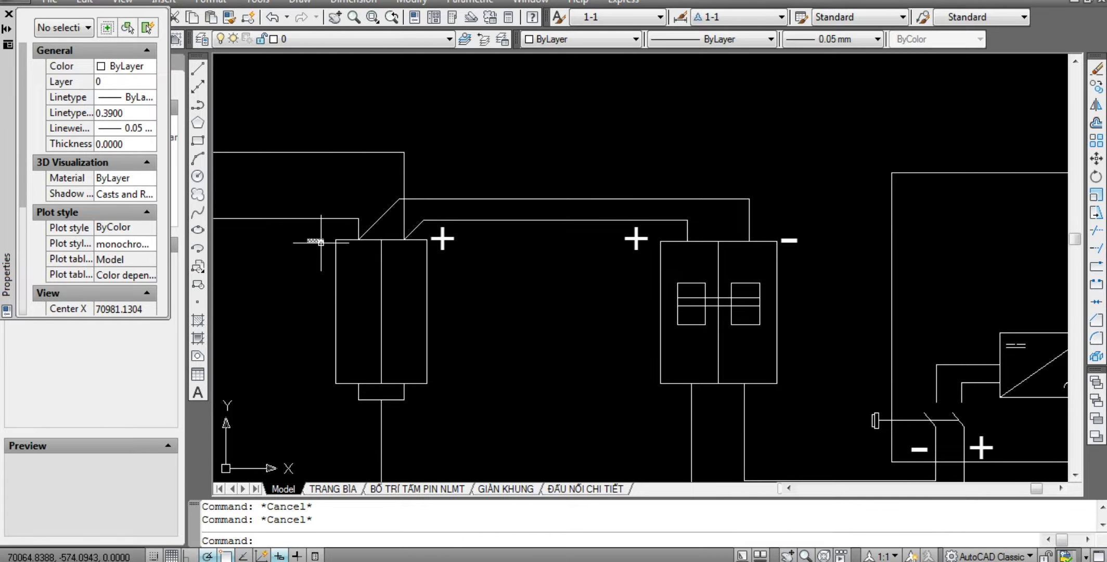
middle_drag(339, 264, 492, 219)
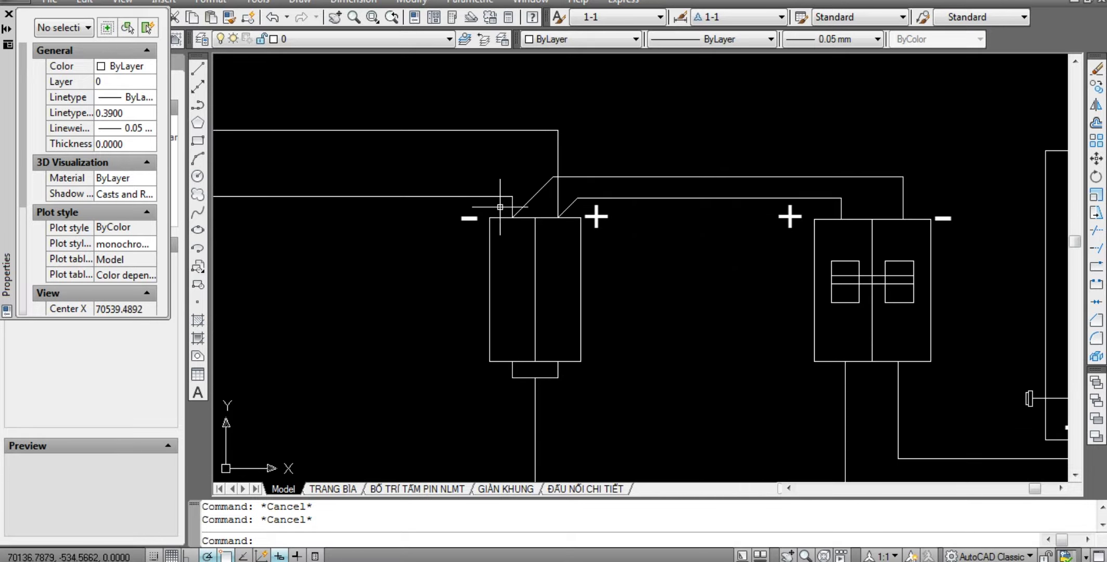
middle_drag(664, 228, 520, 267)
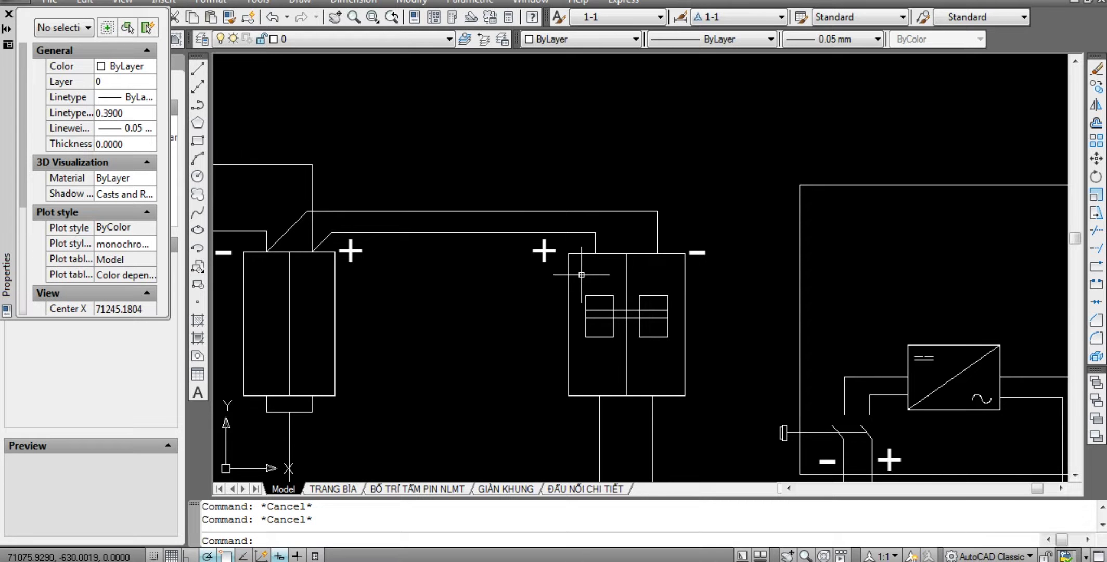
scroll(540, 250, down, 3)
middle_drag(645, 260, 576, 264)
scroll(541, 292, up, 2)
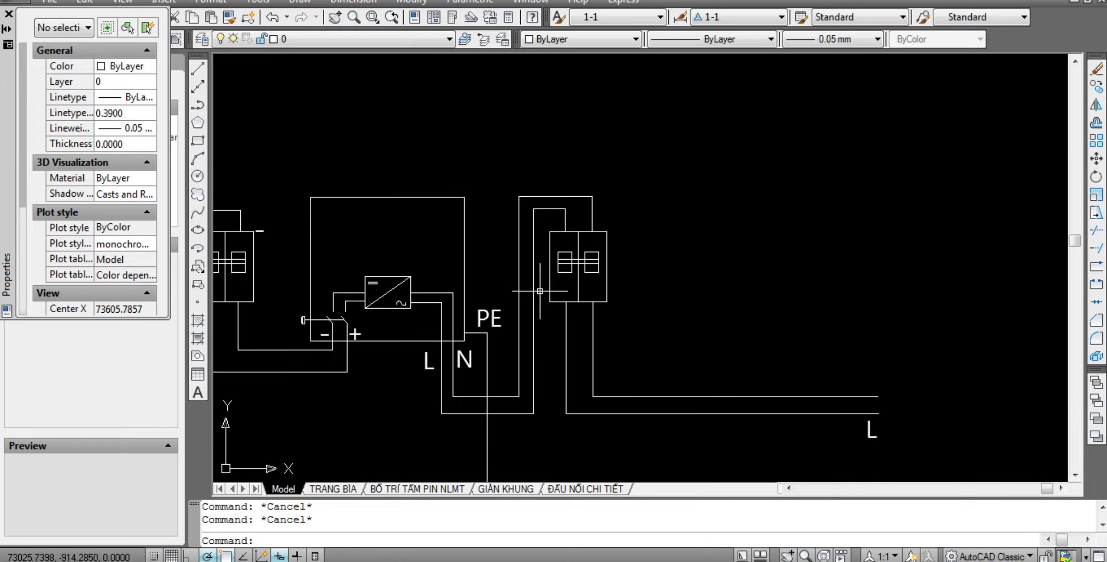
scroll(549, 281, down, 1)
scroll(545, 284, up, 3)
scroll(542, 306, up, 1)
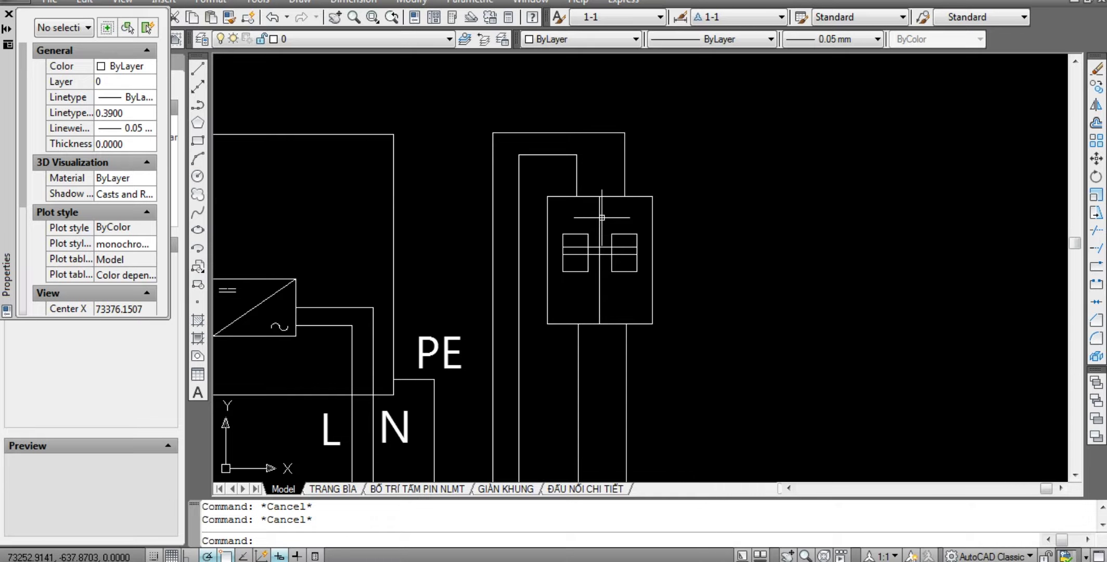
scroll(603, 217, down, 2)
middle_drag(555, 334, 589, 331)
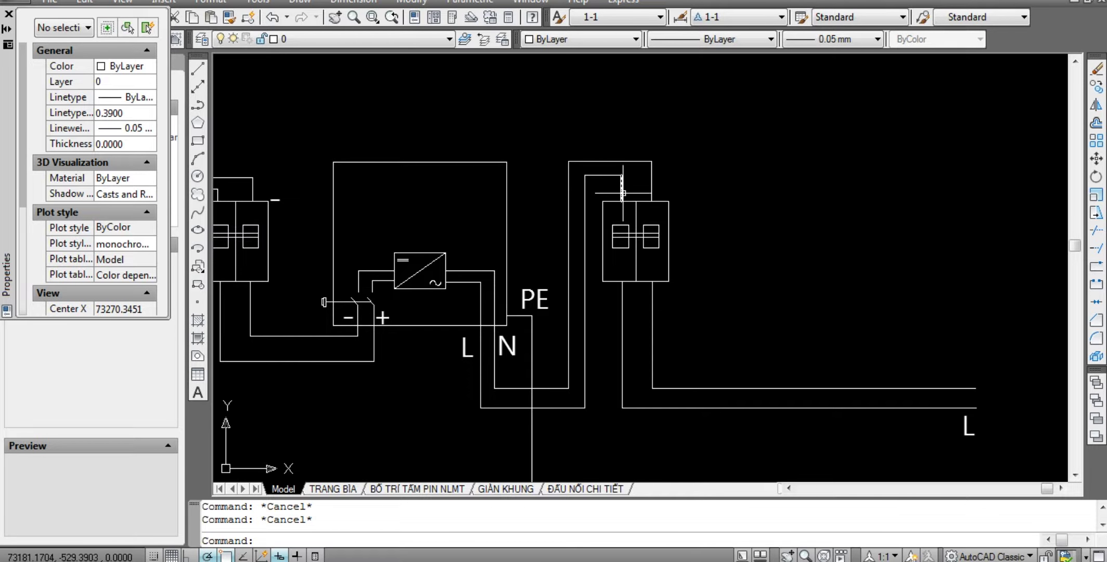
Copy the N label and paste it near the AC output wire ends.
middle_drag(690, 207, 536, 131)
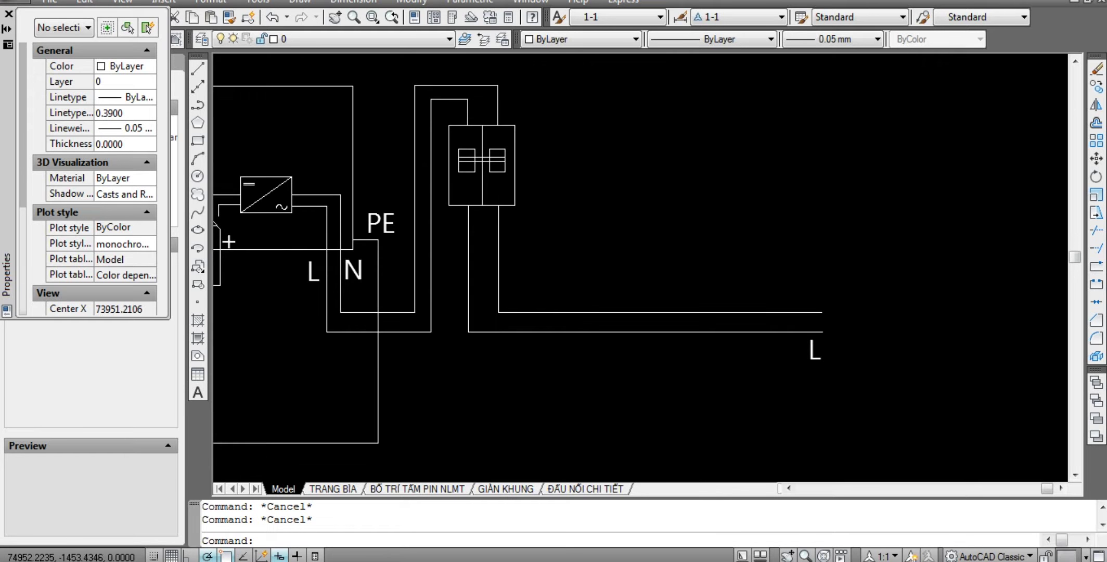
click(361, 267)
middle_drag(753, 238, 675, 254)
key(Escape)
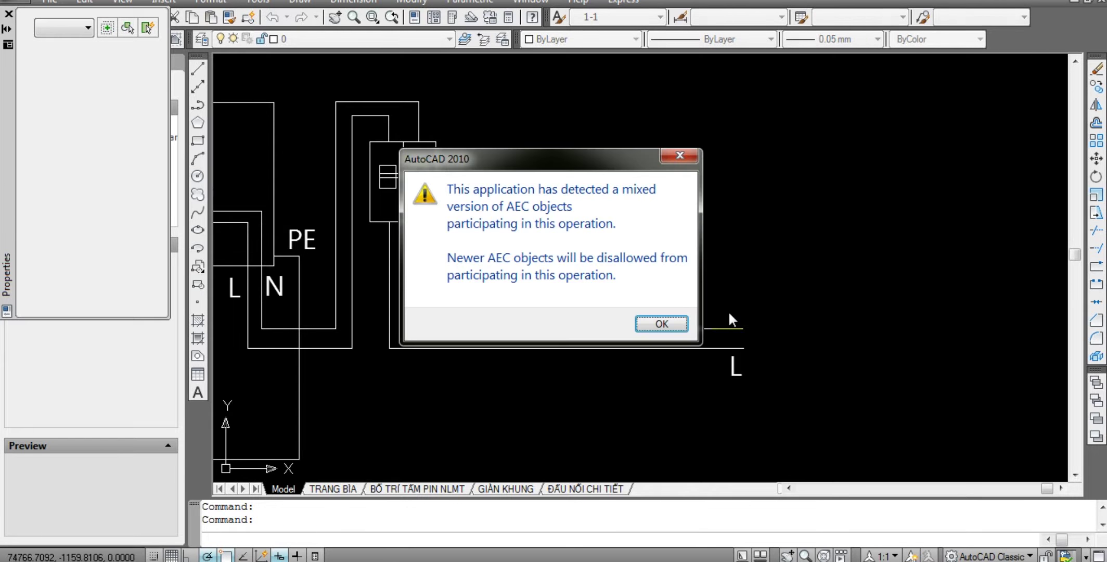
click(662, 324)
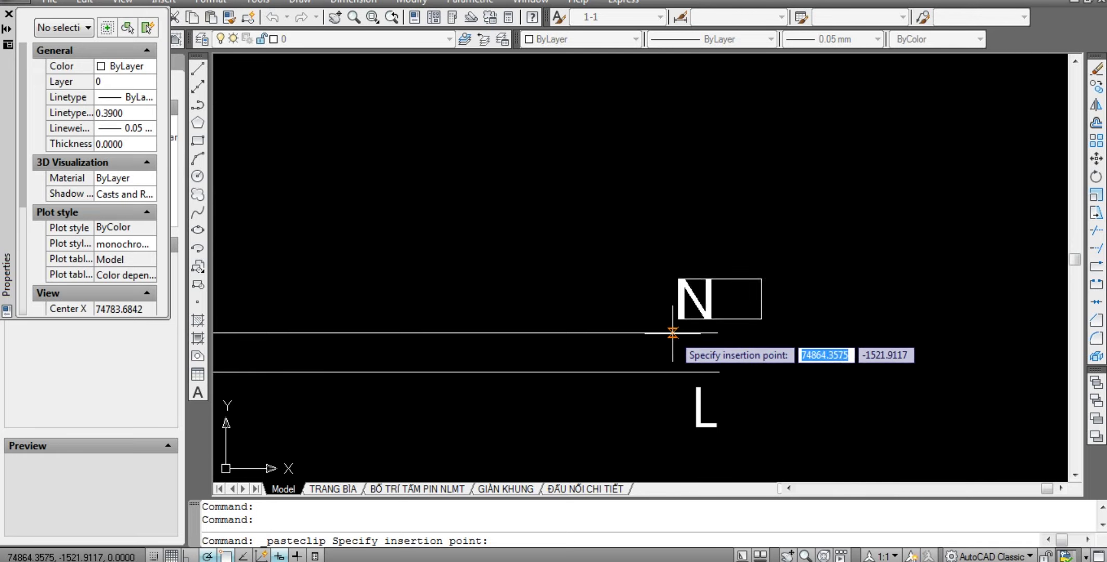
key(Escape)
key(Escape)
Pan and zoom to bring the solar panels and N/L output wires into view.
scroll(719, 290, down, 3)
scroll(605, 177, up, 1)
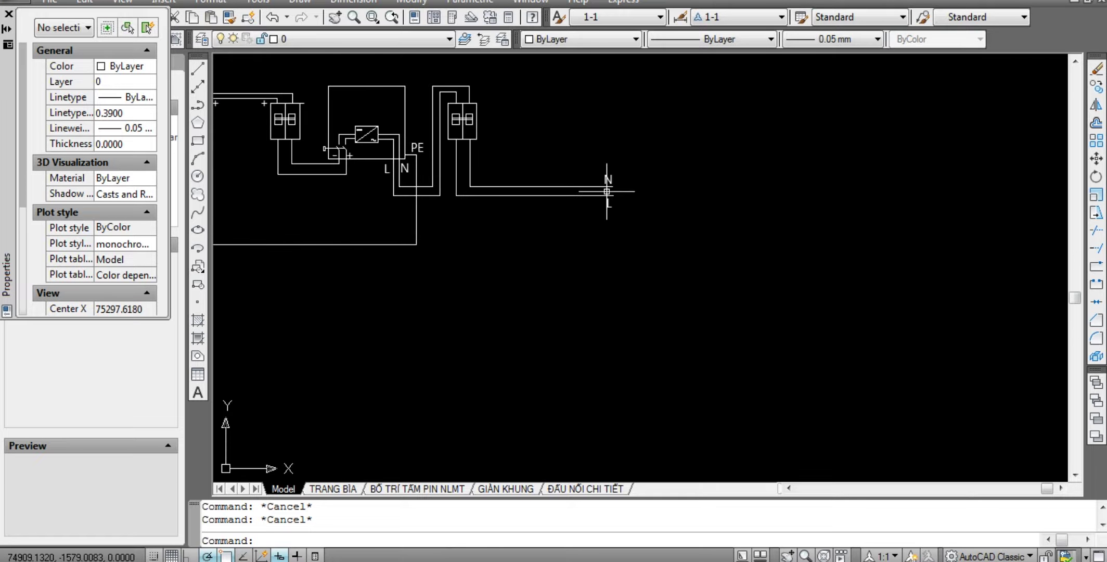
middle_drag(605, 178, 905, 103)
scroll(358, 151, up, 2)
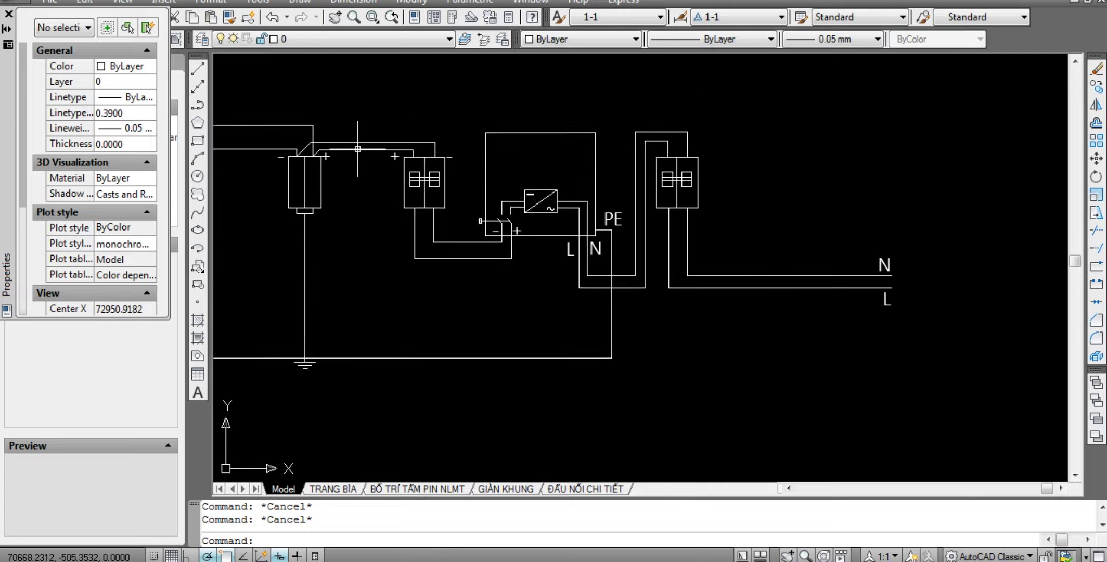
scroll(358, 151, up, 1)
middle_drag(851, 290, 567, 297)
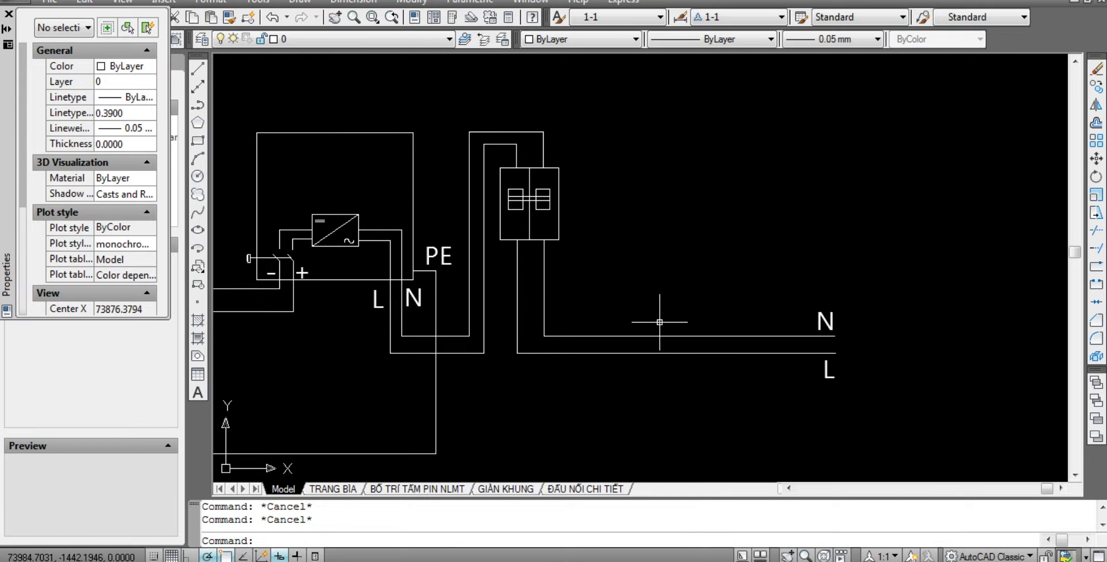
scroll(660, 322, down, 5)
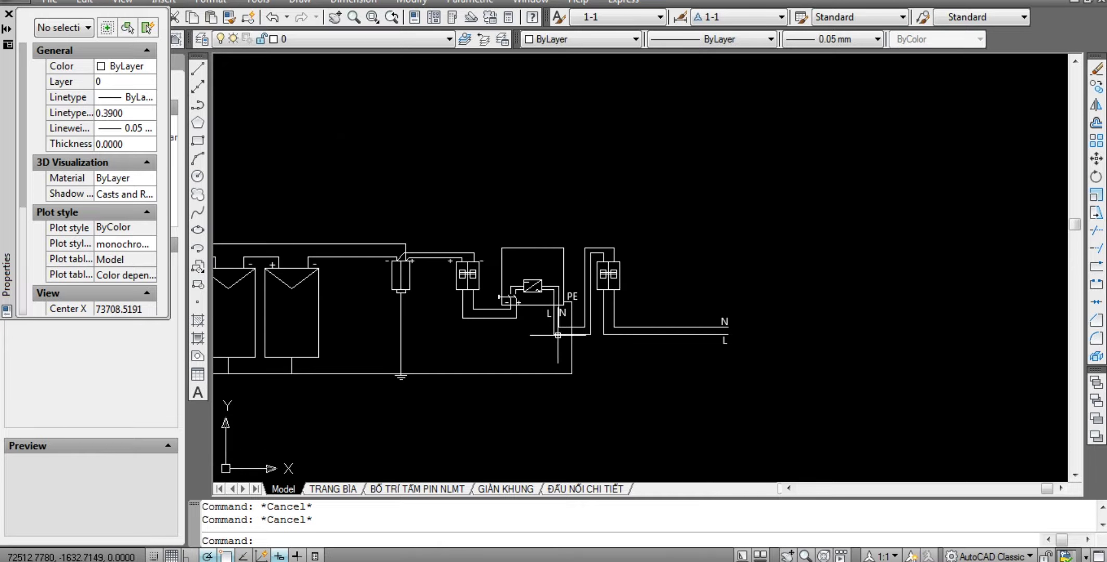
scroll(556, 331, up, 1)
scroll(582, 324, up, 3)
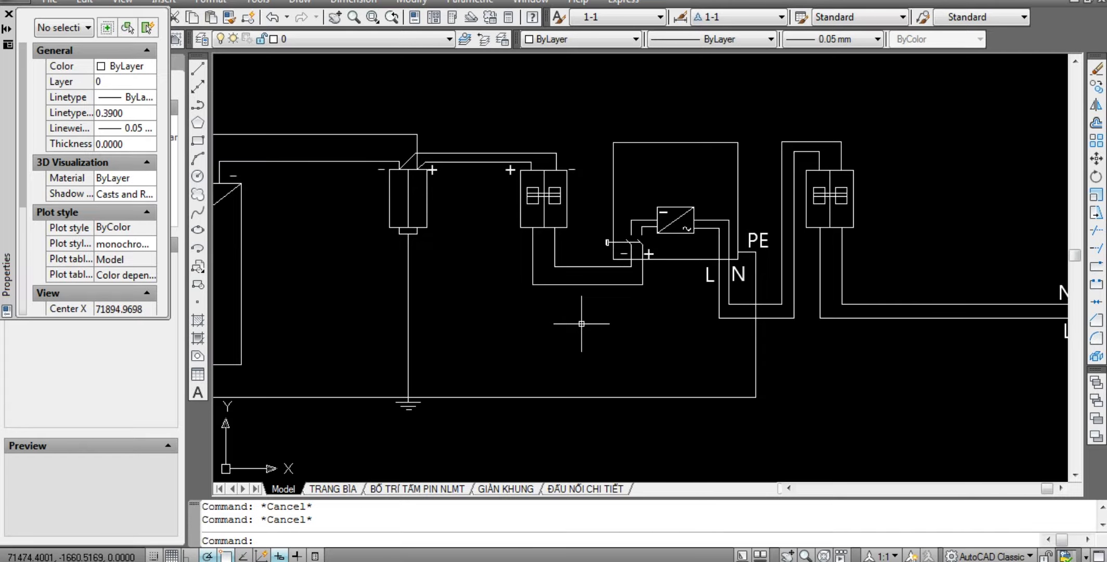
scroll(582, 323, down, 2)
middle_drag(518, 293, 615, 278)
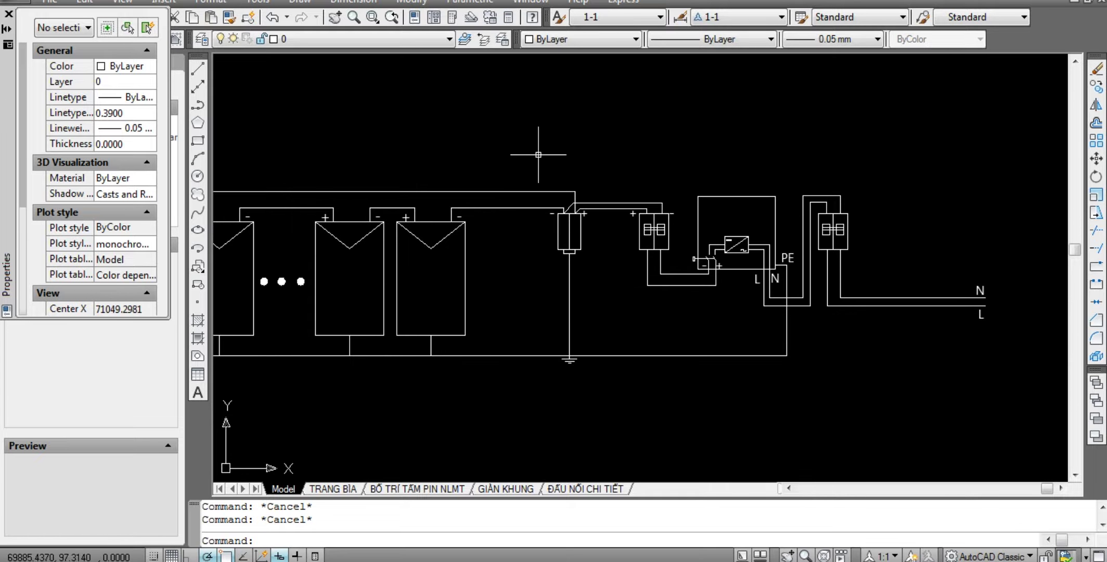
text(REC)
Start a trial rectangle, then select and delete it.
key(Return)
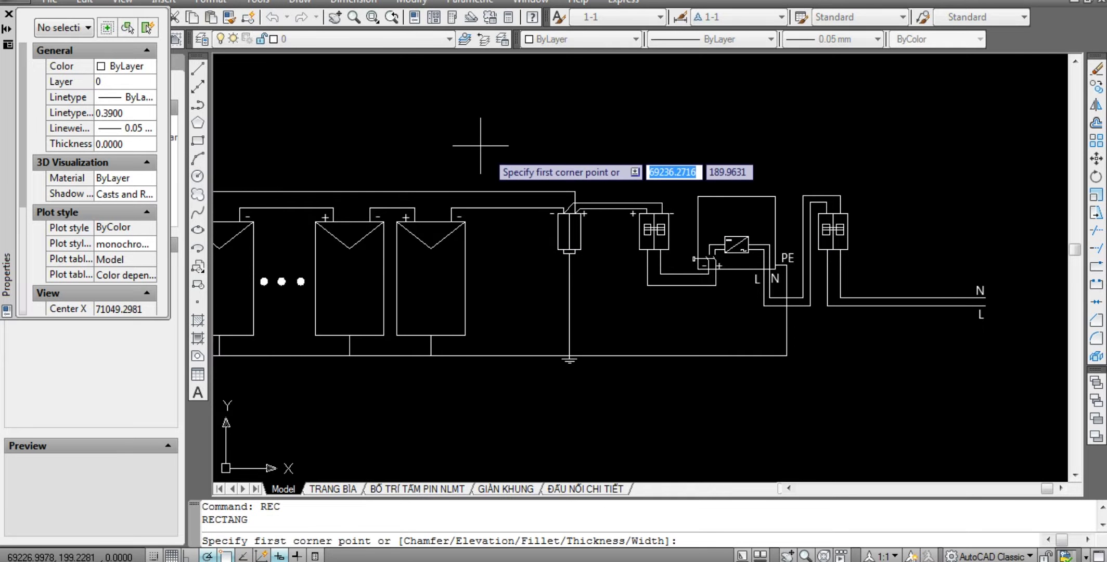
click(505, 154)
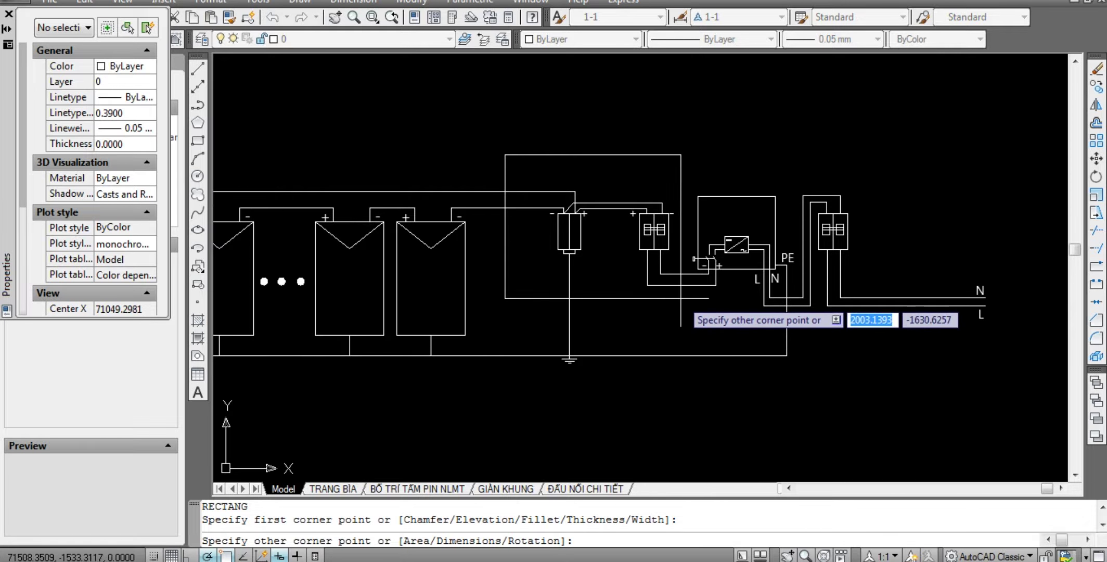
key(Escape)
scroll(713, 350, down, 2)
scroll(763, 370, up, 3)
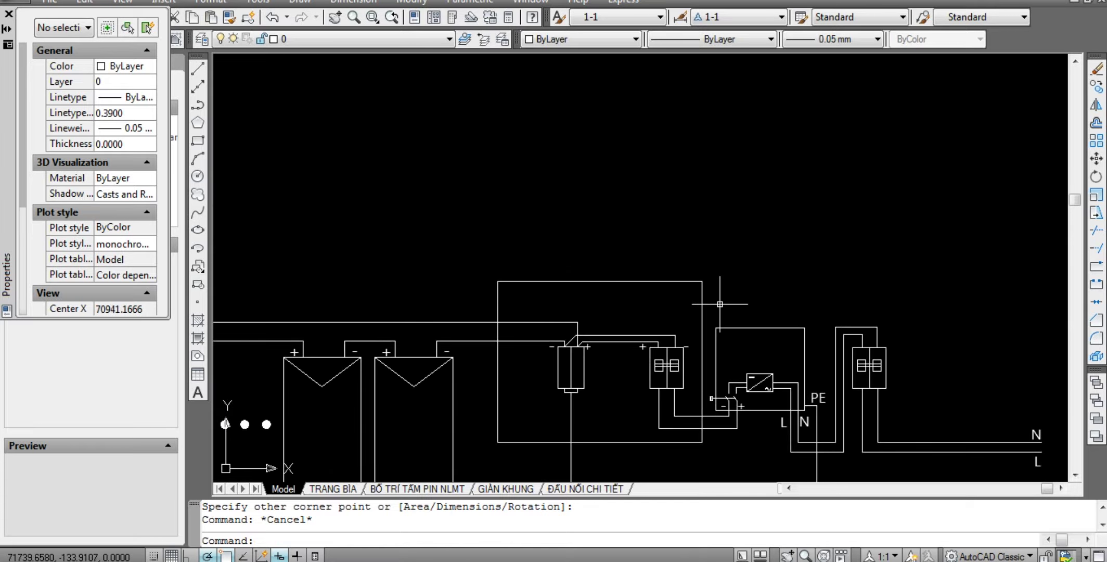
key(Escape)
drag(582, 155, 551, 113)
key(Delete)
scroll(653, 332, down, 2)
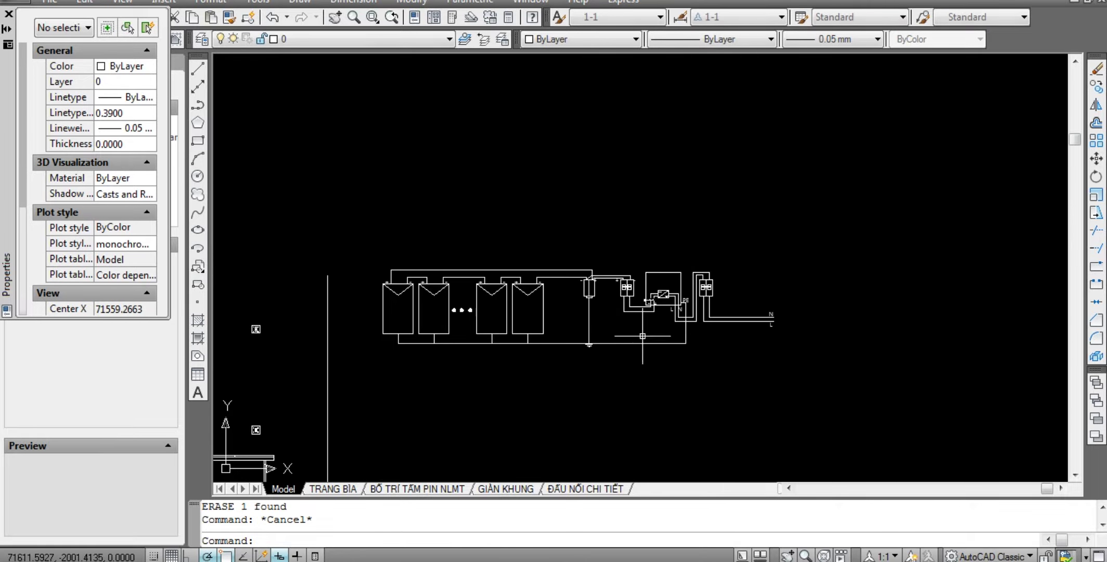
Stretch the inverter and output section to the right, lengthening its wires.
click(890, 375)
click(640, 189)
text(s)
key(Return)
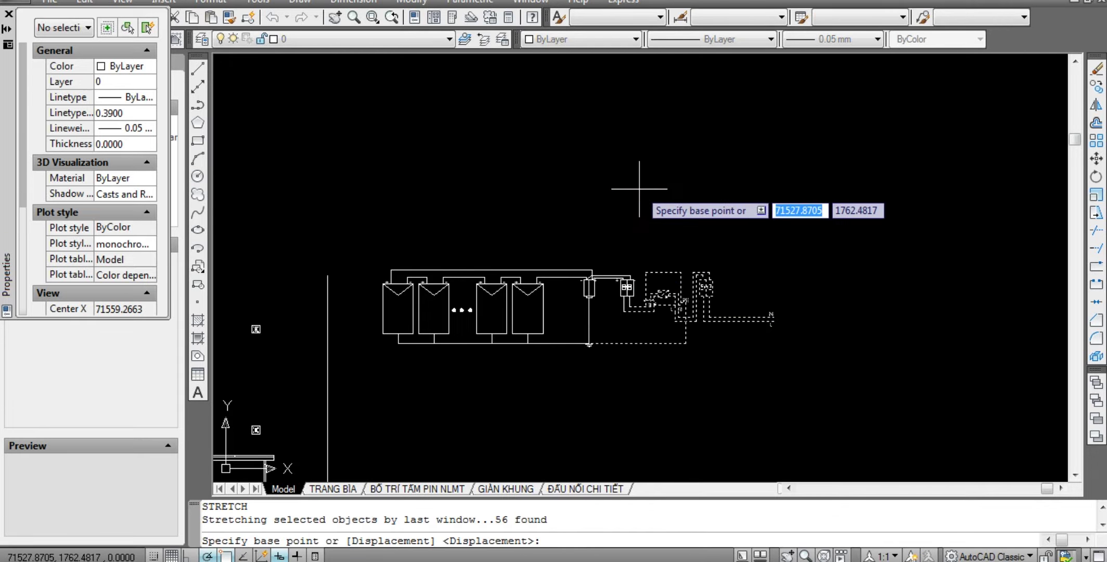
click(669, 190)
key(Escape)
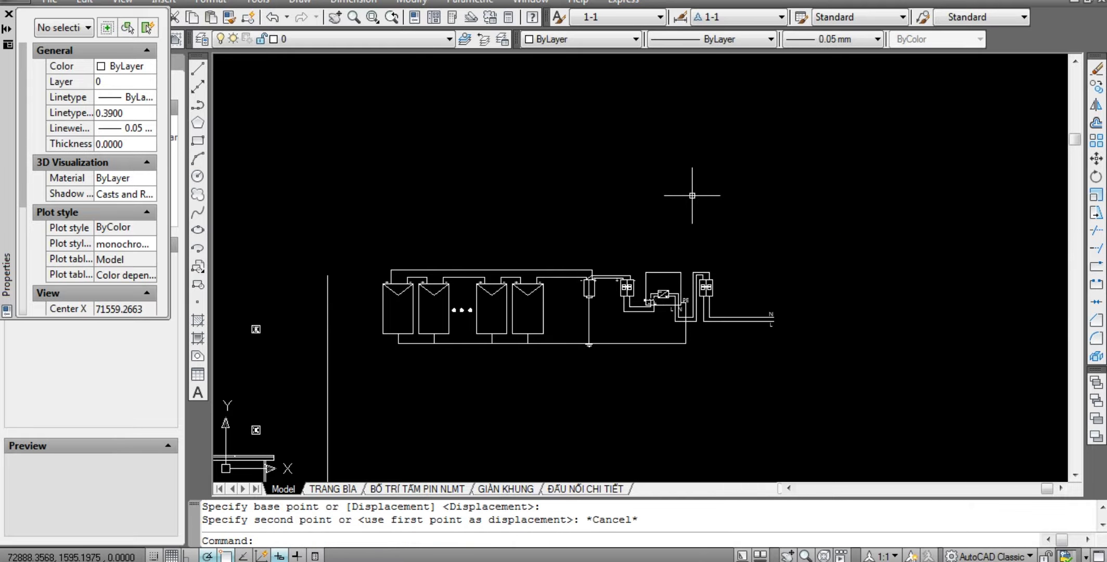
click(800, 365)
click(639, 211)
text(S)
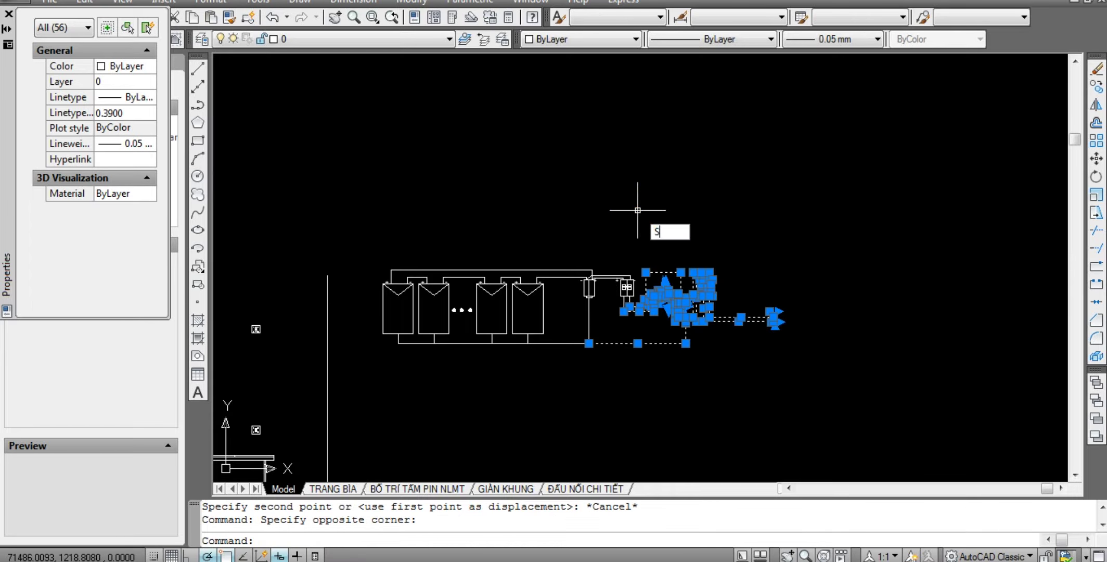
text(s)
key(Return)
click(668, 211)
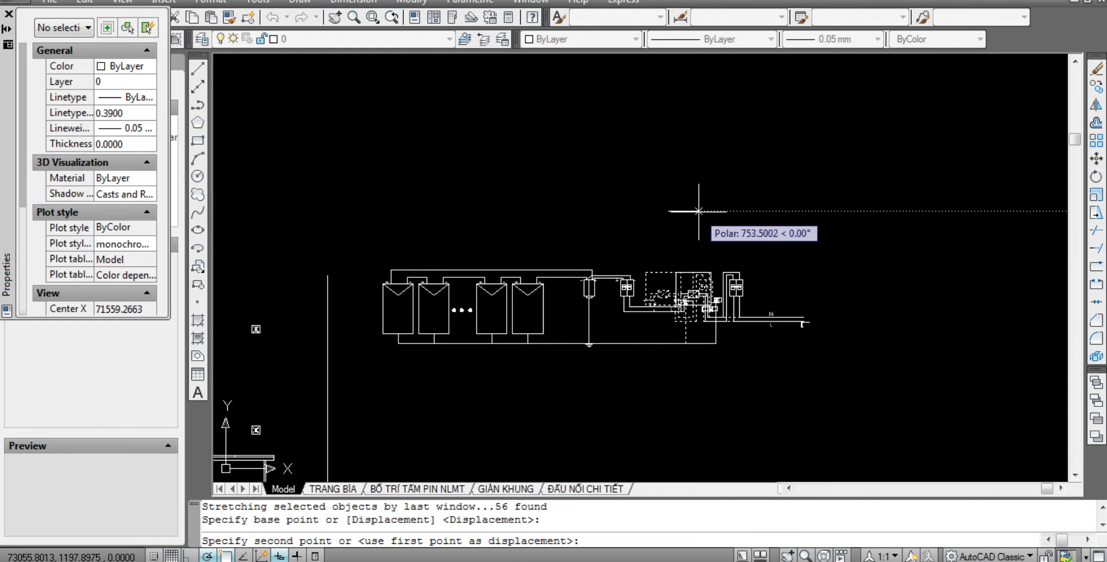
click(673, 211)
key(Escape)
key(Escape)
Stretch the AC breaker and output wires further right, then select the N label.
scroll(714, 362, up, 4)
scroll(1012, 265, up, 1)
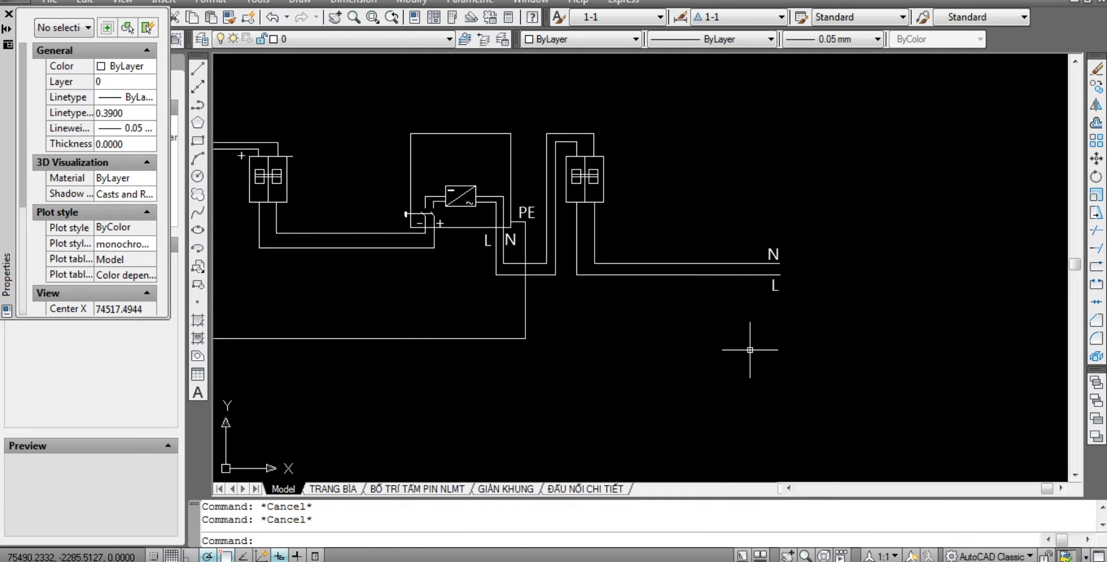
click(940, 358)
click(541, 87)
scroll(635, 208, down, 5)
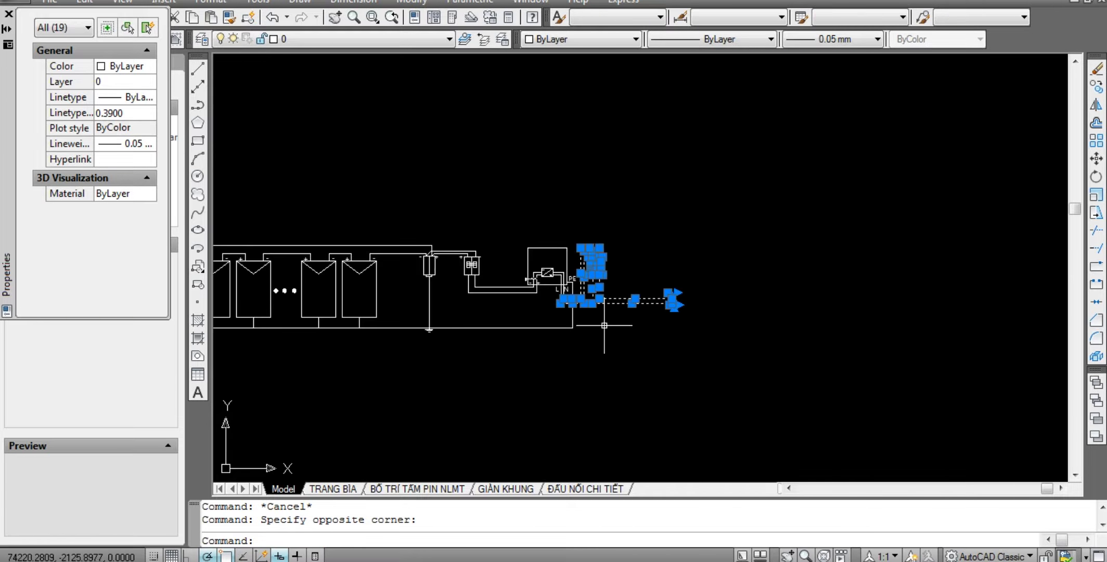
text(s)
key(Return)
click(637, 166)
scroll(777, 181, up, 3)
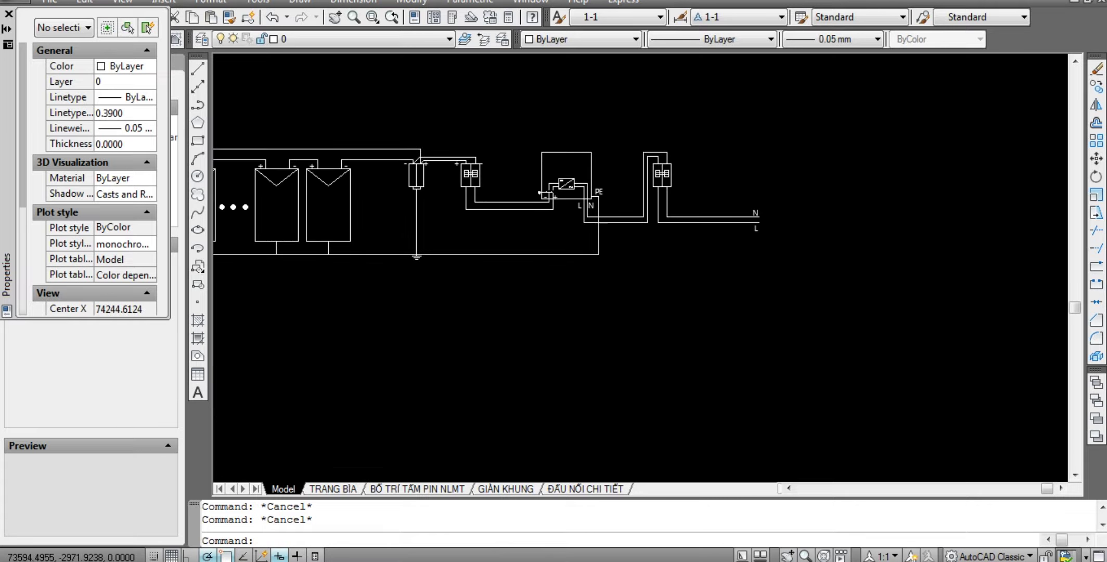
scroll(777, 180, up, 2)
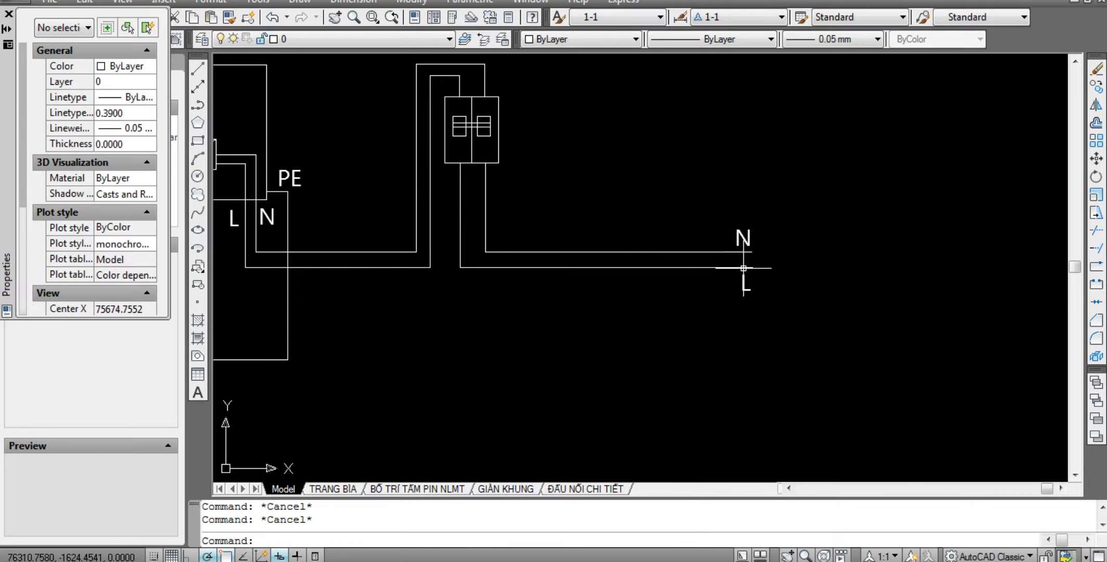
click(739, 236)
scroll(737, 236, up, 1)
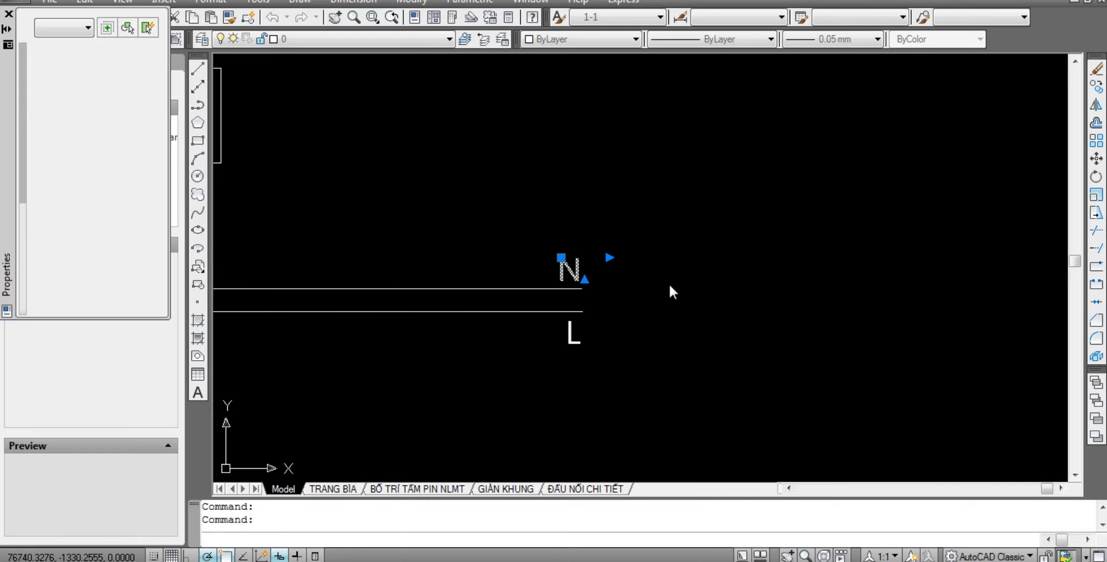
click(641, 325)
key(Escape)
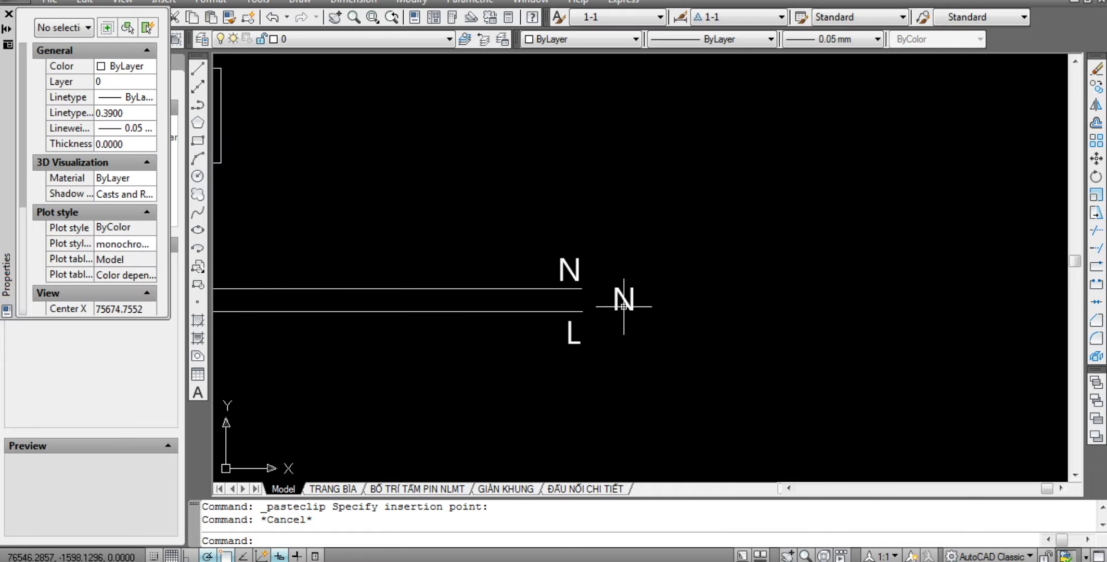
double_click(629, 301)
text(ĐE)
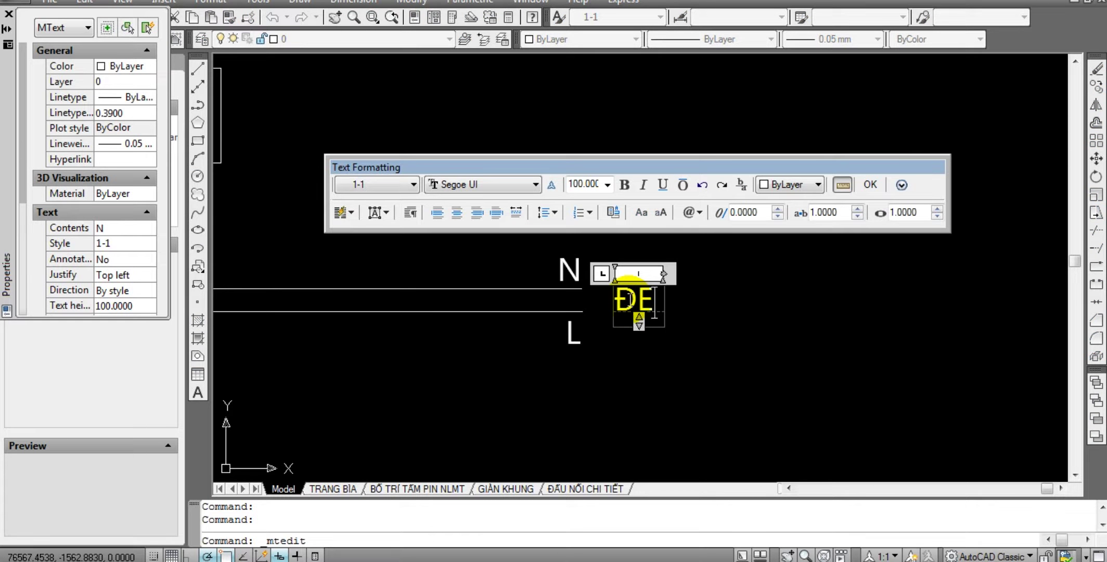
text(ẾN)
key(Return)
text(CB)
key(Return)
text(TONG)
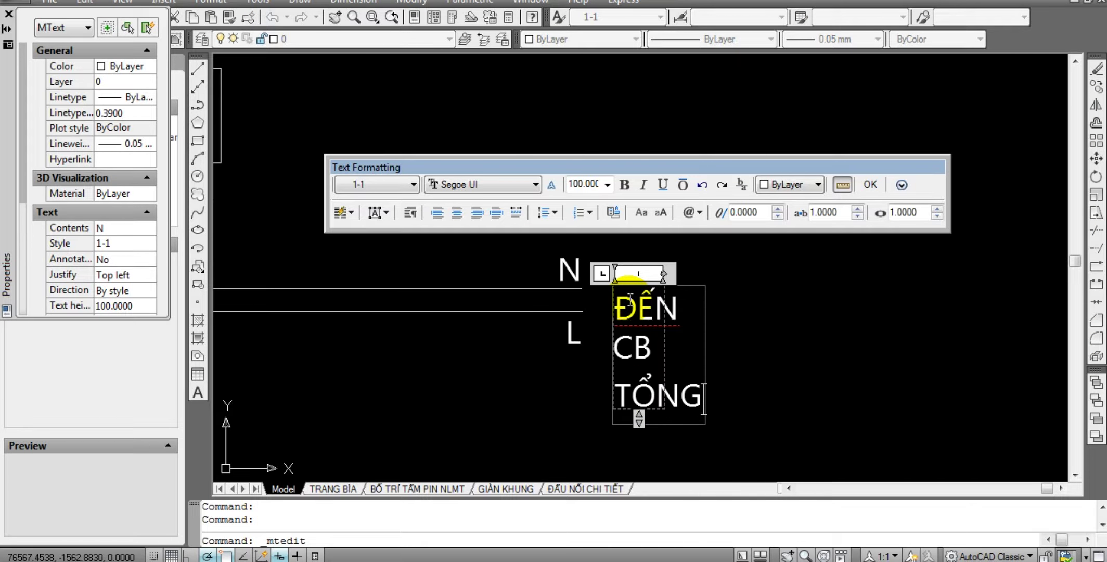
key(Return)
text(CỦA)
key(Return)
text(TỦ)
key(Return)
text(ĐIỆ)
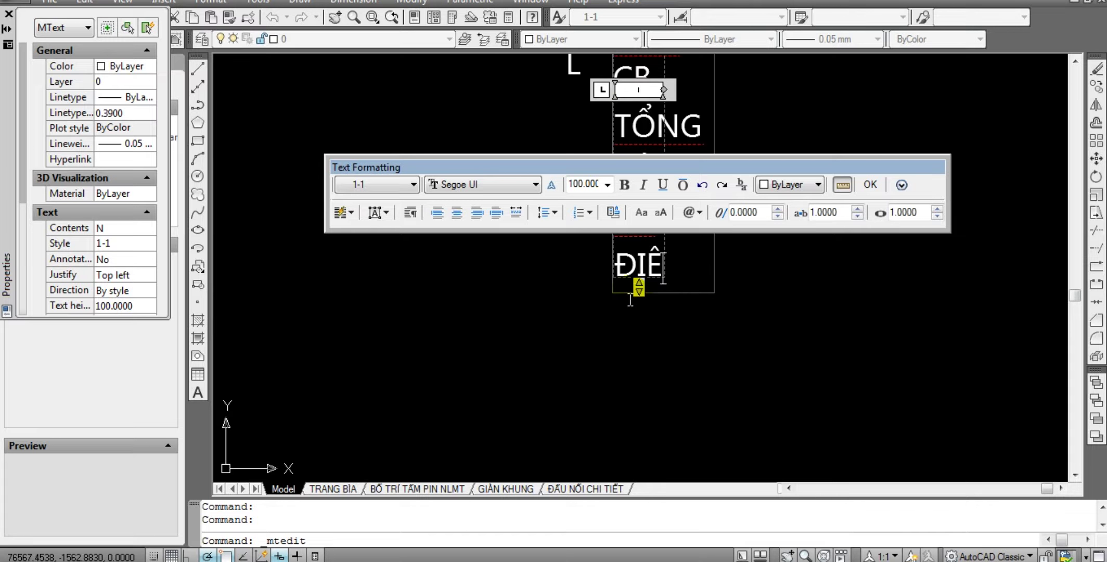
text(N)
key(Return)
text(CHINHs)
scroll(630, 301, up, 3)
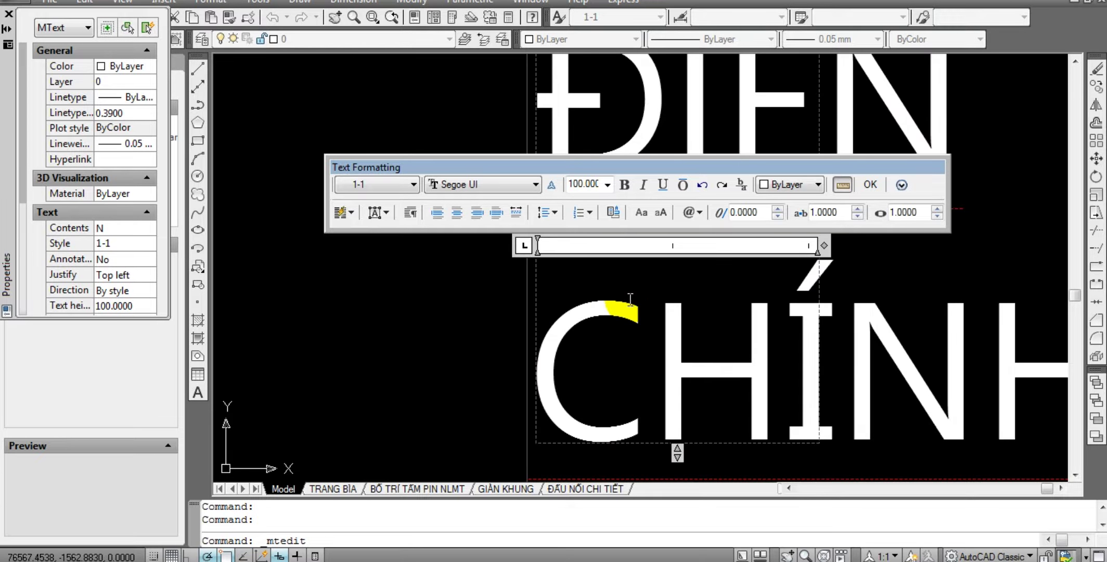
scroll(645, 365, down, 5)
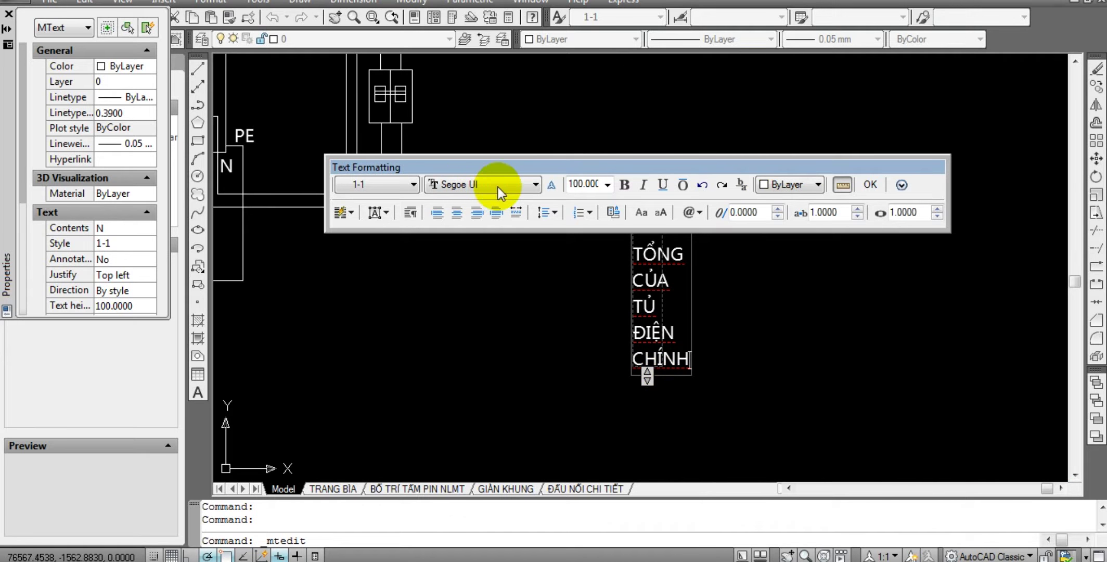
click(871, 183)
click(687, 249)
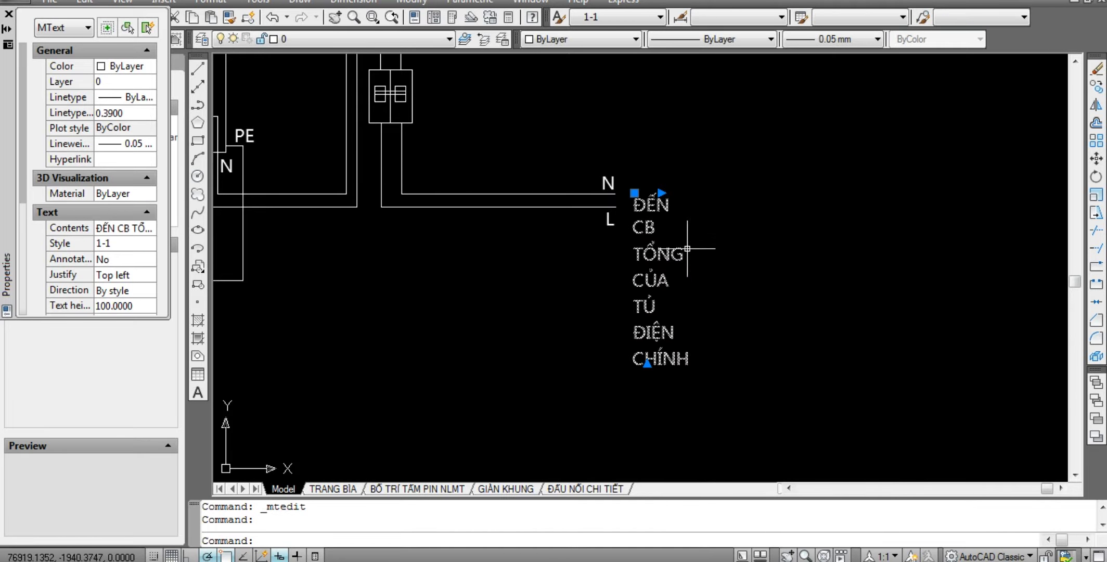
click(661, 190)
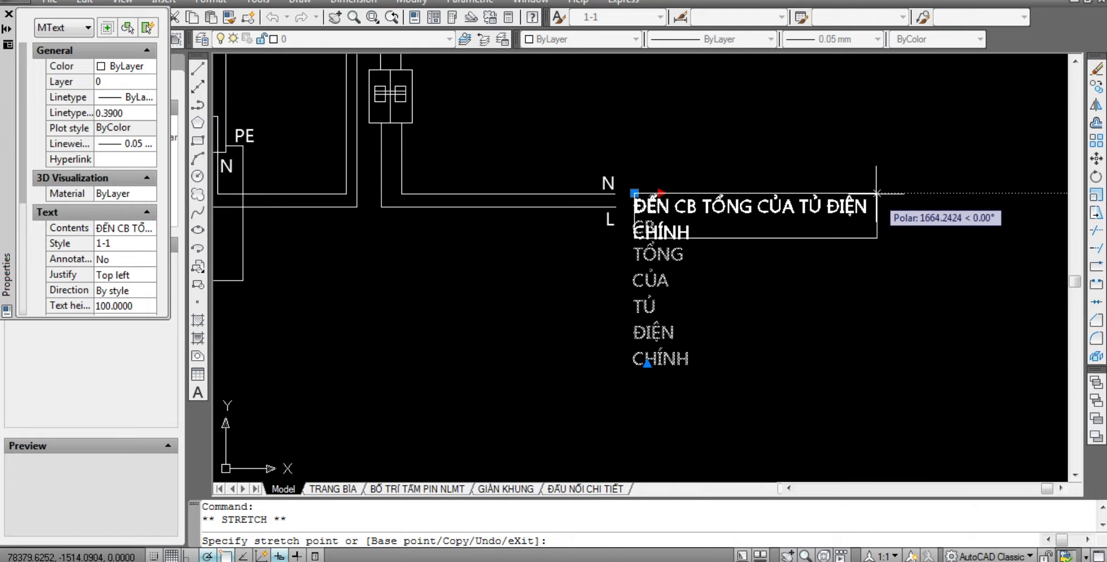
click(931, 197)
key(Escape)
key(Escape)
scroll(733, 231, down, 2)
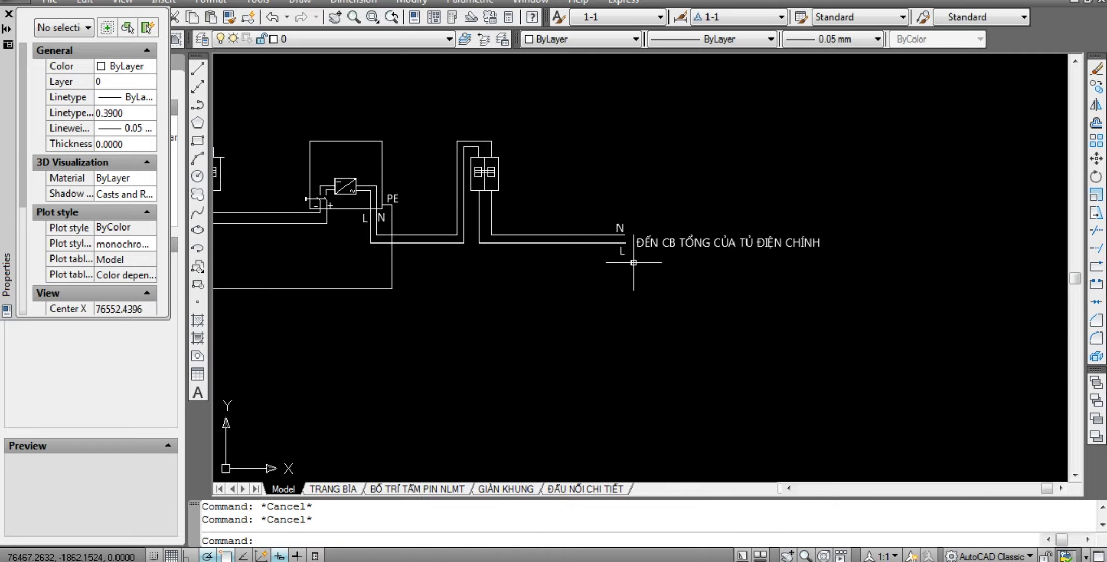
scroll(733, 231, up, 2)
scroll(809, 182, up, 2)
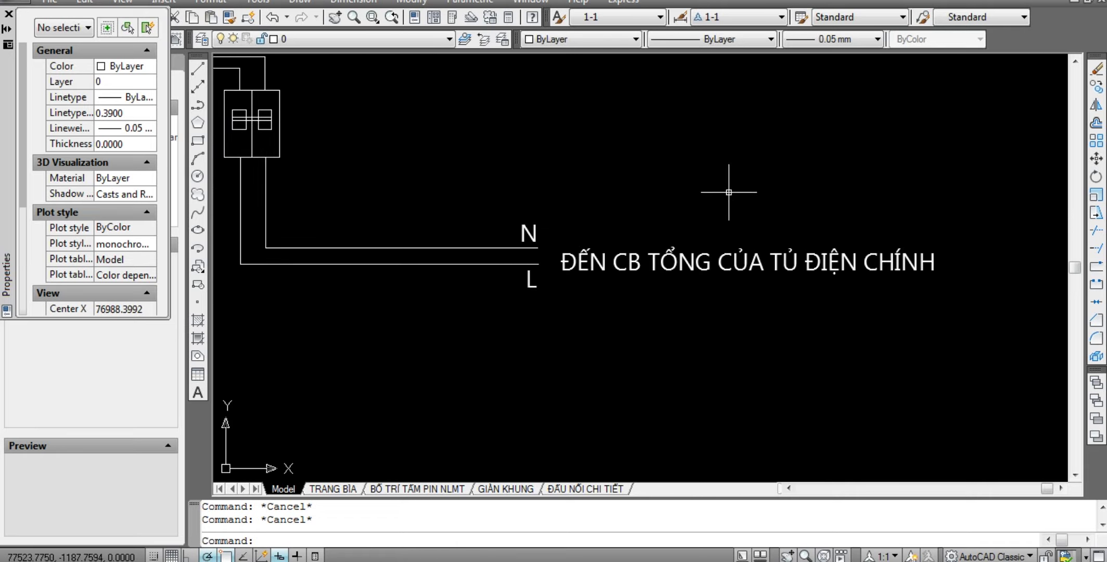
click(835, 318)
click(677, 195)
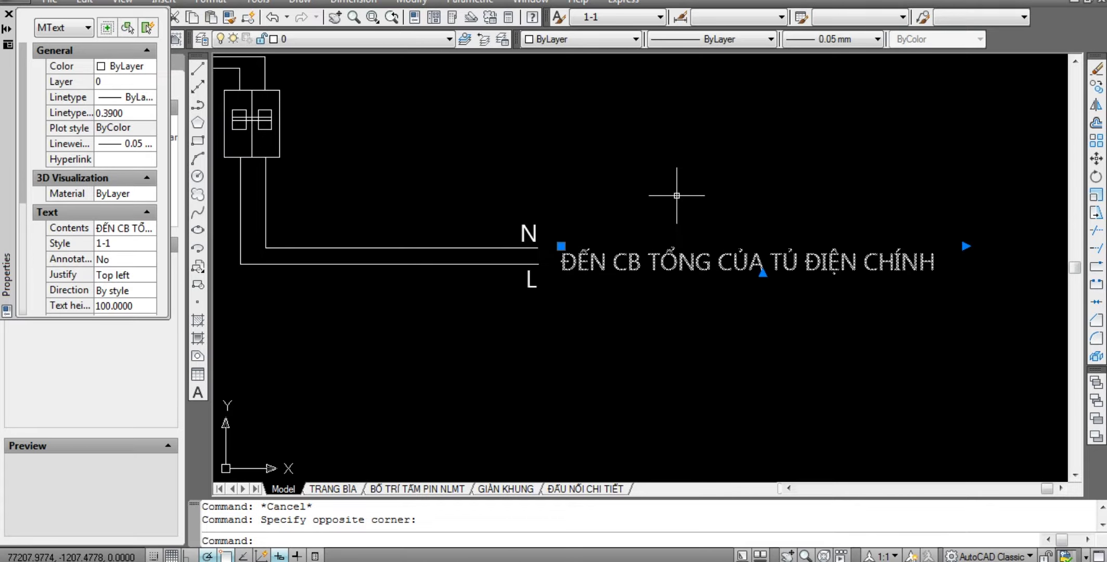
scroll(741, 185, down, 1)
text(m)
key(Return)
key(Escape)
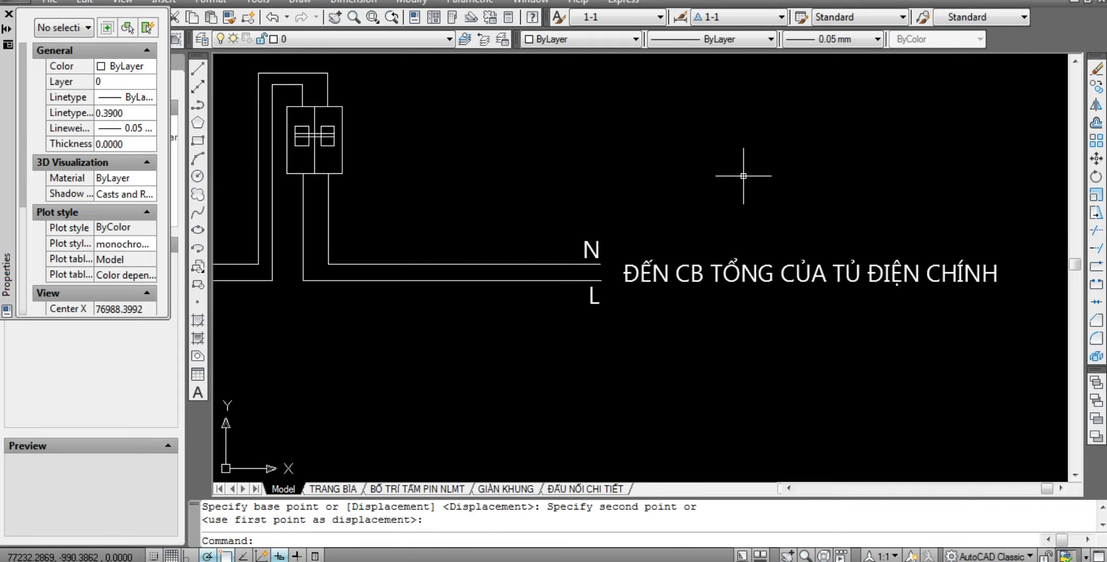
key(Escape)
key(Escape)
scroll(638, 280, up, 4)
click(636, 279)
click(598, 272)
text(e)
key(Return)
key(Escape)
key(Escape)
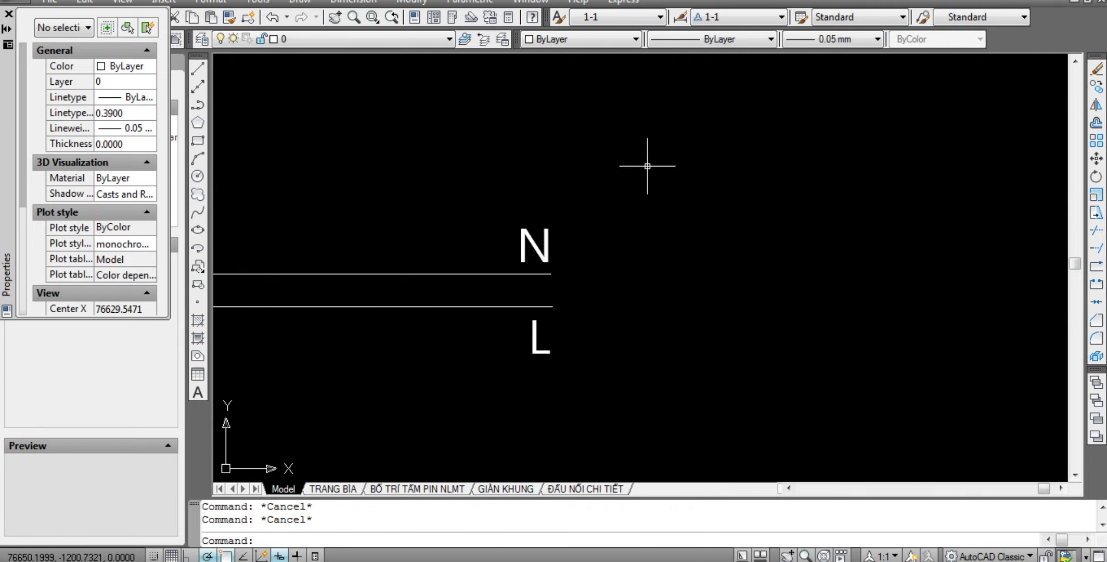
scroll(569, 272, up, 4)
Draw a 3-sided polygon arrowhead beside the N wire end.
middle_drag(571, 296, 618, 262)
text(POL)
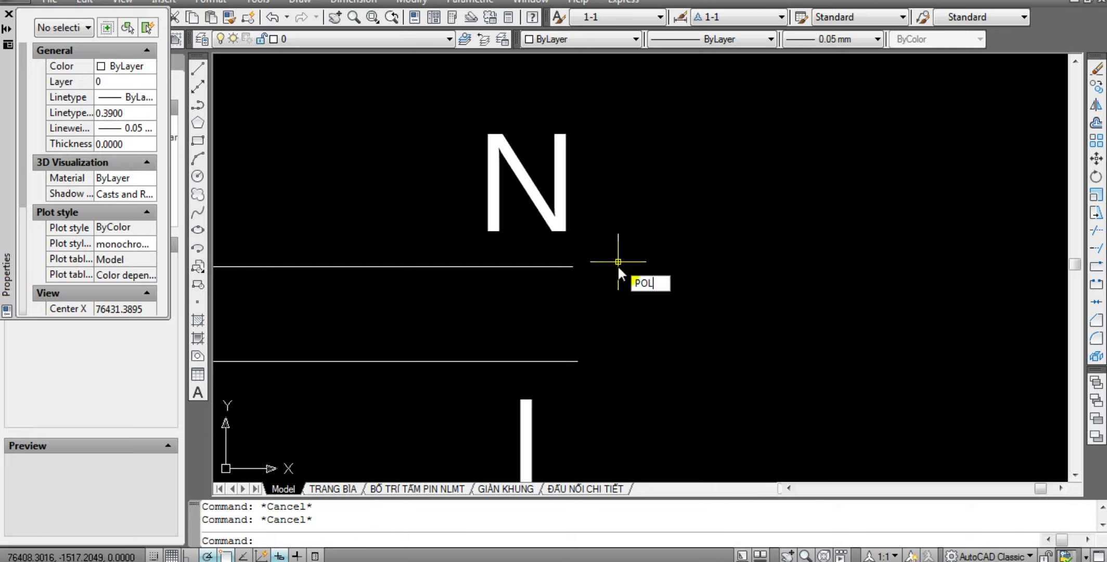
click(618, 261)
key(Escape)
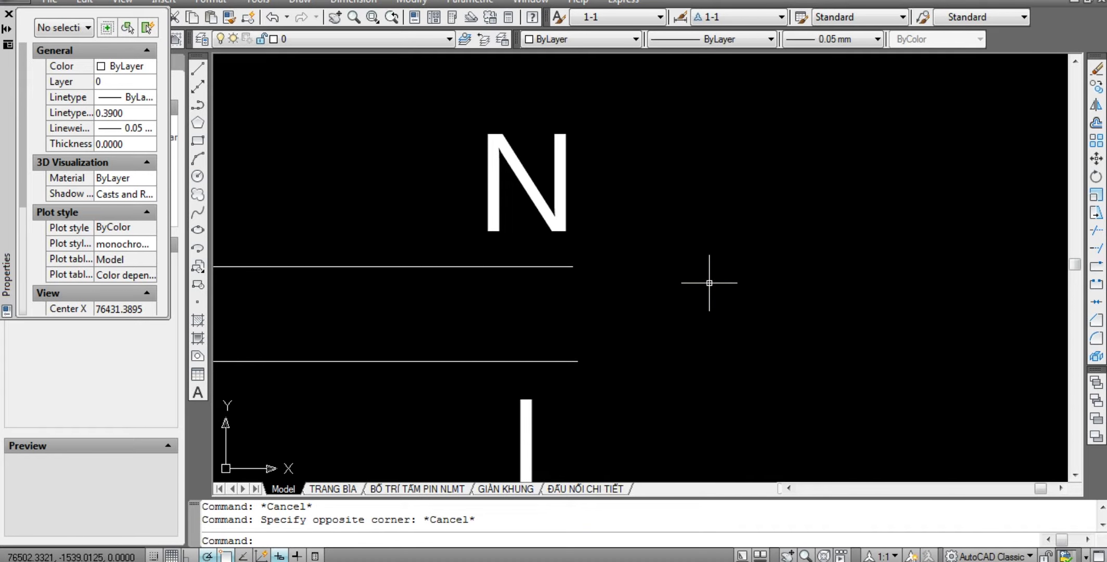
key(Return)
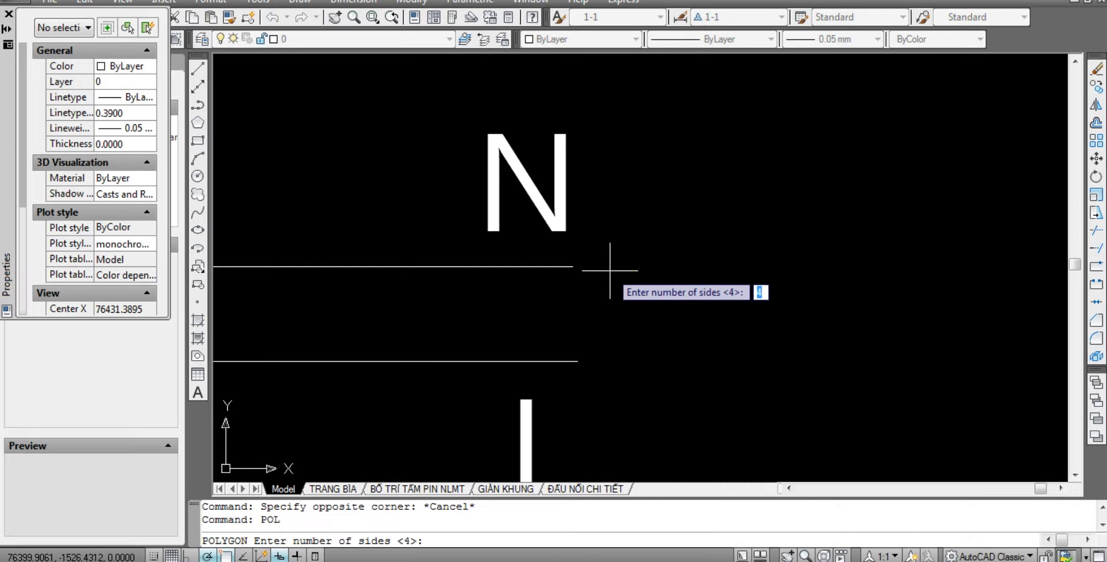
text(3)
key(Return)
click(610, 271)
key(Return)
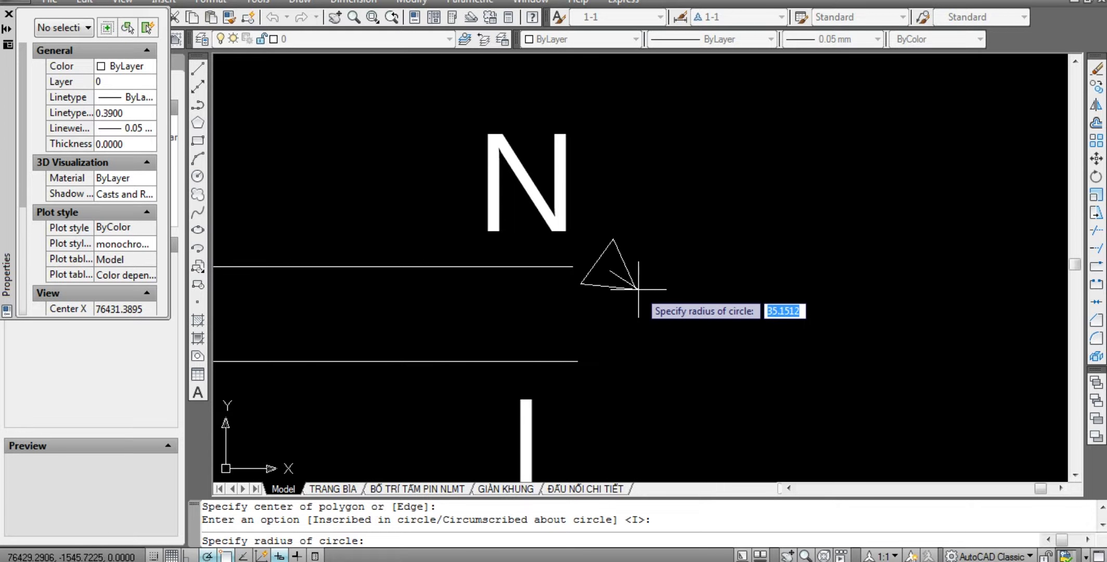
click(649, 270)
key(Escape)
Move the arrowhead triangle onto the N wire's end.
scroll(587, 271, up, 1)
drag(655, 302, 583, 277)
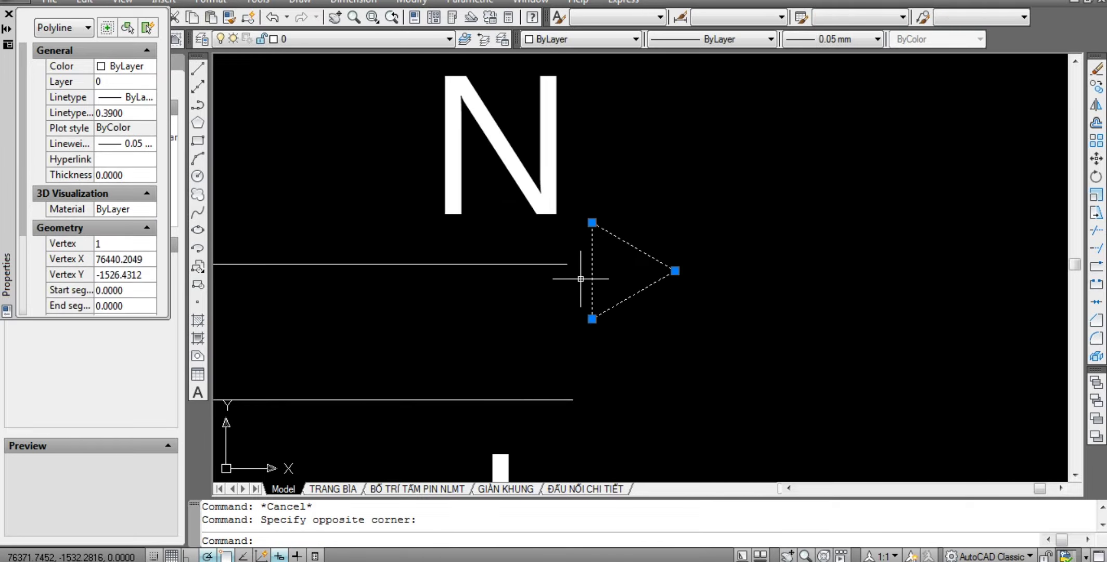
text(M)
key(Return)
click(592, 271)
key(Escape)
key(Escape)
Copy the arrowhead triangle to the L wire's end.
scroll(633, 312, down, 1)
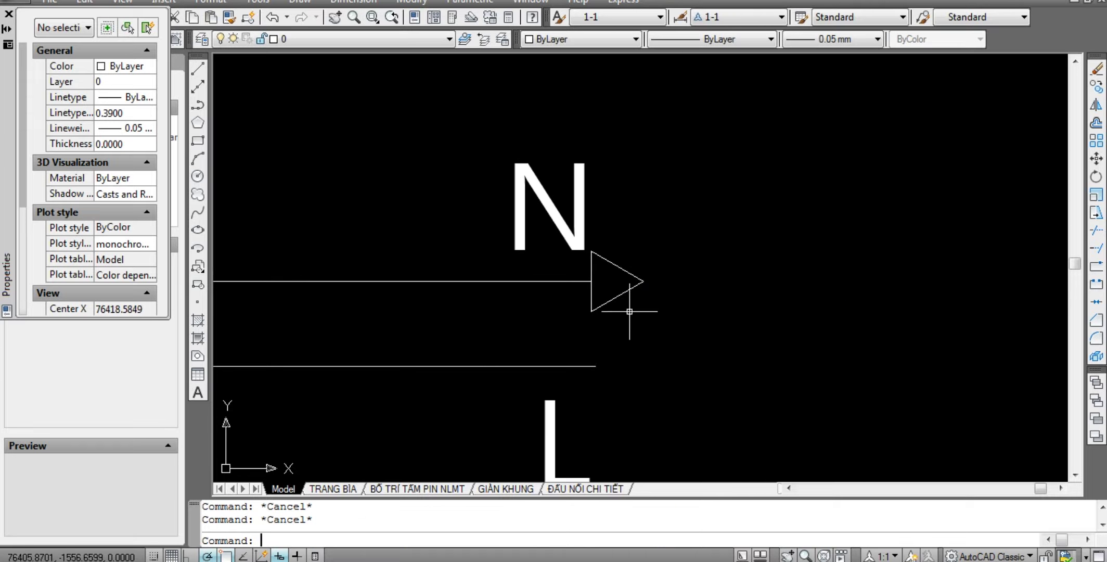
drag(633, 311, 617, 268)
text(c)
key(Return)
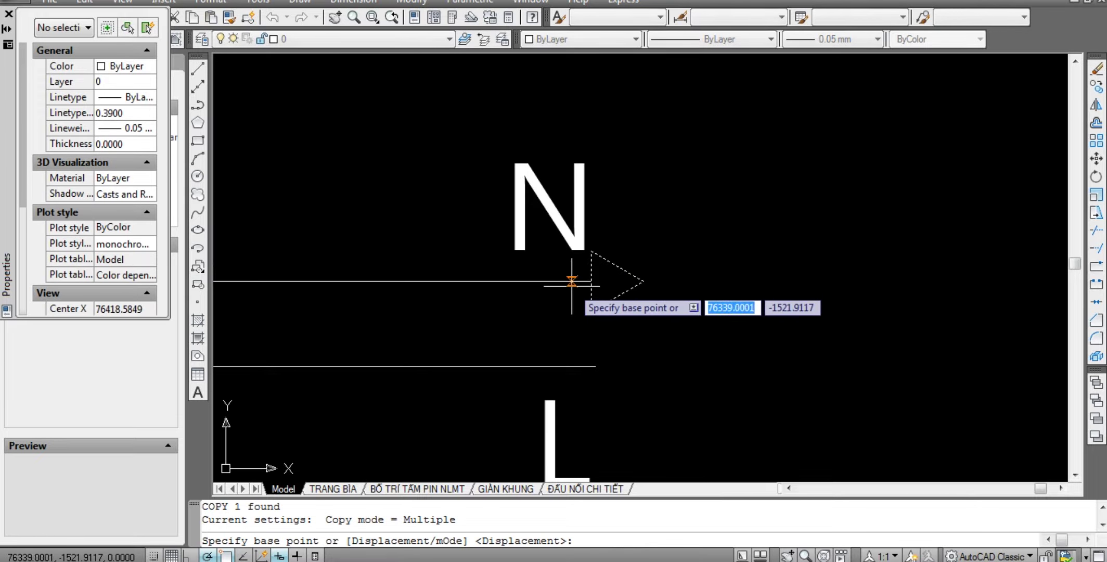
click(591, 281)
click(595, 367)
key(Escape)
Move the N and L labels slightly left and view the whole schematic.
scroll(786, 297, down, 2)
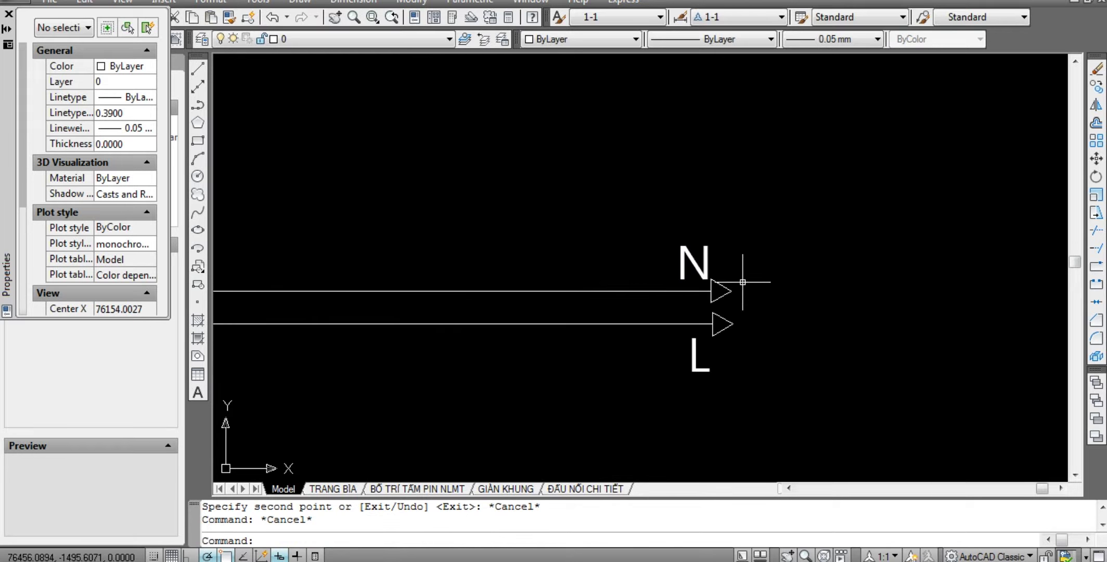
scroll(741, 280, down, 3)
scroll(729, 278, up, 3)
click(758, 272)
click(719, 253)
scroll(723, 319, down, 4)
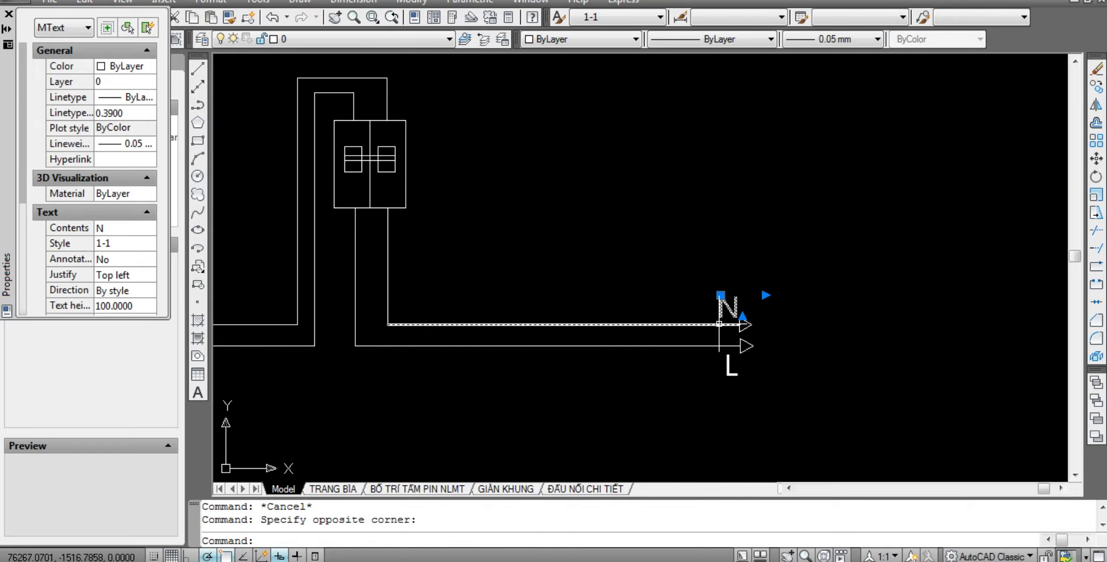
click(770, 393)
click(684, 366)
key(m)
key(Return)
click(705, 393)
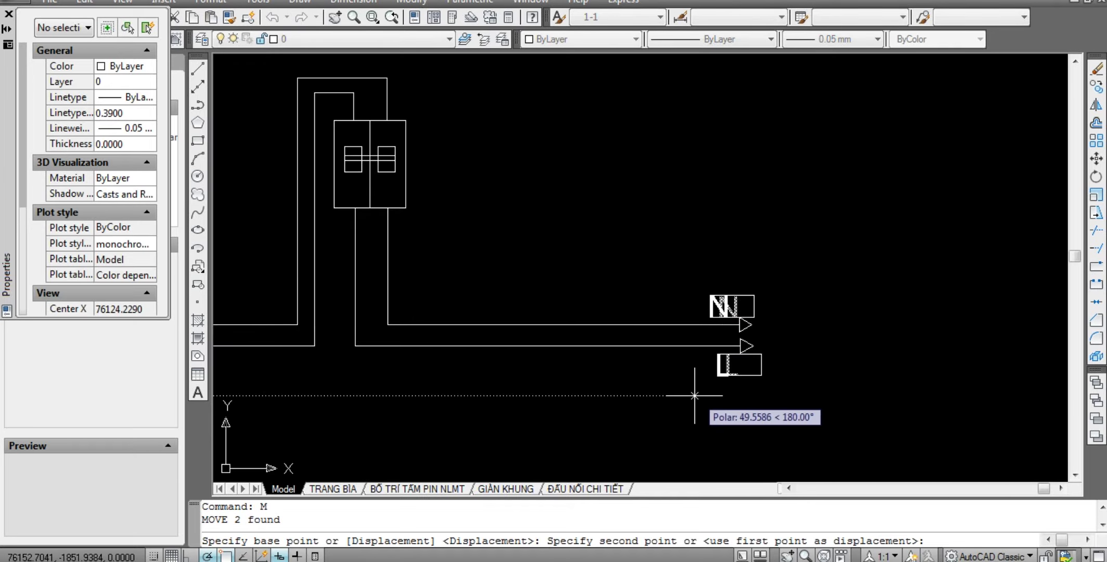
key(Escape)
key(Escape)
scroll(703, 385, down, 4)
middle_drag(751, 254, 764, 243)
scroll(763, 243, down, 2)
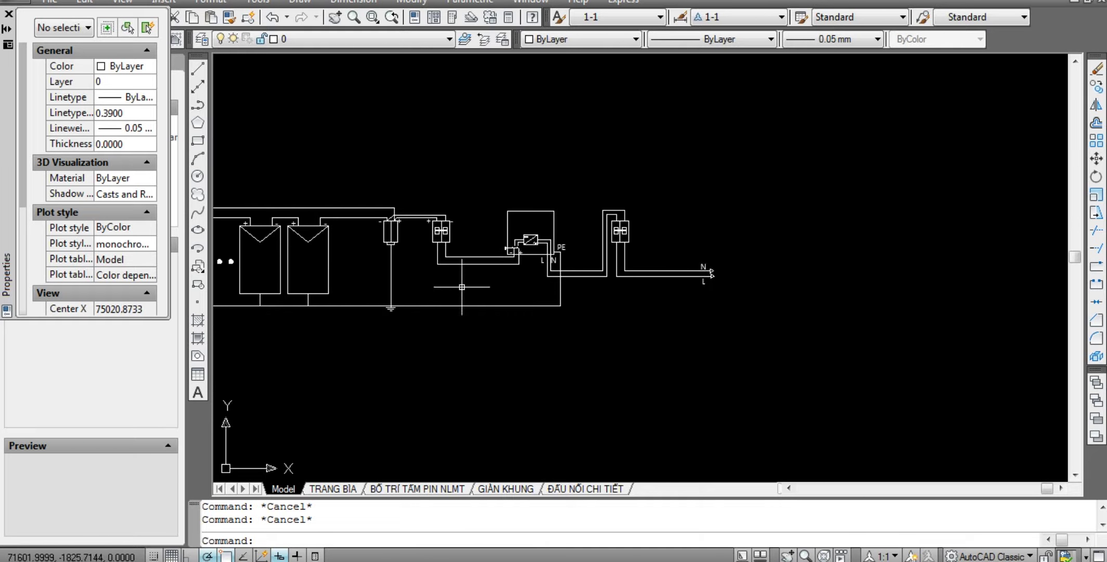
scroll(601, 338, up, 2)
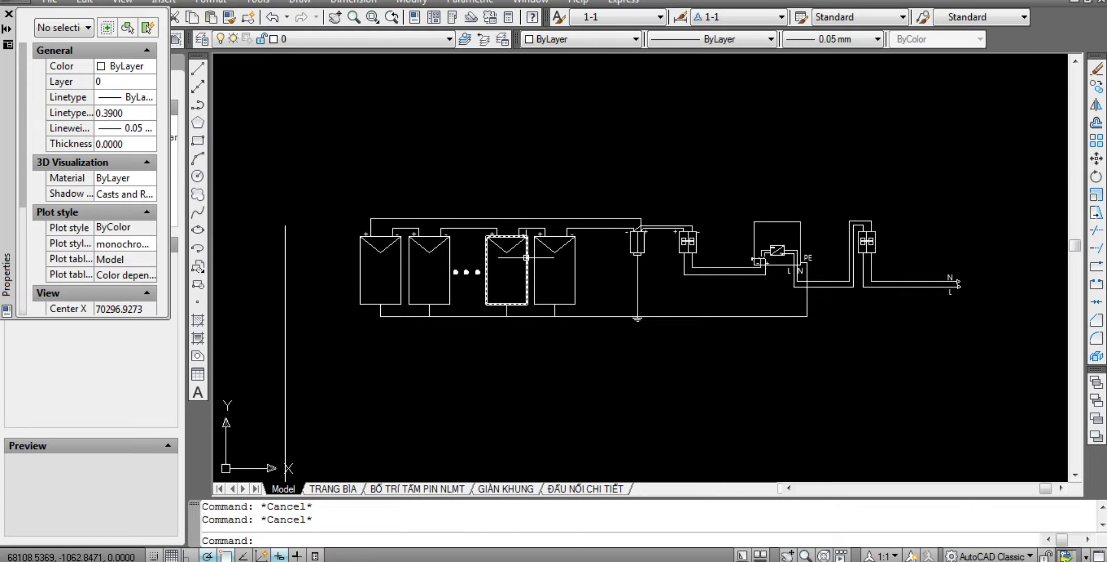
middle_drag(660, 400, 628, 394)
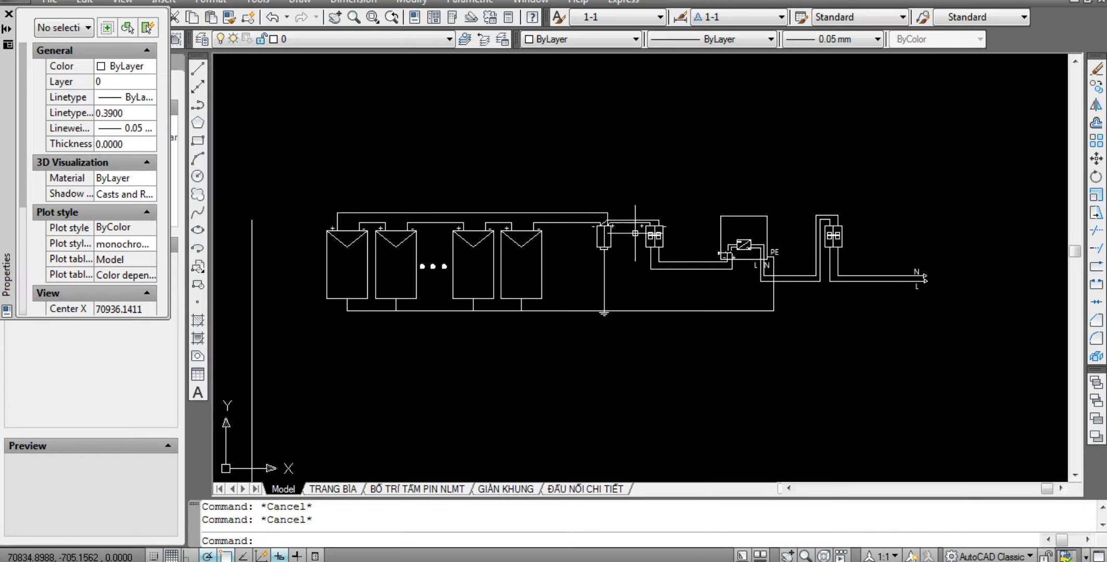
scroll(681, 241, up, 2)
scroll(751, 266, down, 3)
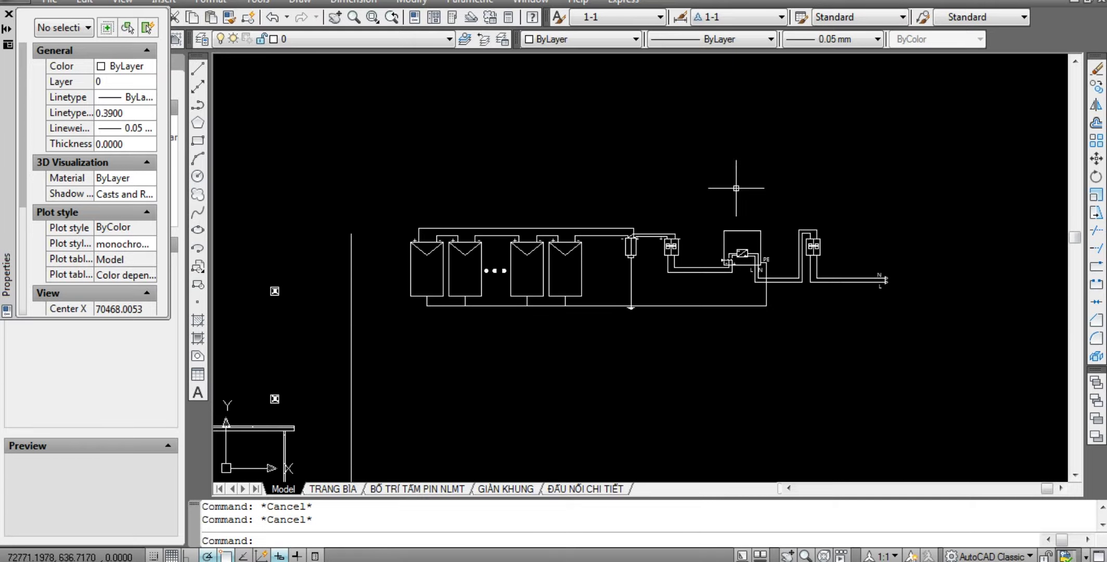
scroll(752, 260, up, 4)
scroll(322, 262, down, 2)
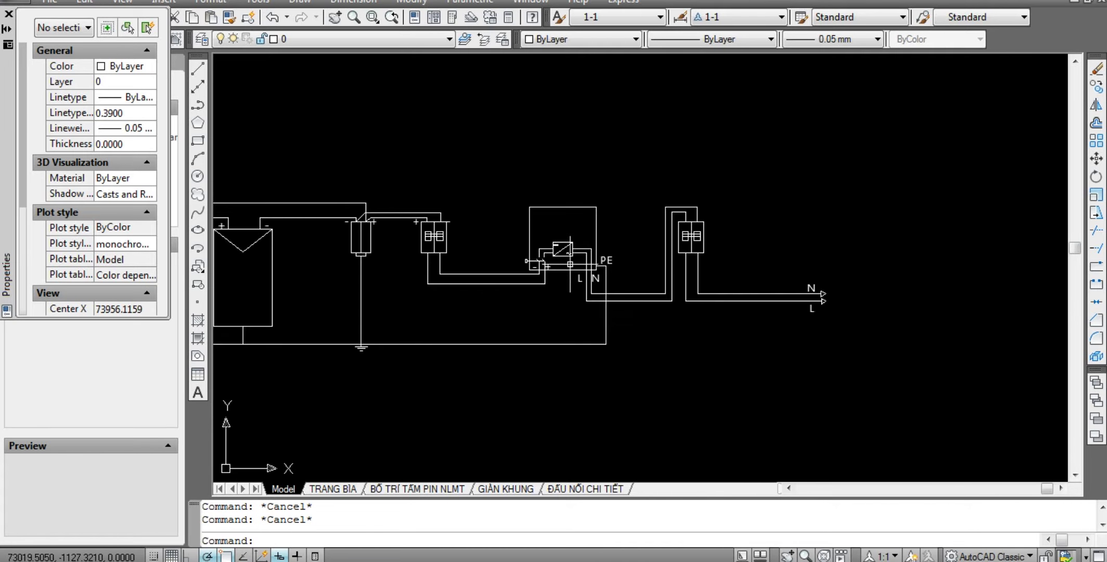
scroll(596, 271, up, 2)
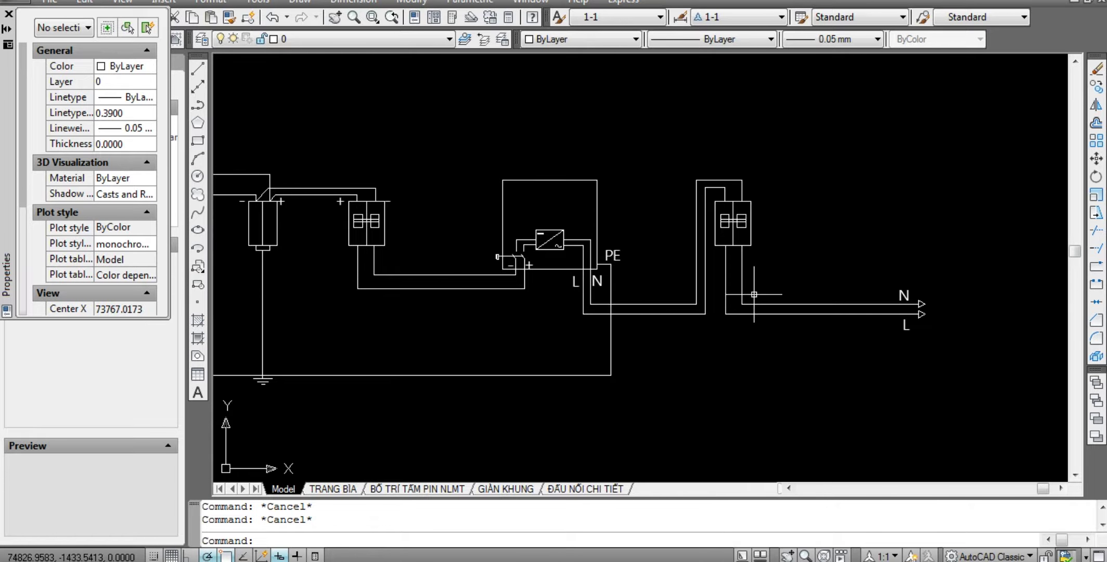
scroll(978, 287, down, 6)
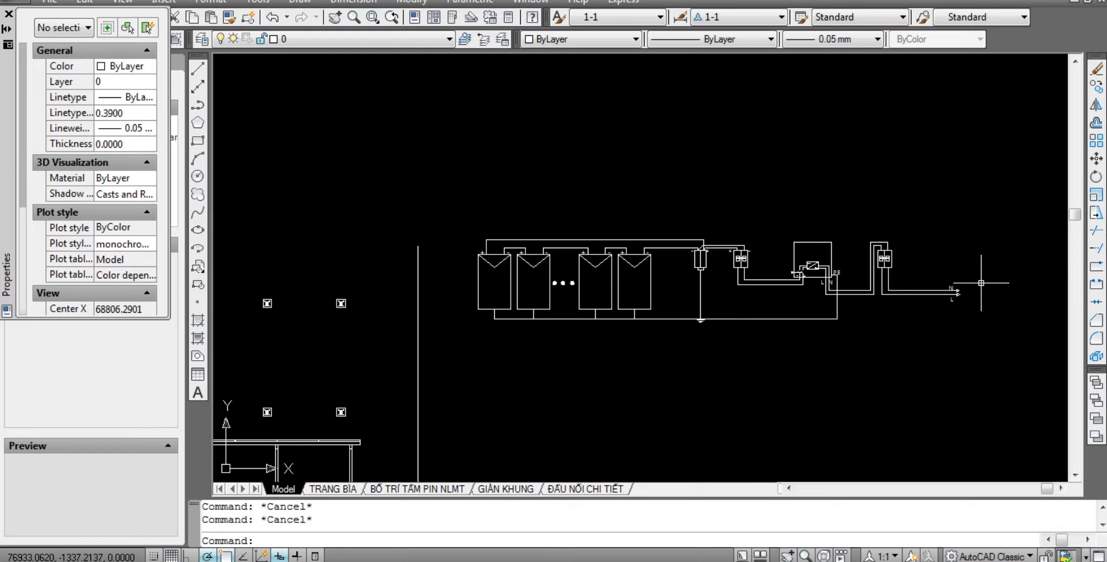
scroll(701, 282, up, 3)
scroll(703, 292, up, 1)
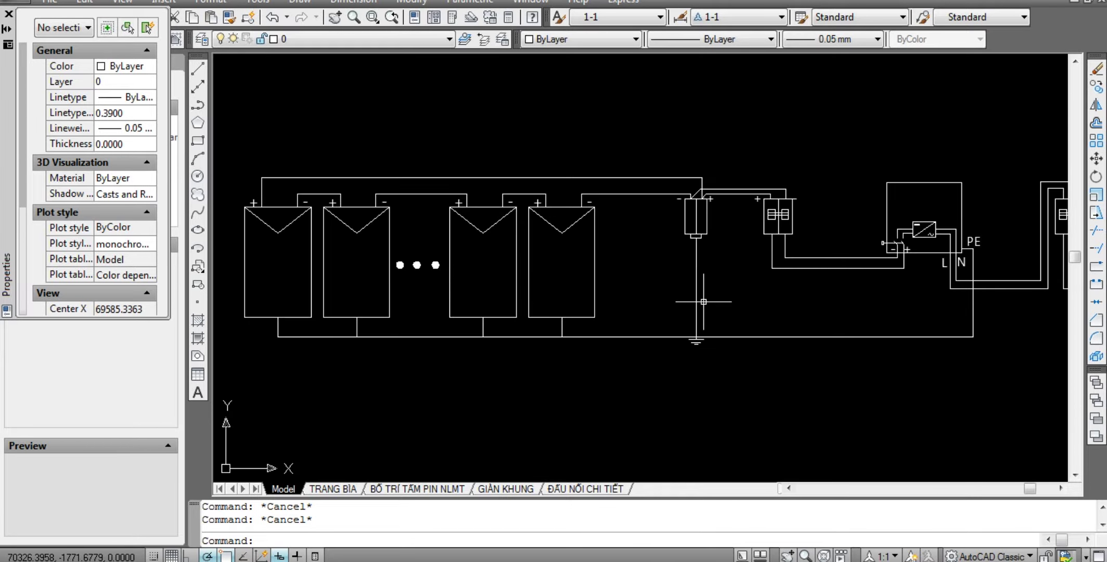
scroll(682, 224, up, 5)
scroll(693, 348, down, 2)
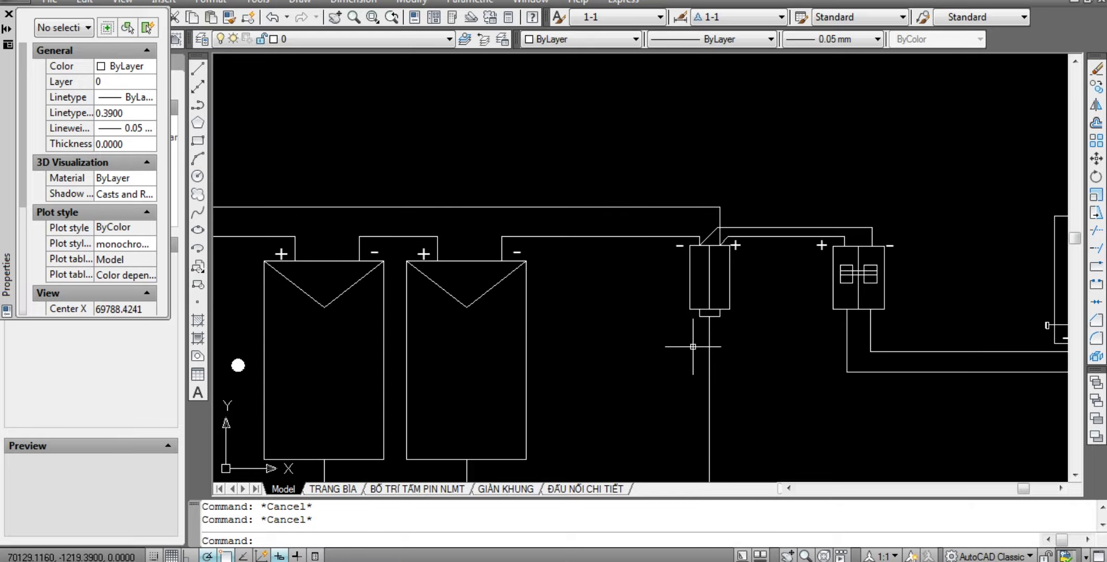
scroll(693, 347, up, 2)
drag(803, 350, 637, 255)
scroll(666, 265, down, 3)
text(s)
key(Return)
click(692, 276)
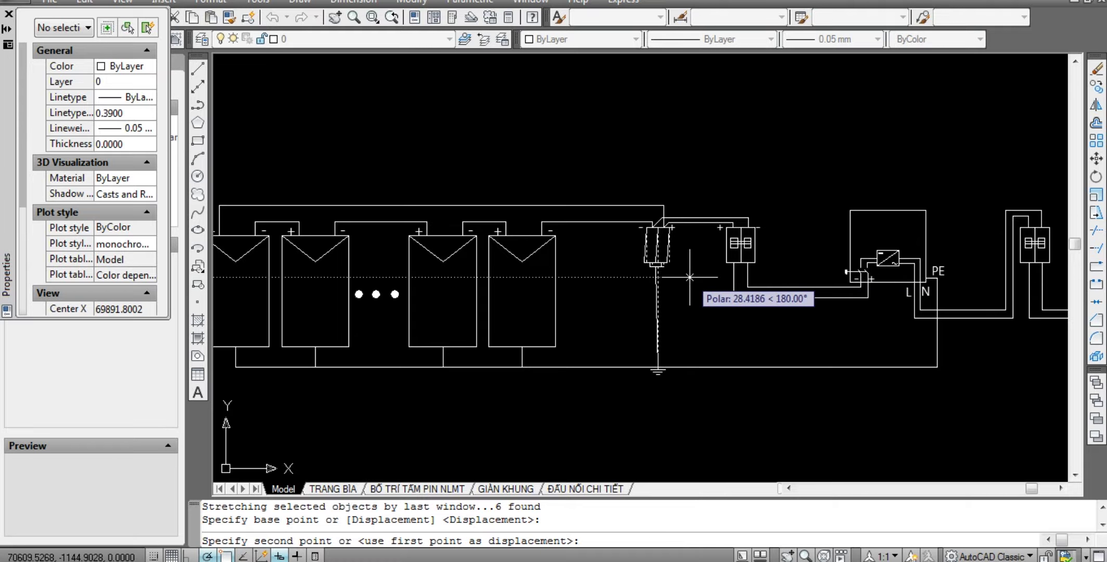
key(Escape)
key(Escape)
key(Escape)
scroll(502, 323, down, 3)
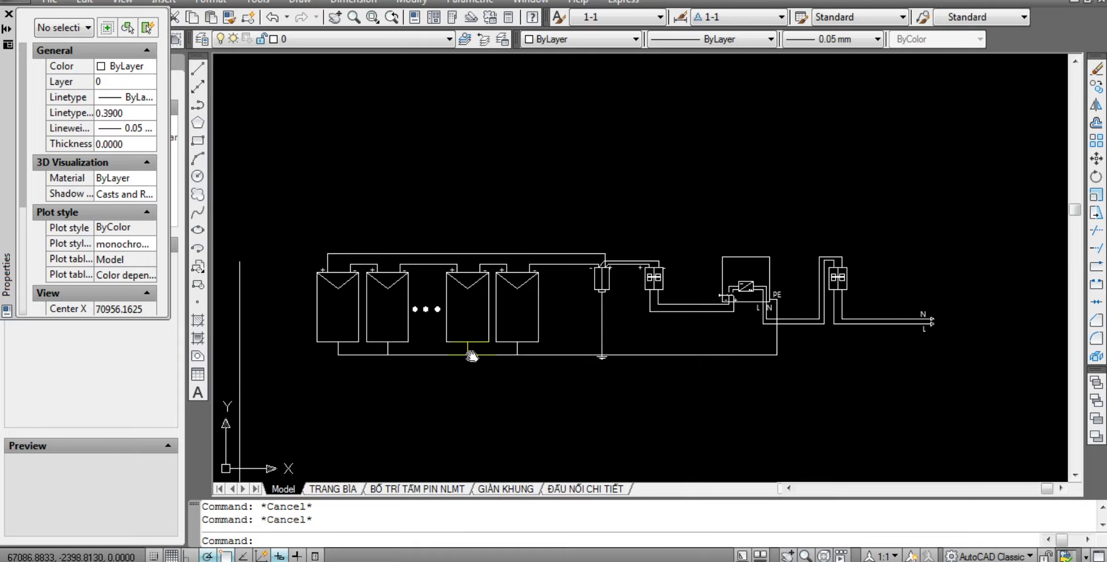
scroll(489, 343, down, 2)
middle_drag(507, 370, 504, 227)
scroll(504, 228, up, 2)
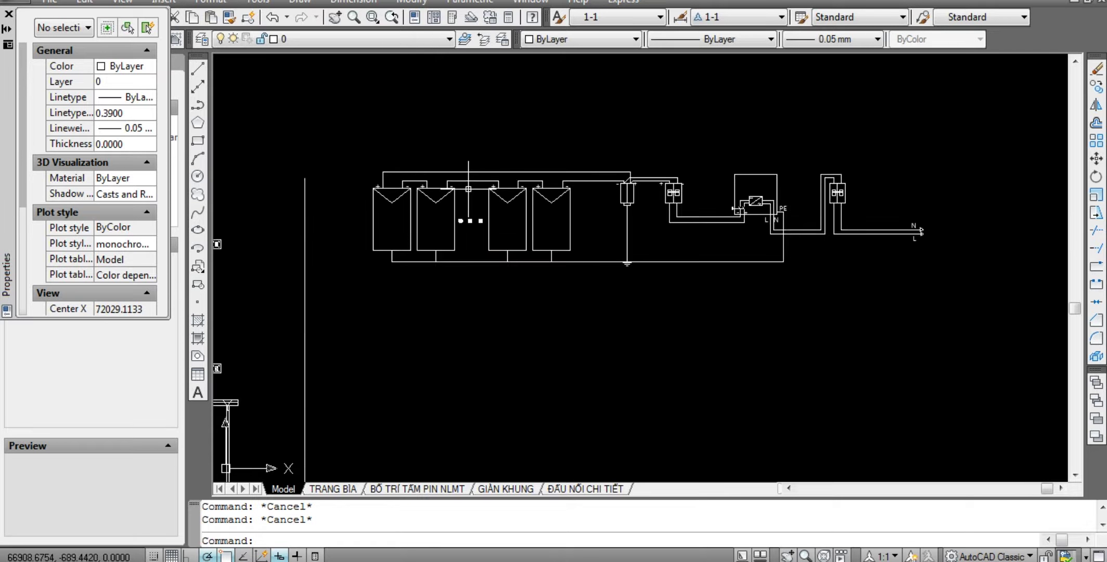
scroll(464, 209, up, 1)
scroll(416, 257, down, 2)
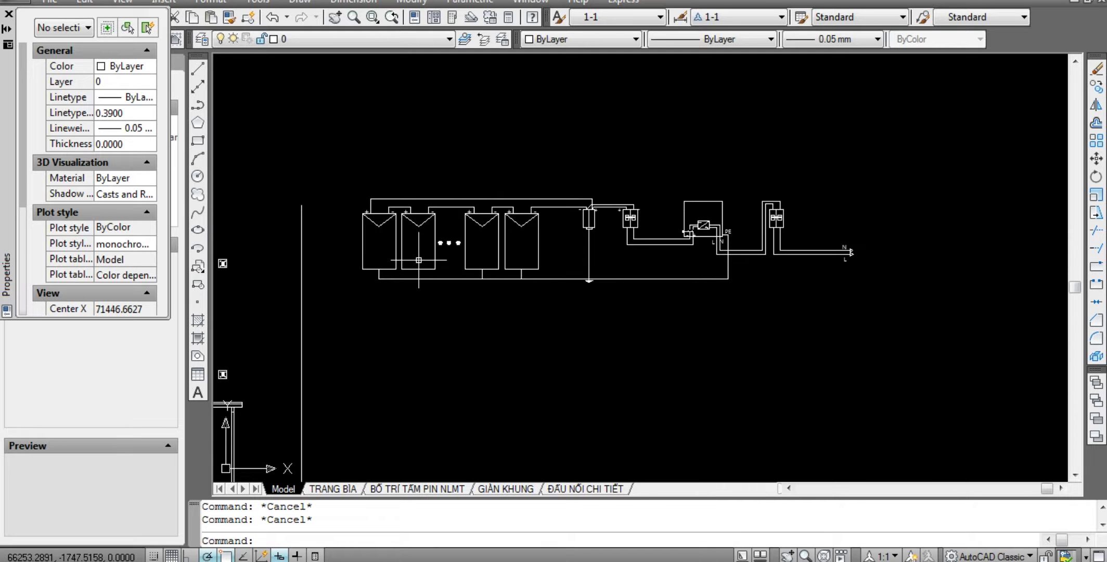
middle_drag(655, 255, 646, 289)
scroll(709, 233, up, 2)
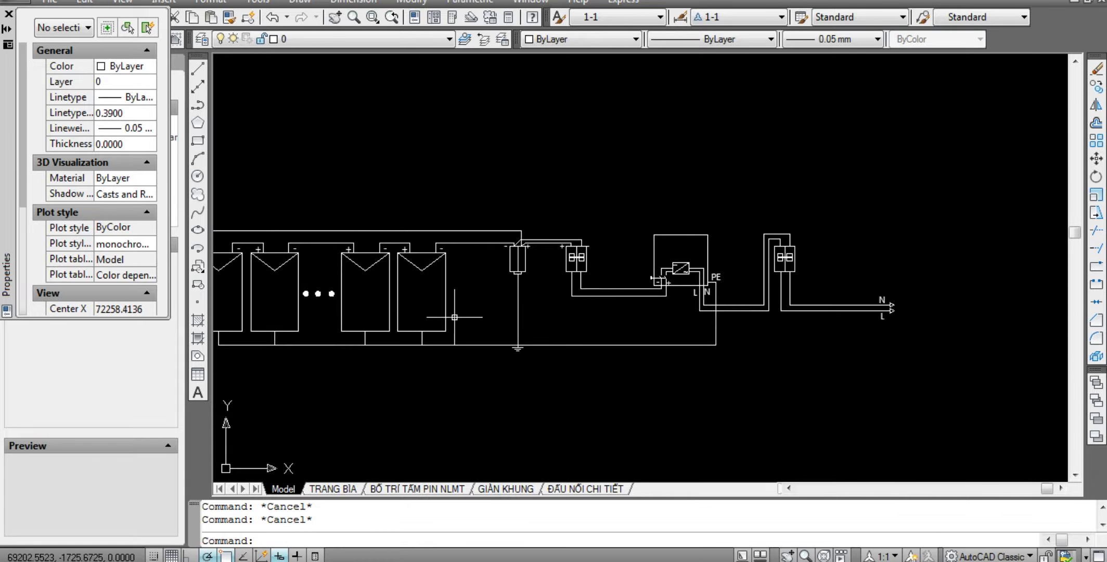
middle_drag(454, 316, 592, 317)
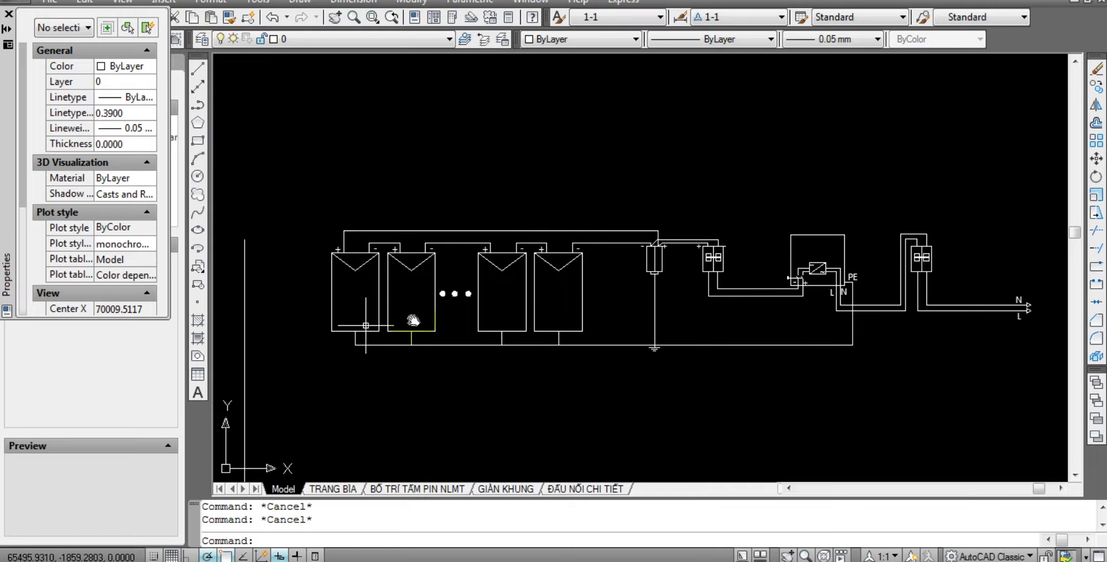
middle_drag(414, 321, 525, 312)
scroll(506, 299, up, 1)
scroll(505, 299, up, 3)
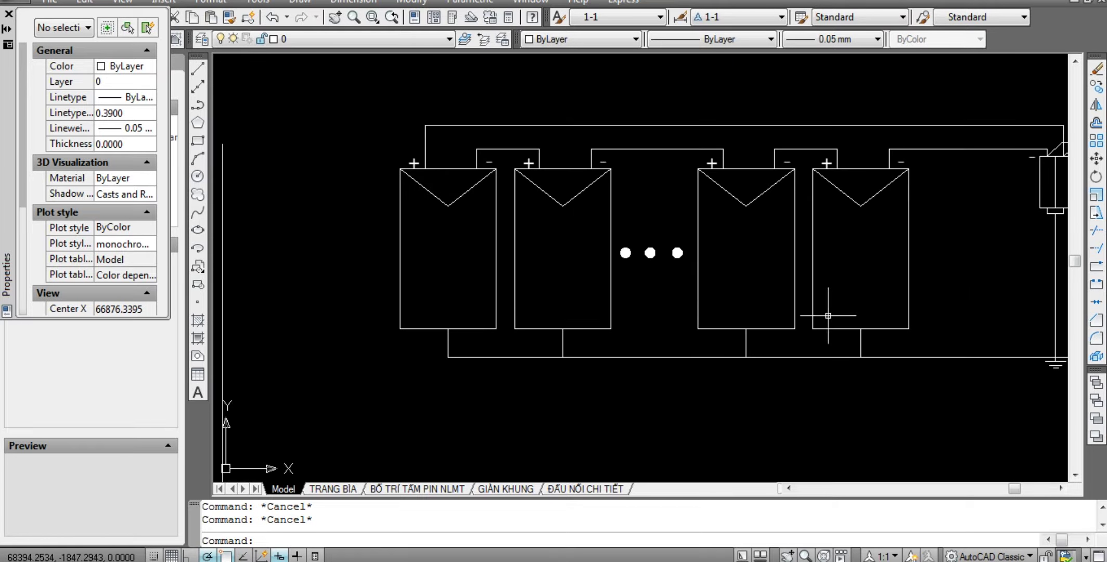
click(948, 339)
click(348, 291)
text(s)
key(Return)
click(363, 248)
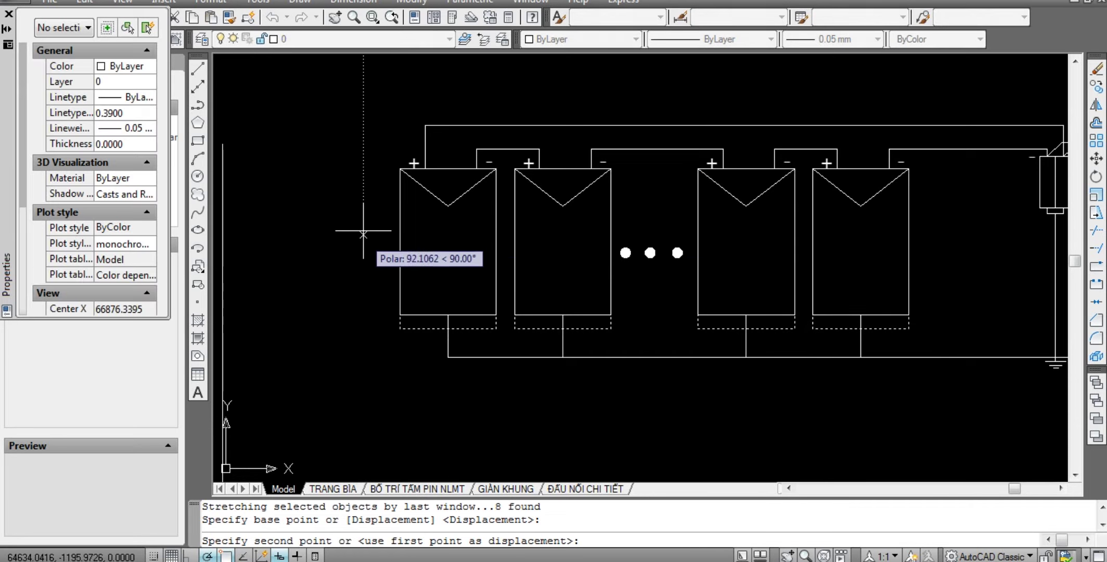
key(Escape)
scroll(385, 354, down, 2)
scroll(390, 346, down, 1)
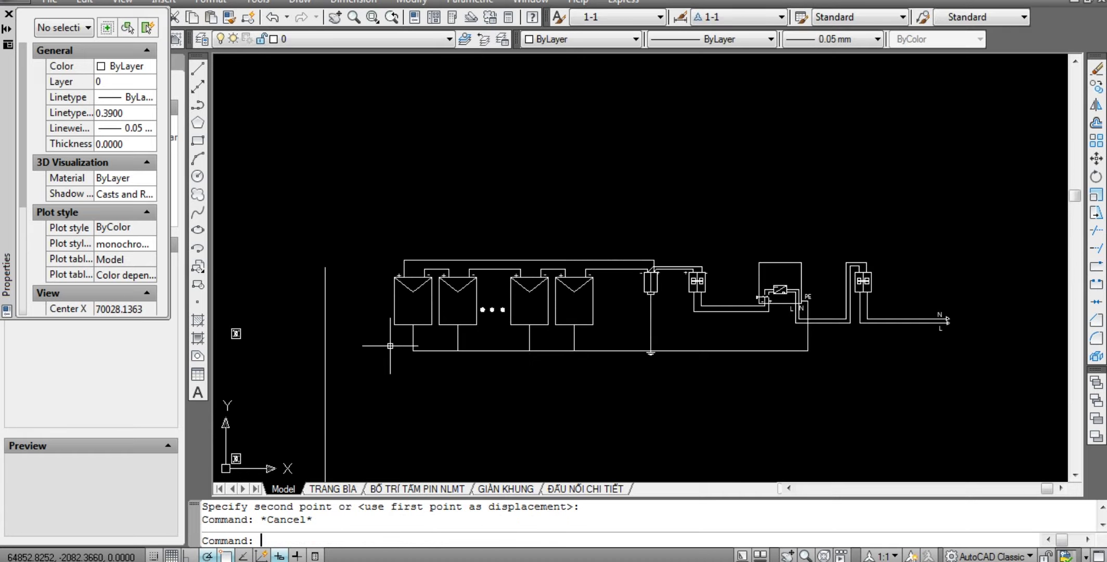
key(ctrl+z)
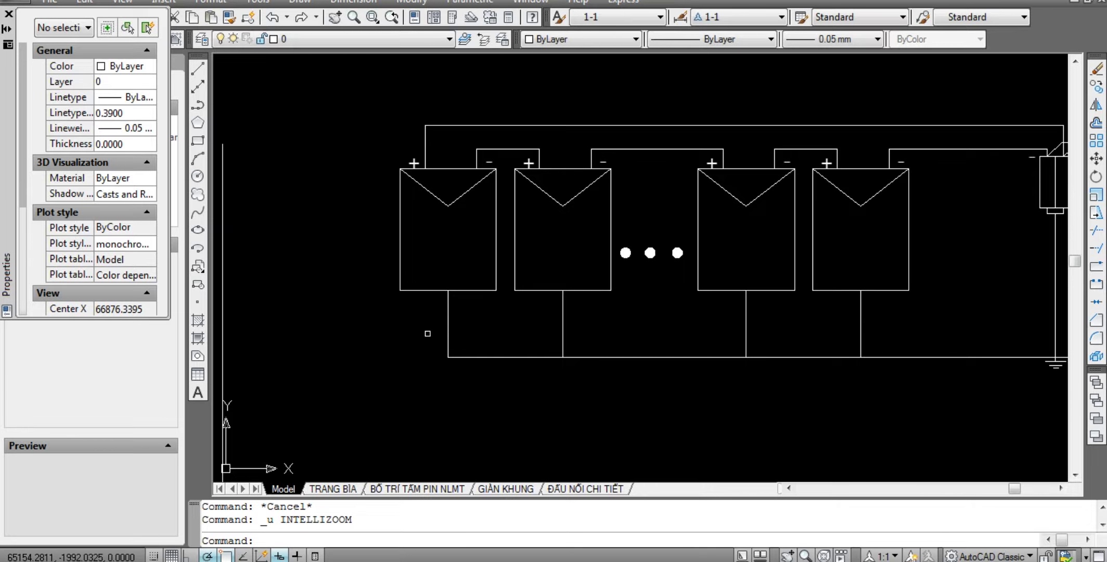
key(ctrl+z)
key(Escape)
scroll(438, 333, down, 3)
scroll(760, 323, up, 2)
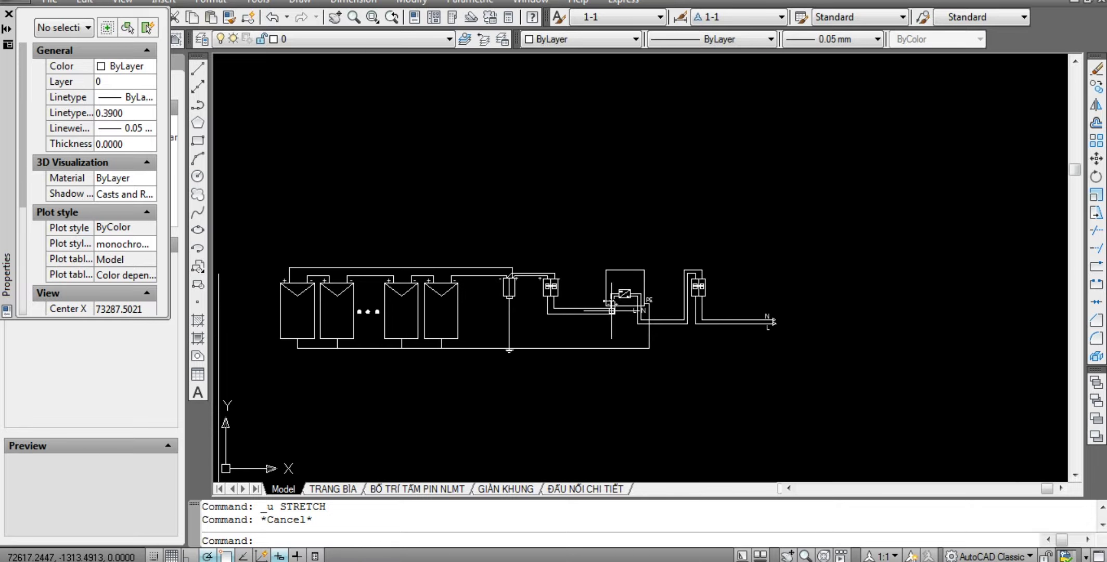
scroll(621, 241, up, 2)
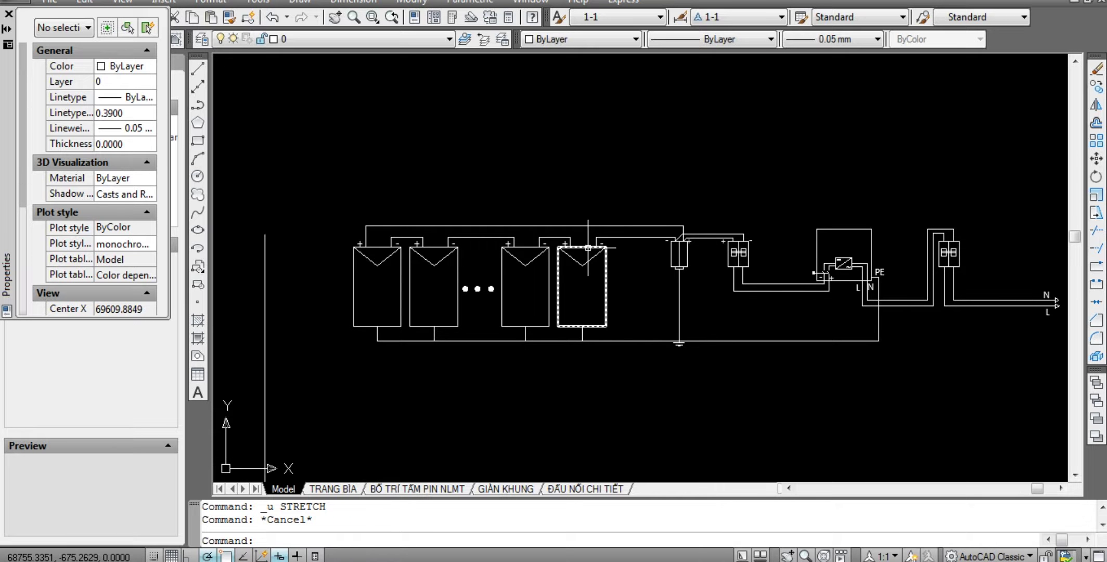
click(575, 491)
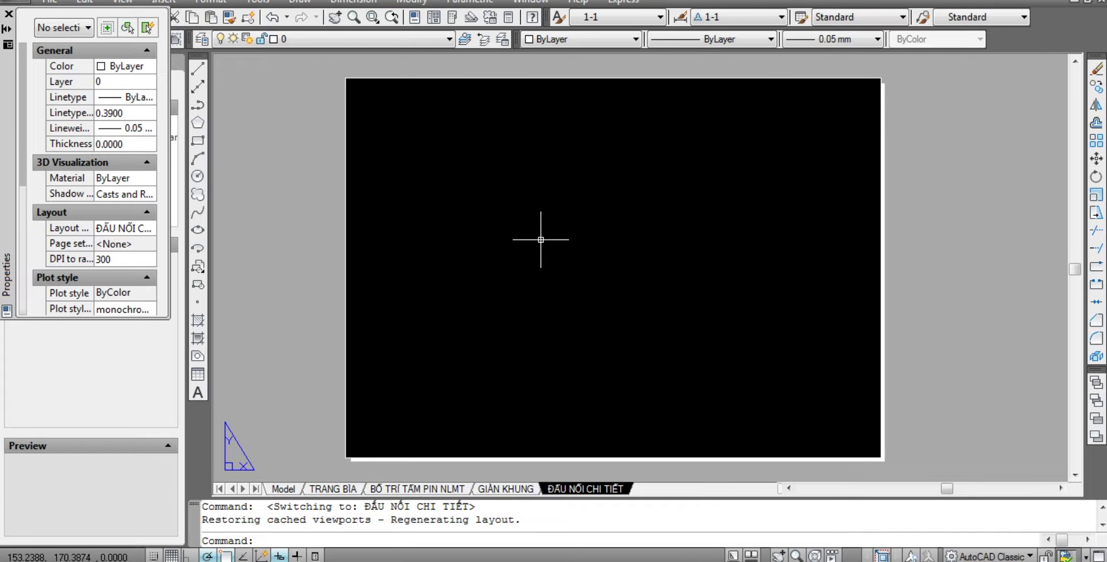
Insert the KHUNG MỚI - A3 frame block with the I command and accept its attributes.
key(Escape)
key(Escape)
text(i)
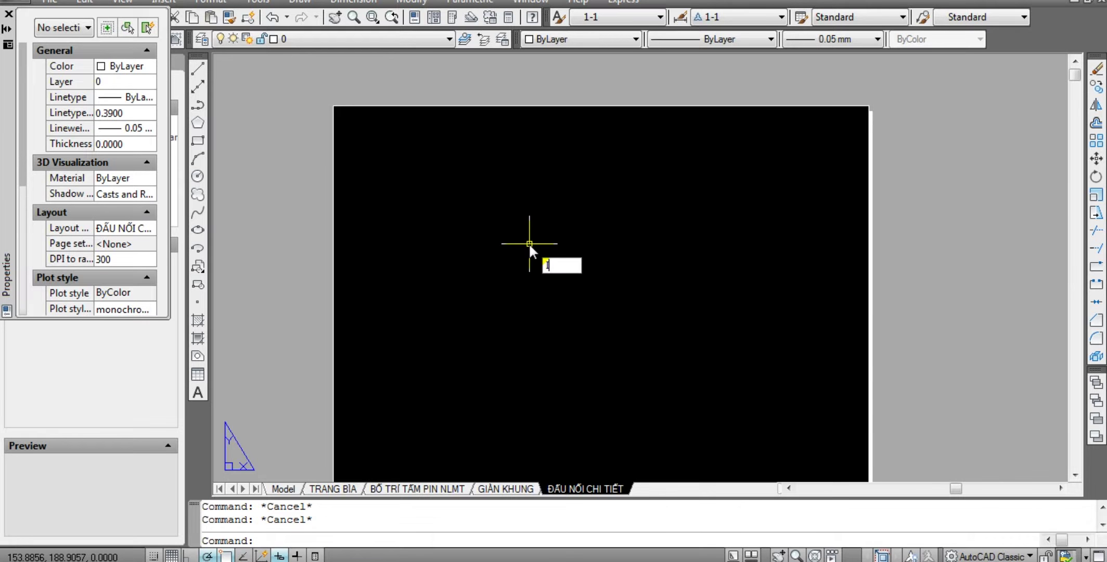
key(Return)
click(555, 173)
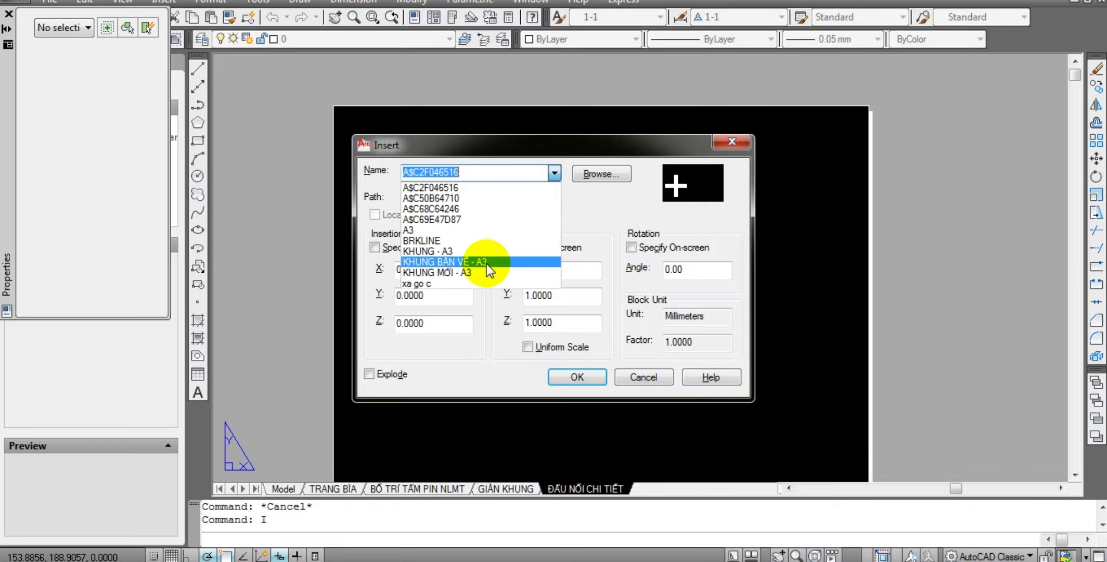
click(596, 172)
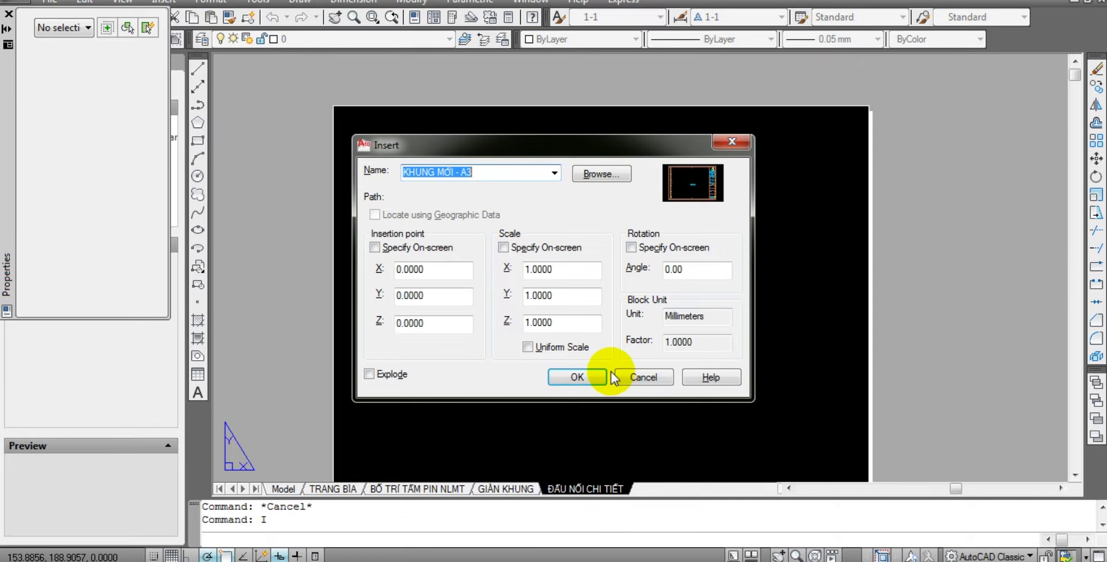
click(577, 376)
click(416, 390)
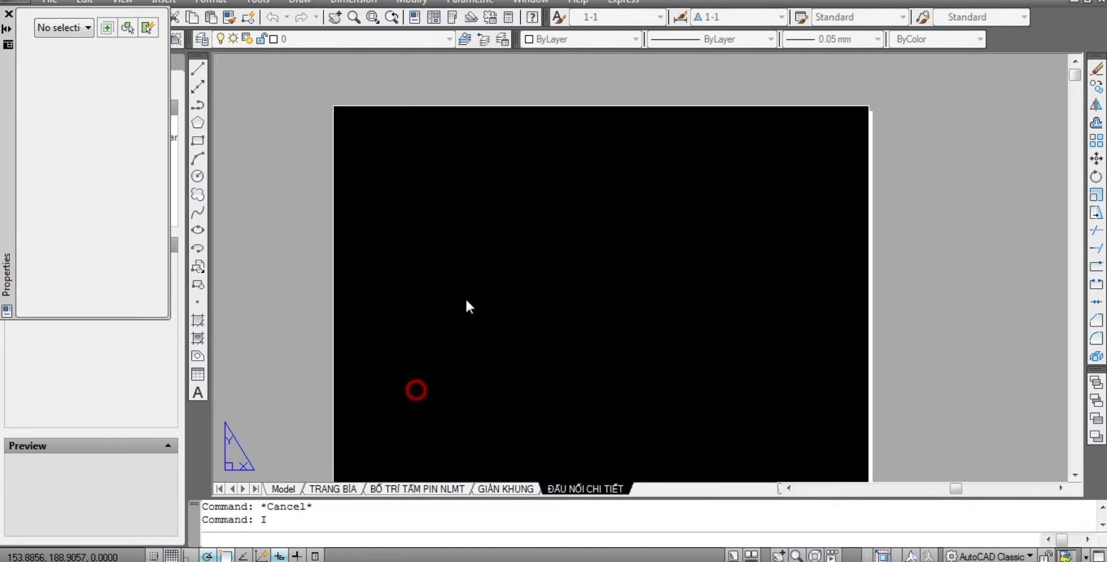
Create a rectangular viewport on the ĐẤU NỐI CHI TIẾT layout with MV.
text(mv)
key(Return)
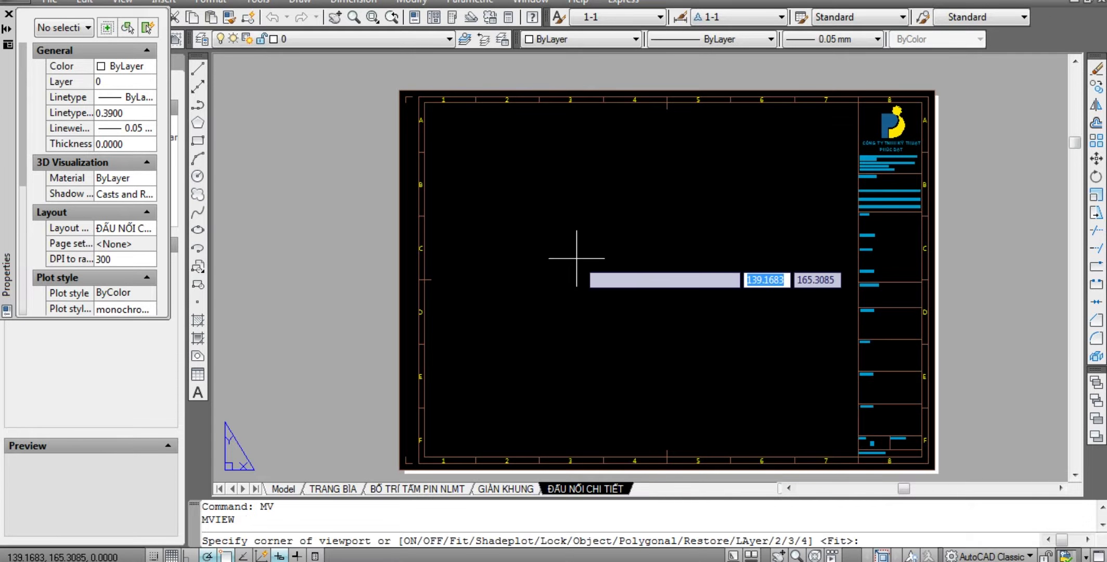
click(435, 125)
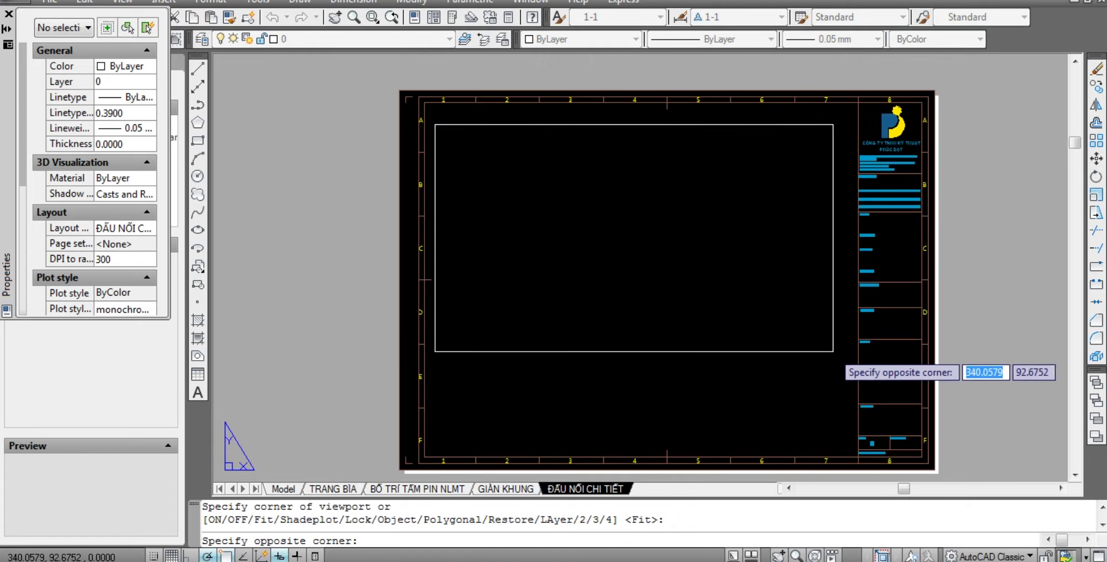
click(846, 304)
click(672, 193)
key(Escape)
Zoom and pan the wiring diagram to centre it inside the viewport.
double_click(663, 235)
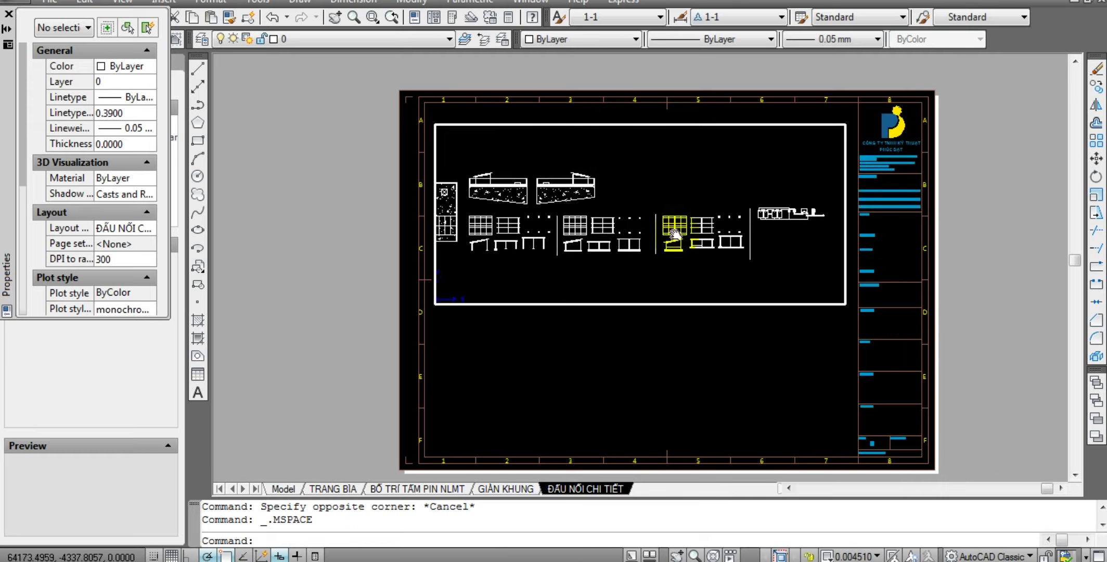
scroll(605, 228, up, 3)
scroll(619, 228, up, 2)
middle_drag(646, 232, 636, 229)
scroll(640, 228, down, 1)
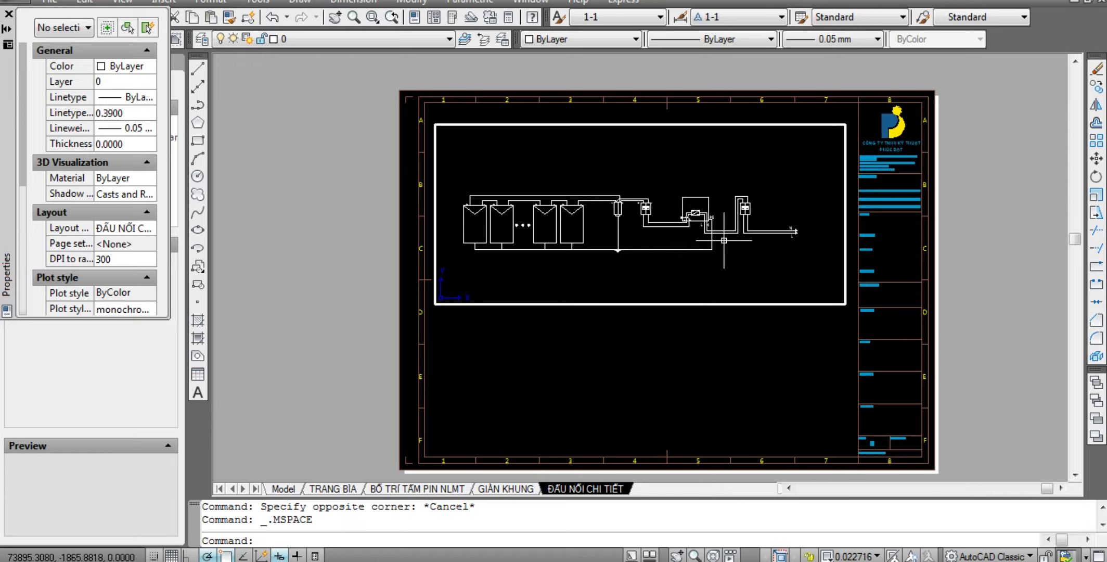
middle_drag(673, 269, 675, 262)
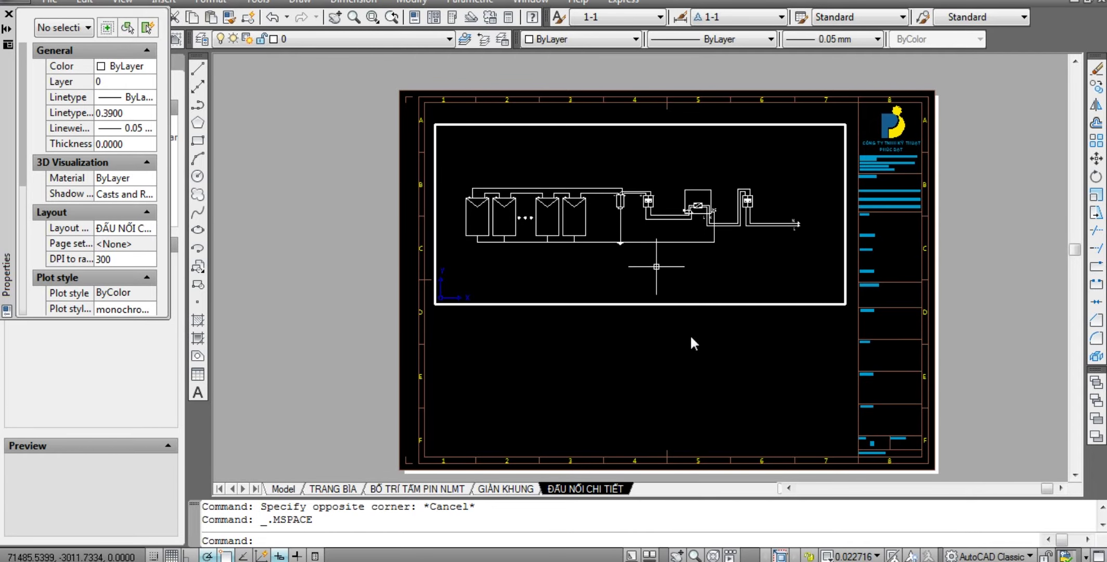
double_click(654, 369)
Refine the viewport zoom, check the viewport scale list, and return to paper space.
scroll(650, 307, up, 3)
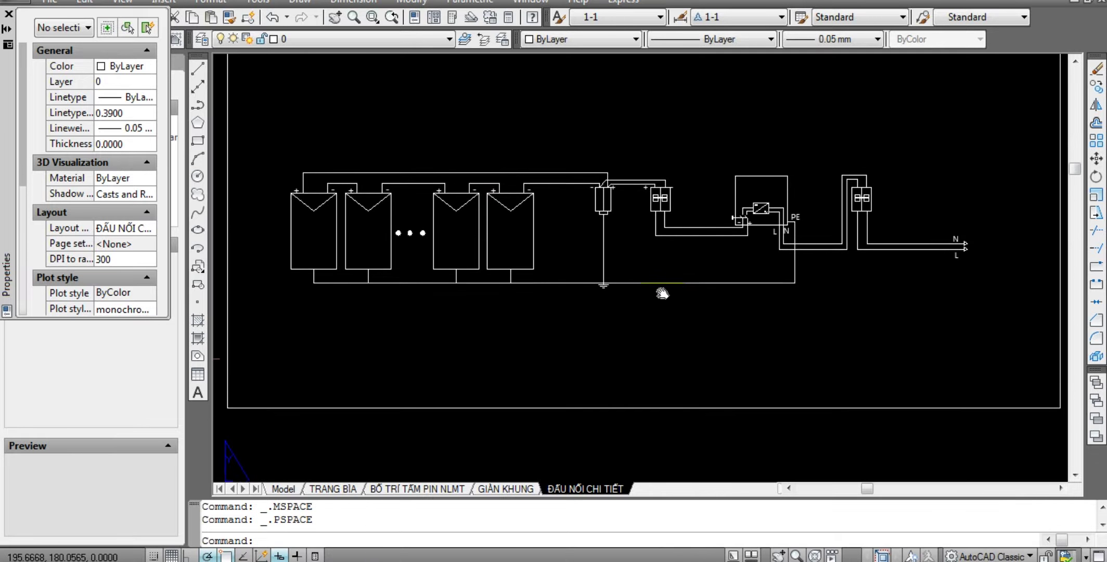
click(660, 186)
double_click(652, 172)
scroll(653, 172, up, 2)
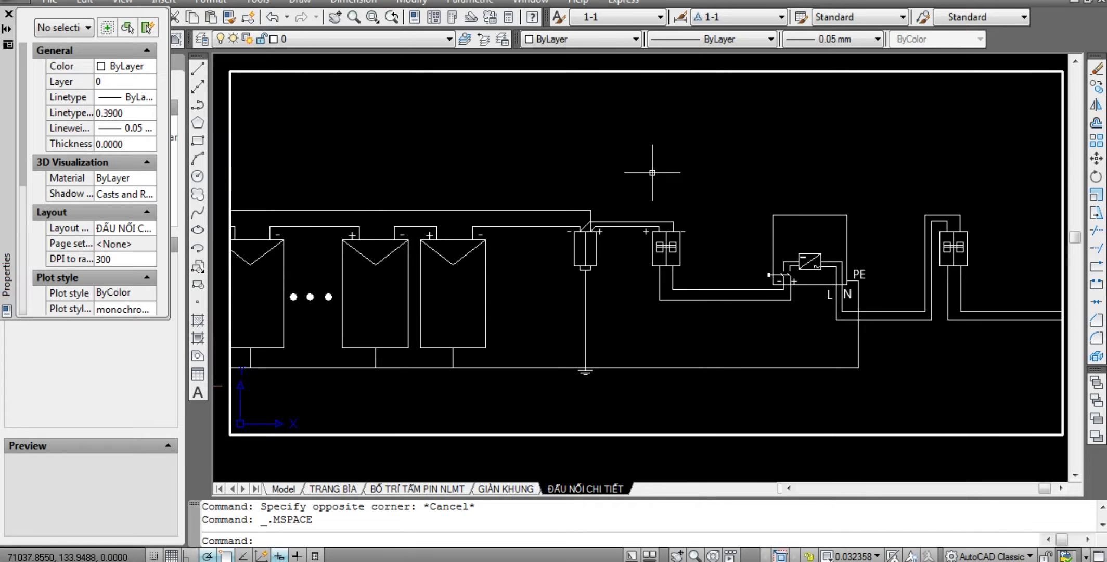
scroll(637, 180, down, 3)
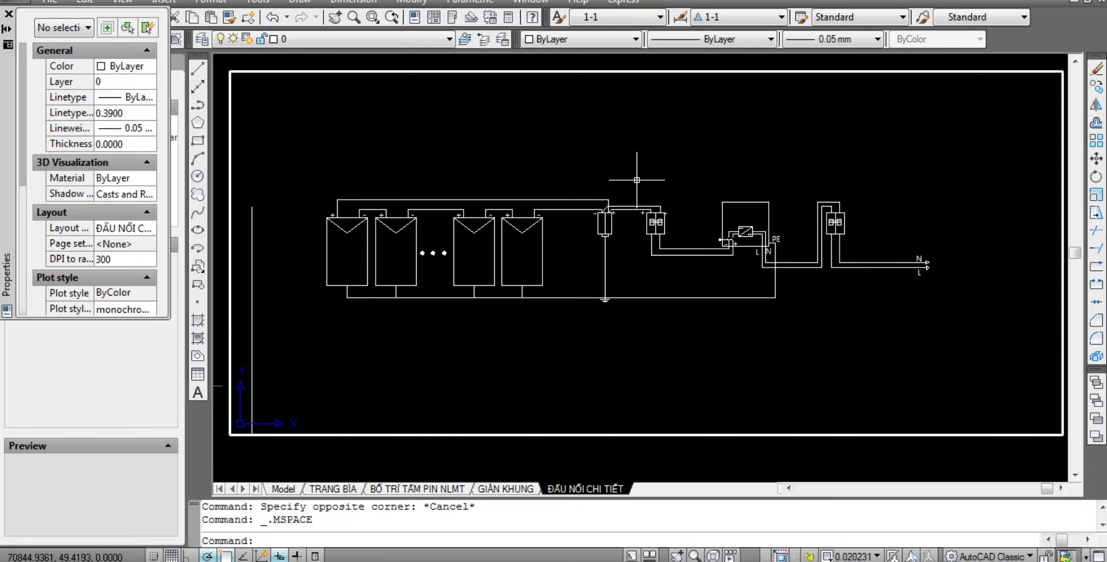
click(849, 555)
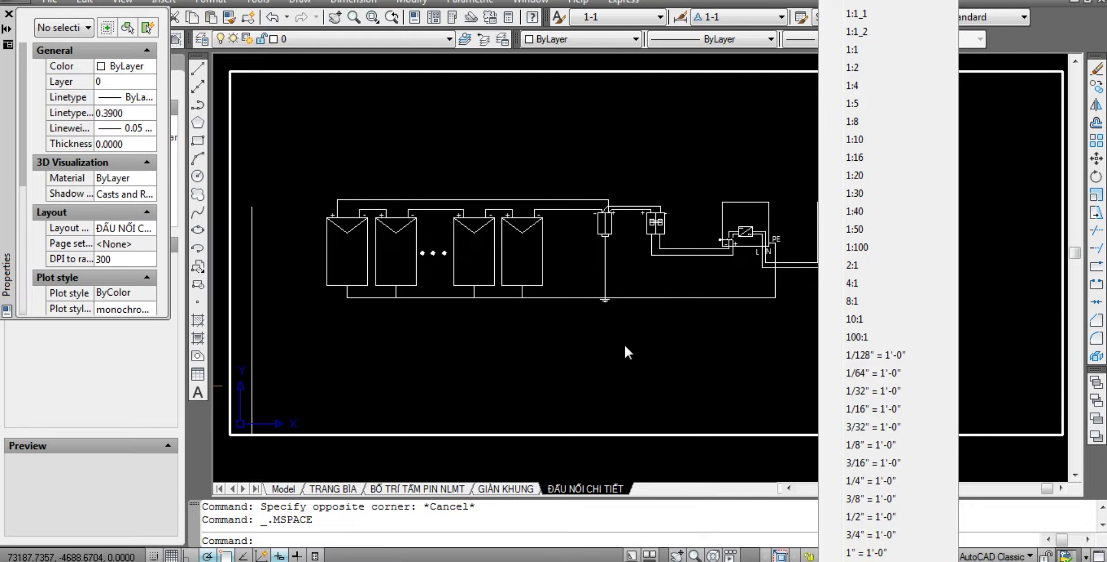
click(585, 307)
scroll(512, 327, up, 2)
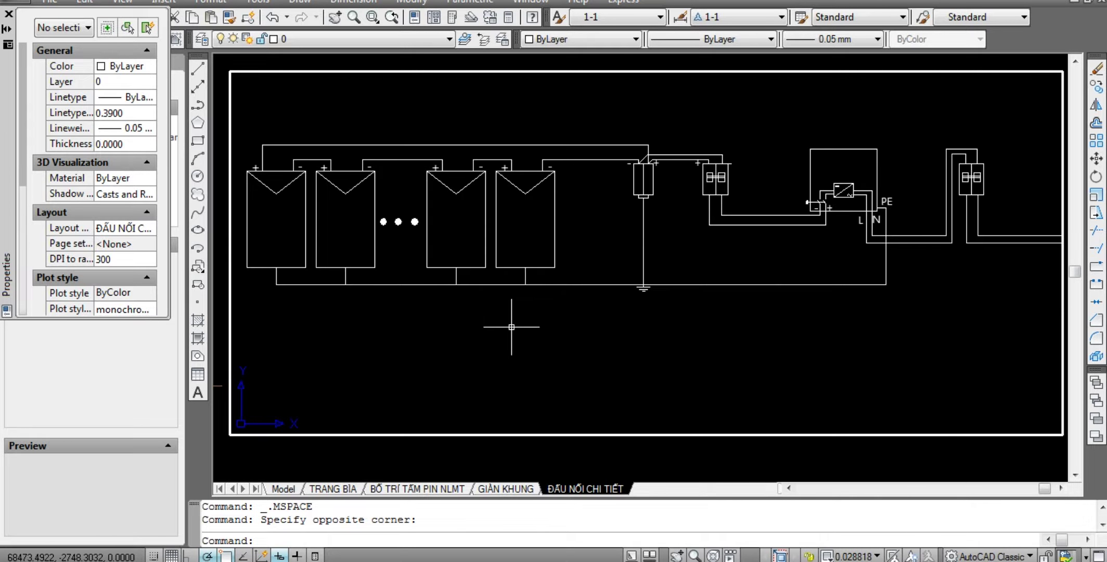
double_click(652, 471)
scroll(648, 371, down, 3)
Stretch the viewport's top-right corner right to widen it toward the title block.
scroll(638, 372, up, 1)
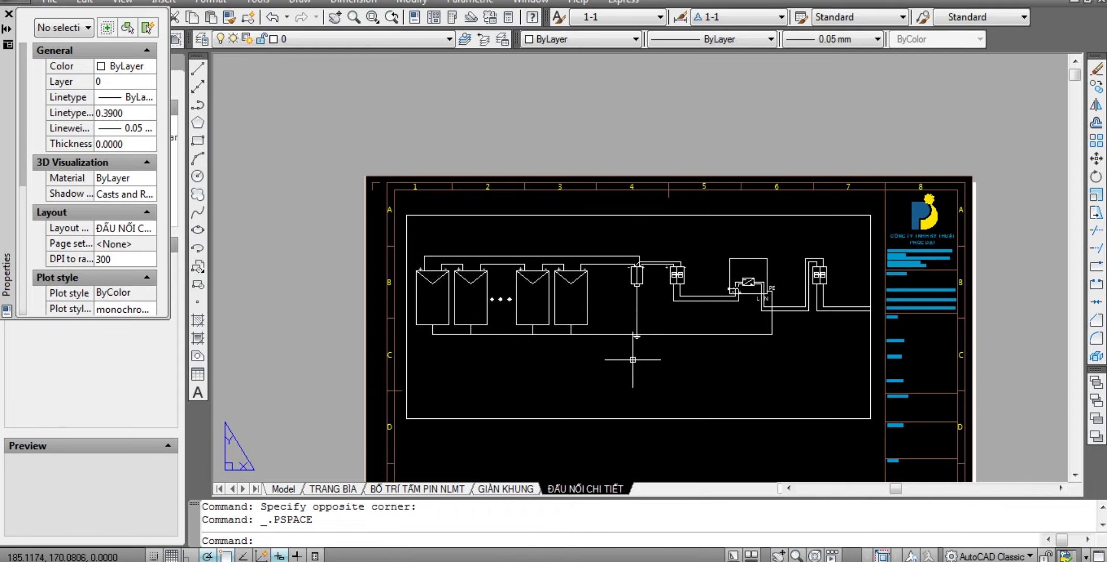
click(727, 392)
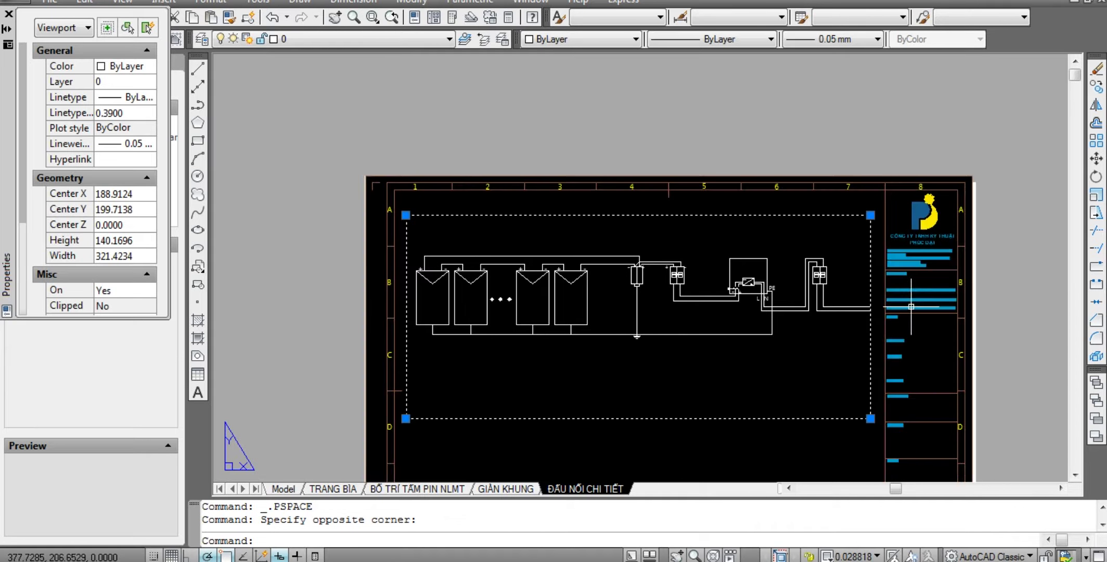
click(871, 215)
click(884, 215)
key(Escape)
key(Escape)
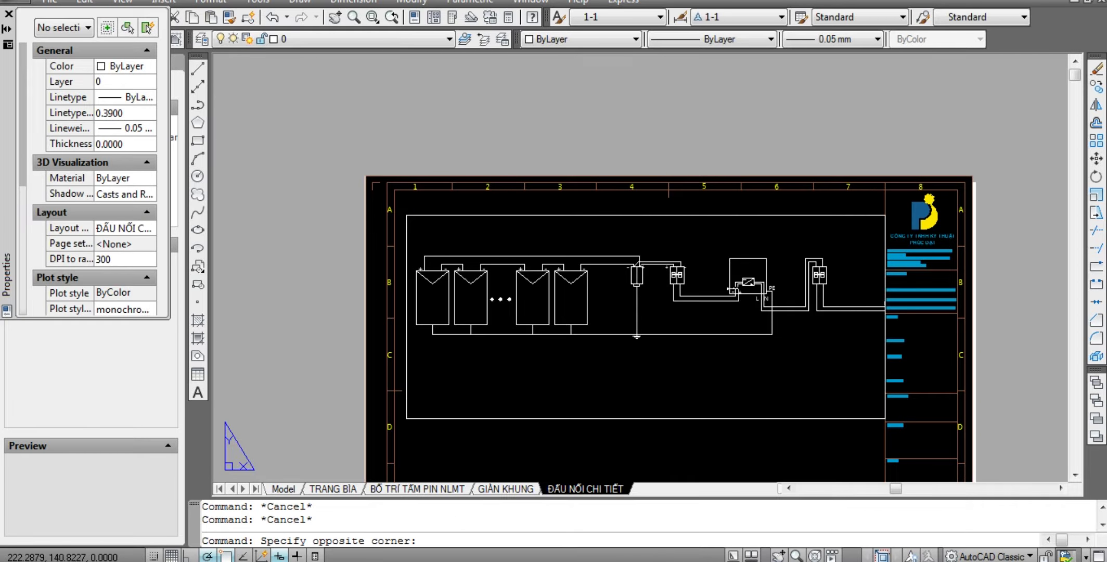
Move the viewport slightly to the left.
click(633, 398)
middle_drag(632, 398, 712, 398)
click(747, 410)
click(667, 357)
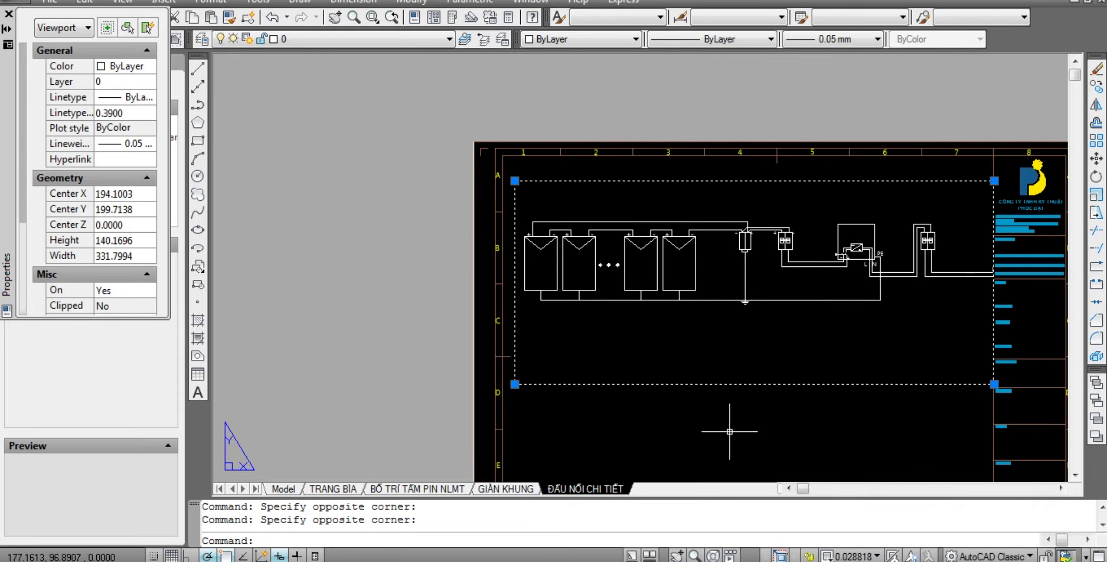
key(m)
key(Return)
click(730, 431)
click(720, 432)
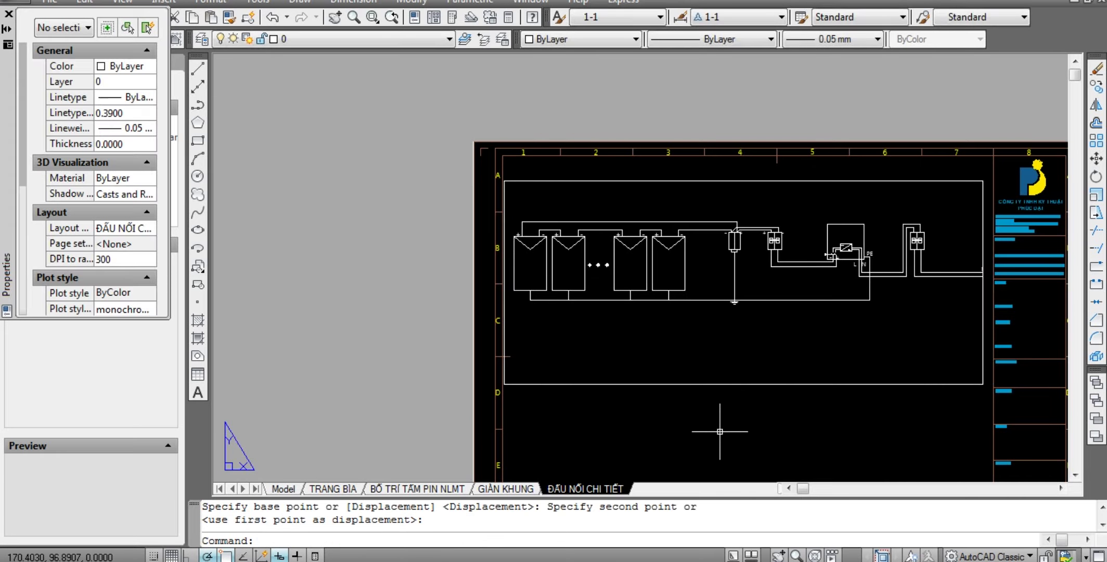
Start a second move of the viewport, abandon it, and bring the whole sheet into view.
click(791, 415)
click(741, 389)
key(m)
key(Return)
click(744, 391)
key(Escape)
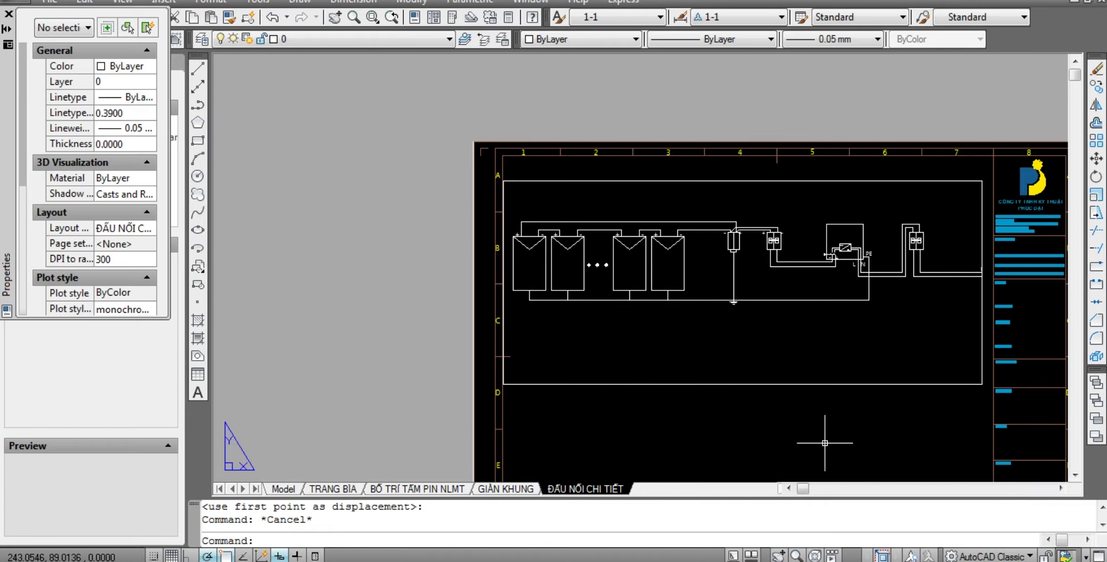
middle_drag(825, 443, 702, 443)
Select the viewport and grab a corner grip, then cancel the resize.
click(796, 388)
click(829, 293)
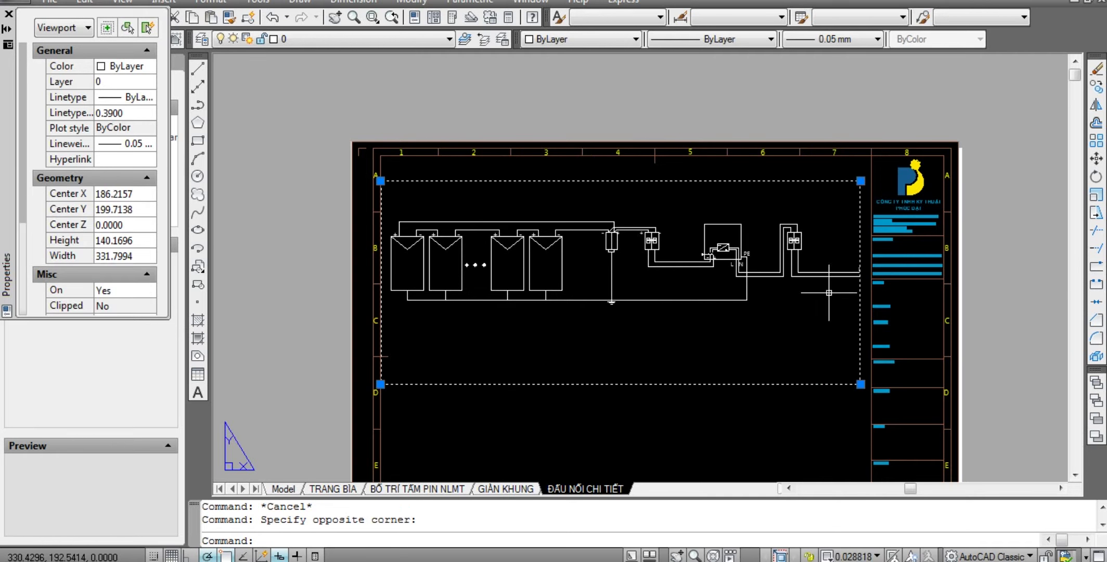
click(861, 180)
key(Escape)
key(Escape)
scroll(844, 271, up, 2)
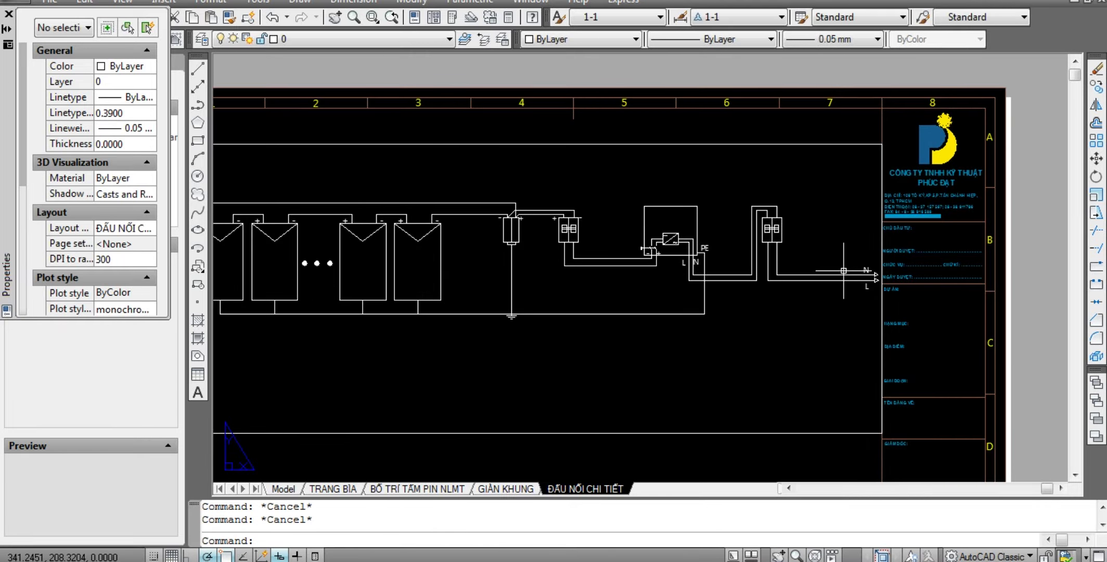
scroll(869, 297, down, 3)
scroll(848, 292, up, 2)
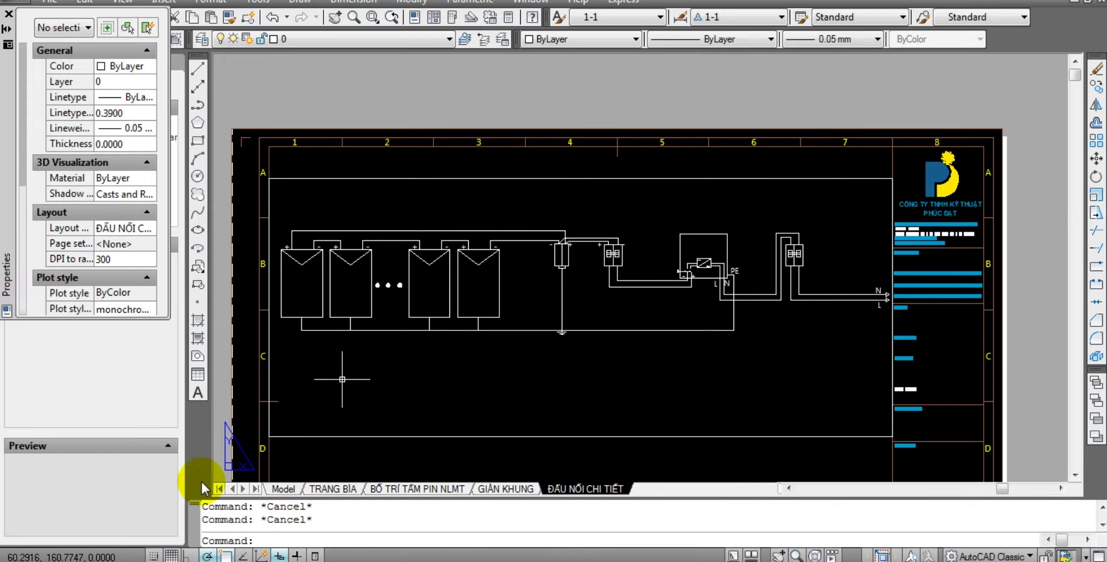
In model space, start stretching the N and L wire ends, cancel, and return to the layout.
click(300, 489)
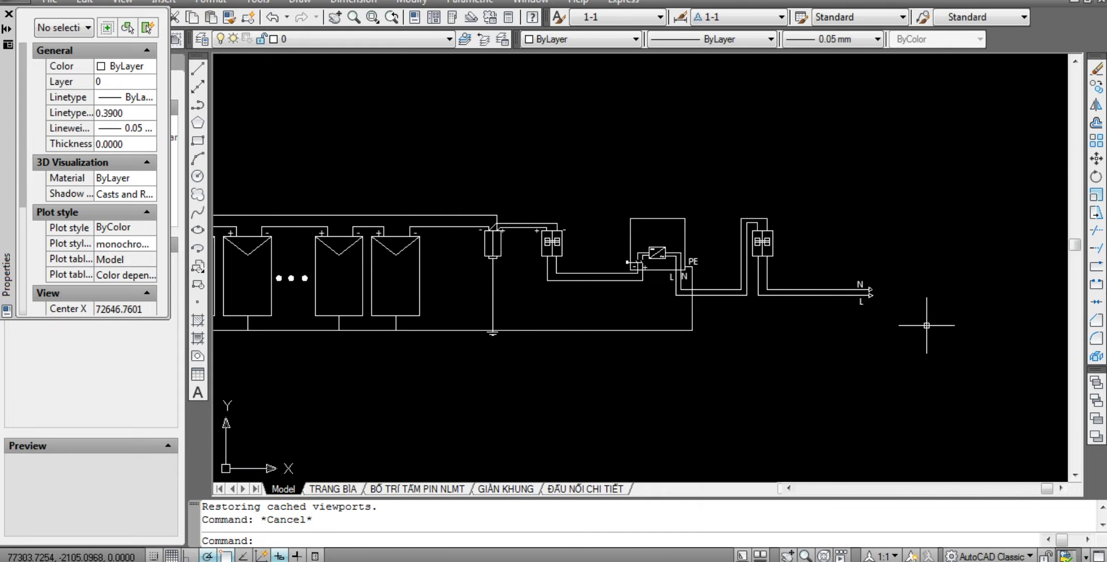
click(927, 325)
click(823, 190)
text(s)
key(Return)
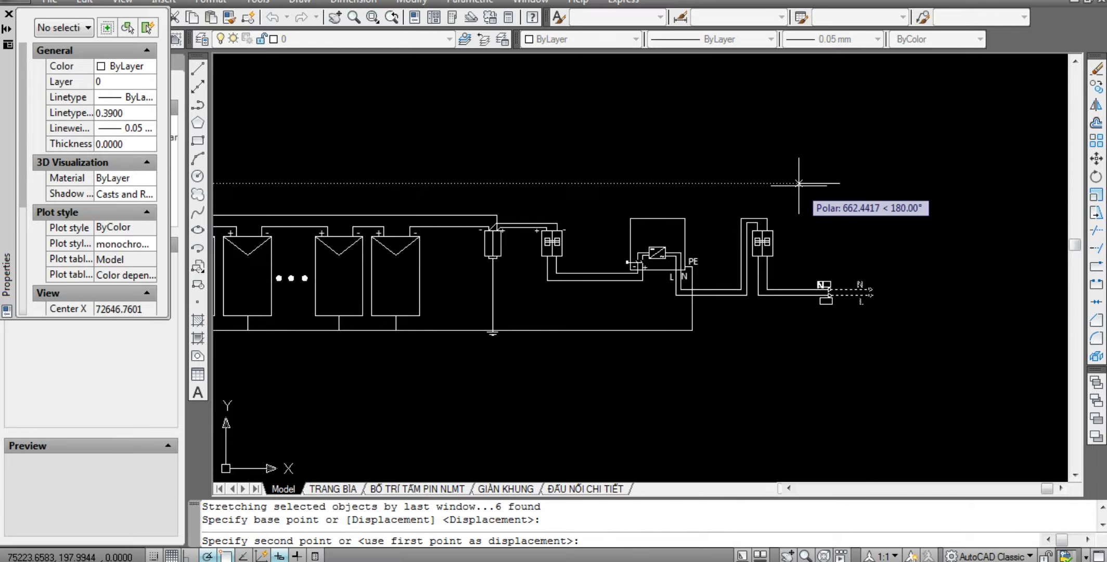
key(Escape)
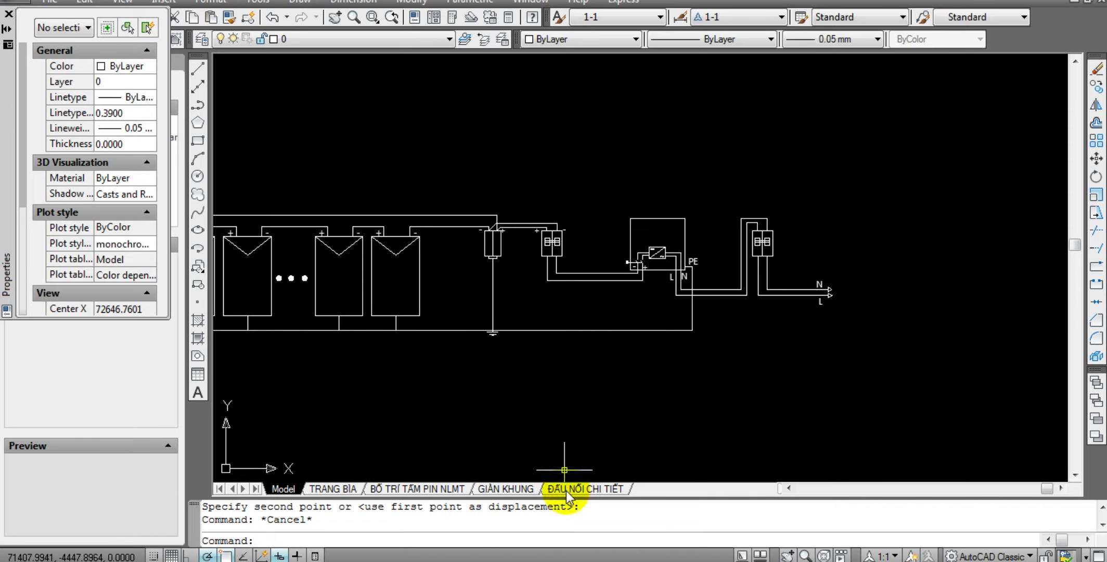
click(567, 497)
Select the viewport and grab a corner grip, then cancel and clear the selection.
click(860, 256)
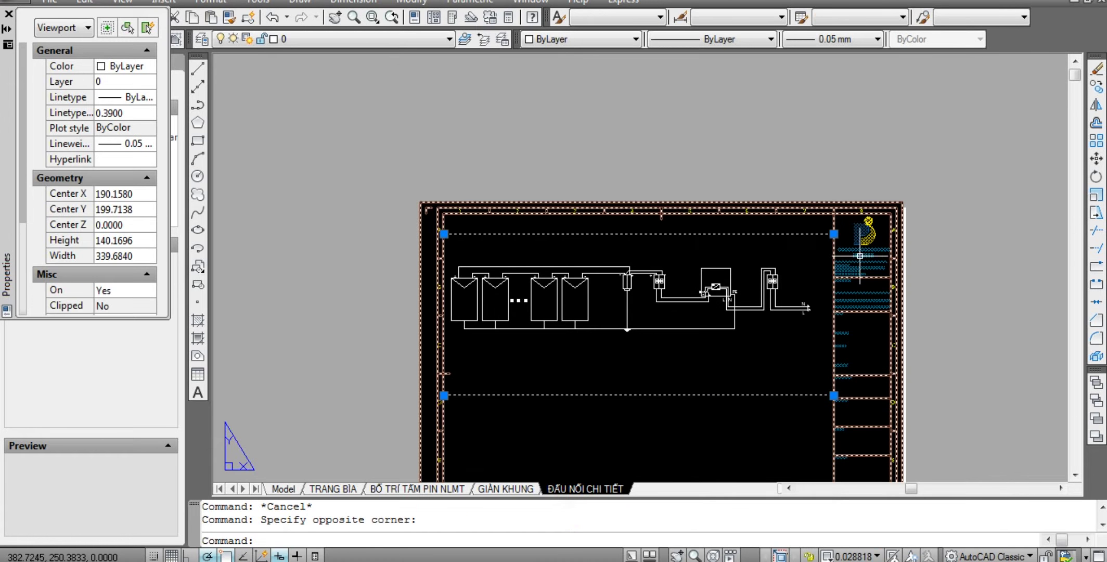
click(833, 234)
key(Escape)
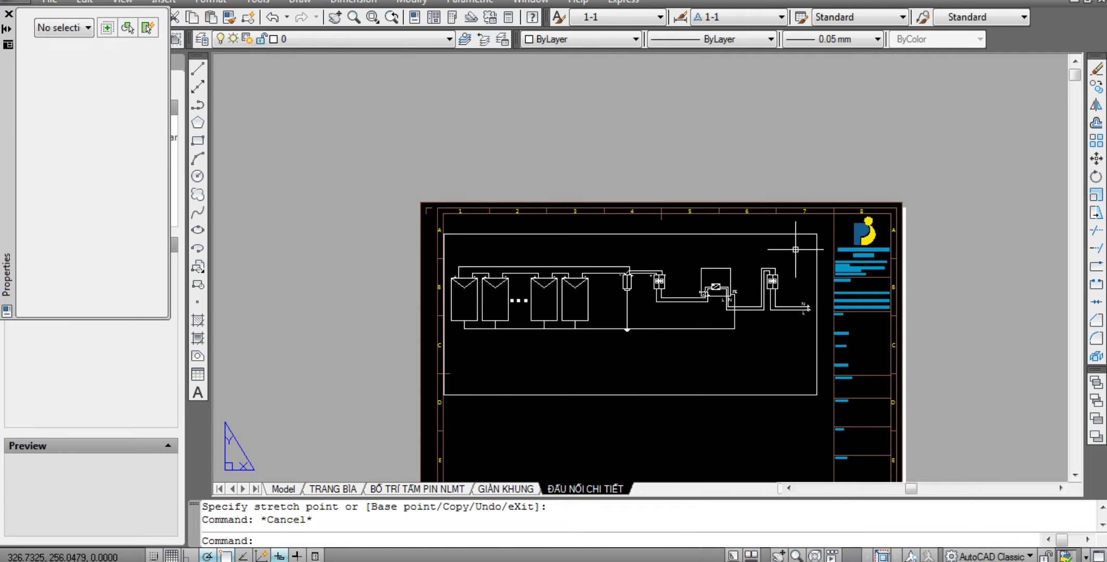
key(Escape)
scroll(772, 293, up, 3)
scroll(772, 294, down, 4)
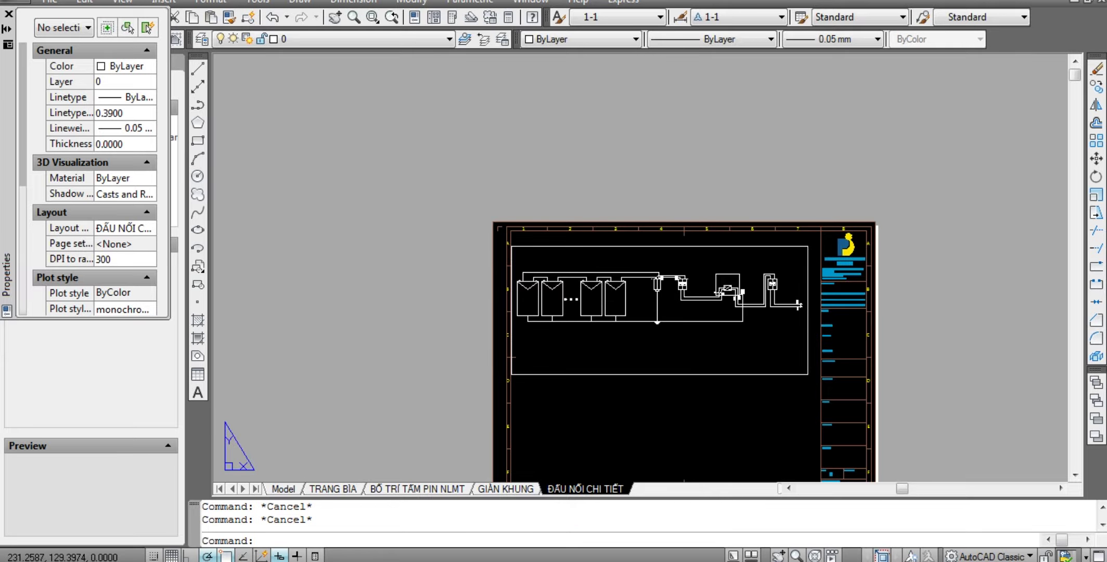
Grip-stretch the viewport's bottom-right corner upward toward the wiring diagram.
click(655, 346)
key(Escape)
scroll(679, 370, up, 2)
click(667, 353)
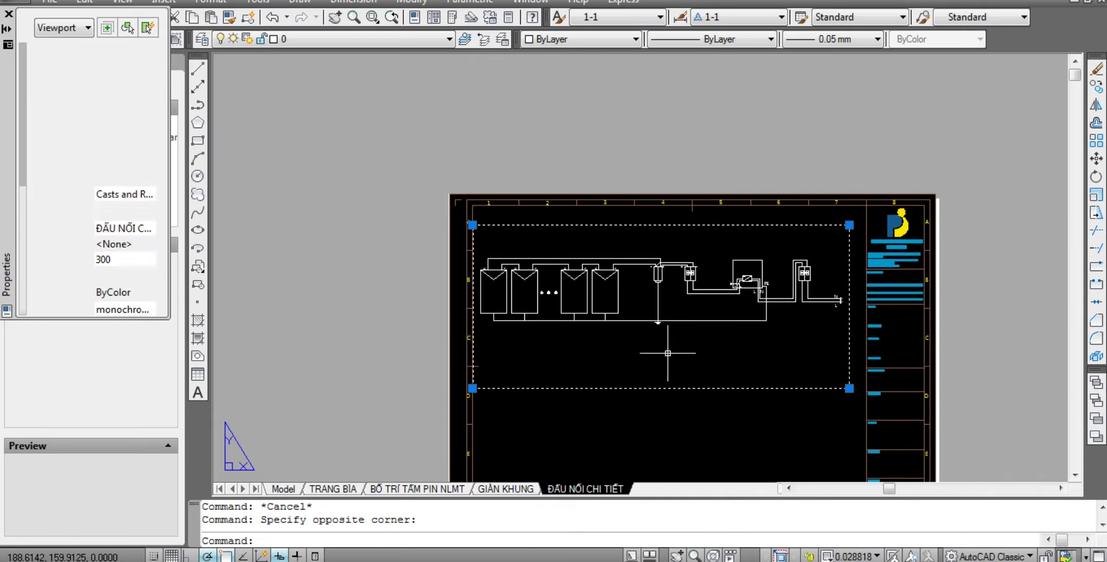
click(849, 388)
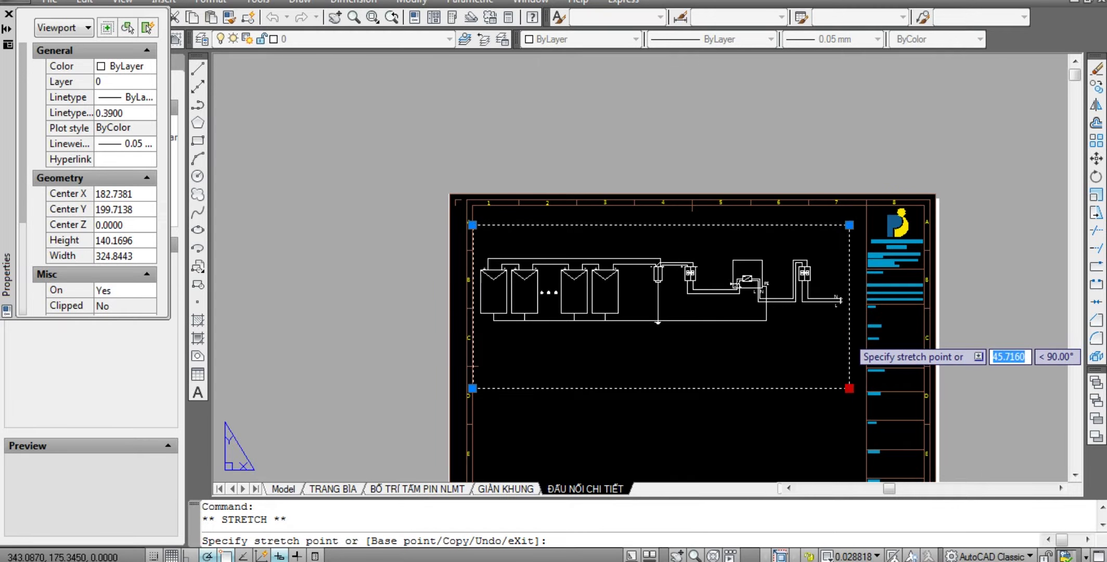
click(849, 335)
key(Escape)
scroll(562, 310, up, 4)
scroll(658, 288, down, 2)
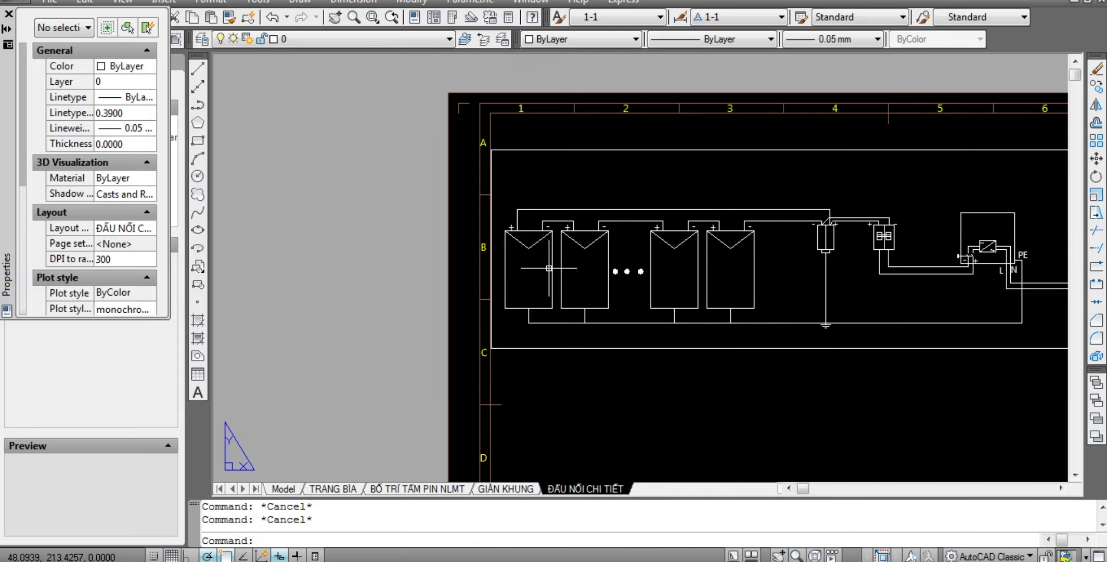
scroll(657, 245, up, 2)
scroll(642, 342, up, 2)
text(MT)
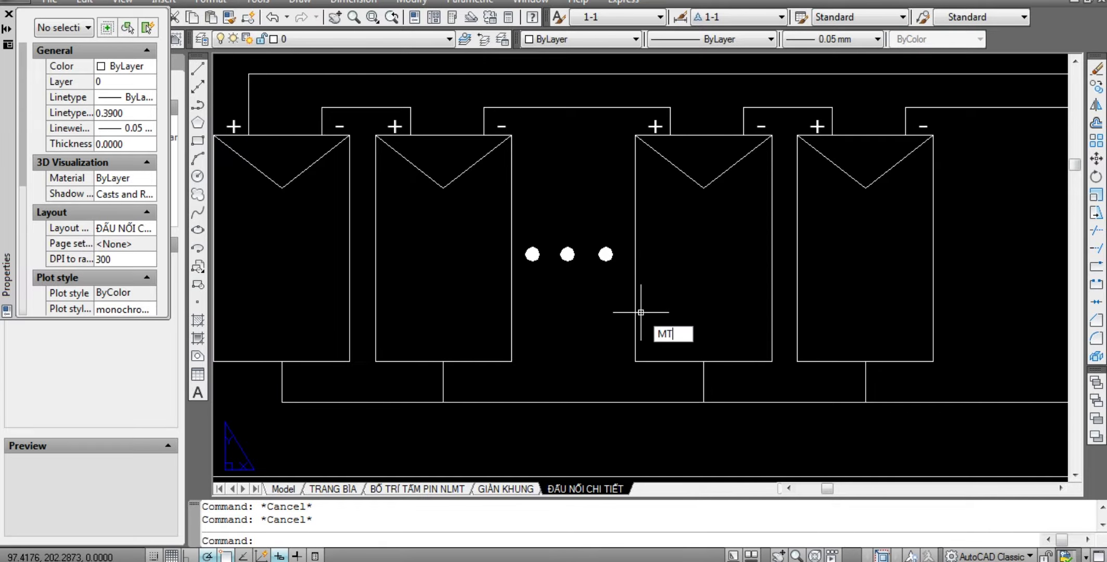
Add a multiline text label '8 TẤM' between the solar panels.
key(Return)
click(551, 224)
click(636, 275)
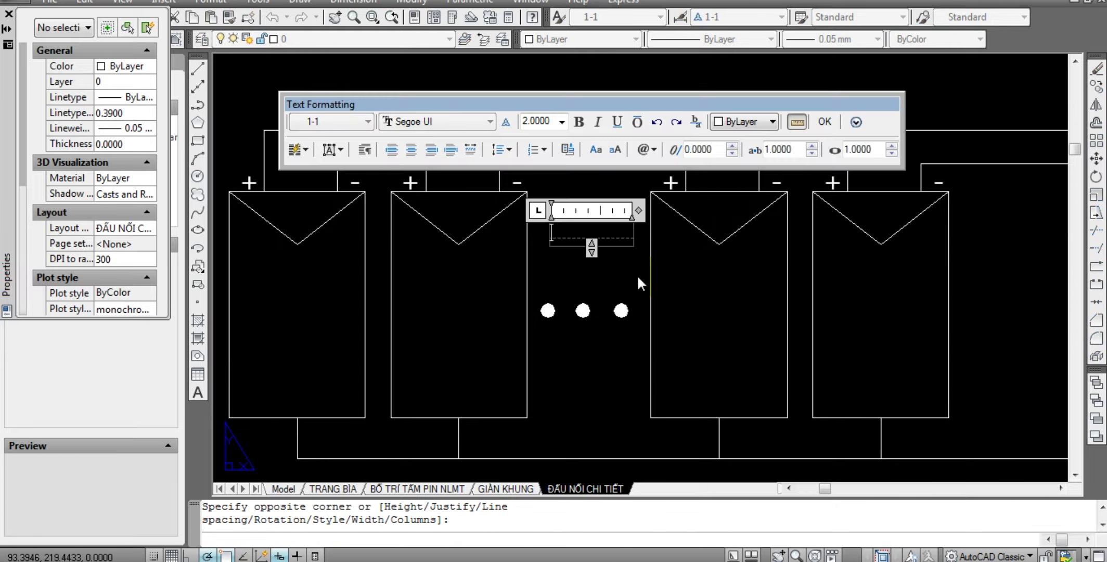
text(8 TA)
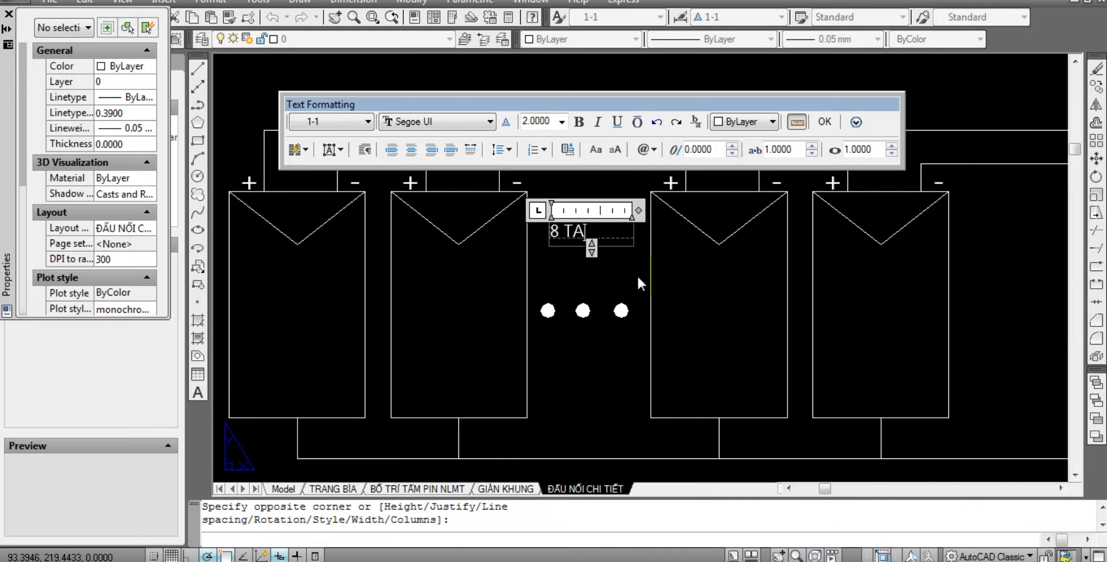
key(BackSpace)
text(ẤM)
click(637, 274)
scroll(638, 276, down, 2)
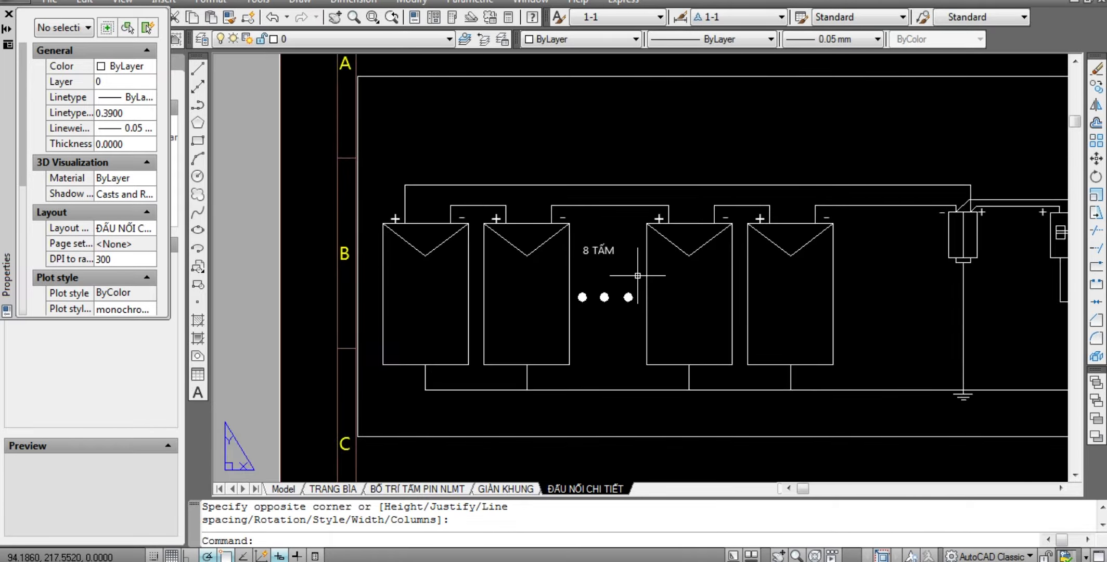
scroll(637, 276, down, 2)
Move the 8 TẤM label to centre it above the dots between panels.
click(624, 264)
scroll(633, 269, up, 3)
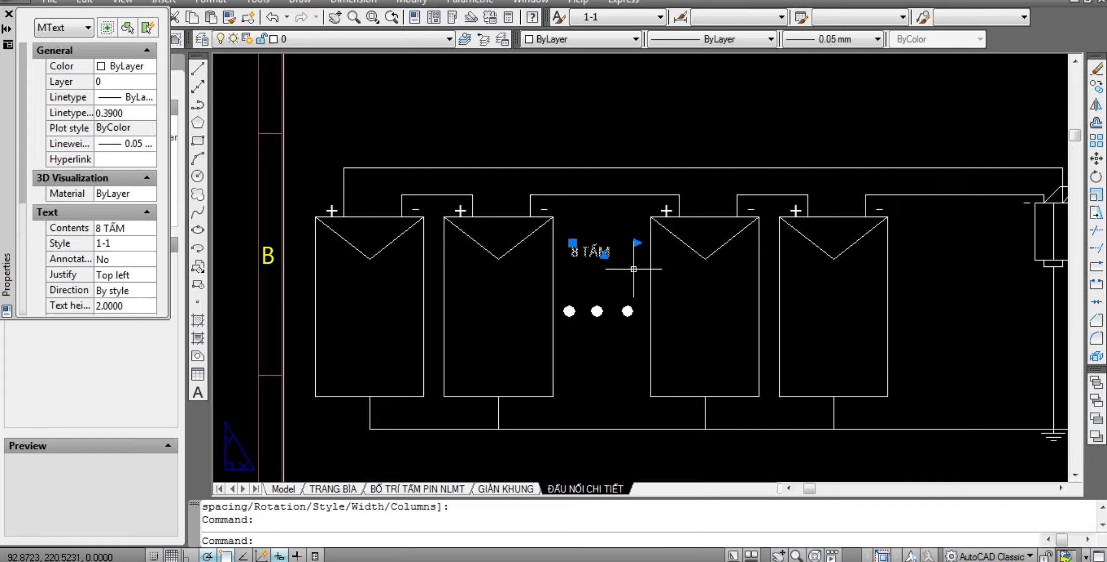
key(m)
key(Return)
click(654, 117)
click(655, 138)
key(Escape)
key(Escape)
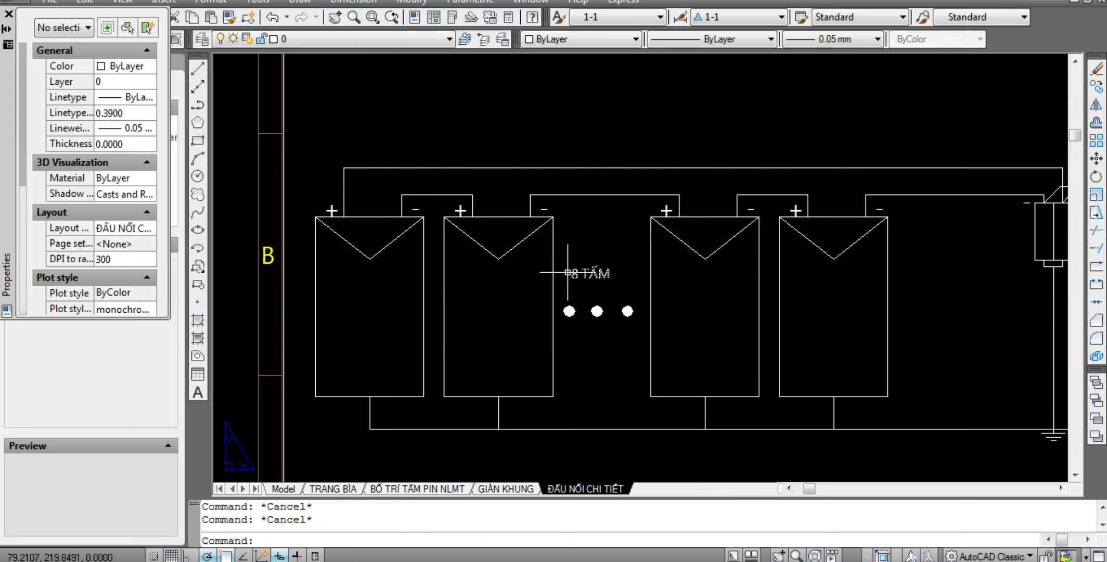
Reselect the 8 TẤM label and start another move, then cancel it.
drag(605, 290, 573, 254)
scroll(583, 242, up, 3)
key(m)
key(Return)
click(593, 240)
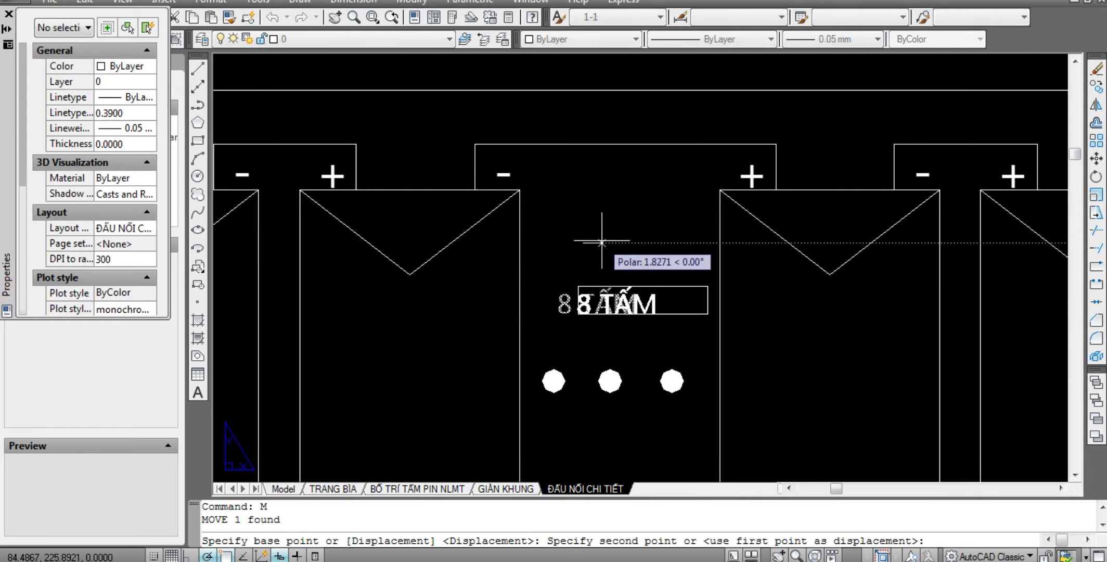
key(Escape)
key(Escape)
scroll(626, 358, down, 4)
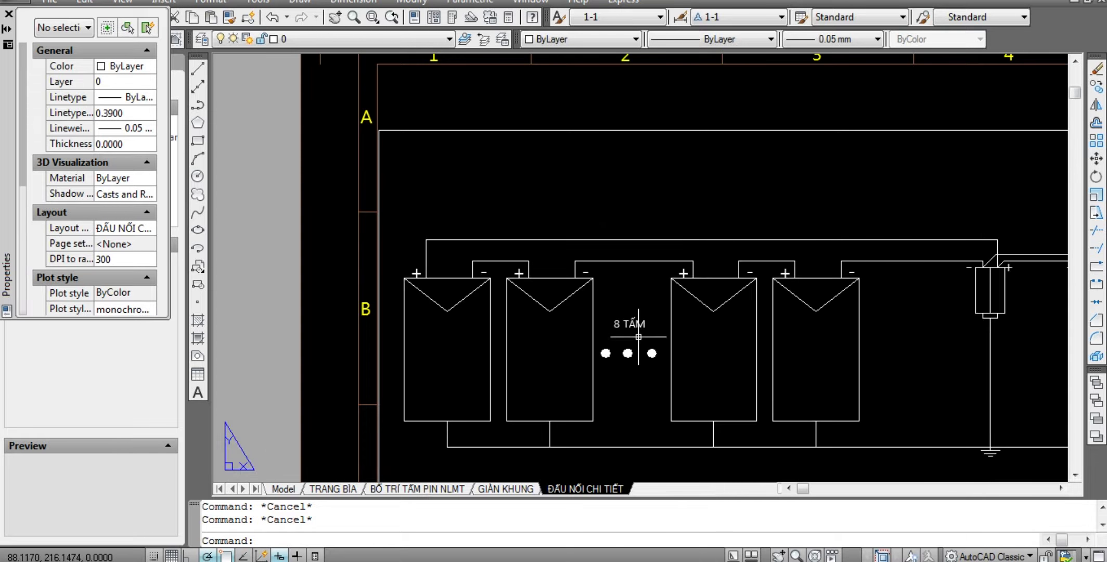
scroll(569, 310, down, 3)
scroll(828, 394, up, 2)
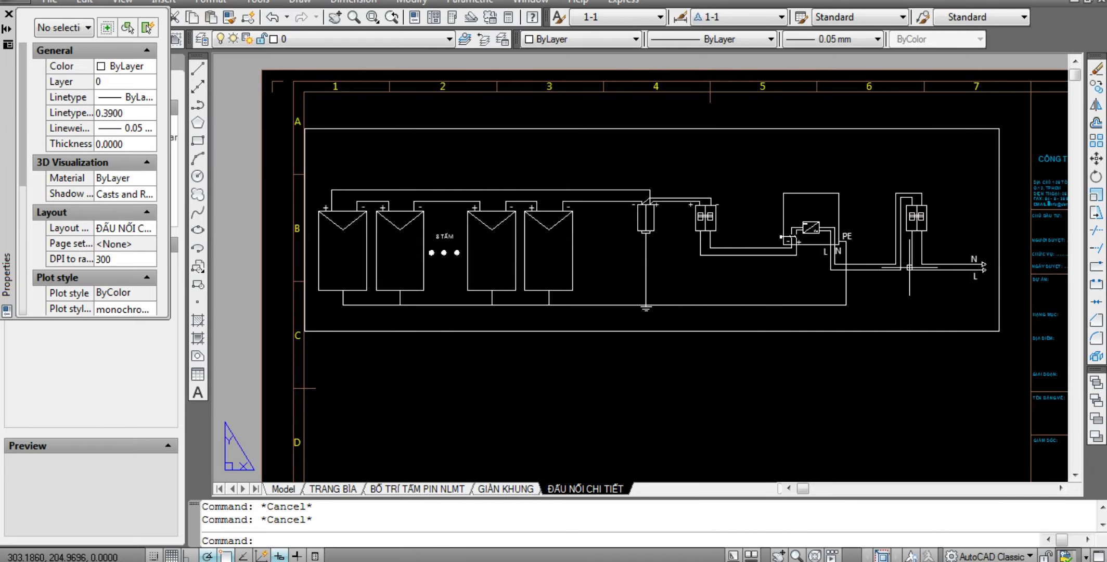
Copy the 8 TẤM label to the clipboard with Ctrl+C.
middle_drag(813, 317, 760, 358)
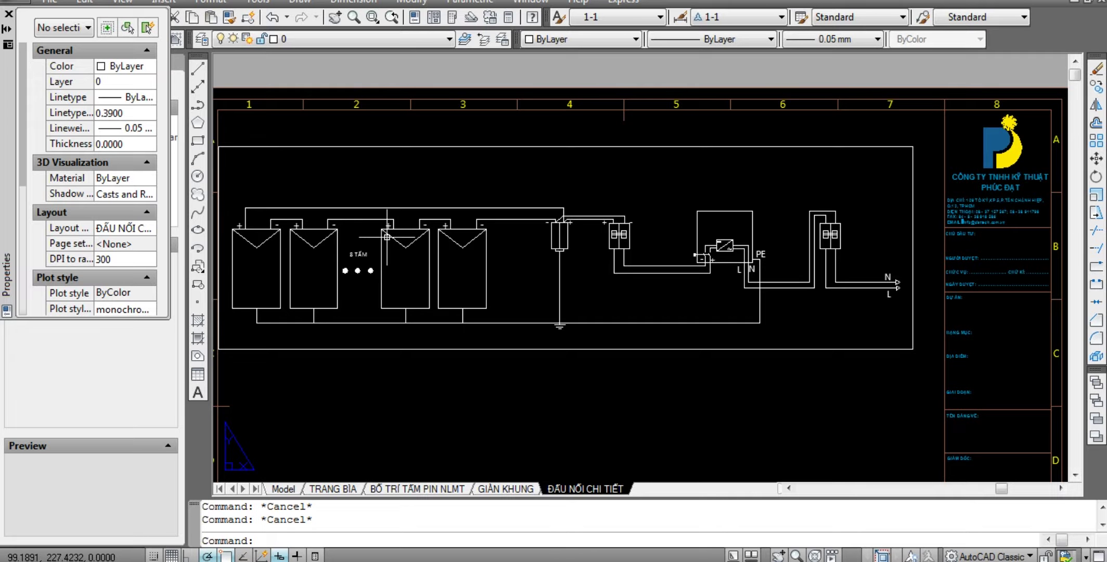
middle_drag(415, 252, 501, 285)
scroll(501, 285, up, 3)
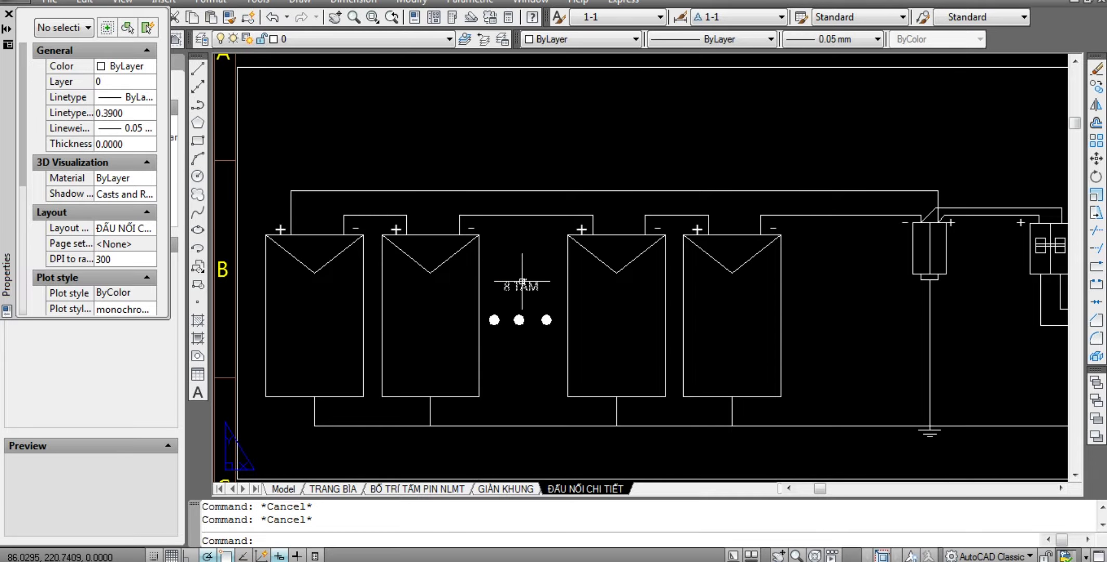
click(522, 282)
key(ctrl+c)
scroll(663, 334, down, 5)
scroll(614, 219, up, 2)
Paste a copy of the label beside the DC surge arrester, dismissing the AEC objects warning.
scroll(614, 219, up, 2)
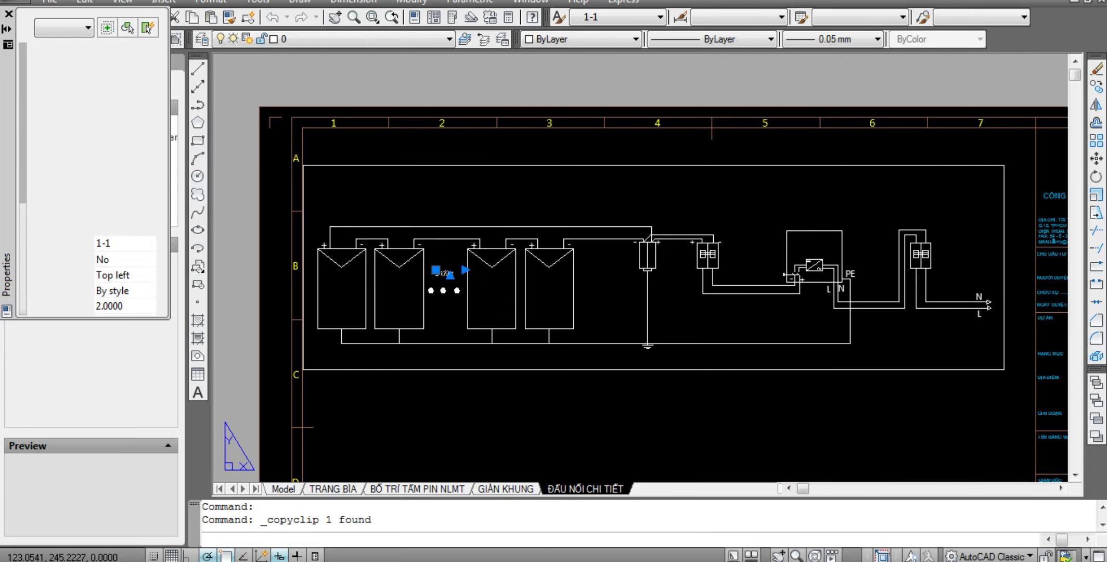
key(ctrl+v)
click(649, 321)
scroll(646, 269, up, 6)
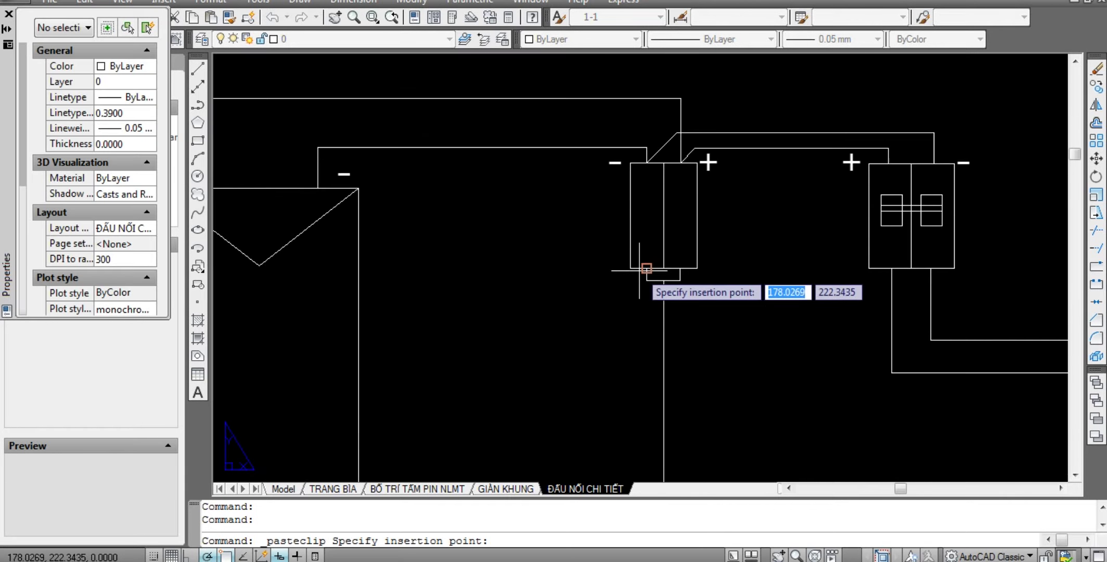
click(480, 216)
double_click(480, 216)
key(Escape)
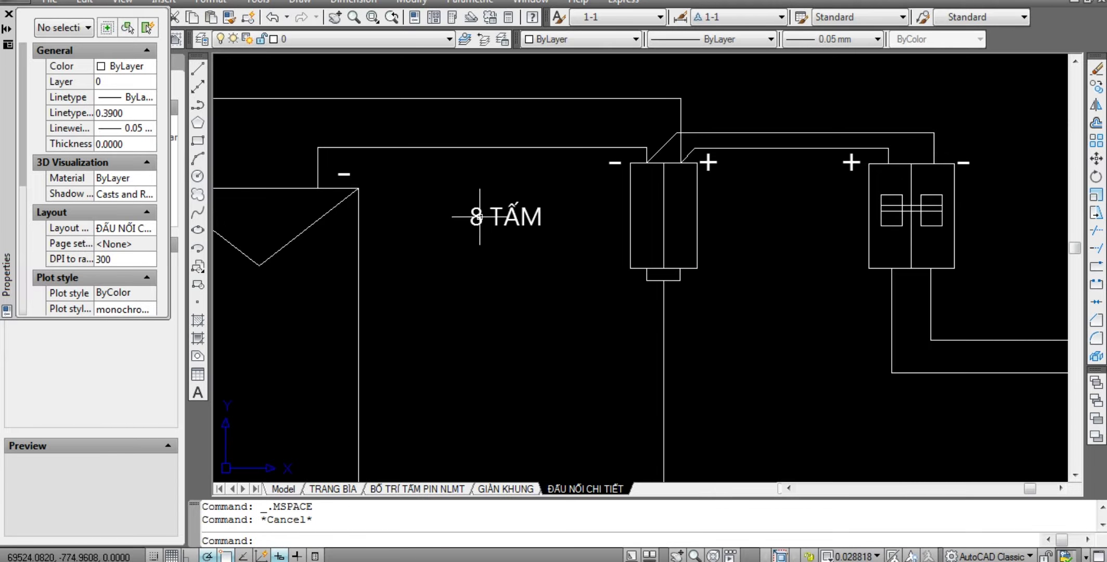
click(480, 217)
key(Escape)
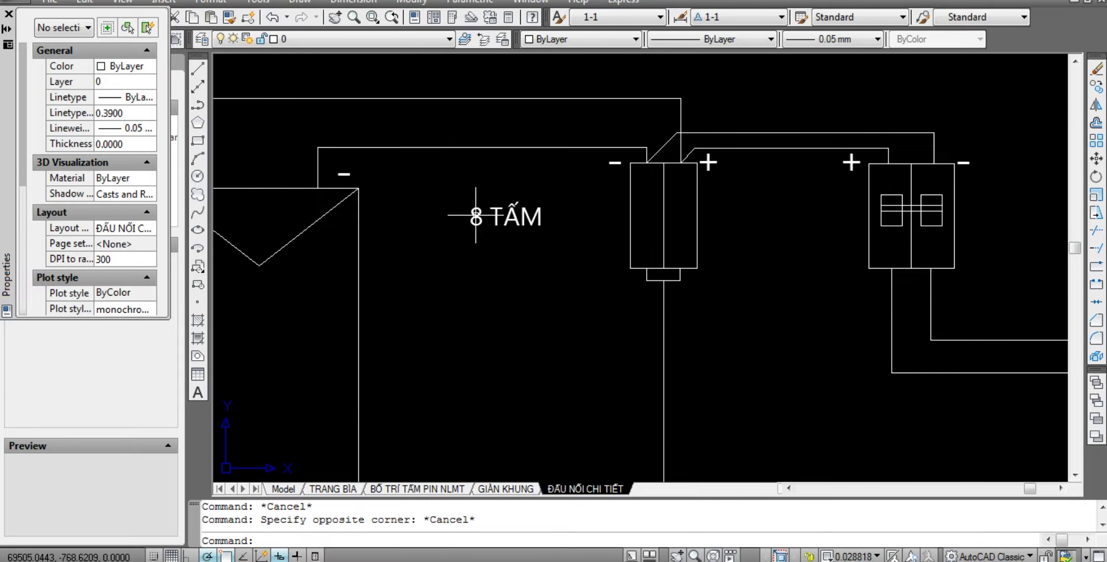
Return to paper space and pan the layout sheet right and down.
text(s)
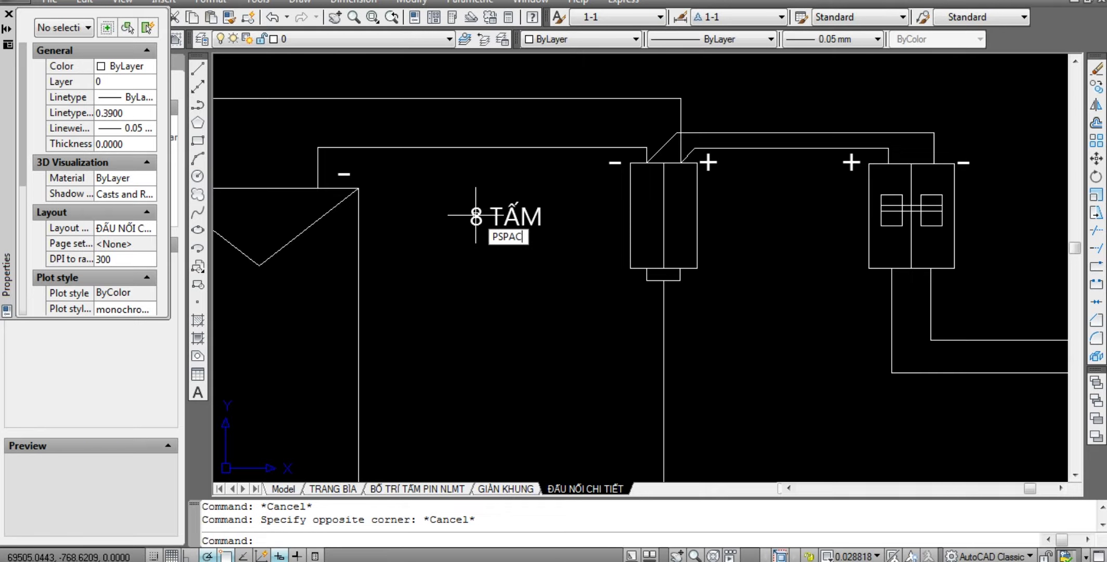
text(E)
key(Return)
scroll(526, 212, up, 5)
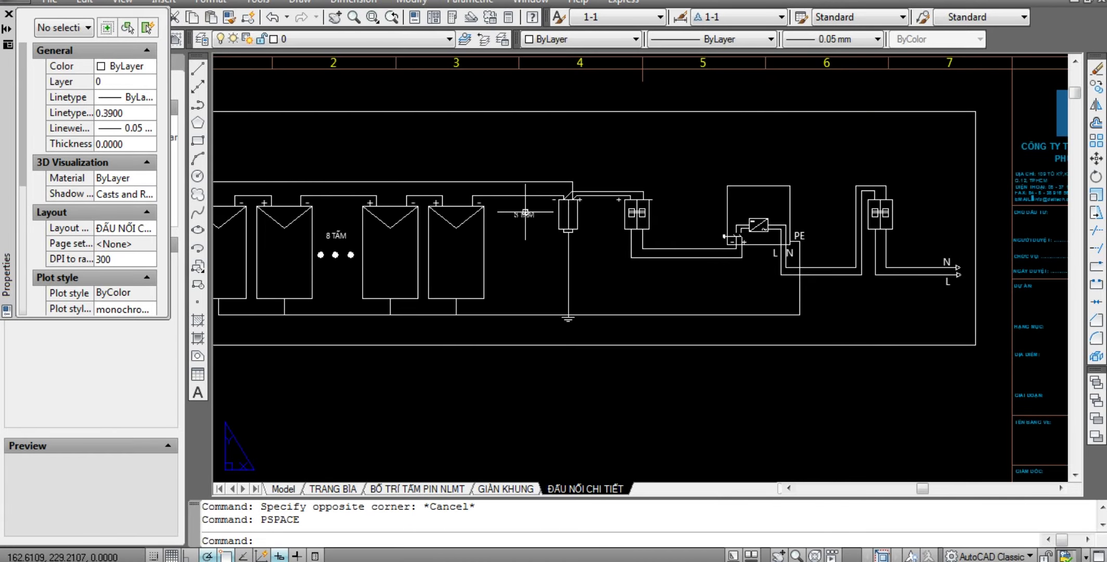
click(526, 212)
middle_drag(526, 212, 576, 276)
key(Escape)
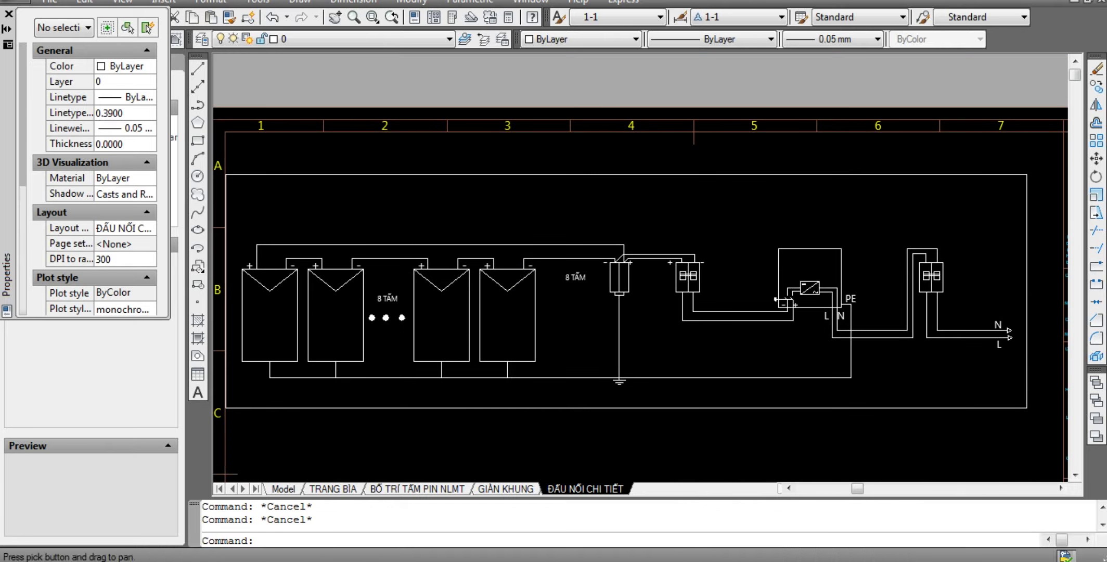
scroll(529, 266, up, 5)
scroll(528, 266, up, 1)
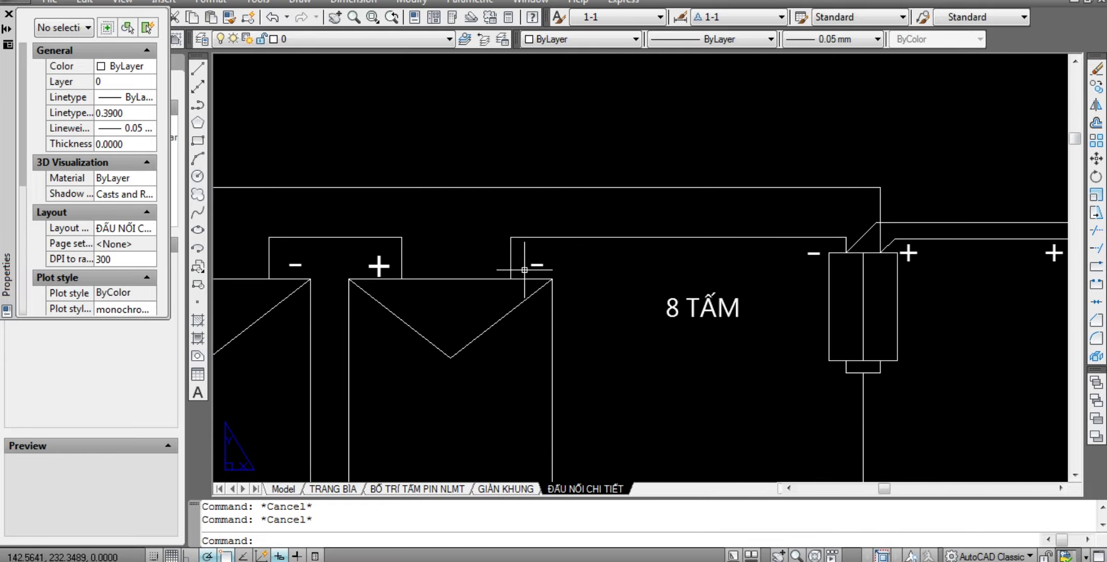
Zoom inside the viewport's model space on the arrester, then return to paper space.
double_click(636, 108)
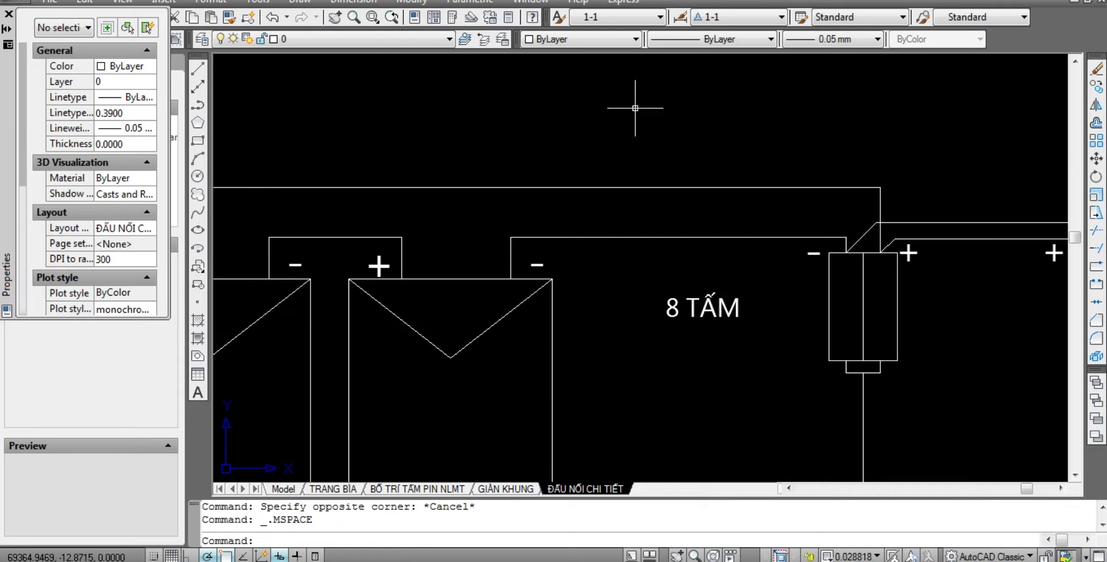
scroll(635, 108, down, 1)
scroll(636, 108, up, 1)
scroll(635, 109, down, 1)
scroll(636, 108, up, 1)
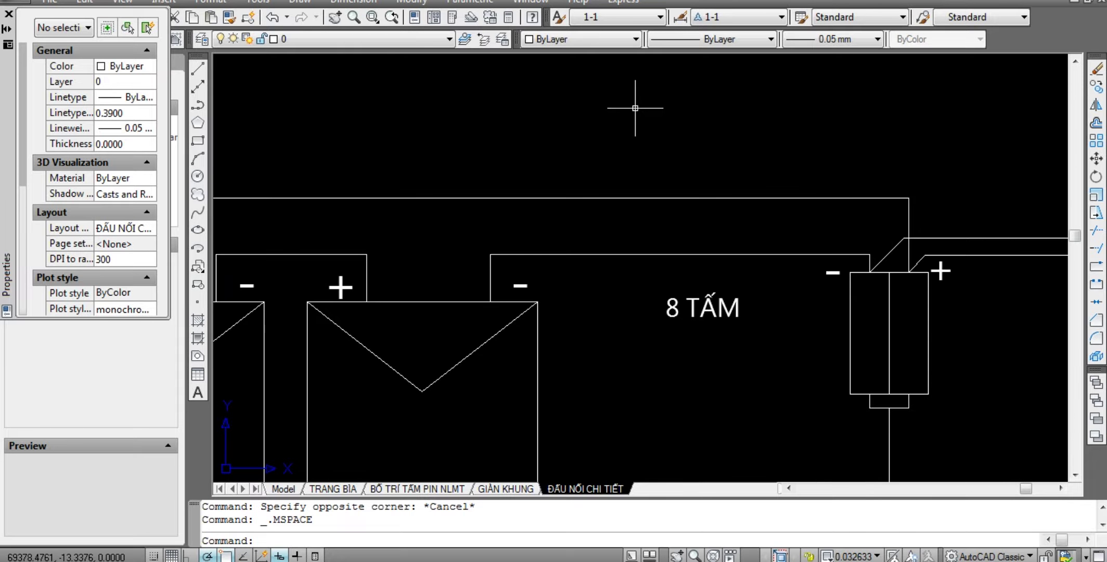
scroll(635, 109, down, 1)
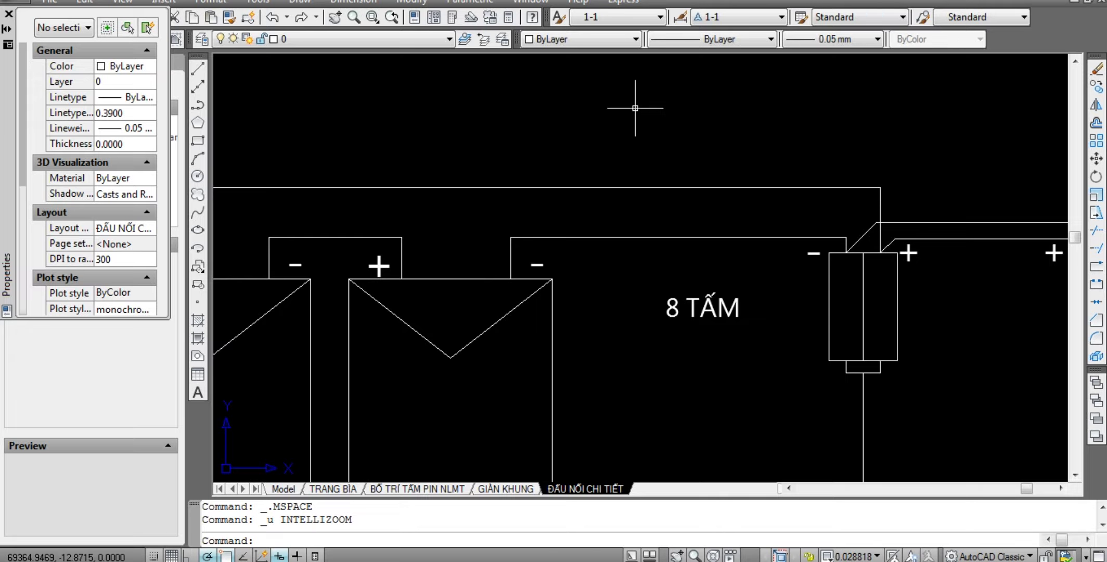
text(PSPACE)
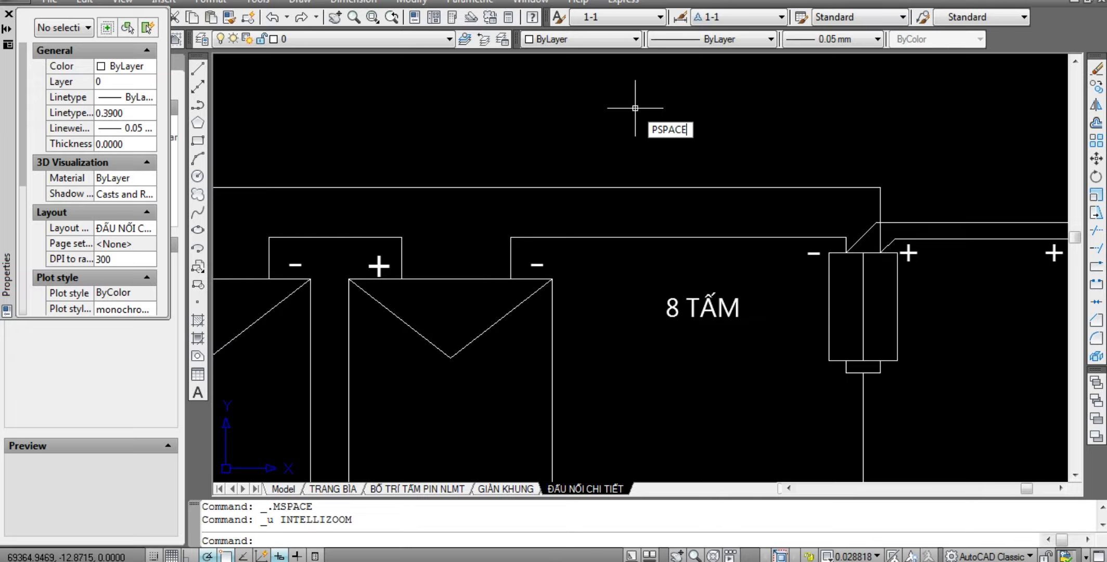
key(Return)
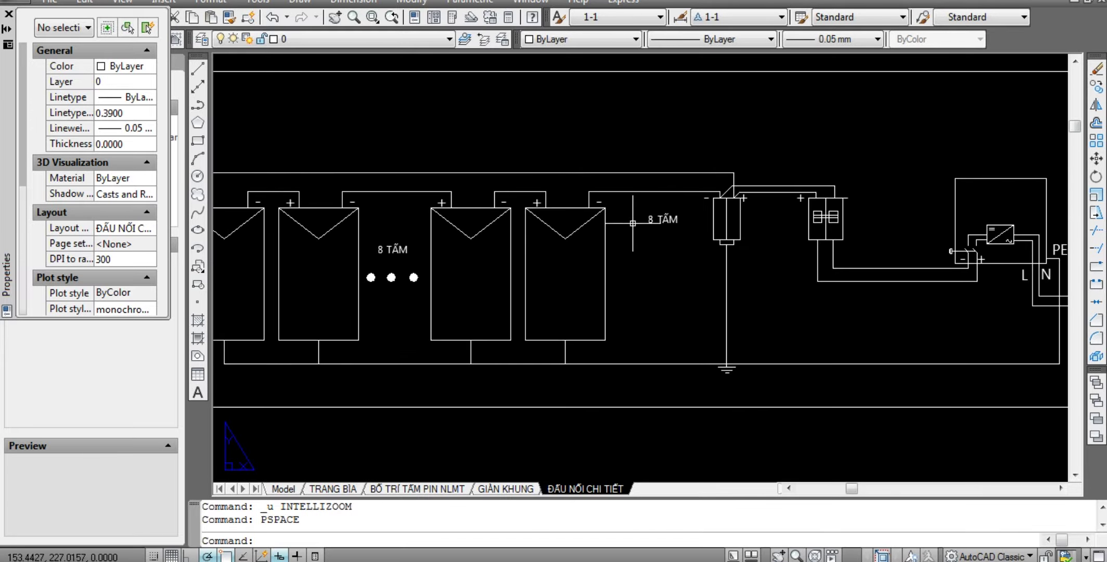
scroll(624, 229, up, 5)
scroll(645, 232, up, 2)
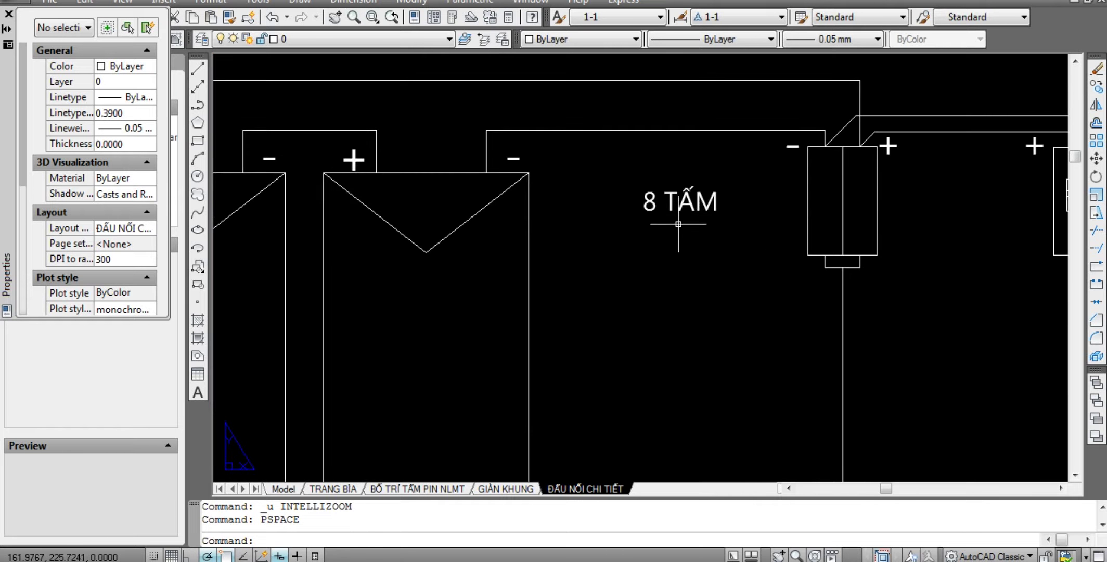
scroll(648, 234, up, 1)
Retype the pasted 8 TẤM label as the two-line CHỐNG SÉT DC.
click(648, 229)
double_click(649, 229)
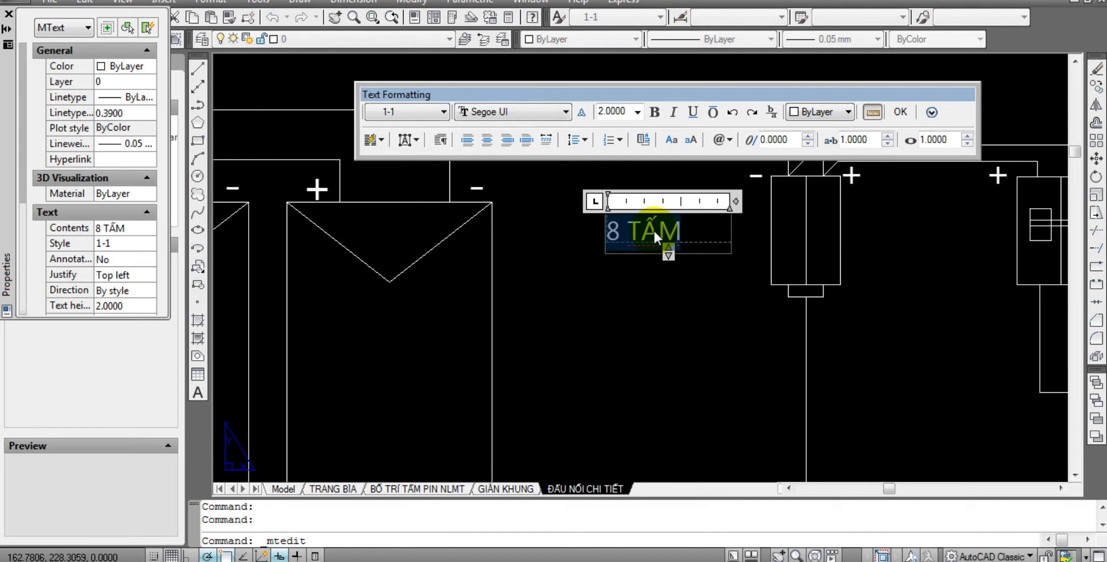
text(CHỐNG)
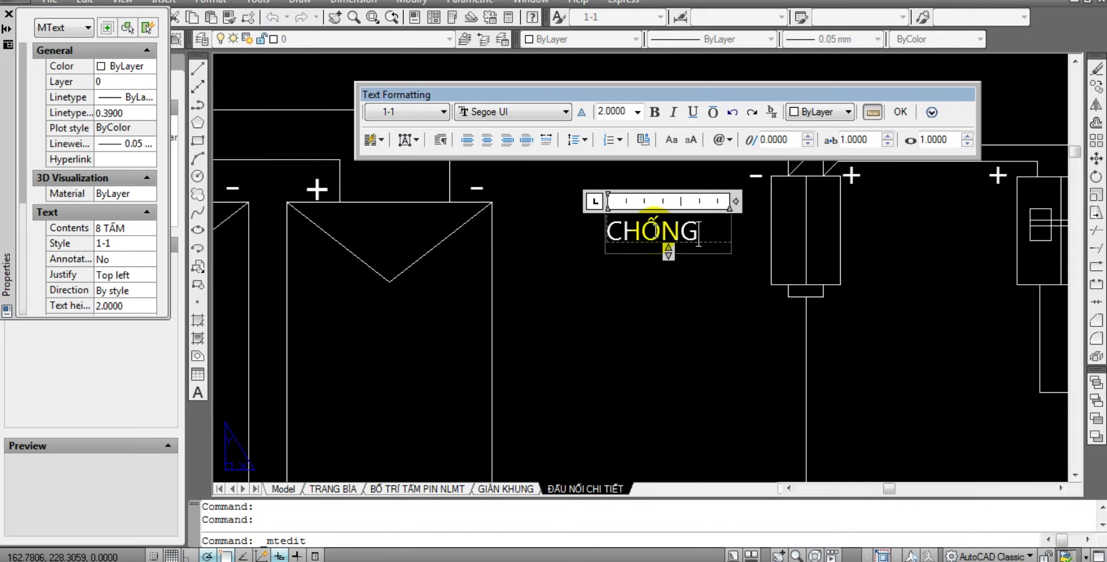
text( SÉT DC)
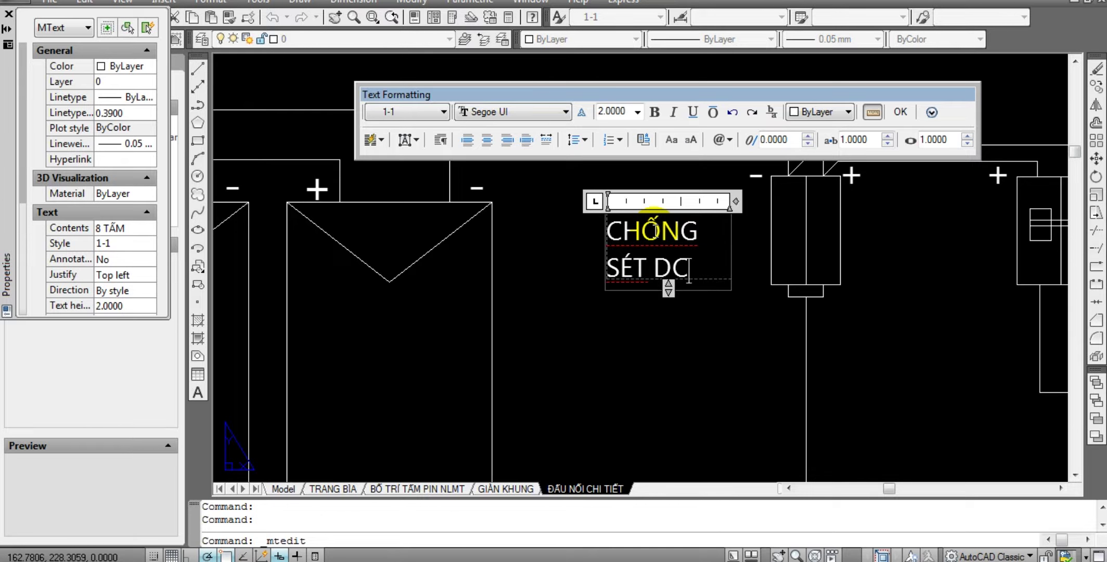
key(ctrl+Return)
middle_drag(653, 234, 558, 250)
click(558, 250)
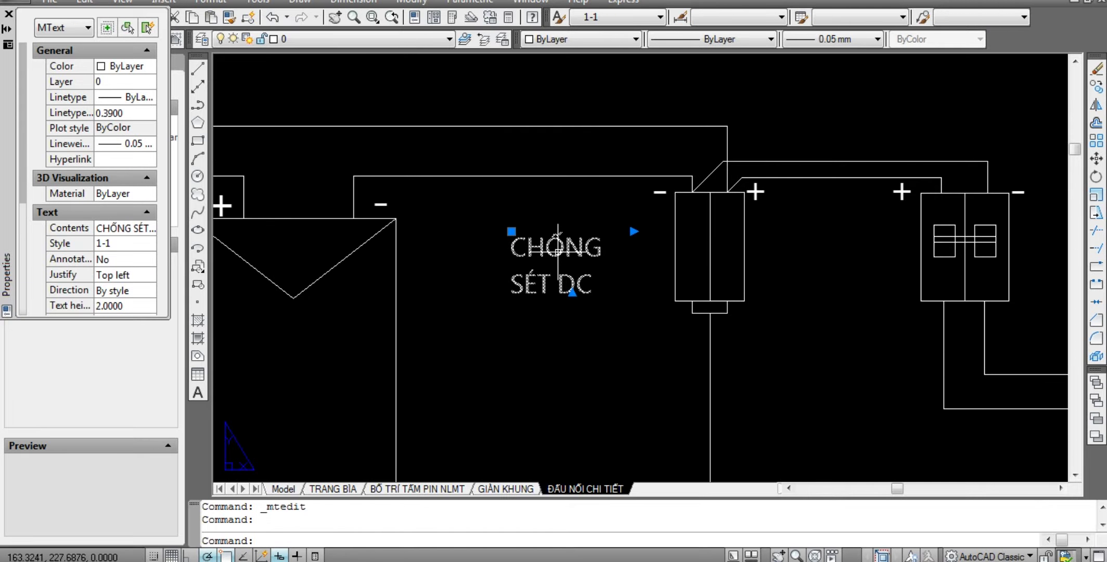
scroll(558, 249, down, 2)
text(co)
key(Return)
scroll(554, 260, down, 4)
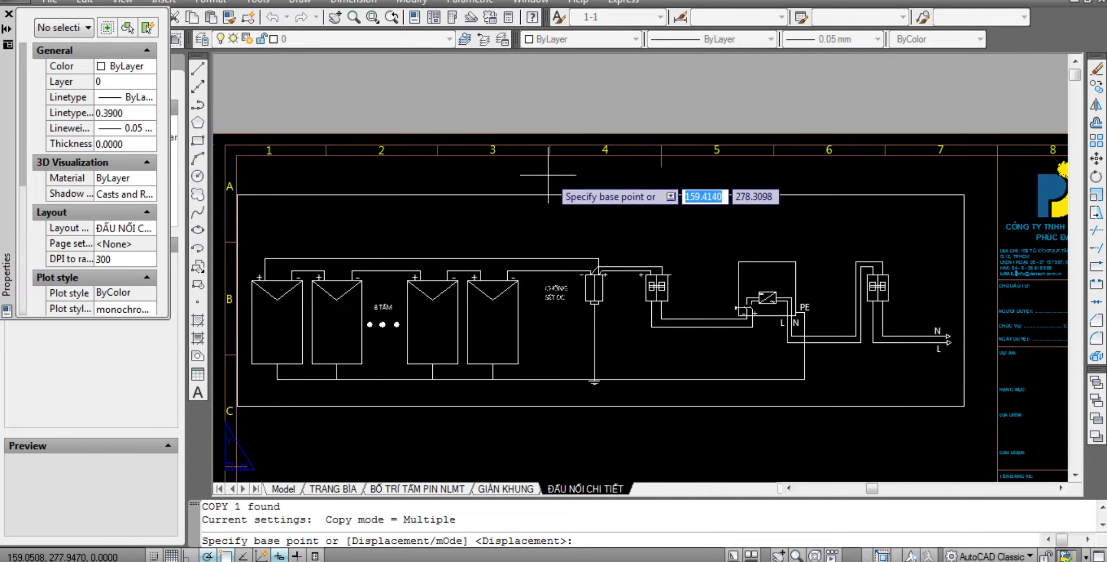
Copy the label beside the DC breaker and retype it as CB DC.
click(547, 175)
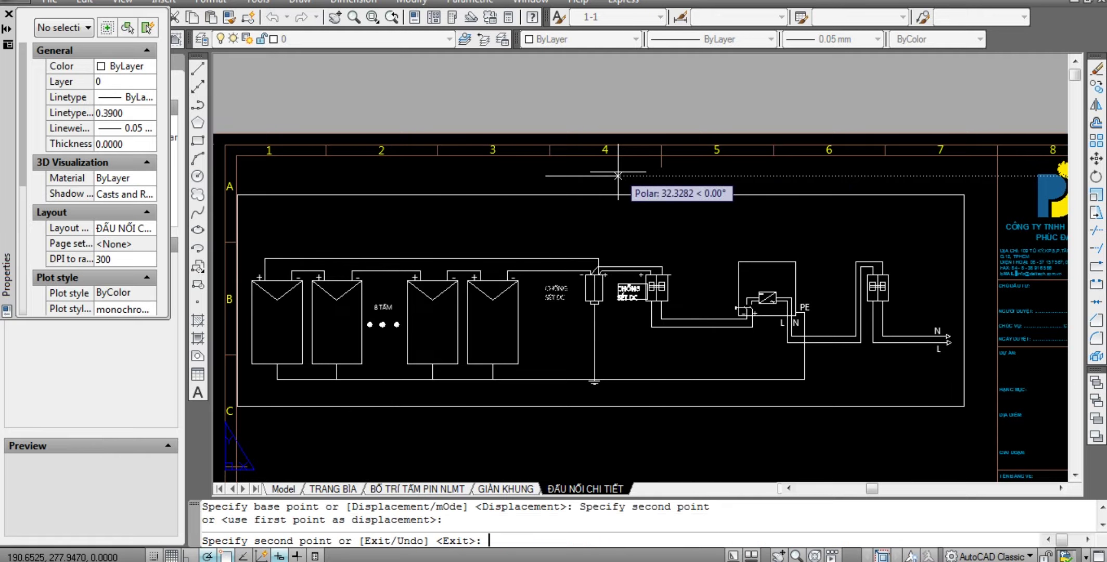
click(618, 175)
key(Escape)
scroll(633, 300, up, 4)
double_click(618, 242)
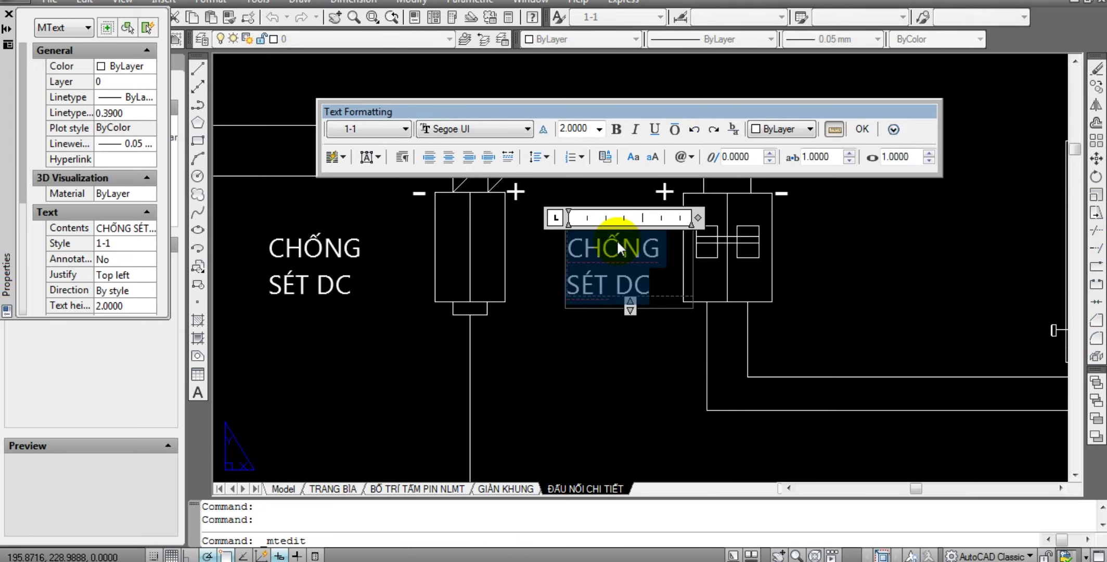
text(CB)
click(622, 229)
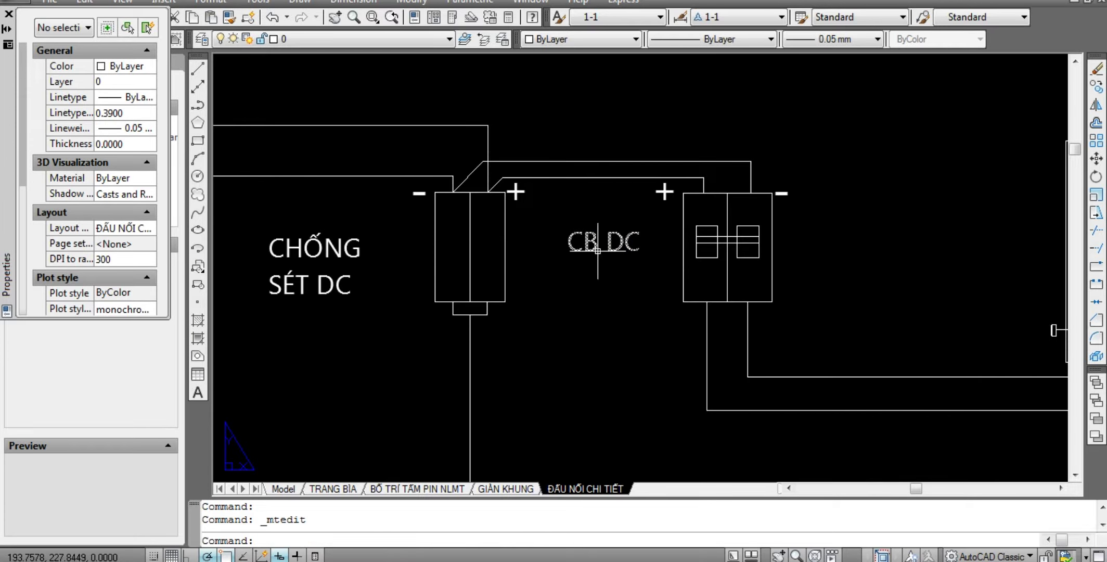
Paste another copy of the CB DC label near the inverter, dismissing the AEC warning.
scroll(598, 224, down, 5)
click(562, 278)
middle_drag(601, 223, 531, 241)
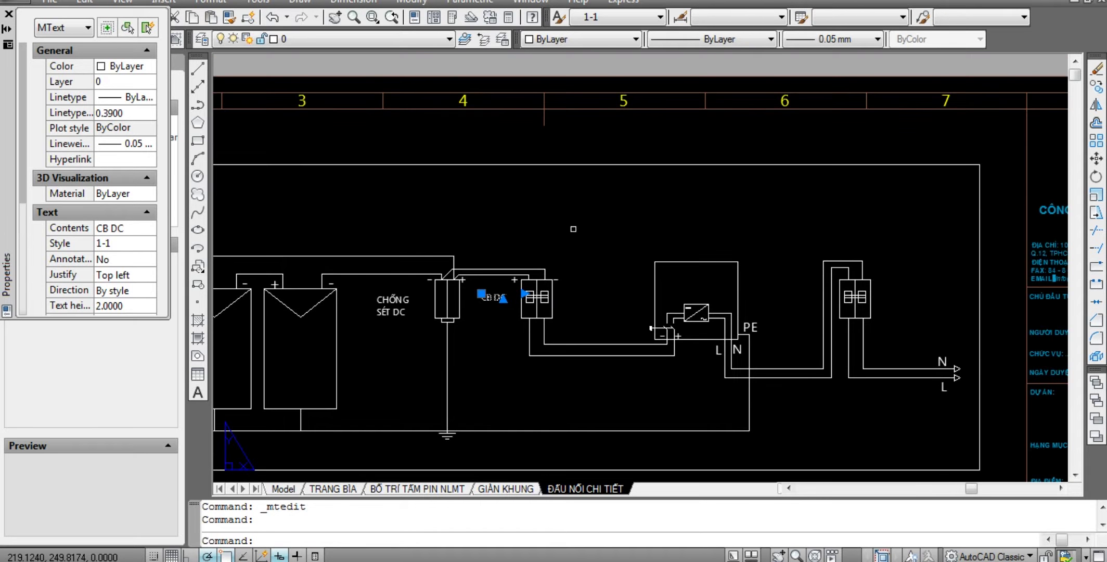
key(Escape)
click(662, 323)
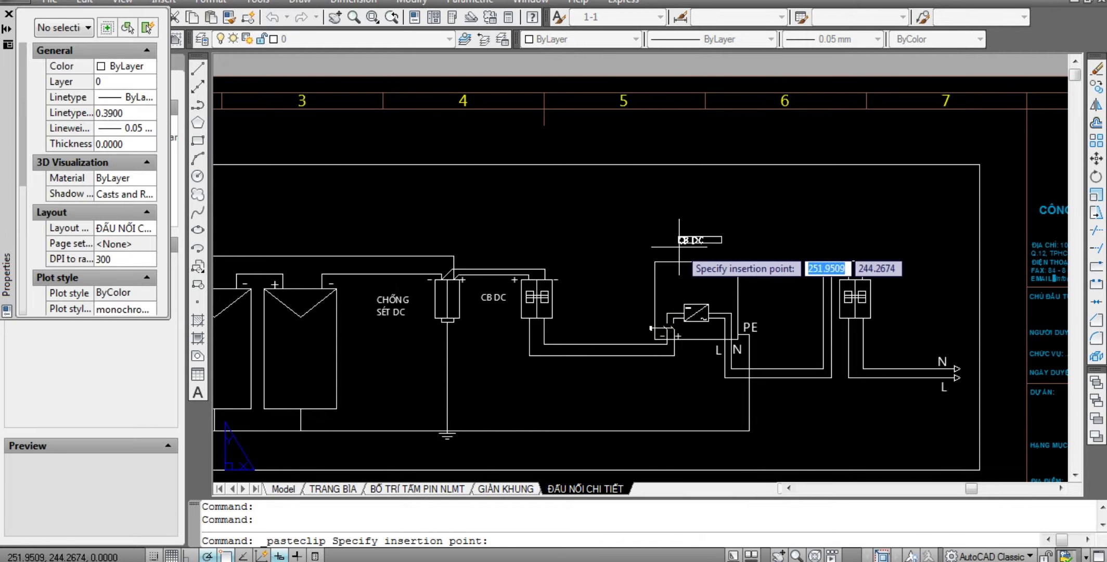
key(Escape)
scroll(687, 252, up, 5)
key(Escape)
Edit the label above the inverter to read INVERTER - SMA - SB2.0.
double_click(688, 252)
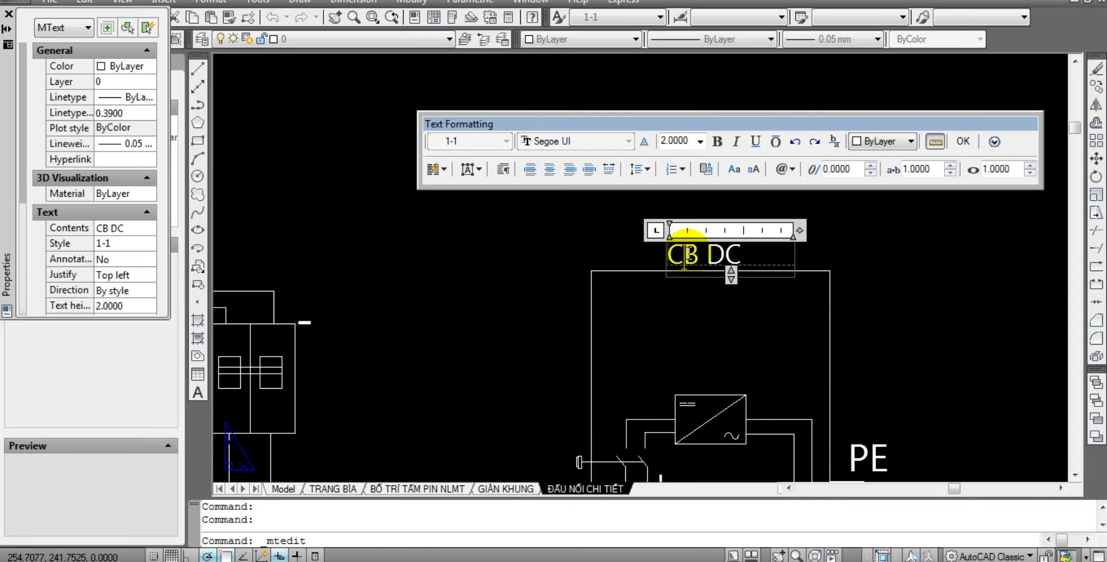
text(INVERTER)
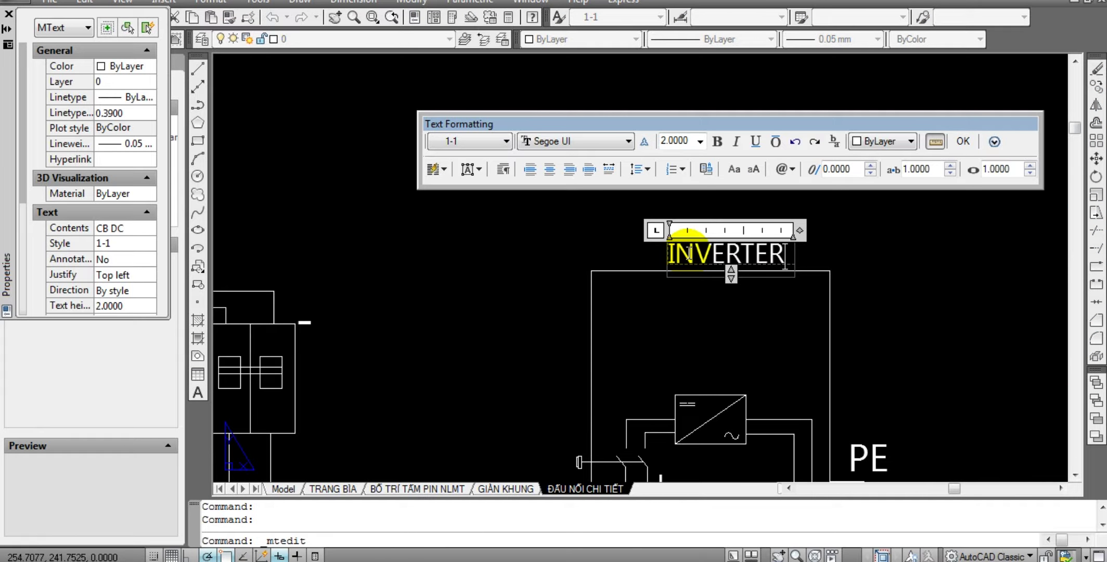
key(Return)
text(- SMA - S)
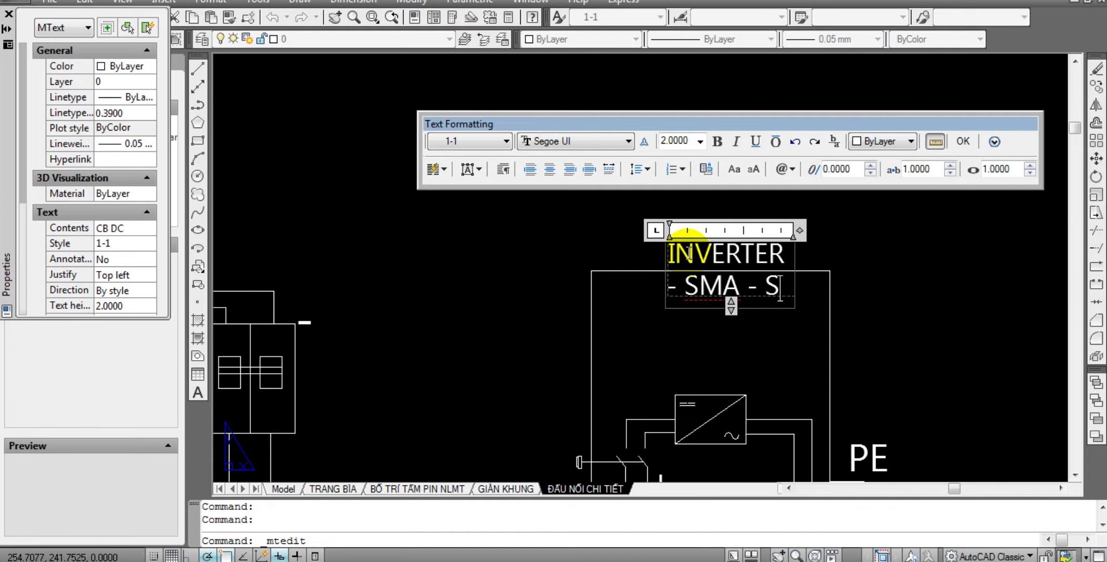
text(B2.0)
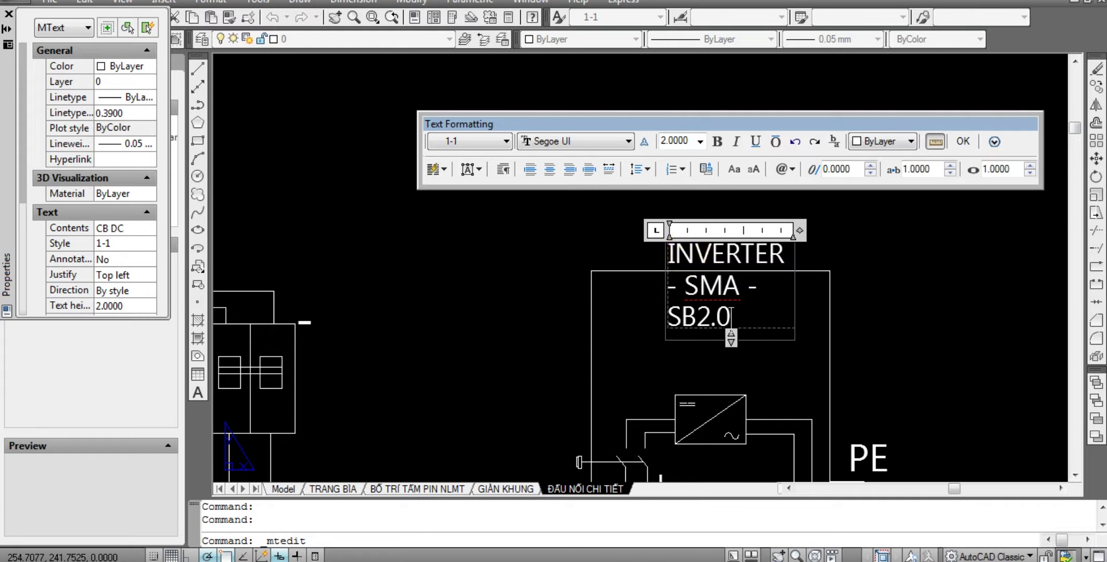
click(788, 235)
double_click(789, 234)
key(Escape)
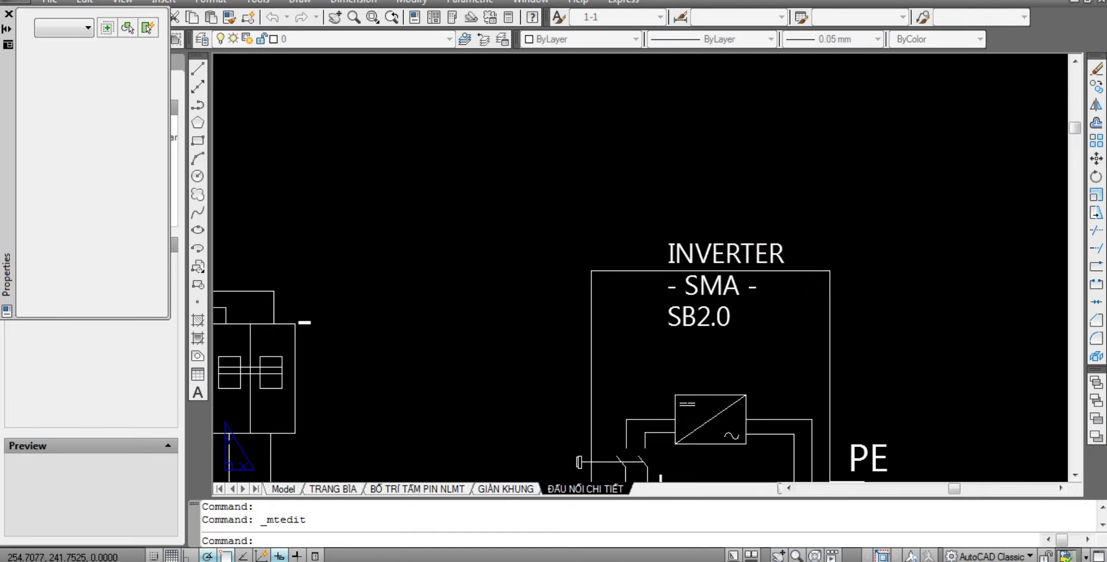
Widen the INVERTER label with its width grip so it fits on one line.
click(748, 250)
click(797, 242)
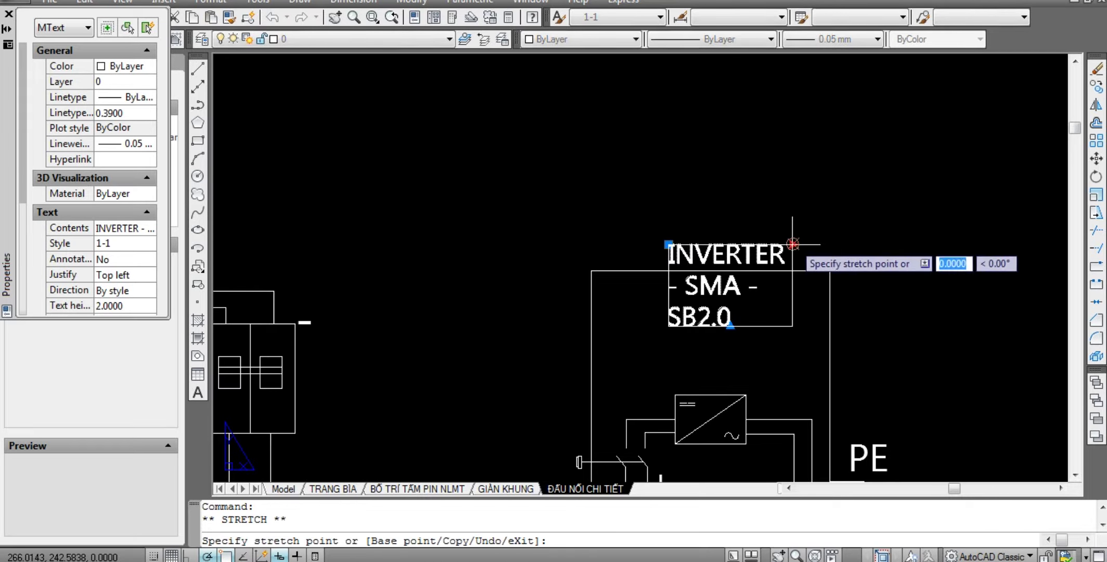
click(976, 243)
key(Escape)
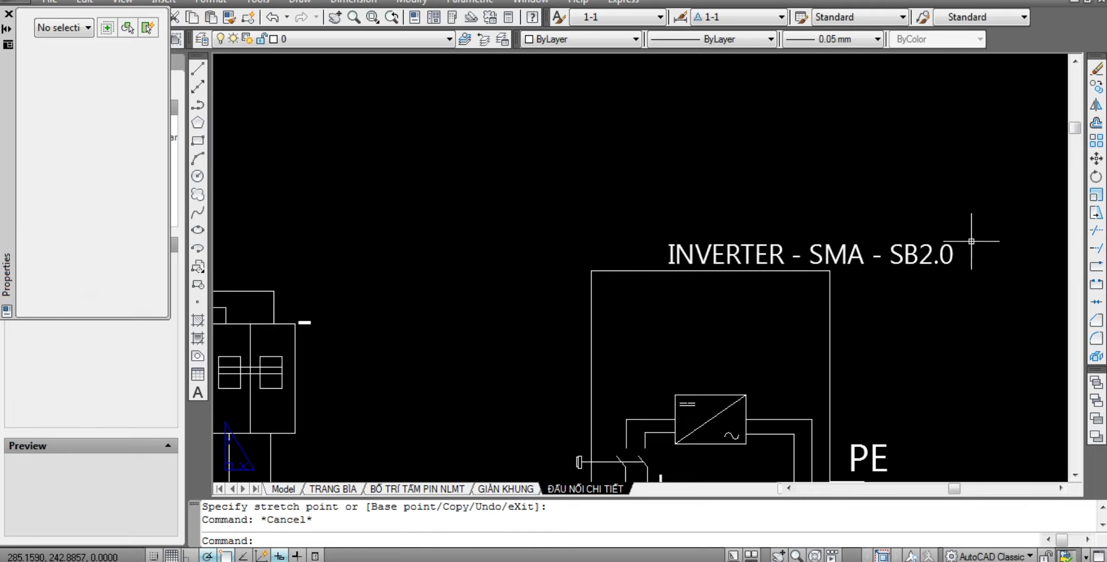
scroll(977, 243, down, 5)
click(781, 120)
scroll(818, 273, down, 2)
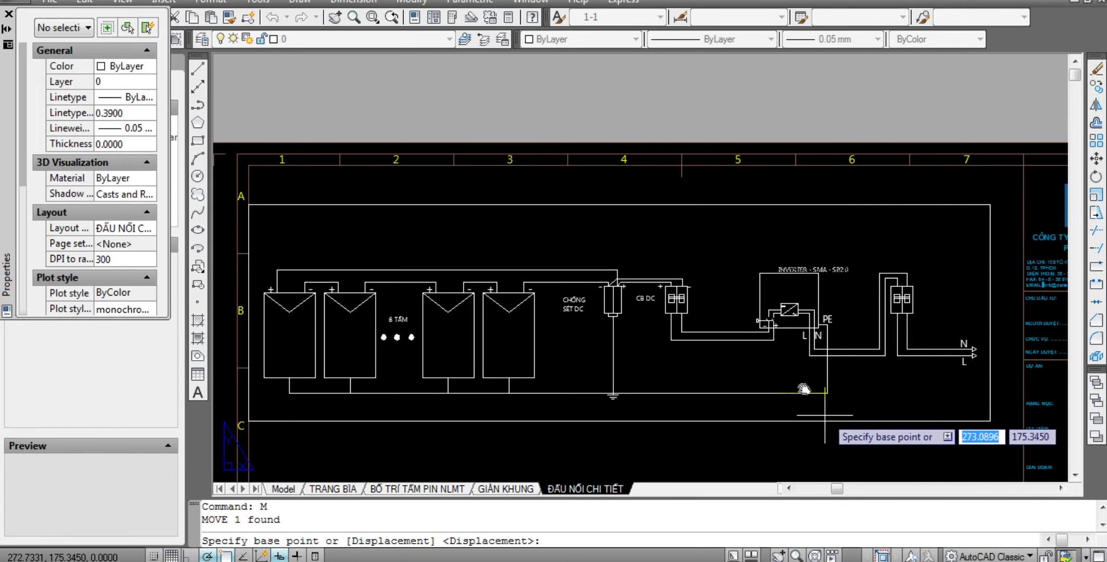
Move the INVERTER - SMA - SB2.0 label to sit over the inverter box.
middle_drag(804, 384, 743, 279)
click(796, 348)
key(Escape)
key(Escape)
scroll(769, 181, up, 3)
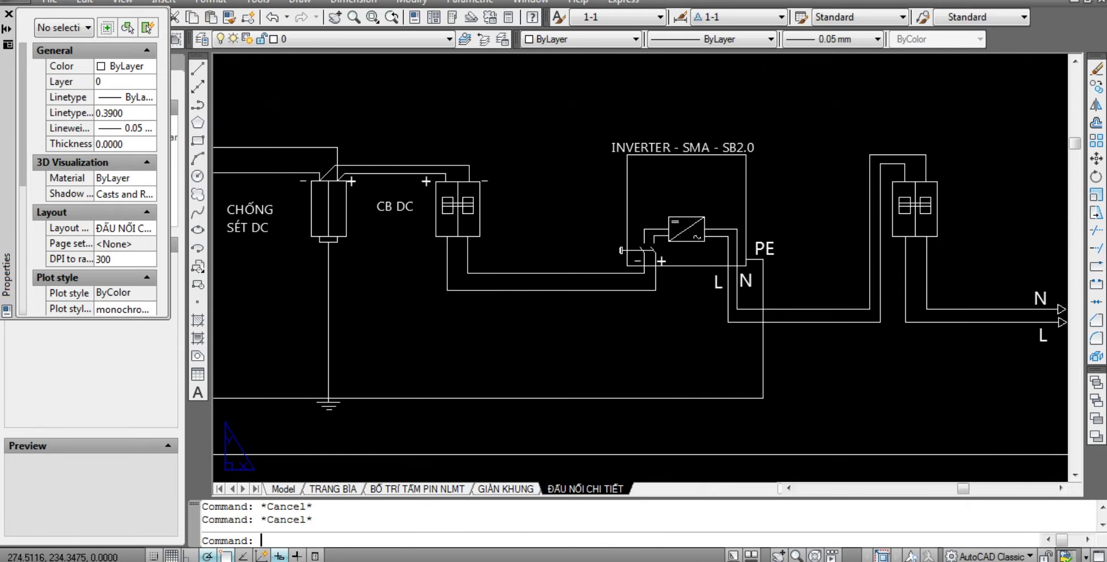
Copy the CB DC label and paste it beside the AC breaker.
click(381, 206)
middle_drag(919, 216, 816, 247)
key(ctrl+c)
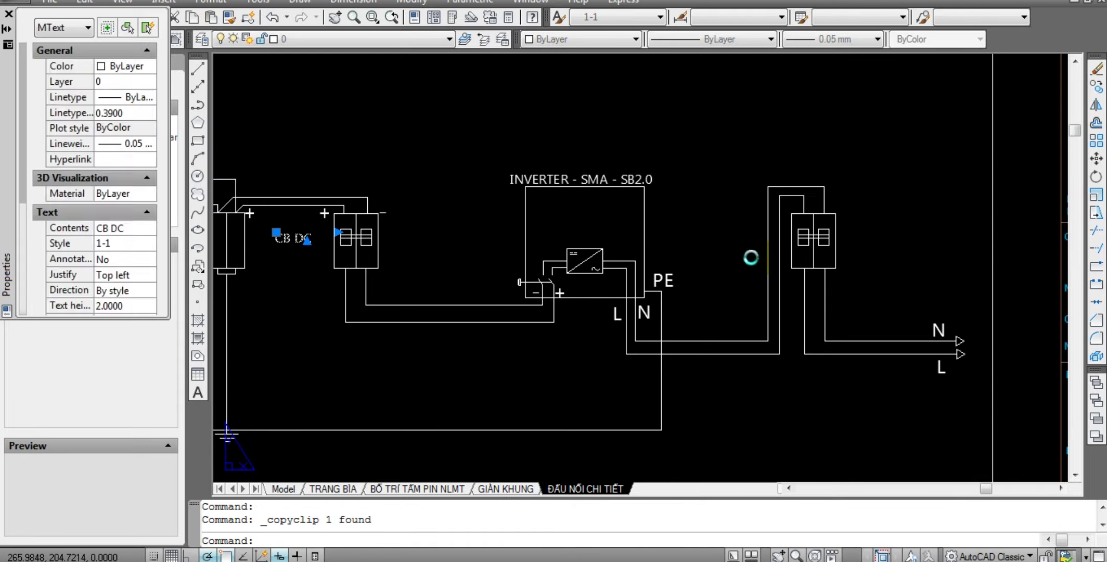
key(Return)
key(ctrl+v)
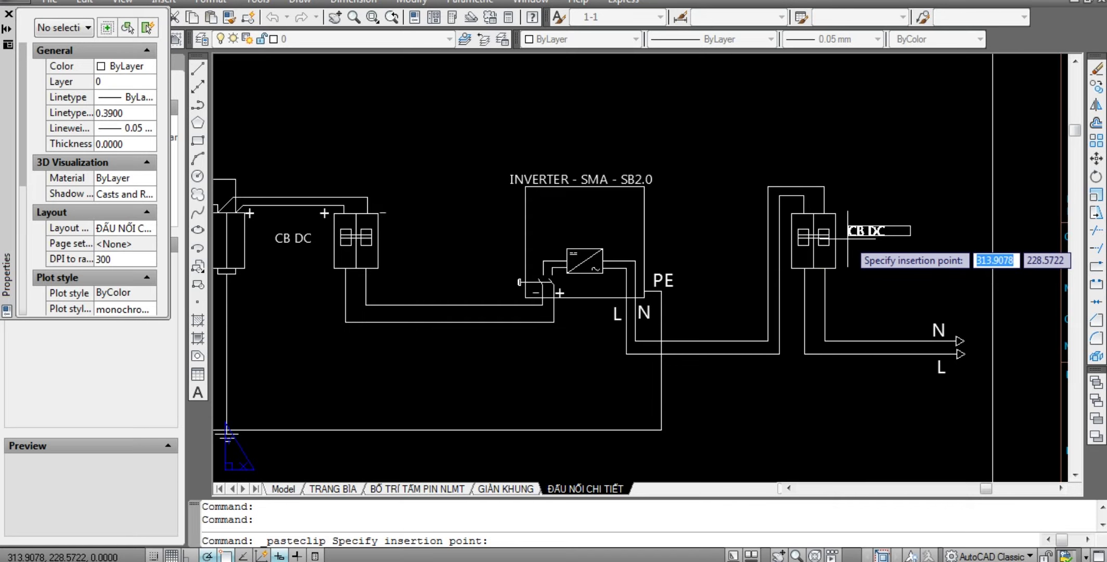
click(851, 245)
key(Escape)
key(Escape)
Change the pasted label's DC to AC so it reads CB AC.
scroll(851, 246, up, 3)
click(856, 238)
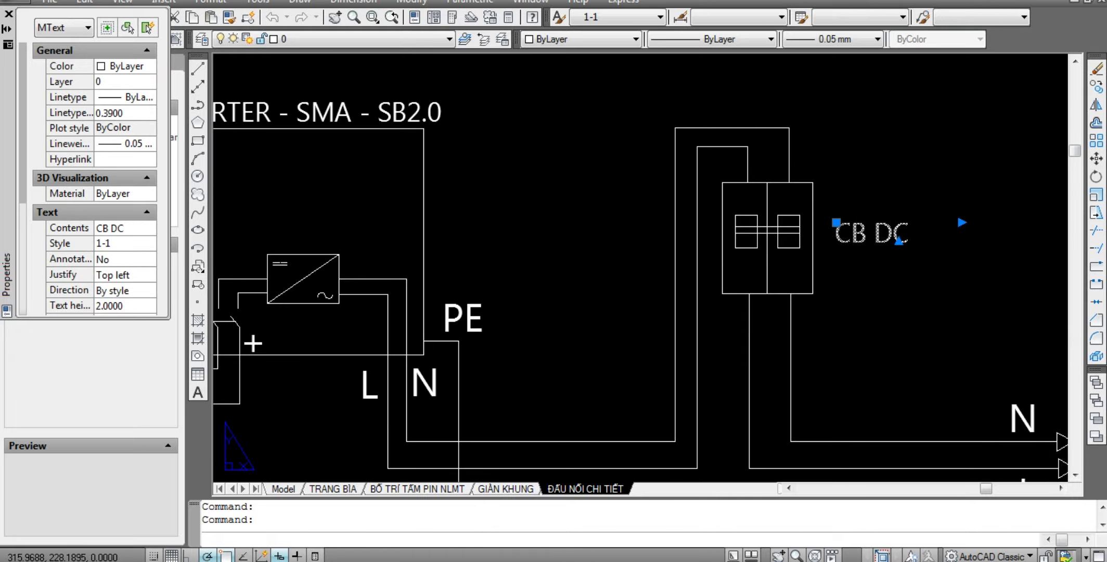
double_click(855, 237)
key(BackSpace)
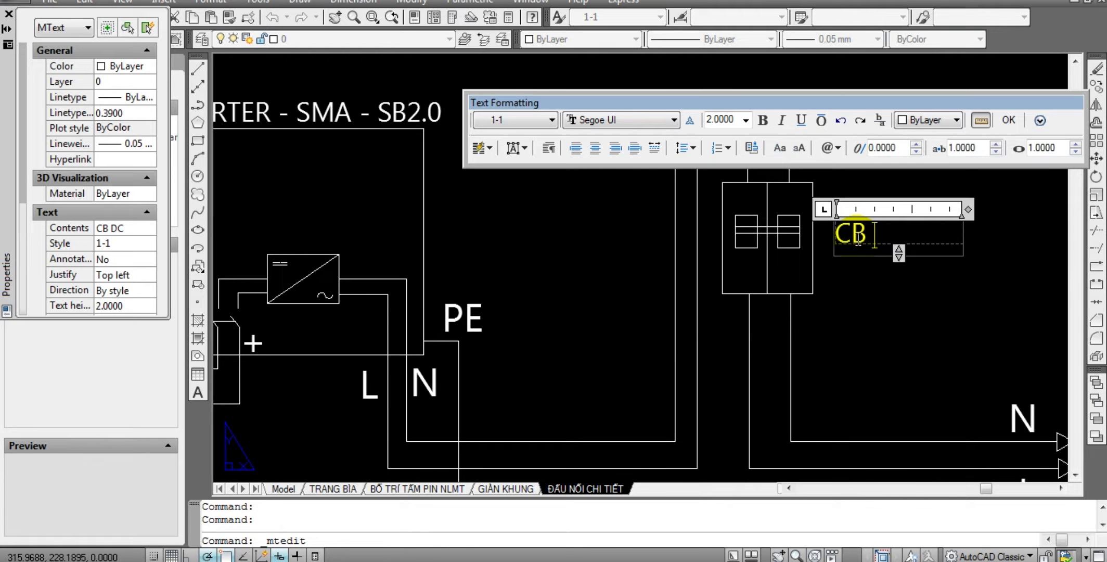
text(AC)
key(ctrl+Return)
Cancel the leftover text prompt and pan along the panels to the title block.
scroll(606, 297, down, 3)
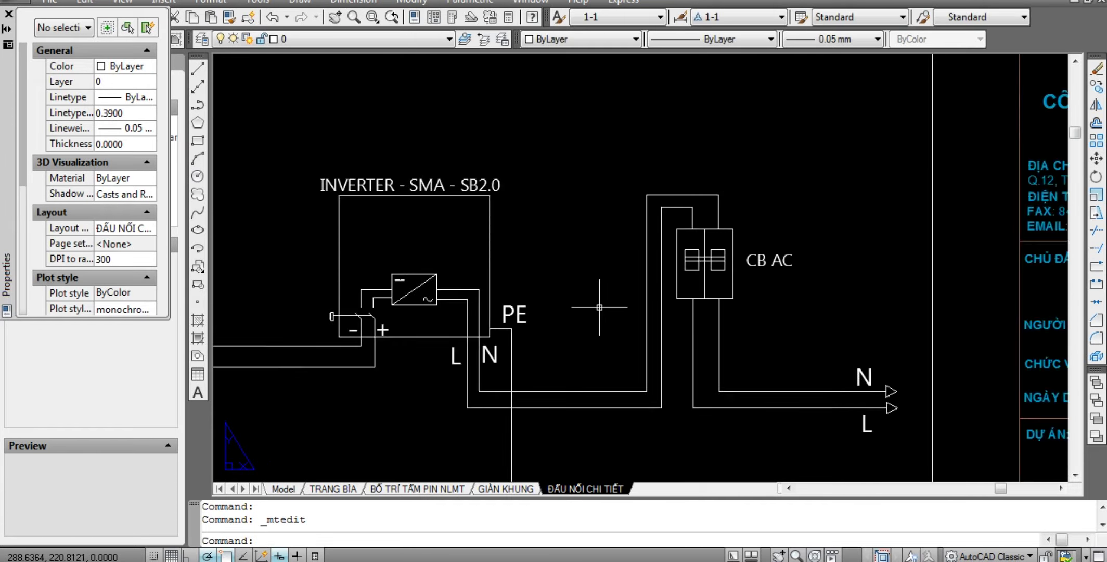
scroll(599, 307, down, 3)
key(Return)
scroll(391, 328, up, 1)
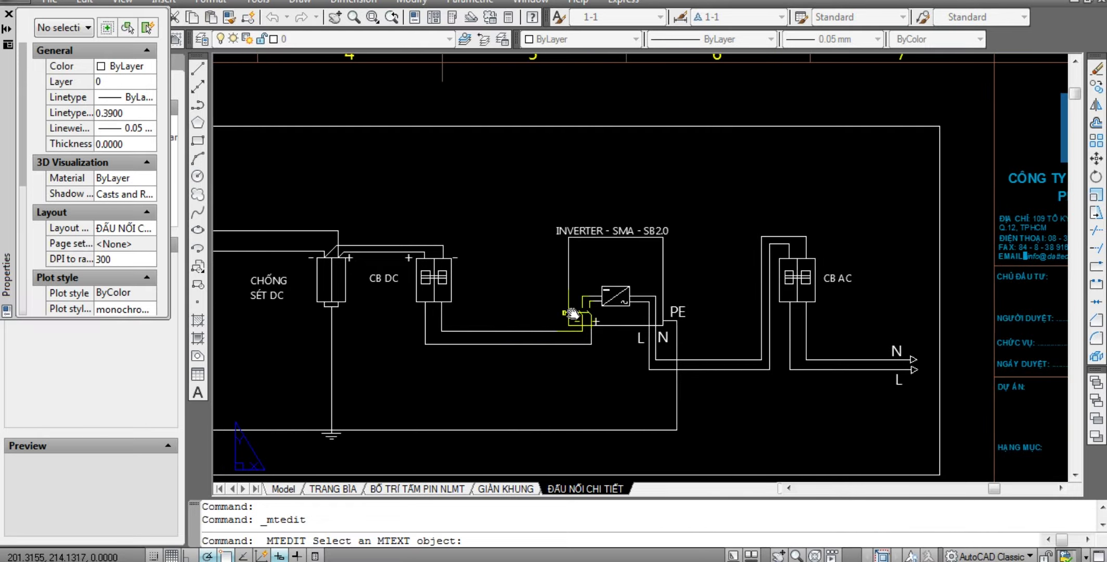
scroll(624, 312, up, 2)
scroll(569, 320, down, 2)
key(Escape)
middle_drag(468, 354, 617, 313)
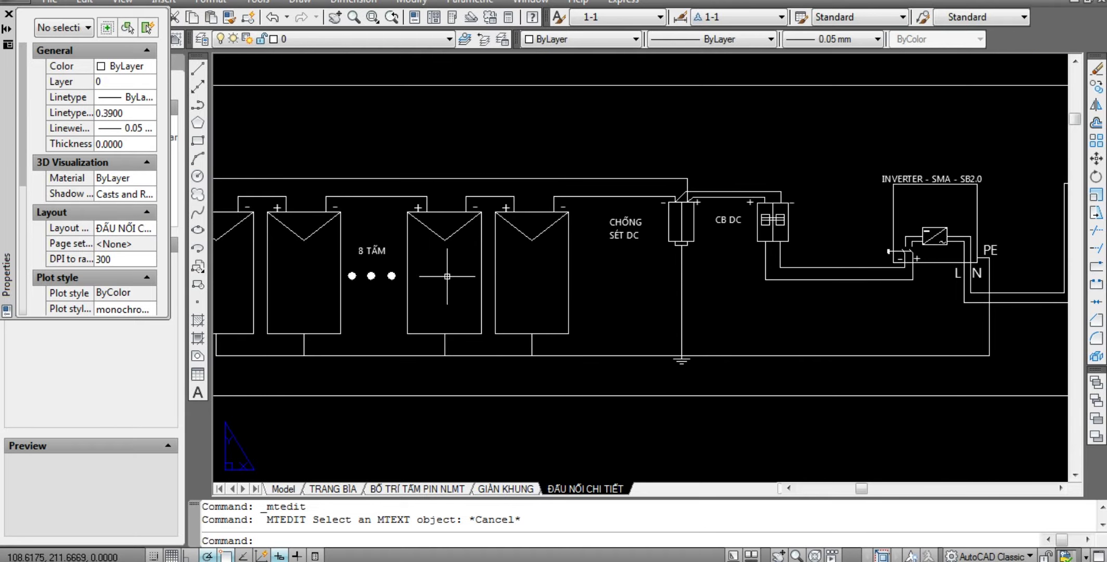
middle_drag(411, 301, 588, 278)
scroll(492, 229, down, 2)
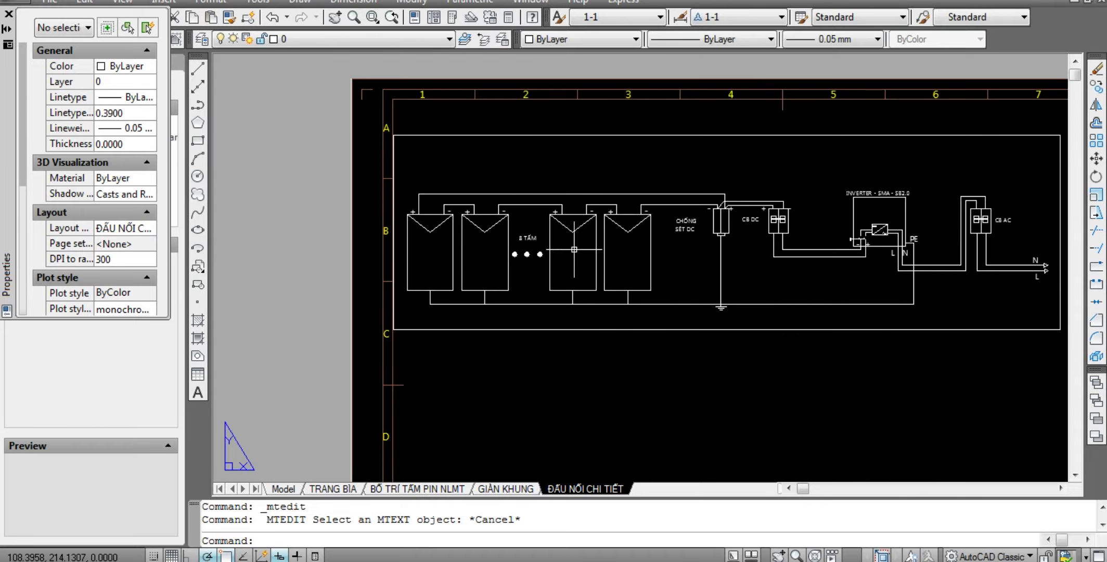
middle_drag(654, 341, 585, 344)
Shorten the schematic viewport by dragging its top corner grip down.
click(620, 338)
click(684, 143)
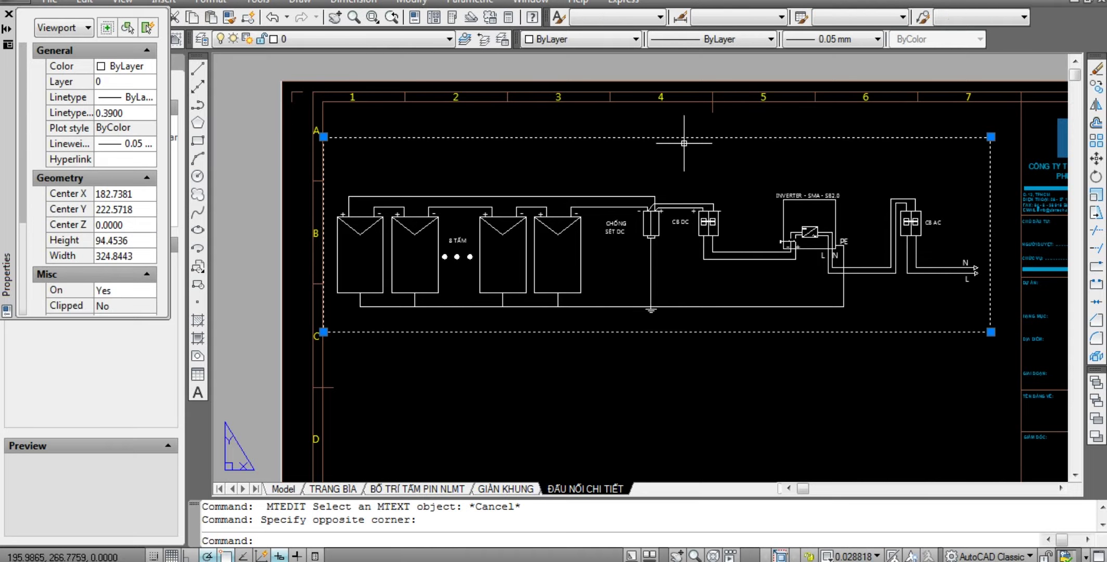
click(994, 135)
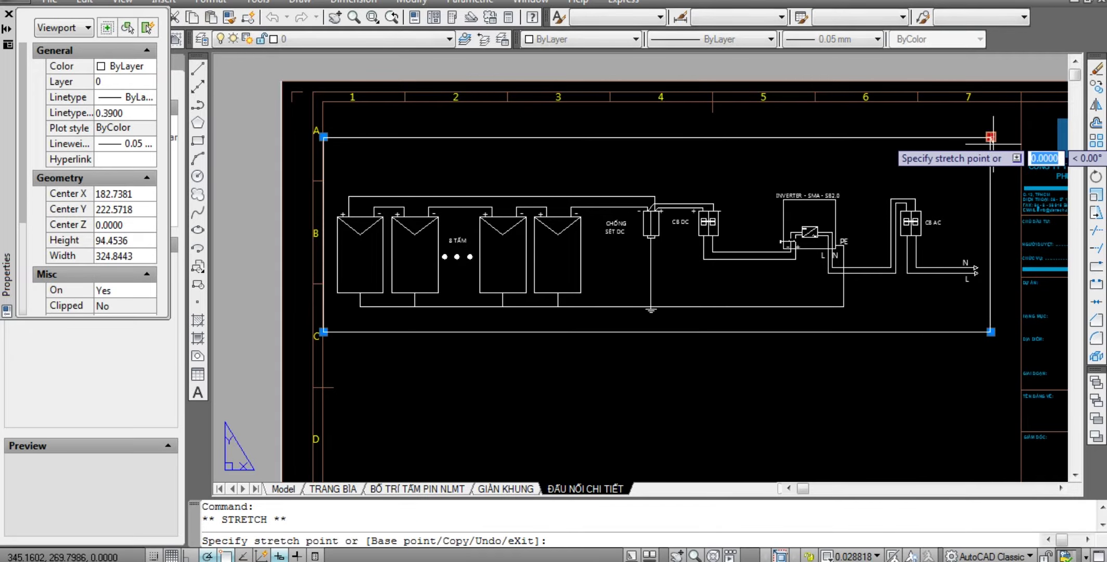
click(990, 176)
key(Escape)
key(Escape)
Reselect the viewport frame and make a first, cancelled attempt to move it.
drag(844, 416, 697, 320)
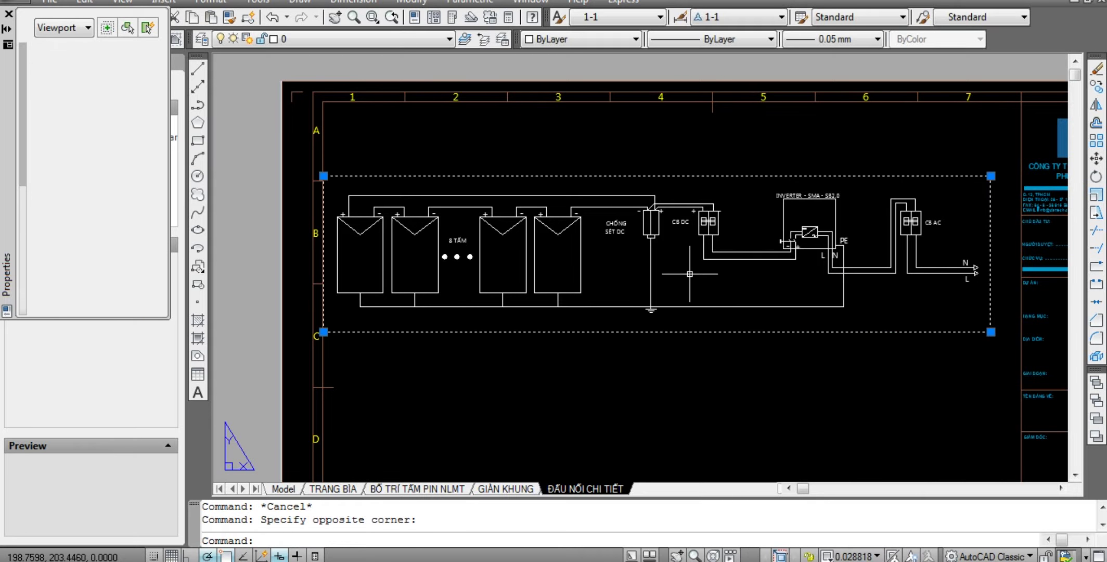
middle_drag(695, 369, 663, 383)
text(,)
key(Return)
key(Escape)
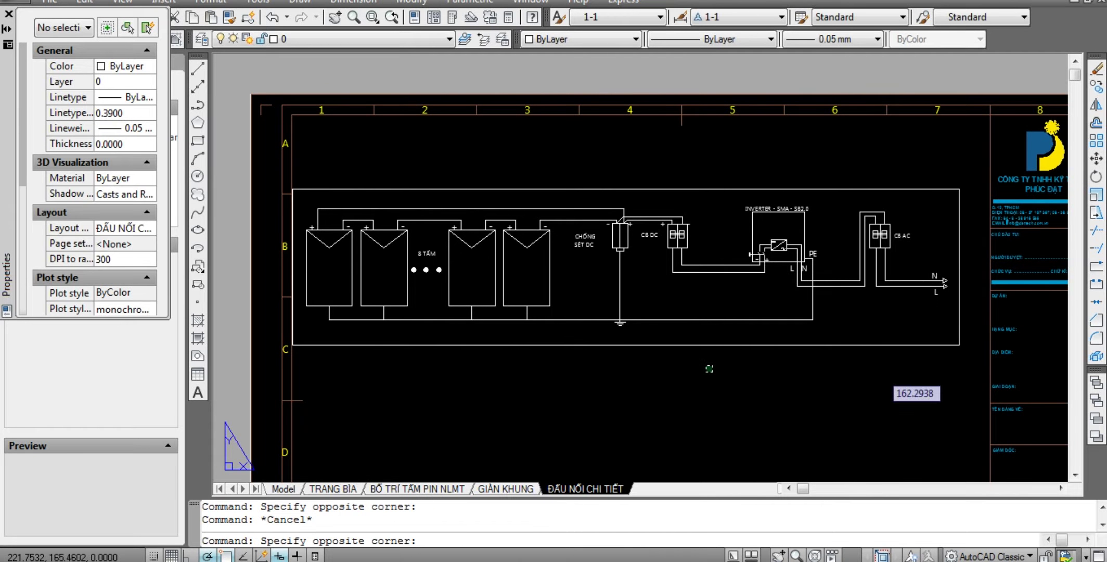
drag(888, 382, 663, 355)
key(Escape)
drag(730, 359, 641, 329)
text(m)
key(Return)
click(628, 370)
key(Escape)
key(Escape)
Move the viewport higher inside the A3 frame and review the panel area.
scroll(656, 367, up, 3)
text(m)
key(Return)
click(648, 385)
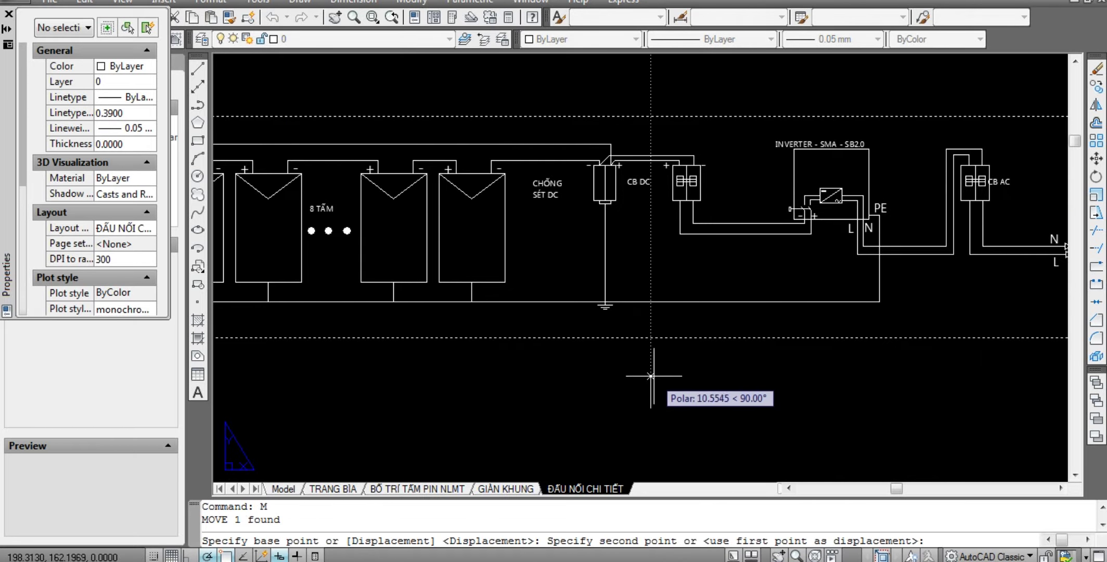
key(Escape)
key(Escape)
scroll(551, 276, down, 5)
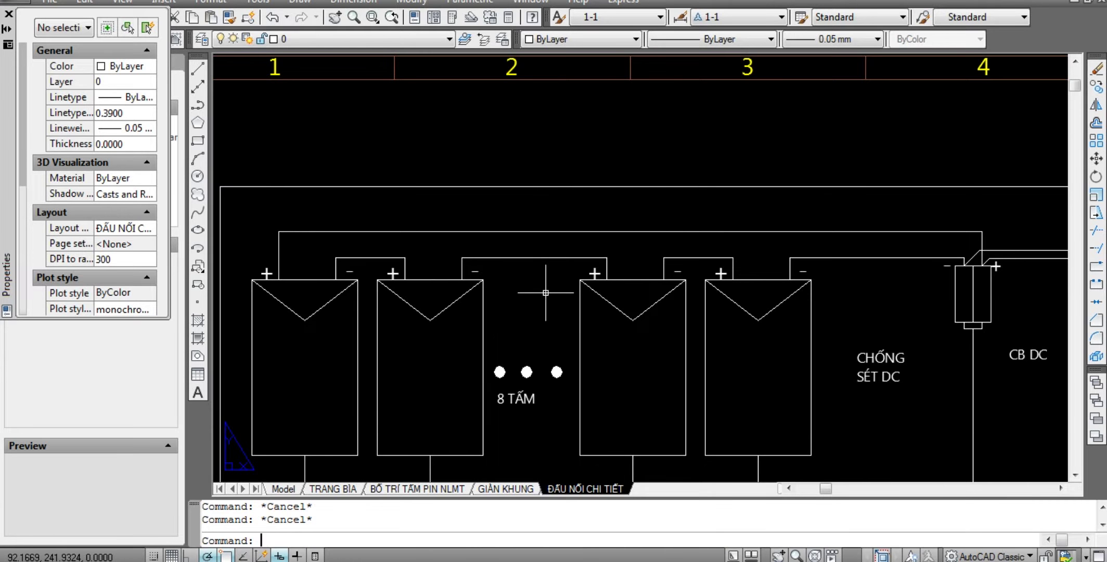
scroll(429, 283, down, 3)
scroll(508, 241, up, 1)
middle_drag(508, 241, 579, 236)
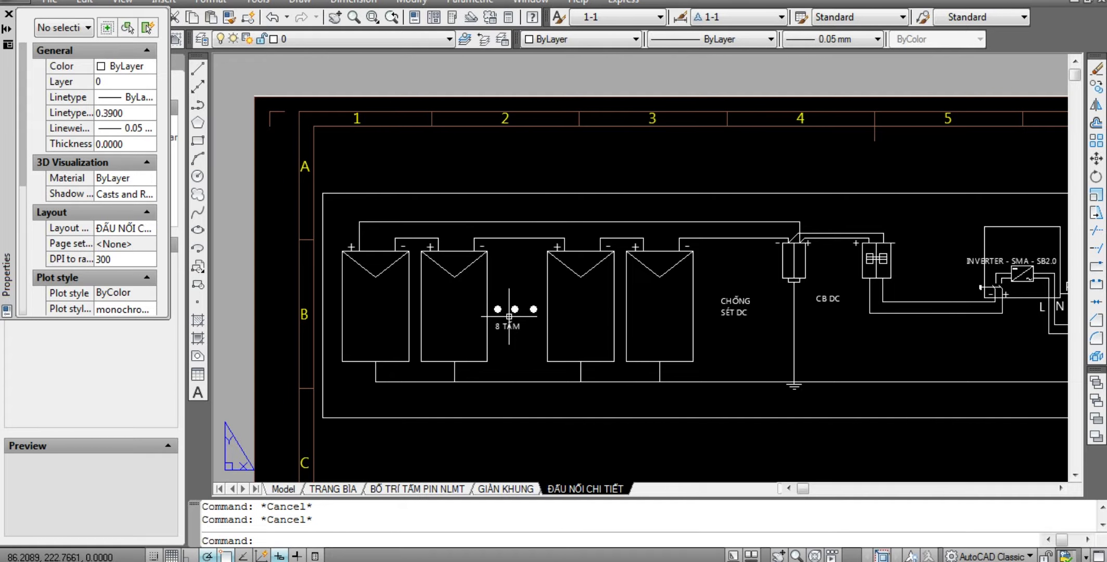
Start a short line on the top wire above the solar panels, then cancel it.
scroll(509, 317, down, 1)
scroll(420, 292, up, 4)
scroll(717, 301, down, 4)
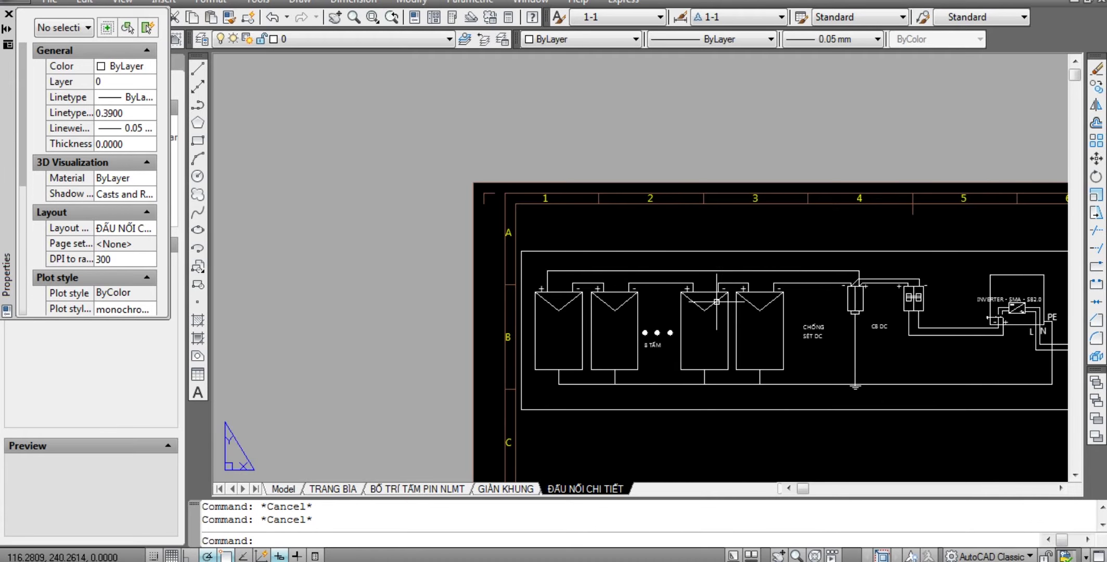
scroll(717, 301, down, 1)
scroll(672, 257, up, 5)
scroll(668, 255, down, 4)
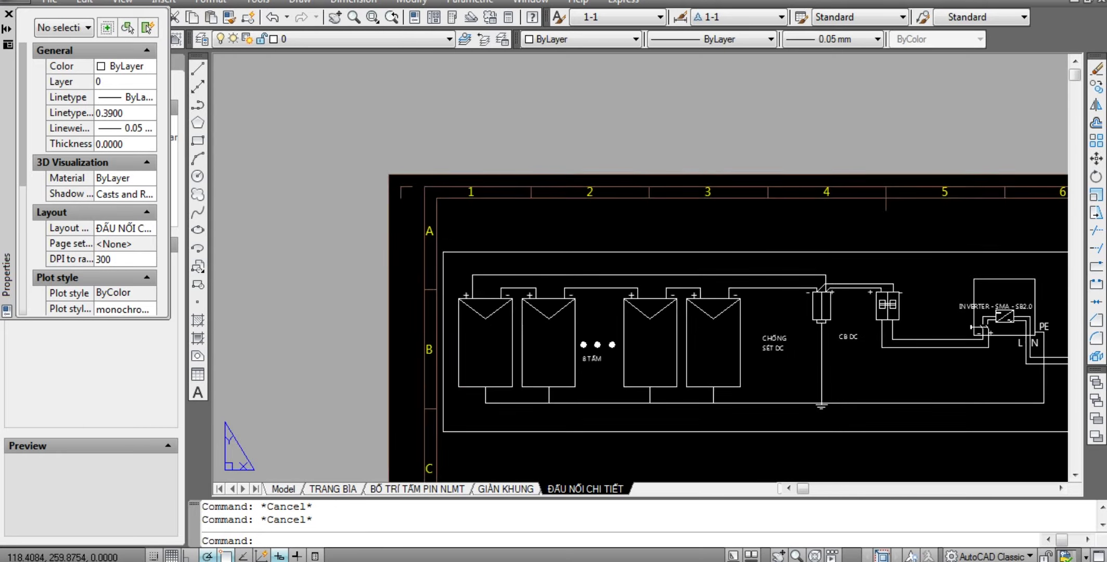
scroll(672, 255, down, 2)
scroll(671, 255, up, 5)
middle_drag(677, 208, 696, 246)
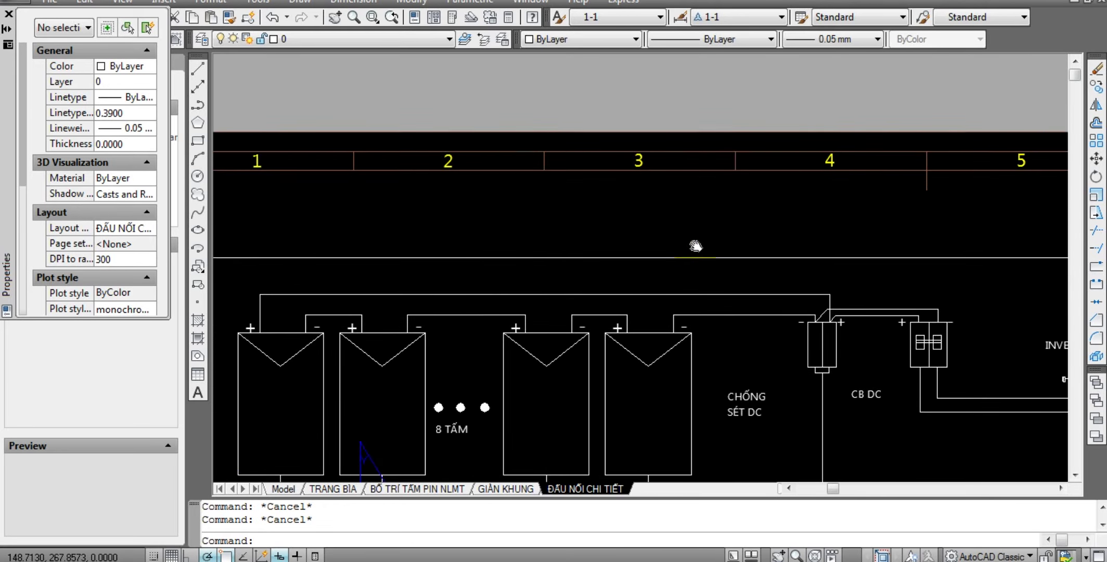
text(l)
key(Return)
scroll(577, 334, up, 2)
scroll(593, 321, up, 2)
click(608, 316)
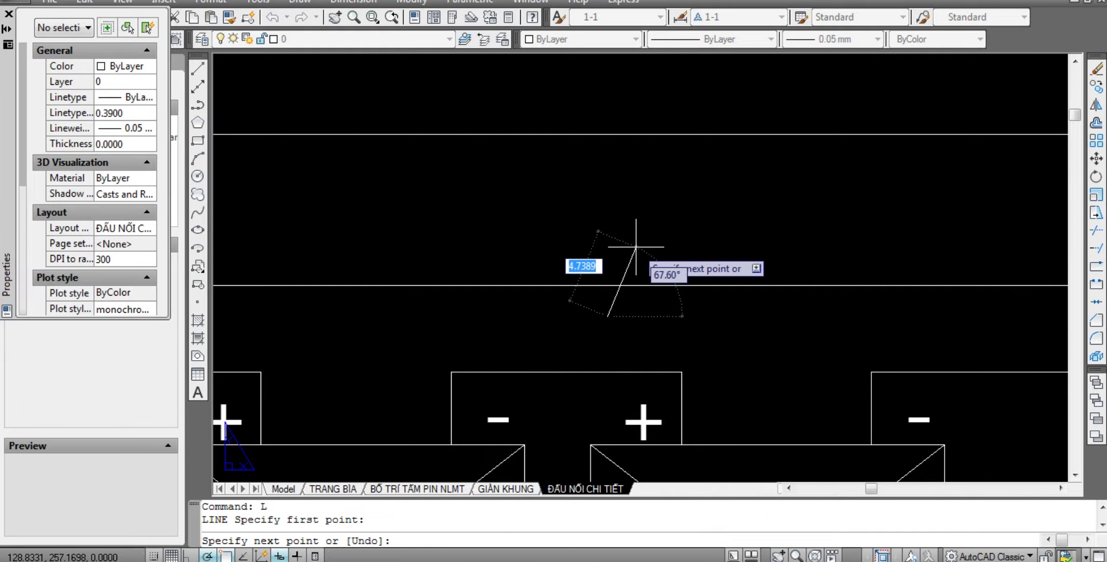
key(Escape)
Erase the stray slash line left on the wire.
scroll(703, 322, down, 3)
scroll(767, 364, down, 2)
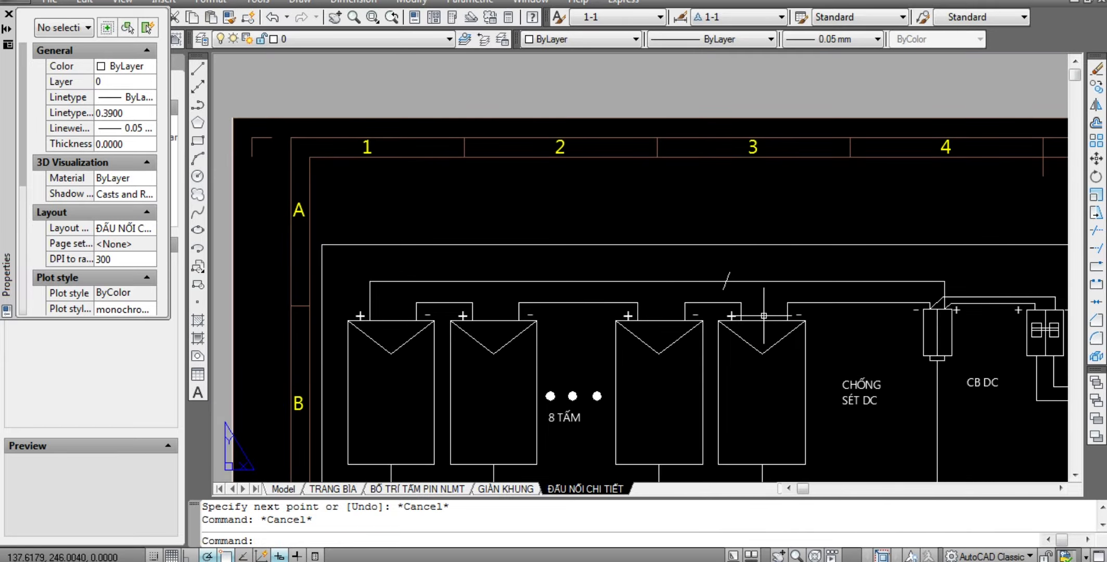
scroll(709, 263, up, 5)
click(816, 302)
click(722, 265)
key(Delete)
Start MTEXT for a new label above the panels' top wire.
scroll(721, 268, down, 4)
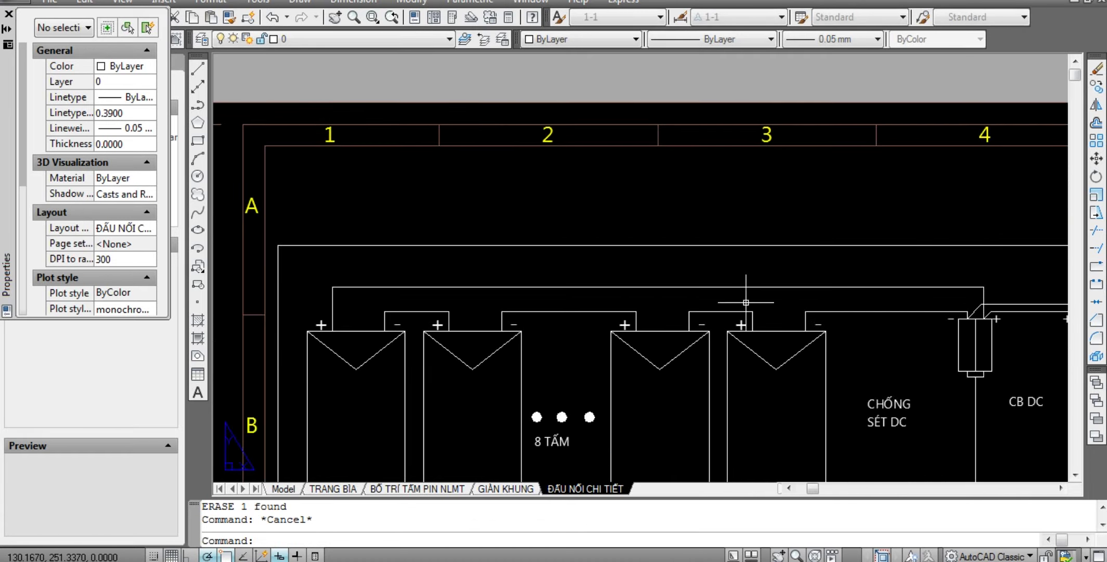
text(mt)
key(Return)
scroll(672, 266, up, 5)
Draw a text box above the panels and enter a draft 'Dây dẫn DC' wire label.
click(643, 237)
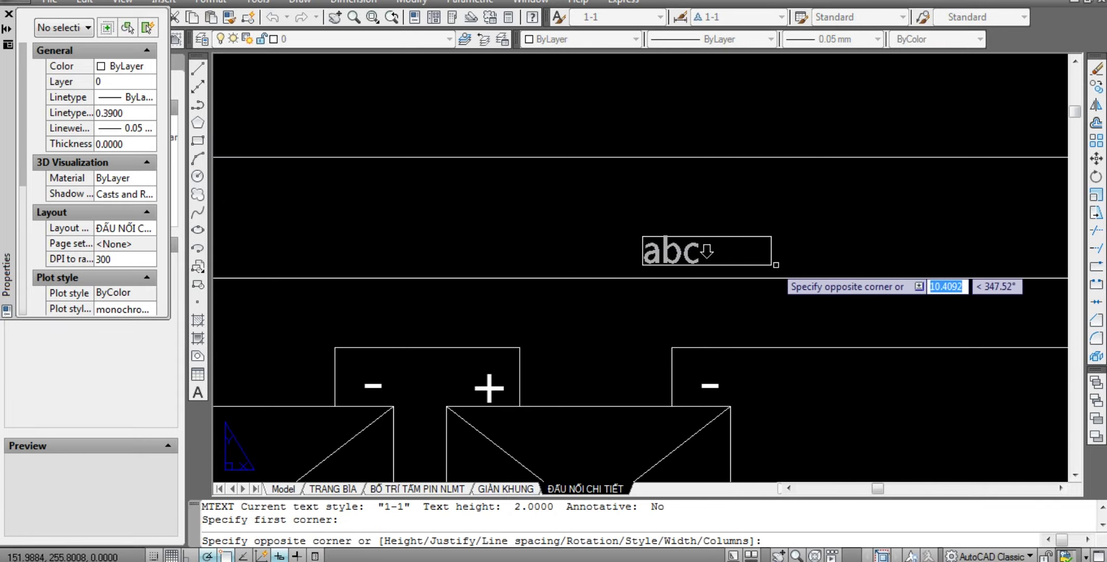
click(784, 267)
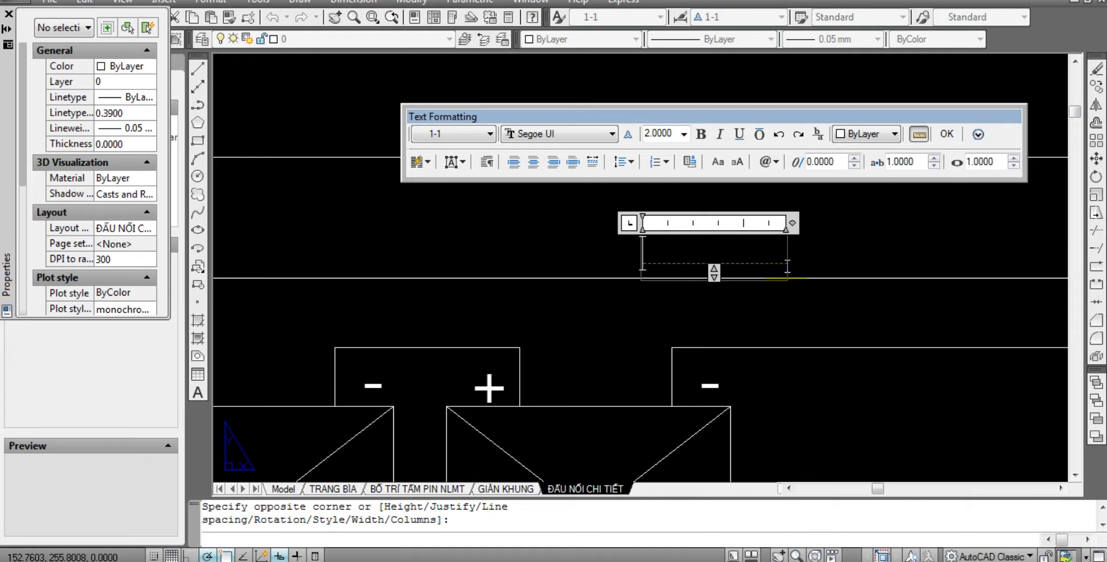
text(dây)
key(BackSpace)
key(BackSpace)
key(BackSpace)
text(Daây danẫn)
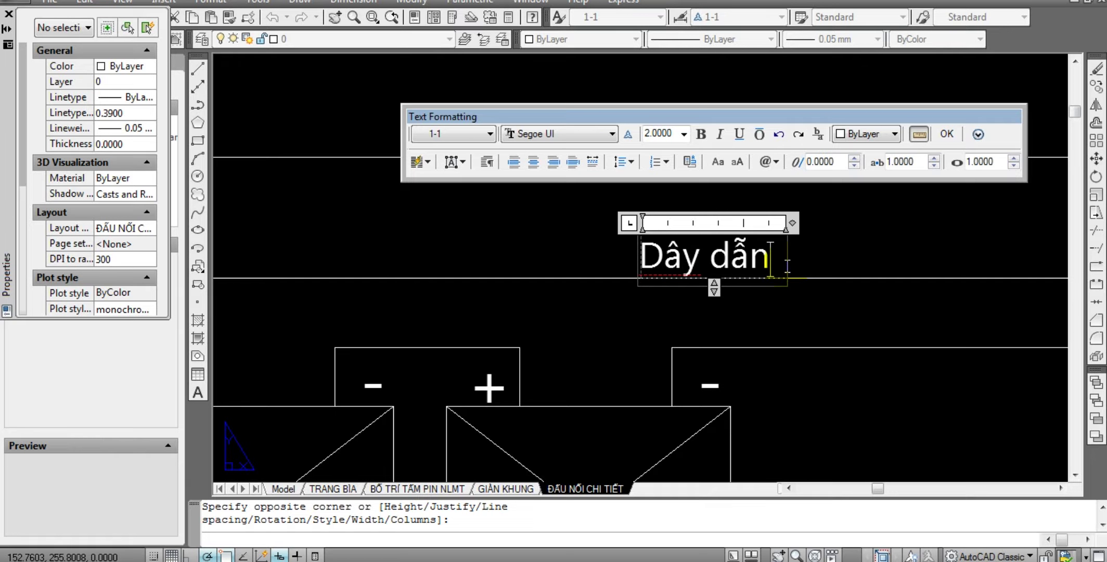
key(Return)
text(dc)
key(BackSpace)
key(BackSpace)
key(BackSpace)
key(Return)
text(DC)
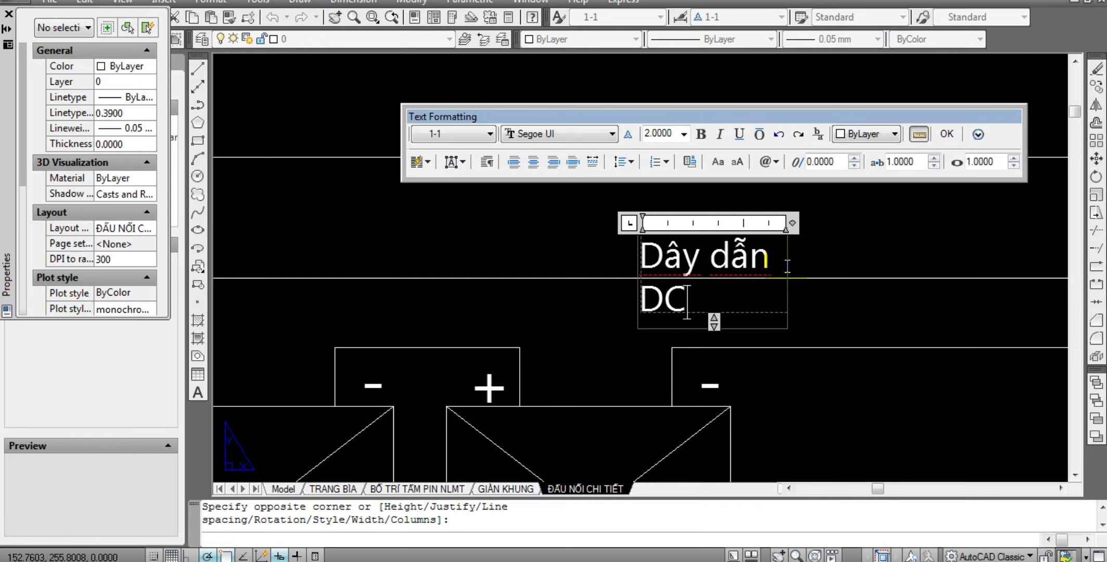
text( - 4.0x2)
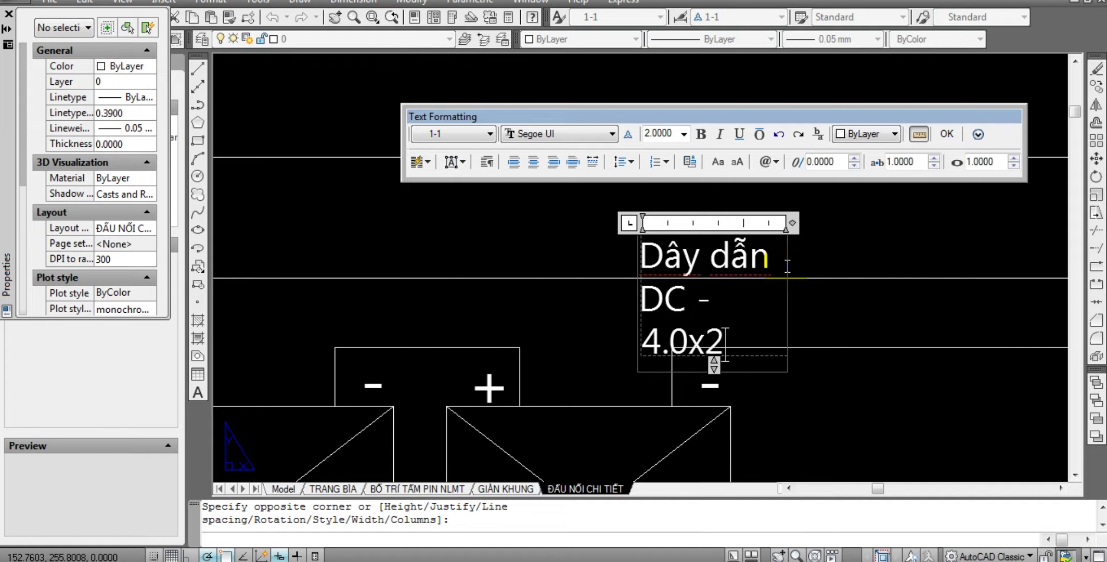
click(789, 265)
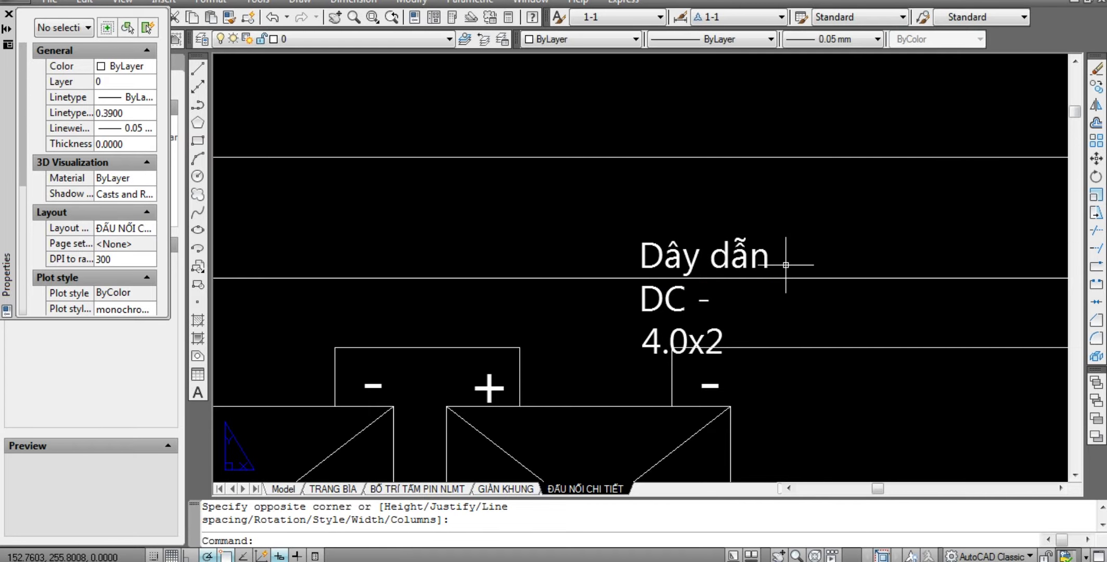
Widen the label's text box with its grip so the text fits on one line.
click(768, 244)
click(786, 236)
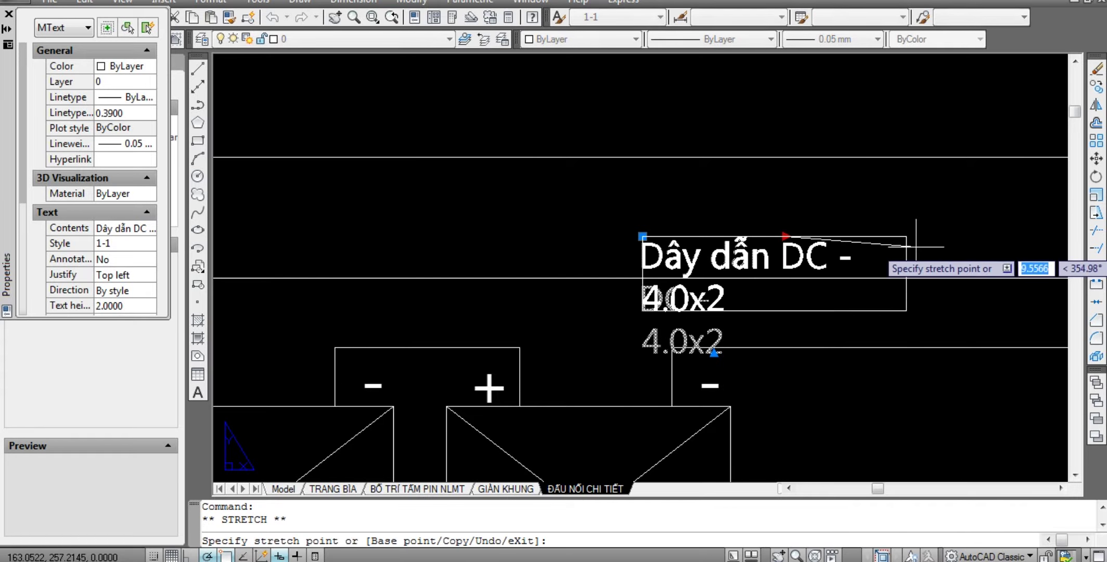
click(993, 228)
key(Escape)
Edit the label to read 'Dây dẫn DC - 2 x 4.0 mm' on a single line.
middle_drag(839, 269, 738, 281)
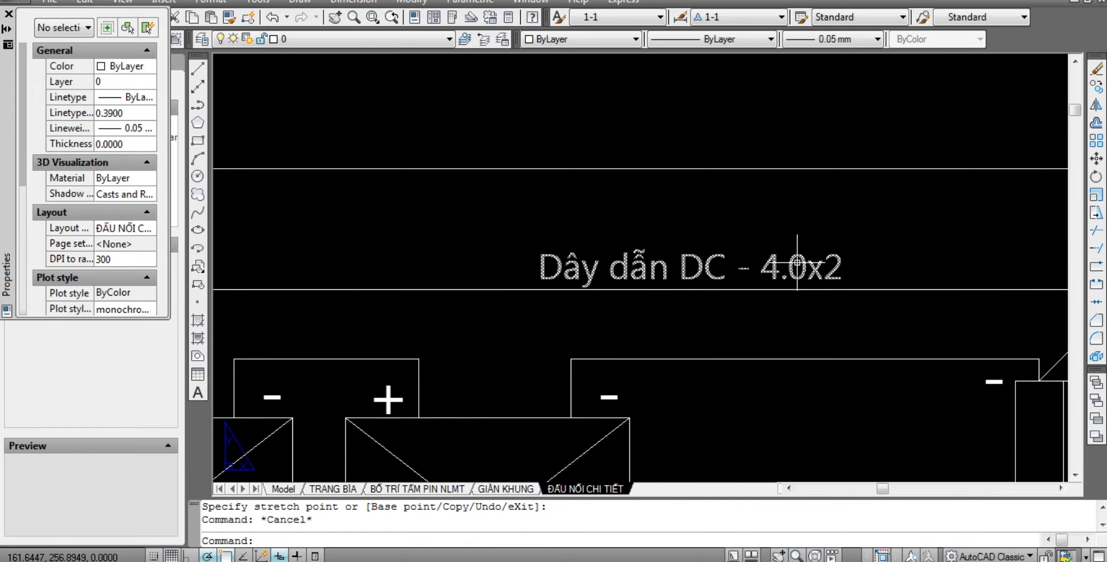
double_click(763, 268)
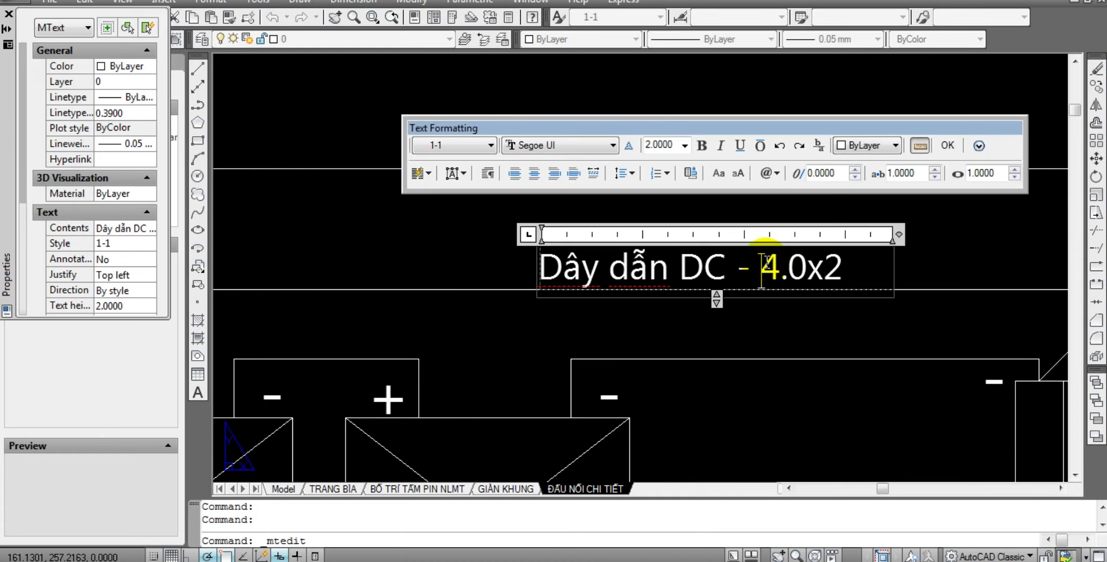
text(2x4.0 )
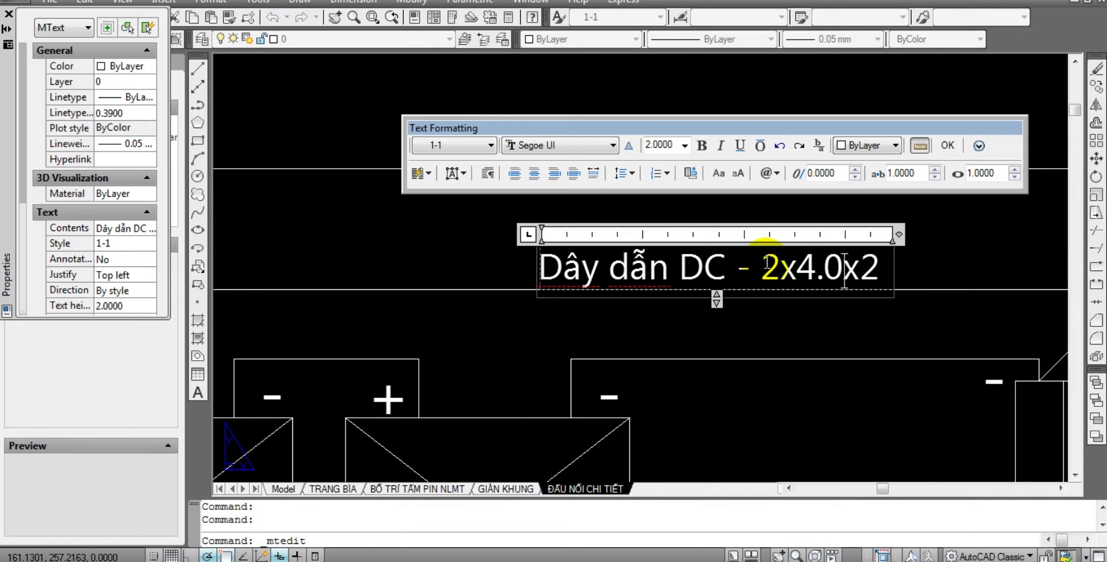
text(mm)
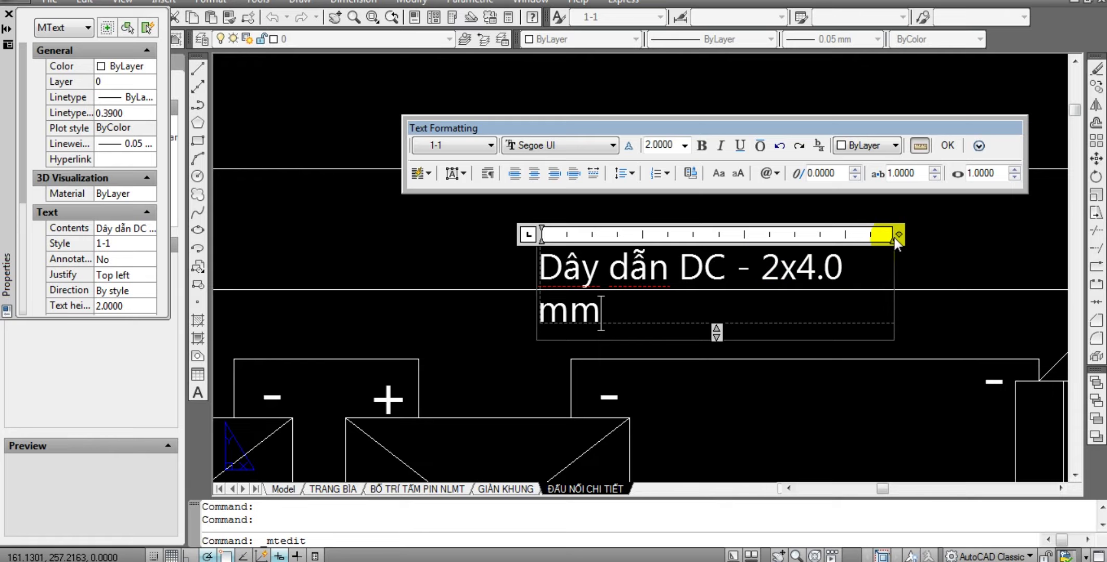
drag(899, 234, 941, 234)
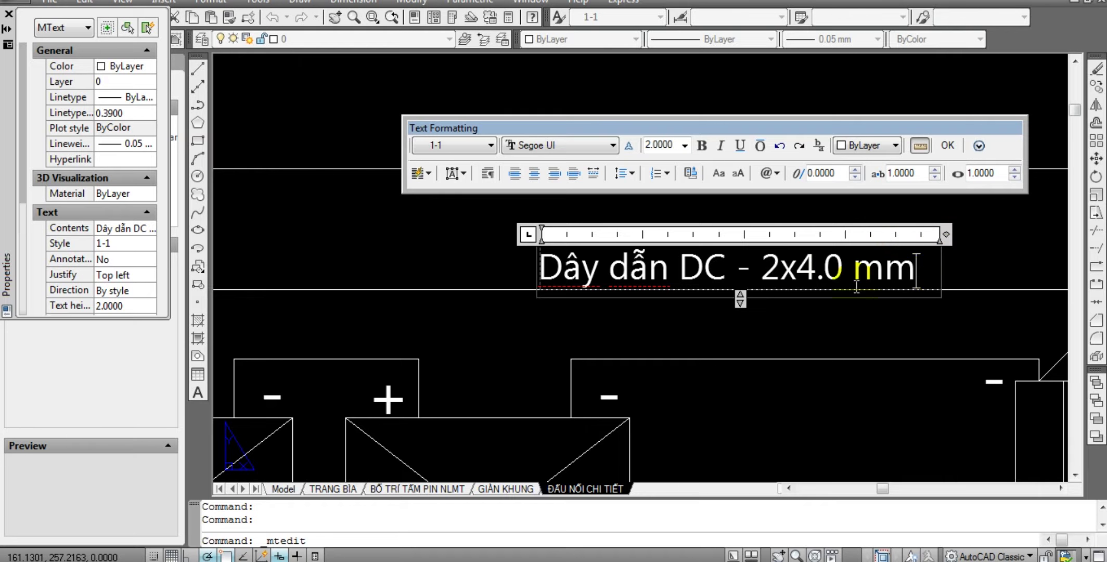
click(791, 270)
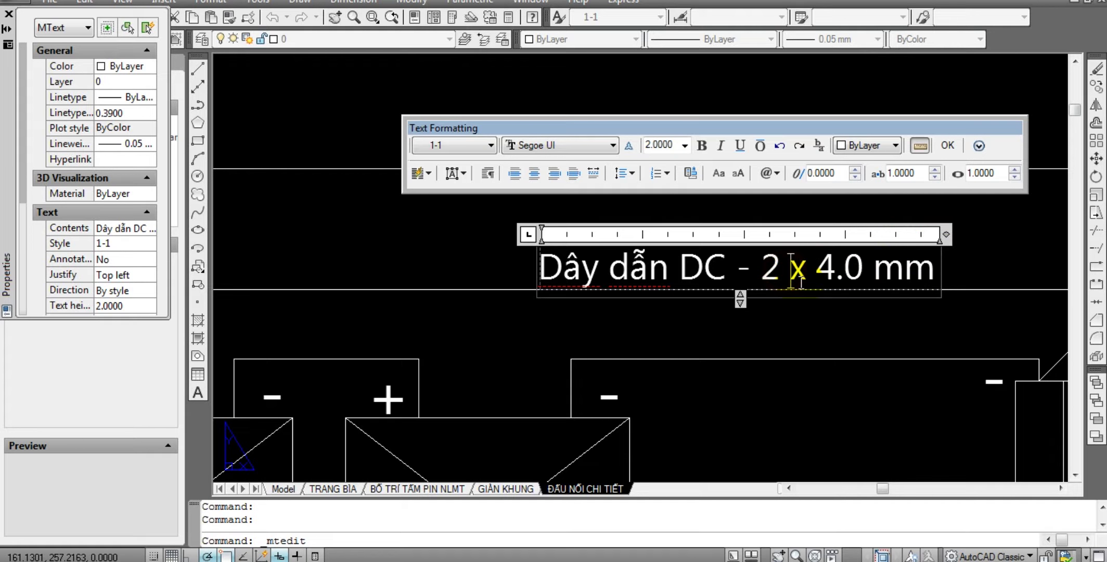
click(572, 265)
scroll(676, 266, down, 3)
Select the DC wire label and start moving it, then cancel.
scroll(744, 257, up, 2)
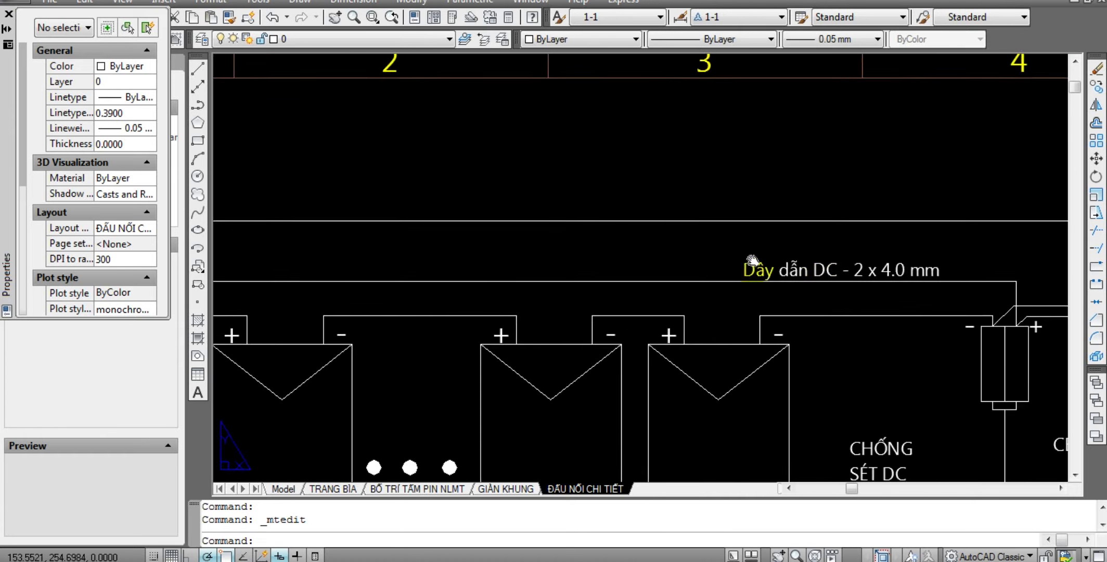
click(736, 237)
middle_drag(648, 112, 749, 128)
text(m)
key(Return)
click(815, 135)
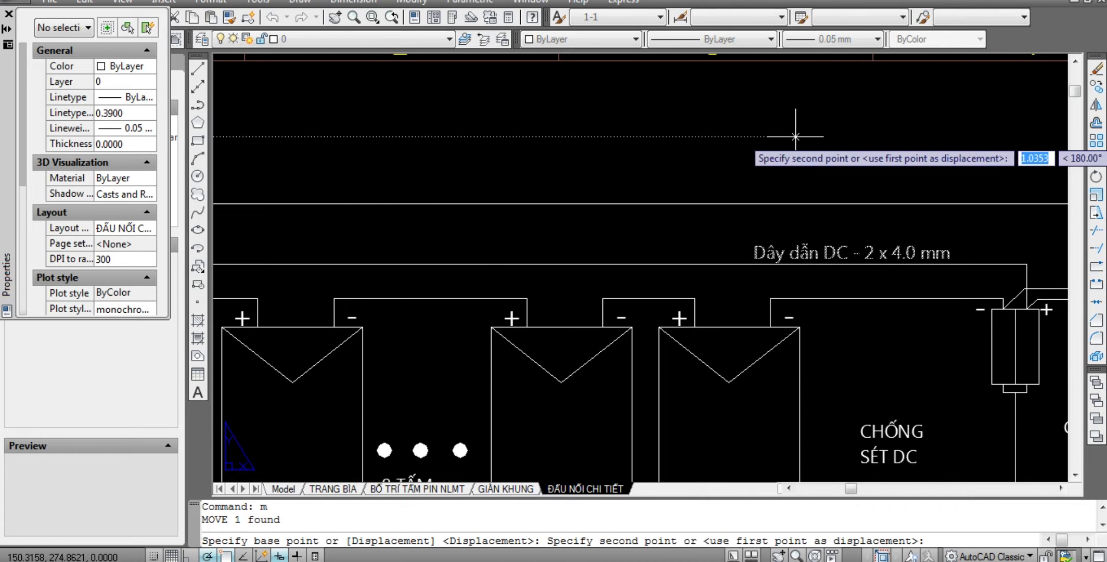
key(Escape)
key(Escape)
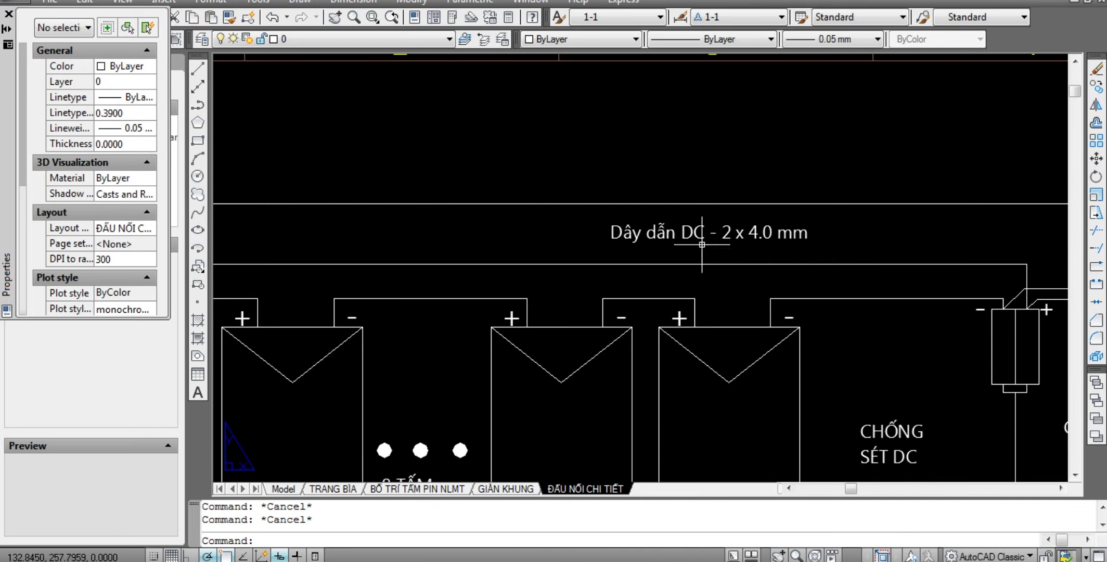
Pan to CHỐNG SÉT DC and CB DC and try moving the label again.
middle_drag(593, 264, 757, 264)
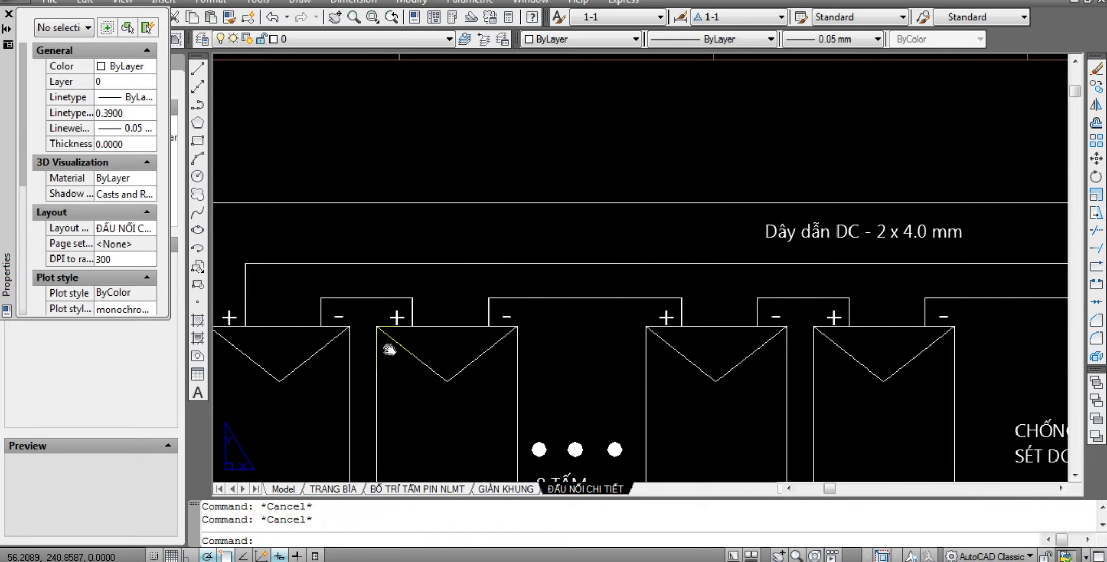
middle_drag(390, 349, 481, 300)
middle_drag(1004, 230, 549, 239)
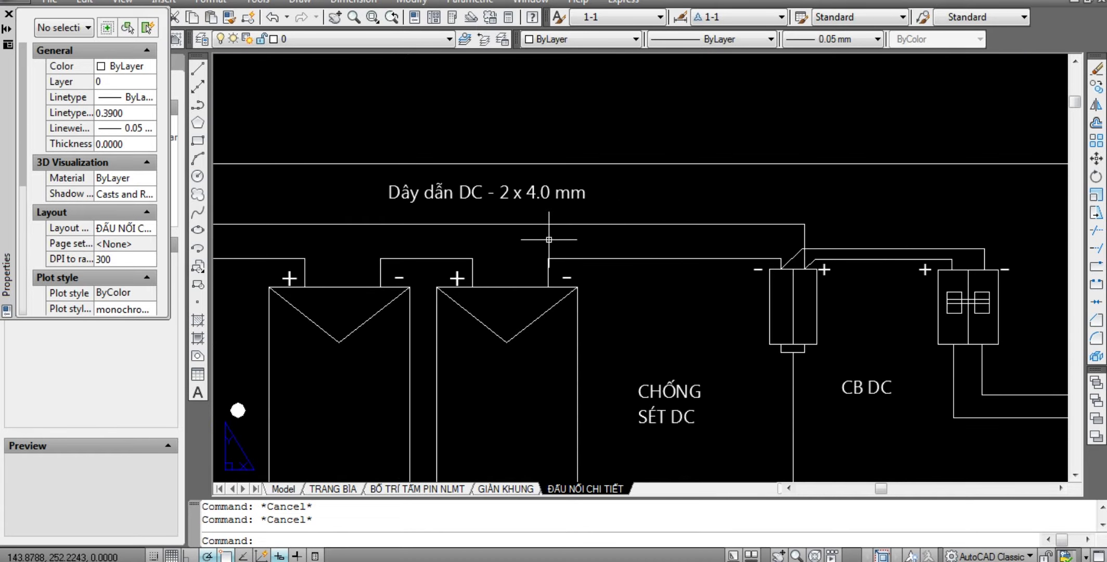
click(525, 200)
text(m)
key(Return)
click(506, 116)
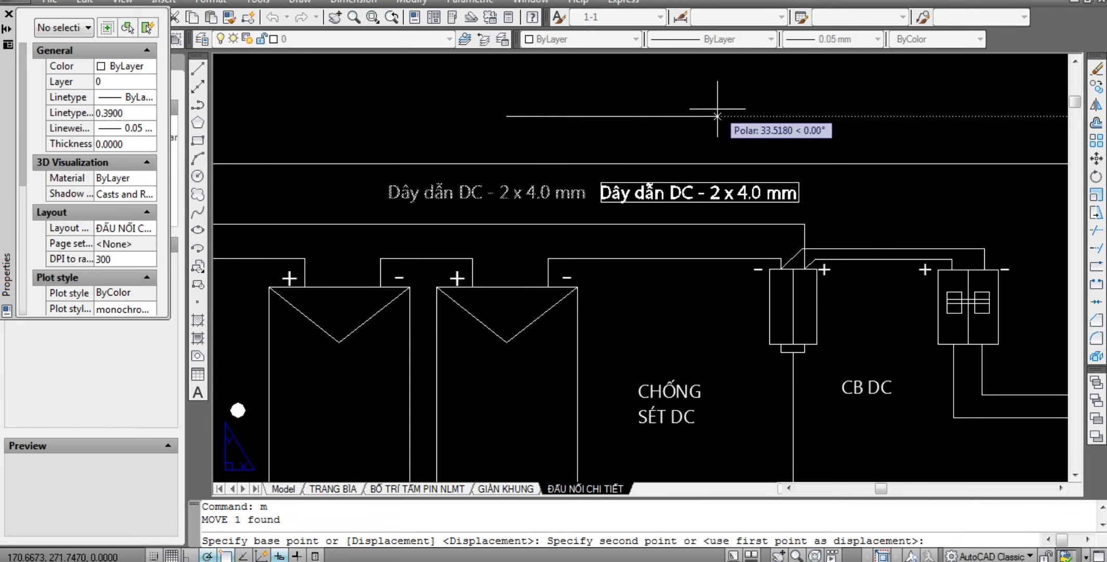
key(Escape)
key(Escape)
scroll(608, 230, up, 2)
middle_drag(608, 230, 648, 277)
scroll(642, 273, up, 1)
Draw a vertical guide line up from the DC wire.
text(l)
key(Return)
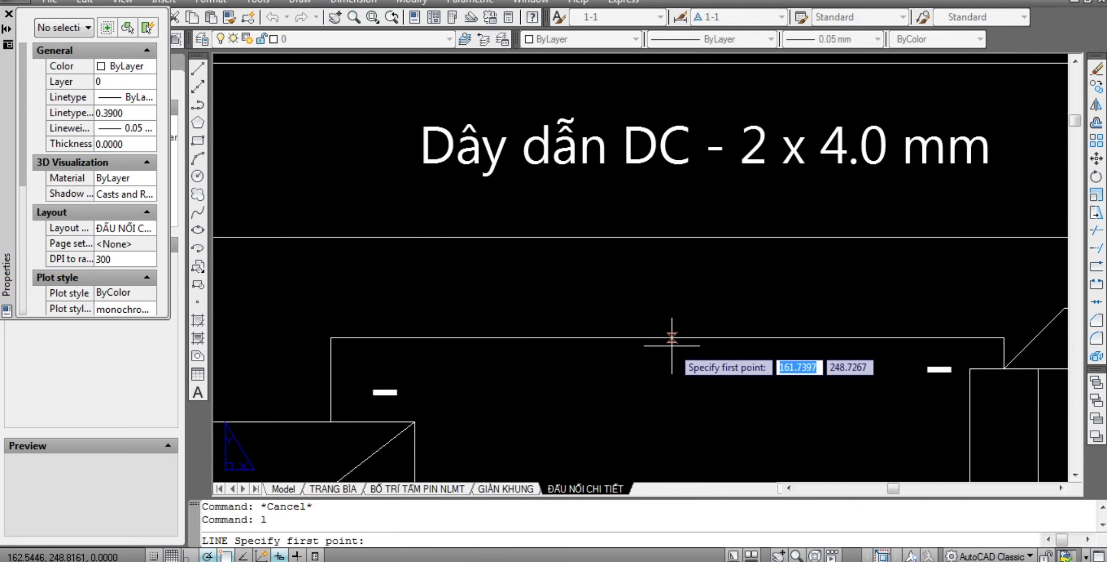
click(692, 352)
click(647, 176)
key(Escape)
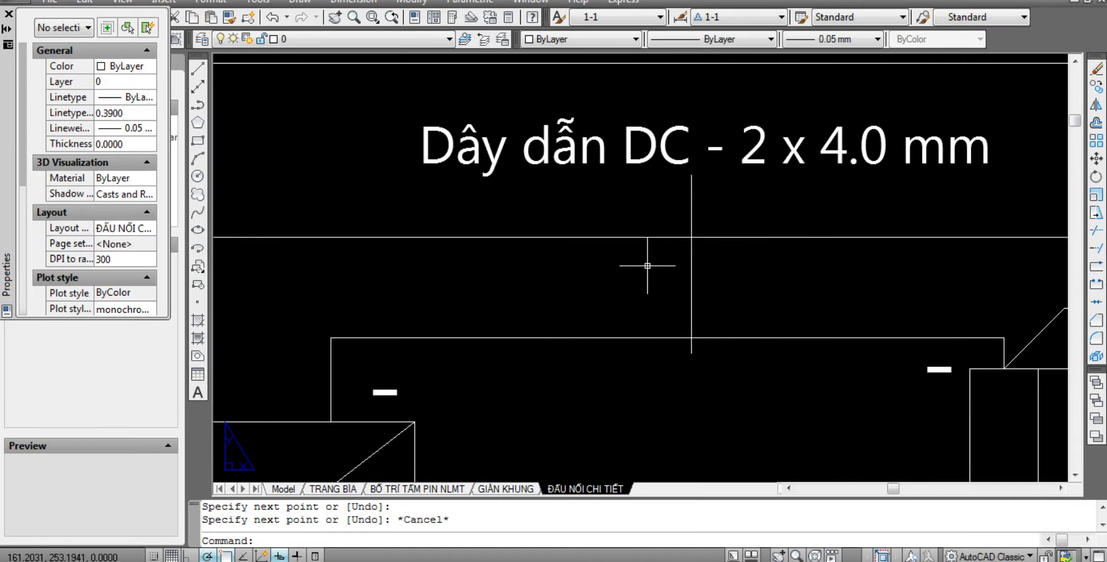
key(Escape)
scroll(648, 266, down, 5)
scroll(685, 253, up, 1)
scroll(684, 253, up, 3)
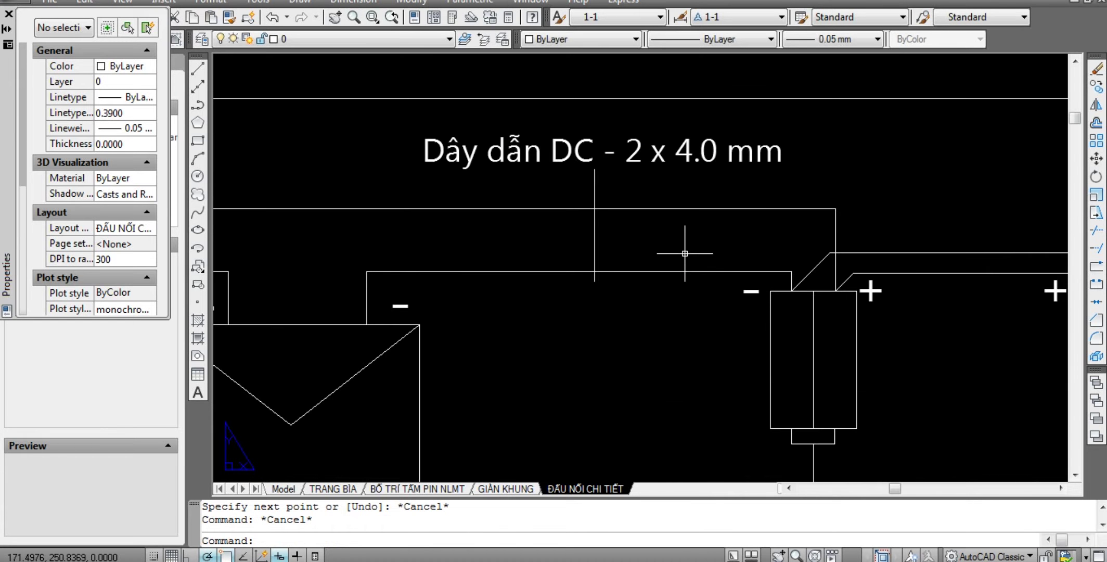
key(Escape)
scroll(573, 201, up, 3)
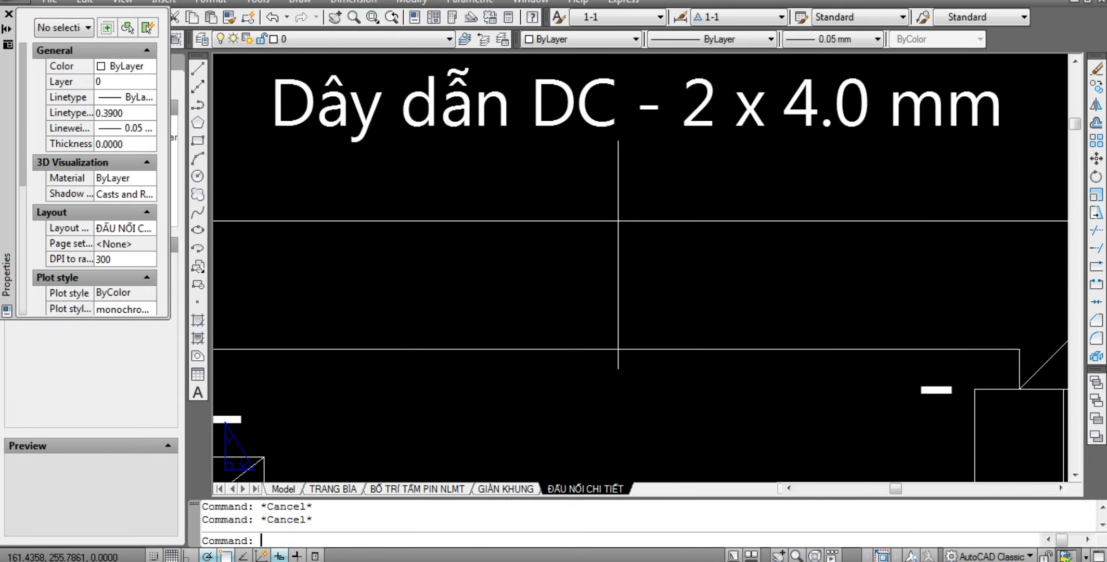
scroll(588, 208, down, 2)
scroll(592, 213, down, 2)
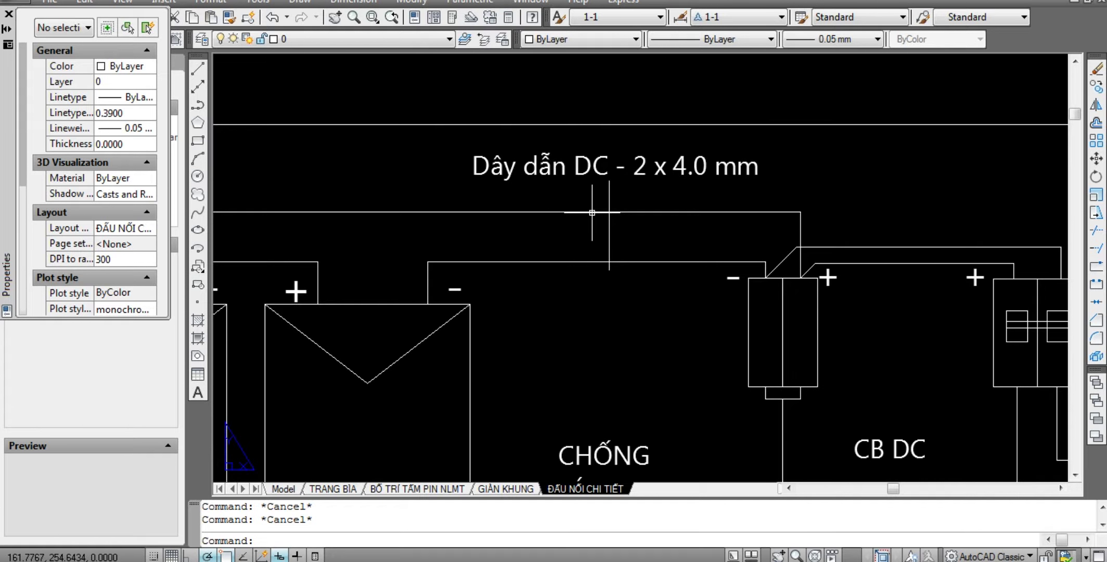
Draw an ellipse ringing the two DC wires and stretch it taller.
text(el)
key(Return)
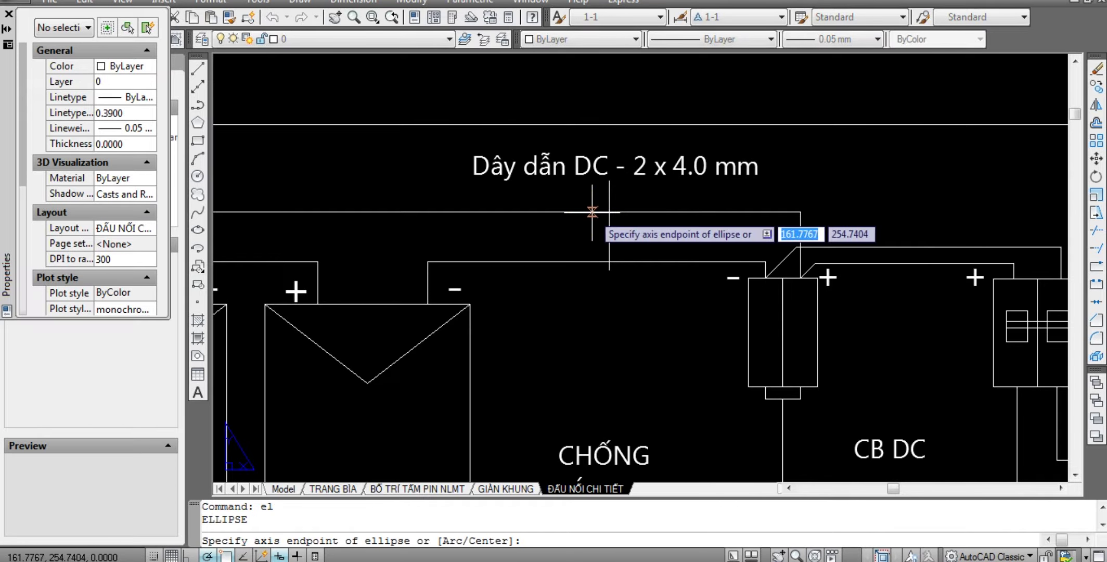
click(589, 213)
click(589, 262)
scroll(588, 234, up, 2)
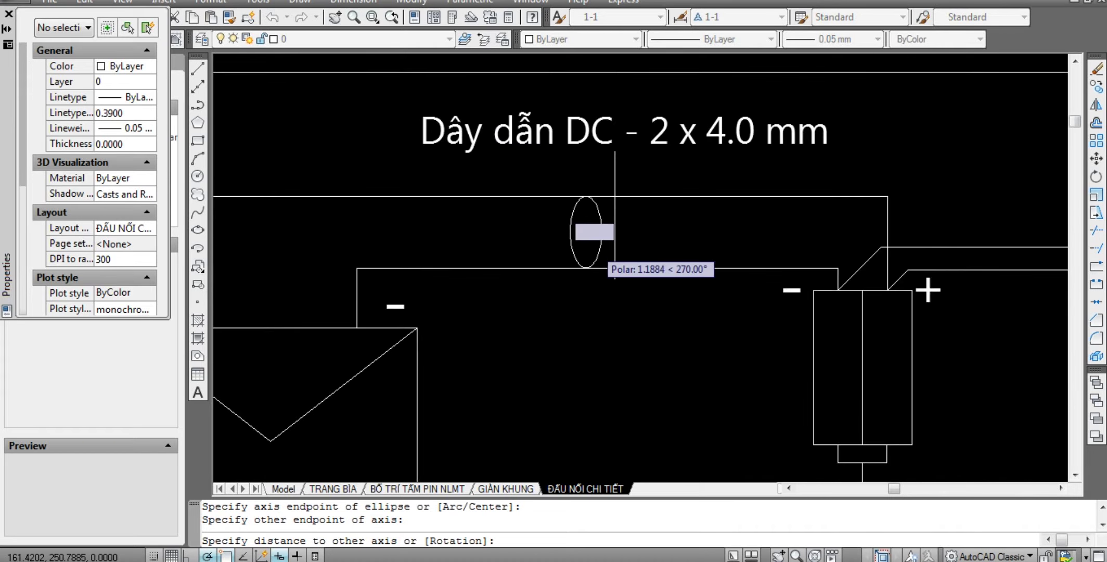
scroll(587, 208, up, 1)
key(Escape)
click(609, 203)
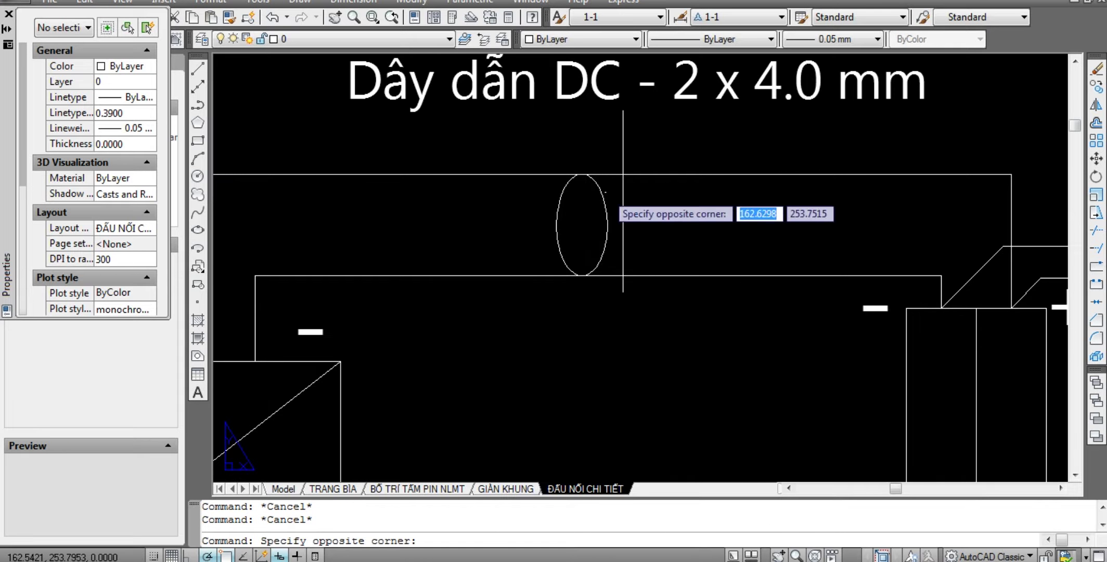
click(582, 173)
click(582, 147)
key(Escape)
Erase the vertical guide line.
click(639, 154)
click(591, 135)
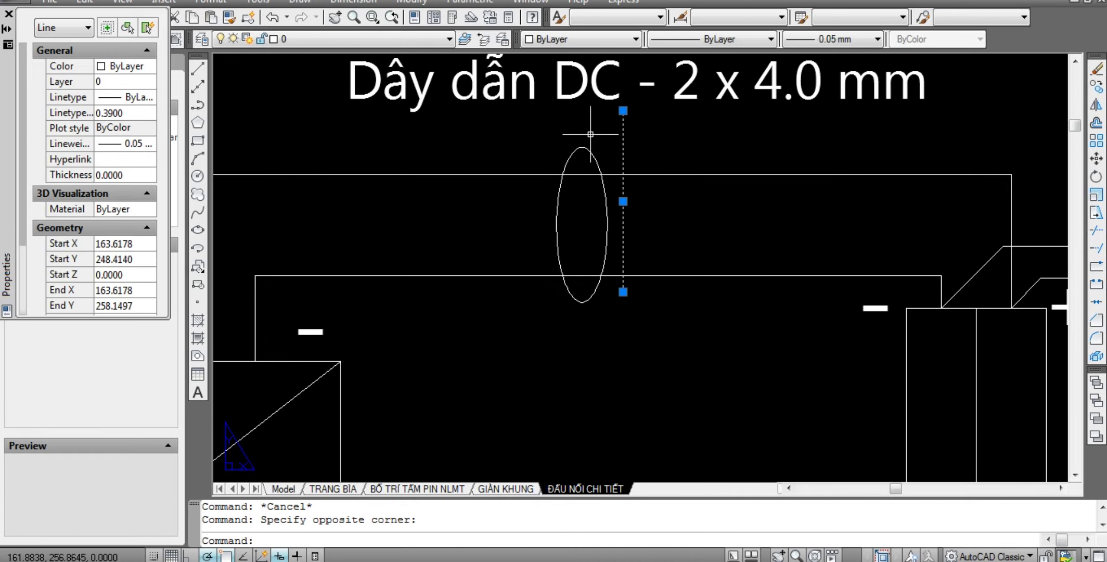
text(e)
key(Return)
middle_drag(610, 217, 601, 258)
middle_drag(594, 185, 617, 209)
Draw a short leader line up from the top of the ellipse.
text(l)
key(Return)
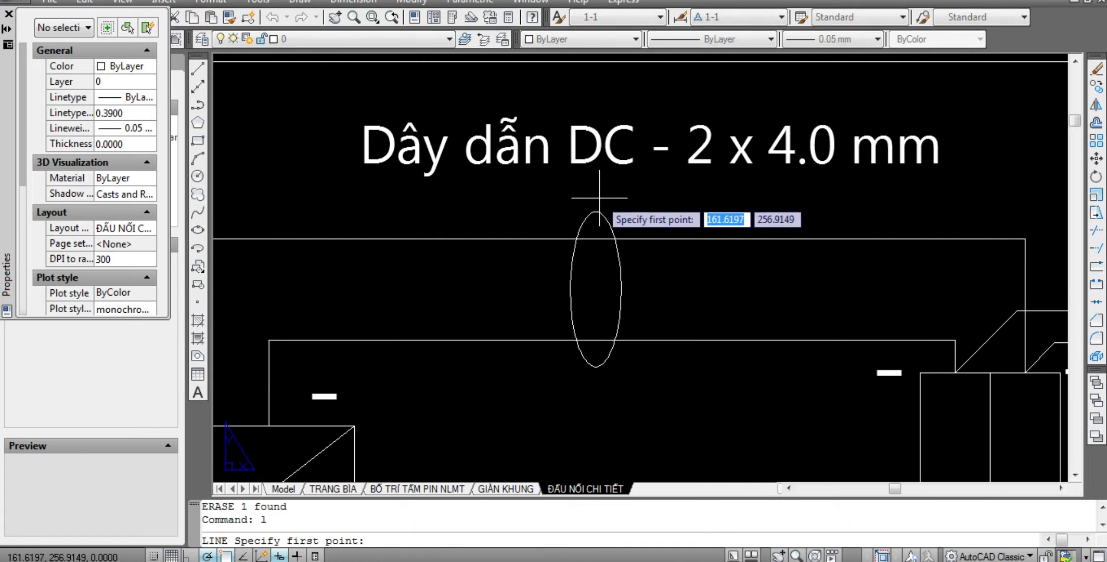
click(596, 212)
click(596, 175)
scroll(677, 300, down, 1)
scroll(677, 299, down, 2)
key(Escape)
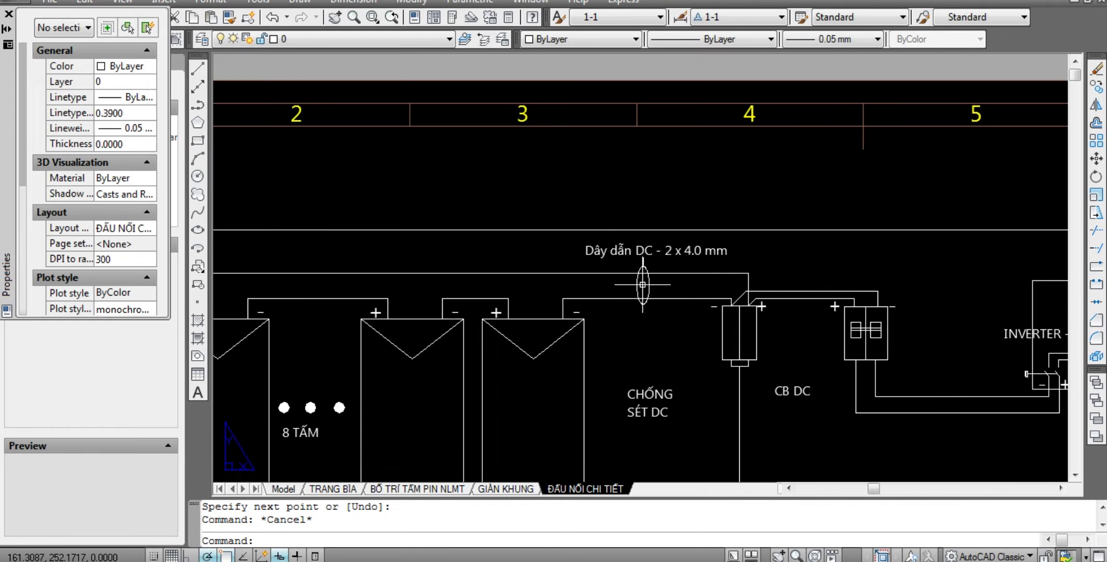
scroll(635, 271, up, 3)
Window-select the ellipse and its line and try moving them, then cancel.
click(696, 283)
click(671, 213)
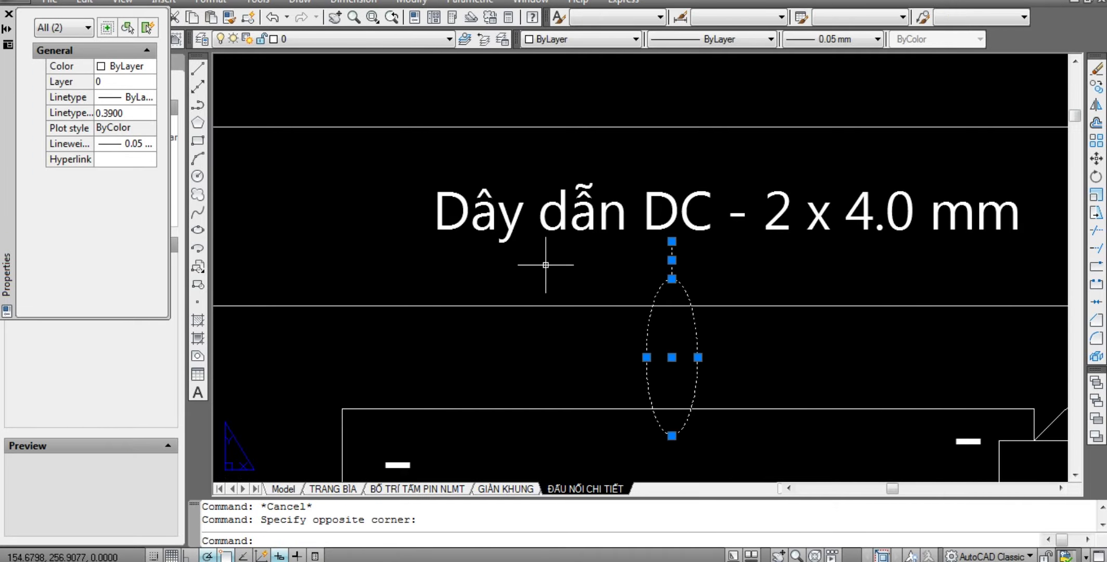
scroll(544, 260, down, 4)
text(m)
key(Return)
click(622, 152)
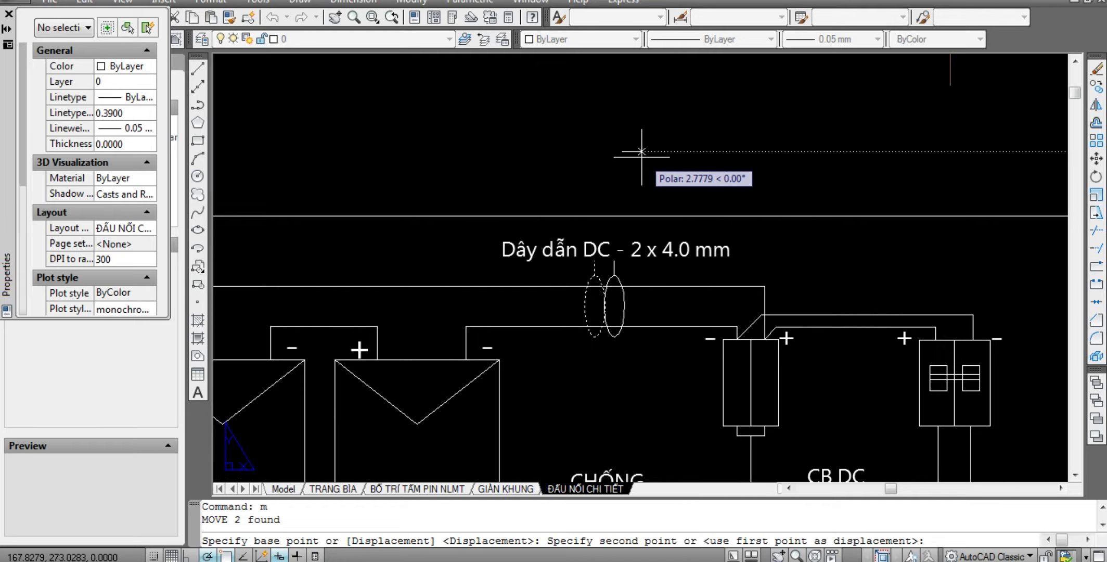
key(Escape)
key(Escape)
Zoom in on the DC wiring detail to inspect the label and ellipse marker.
scroll(720, 265, down, 5)
scroll(719, 265, up, 2)
scroll(717, 178, up, 5)
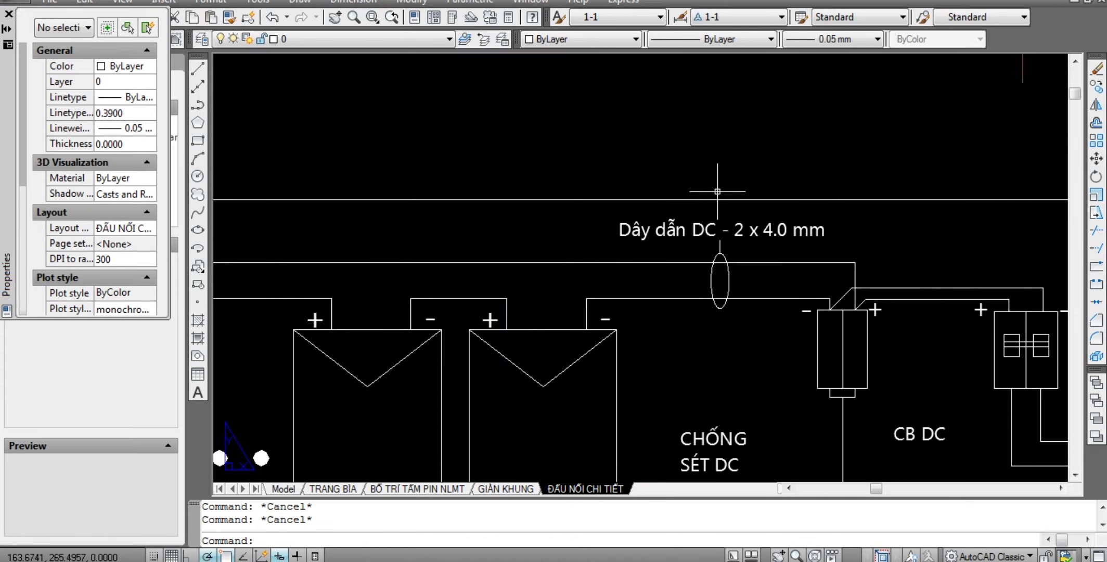
middle_drag(717, 178, 549, 136)
scroll(549, 136, down, 3)
scroll(726, 293, down, 1)
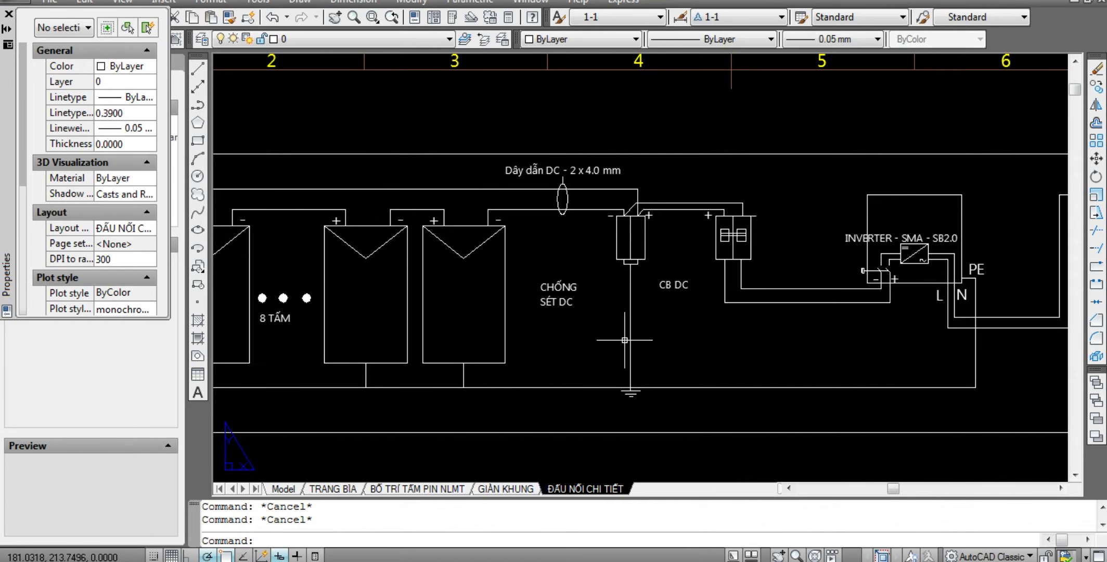
scroll(667, 193, up, 2)
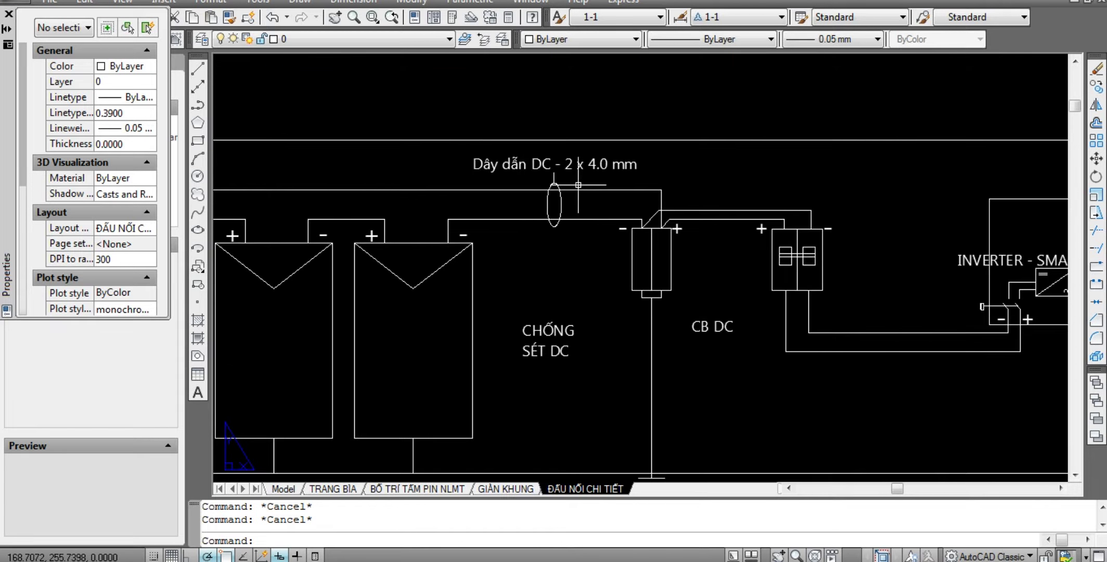
scroll(691, 185, up, 1)
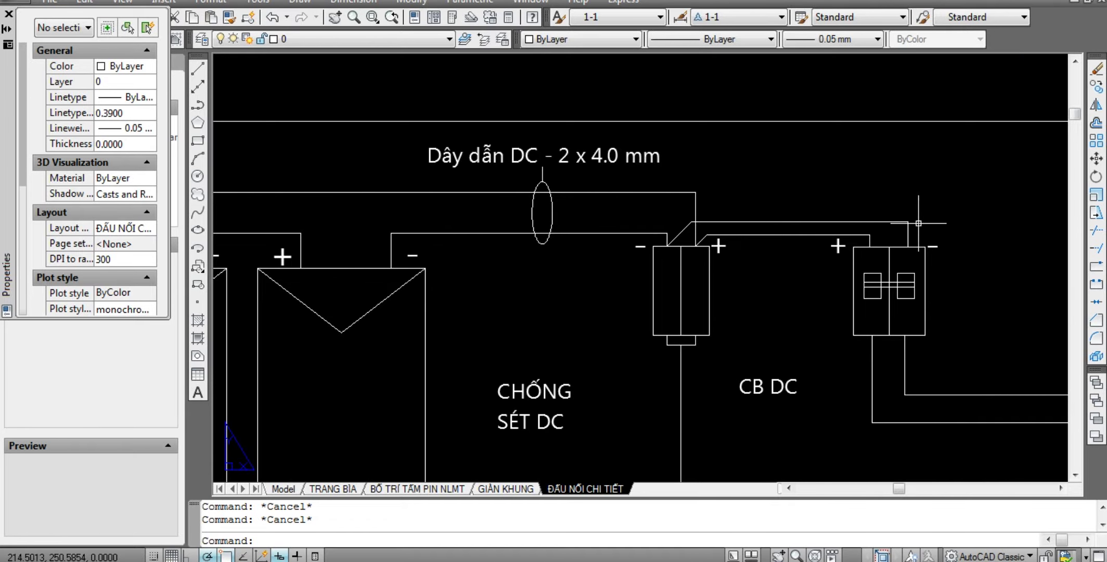
scroll(718, 203, down, 2)
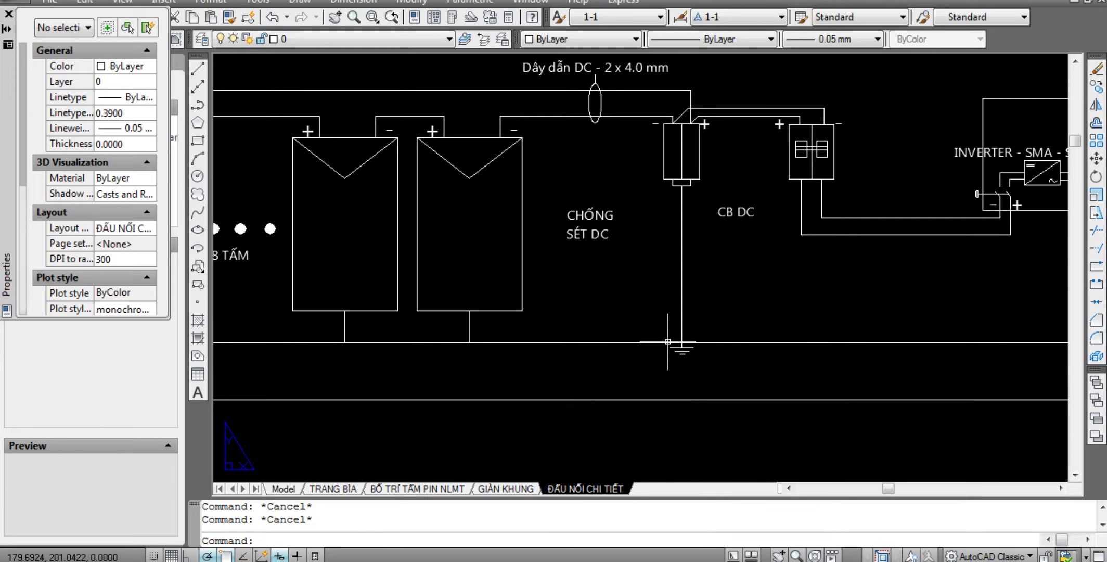
scroll(668, 342, down, 2)
scroll(624, 192, up, 4)
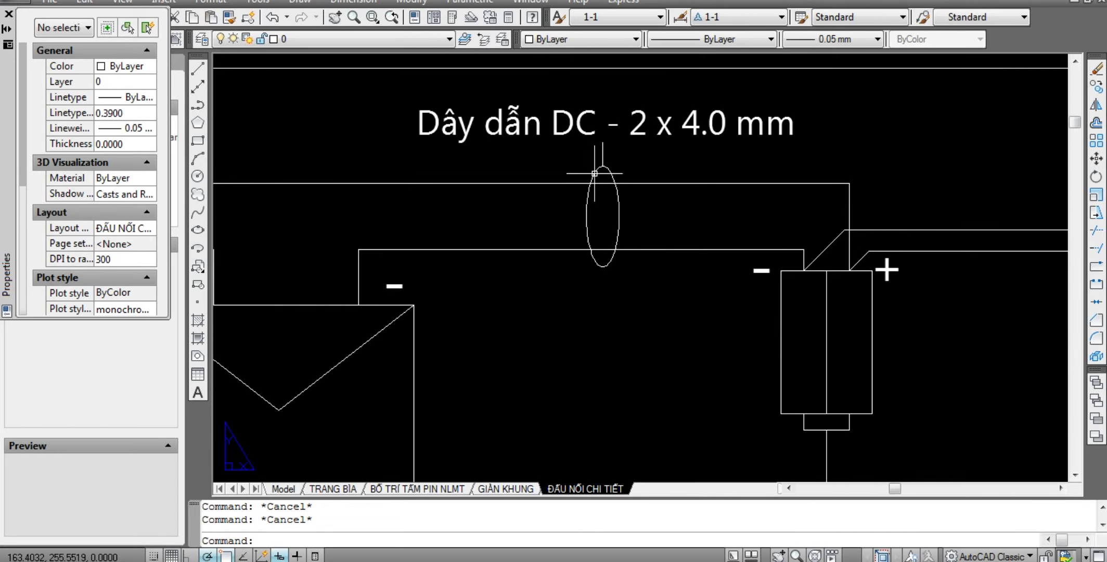
Copy the DC cable label, ellipse and line onto the lower earth wire.
click(588, 137)
click(648, 280)
key(Escape)
scroll(595, 148, up, 3)
click(637, 165)
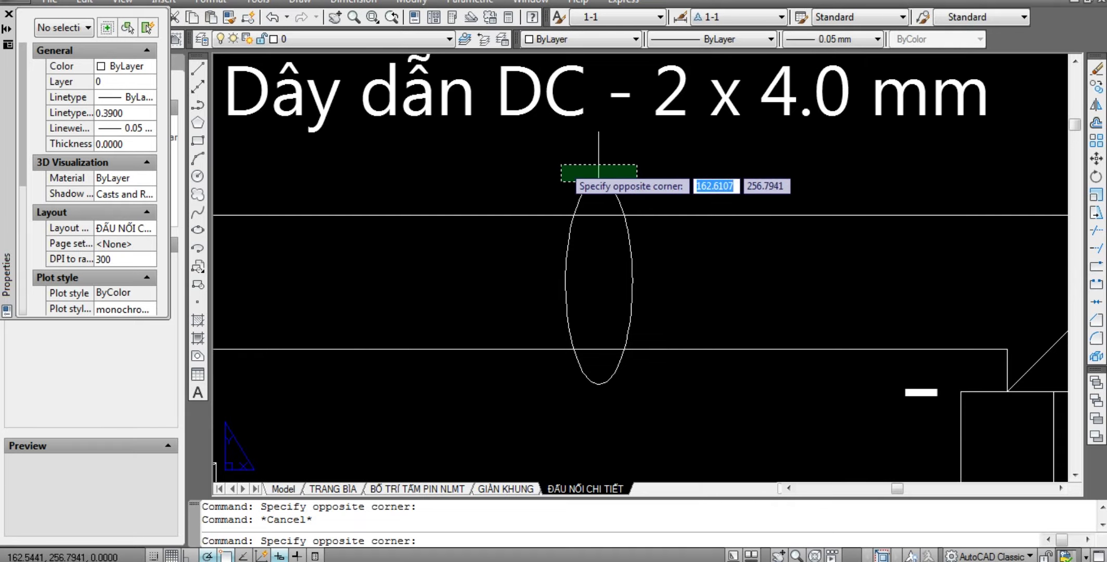
click(598, 177)
scroll(630, 178, down, 3)
scroll(676, 166, down, 5)
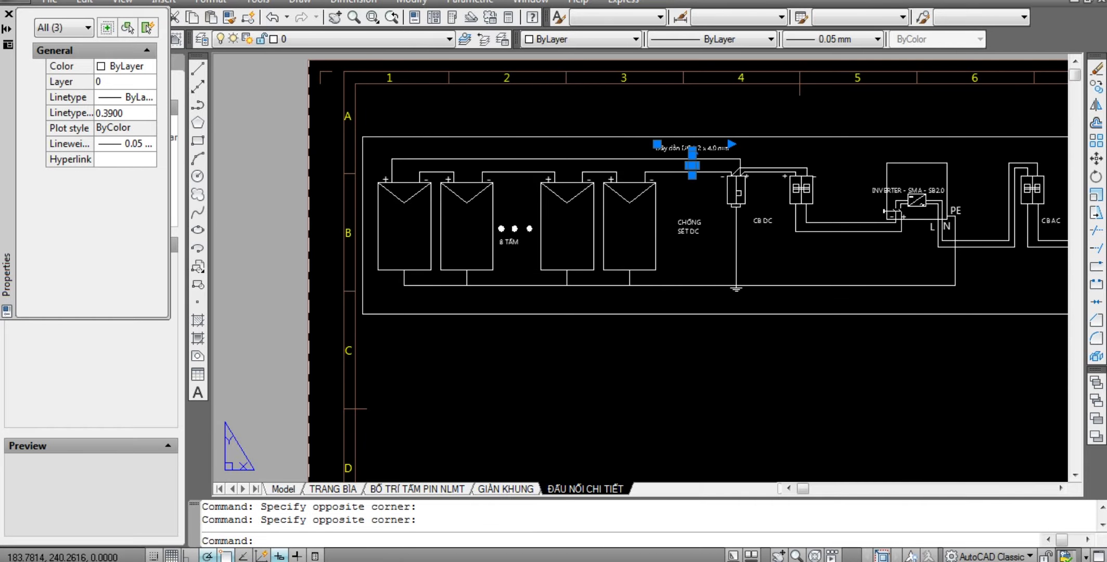
key(ctrl+c)
click(662, 321)
key(ctrl+v)
scroll(681, 292, up, 5)
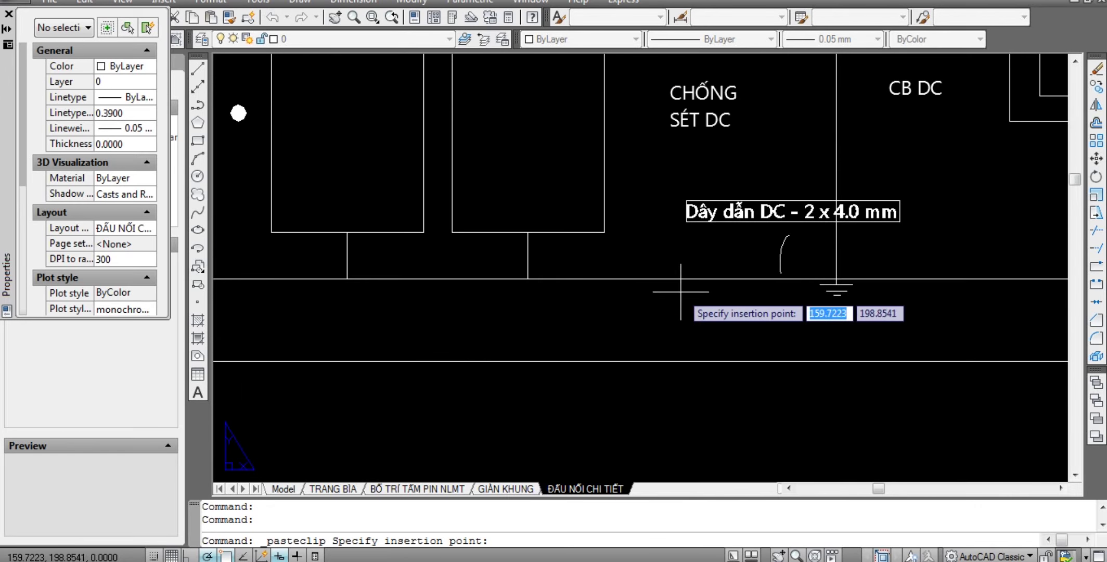
click(619, 305)
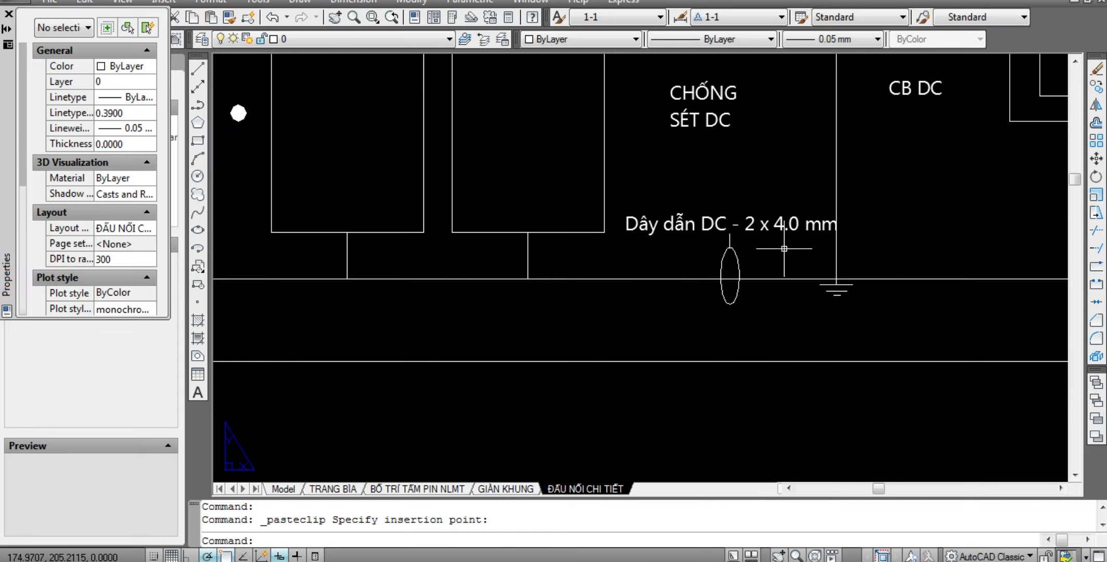
key(Escape)
Mirror the pasted label below the wire and erase the original label above it.
click(748, 226)
scroll(746, 236, up, 6)
click(796, 246)
click(640, 185)
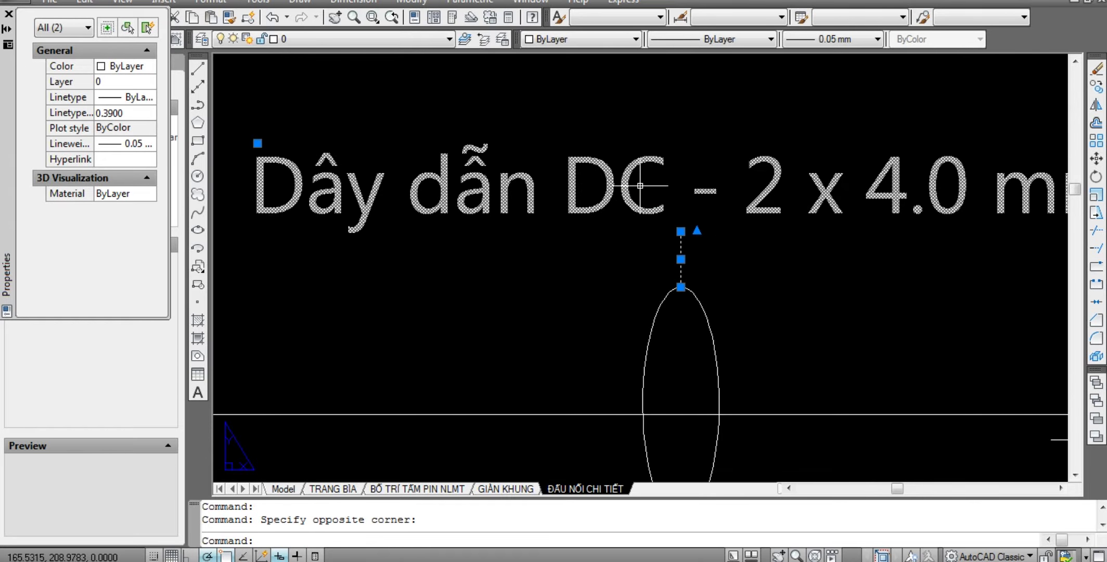
scroll(640, 186, down, 6)
text(mi)
key(Return)
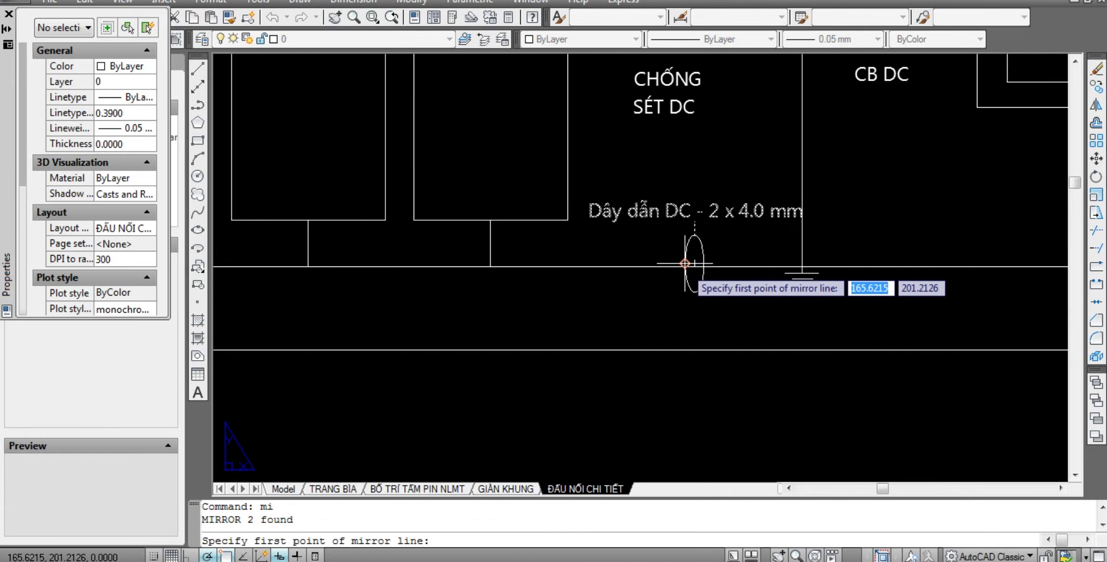
click(685, 263)
click(858, 264)
key(Return)
key(Escape)
drag(739, 244, 671, 200)
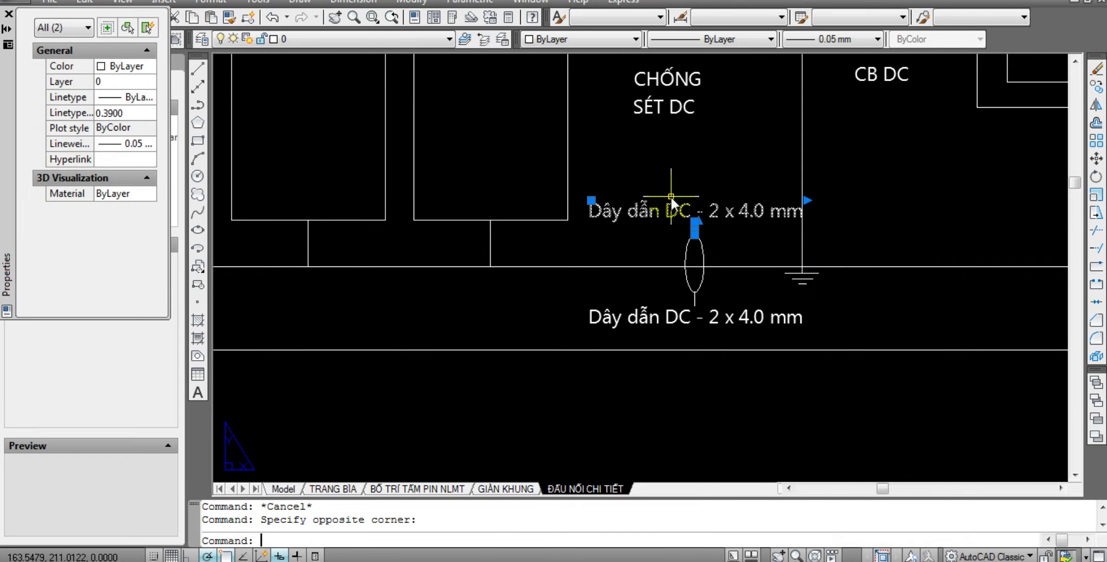
key(Delete)
scroll(709, 332, up, 3)
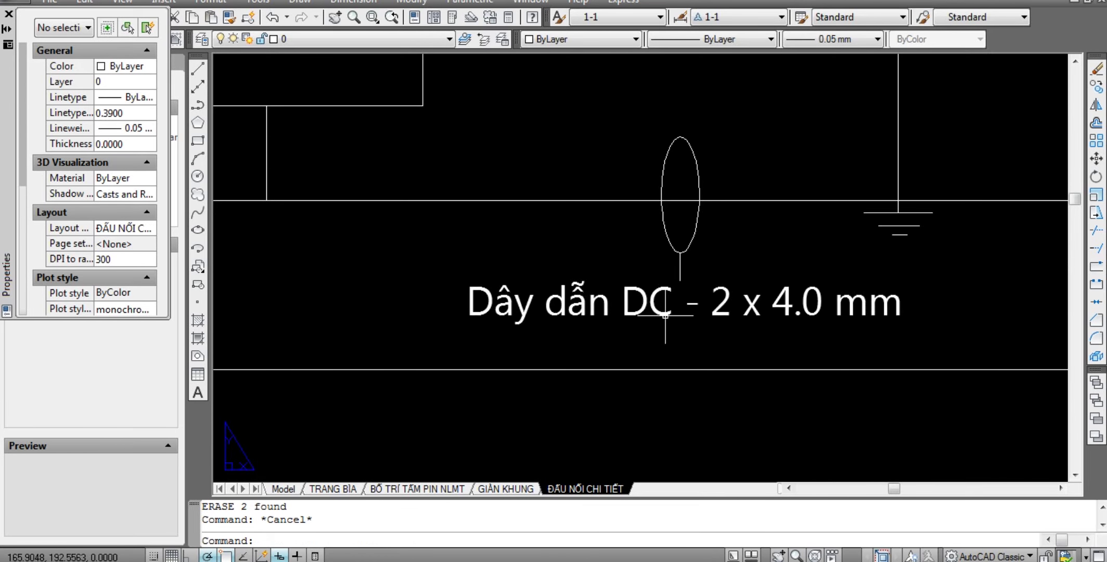
Change the earth-wire label from 'Dây dẫn DC - 2 x 4.0 mm' to 'Dây PE - 1 x 6.0 mm'.
double_click(676, 289)
drag(673, 304, 556, 303)
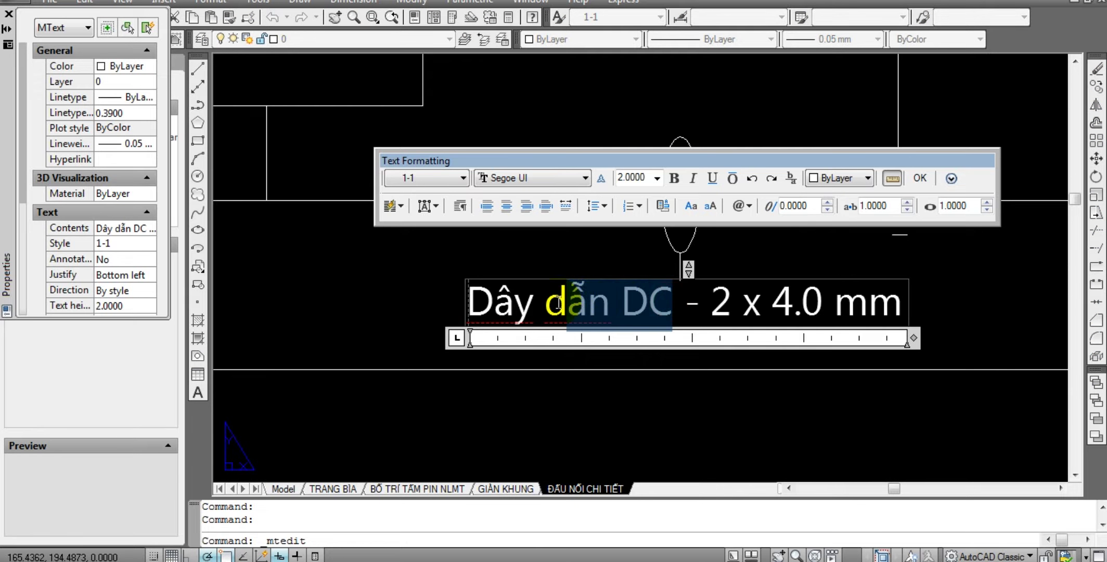
text(pe)
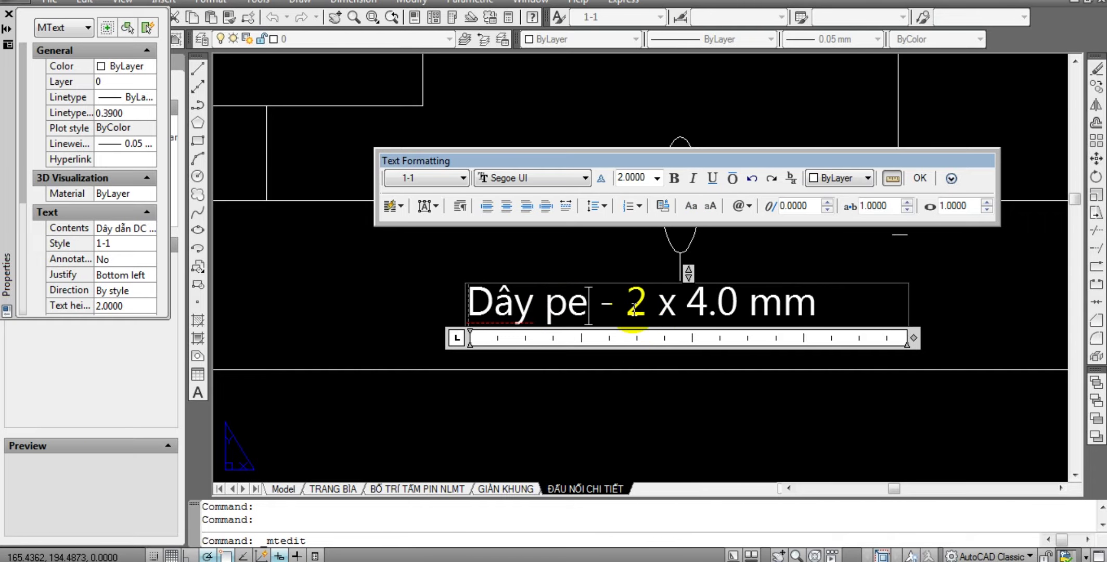
key(BackSpace)
key(BackSpace)
text(PE)
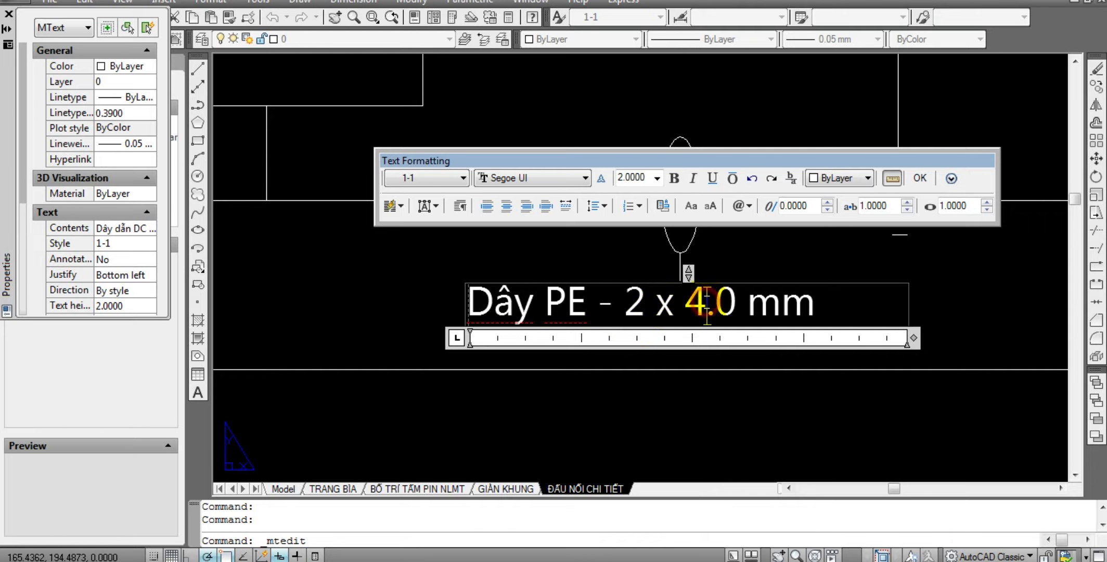
text(6)
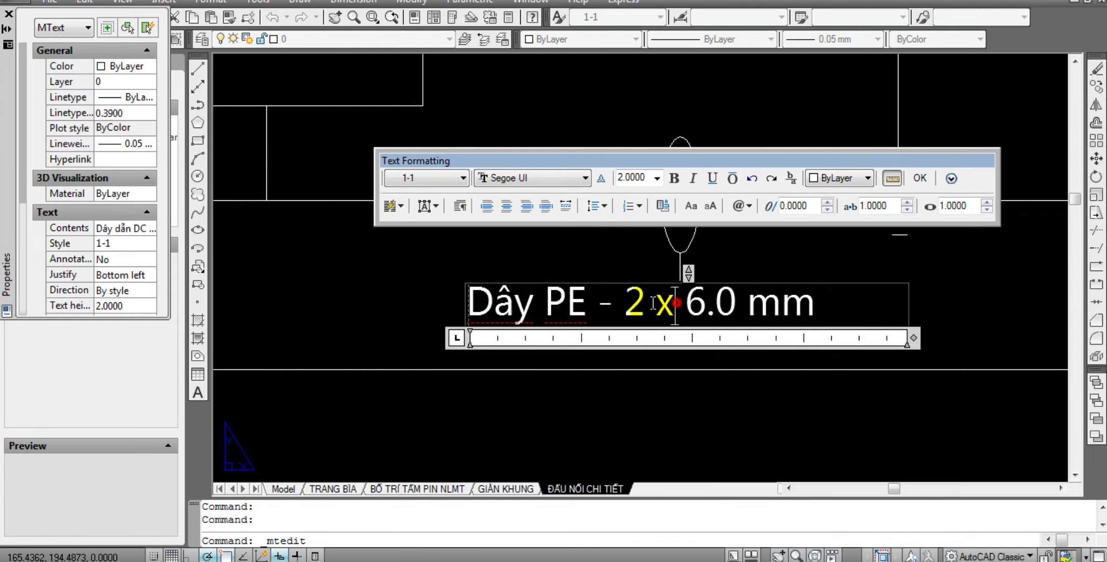
drag(653, 303, 622, 303)
key(Delete)
text(1)
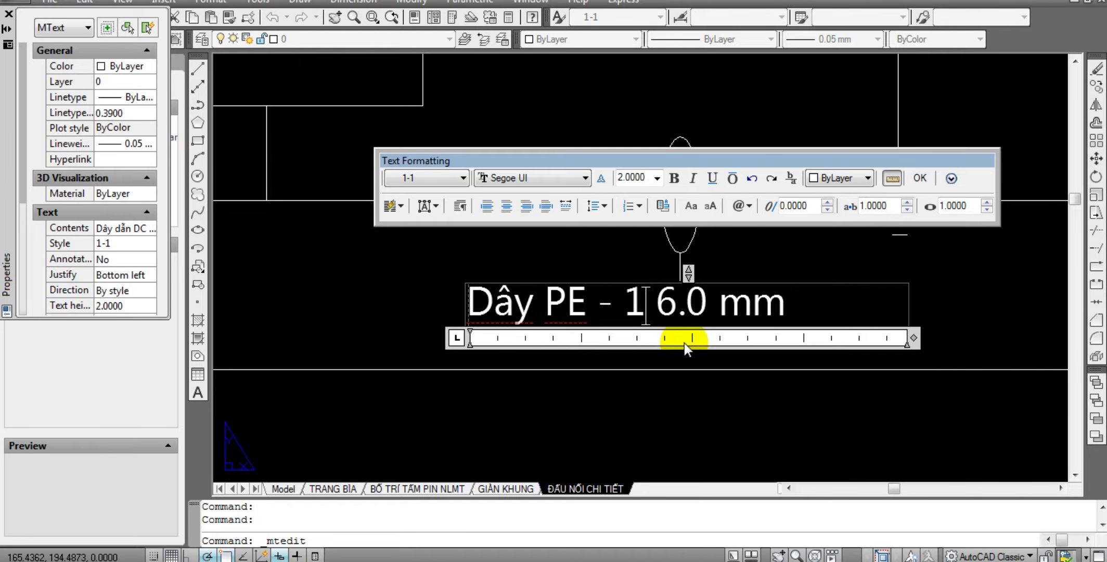
text( X)
key(BackSpace)
text(x)
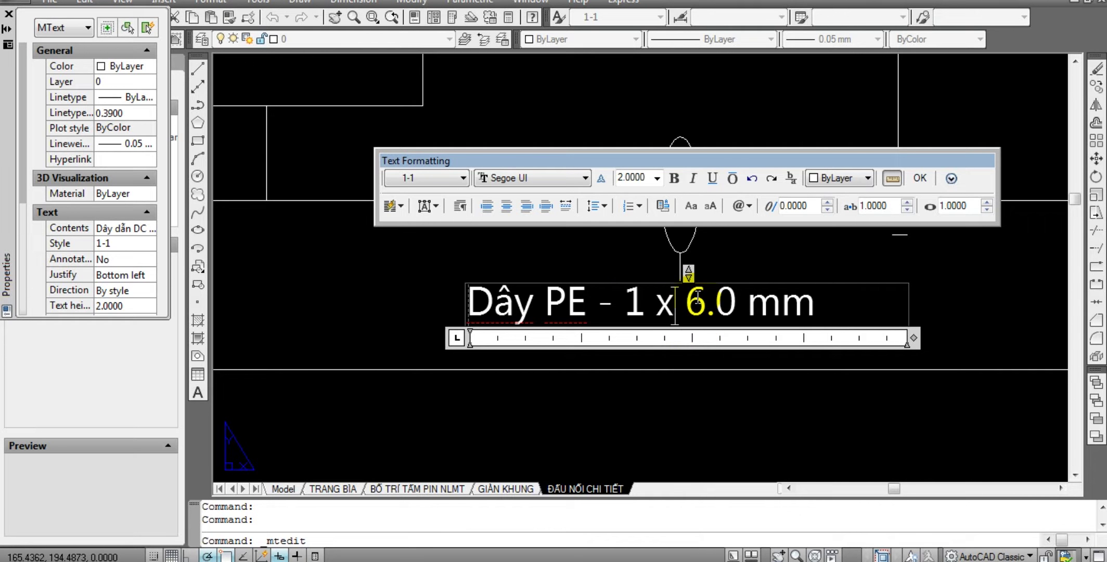
click(700, 365)
scroll(711, 361, down, 3)
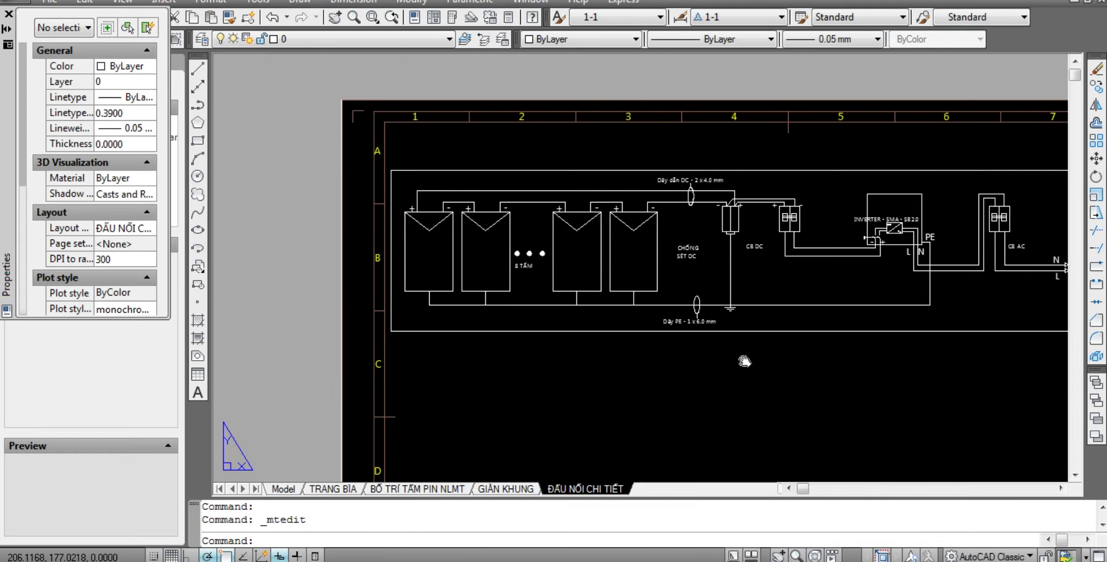
Copy the DC cable label and ellipse marker onto the wire into the inverter.
scroll(711, 362, down, 1)
key(Escape)
scroll(755, 200, up, 2)
middle_drag(834, 332, 744, 333)
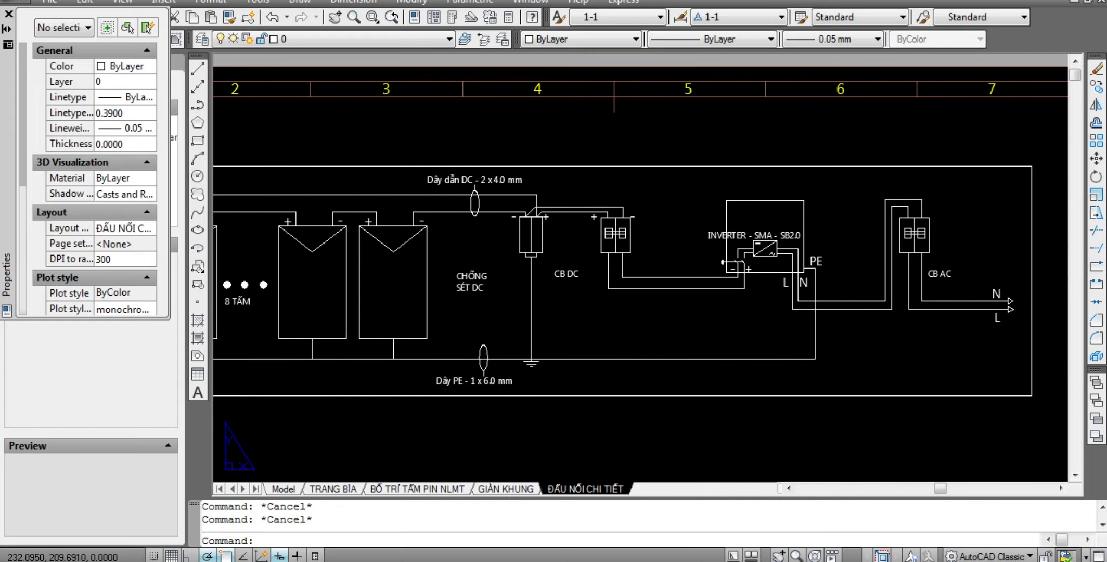
scroll(640, 259, up, 2)
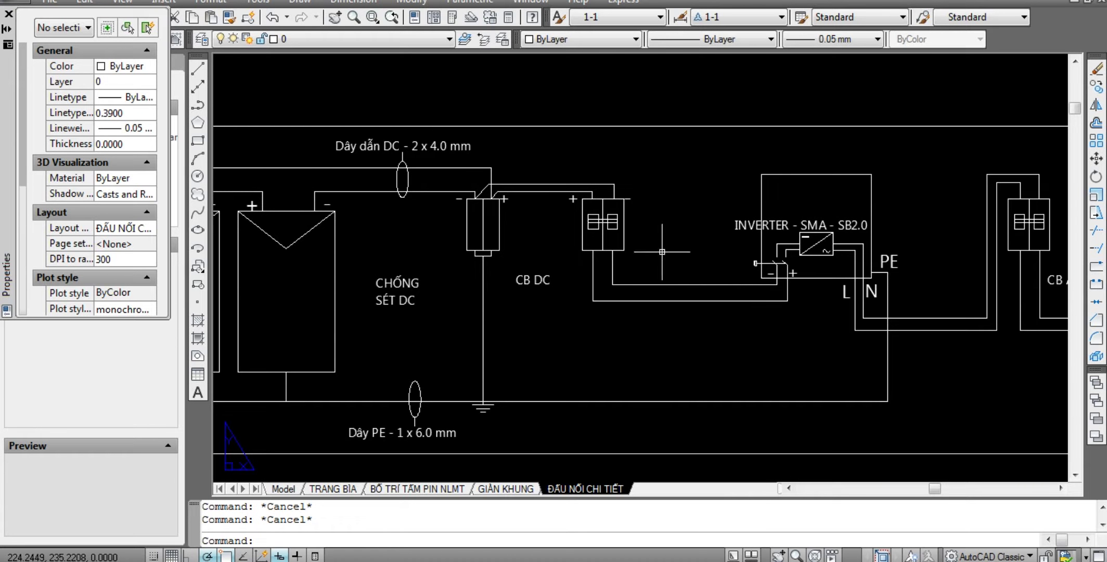
scroll(407, 155, up, 2)
click(527, 191)
click(334, 121)
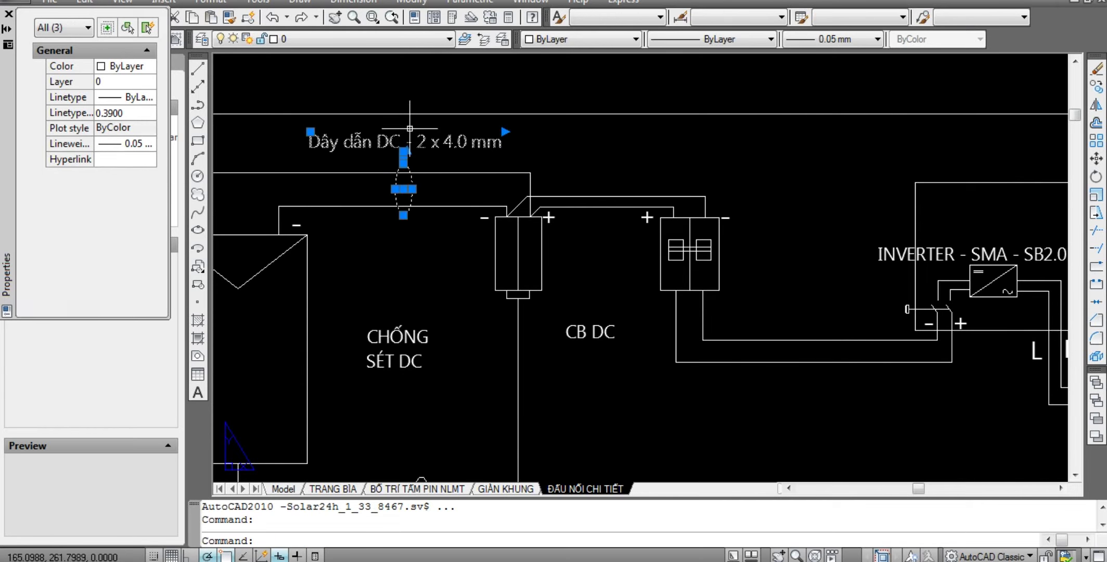
scroll(468, 151, down, 2)
key(ctrl+c)
click(657, 352)
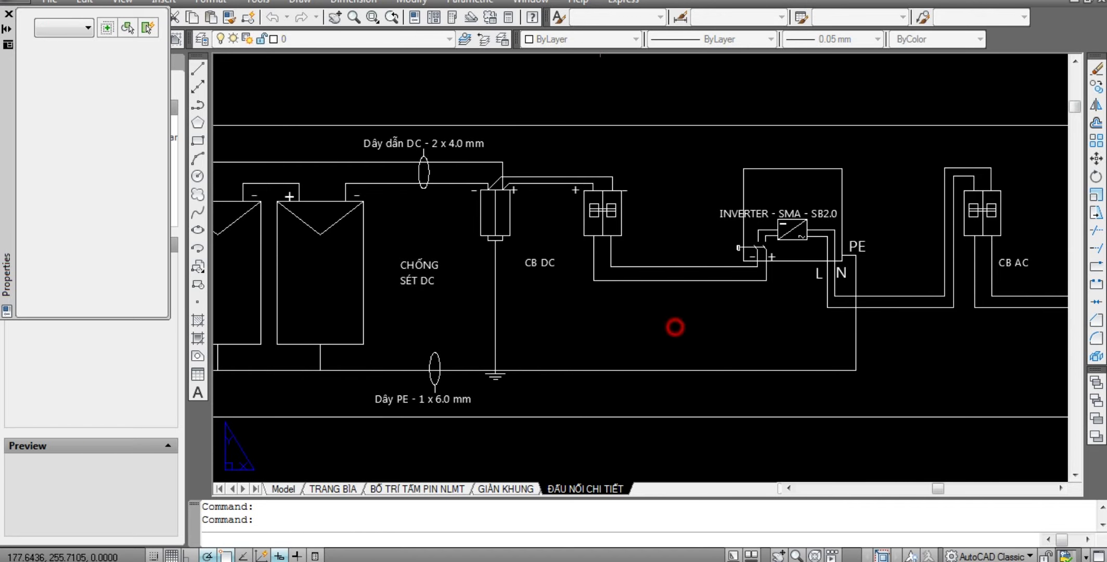
key(ctrl+v)
scroll(658, 291, up, 3)
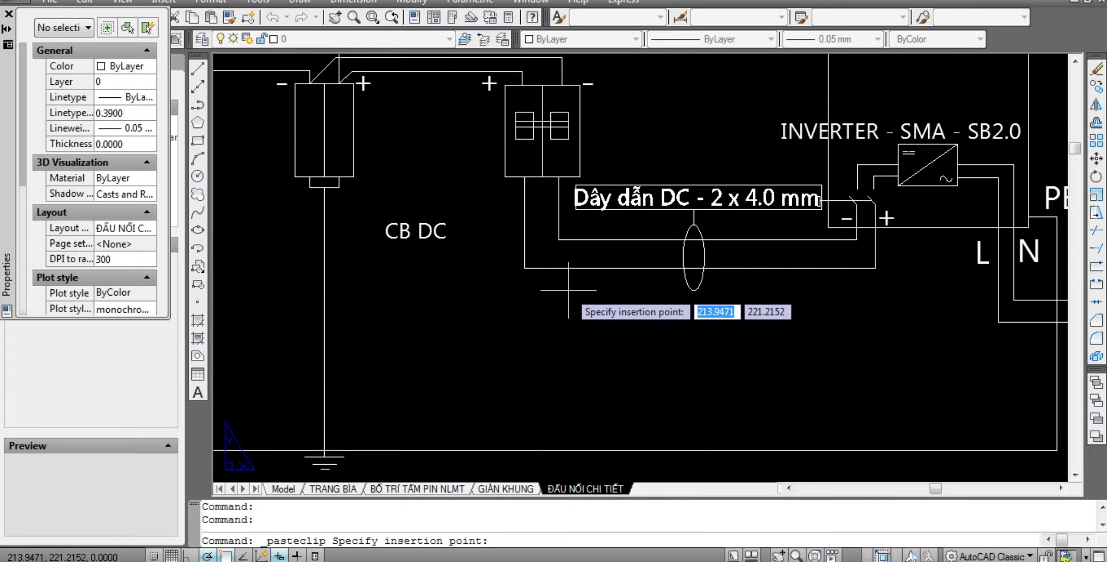
click(561, 289)
Paste a second DC cable marker copy on the wire above CB AC.
scroll(571, 328, down, 4)
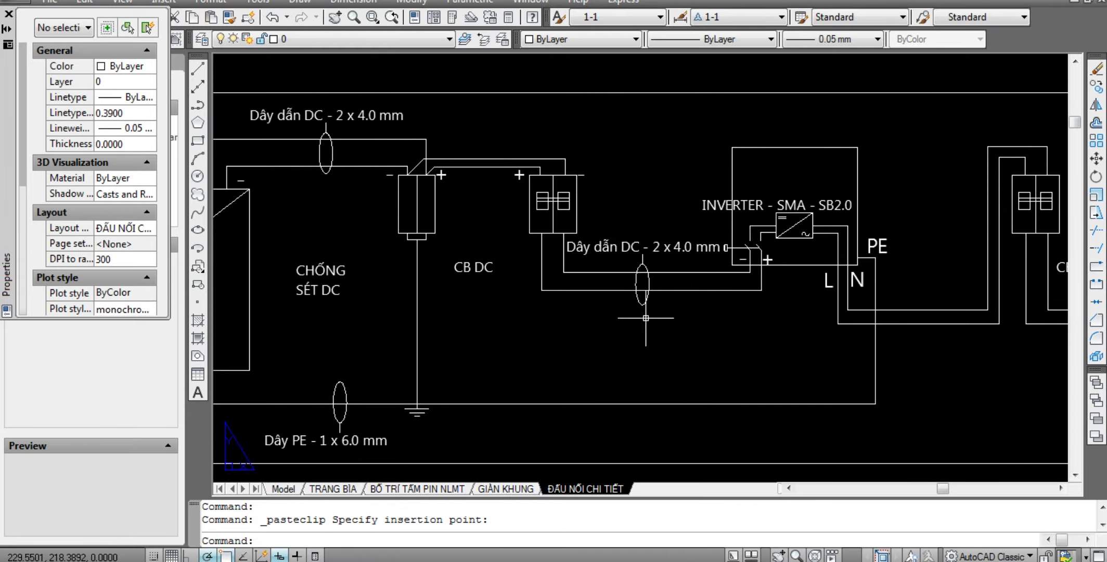
scroll(901, 318, up, 3)
middle_drag(677, 234, 557, 307)
key(ctrl+v)
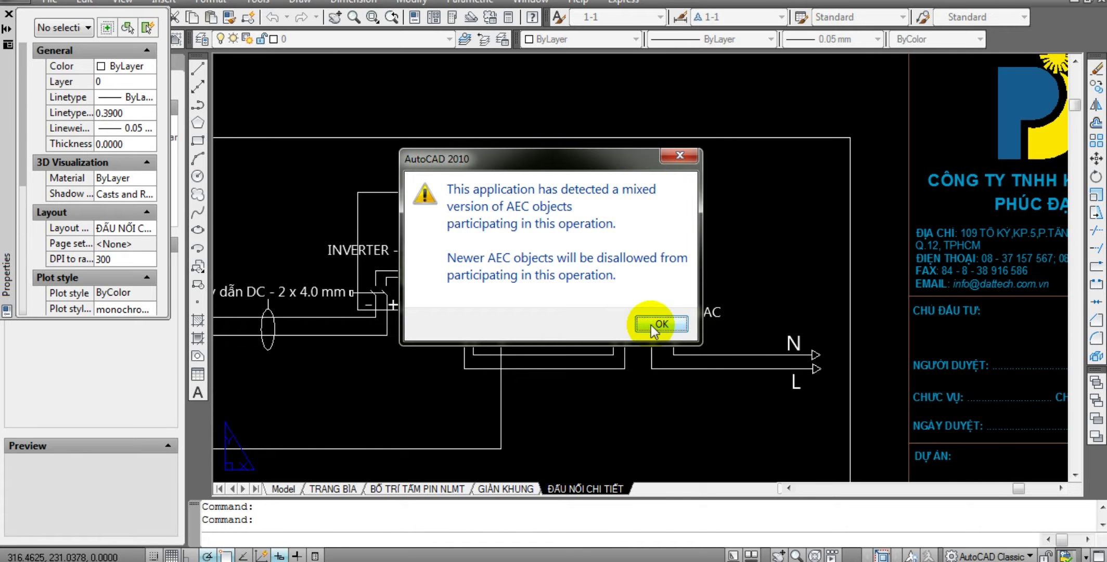
click(650, 325)
scroll(625, 217, up, 3)
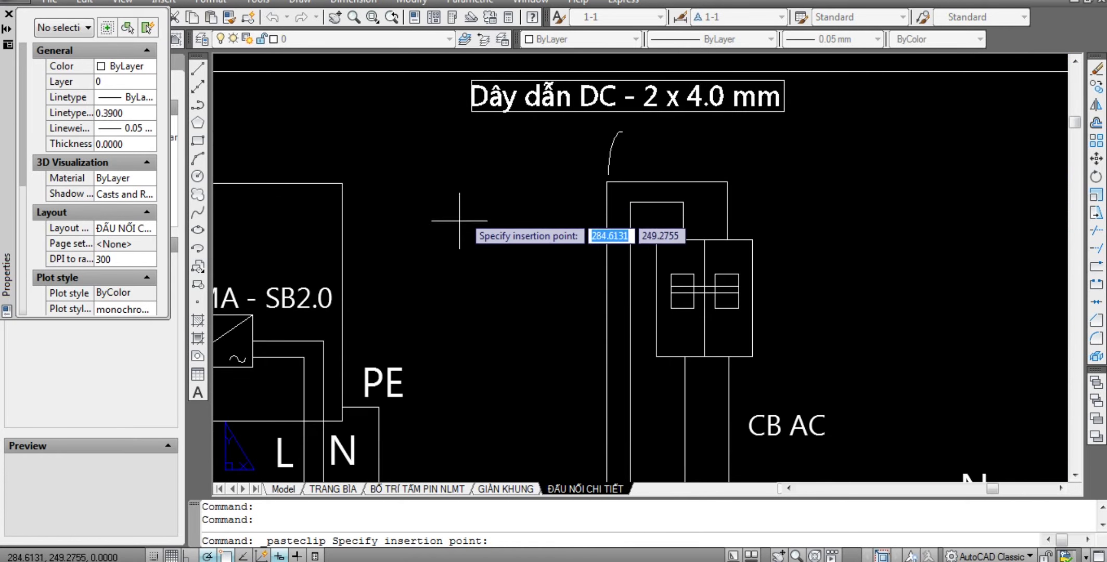
click(500, 228)
scroll(500, 229, down, 5)
key(Escape)
key(Escape)
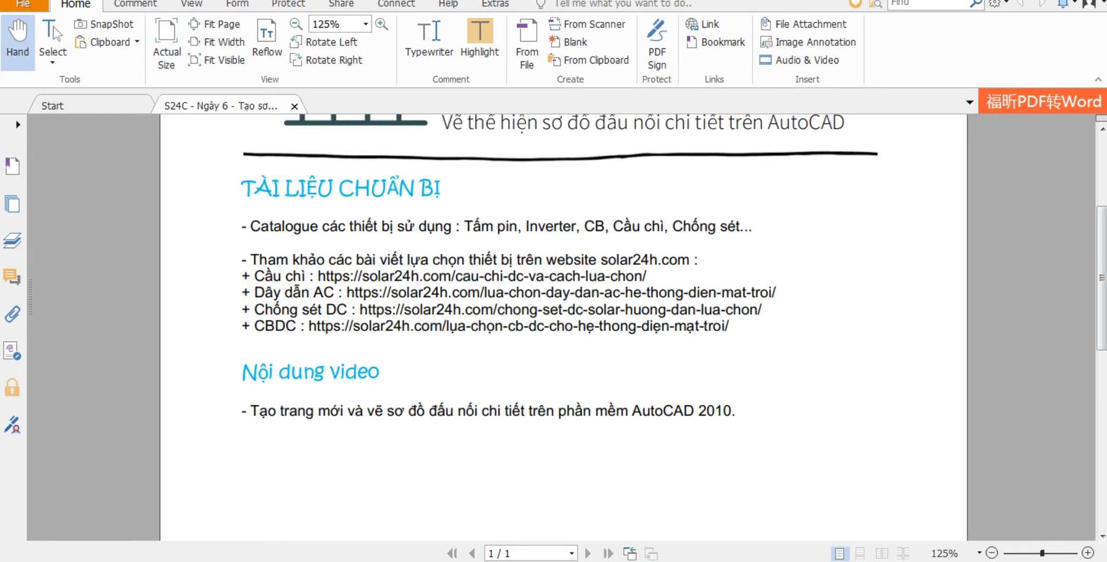
click(498, 427)
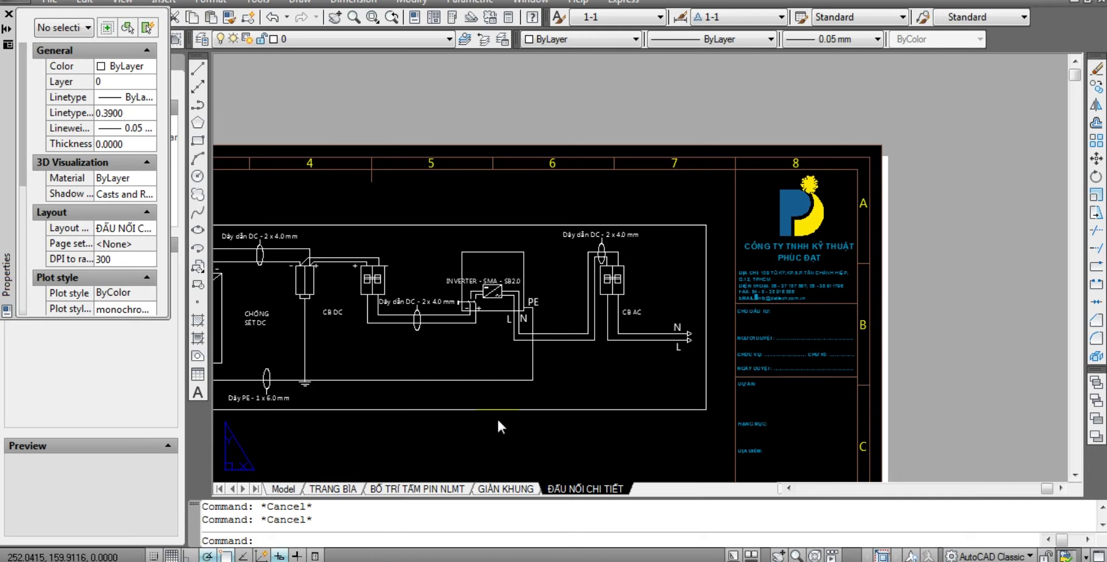
scroll(599, 243, up, 4)
scroll(599, 243, up, 3)
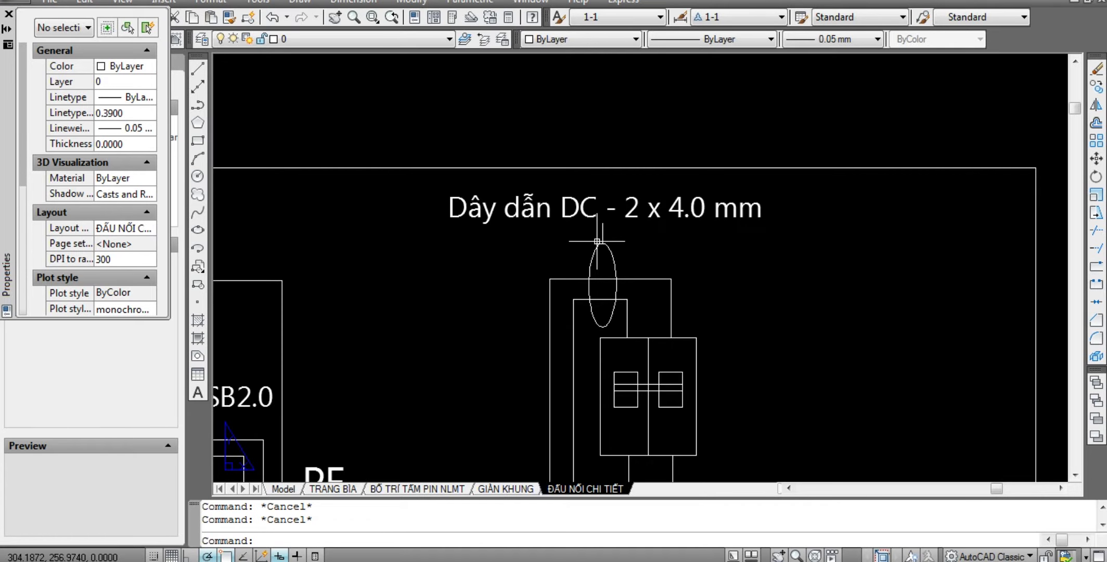
Change the cable label's DC to AC so it reads 'Dây dẫn AC - 2 x 4.0 mm'.
scroll(598, 241, down, 3)
click(291, 446)
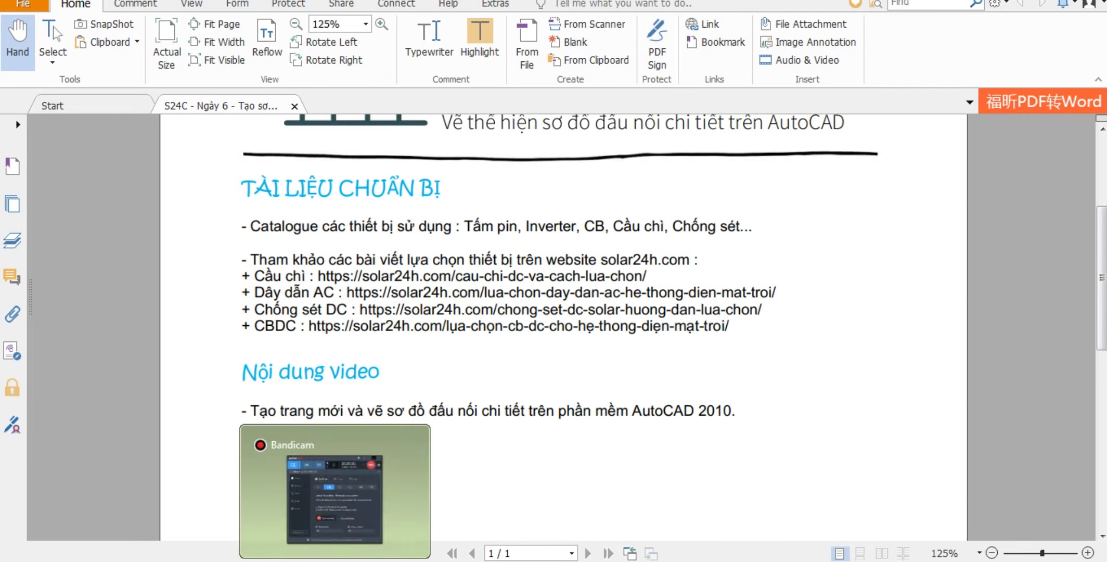
click(385, 494)
scroll(589, 224, up, 3)
double_click(593, 219)
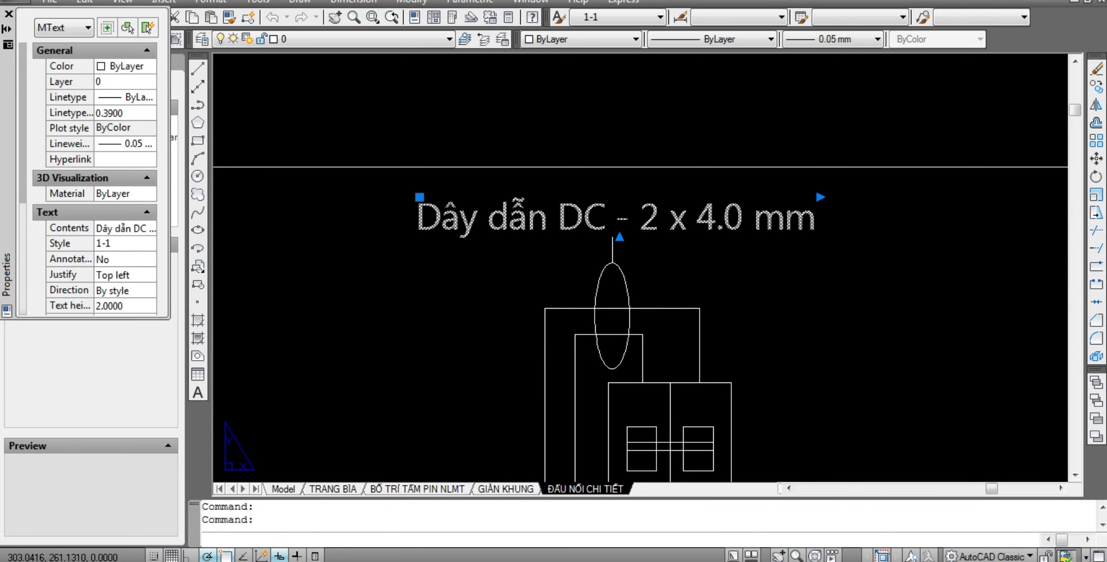
drag(594, 219, 605, 219)
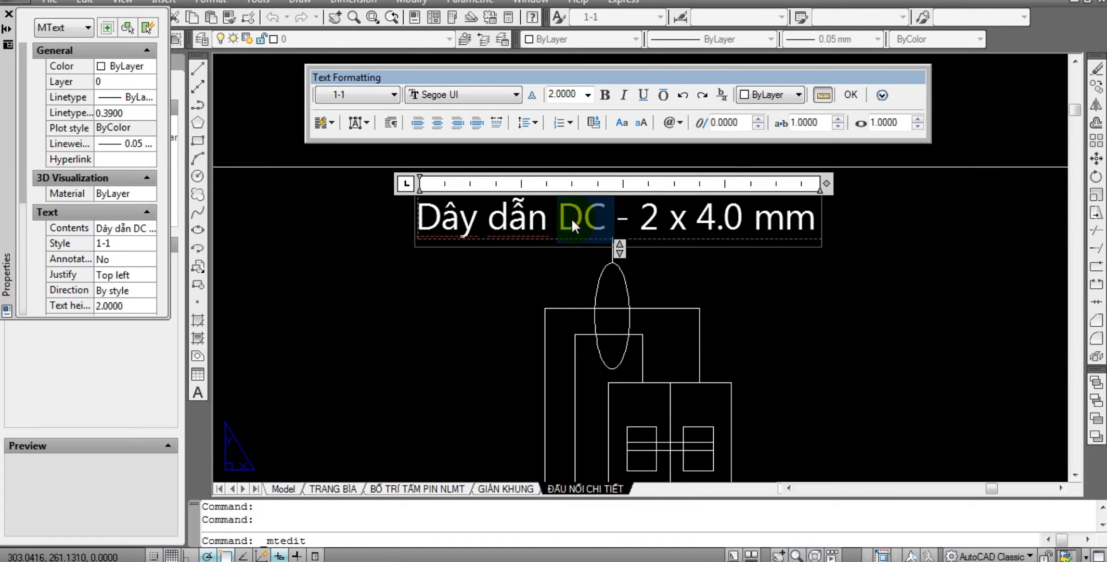
text(AC)
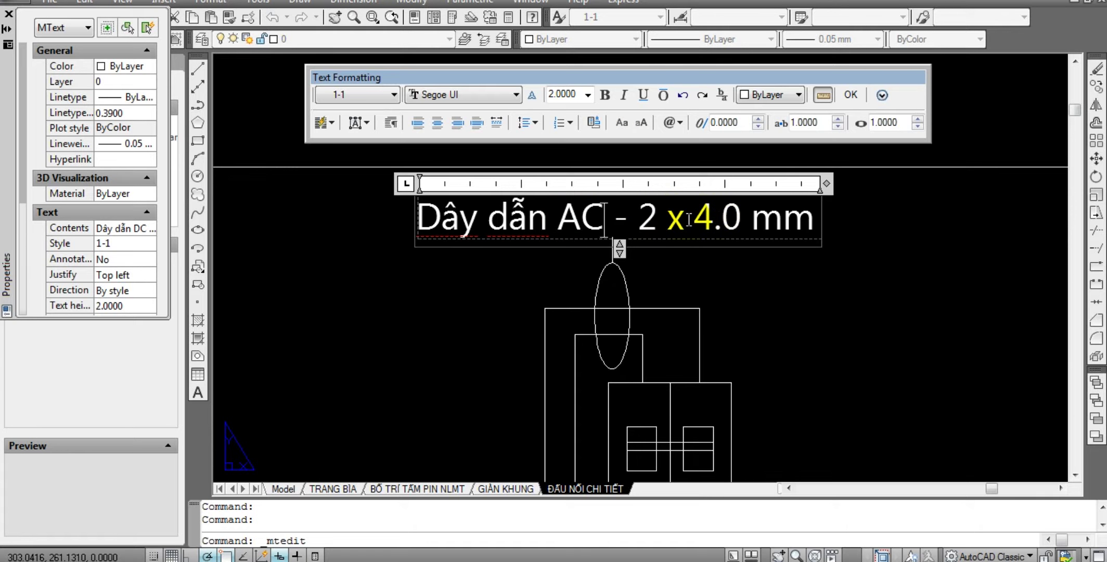
click(715, 216)
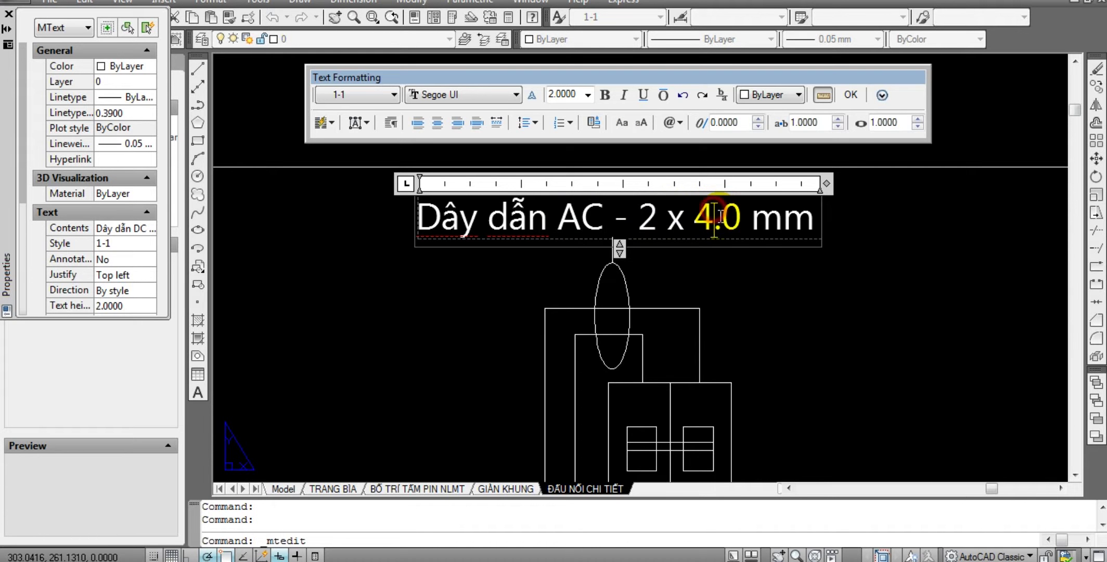
click(861, 225)
Move the CB AC label beside its breaker symbol.
scroll(856, 224, down, 6)
scroll(827, 250, up, 4)
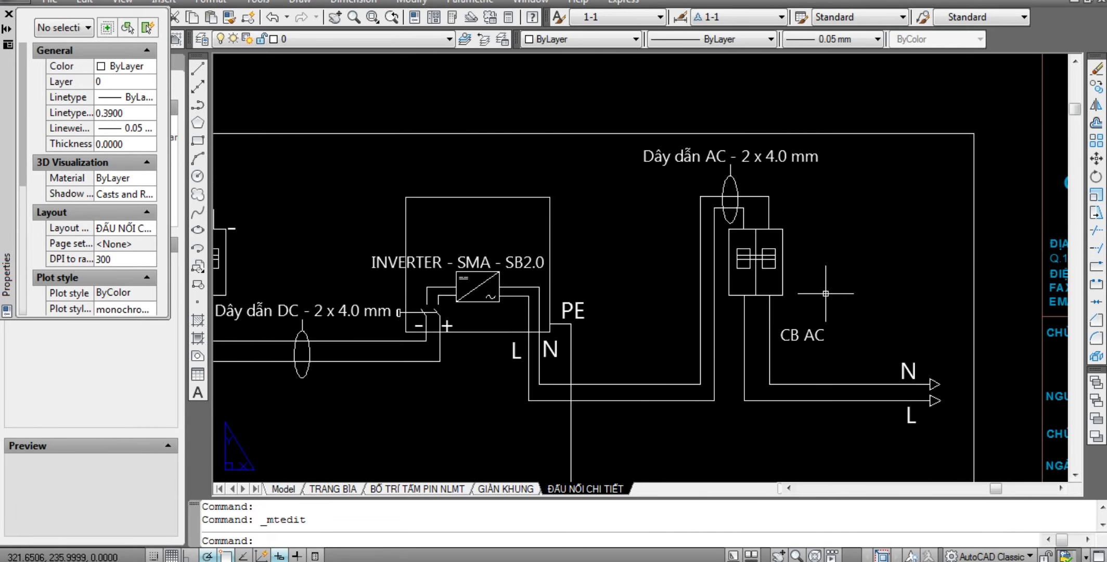
scroll(822, 281, down, 2)
mouse_move(823, 281)
middle_down()
mouse_move(790, 329)
mouse_move(817, 294)
middle_up()
scroll(529, 272, up, 3)
scroll(565, 272, down, 4)
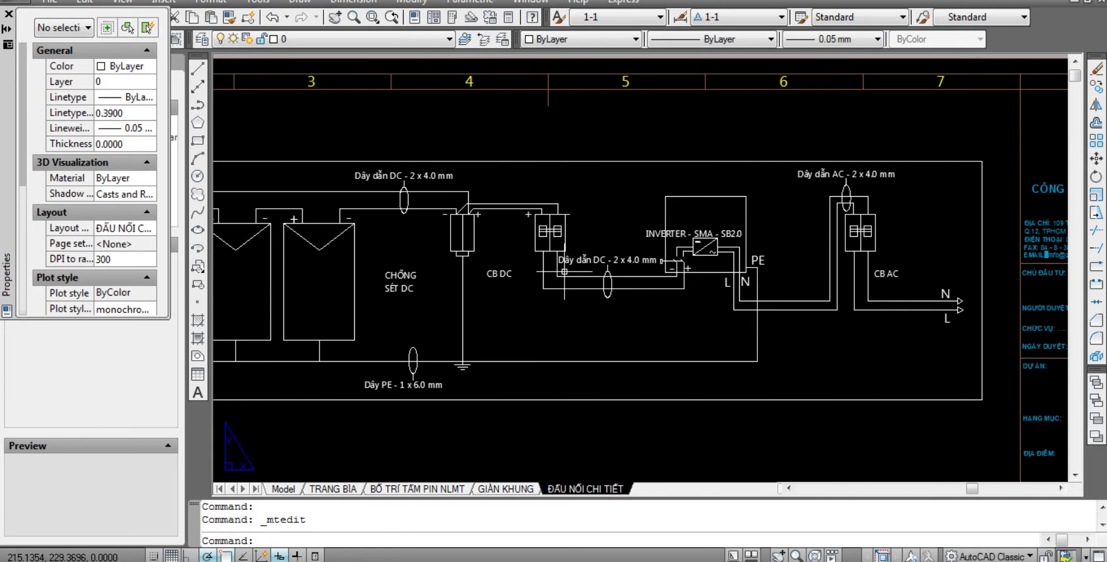
middle_drag(805, 257, 764, 269)
scroll(815, 261, up, 2)
click(867, 325)
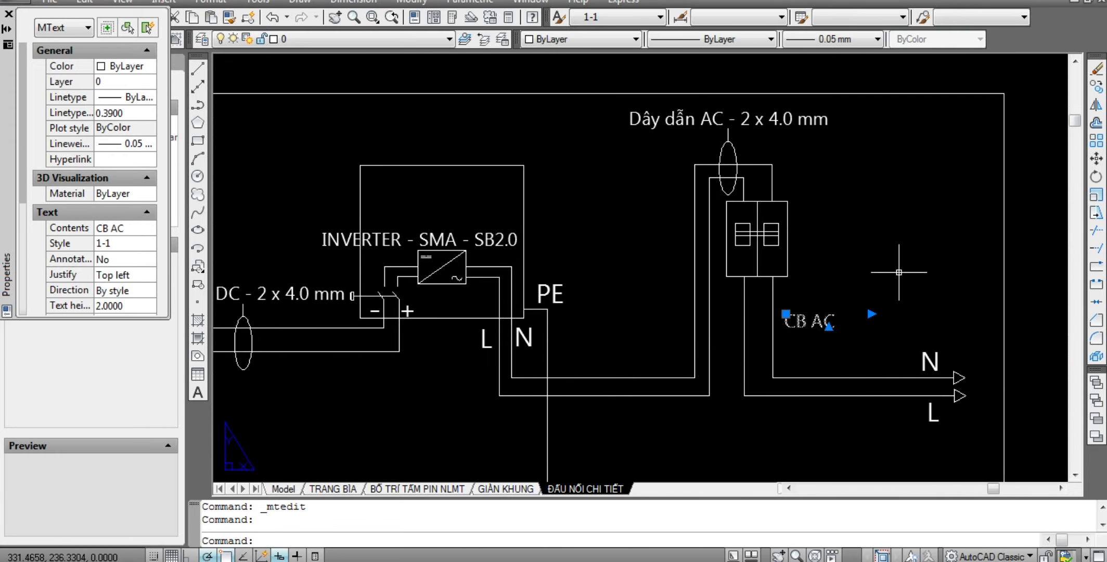
scroll(900, 272, up, 2)
text(m)
key(Return)
click(723, 356)
click(885, 363)
key(Escape)
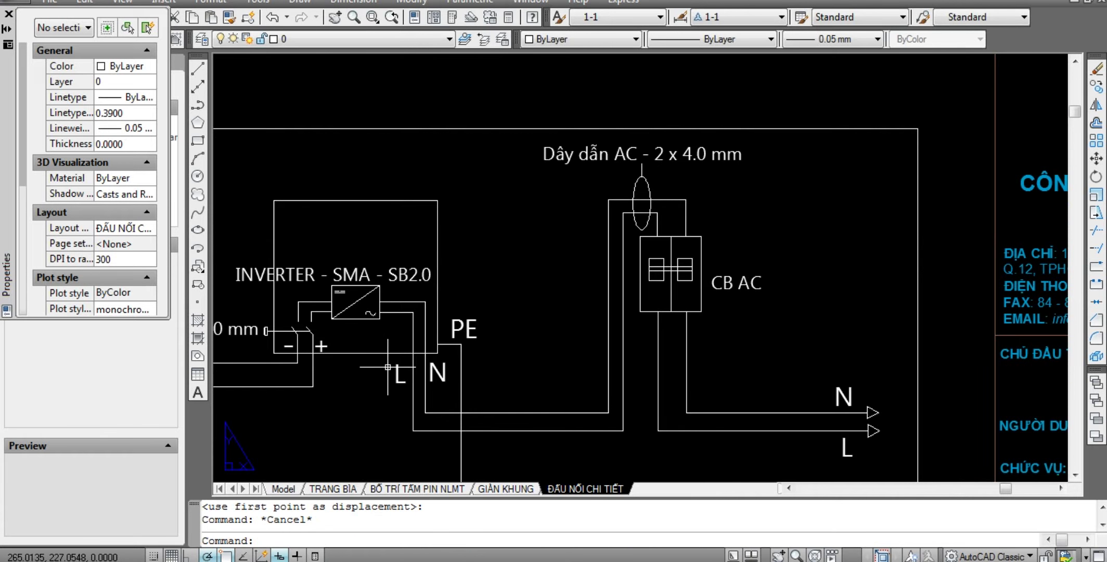
Pan to the DC side and solar panels, checking the CB DC and CHỐNG SÉT DC labels.
mouse_move(224, 385)
middle_down()
mouse_move(494, 342)
mouse_move(610, 343)
middle_up()
click(411, 312)
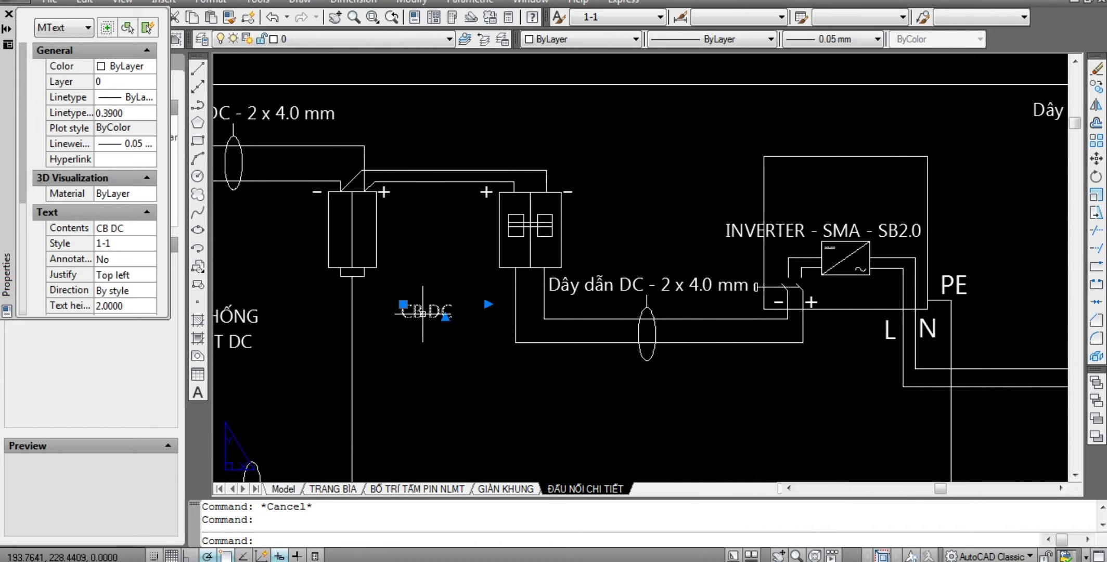
key(Escape)
scroll(626, 299, down, 2)
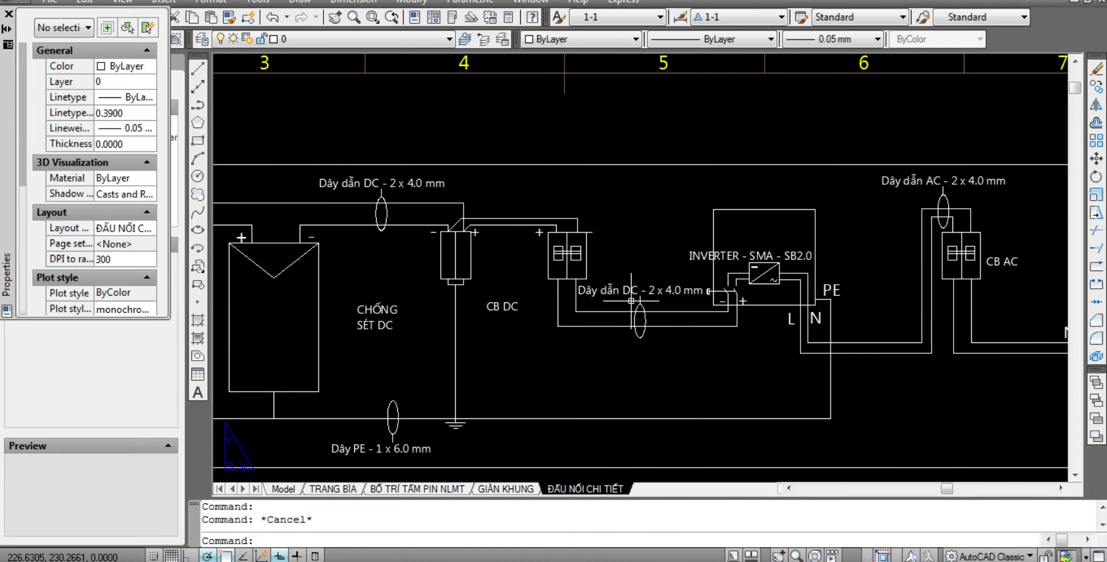
middle_drag(509, 395, 617, 357)
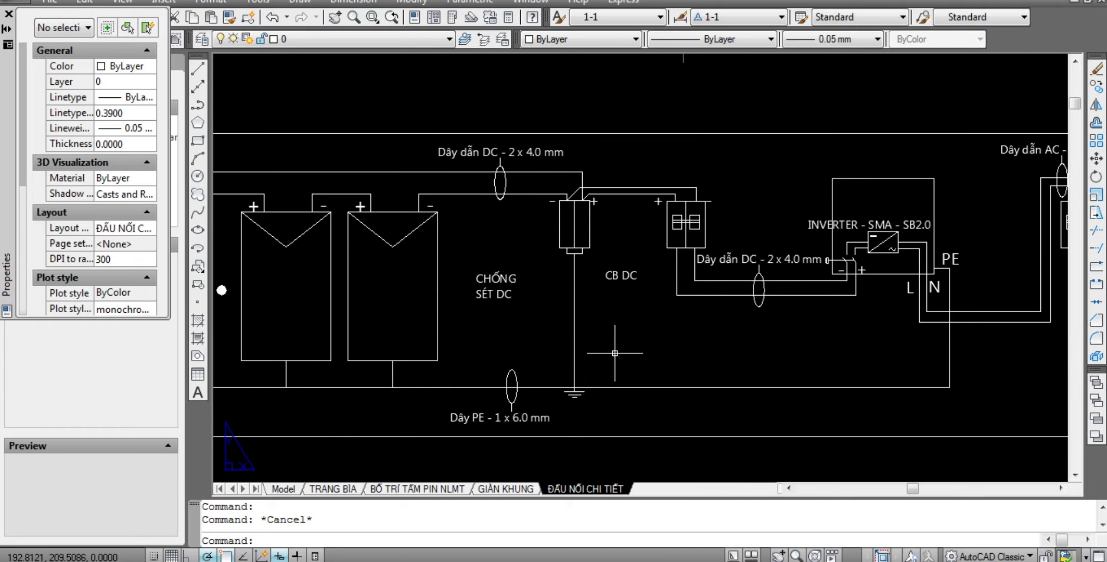
middle_drag(397, 327, 470, 327)
scroll(568, 300, up, 2)
click(606, 274)
scroll(606, 274, down, 1)
scroll(606, 274, down, 5)
key(Escape)
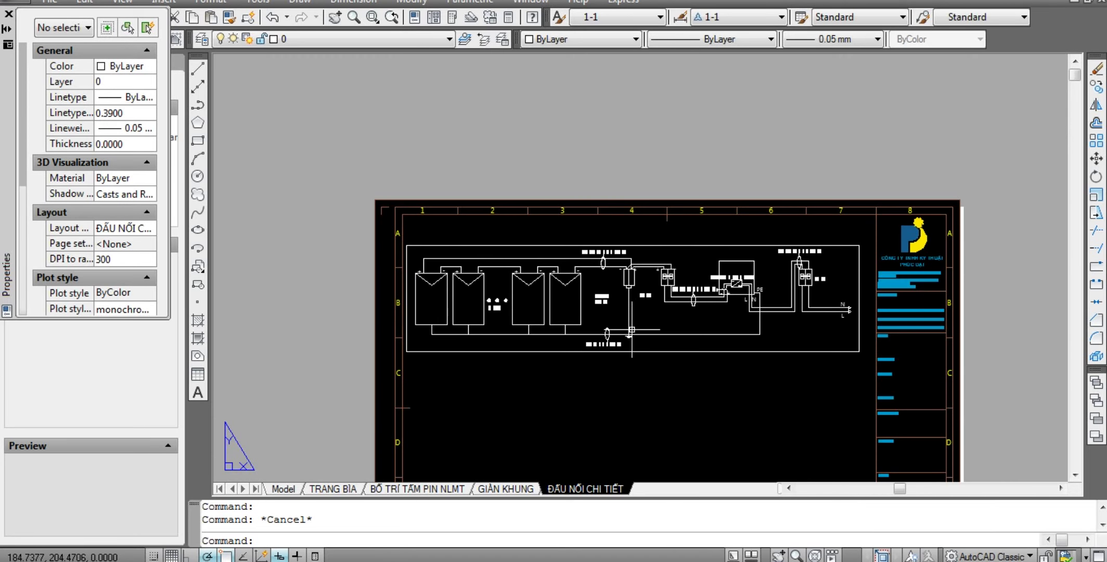
scroll(543, 310, up, 4)
Move the CHỐNG SÉT DC label to sit just left of the surge arrester.
click(763, 278)
middle_drag(835, 310, 675, 326)
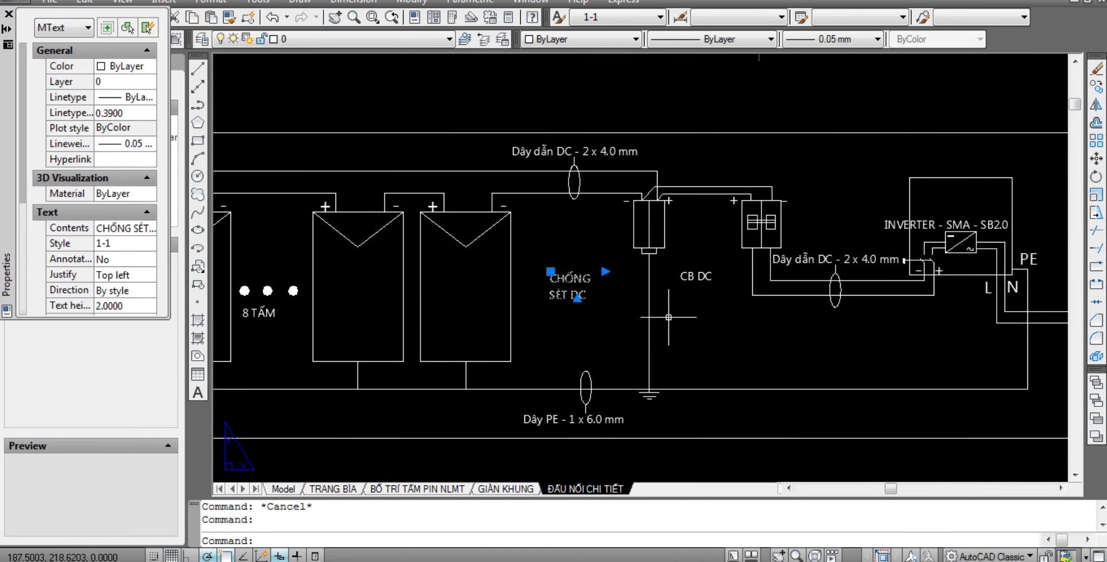
text(m)
key(Return)
click(678, 333)
click(725, 279)
key(Escape)
middle_drag(725, 278, 655, 311)
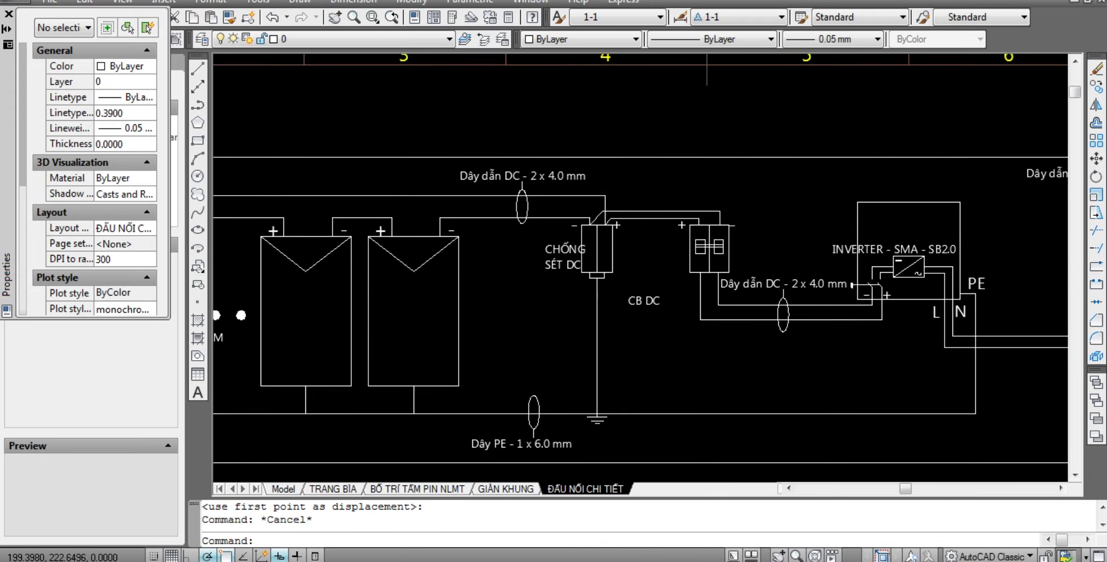
click(571, 274)
scroll(492, 315, up, 3)
key(m)
key(Return)
click(591, 331)
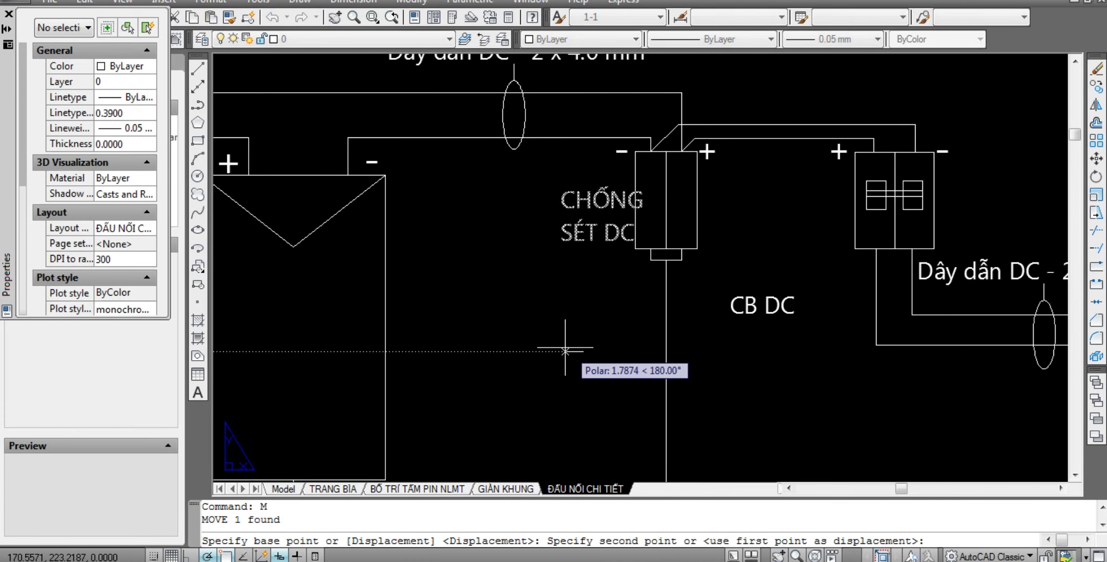
key(Escape)
click(780, 334)
key(Escape)
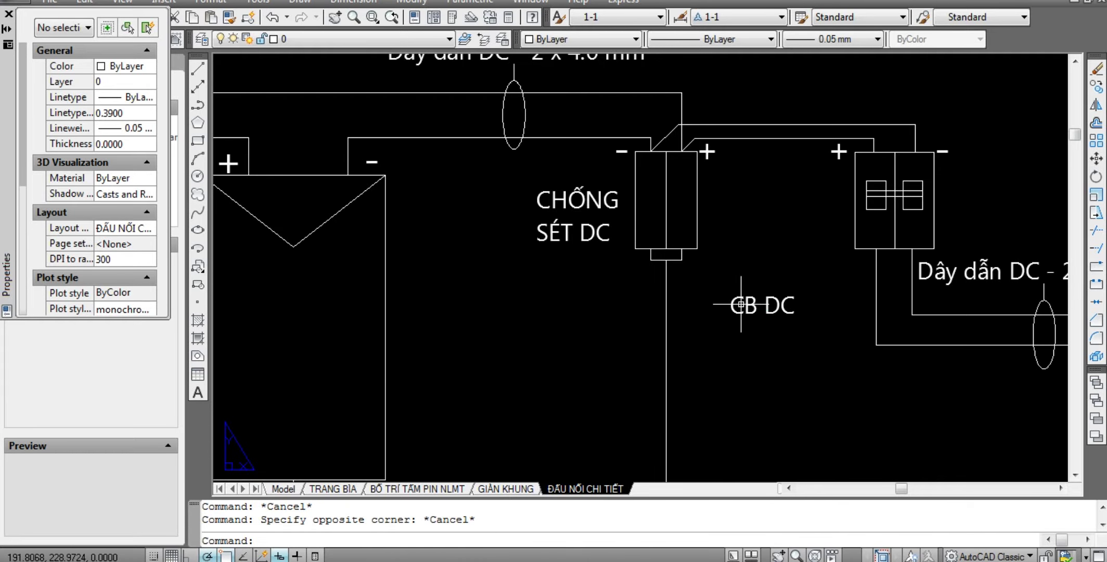
Try moving the CB DC label, cancel, and frame the arrester and DC breaker.
click(745, 304)
middle_drag(745, 303, 645, 331)
key(m)
key(Return)
click(662, 415)
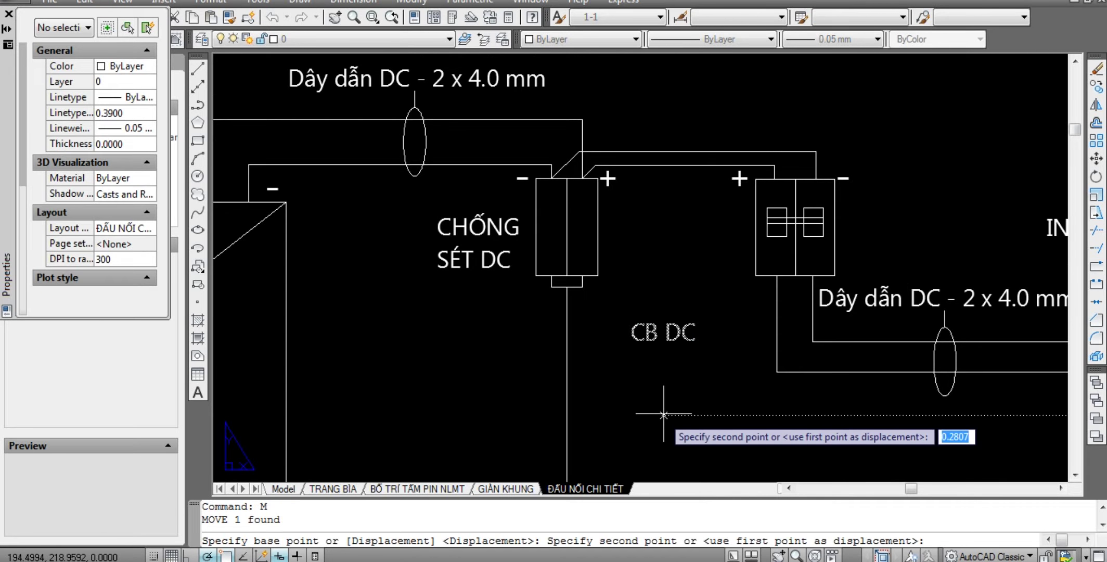
key(Escape)
key(Escape)
scroll(650, 333, down, 3)
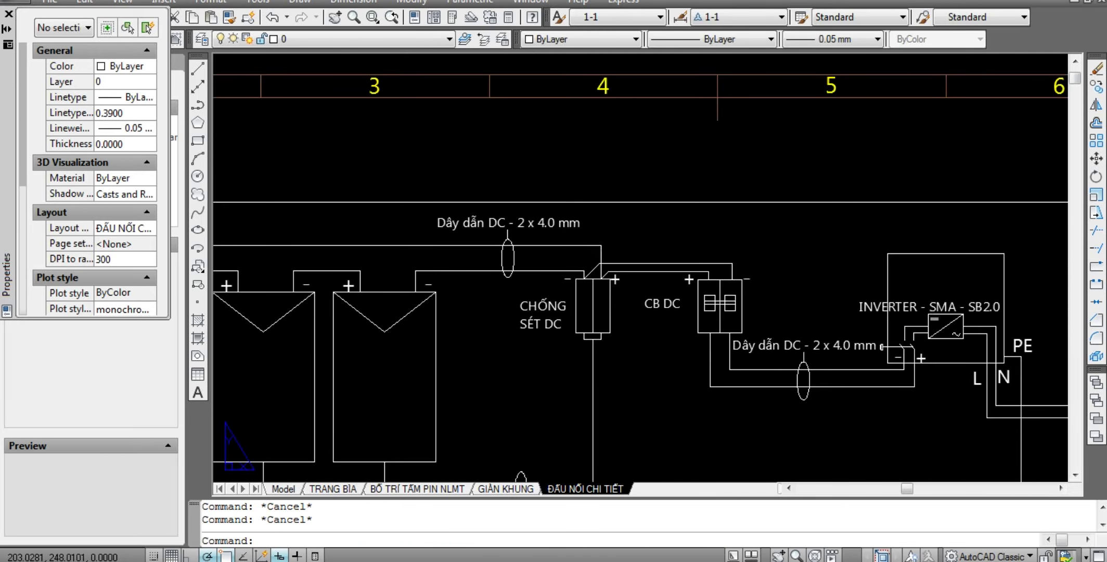
scroll(647, 372, up, 4)
middle_drag(647, 372, 684, 319)
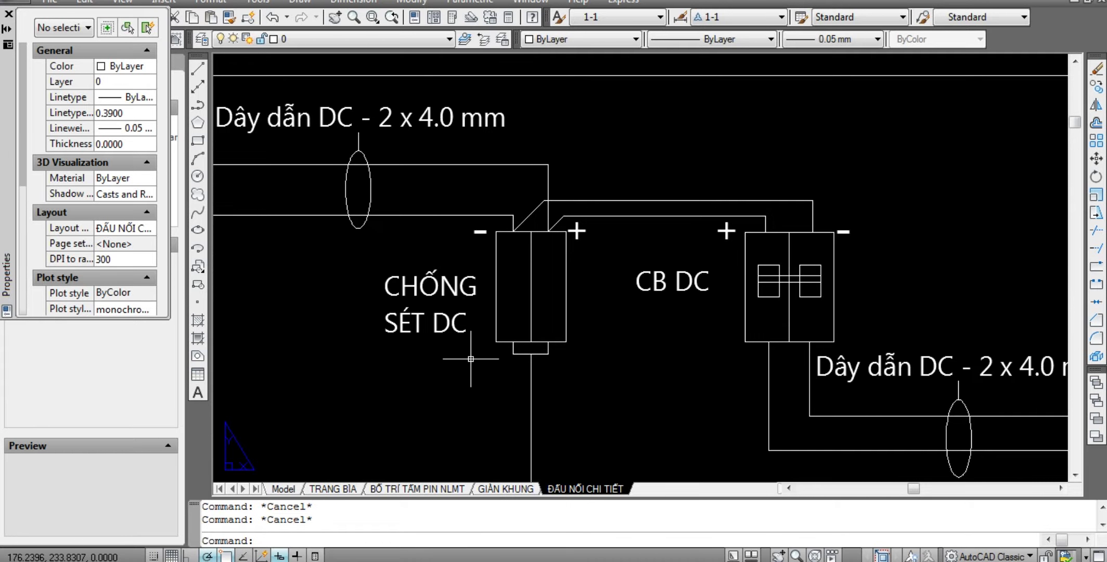
Add a second line 'ABB-XYZ' under CB DC in the breaker label.
double_click(703, 278)
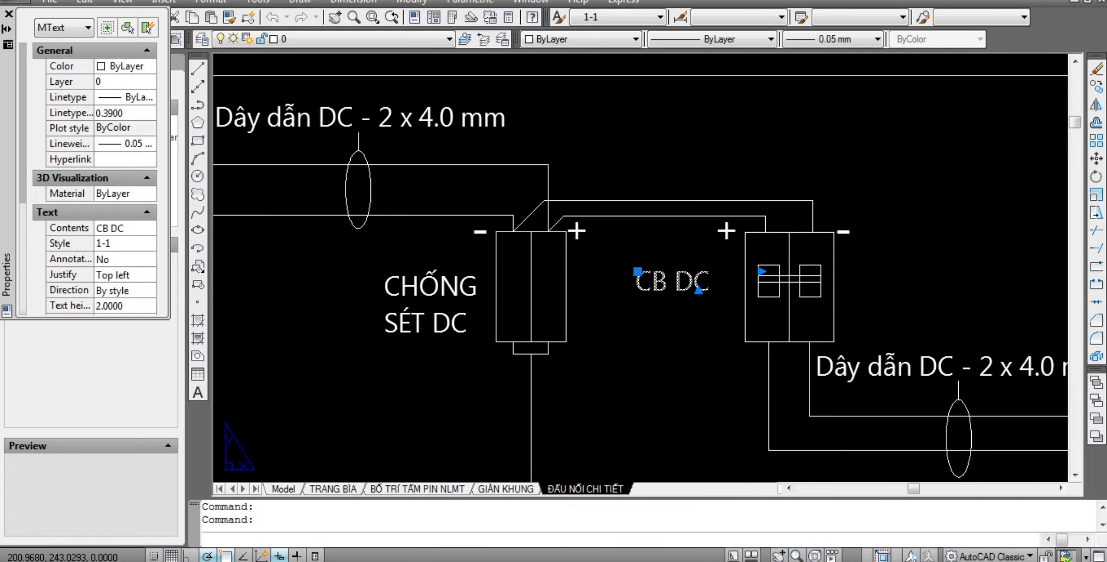
key(Return)
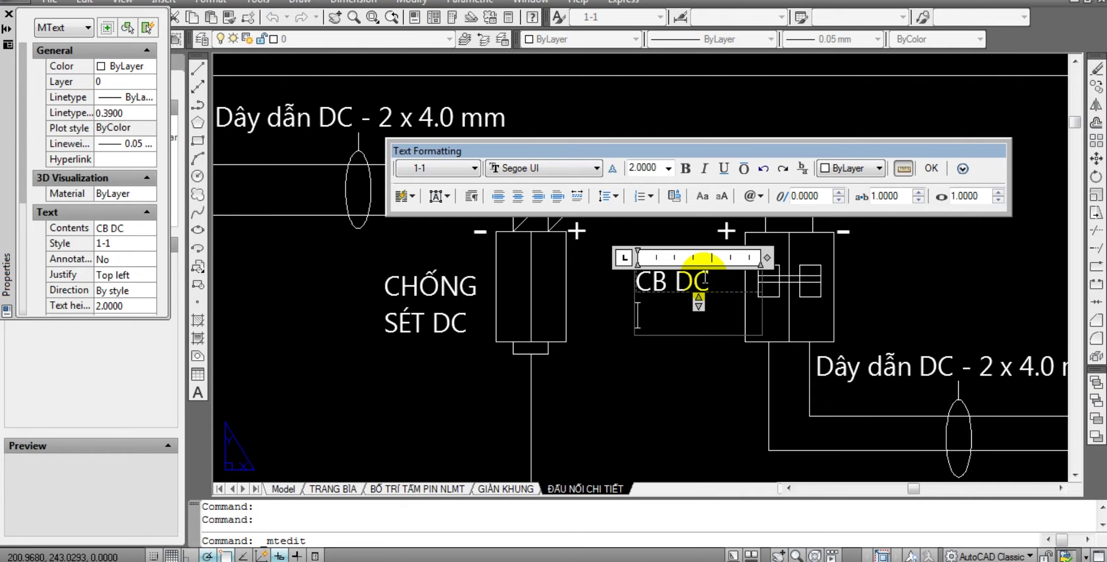
text(ABB-)
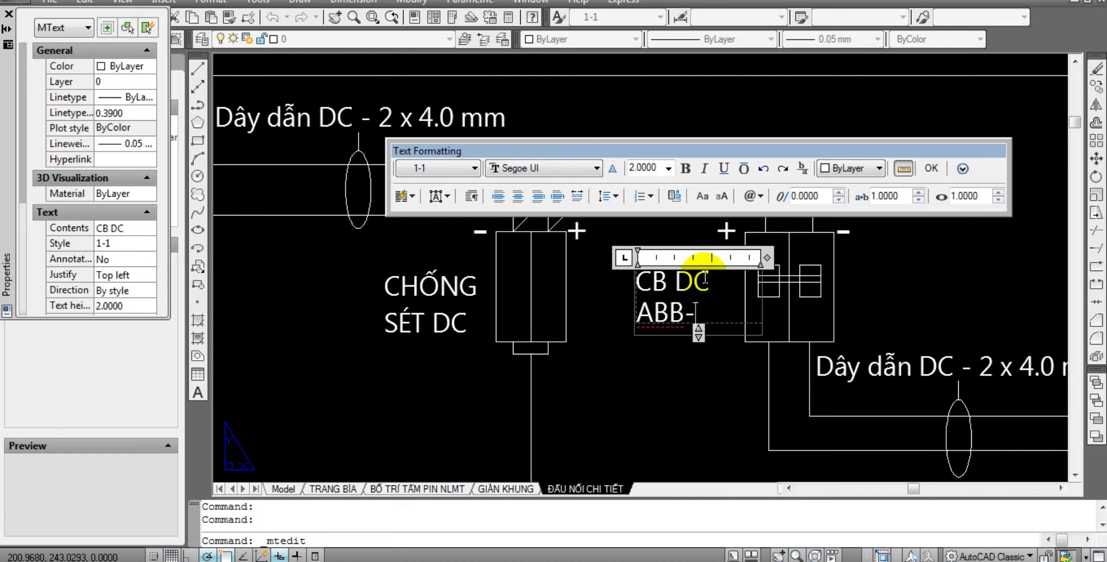
text(X)
text(YZ)
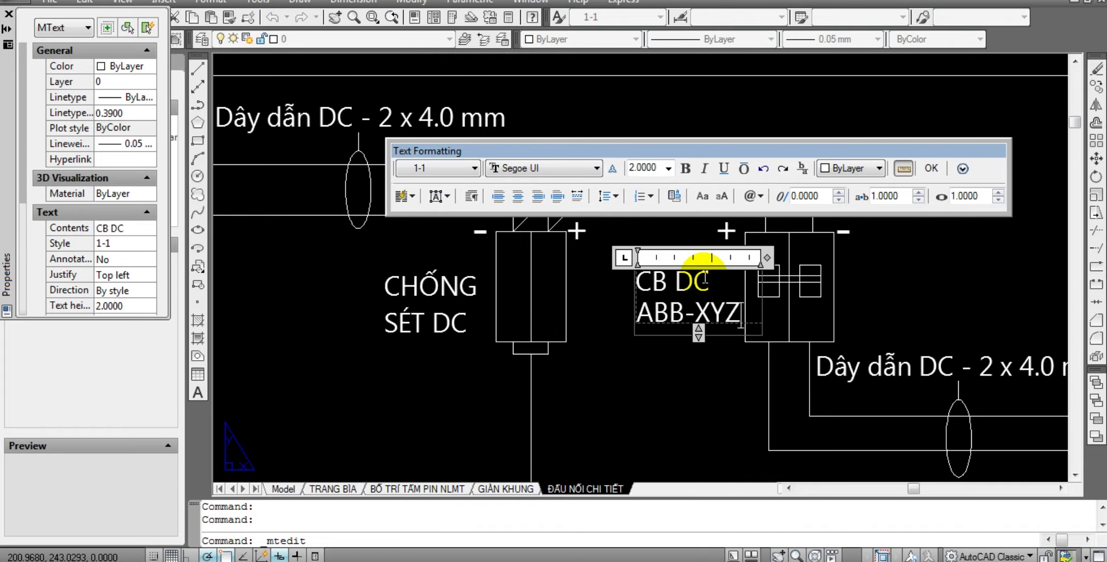
key(ctrl+Return)
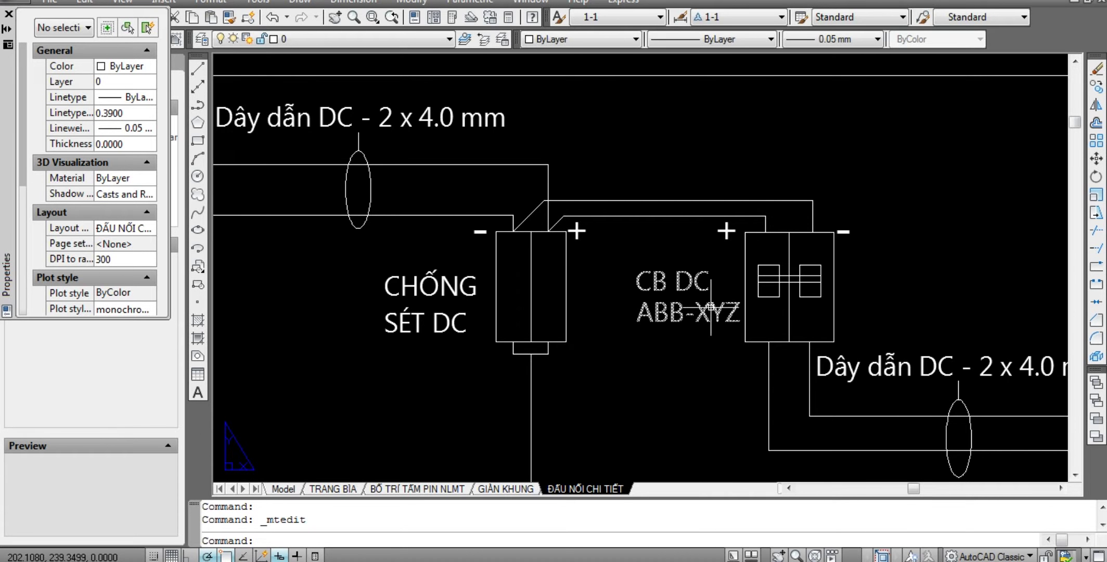
Add a third line '15A' with a capital A to the CB DC label.
double_click(698, 300)
key(Return)
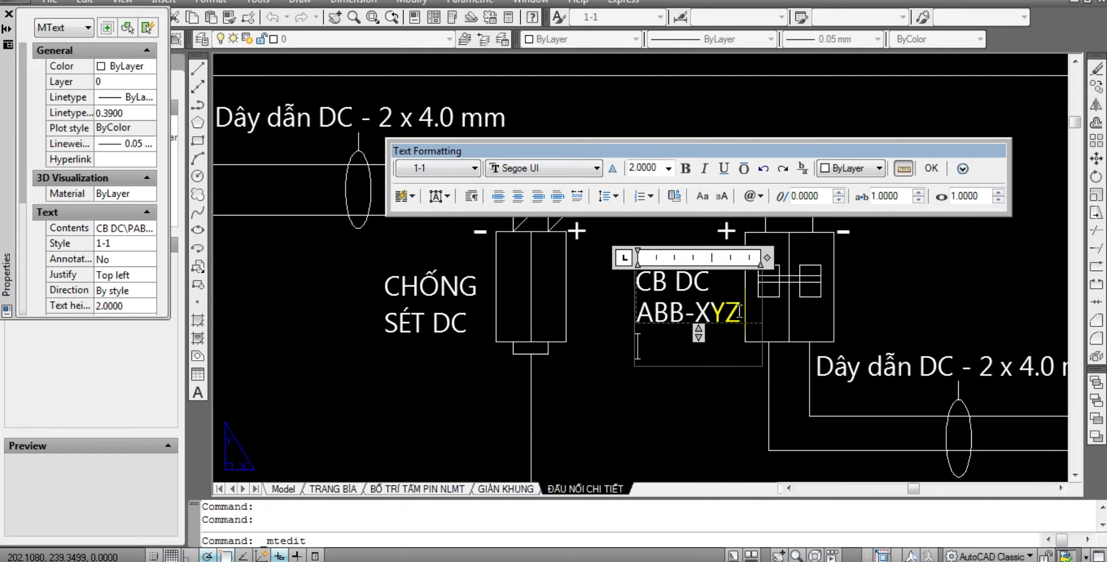
text(15a)
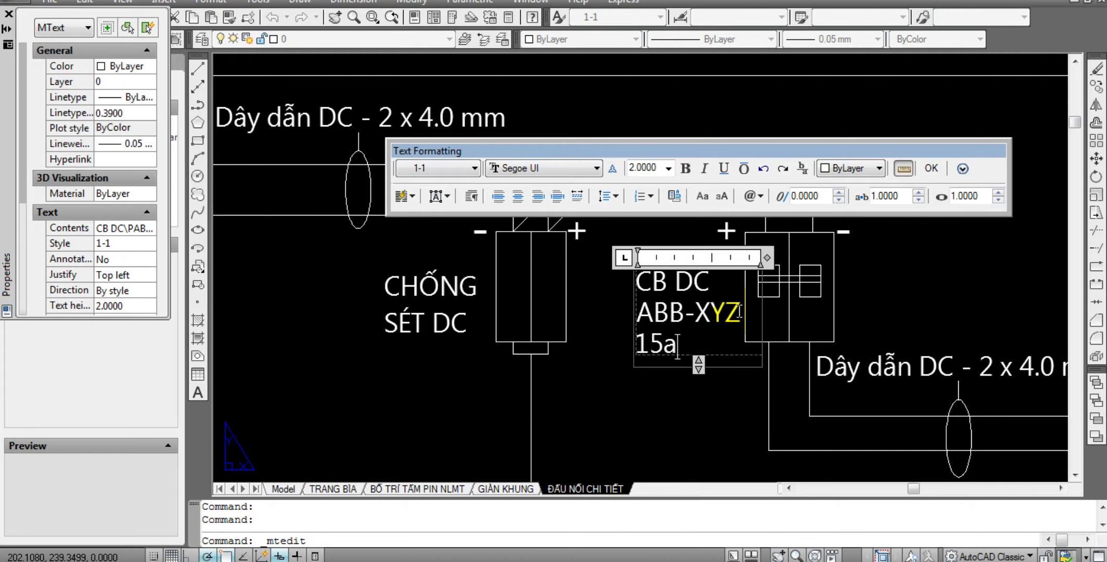
key(BackSpace)
text(A)
key(ctrl+Return)
scroll(734, 311, down, 2)
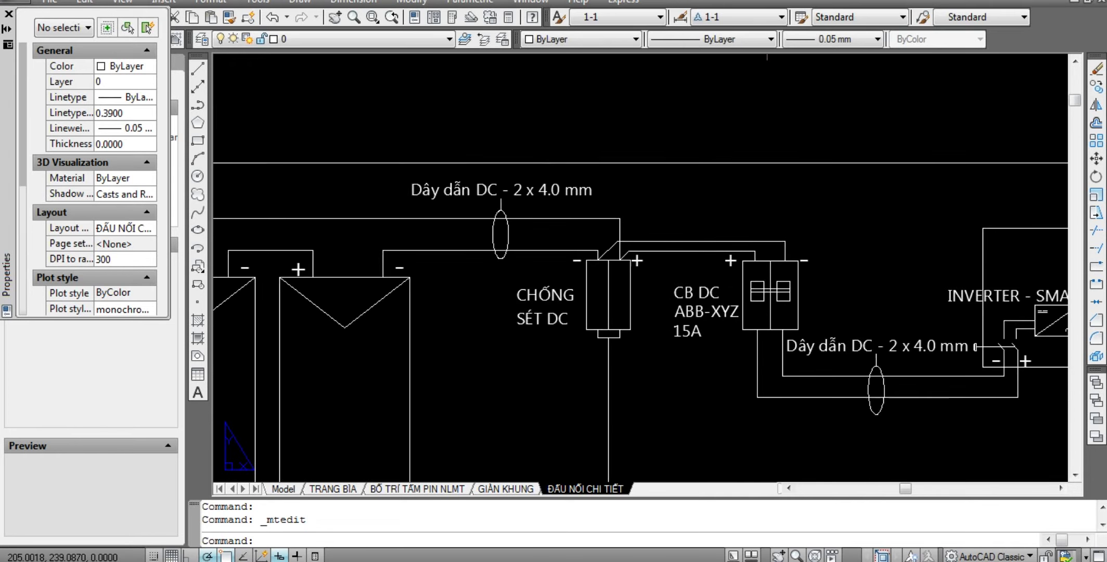
middle_drag(915, 402, 817, 381)
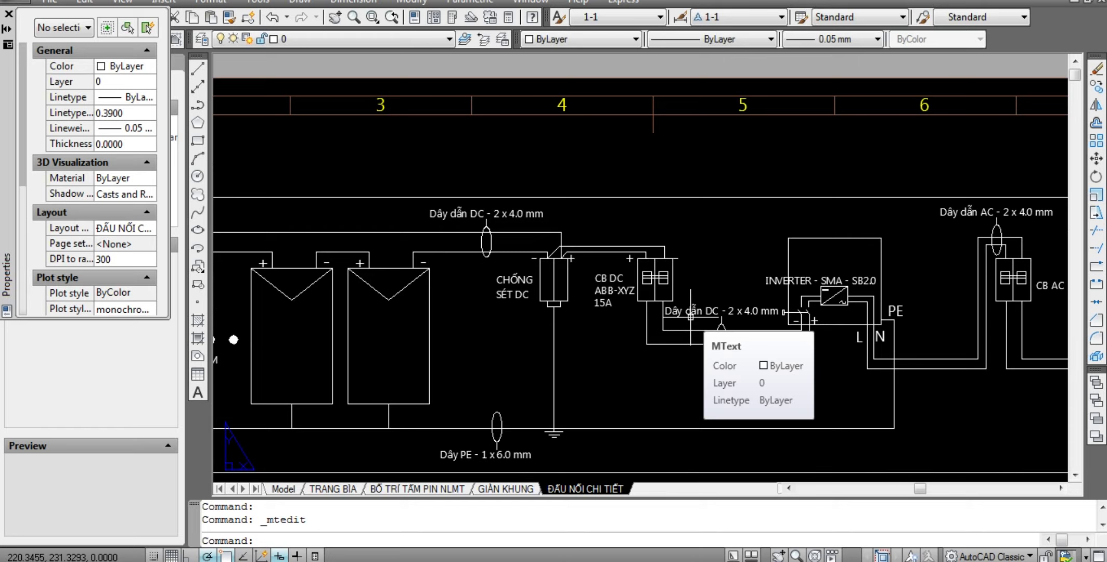
scroll(691, 317, up, 3)
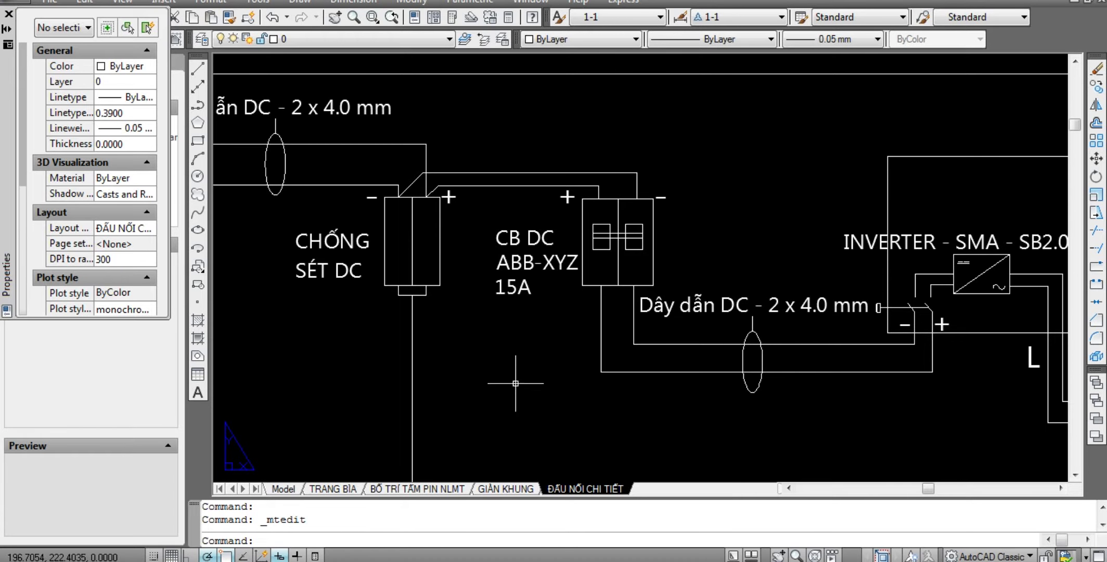
scroll(618, 256, down, 2)
Move the INVERTER - SMA - SB2.0 title up above the inverter box.
middle_drag(788, 278, 653, 273)
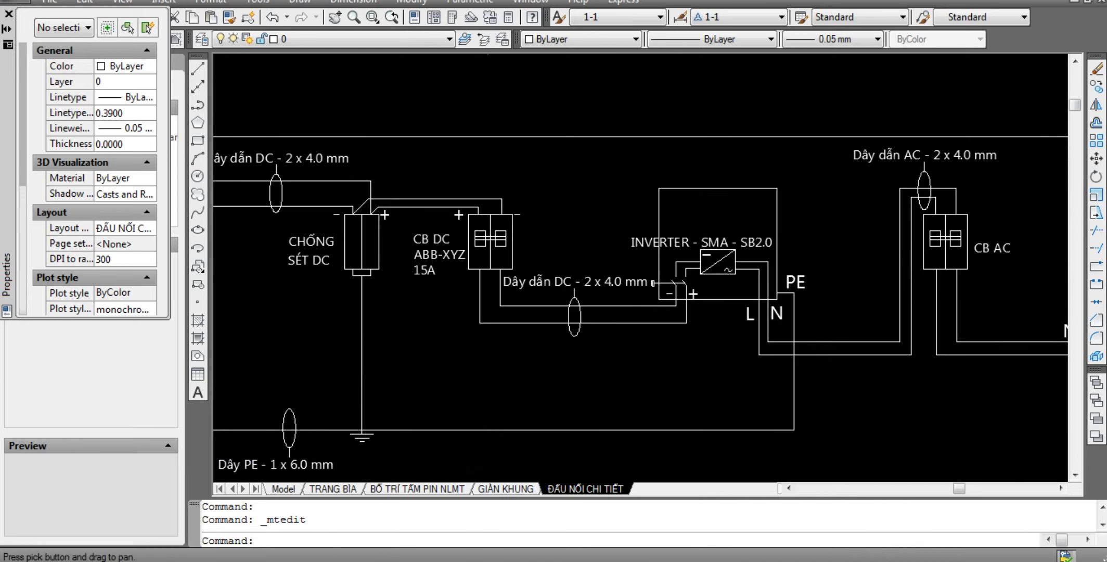
click(711, 238)
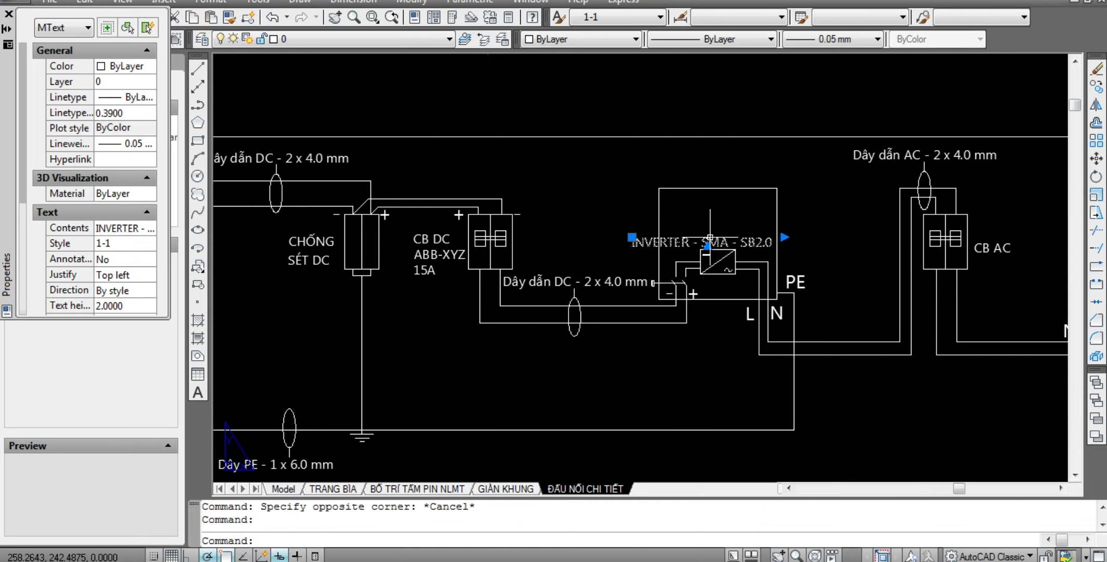
middle_drag(710, 239, 657, 314)
text(m)
key(Return)
click(753, 200)
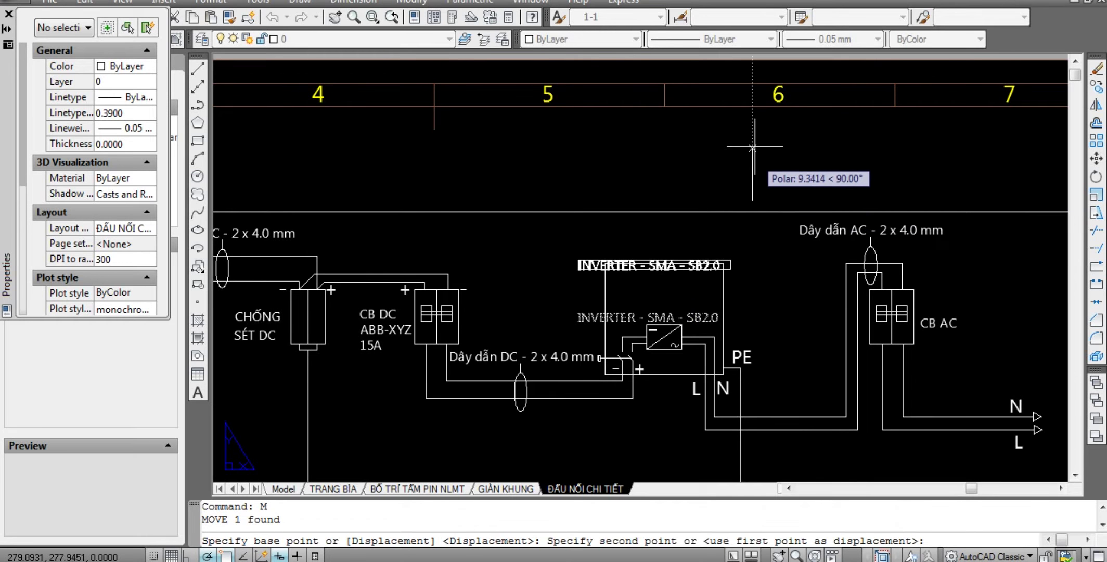
click(753, 131)
key(Escape)
key(Escape)
click(620, 248)
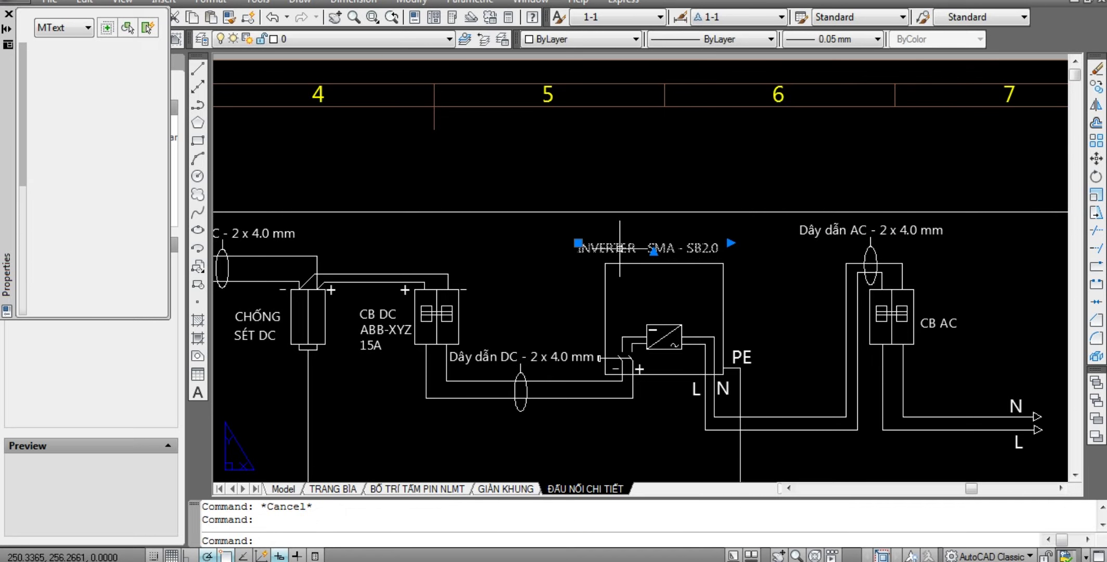
text(m)
key(Return)
click(661, 249)
key(Escape)
Add lines 'SCHNEIDER' and '16A' under CB AC in the AC breaker label.
middle_drag(887, 213, 696, 164)
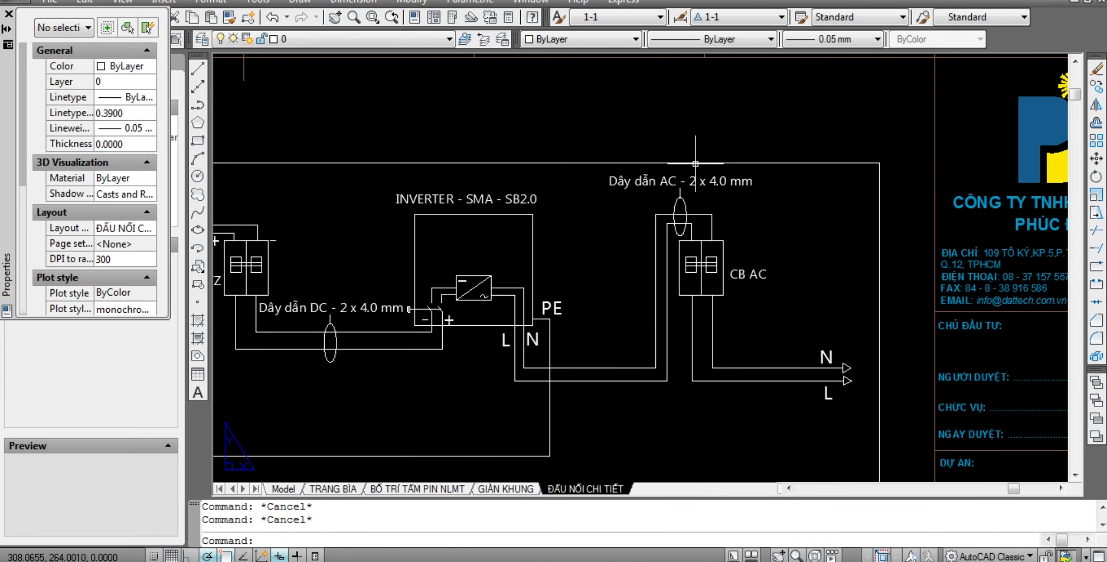
scroll(747, 274, up, 3)
click(749, 275)
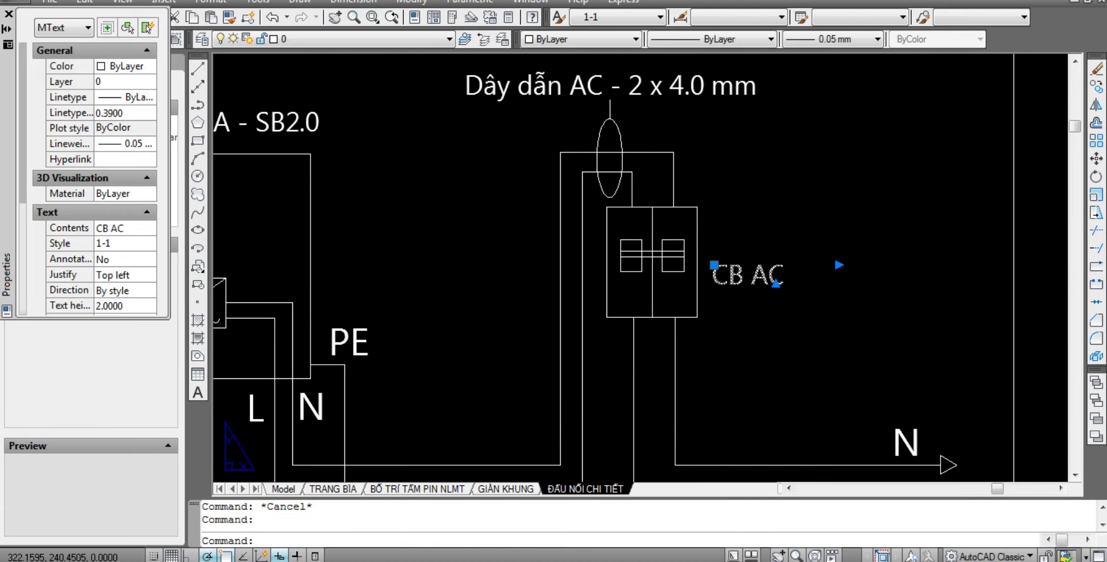
double_click(783, 275)
key(Return)
text(SCH)
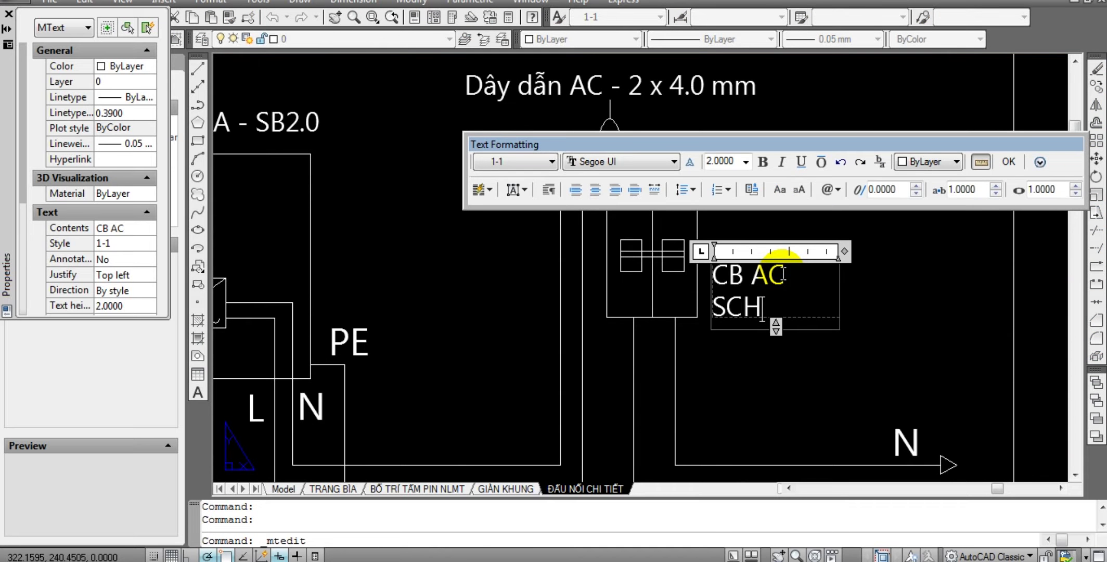
text(NEIDER)
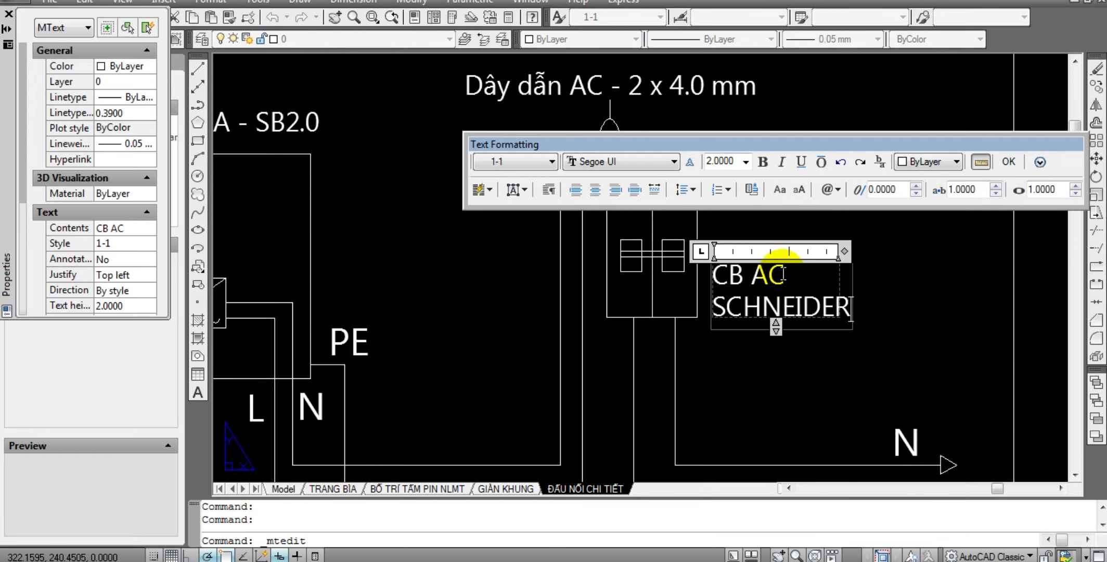
key(Return)
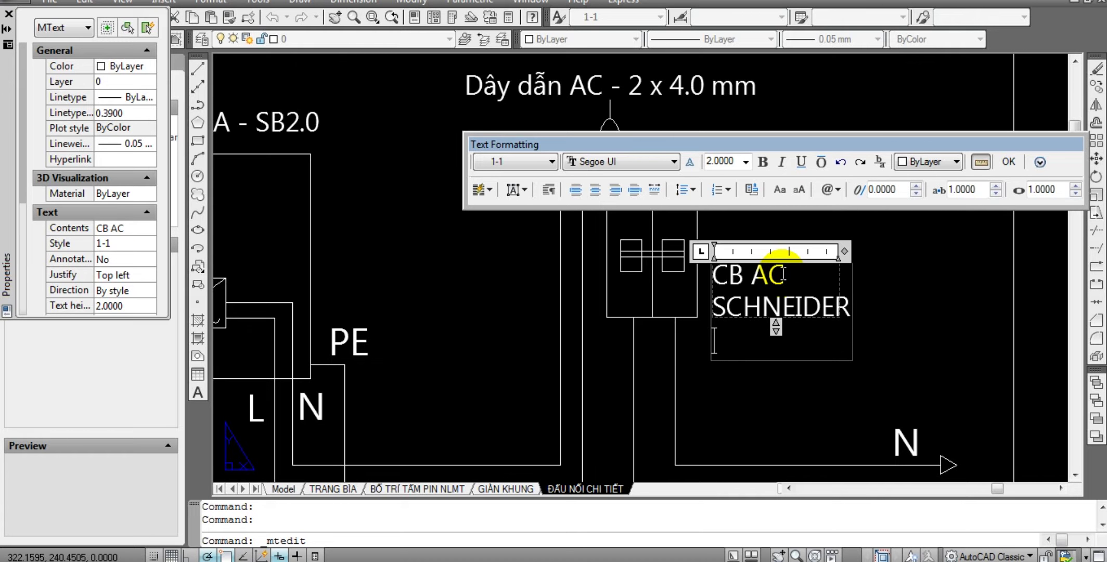
text(16)
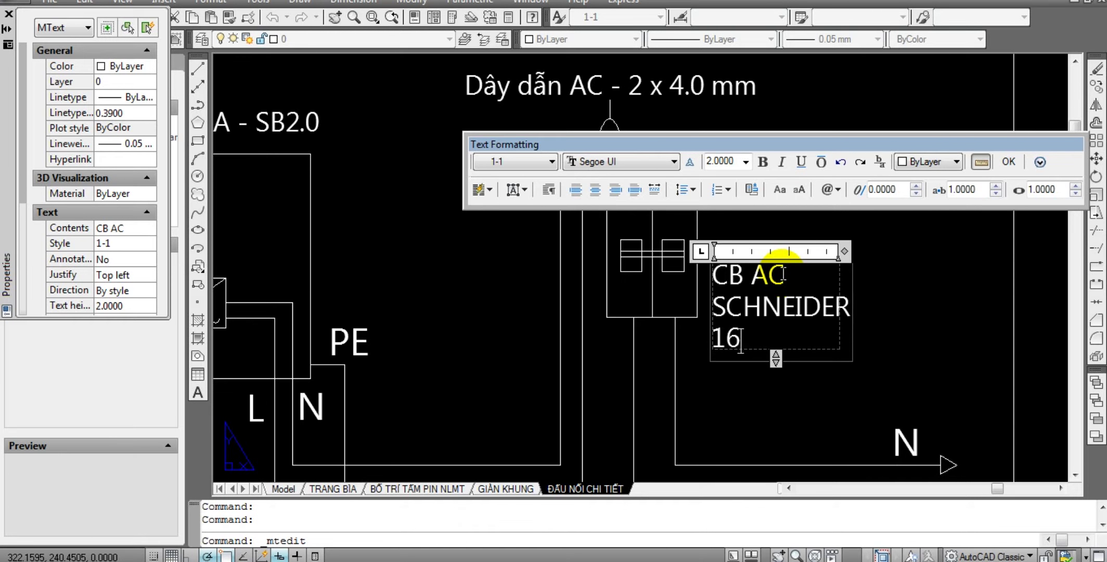
text(A)
click(885, 291)
Select the CB AC label and begin moving it with M.
click(781, 271)
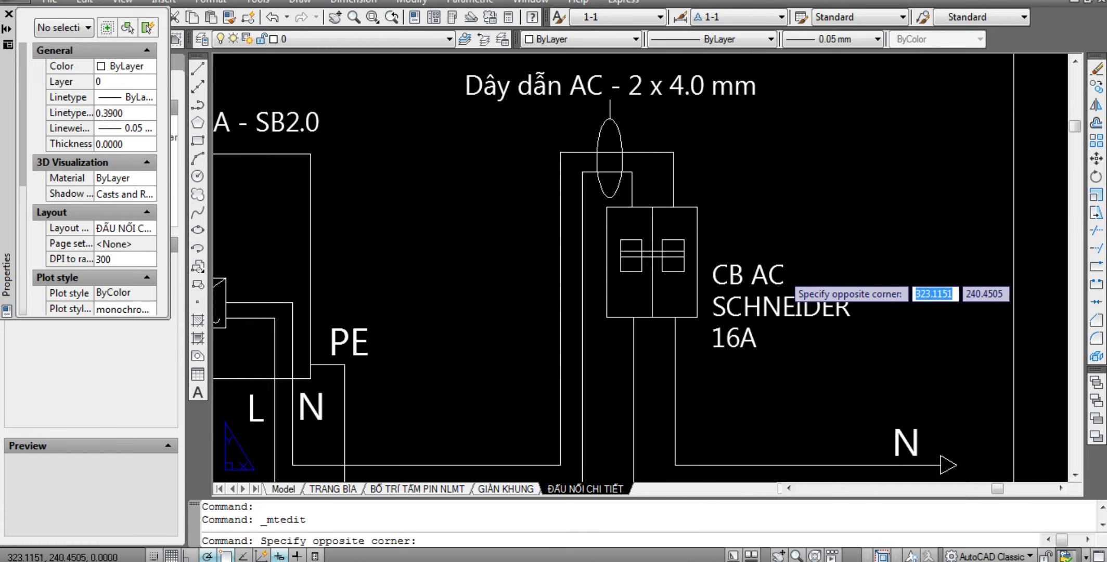
click(719, 312)
text(M)
key(Return)
click(884, 203)
key(Escape)
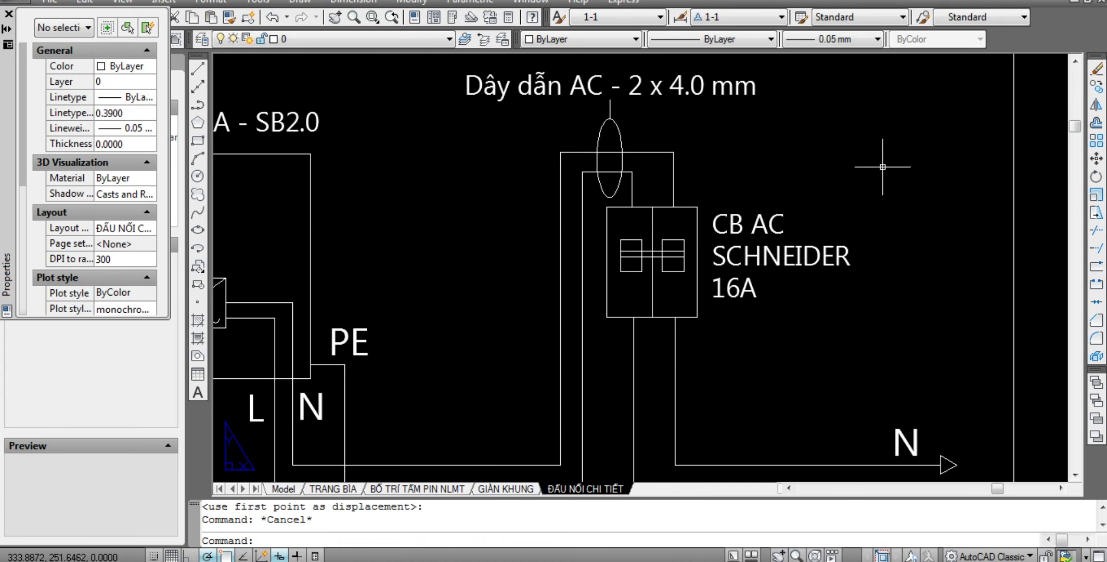
key(Escape)
scroll(879, 172, down, 5)
middle_drag(466, 396, 711, 365)
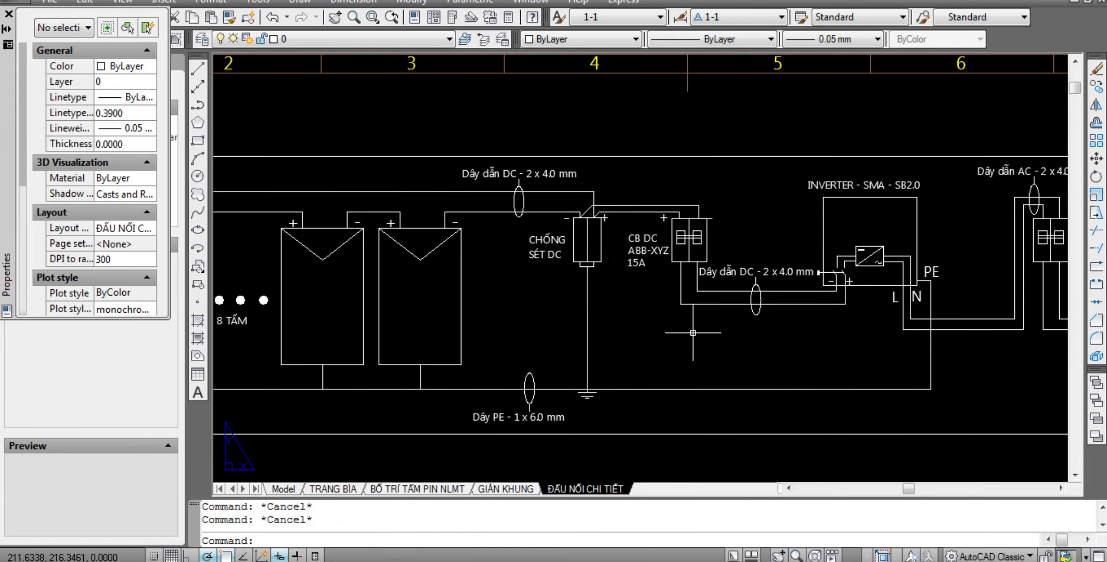
scroll(693, 333, down, 3)
scroll(790, 325, up, 6)
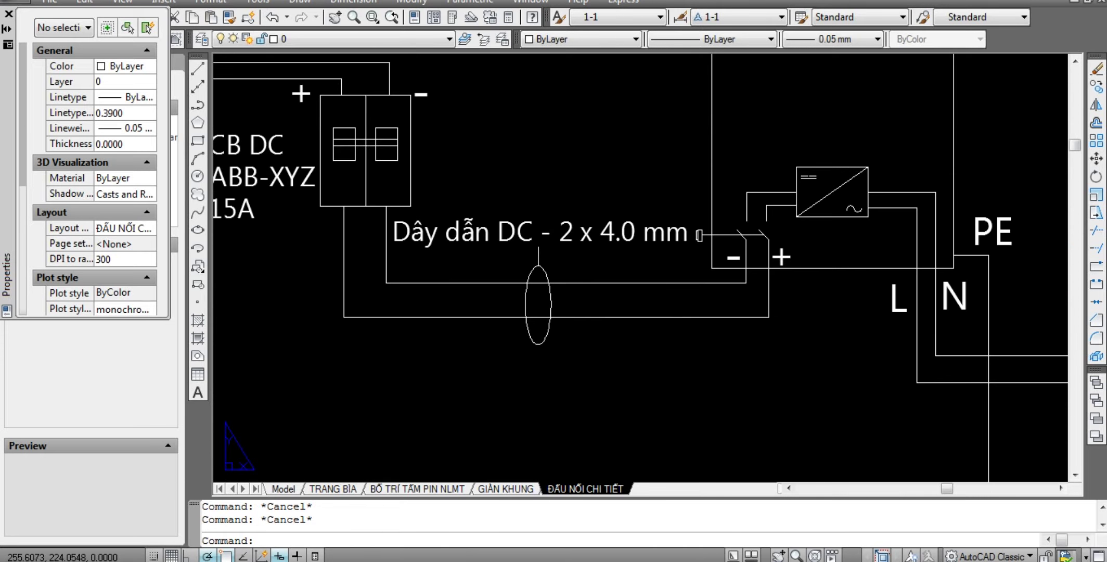
scroll(763, 281, down, 1)
scroll(772, 281, down, 2)
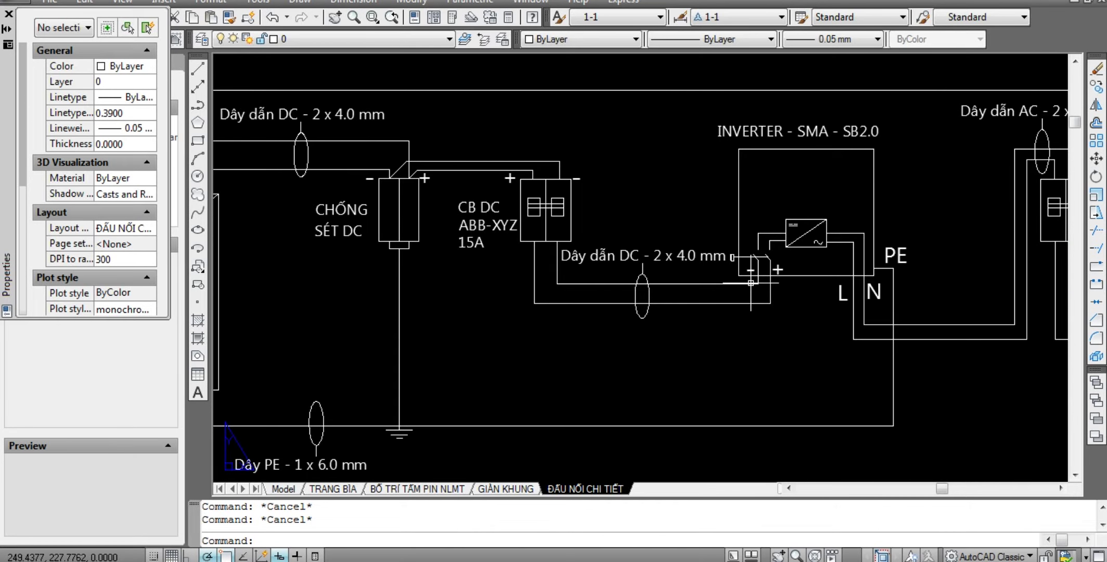
scroll(747, 288, up, 2)
scroll(756, 287, down, 3)
scroll(749, 286, down, 5)
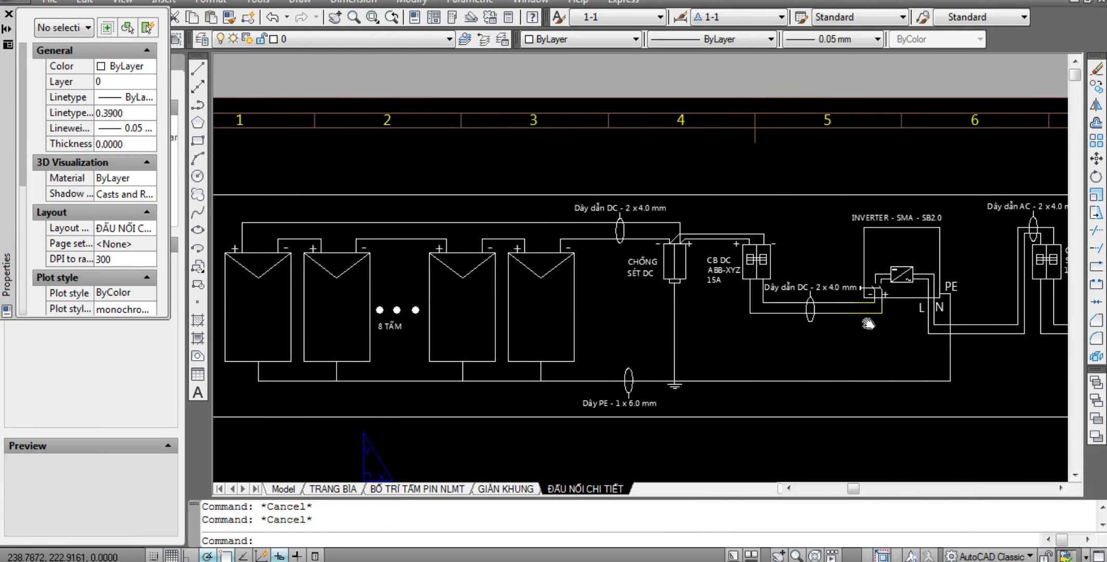
scroll(580, 321, up, 3)
scroll(439, 229, up, 2)
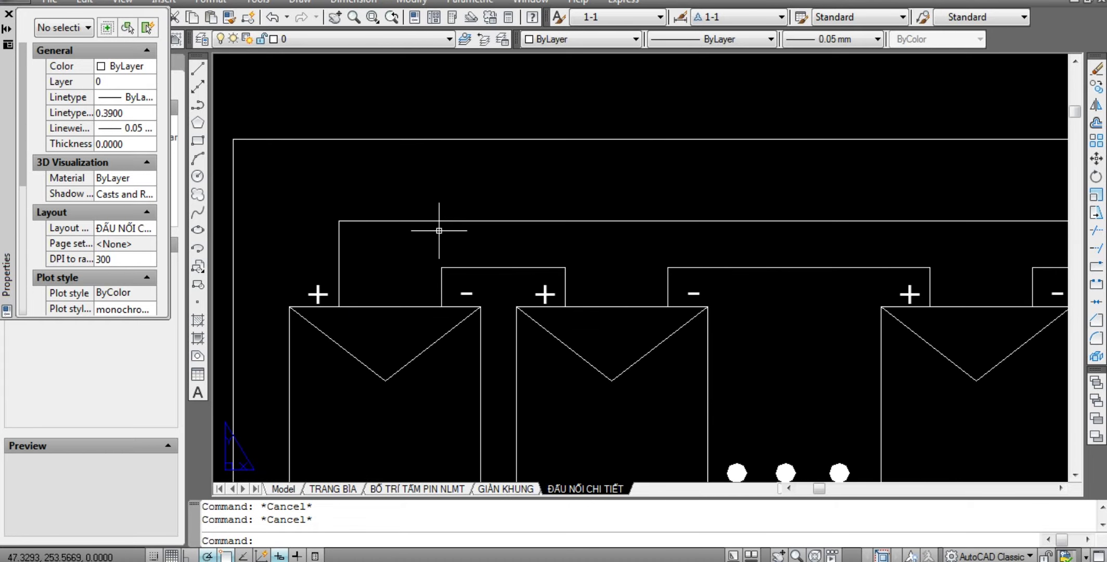
scroll(485, 270, down, 1)
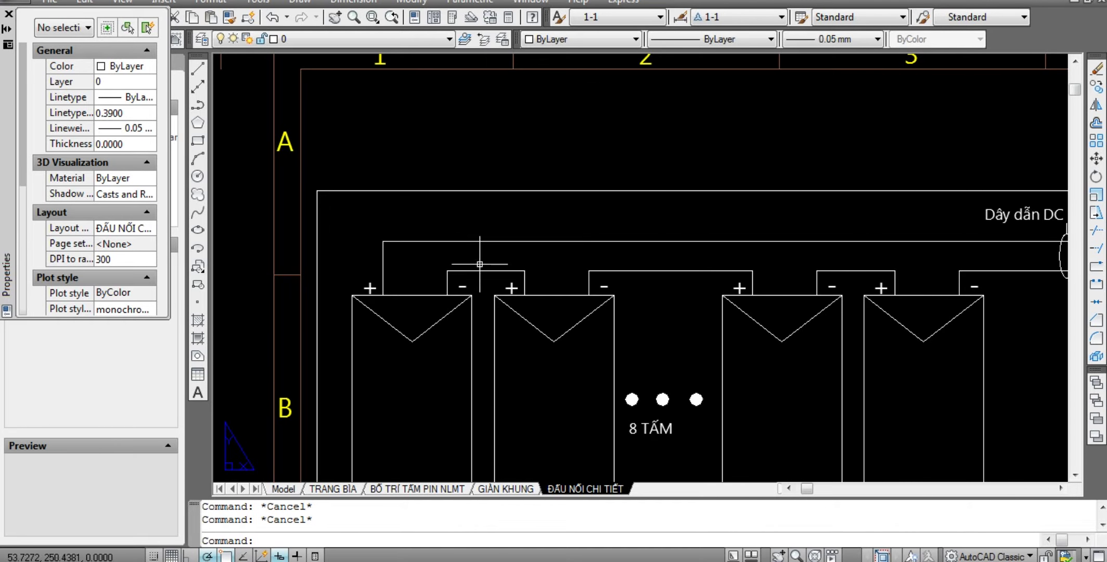
scroll(515, 245, up, 2)
scroll(395, 220, up, 3)
scroll(354, 213, up, 2)
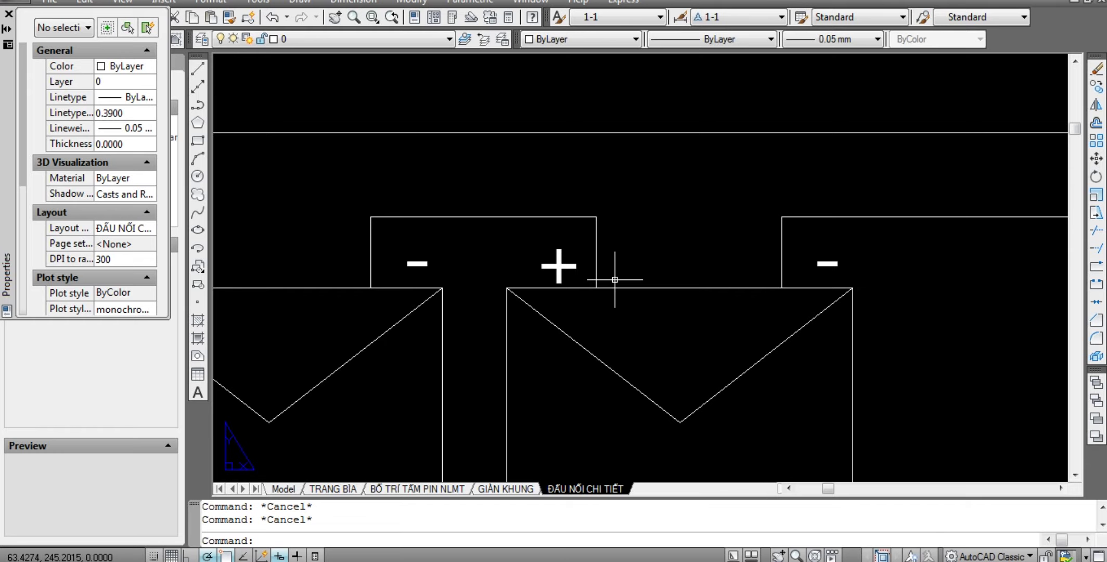
scroll(615, 280, down, 3)
scroll(615, 279, down, 3)
middle_drag(786, 356, 590, 324)
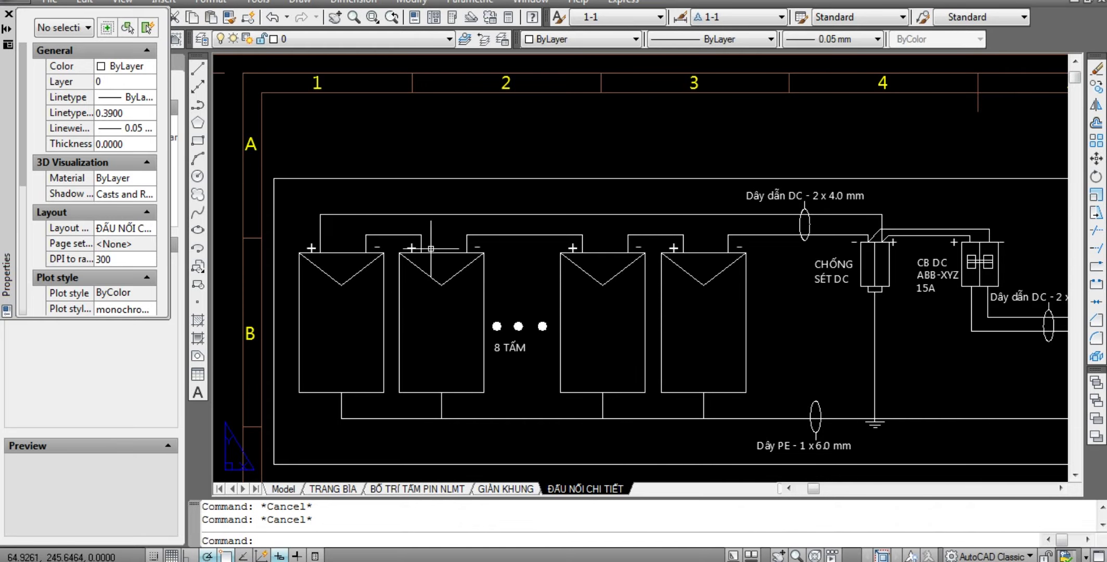
middle_drag(625, 357, 579, 298)
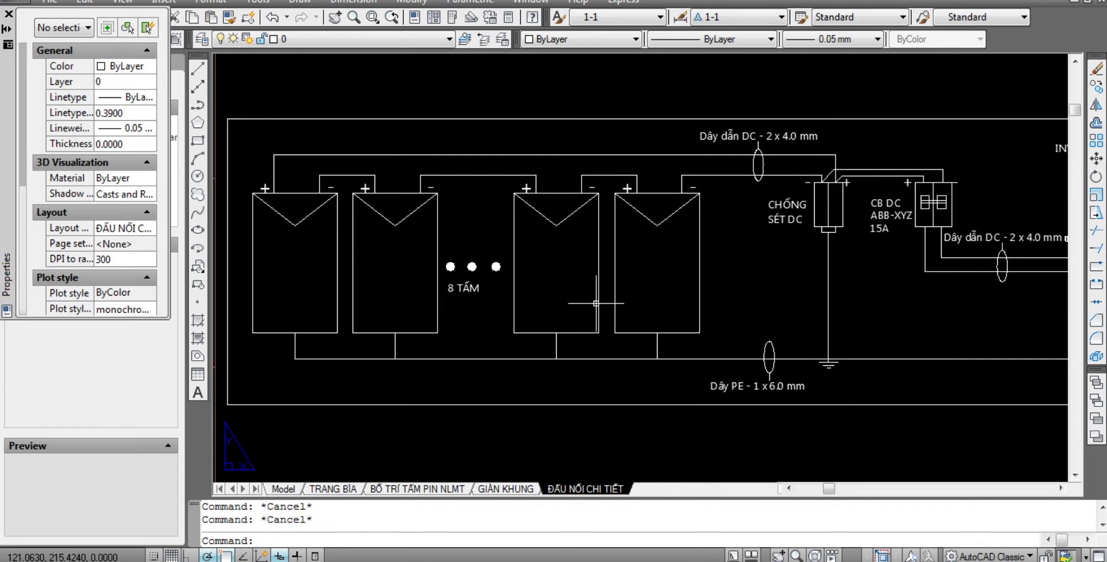
scroll(350, 172, up, 1)
scroll(351, 172, up, 2)
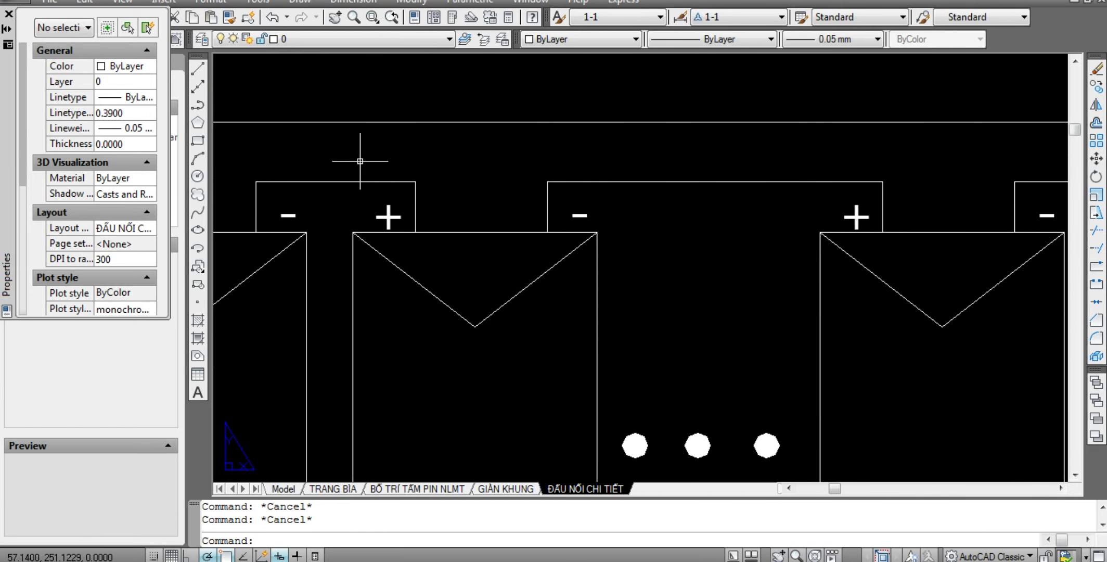
scroll(364, 160, down, 3)
middle_drag(783, 261, 239, 194)
scroll(473, 214, up, 2)
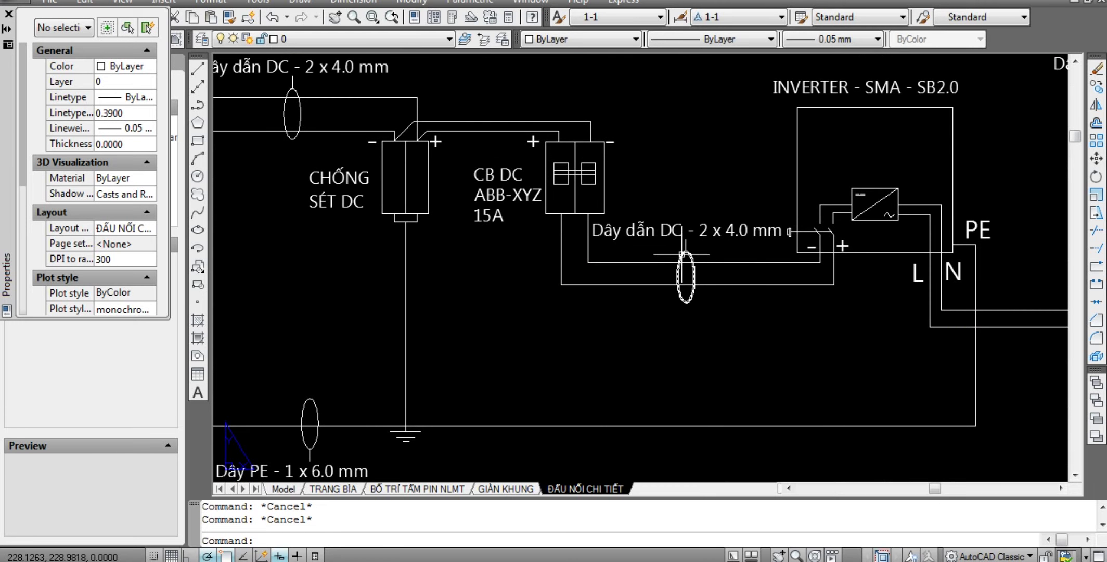
middle_drag(999, 298, 831, 348)
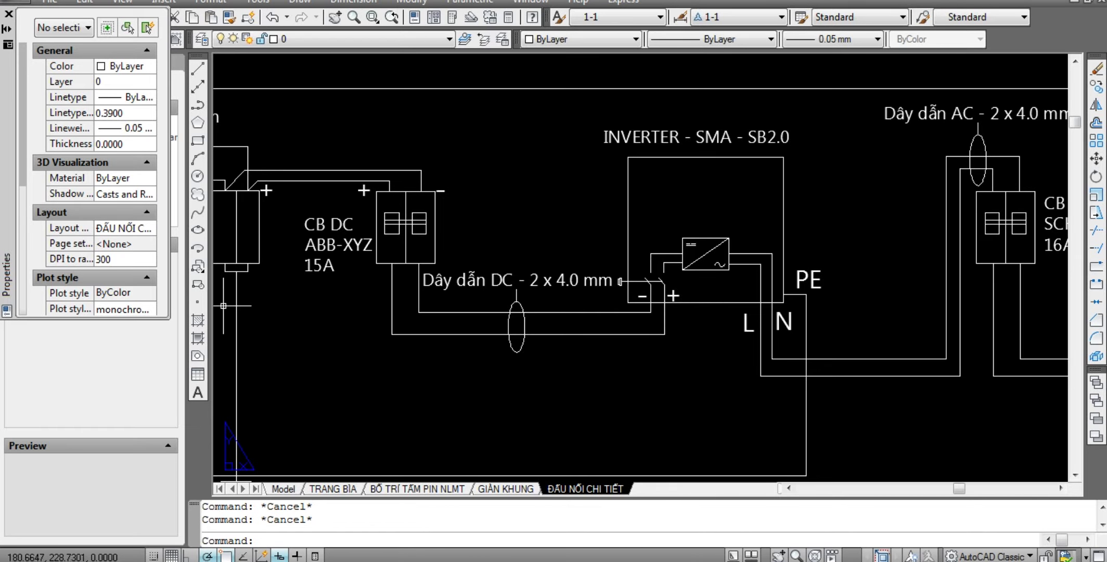
mouse_move(383, 284)
middle_down()
mouse_move(648, 240)
mouse_move(657, 255)
middle_up()
middle_drag(676, 214, 762, 302)
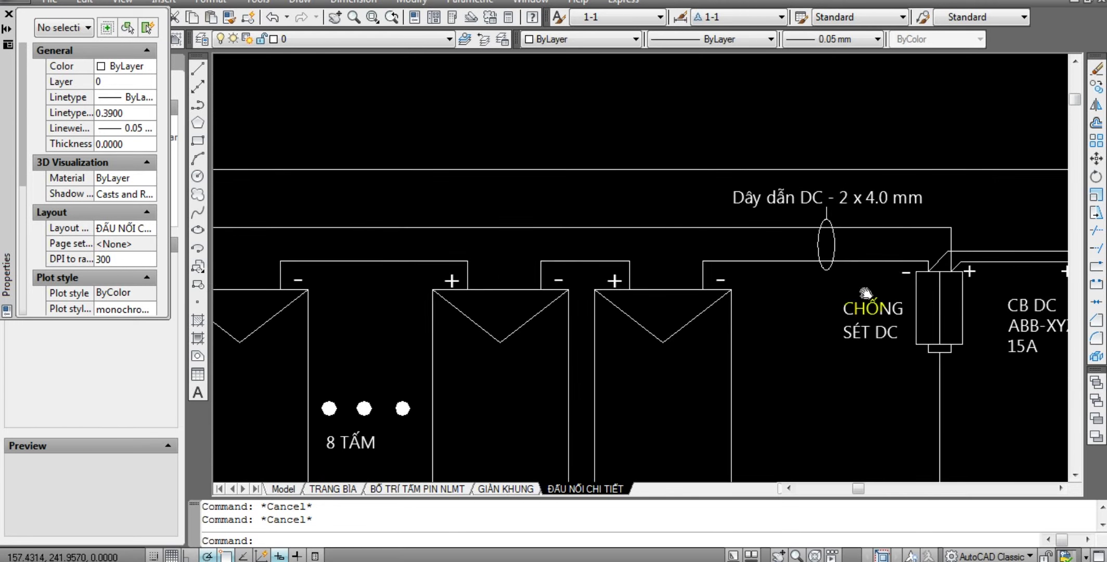
middle_drag(853, 270, 937, 261)
middle_drag(484, 265, 874, 224)
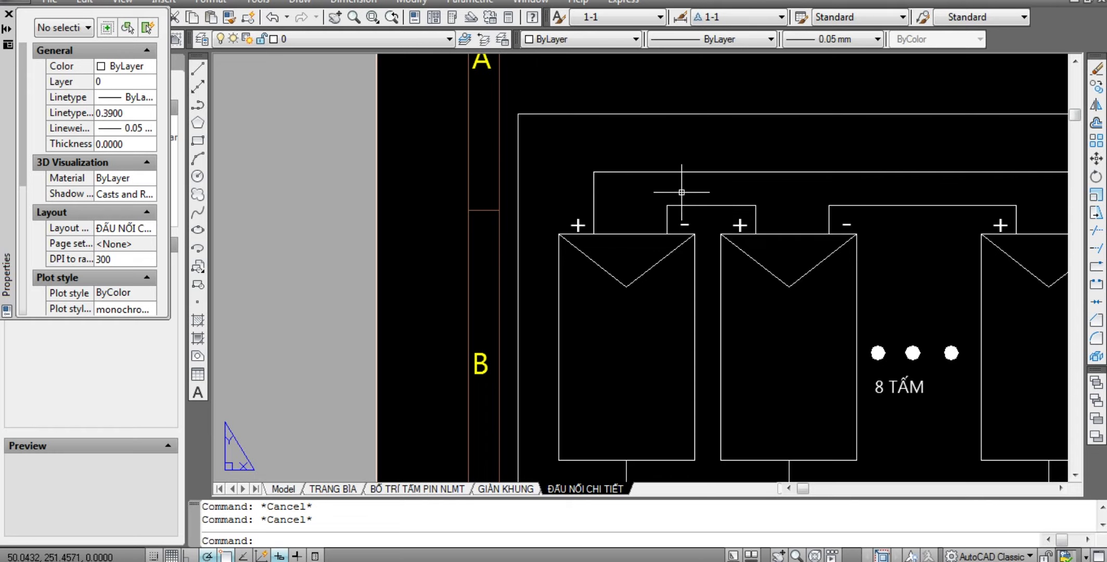
middle_drag(905, 253, 255, 262)
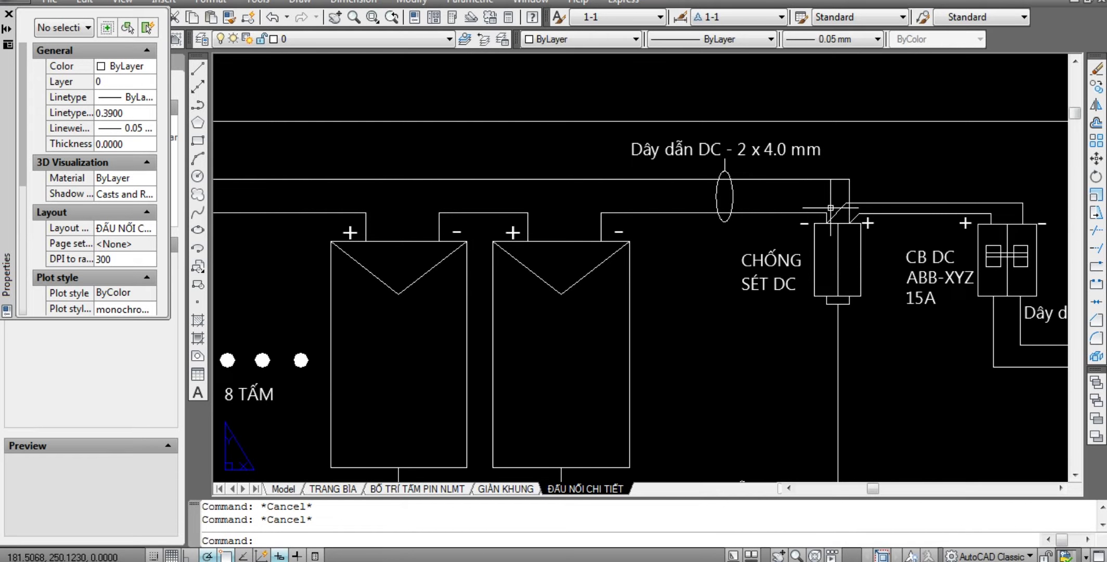
scroll(799, 217, down, 4)
scroll(888, 233, up, 1)
scroll(889, 233, up, 4)
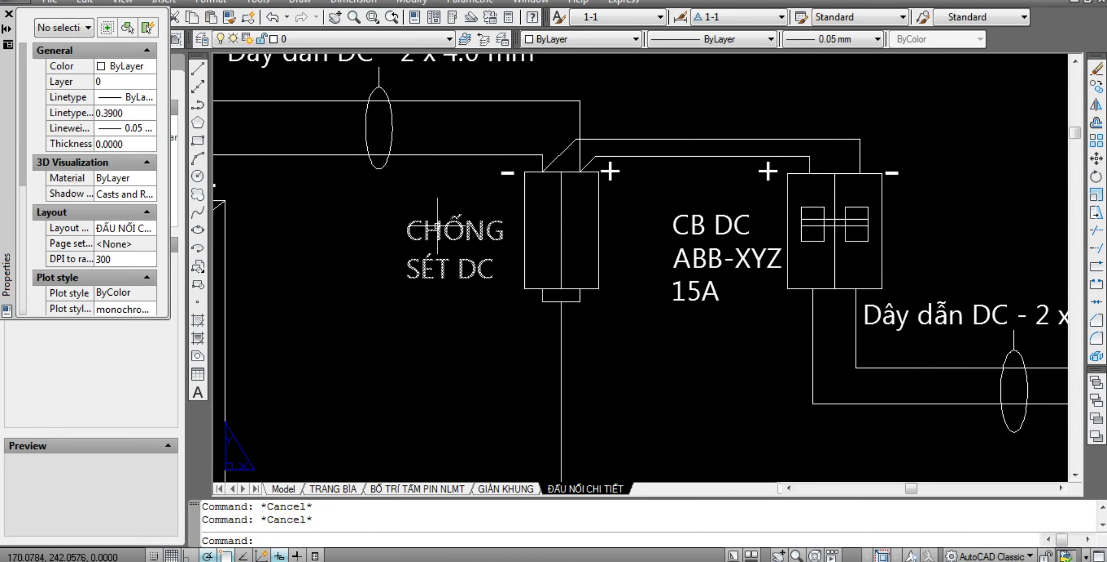
scroll(730, 265, down, 4)
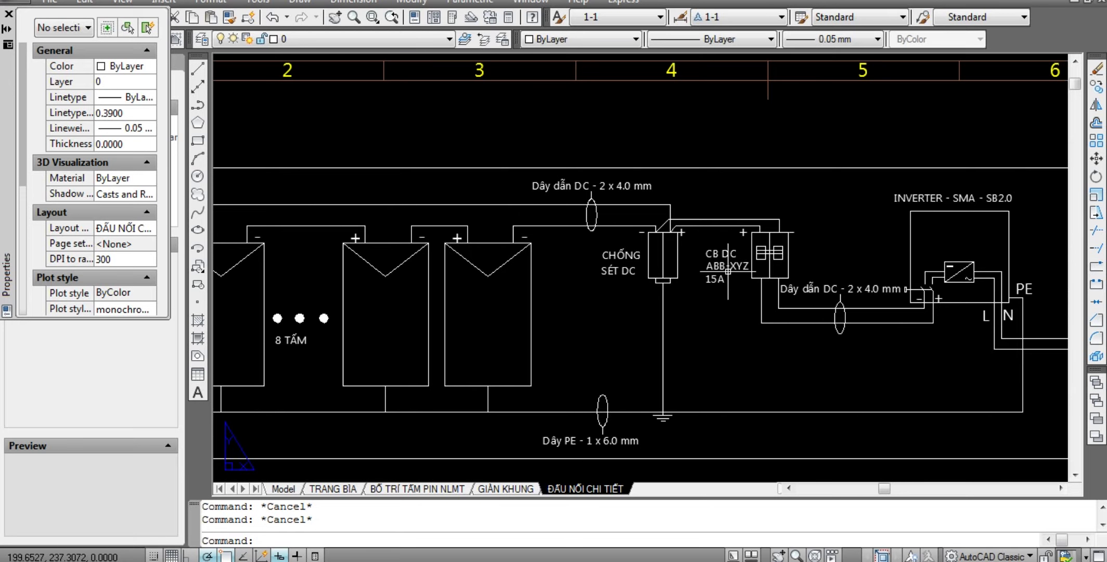
mouse_move(732, 277)
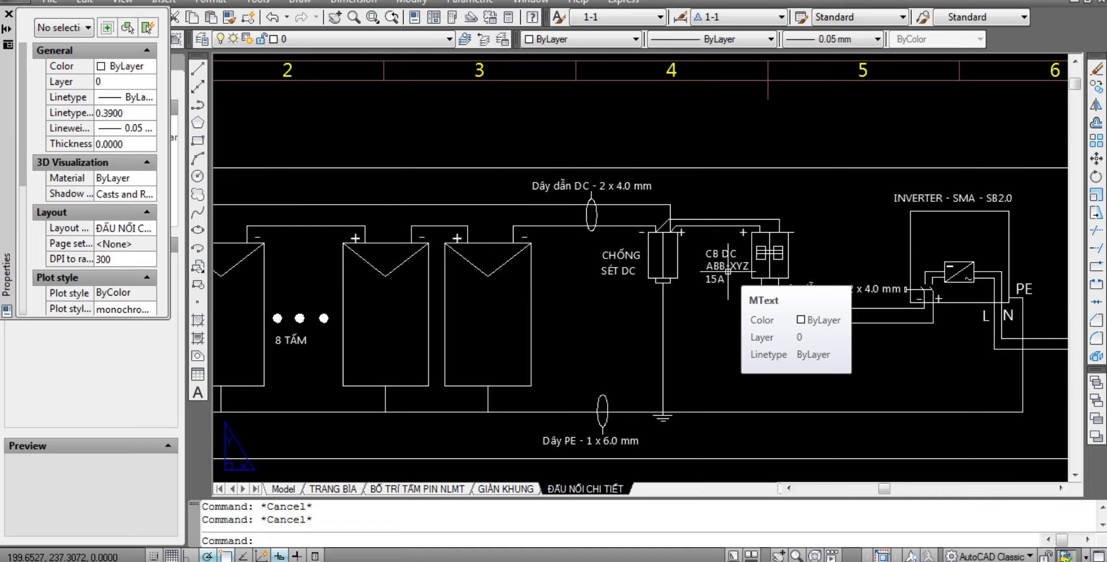
scroll(703, 276, up, 1)
scroll(672, 284, up, 1)
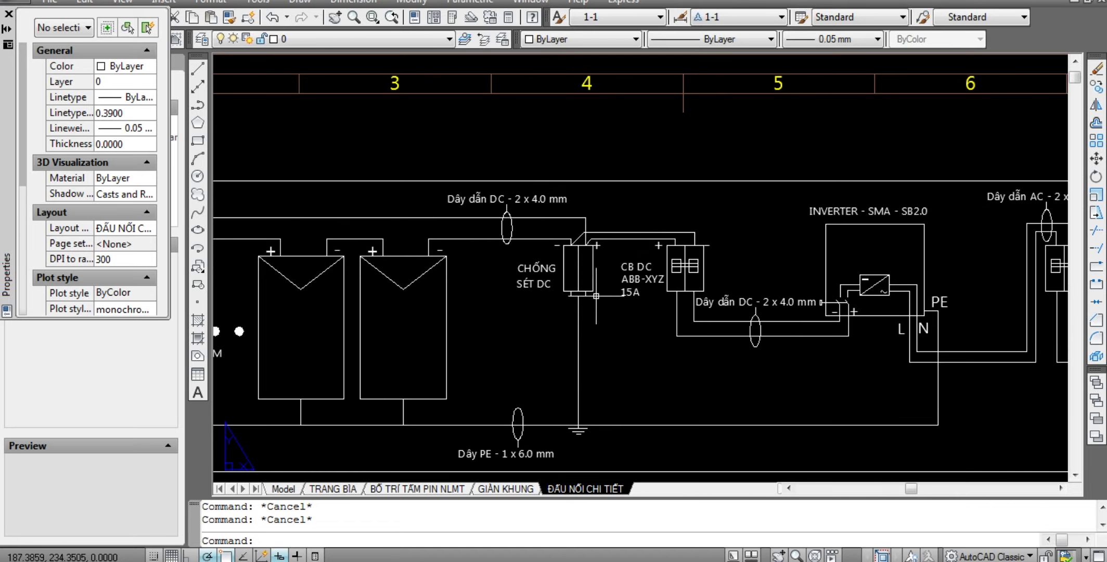
scroll(616, 299, up, 3)
scroll(520, 240, down, 2)
scroll(561, 286, down, 2)
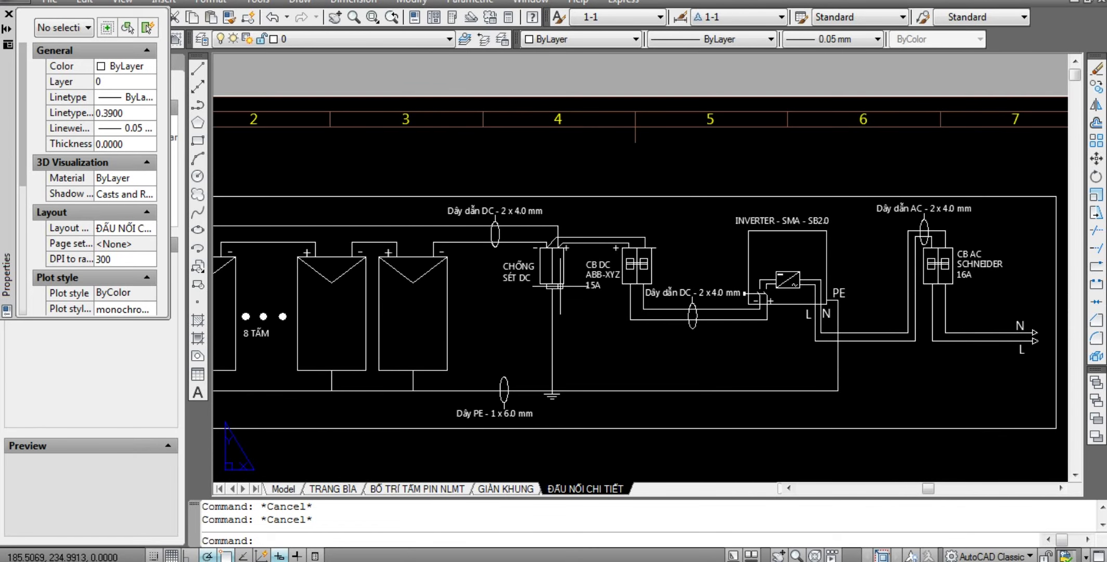
scroll(541, 281, up, 2)
scroll(544, 276, up, 1)
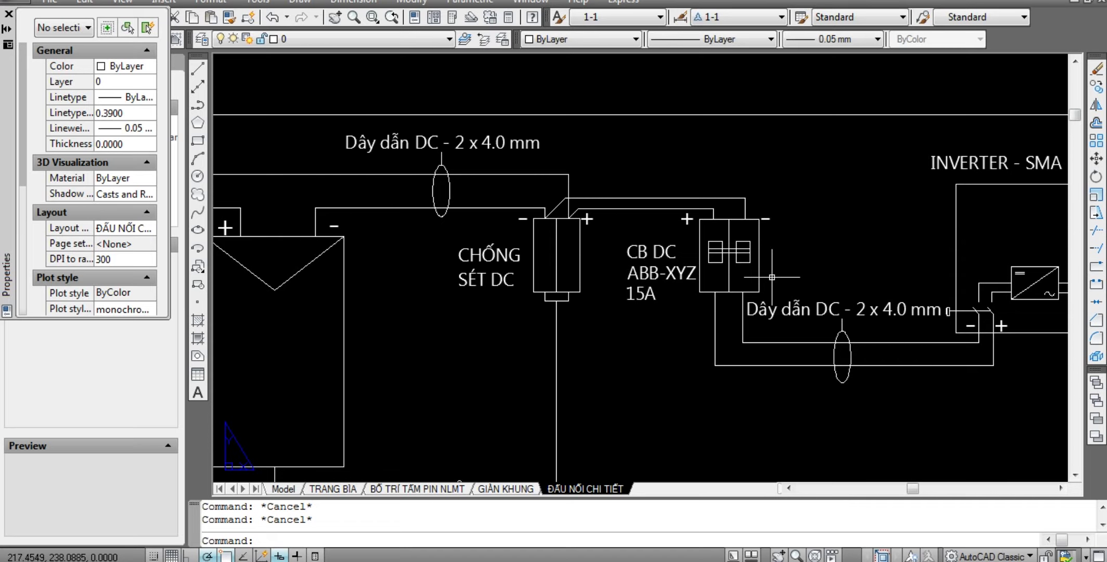
middle_drag(828, 261, 737, 243)
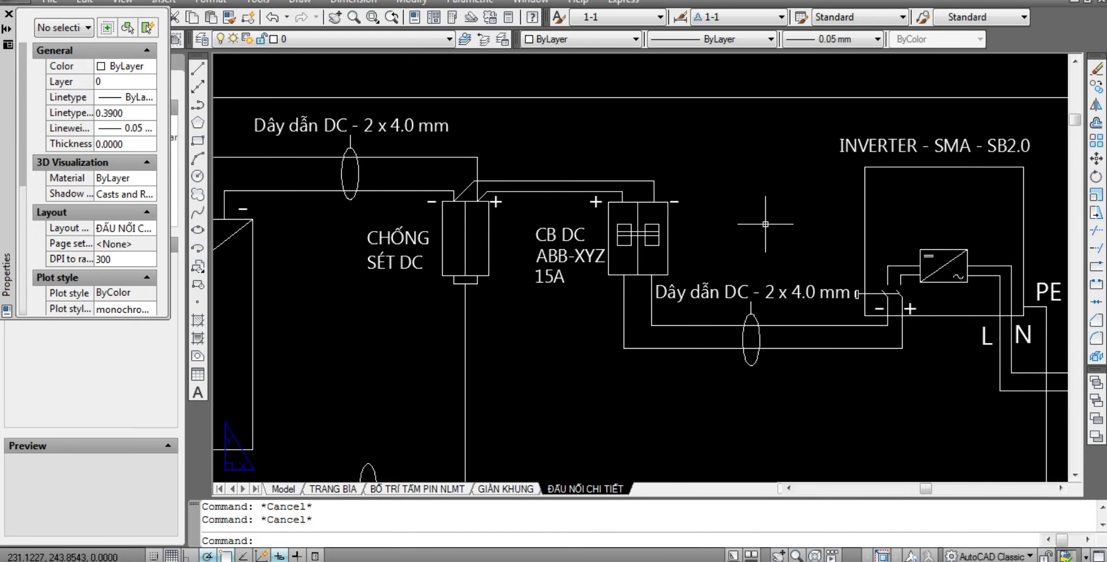
middle_drag(785, 231, 297, 189)
scroll(302, 190, down, 2)
scroll(606, 209, down, 2)
scroll(693, 226, up, 1)
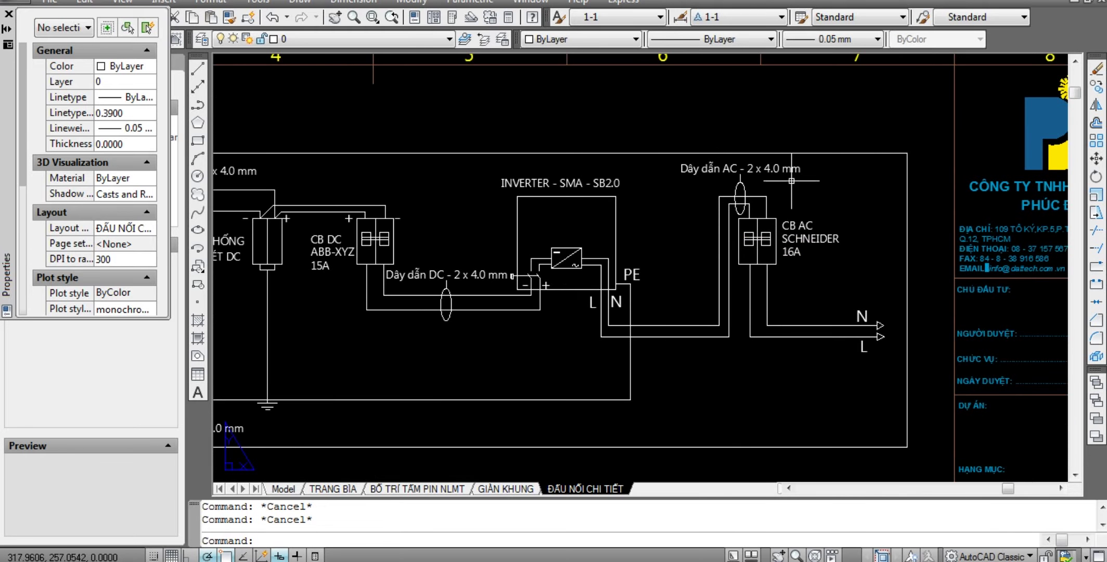
middle_drag(540, 323, 730, 321)
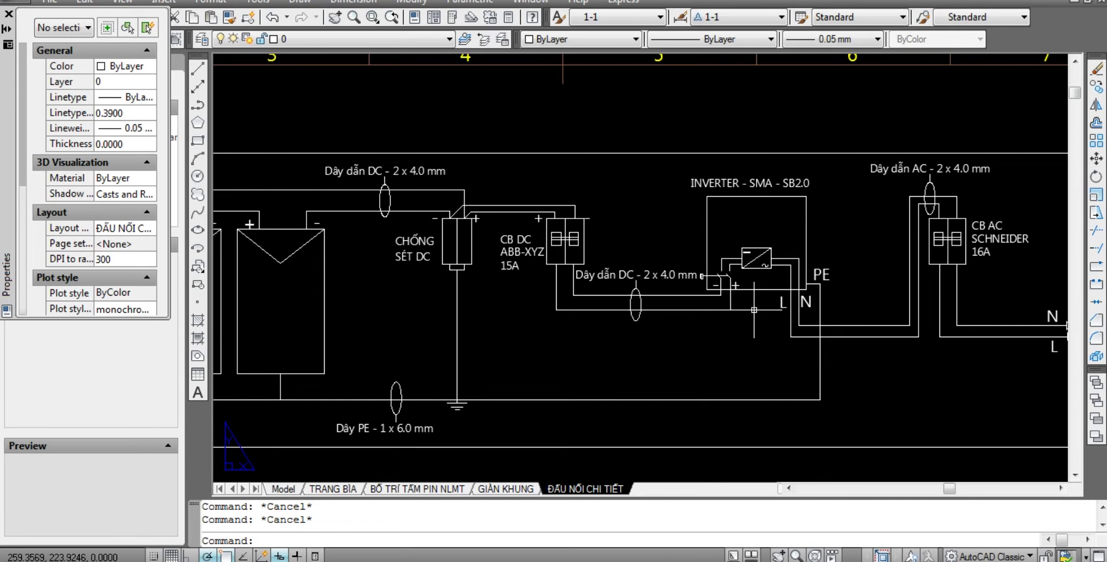
middle_drag(887, 262, 858, 259)
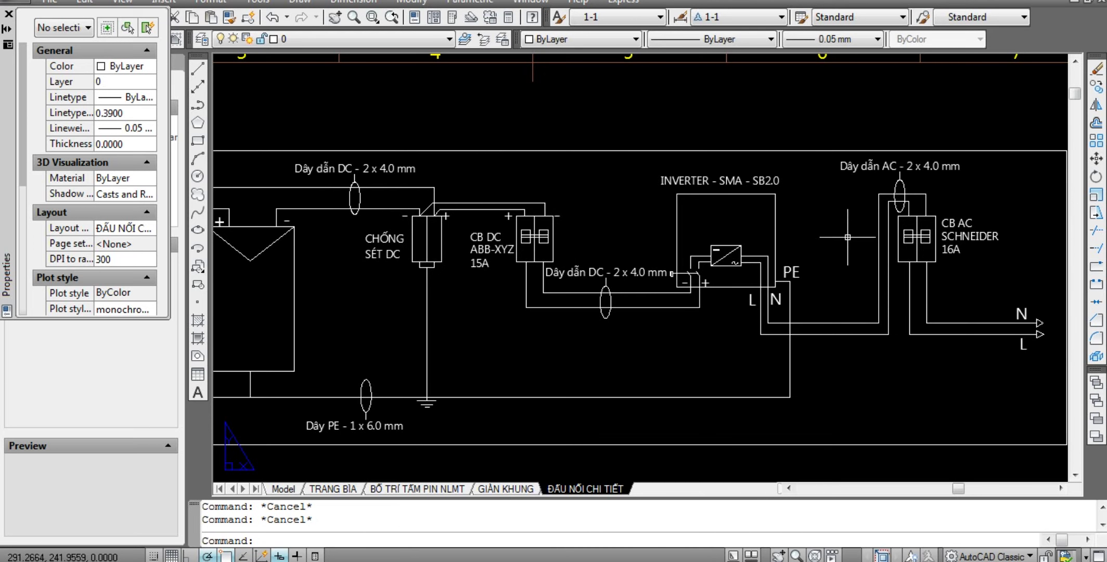
middle_drag(848, 236, 625, 219)
middle_drag(607, 322, 774, 372)
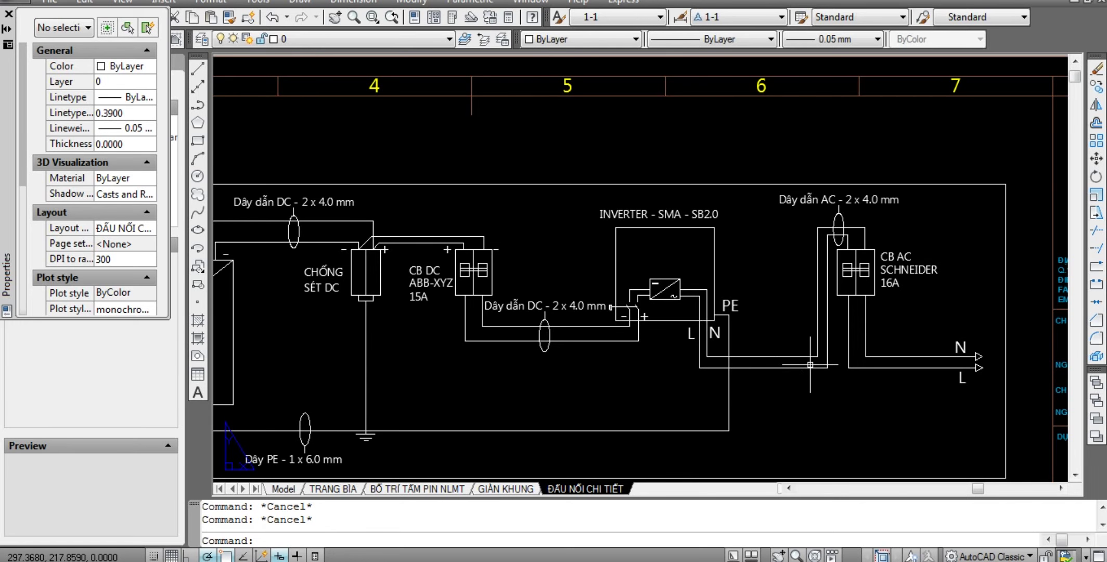
middle_drag(423, 327, 524, 298)
scroll(534, 305, down, 2)
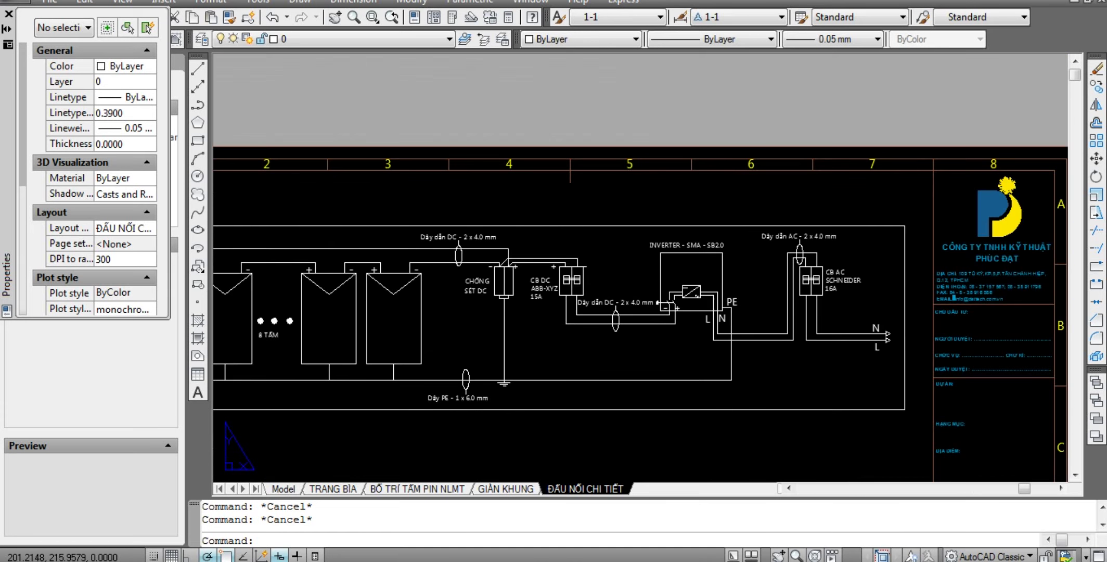
scroll(554, 296, up, 4)
scroll(544, 294, down, 5)
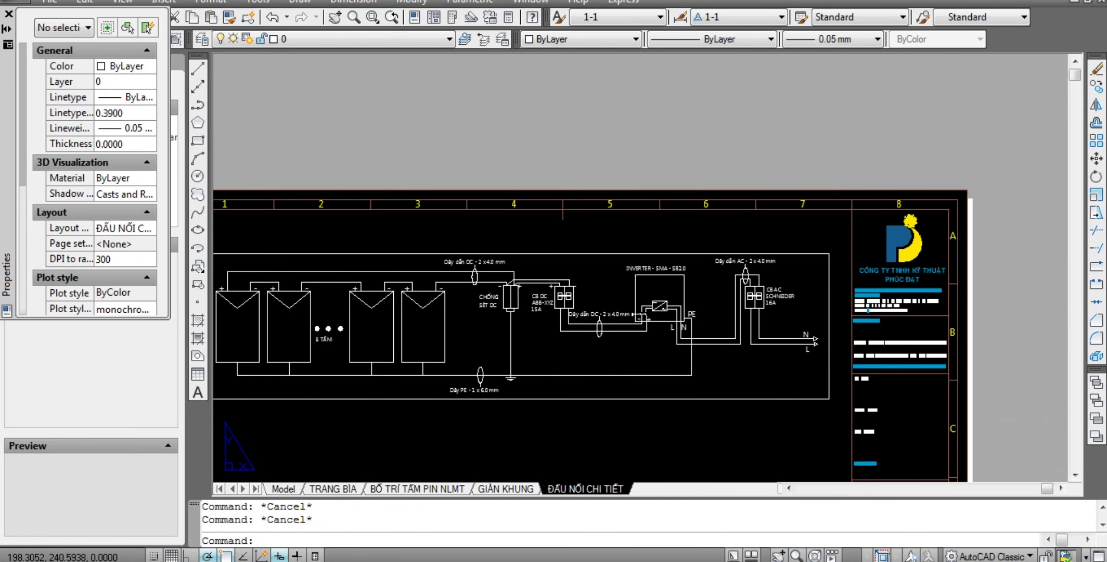
scroll(611, 356, up, 2)
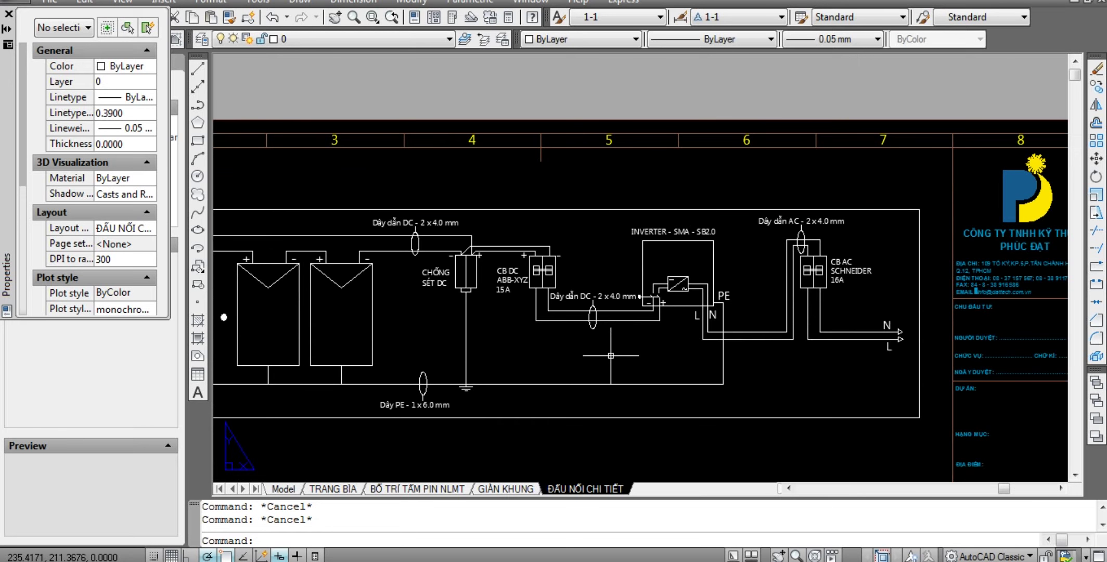
scroll(611, 355, up, 2)
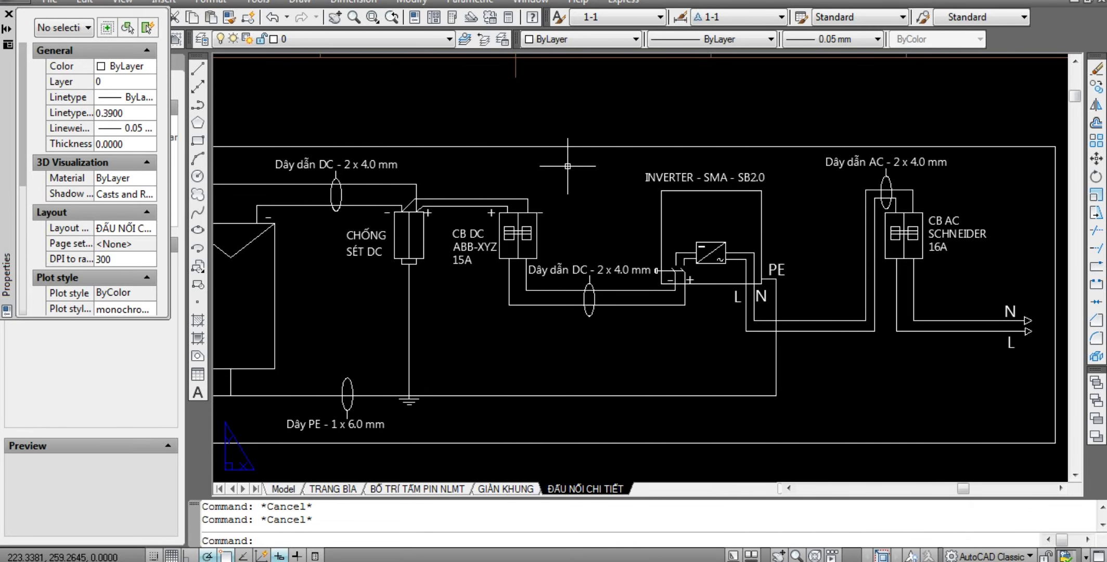
scroll(567, 166, down, 2)
scroll(568, 166, down, 2)
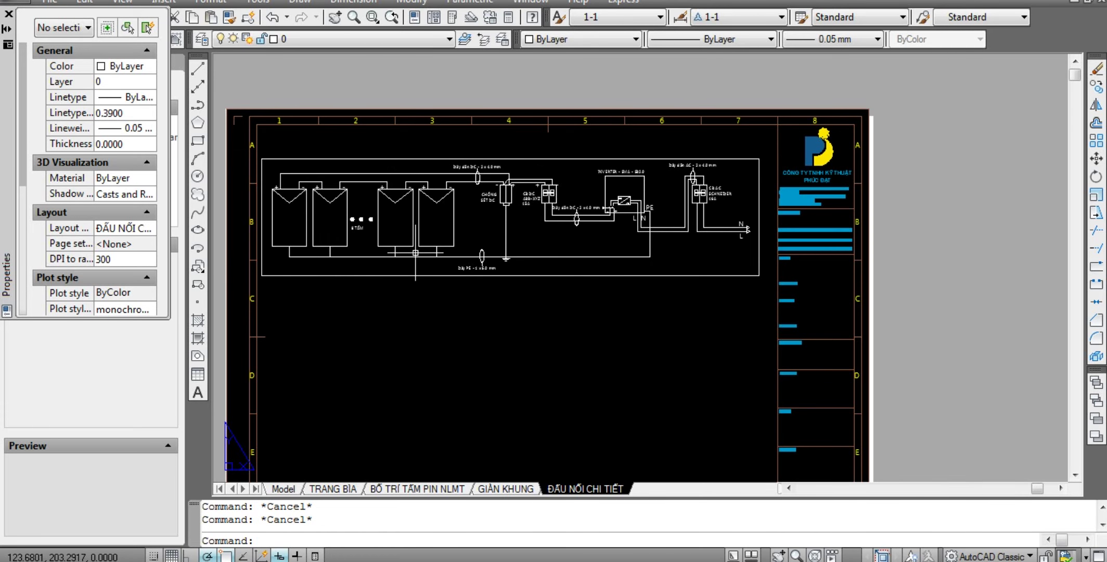
scroll(415, 253, up, 4)
scroll(415, 260, down, 3)
scroll(527, 252, up, 5)
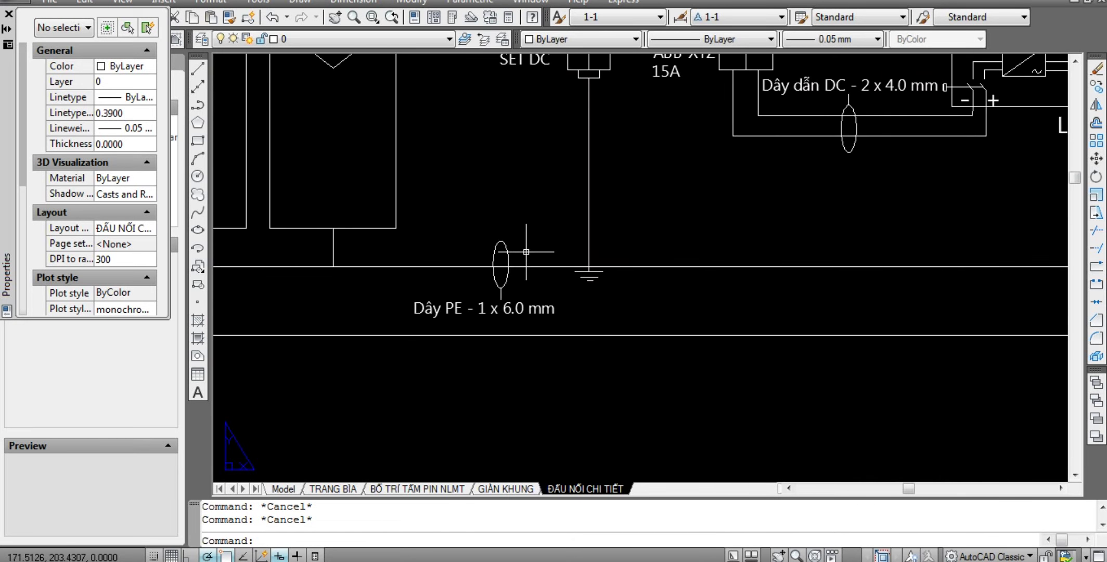
scroll(526, 252, up, 2)
click(721, 367)
click(515, 271)
scroll(515, 272, down, 1)
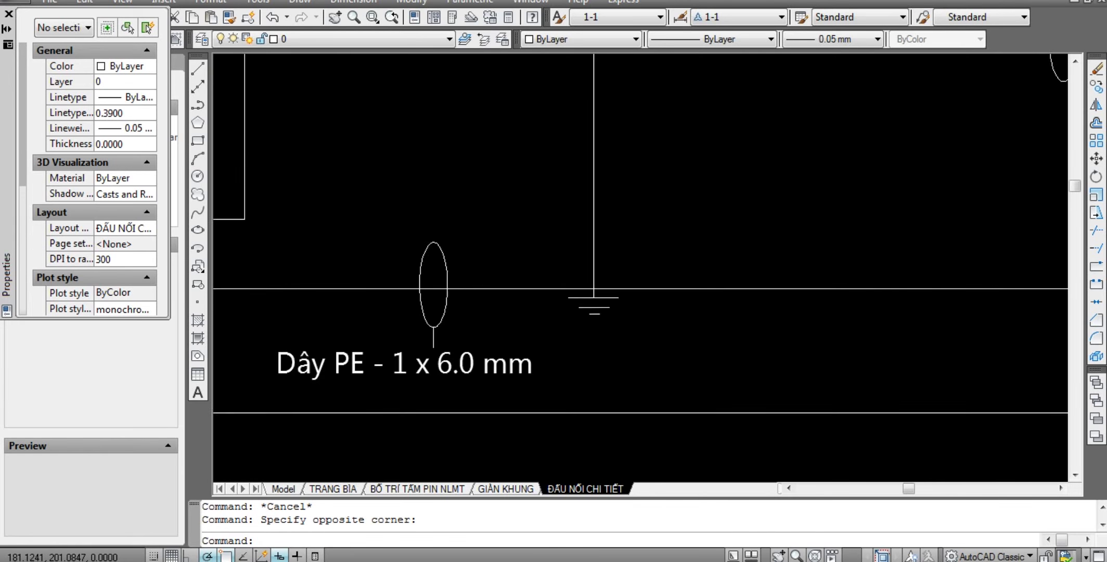
scroll(578, 288, down, 2)
scroll(587, 292, down, 3)
scroll(623, 348, down, 1)
key(Escape)
middle_drag(630, 346, 640, 292)
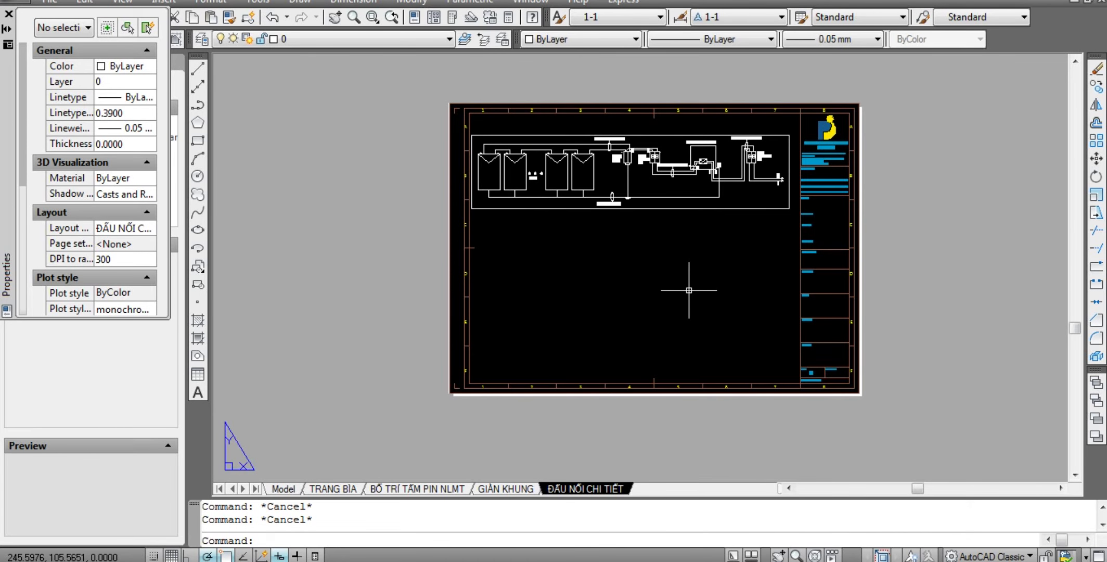
scroll(689, 290, up, 3)
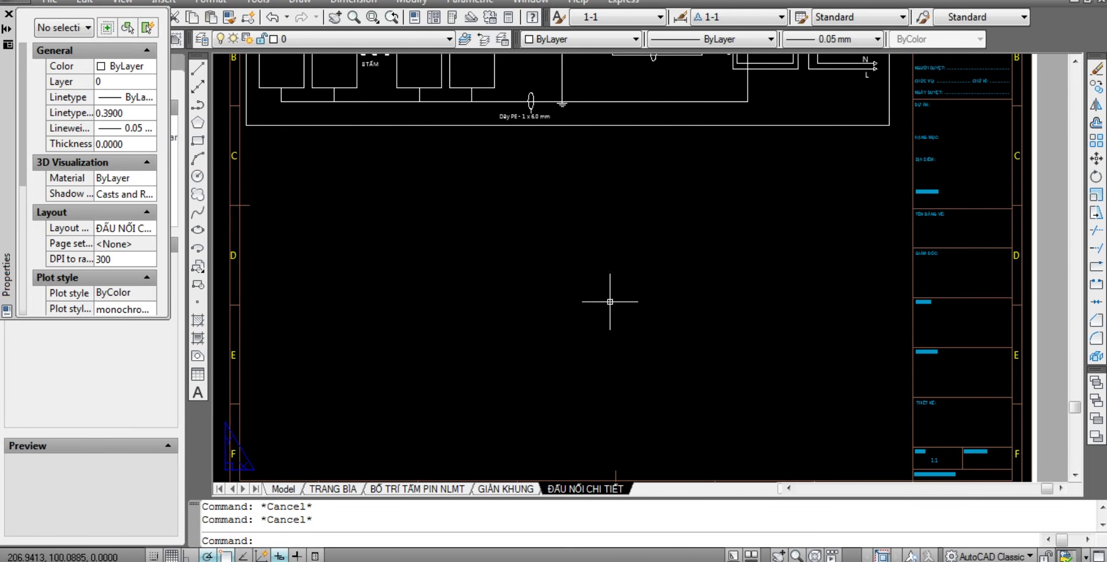
scroll(576, 272, down, 1)
scroll(544, 243, up, 1)
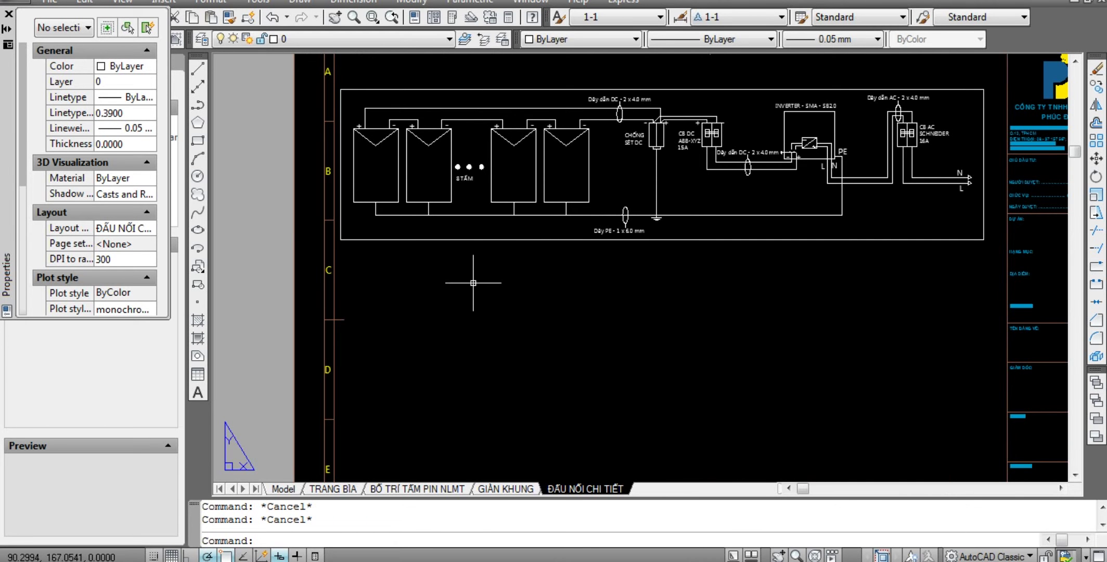
scroll(416, 174, up, 3)
scroll(468, 291, down, 2)
middle_drag(516, 365, 507, 338)
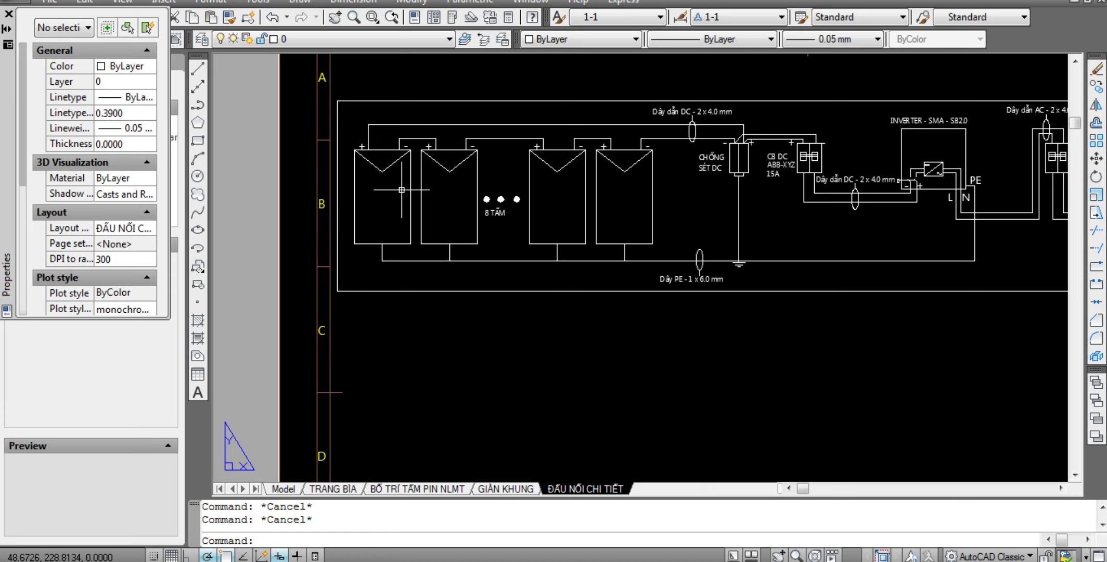
middle_drag(863, 234, 759, 258)
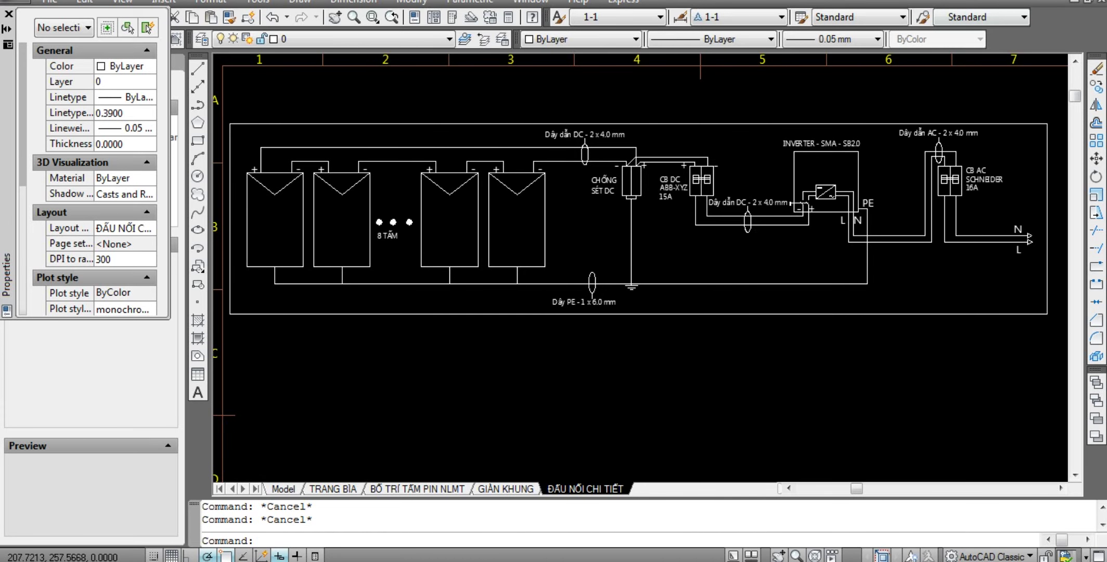
scroll(692, 146, up, 3)
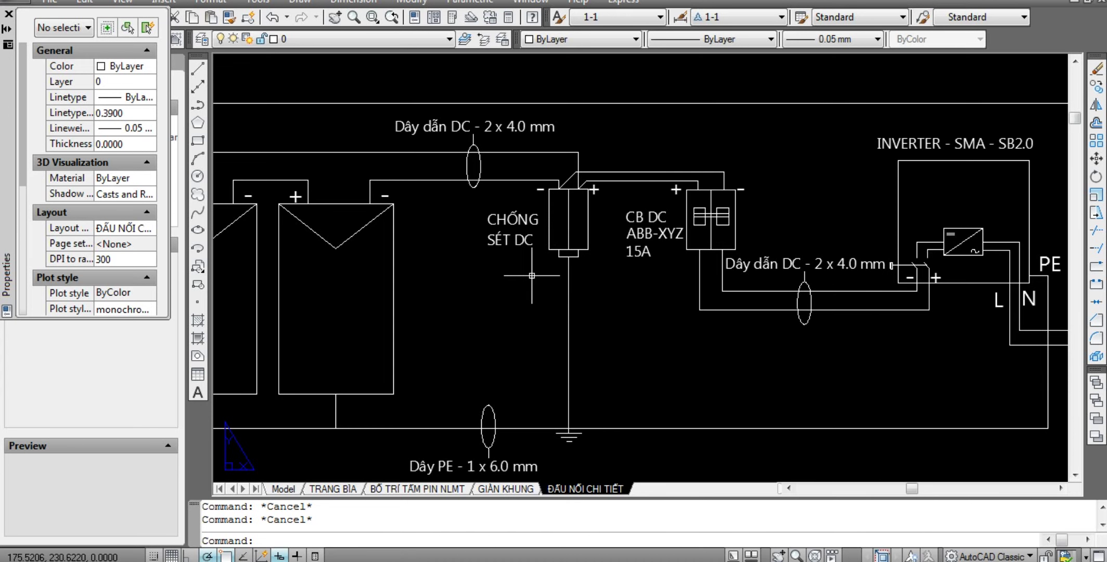
scroll(430, 369, down, 4)
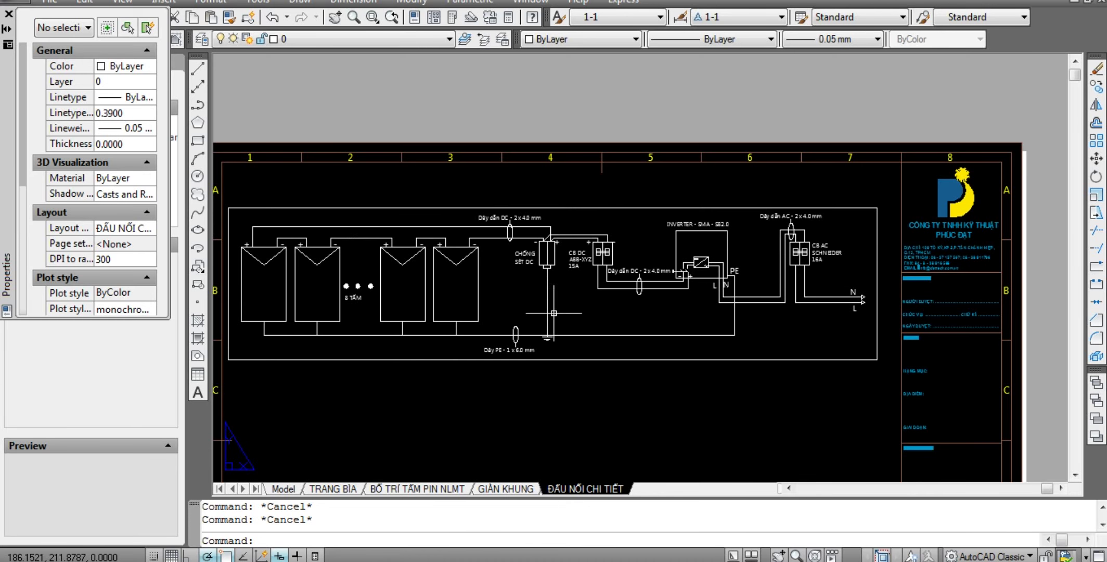
scroll(470, 312, up, 3)
middle_drag(744, 283, 616, 267)
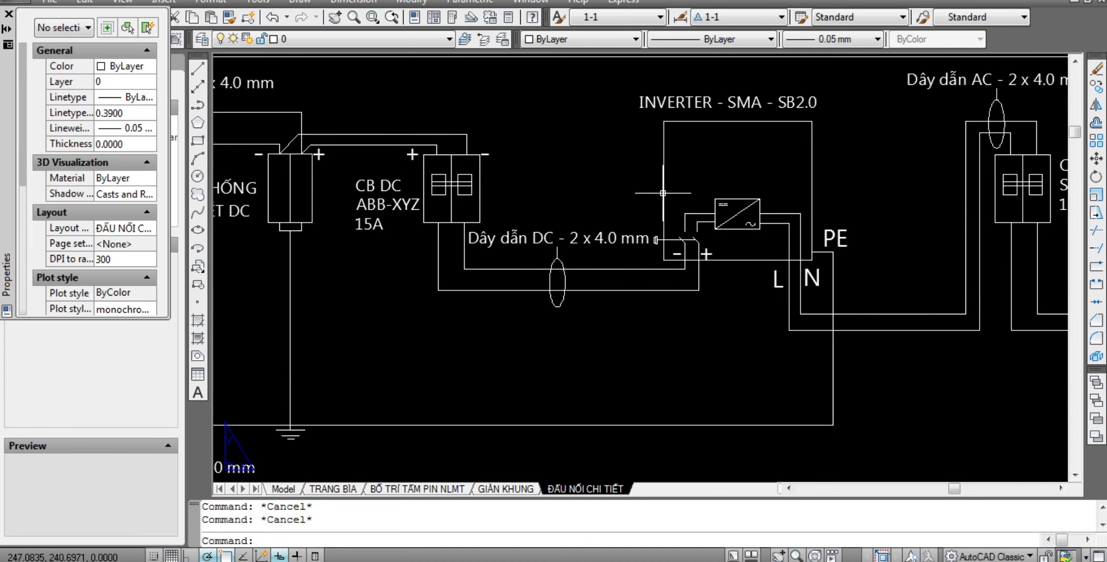
scroll(992, 227, down, 4)
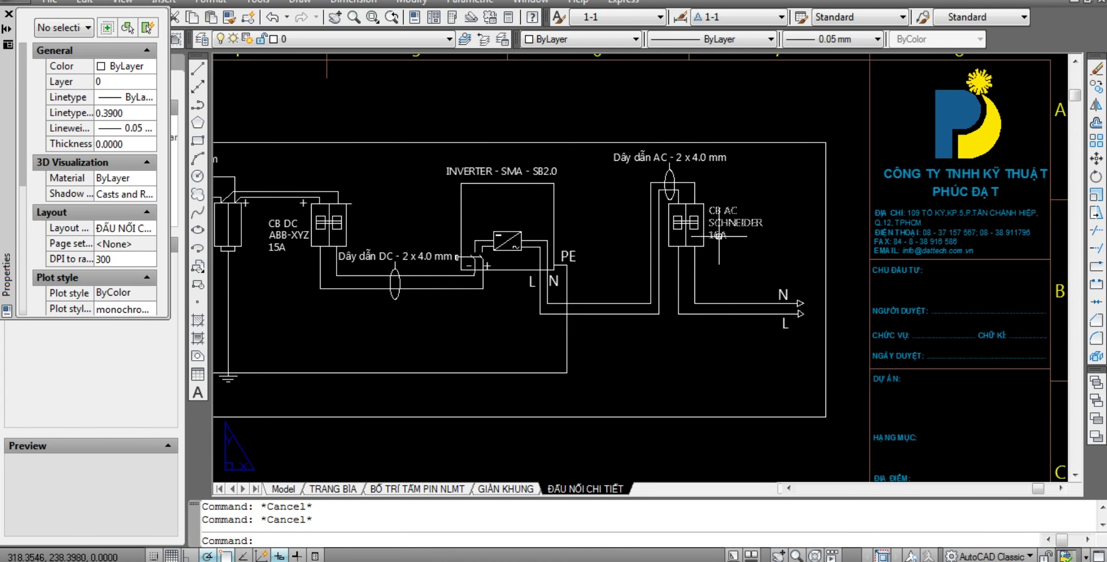
scroll(435, 265, up, 2)
scroll(435, 264, up, 1)
middle_drag(435, 265, 614, 308)
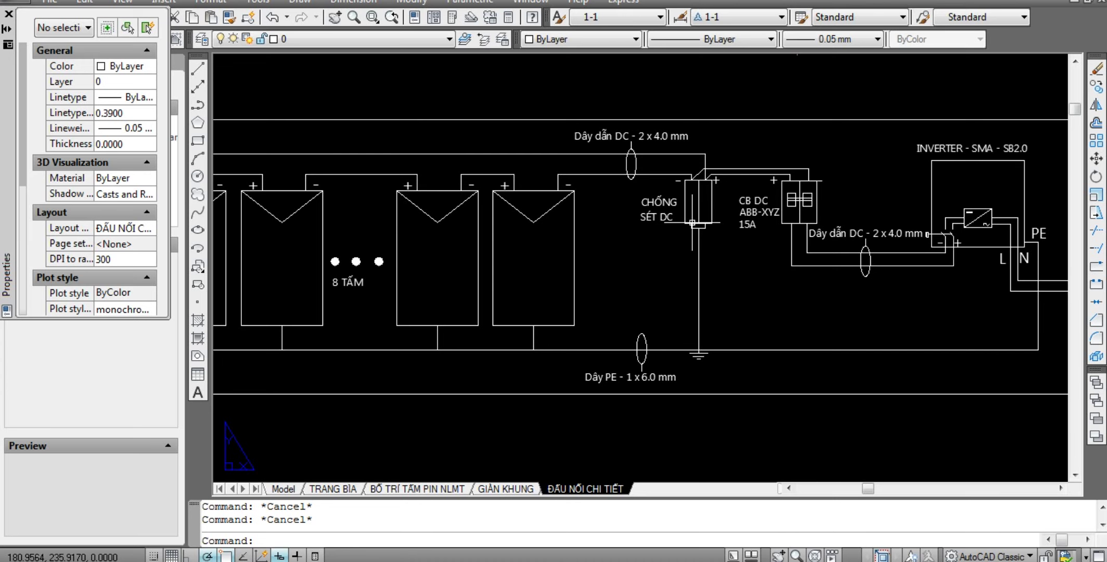
scroll(666, 245, down, 4)
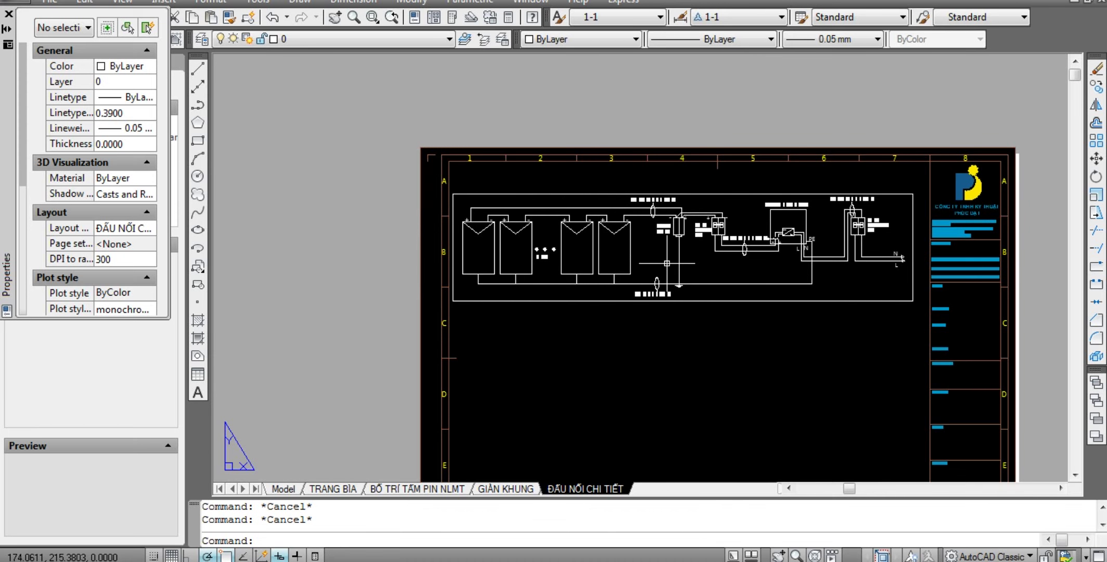
scroll(676, 268, up, 3)
middle_drag(781, 291, 703, 278)
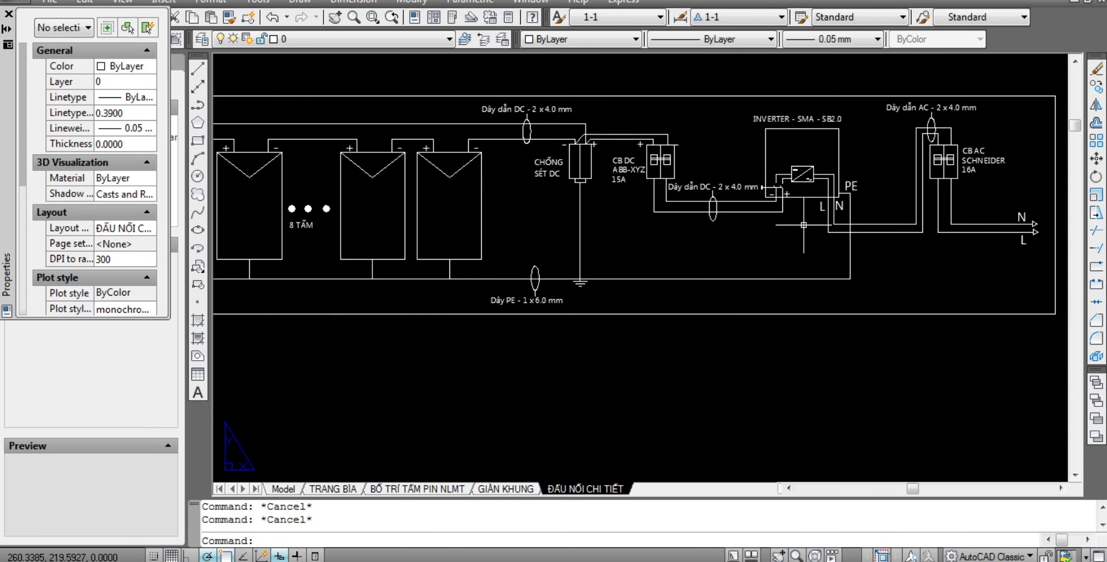
scroll(740, 227, down, 3)
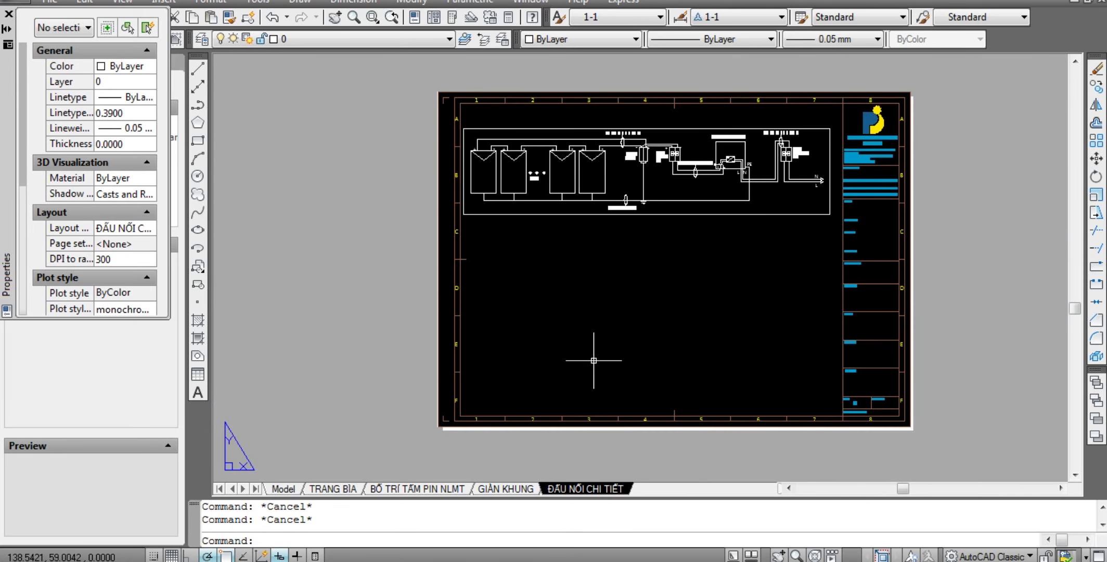
scroll(781, 276, up, 5)
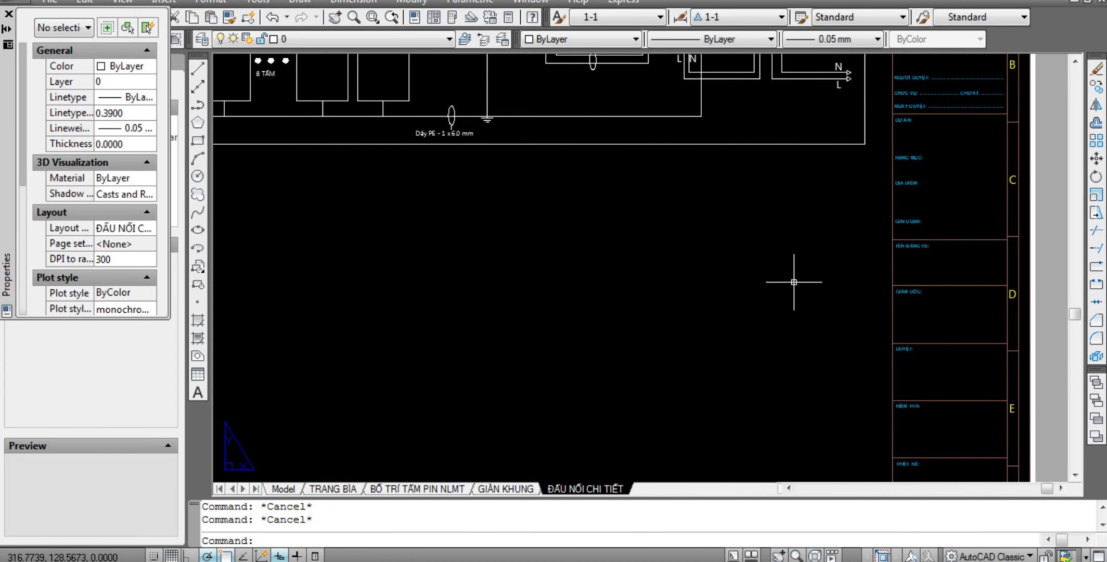
scroll(613, 273, down, 2)
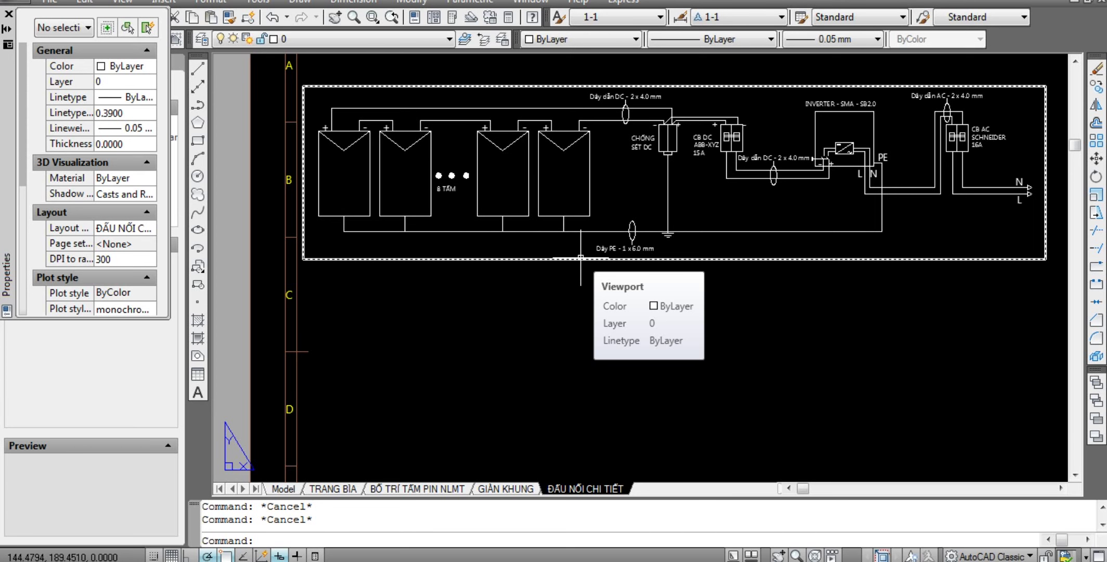
scroll(581, 257, up, 2)
scroll(614, 245, up, 4)
scroll(629, 237, down, 2)
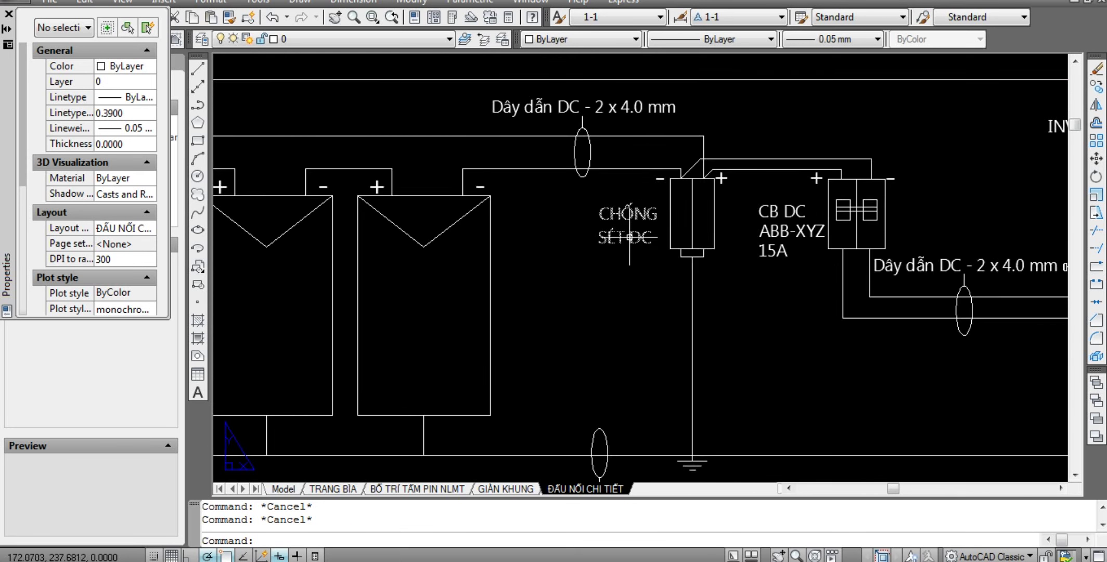
scroll(630, 236, down, 2)
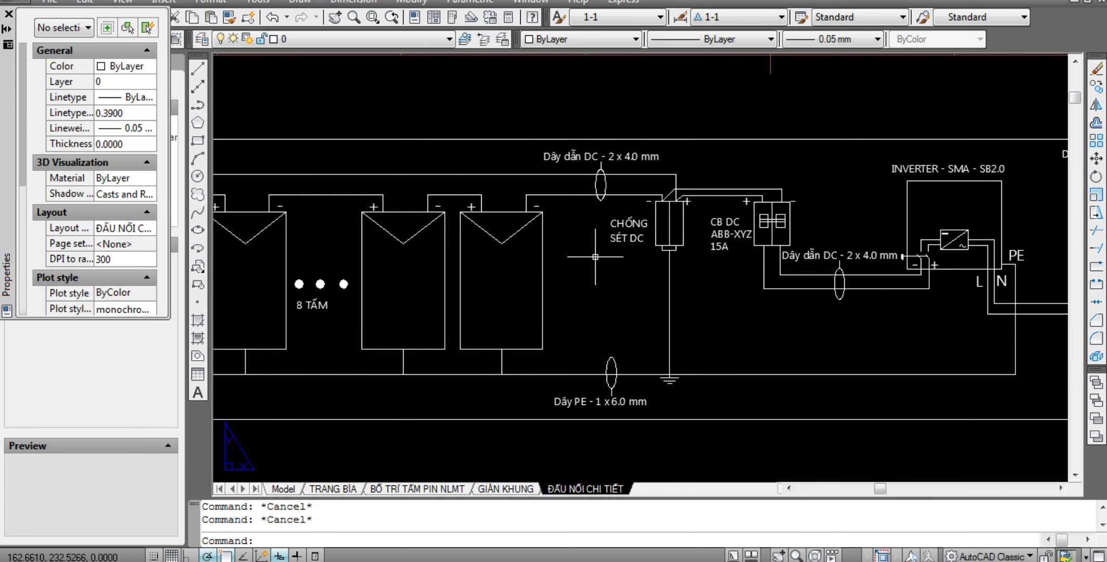
scroll(595, 256, down, 2)
scroll(563, 277, down, 2)
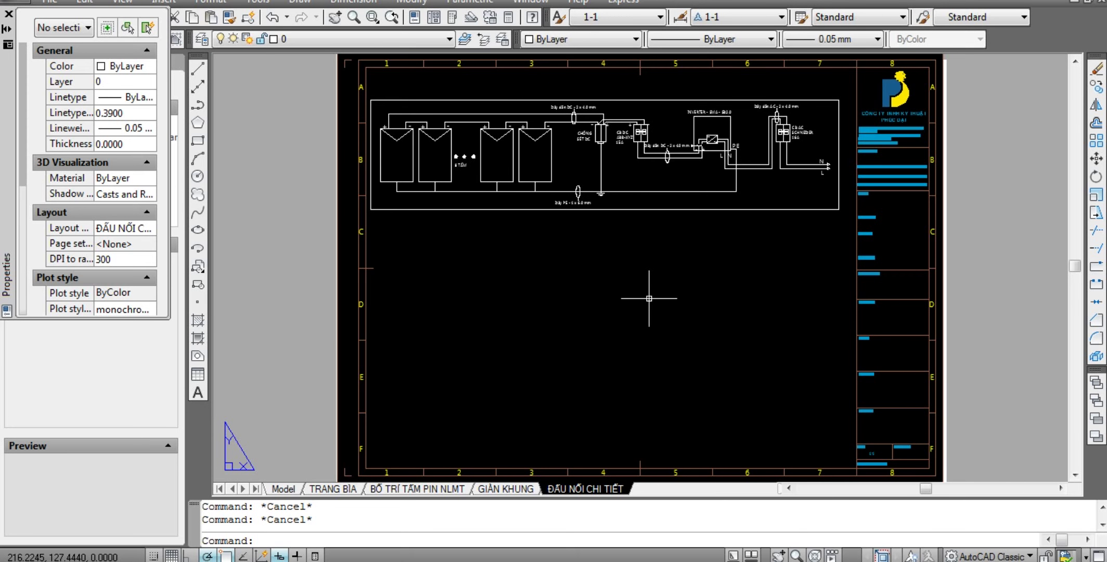
Window-select the wiring-diagram viewport and move it slightly right.
middle_drag(534, 180, 534, 261)
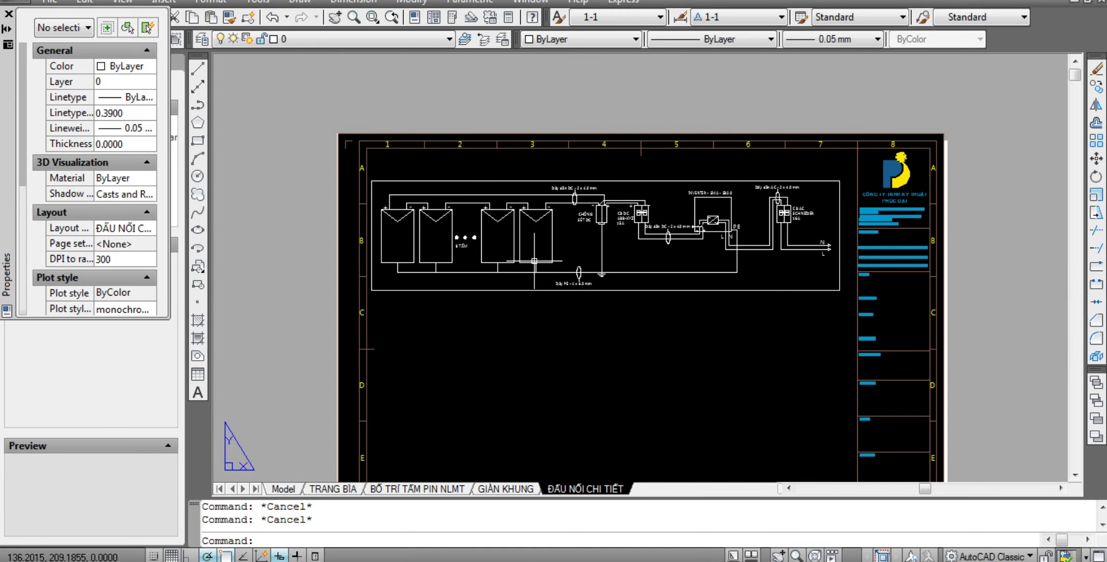
click(711, 328)
key(Escape)
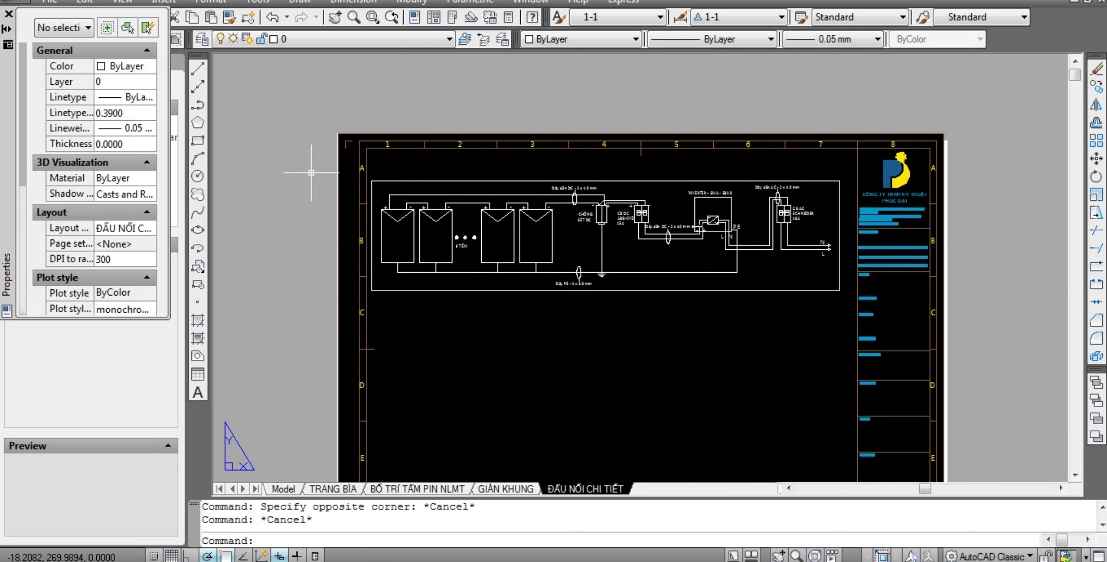
click(303, 168)
click(851, 336)
text(m)
key(Return)
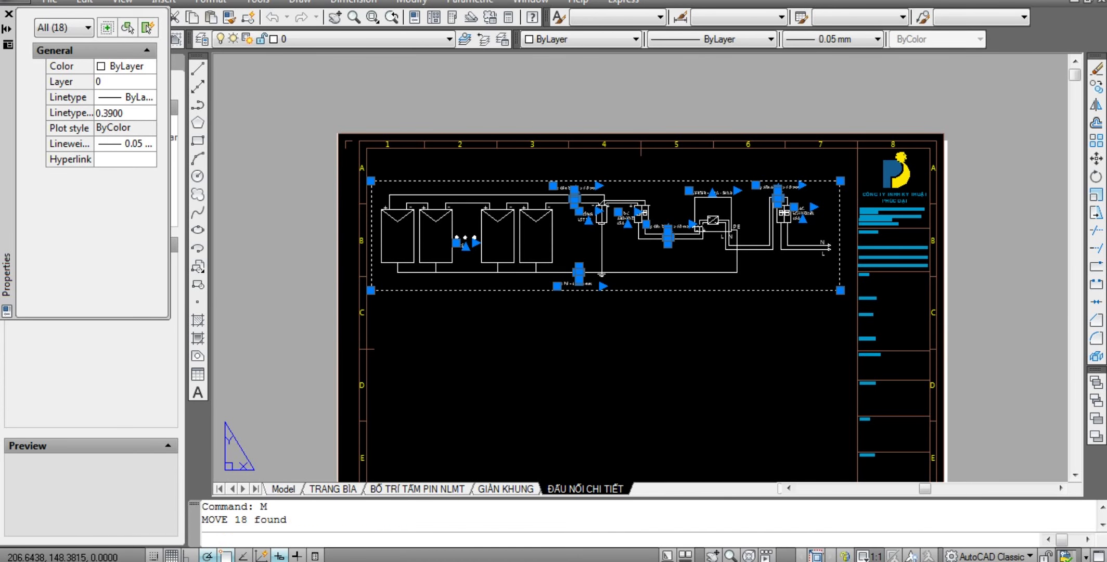
click(630, 328)
key(Escape)
key(Escape)
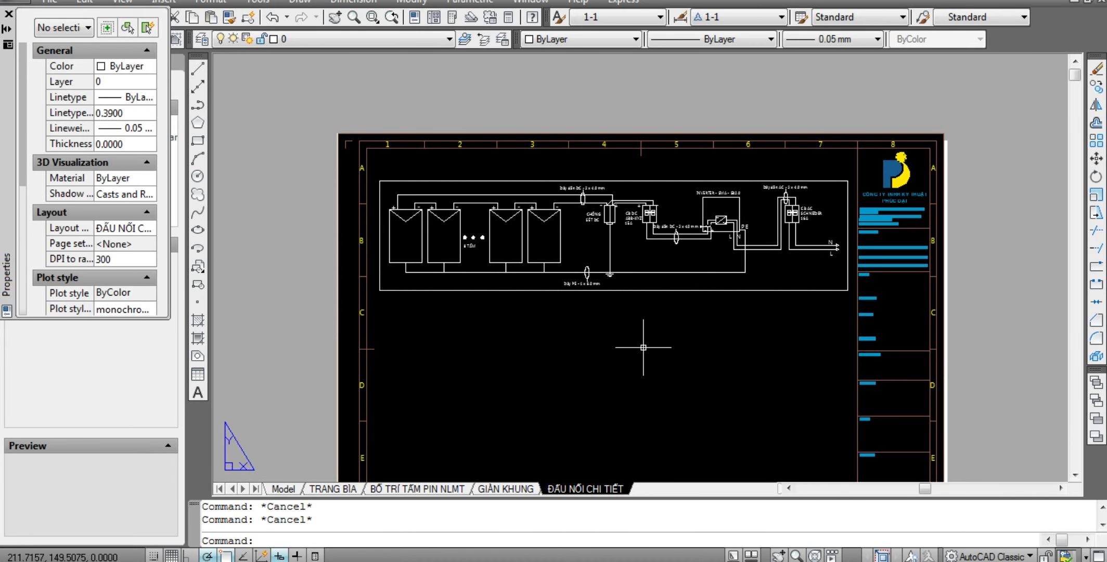
Pan and zoom around the ĐẤU NỐI CHI TIẾT sheet to review the schematic and title block.
middle_drag(521, 391, 534, 350)
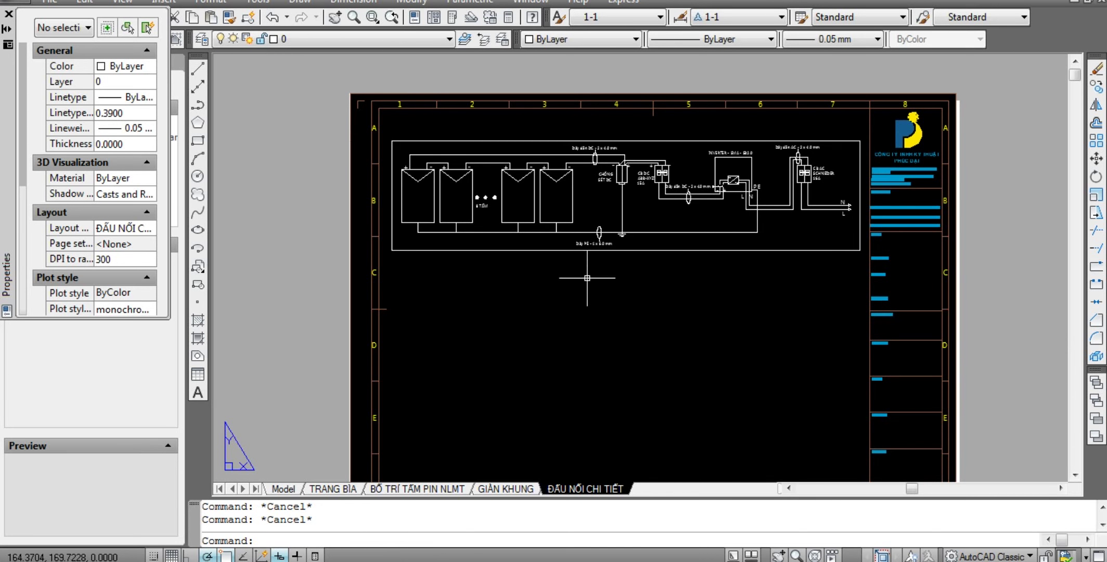
scroll(587, 225, up, 5)
scroll(588, 225, up, 1)
scroll(587, 225, down, 4)
scroll(563, 333, down, 1)
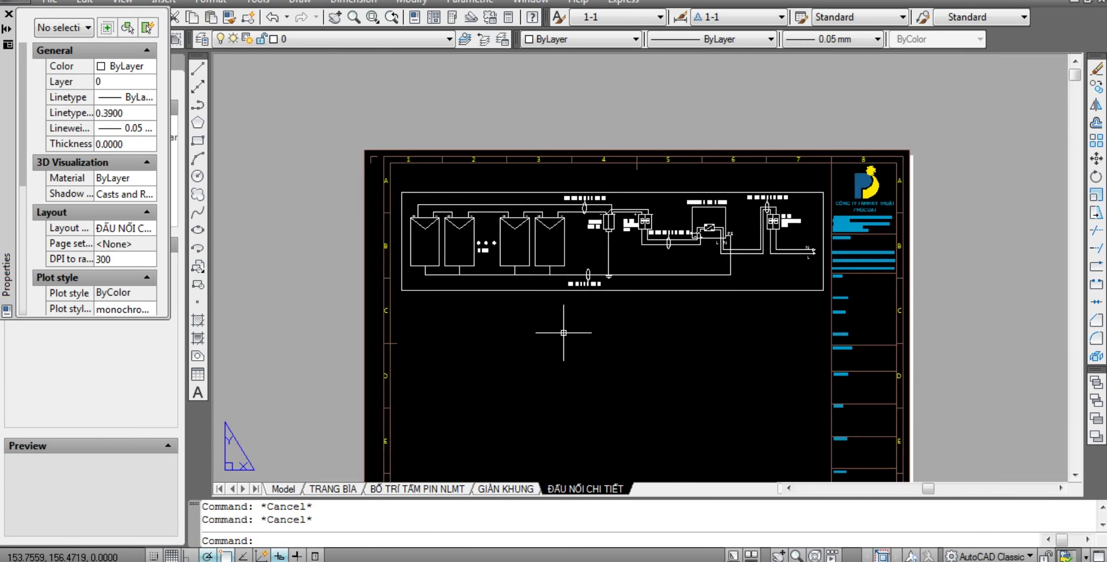
scroll(657, 273, down, 1)
scroll(710, 262, down, 1)
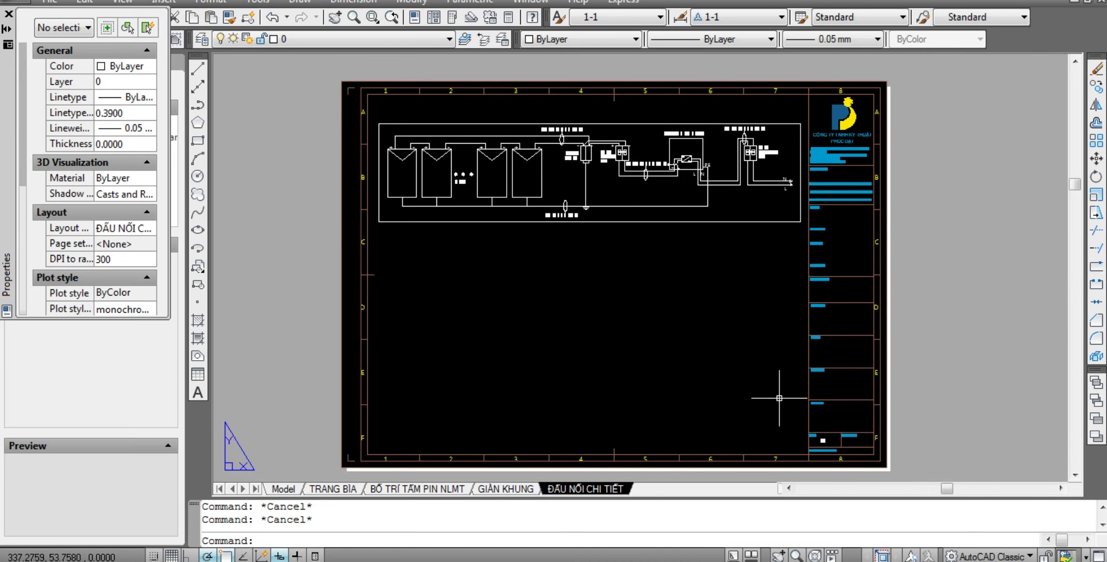
scroll(582, 122, up, 5)
scroll(595, 118, down, 3)
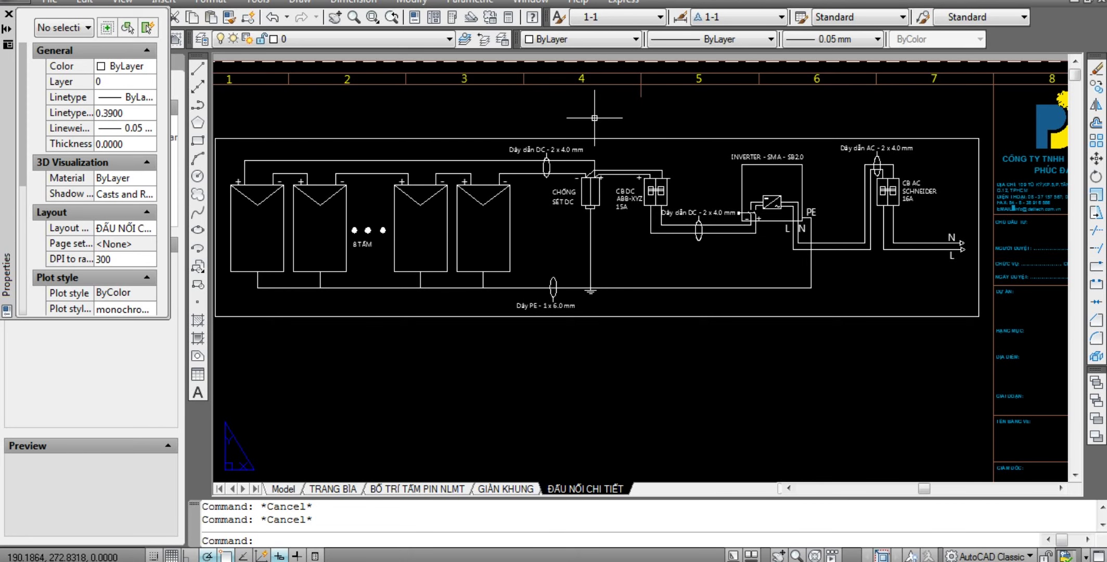
scroll(595, 118, down, 2)
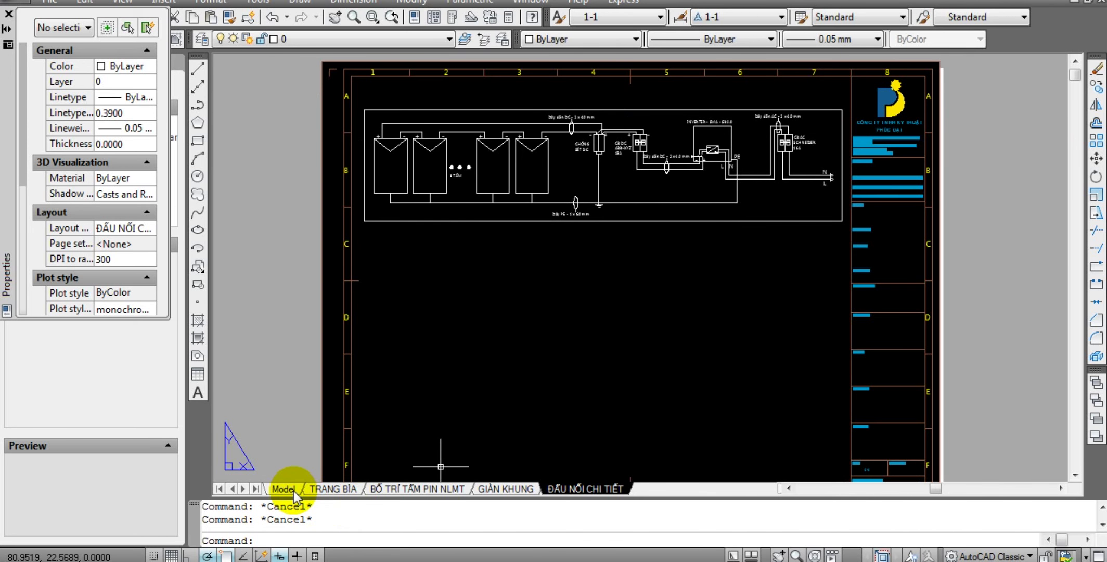
Switch to model space and zoom over the panel layouts, frame sections and wiring schematic.
click(293, 491)
scroll(680, 378, down, 2)
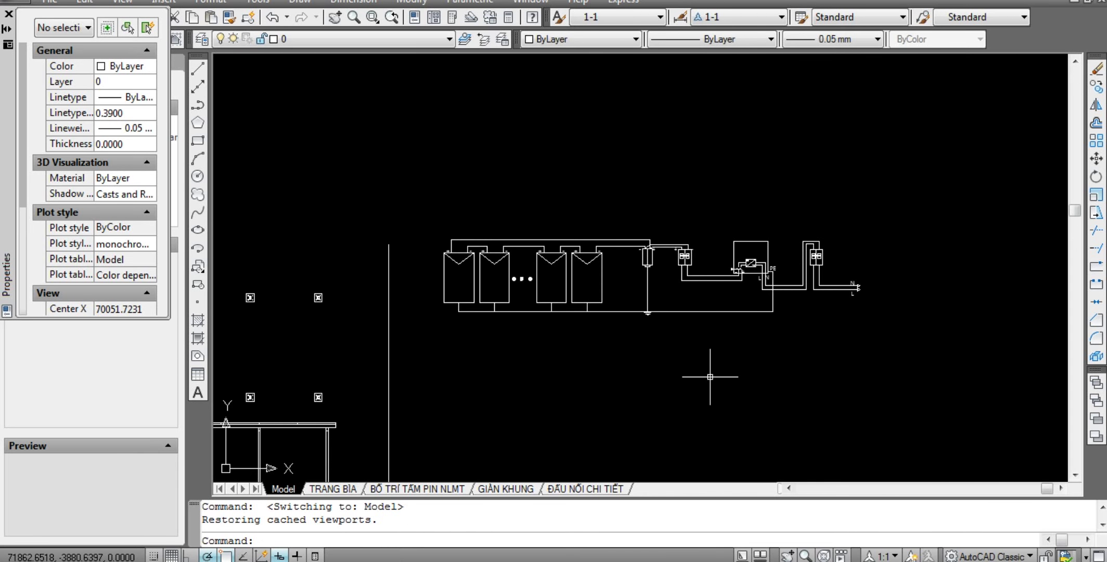
scroll(710, 377, down, 5)
scroll(545, 241, up, 4)
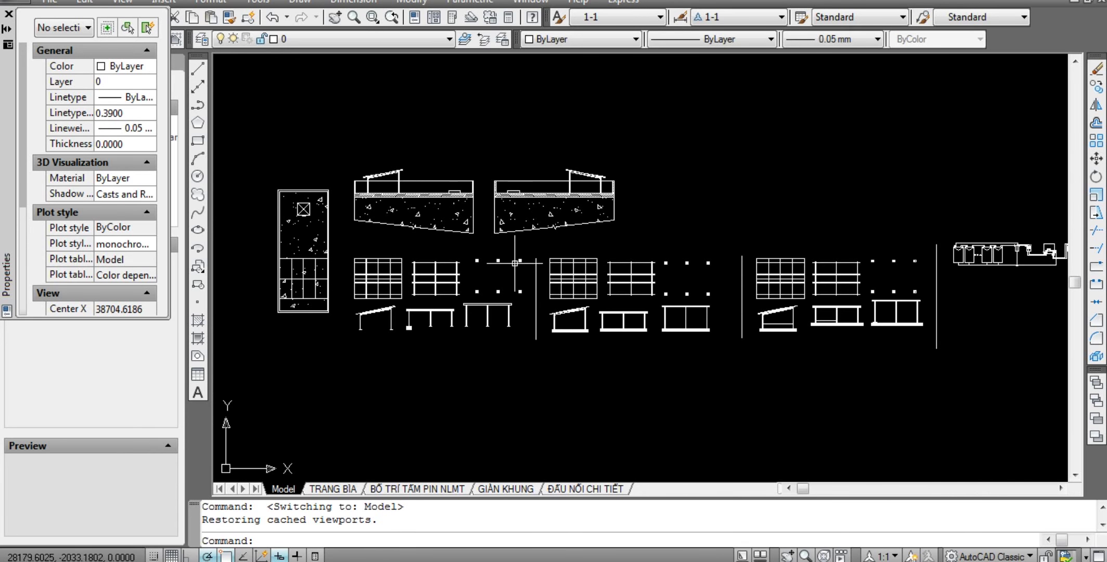
scroll(545, 240, down, 4)
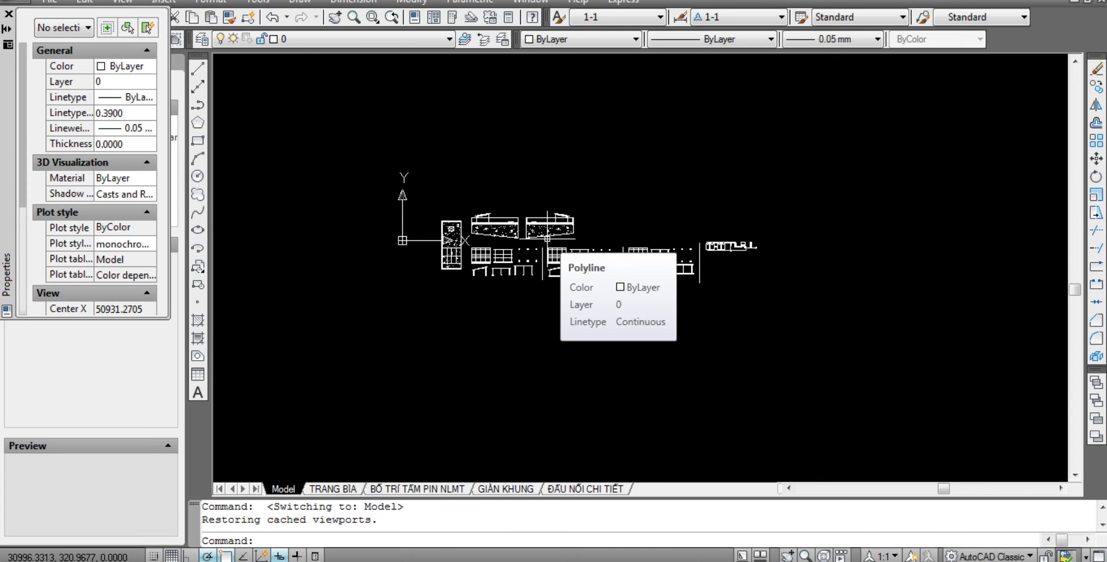
scroll(518, 335, up, 2)
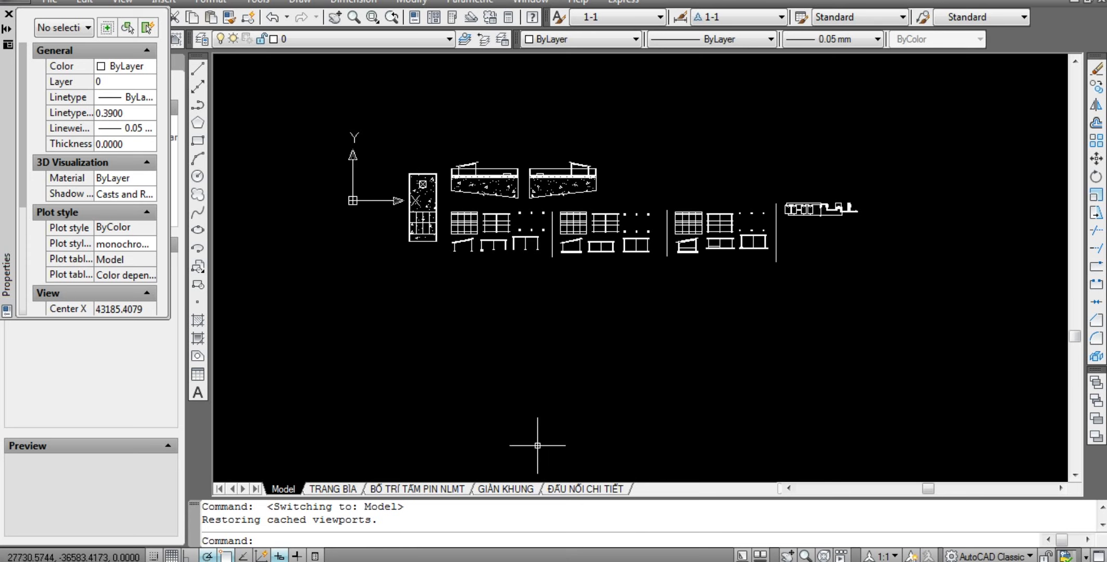
scroll(463, 159, up, 2)
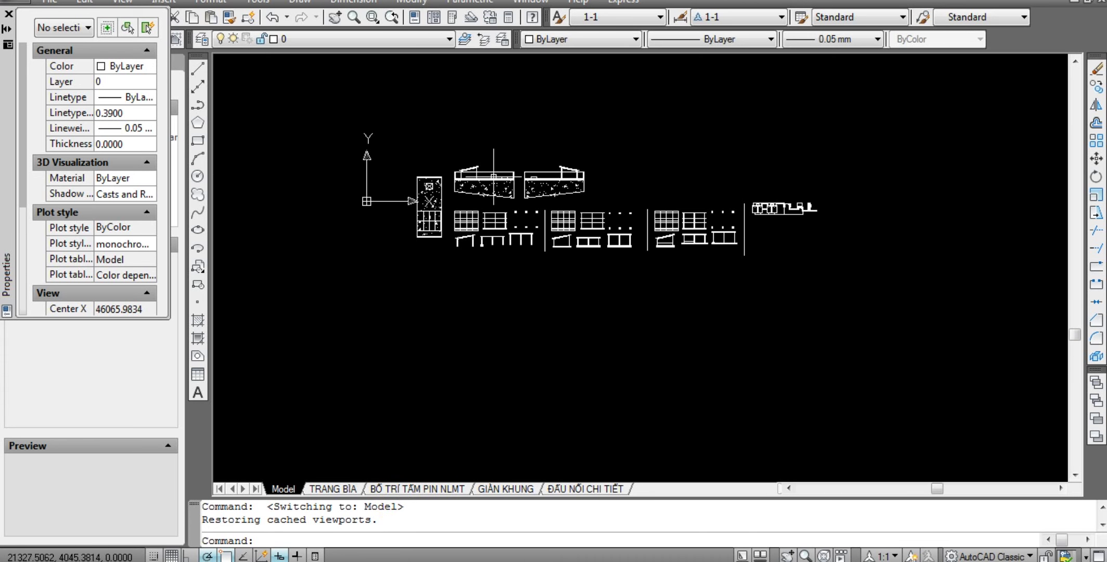
scroll(437, 250, up, 3)
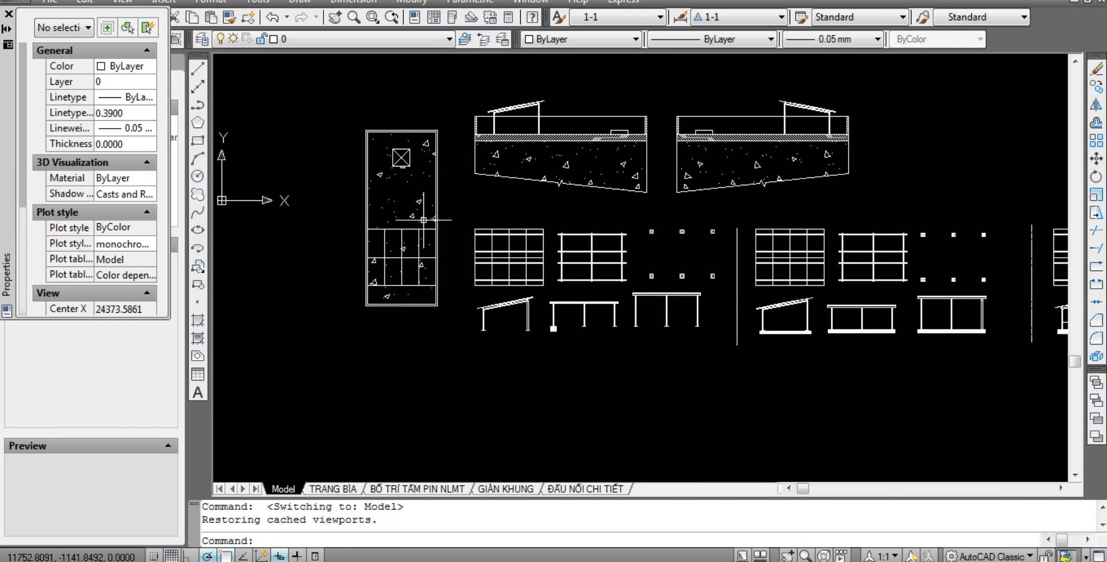
Keep zooming across the model drawings, then go to the TRANG BÌA cover sheet.
scroll(421, 219, up, 2)
scroll(422, 218, down, 3)
scroll(468, 249, up, 1)
scroll(513, 252, up, 2)
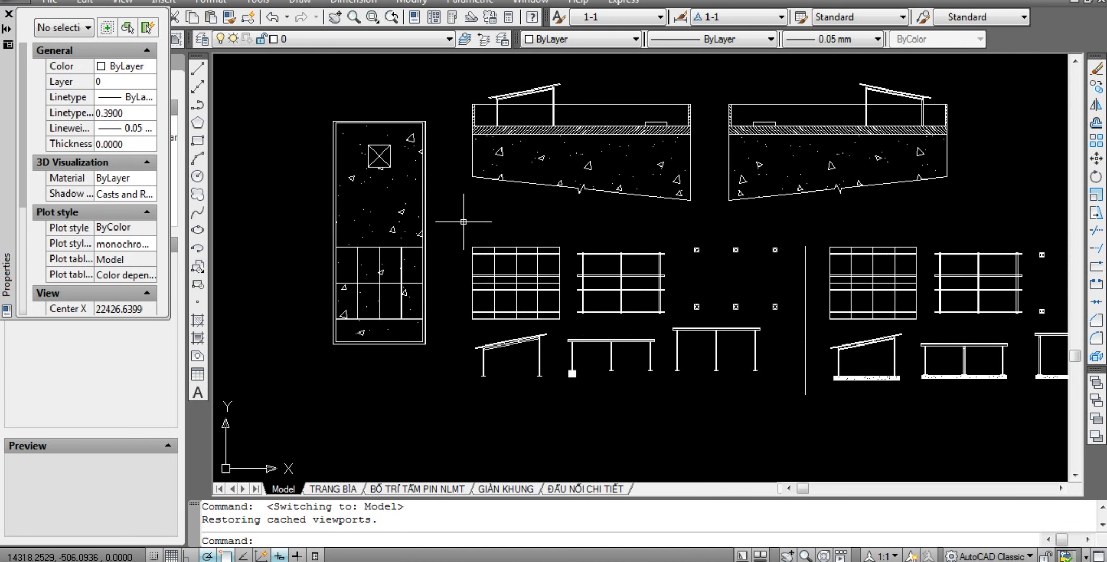
scroll(375, 291, down, 5)
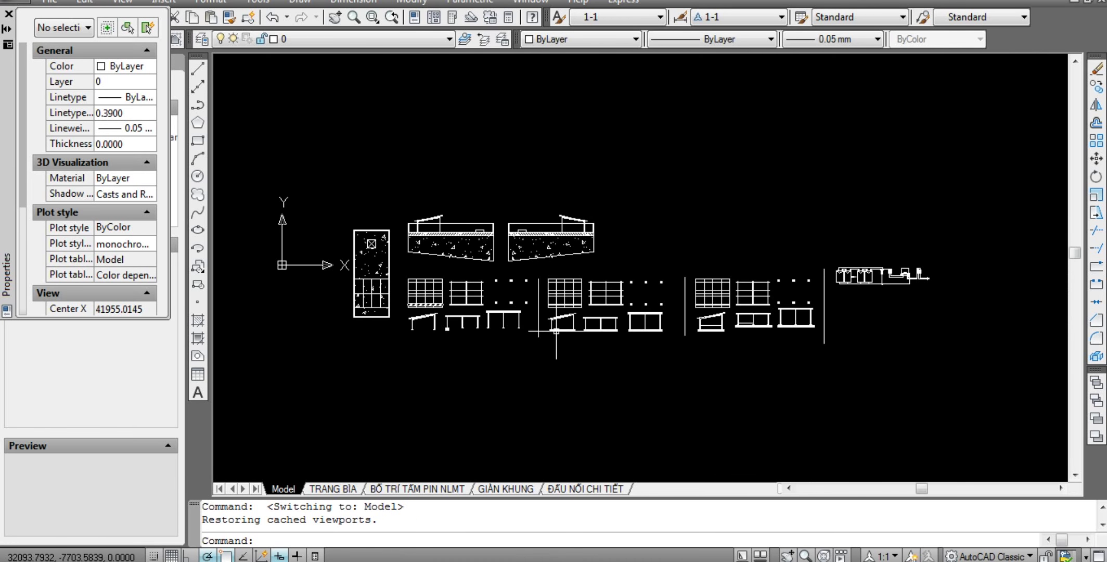
scroll(541, 386, up, 1)
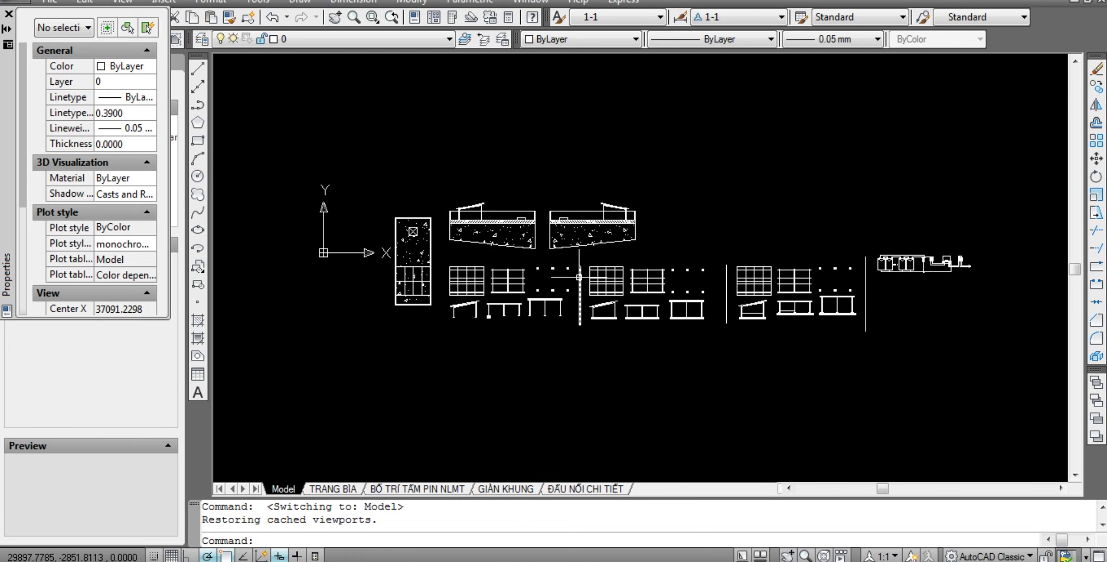
click(353, 491)
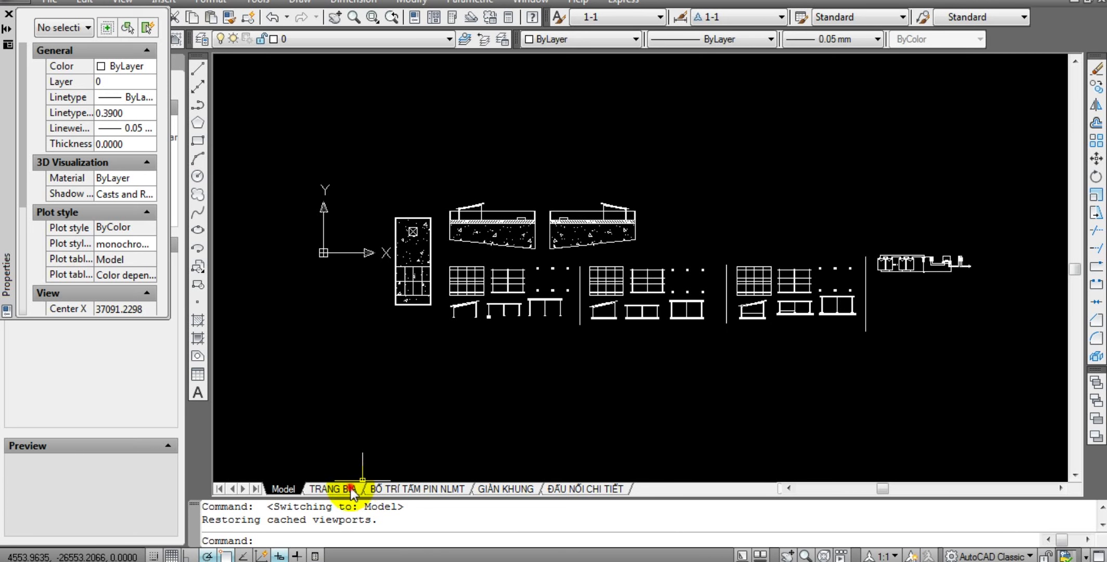
Review the BỐ TRÍ TẤM PIN NLMT, GIÀN KHUNG and ĐẤU NỐI CHI TIẾT sheets, panning the wiring diagram.
click(420, 489)
click(507, 489)
click(572, 489)
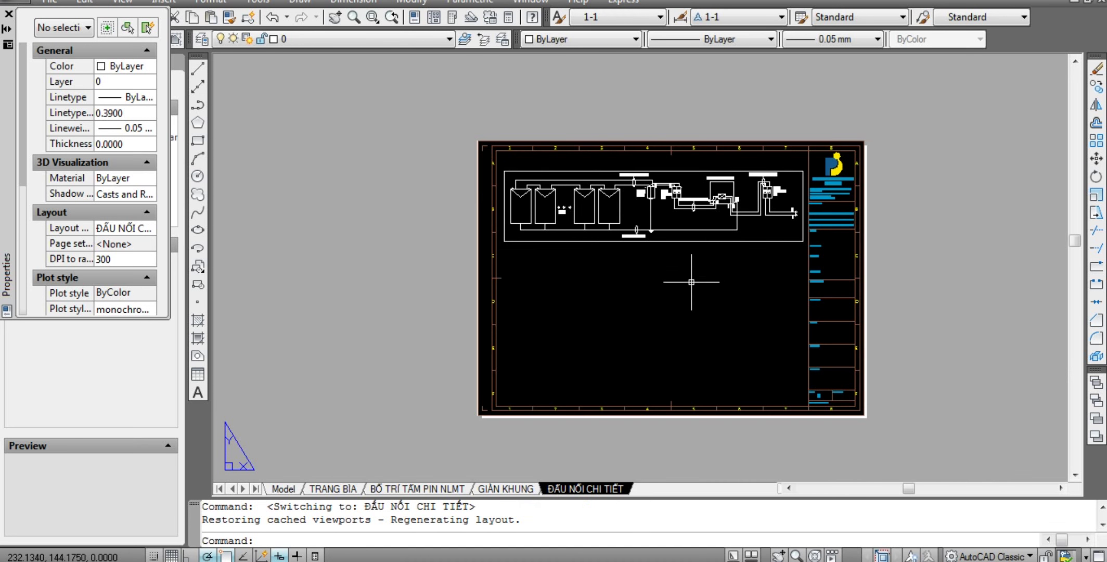
scroll(609, 294, up, 1)
middle_drag(643, 364, 670, 314)
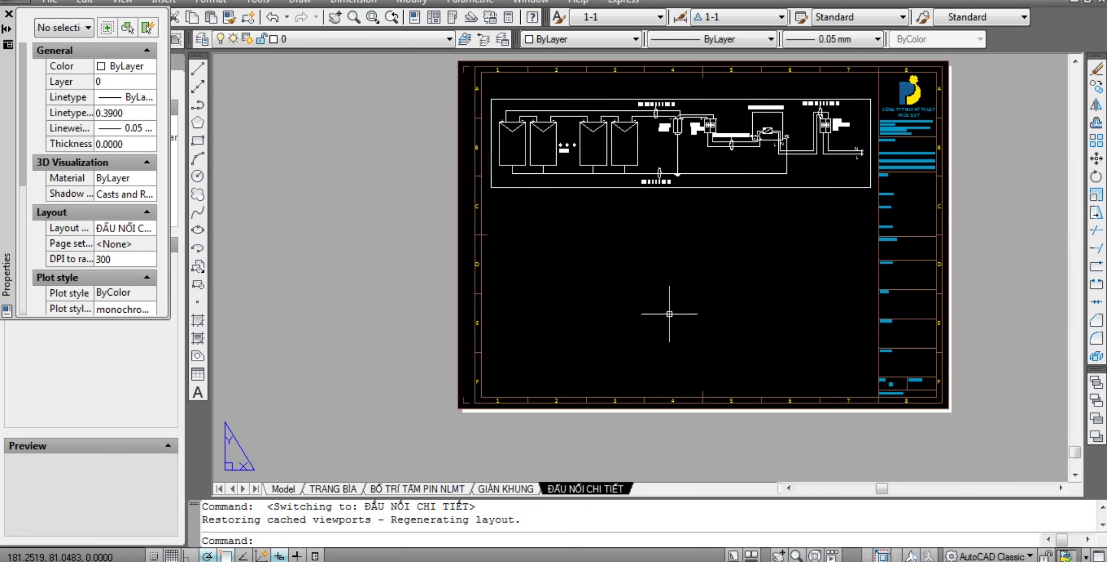
Cycle through all four layouts from TRANG BÌA to ĐẦU NỐI CHI TIẾT and back.
click(334, 489)
click(421, 492)
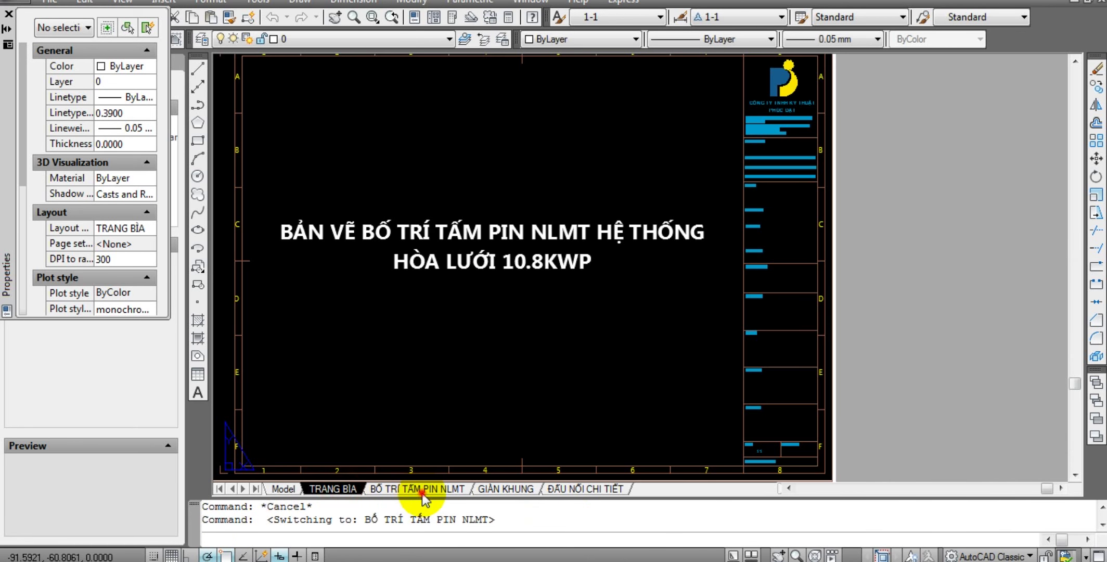
click(507, 489)
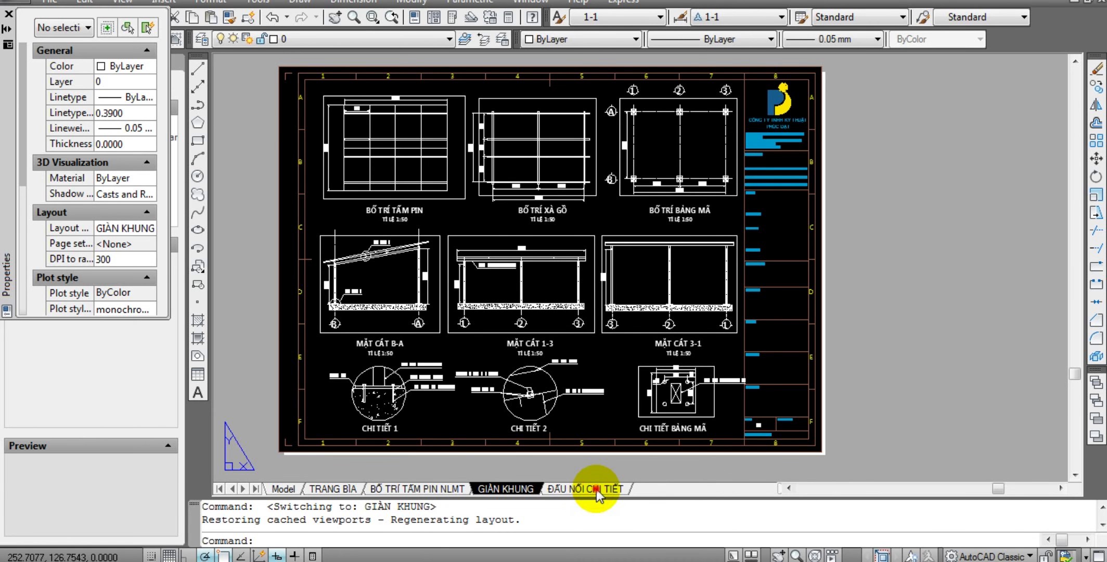
click(596, 489)
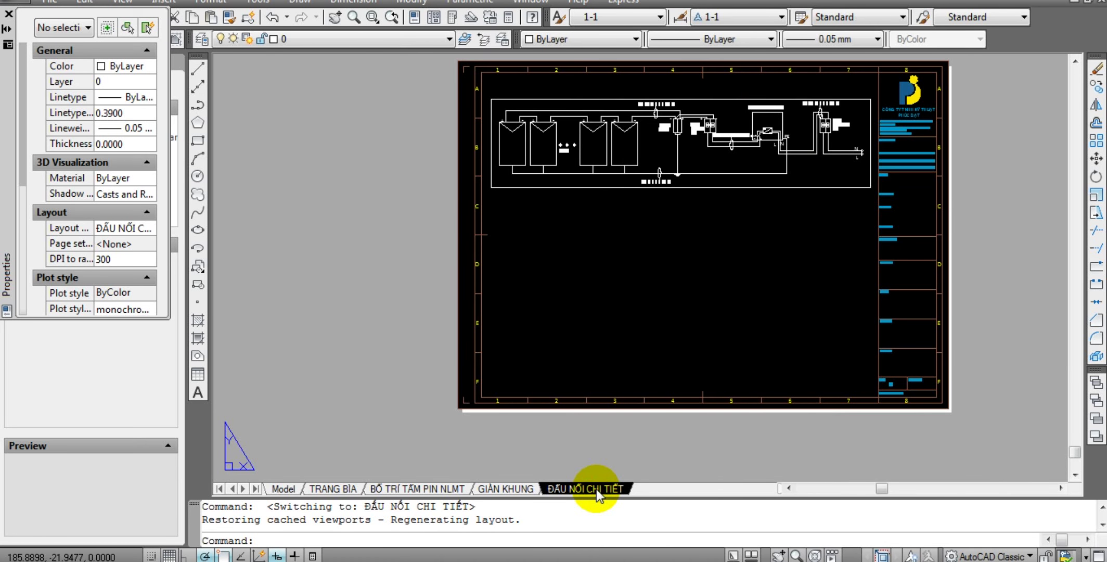
click(505, 489)
click(419, 489)
Show the TRANG BÌA cover sheet, zoomed and panned to fit the screen.
click(341, 489)
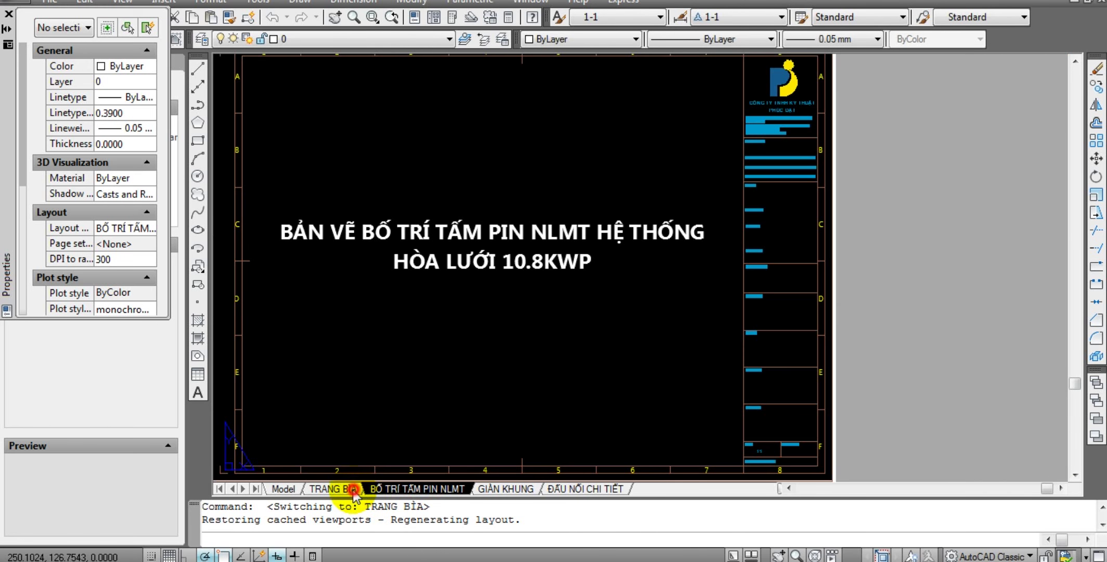
scroll(501, 242, down, 2)
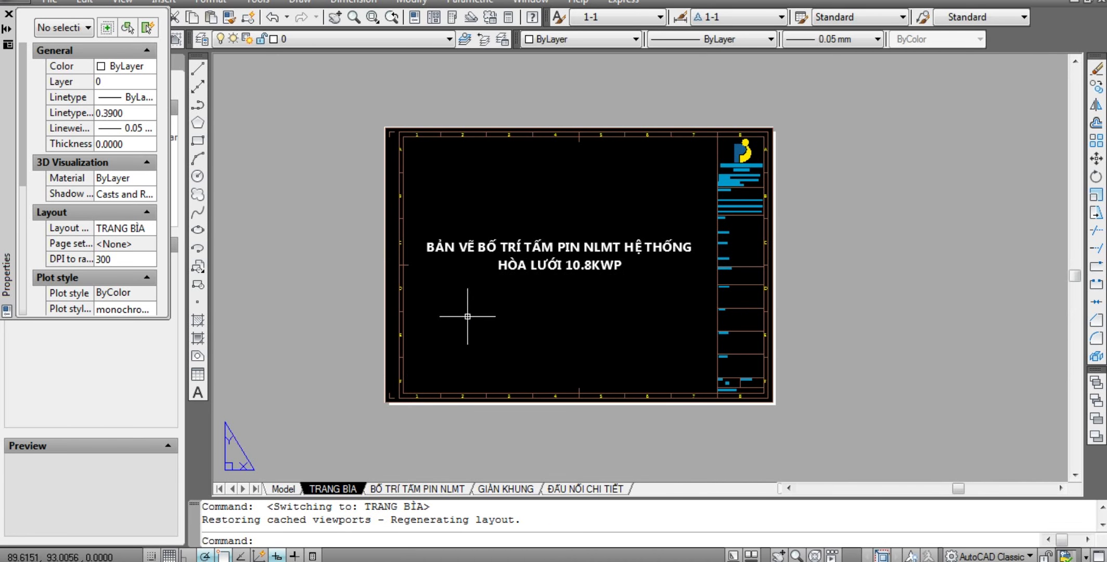
middle_drag(469, 314, 538, 314)
key(Escape)
key(Escape)
scroll(521, 250, up, 2)
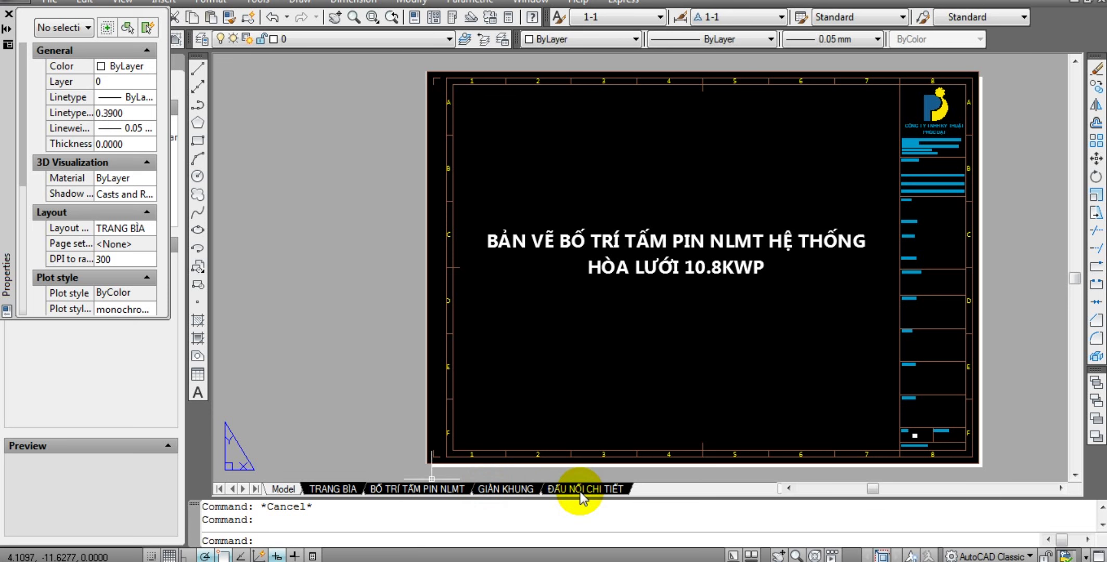
Publish the selected layouts with PDF chosen as the output destination.
right_click(514, 491)
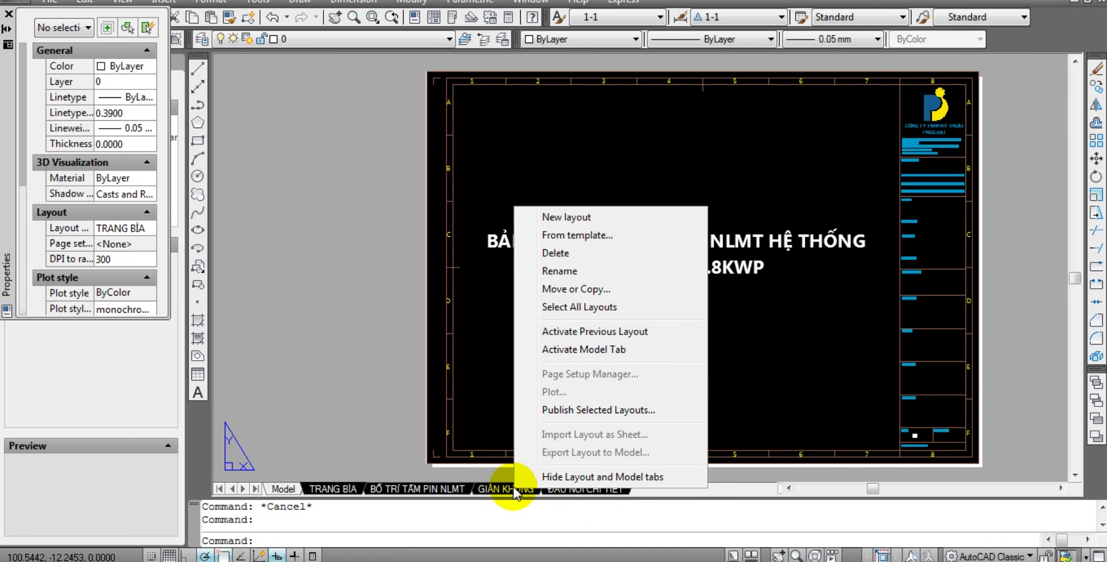
click(590, 411)
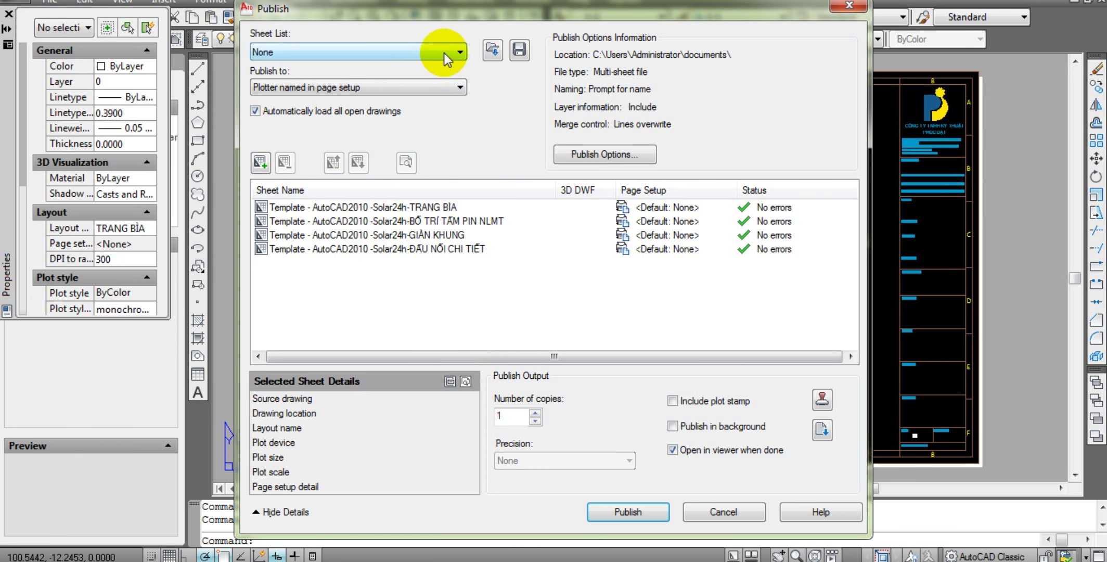
click(423, 91)
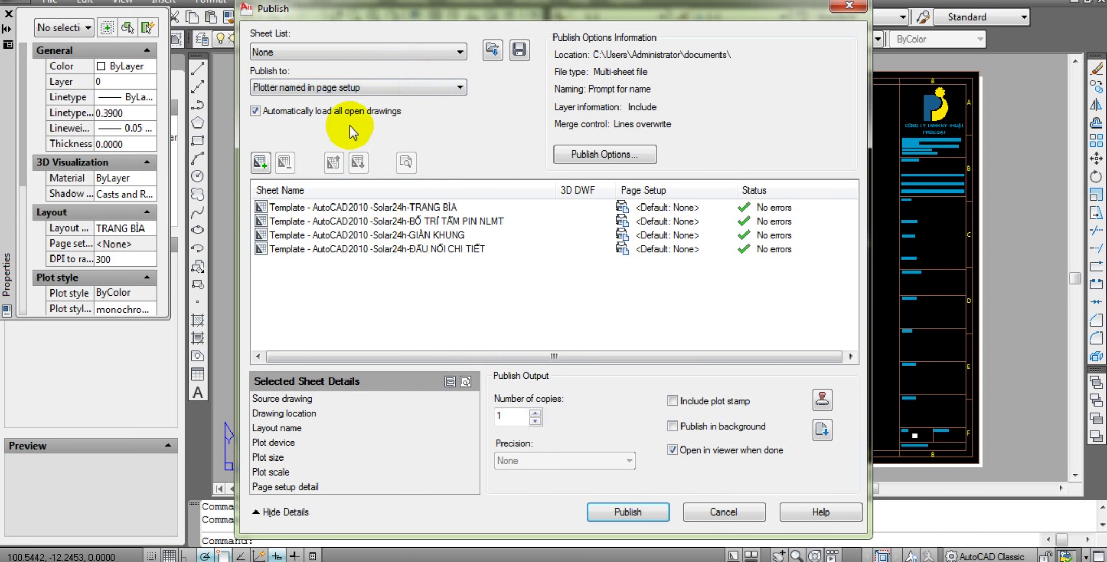
click(422, 87)
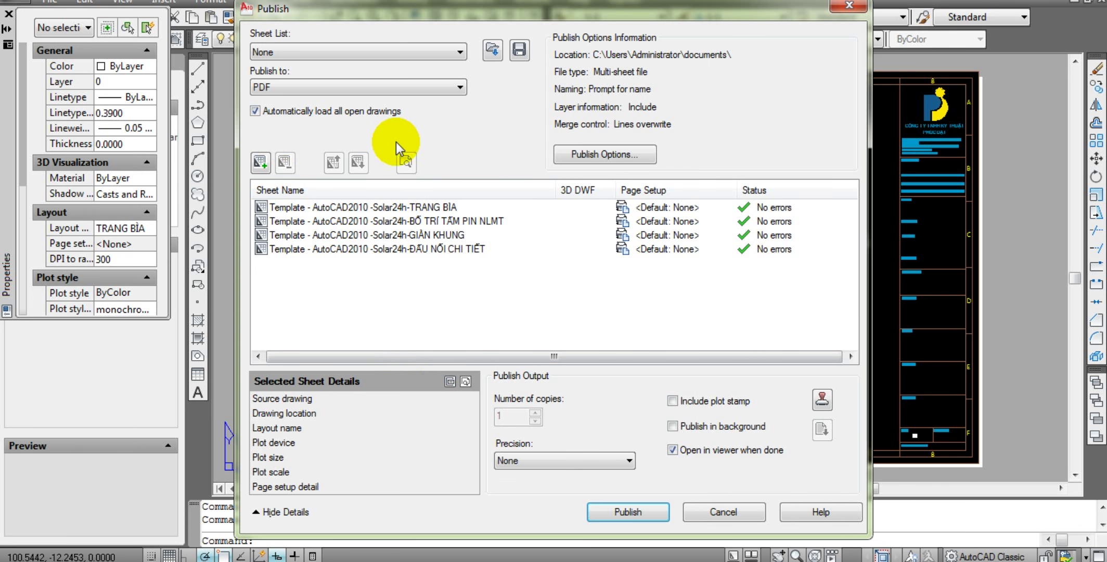
click(419, 52)
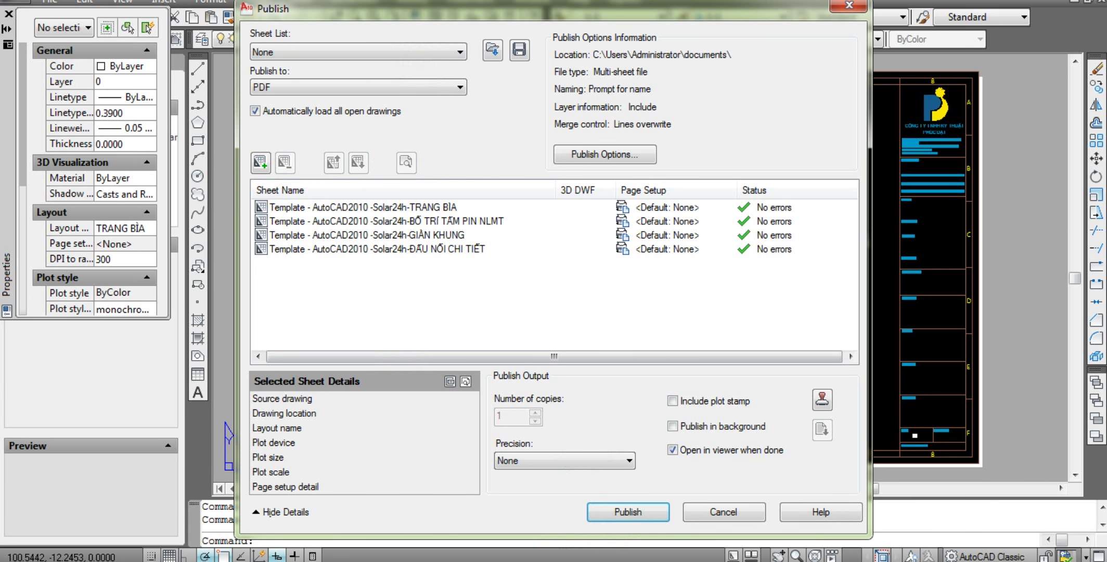
Start publishing the four sheets to PDF, reaching the Specify PDF File prompt.
click(628, 512)
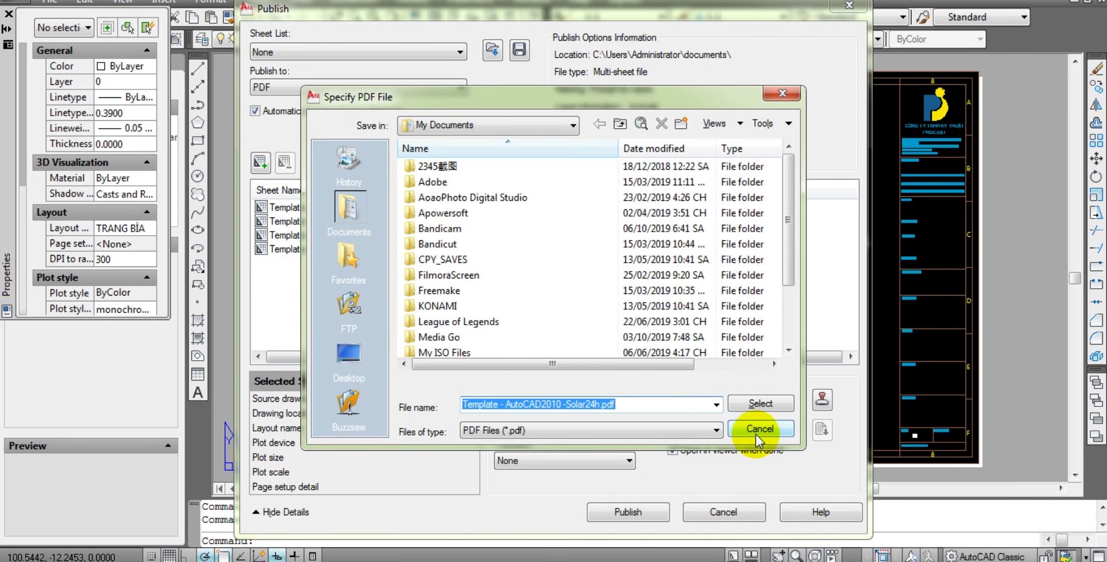
click(761, 429)
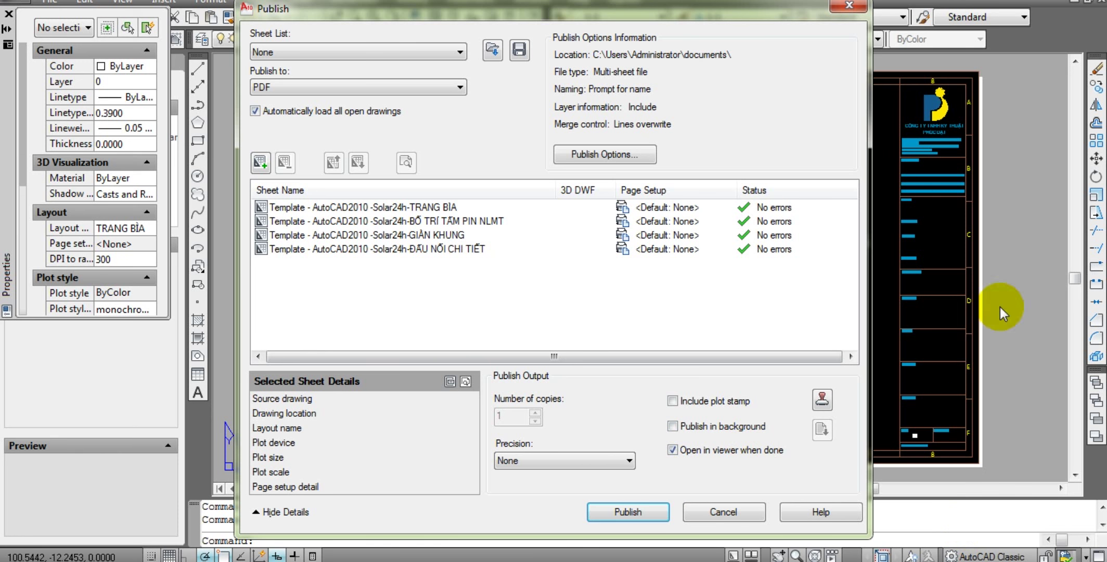
mouse_move(737, 12)
mouse_down()
mouse_move(672, 142)
mouse_move(507, 181)
mouse_up()
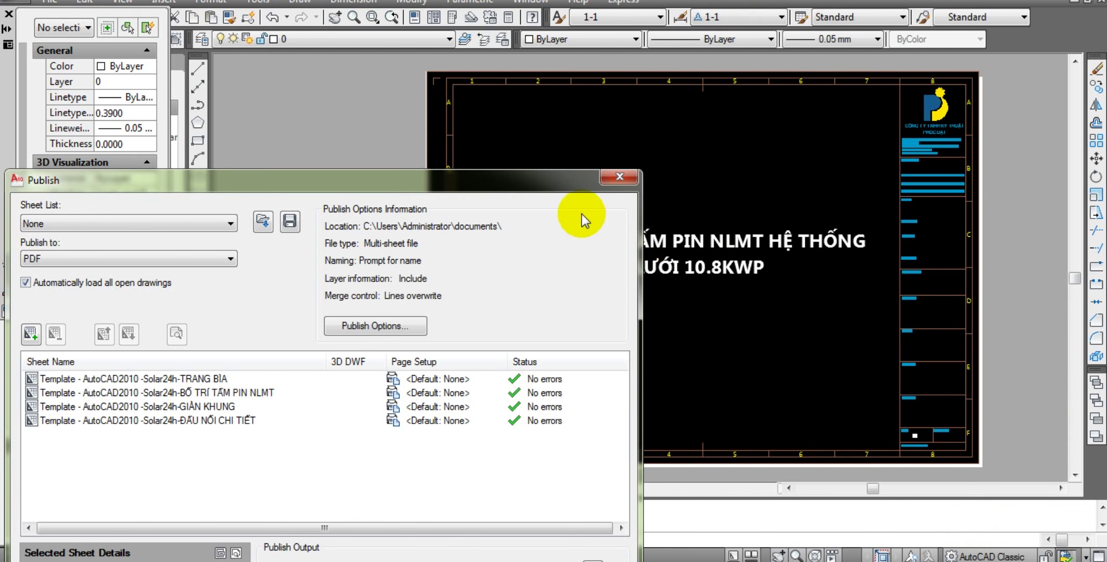
mouse_move(483, 181)
mouse_down()
mouse_move(752, 53)
mouse_move(760, 33)
mouse_up()
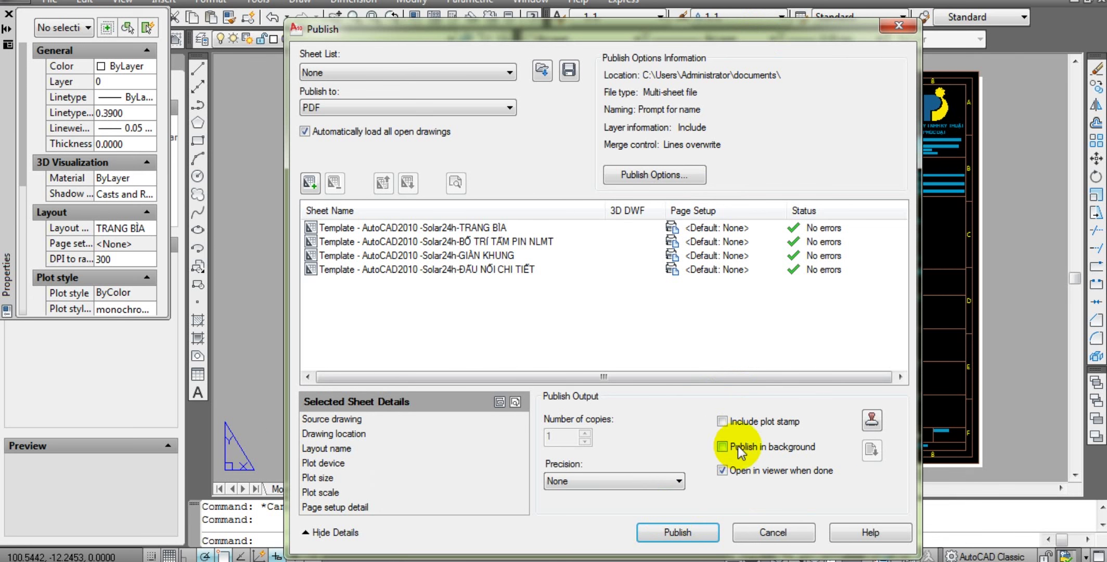
click(690, 531)
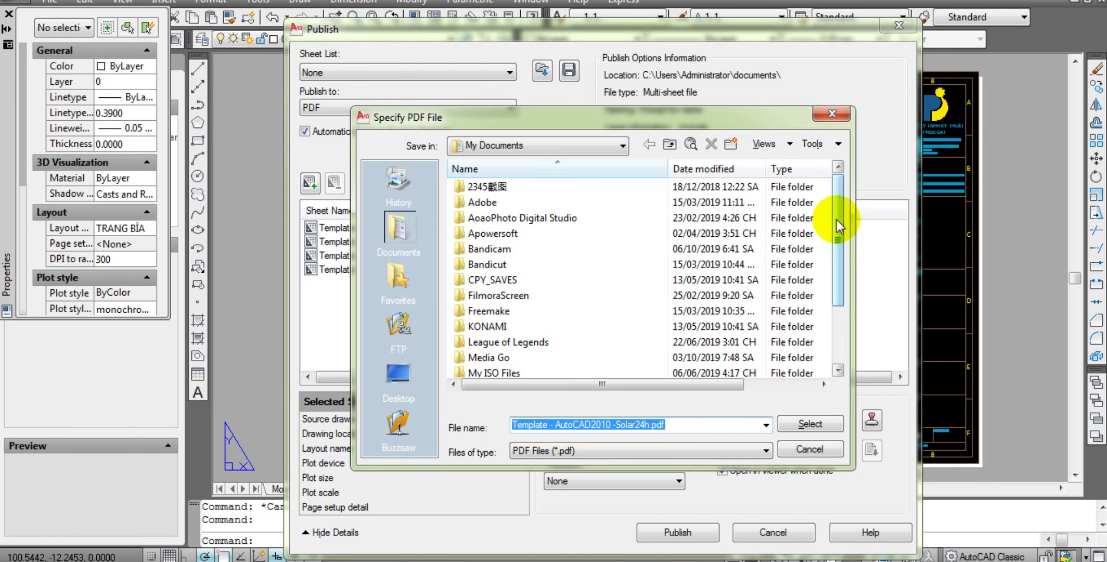
Save 'Template - AutoCAD2010 -Solar24h.pdf' to Documents and dismiss the proxy-graphics warning.
drag(837, 220, 840, 307)
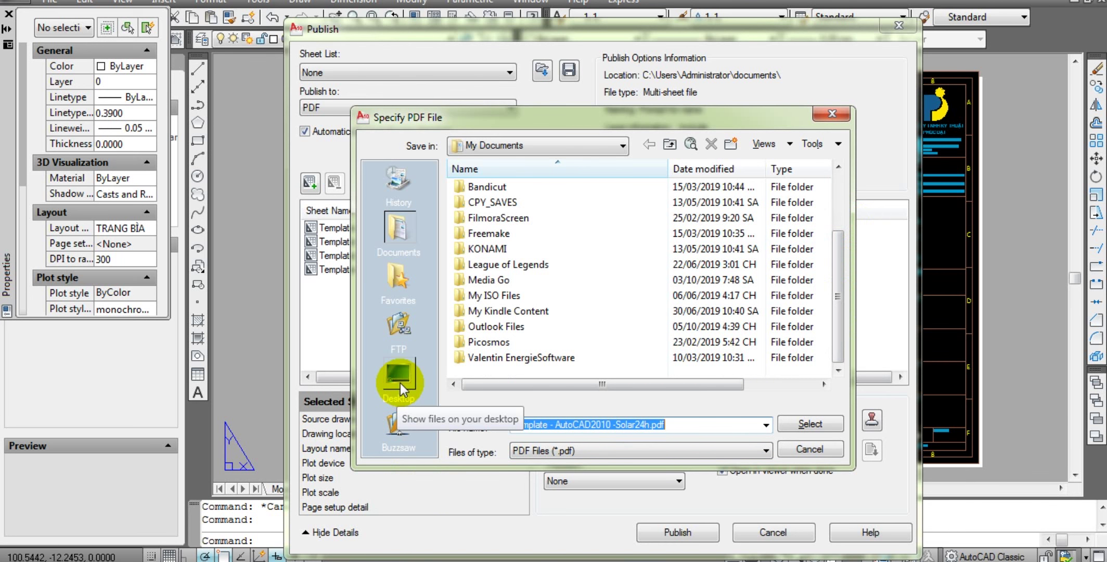
click(399, 223)
click(757, 424)
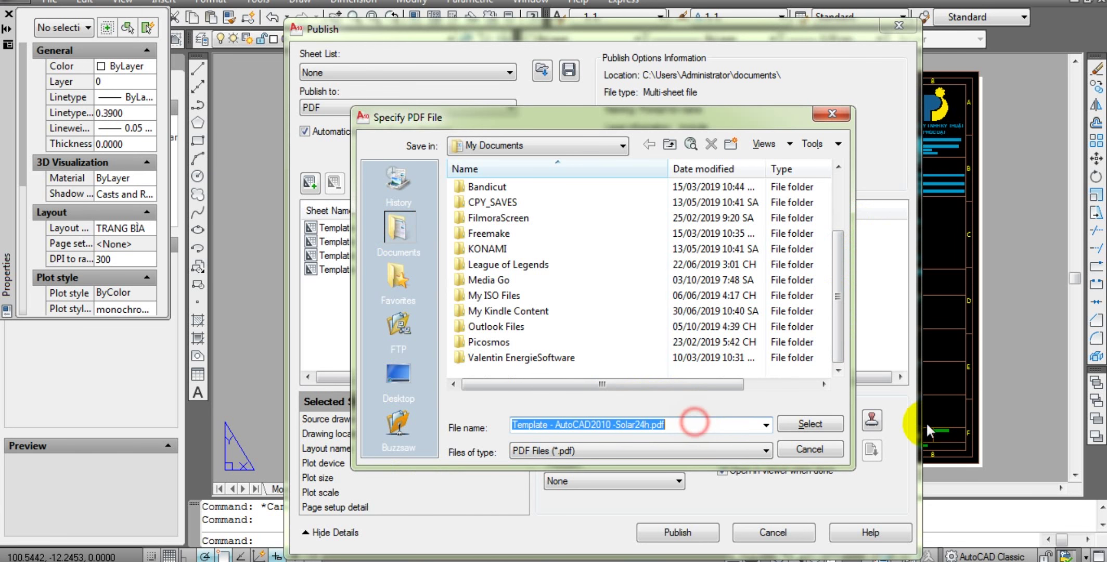
click(826, 425)
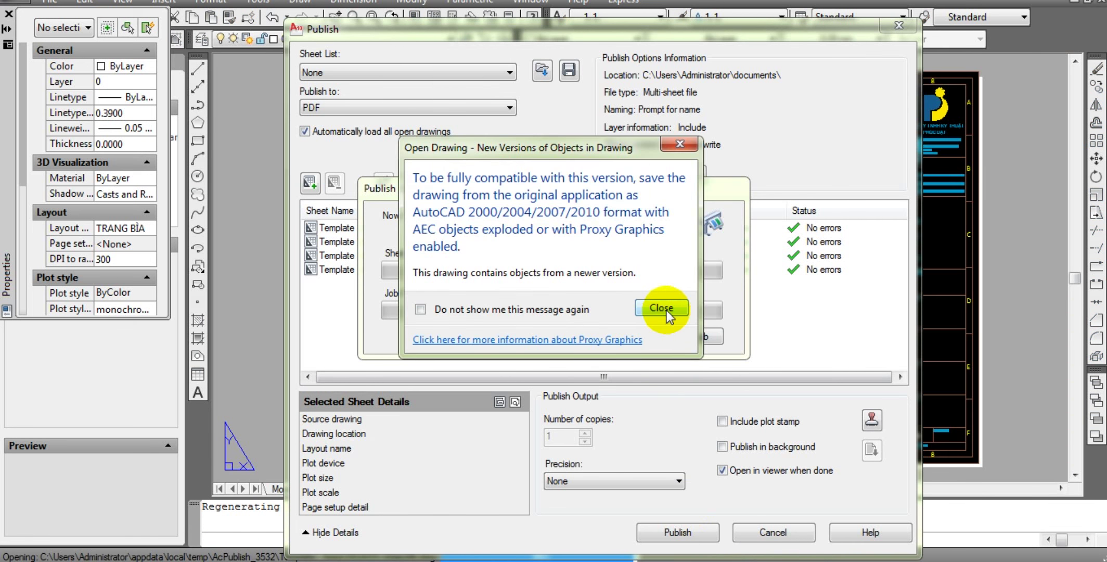
click(661, 308)
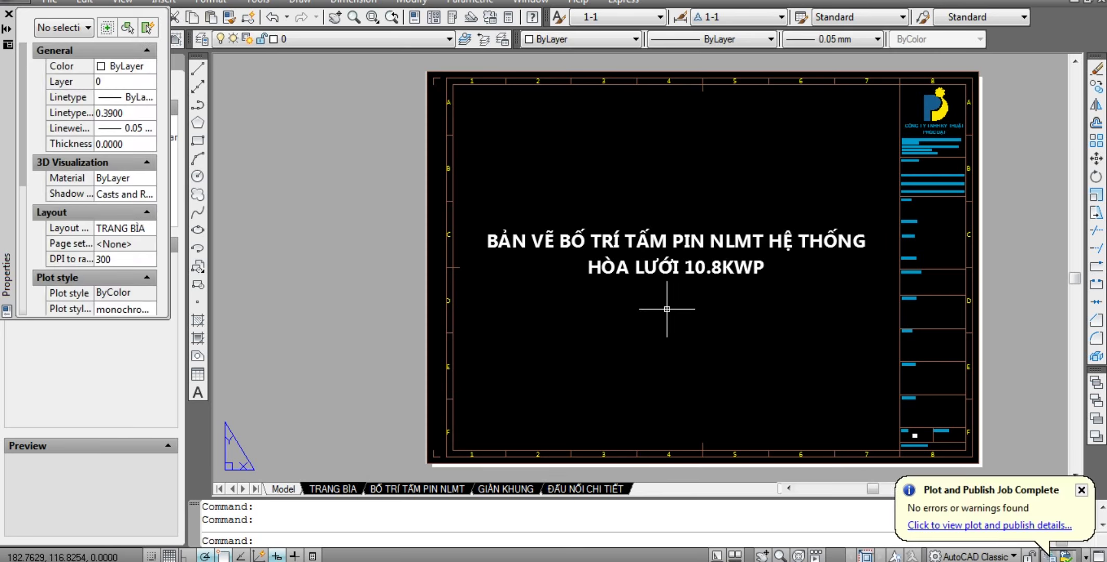
Scroll through the published PDF's pages and return to the page 1 cover sheet.
scroll(573, 312, down, 2)
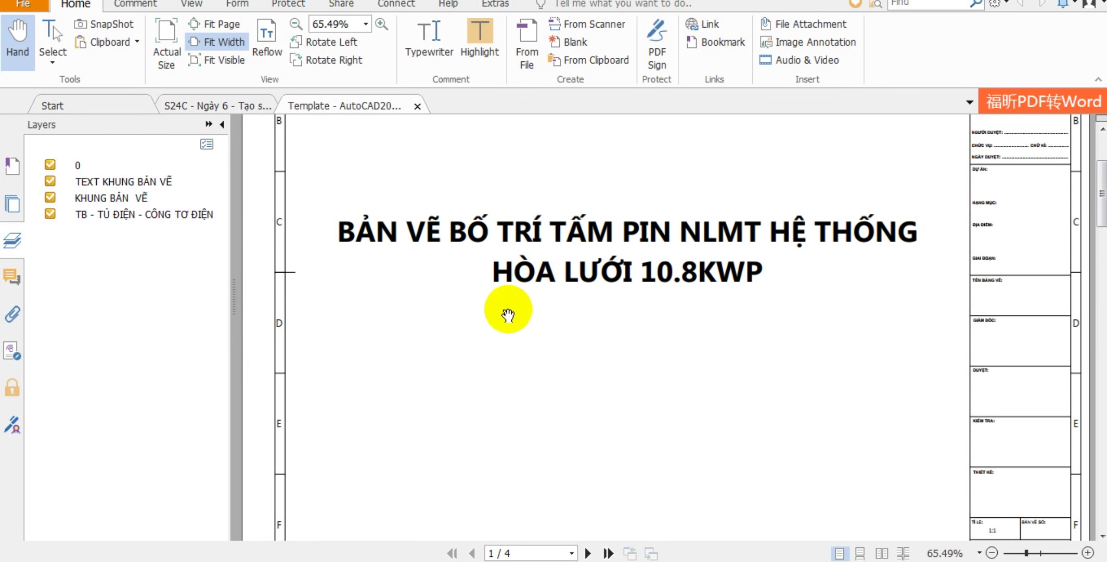
scroll(499, 317, up, 3)
scroll(493, 330, down, 5)
scroll(494, 329, down, 2)
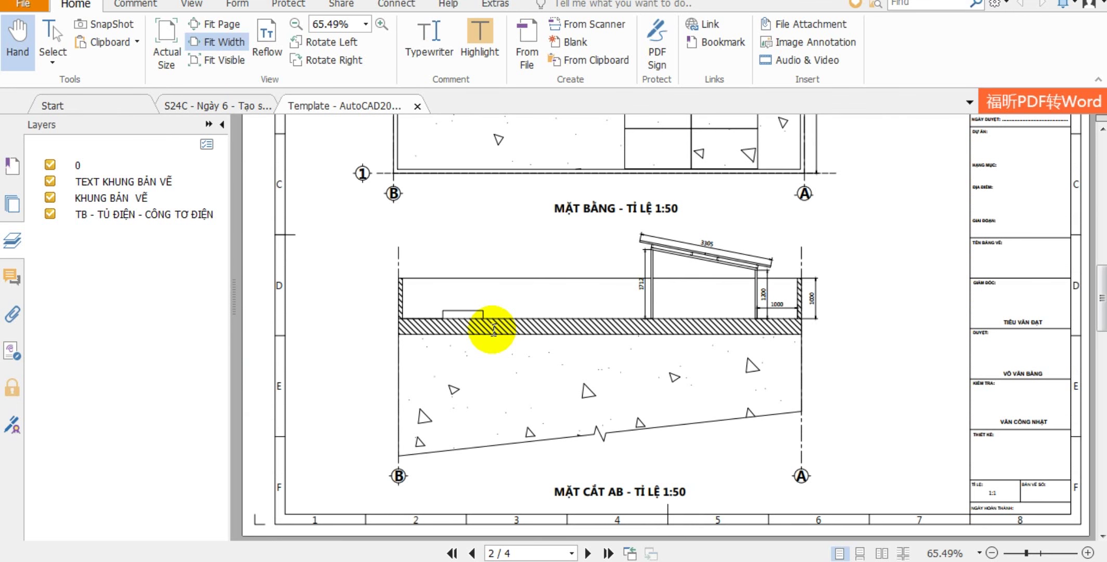
scroll(493, 329, up, 7)
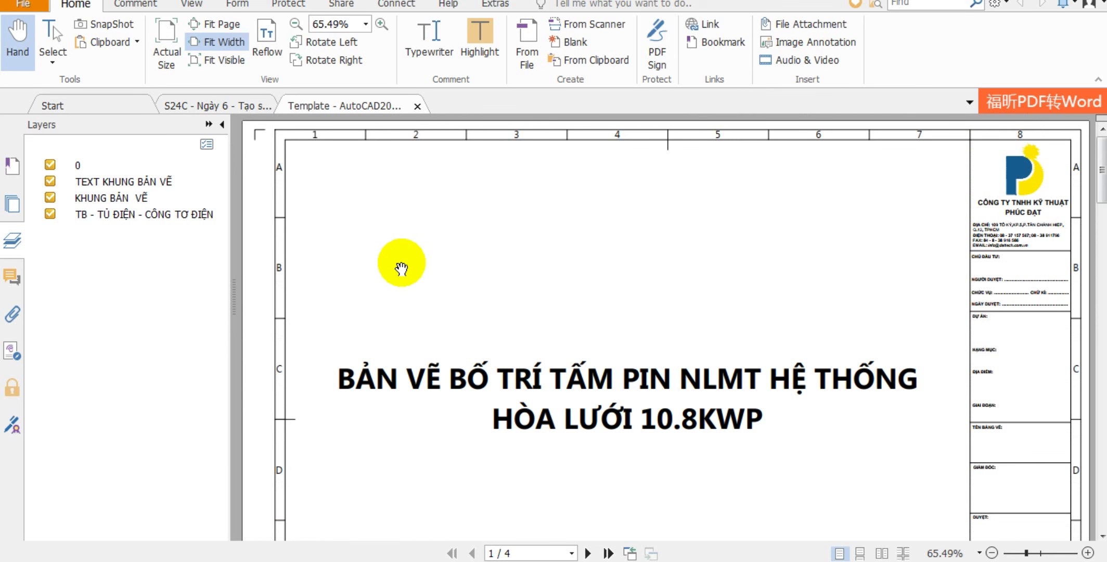
scroll(367, 242, down, 5)
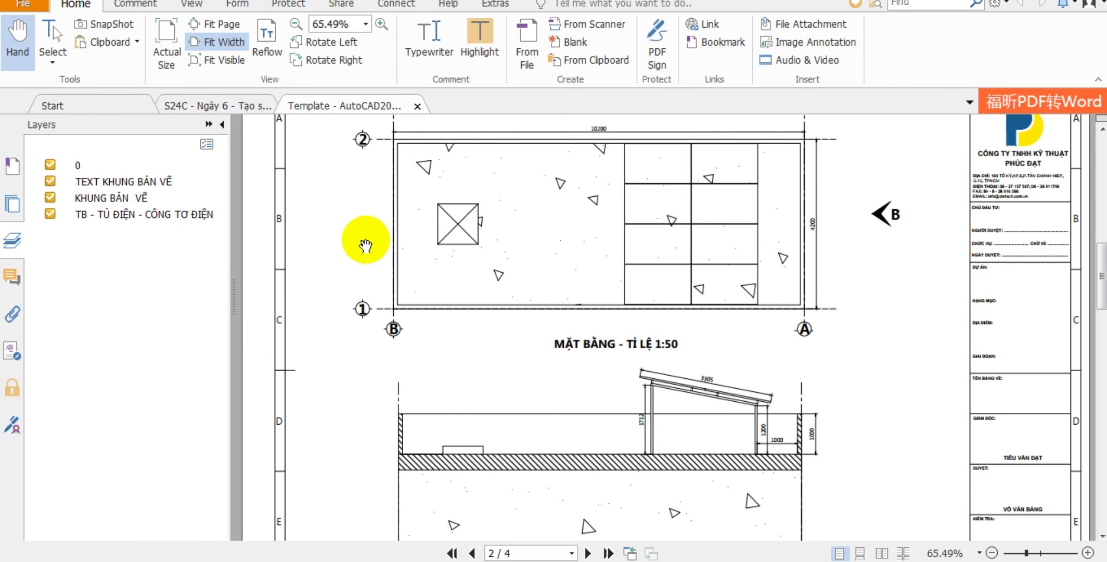
scroll(367, 241, up, 1)
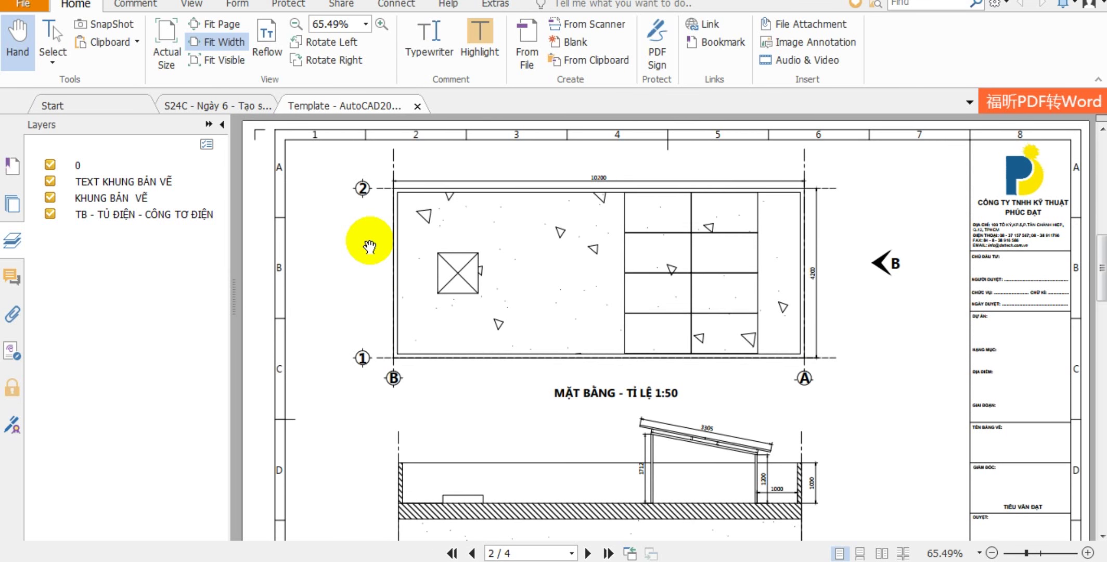
scroll(367, 240, up, 4)
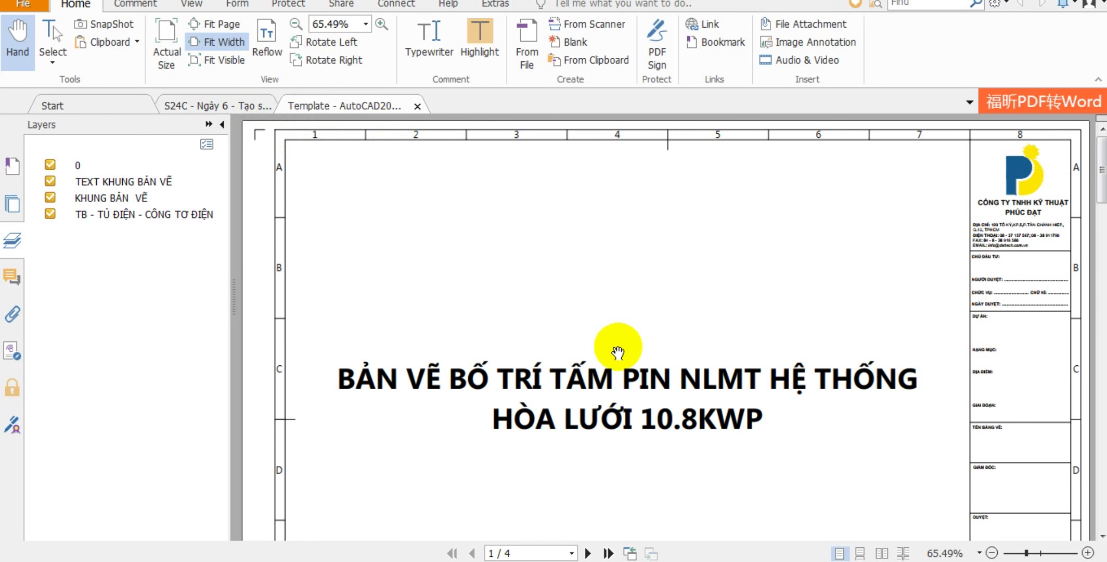
scroll(618, 348, down, 4)
scroll(599, 347, down, 10)
scroll(519, 330, up, 3)
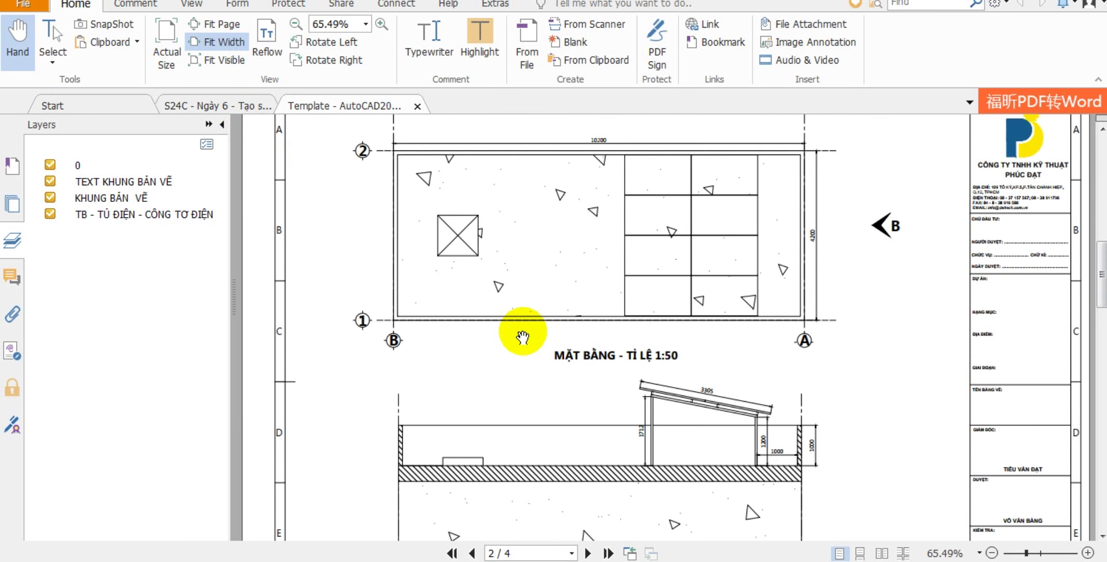
scroll(522, 333, up, 10)
Switch the PDF to Continuous page display and scroll down through the sheets.
click(198, 6)
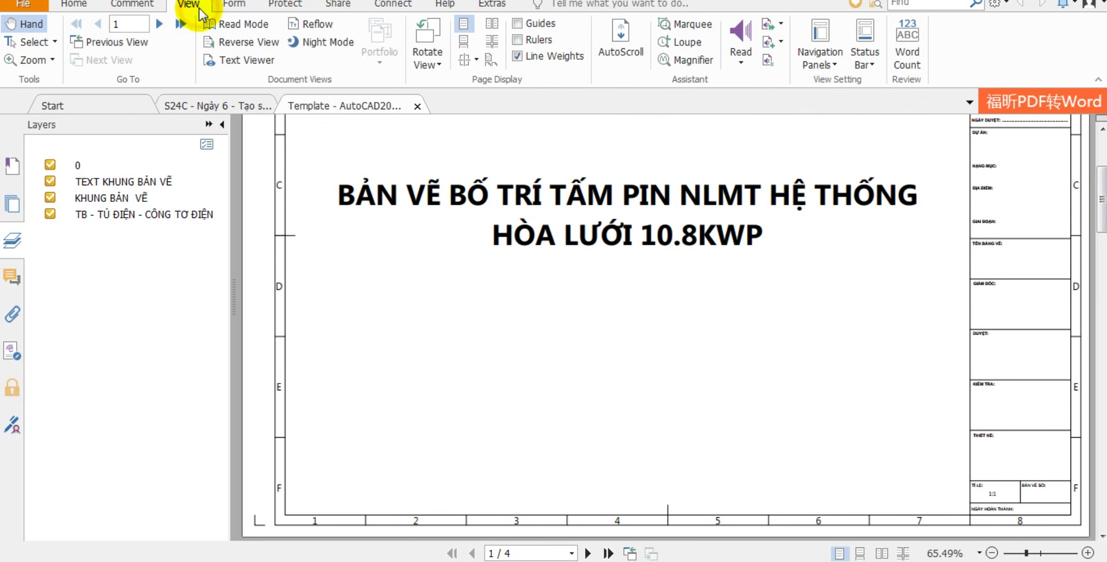
click(464, 41)
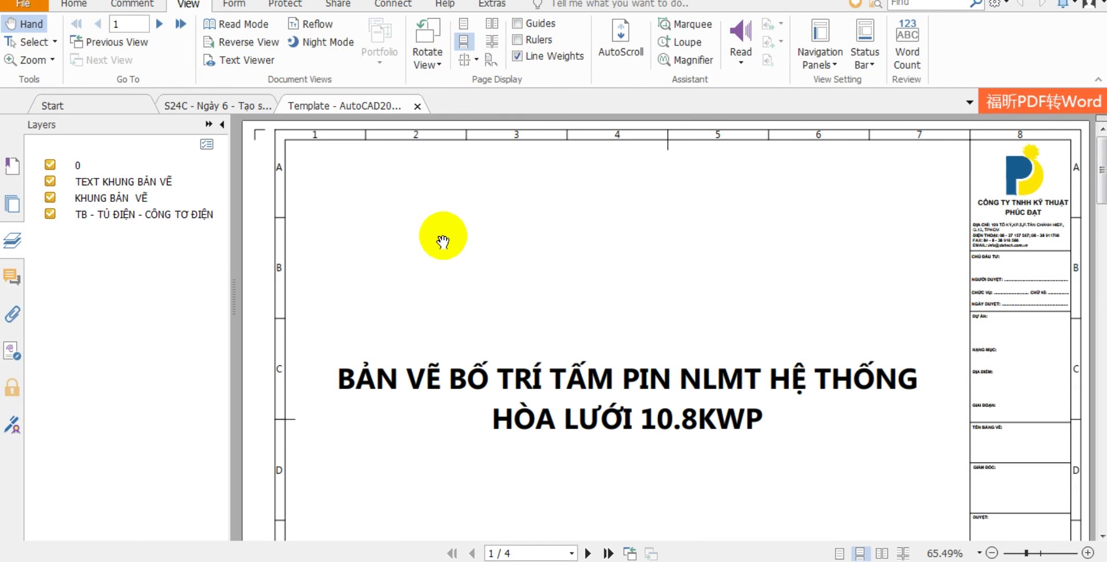
scroll(437, 245, down, 7)
scroll(395, 240, down, 6)
scroll(367, 233, up, 2)
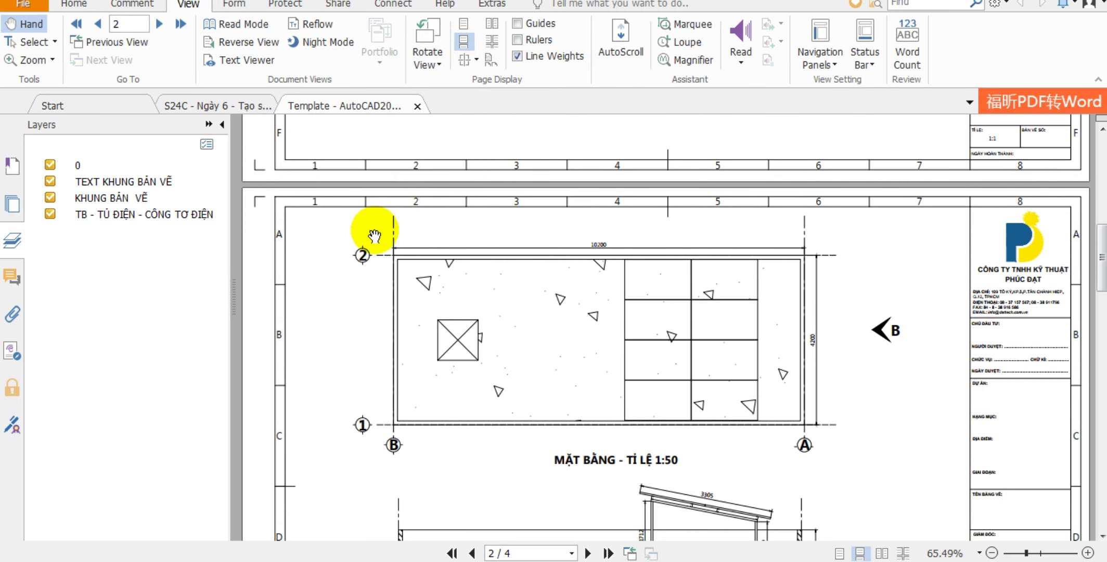
scroll(374, 236, down, 6)
scroll(374, 236, down, 5)
scroll(374, 236, down, 2)
scroll(375, 236, down, 3)
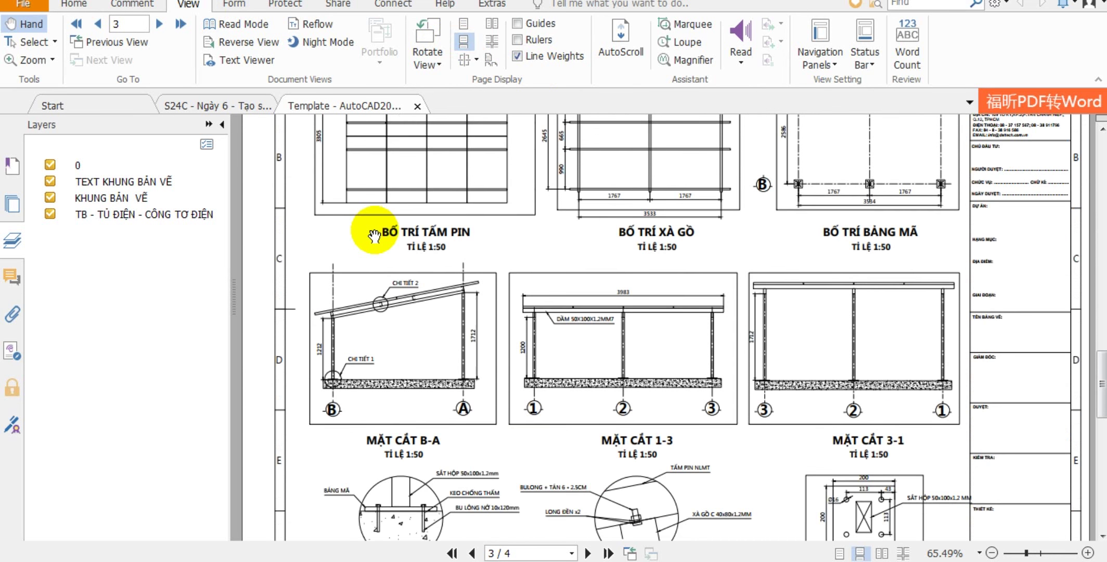
scroll(374, 236, down, 4)
scroll(374, 236, down, 6)
scroll(378, 234, down, 3)
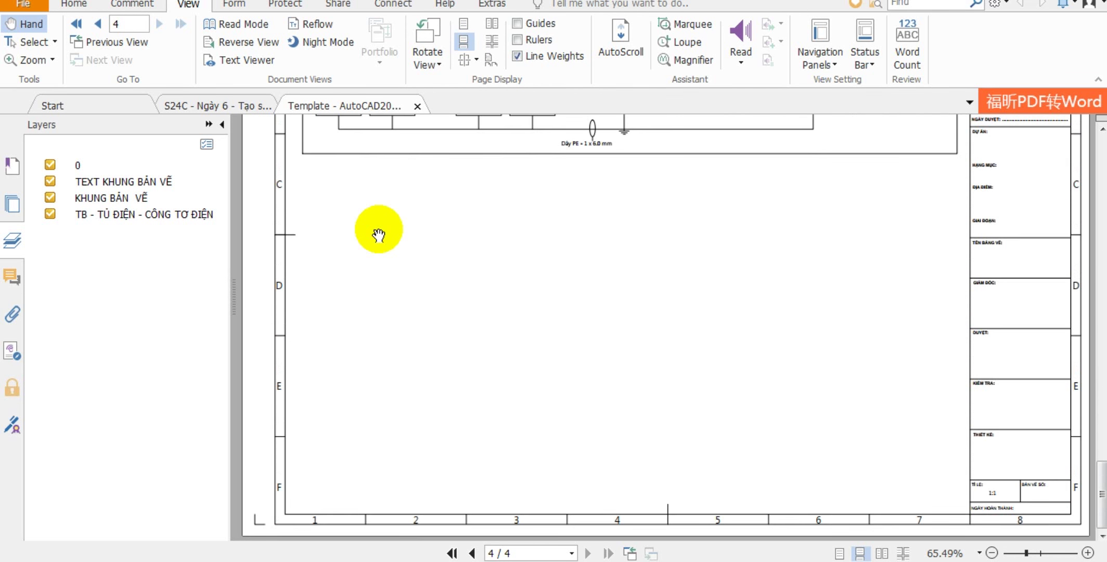
Scroll back up and down again to the page 4 PV wiring schematic.
scroll(379, 234, up, 5)
scroll(379, 234, up, 5)
scroll(379, 235, up, 5)
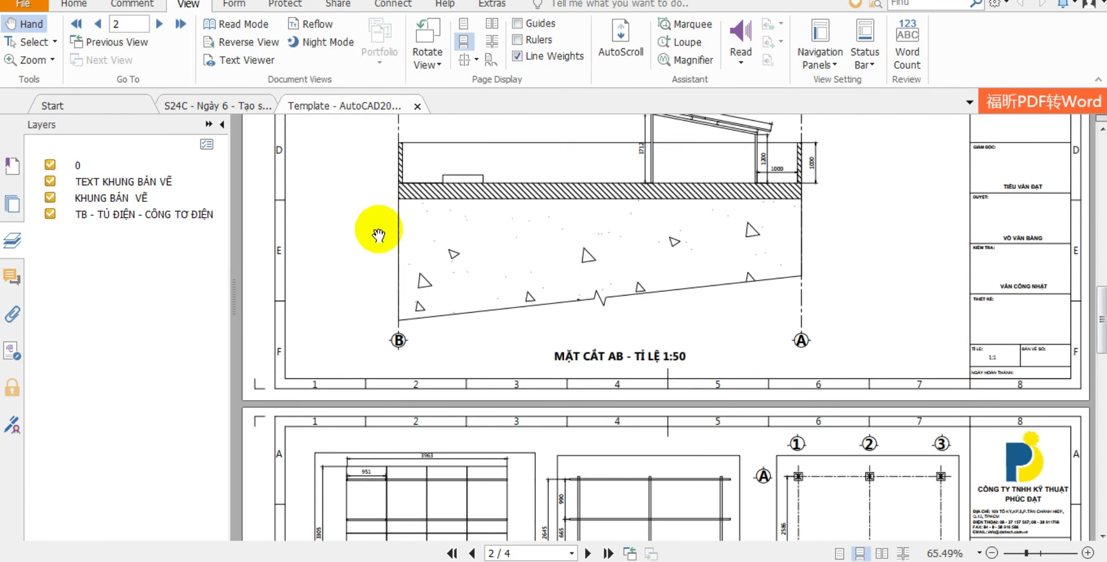
scroll(378, 236, up, 5)
scroll(378, 235, up, 5)
scroll(378, 235, up, 3)
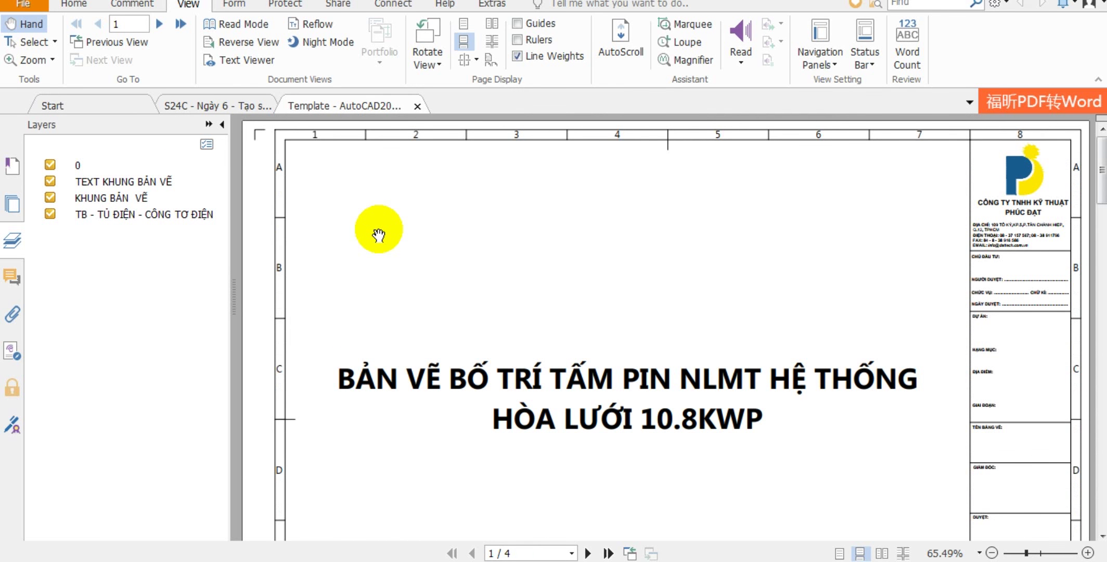
scroll(378, 234, down, 5)
scroll(378, 234, down, 5)
scroll(378, 237, down, 5)
scroll(378, 239, down, 3)
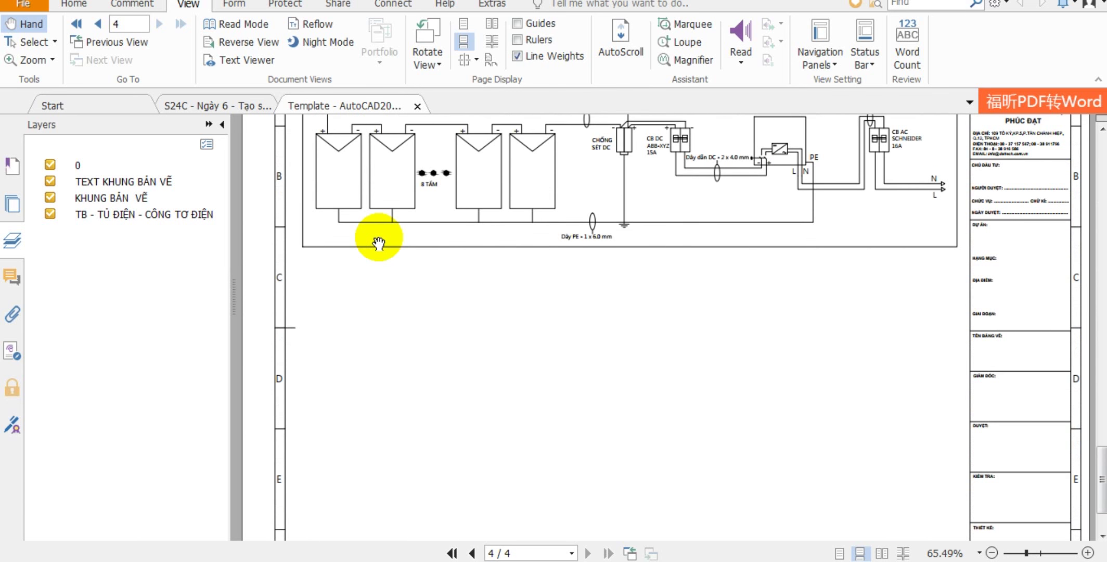
scroll(379, 242, down, 3)
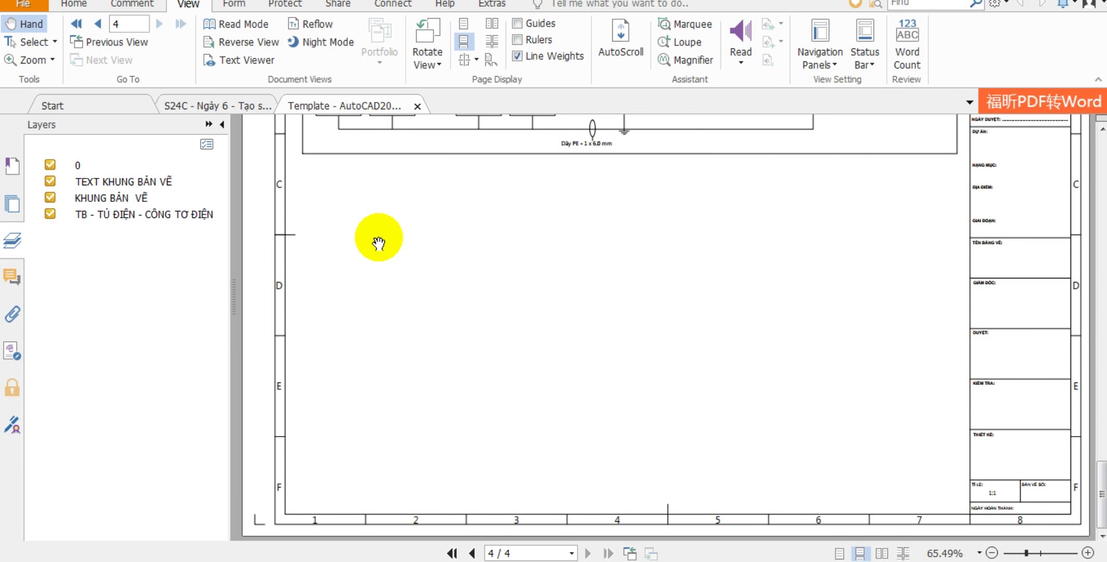
scroll(378, 239, up, 2)
scroll(379, 237, up, 9)
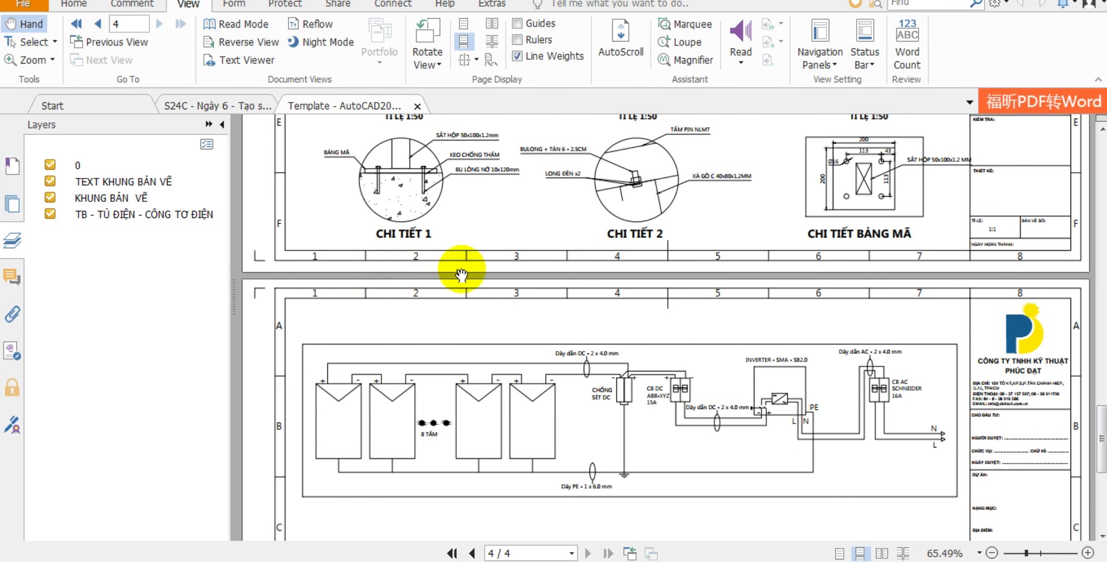
ctrl+scroll(489, 294, up, 1)
ctrl+scroll(519, 317, up, 1)
ctrl+scroll(519, 323, down, 1)
Zoom in and out over the page 3 and page 4 sheets.
ctrl+scroll(519, 321, down, 1)
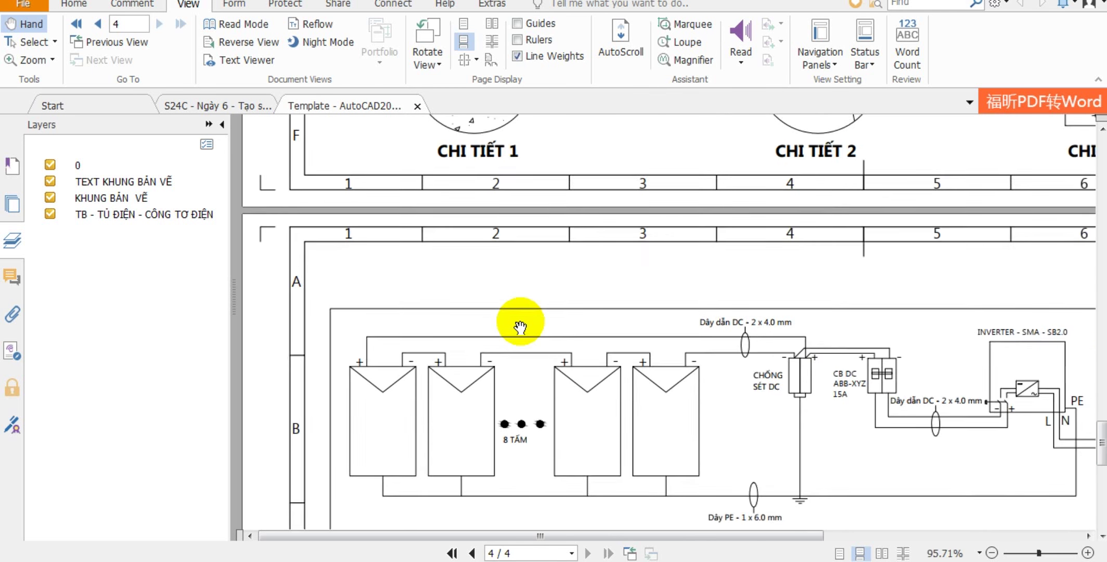
ctrl+scroll(516, 364, up, 1)
ctrl+scroll(514, 366, up, 2)
scroll(518, 323, down, 5)
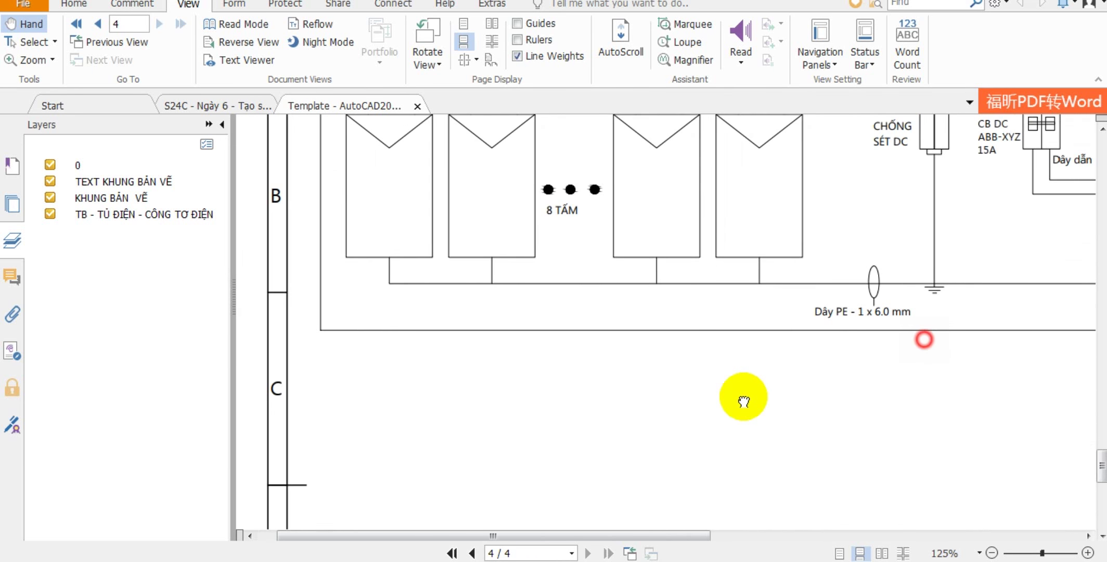
ctrl+scroll(739, 398, down, 1)
ctrl+scroll(721, 408, down, 1)
scroll(721, 403, up, 5)
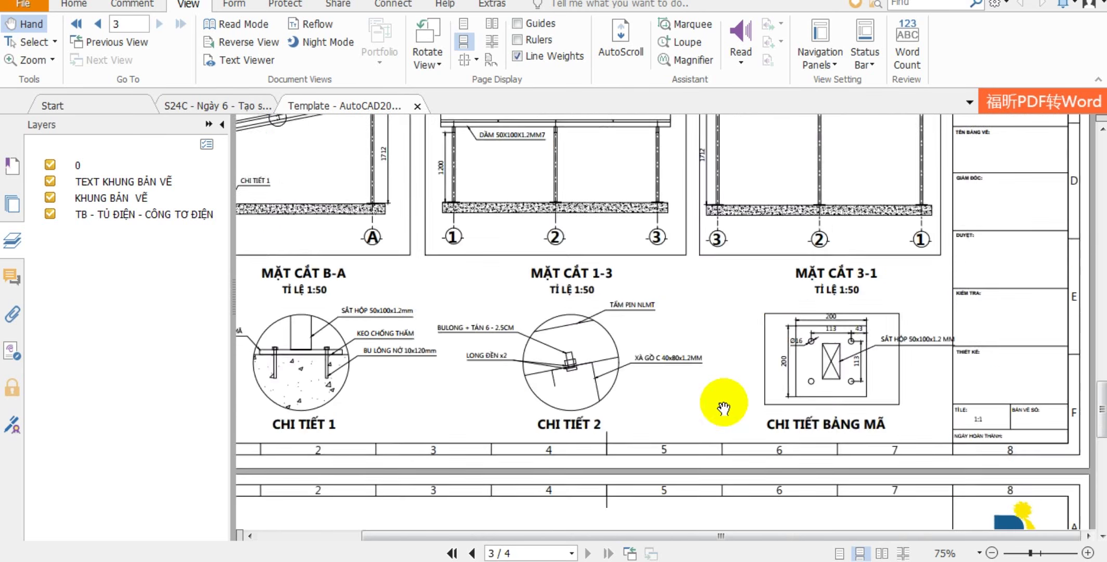
scroll(685, 403, up, 5)
Pan across the page 3 MẶT CẮT sections, then zoom out to 45.37% showing whole sheets.
drag(645, 263, 770, 385)
scroll(775, 333, up, 2)
drag(781, 280, 722, 425)
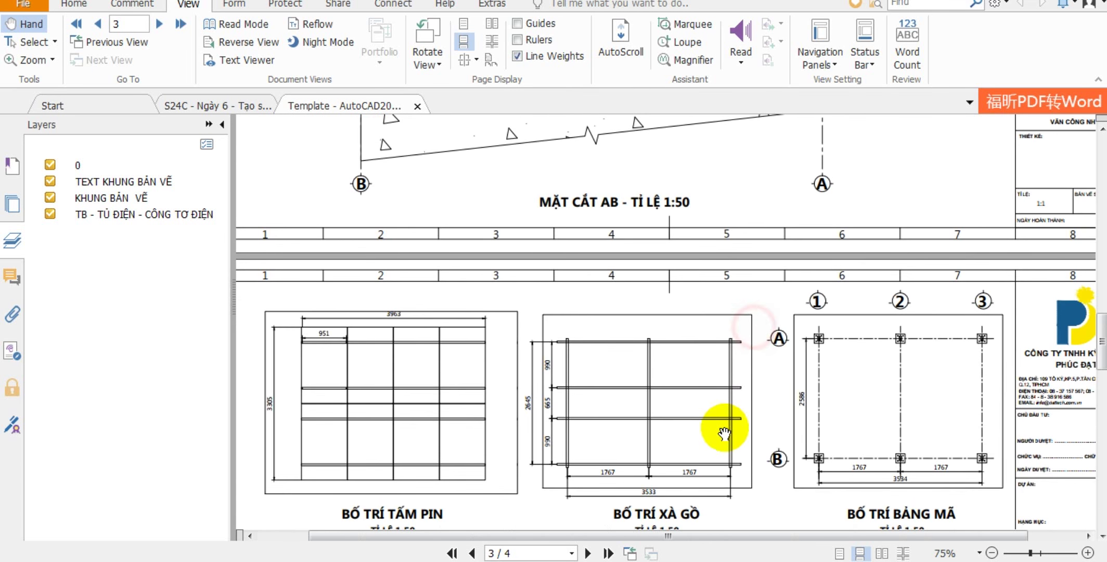
ctrl+scroll(774, 452, down, 1)
drag(774, 452, 792, 398)
ctrl+scroll(788, 386, down, 2)
scroll(789, 396, up, 5)
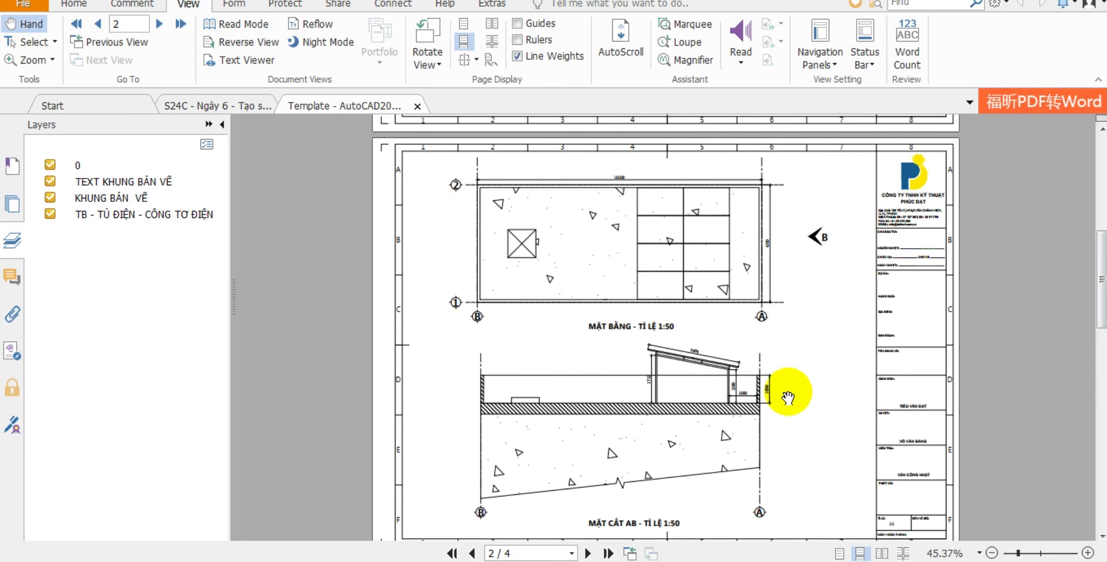
scroll(788, 398, up, 5)
scroll(735, 351, down, 7)
scroll(722, 346, down, 4)
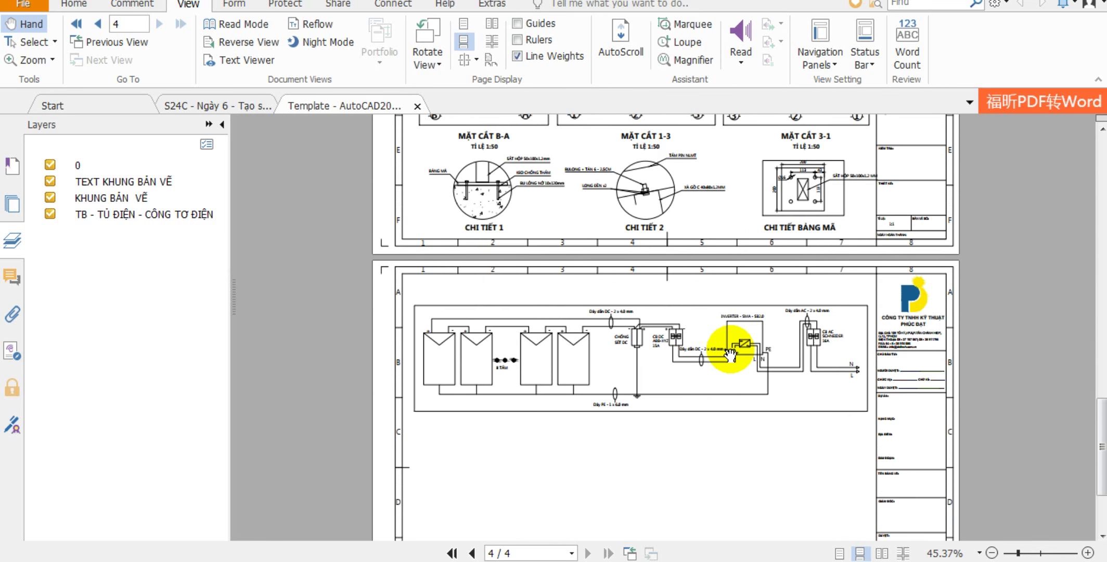
scroll(727, 351, down, 2)
scroll(730, 356, up, 1)
scroll(731, 355, up, 4)
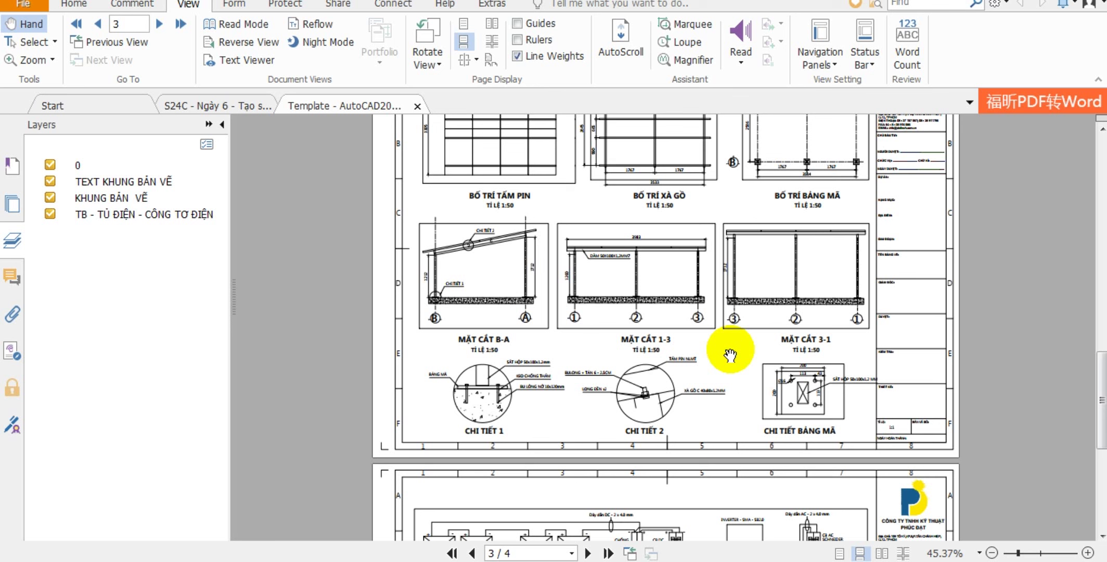
Scroll down through pages 3–4, then back up through pages 2 and 1 to the 10.8KWP cover sheet.
scroll(730, 355, down, 3)
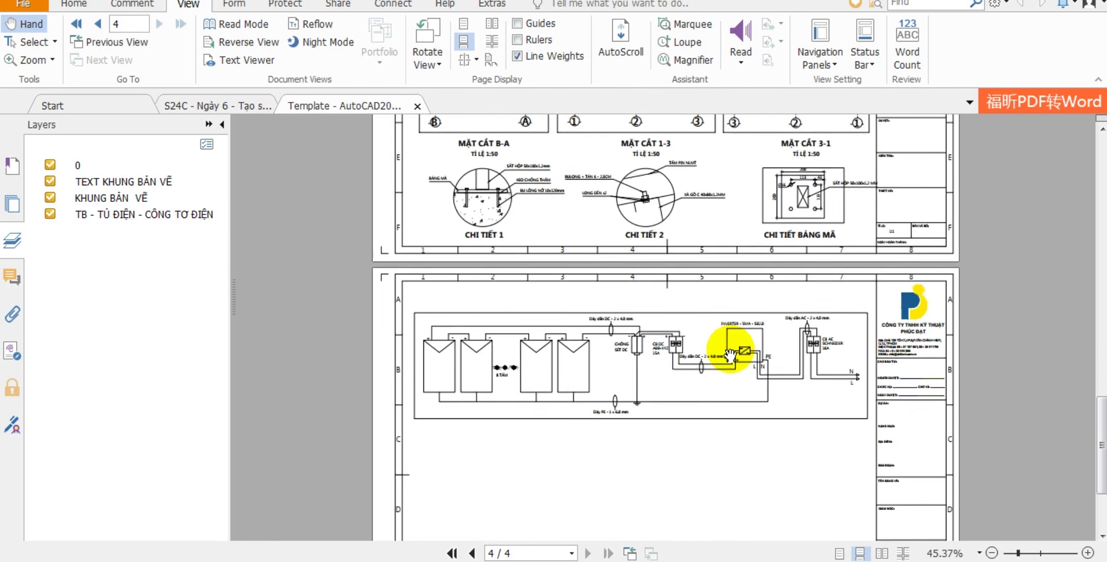
scroll(724, 338, down, 2)
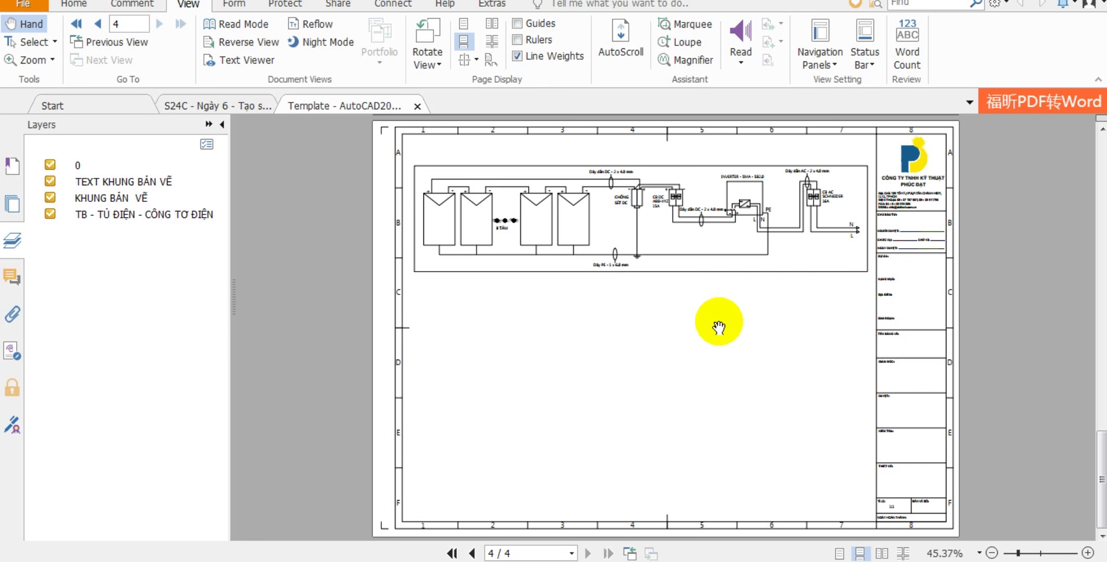
scroll(718, 326, up, 5)
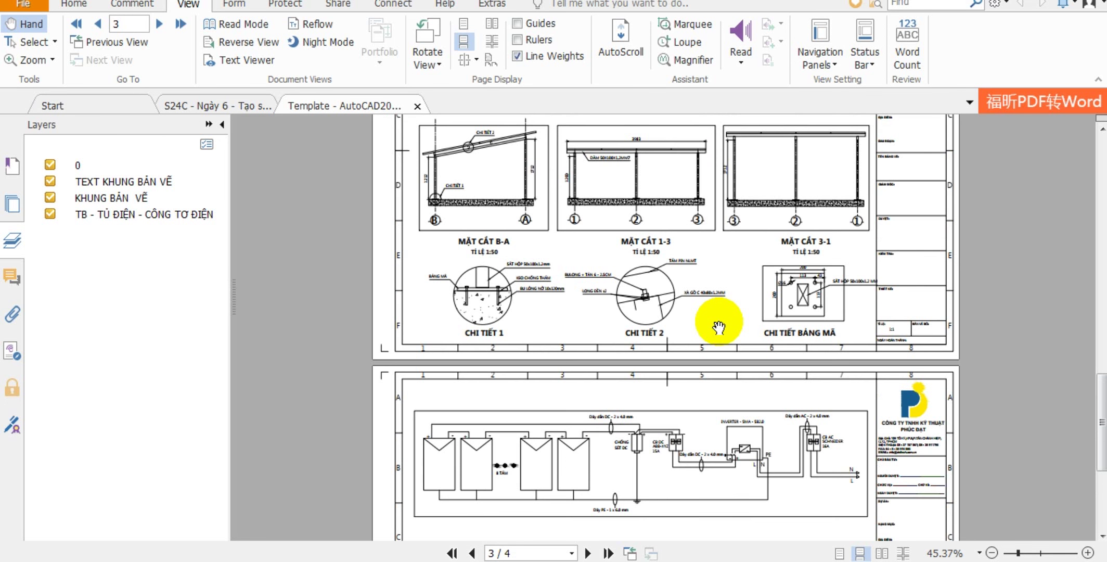
scroll(716, 323, up, 5)
scroll(703, 364, up, 5)
scroll(700, 378, up, 5)
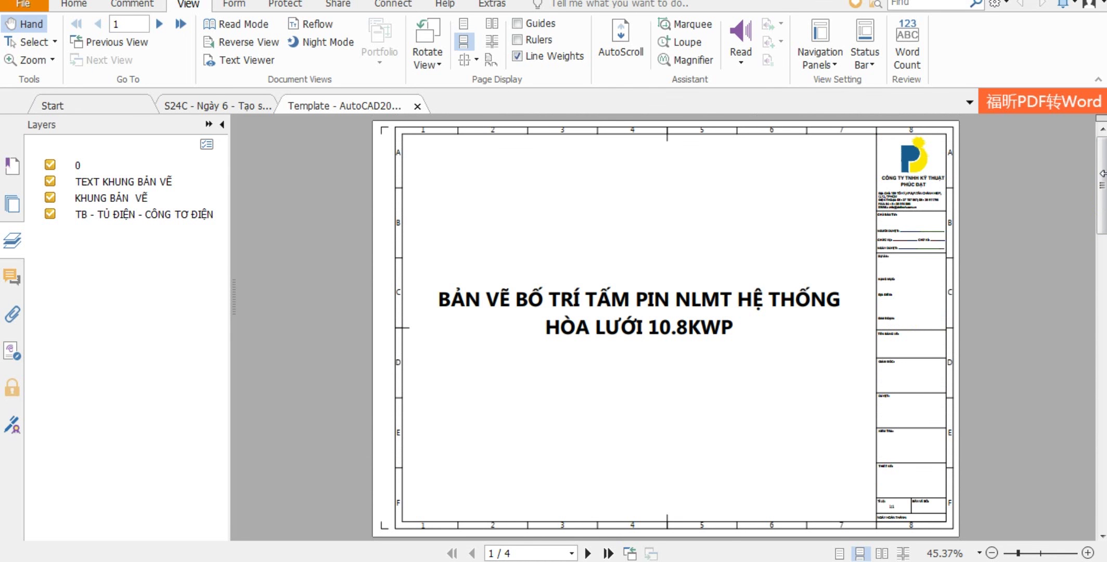
scroll(1088, 166, down, 5)
scroll(666, 328, down, 2)
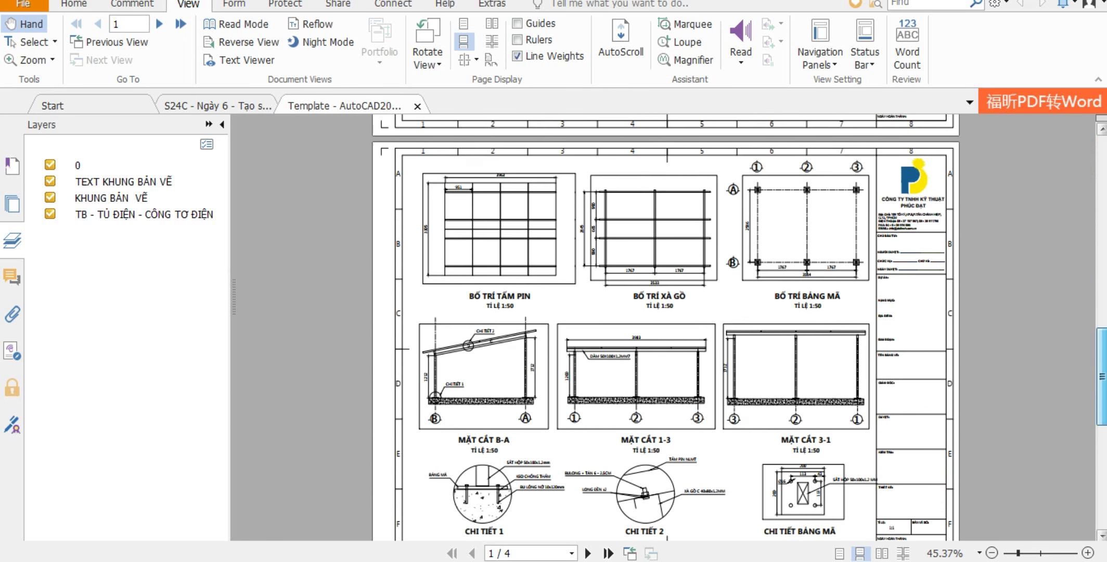
scroll(666, 327, down, 2)
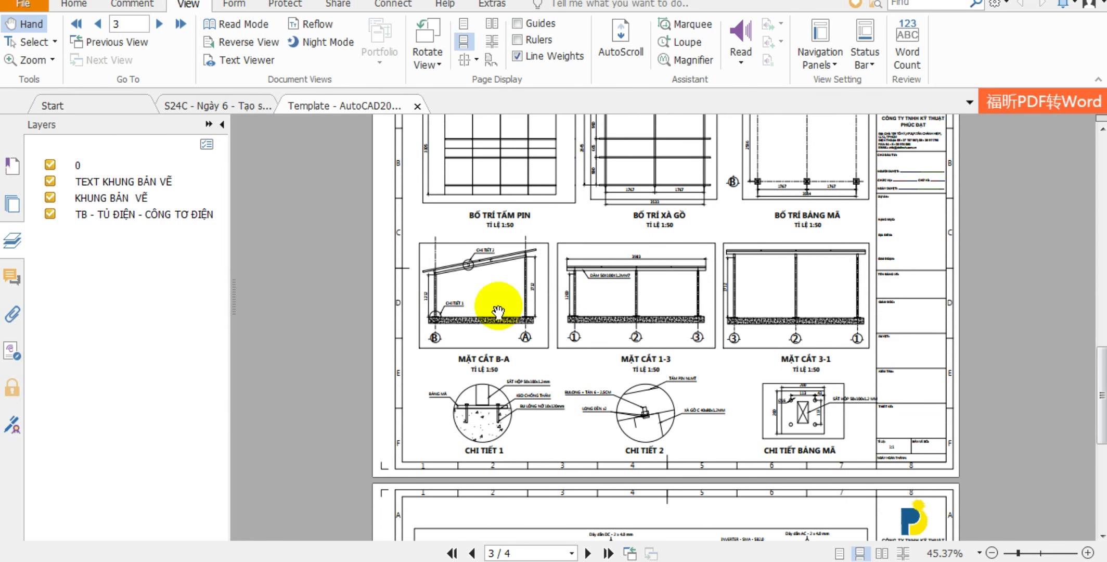
scroll(498, 311, down, 6)
scroll(498, 311, up, 6)
scroll(498, 311, up, 7)
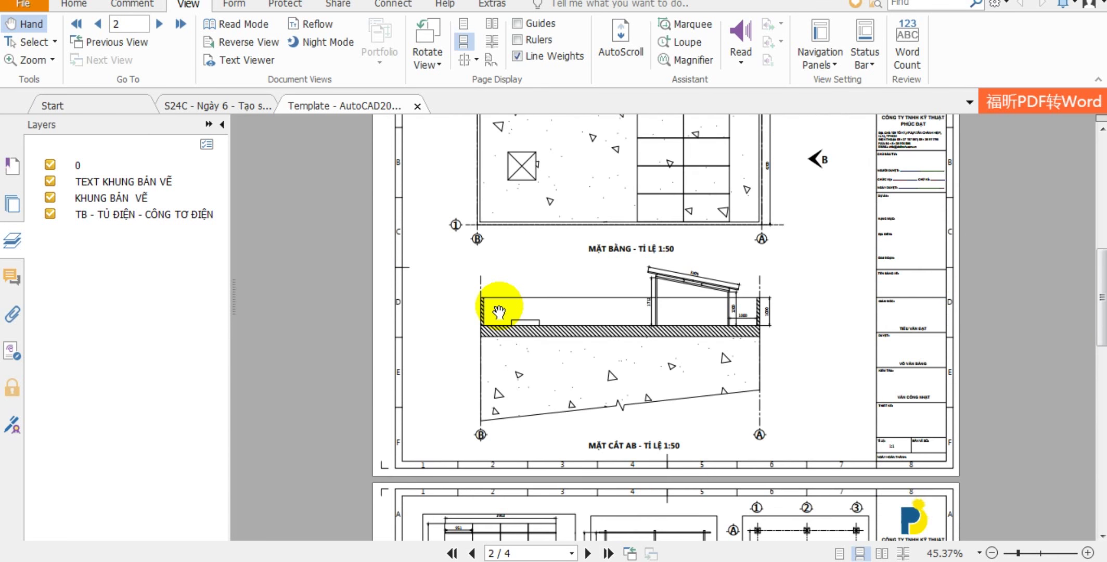
scroll(499, 311, up, 6)
scroll(505, 307, up, 3)
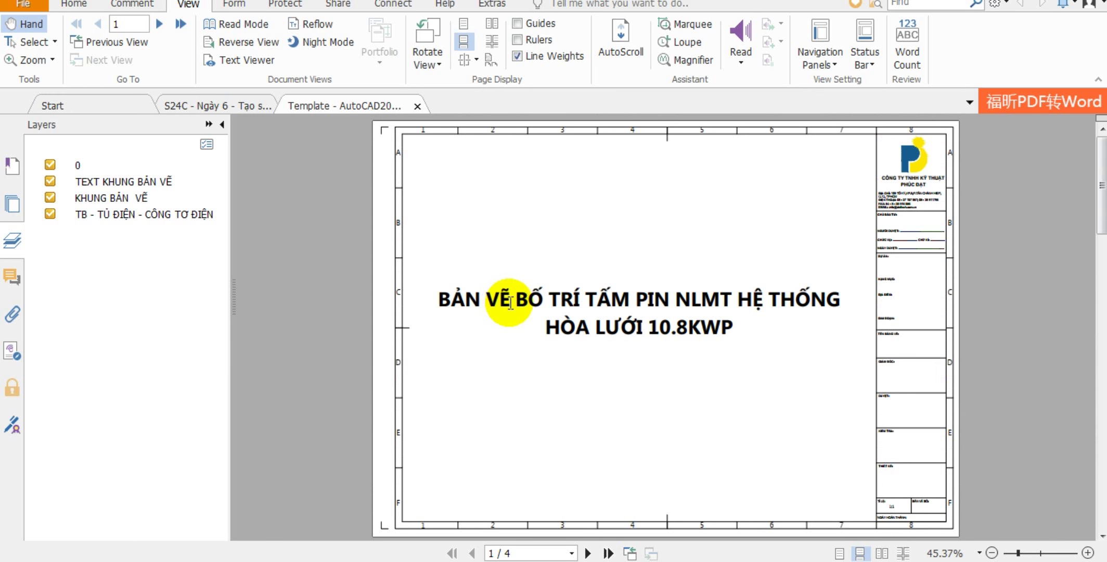
scroll(511, 302, down, 2)
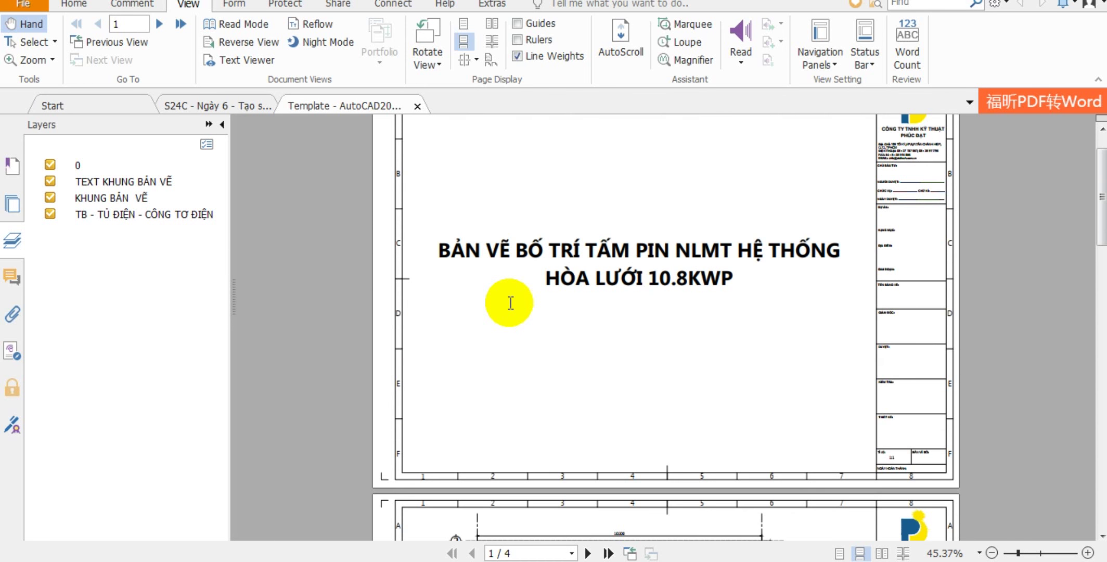